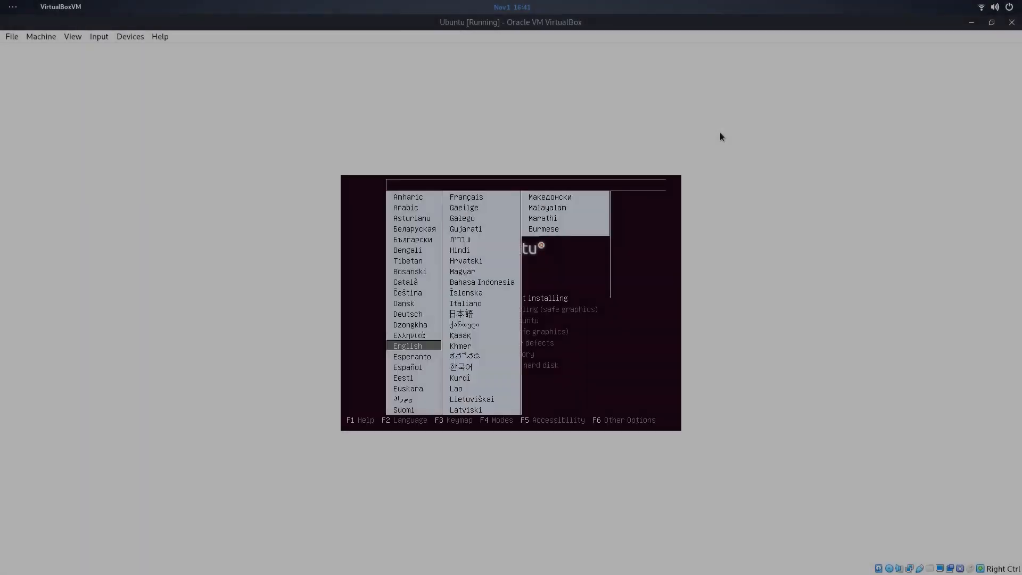
- Dismiss the language list and boot Ubuntu with 'Try Ubuntu without installing'
key("Return")
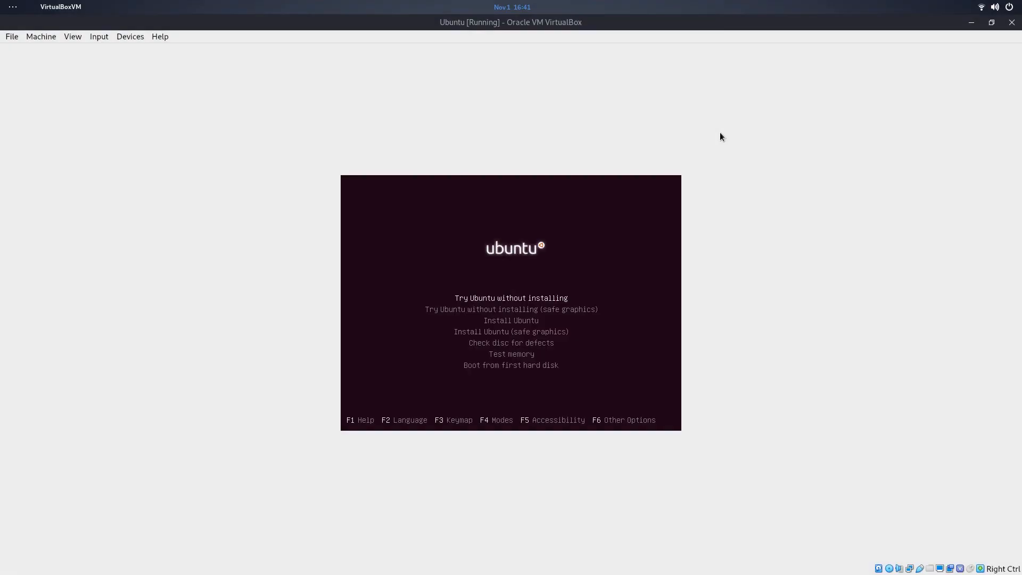
key("Return")
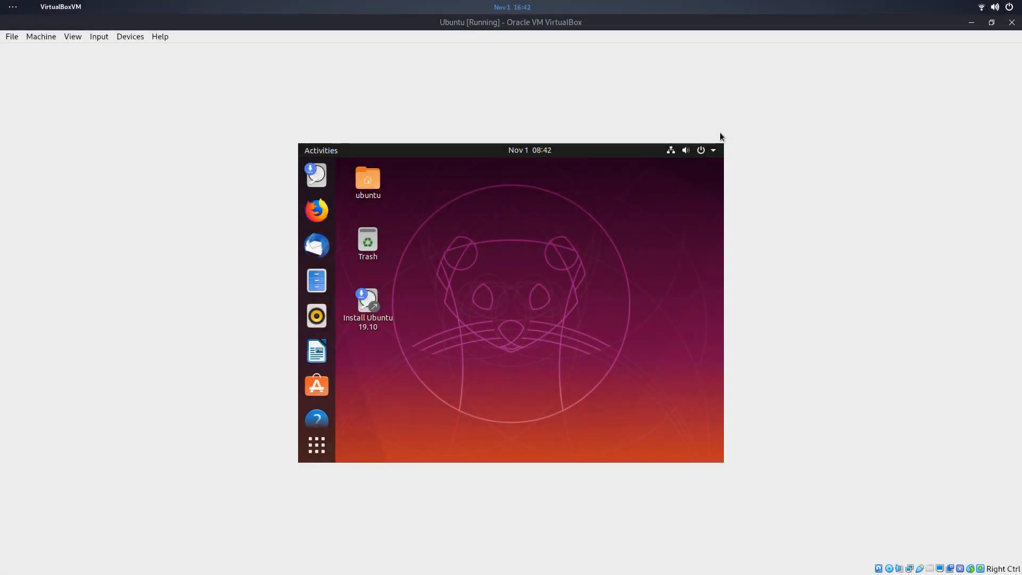
- Open Displays via a 'disp' search, then apply and keep 1440 × 900 (16:10) resolution
key("super")
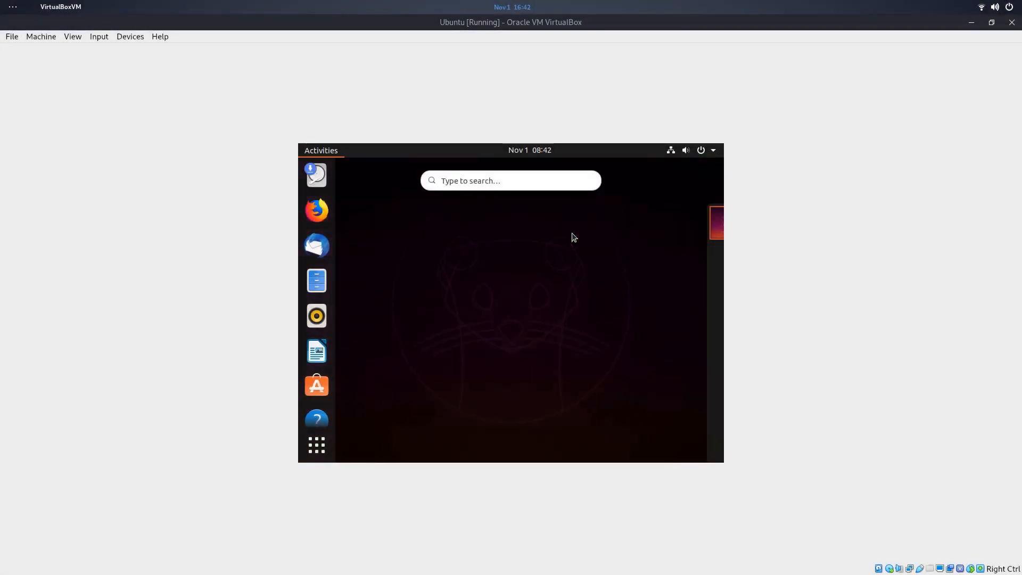
type("disp")
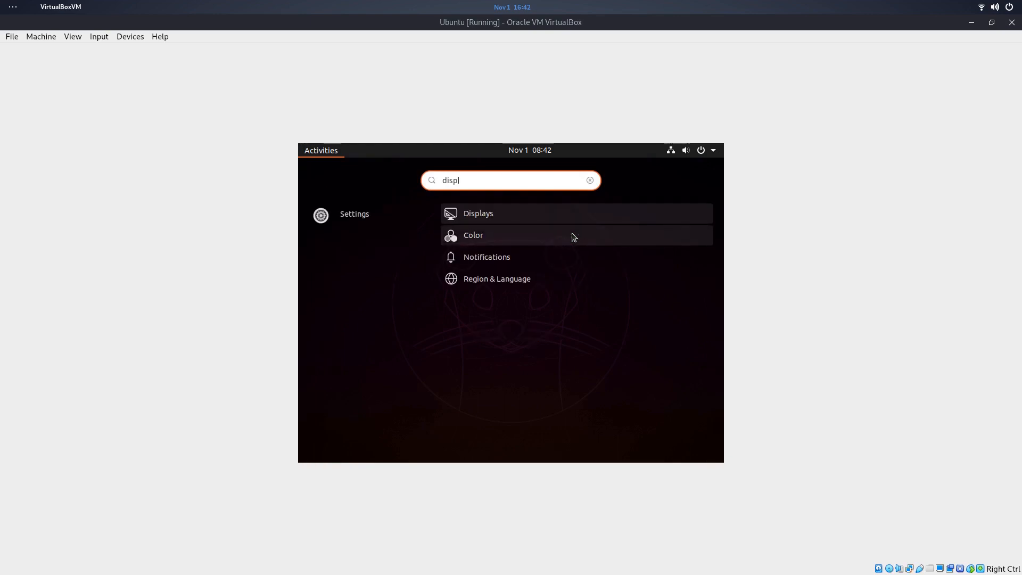
left_click(482, 214)
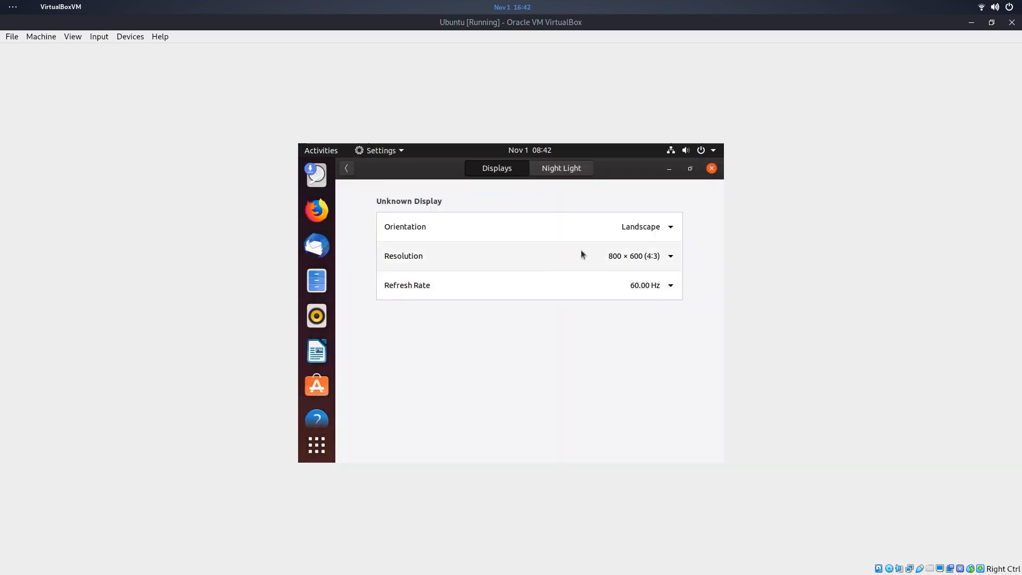
left_click(627, 252)
scroll(608, 283, "down", 1)
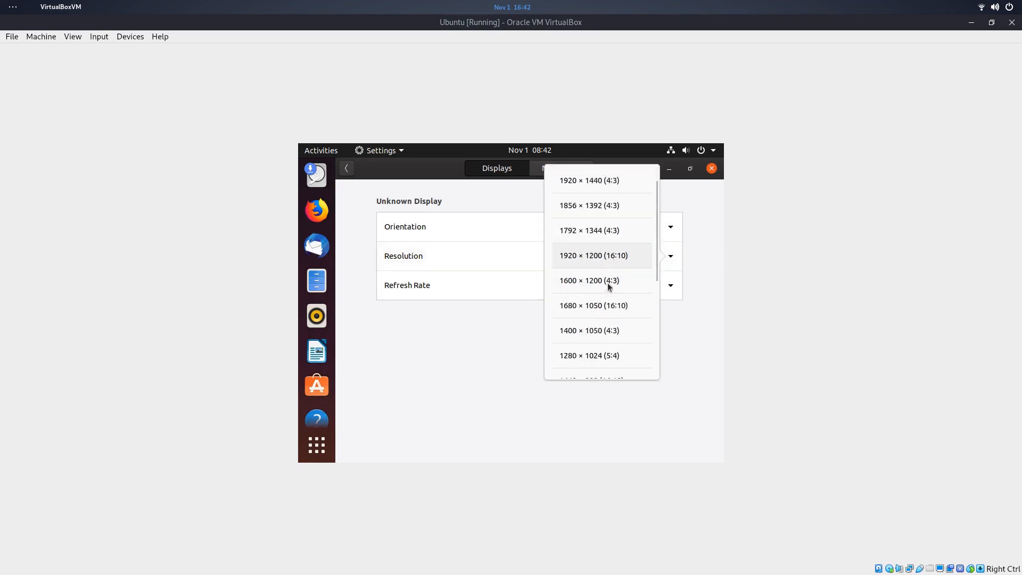
scroll(608, 283, "down", 7)
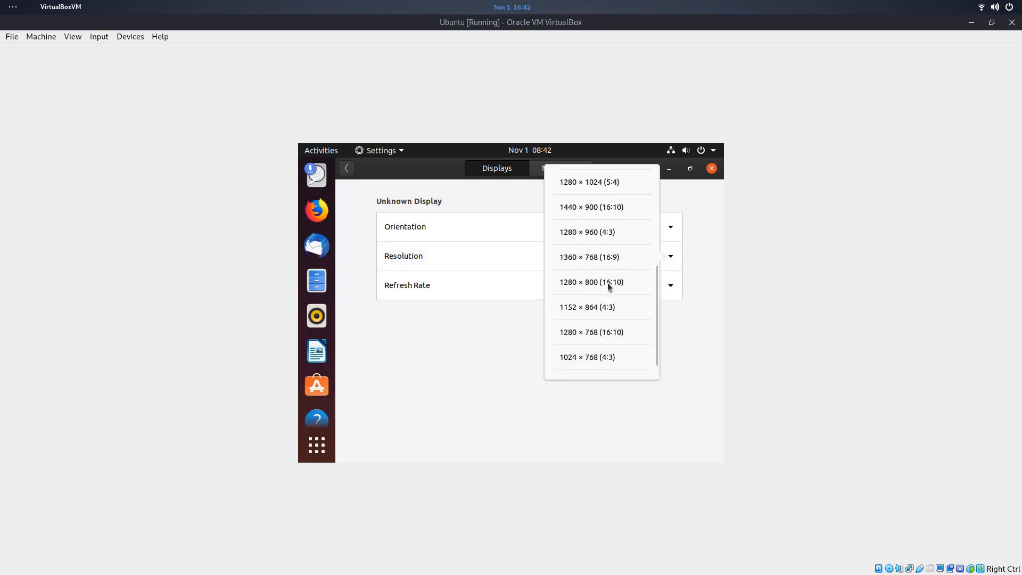
scroll(586, 314, "up", 5)
left_click(580, 322)
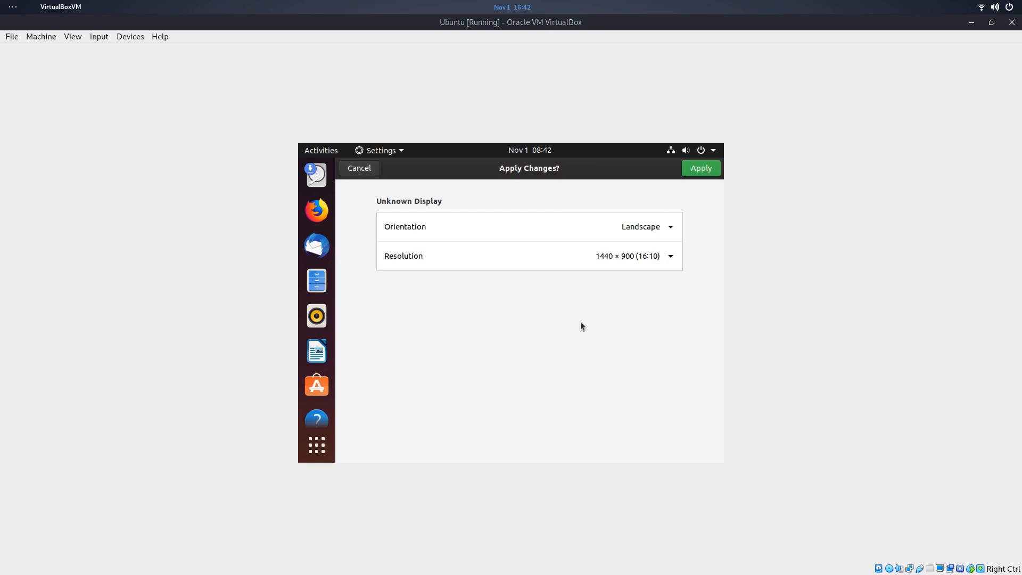
left_click(715, 170)
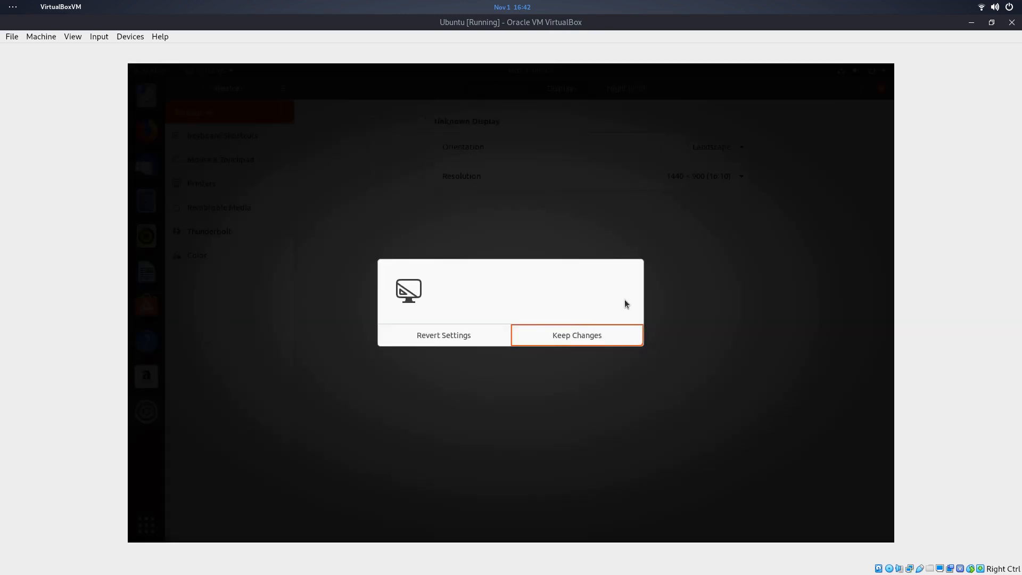
left_click(575, 339)
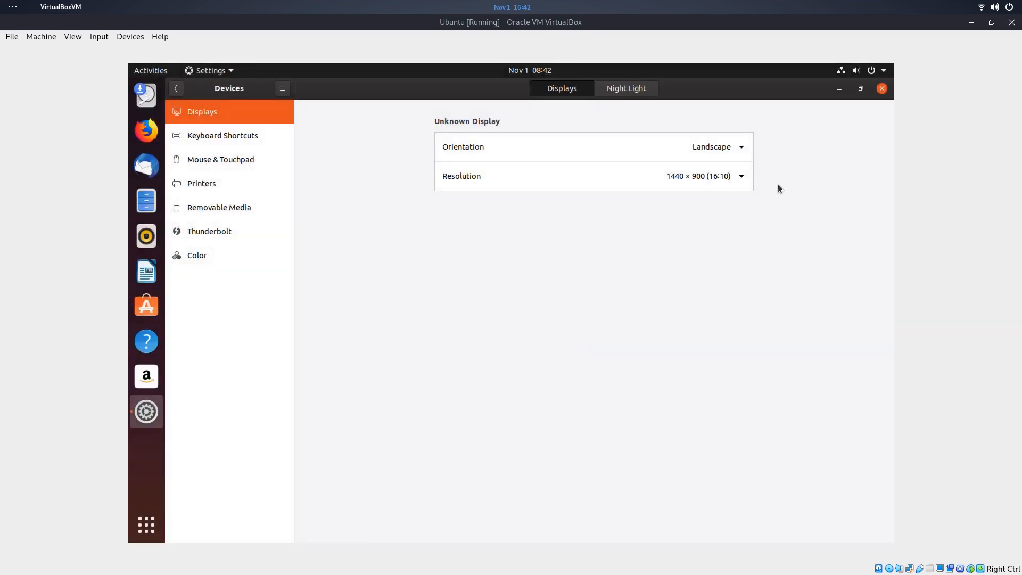
left_click(882, 89)
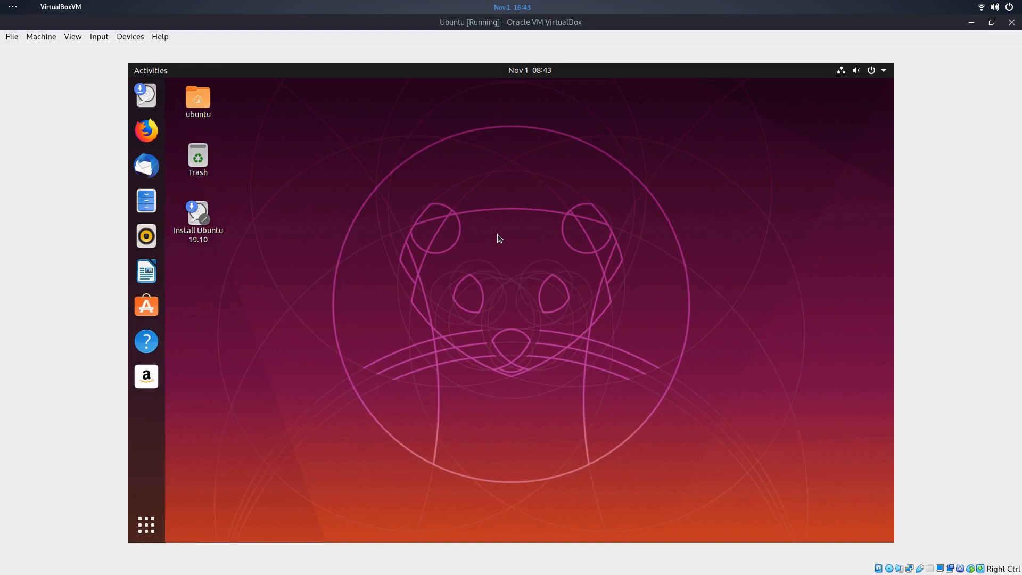
- Launch Terminal from an Activities search for 'ter'
key("super")
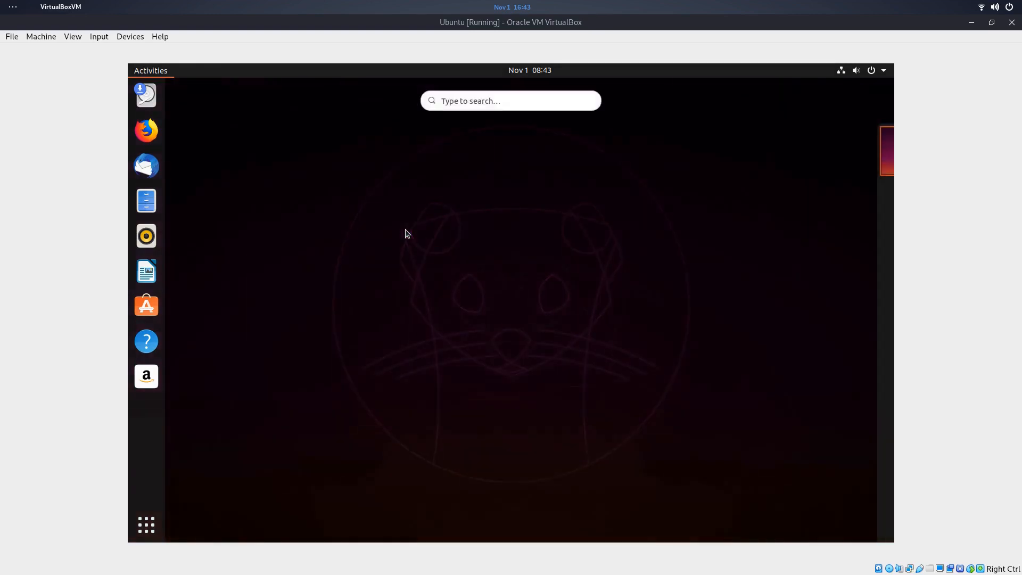
type("ter")
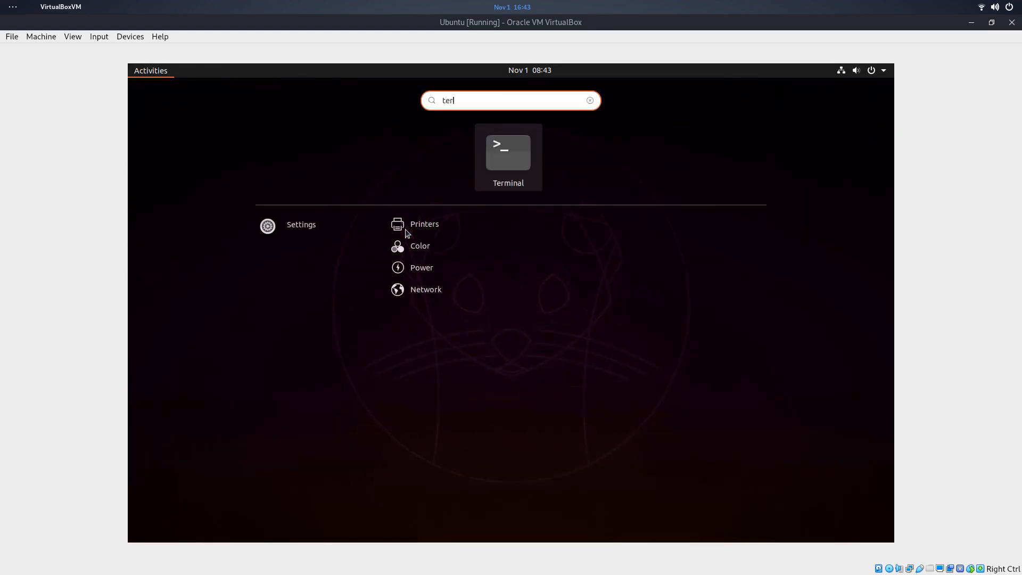
key("Return")
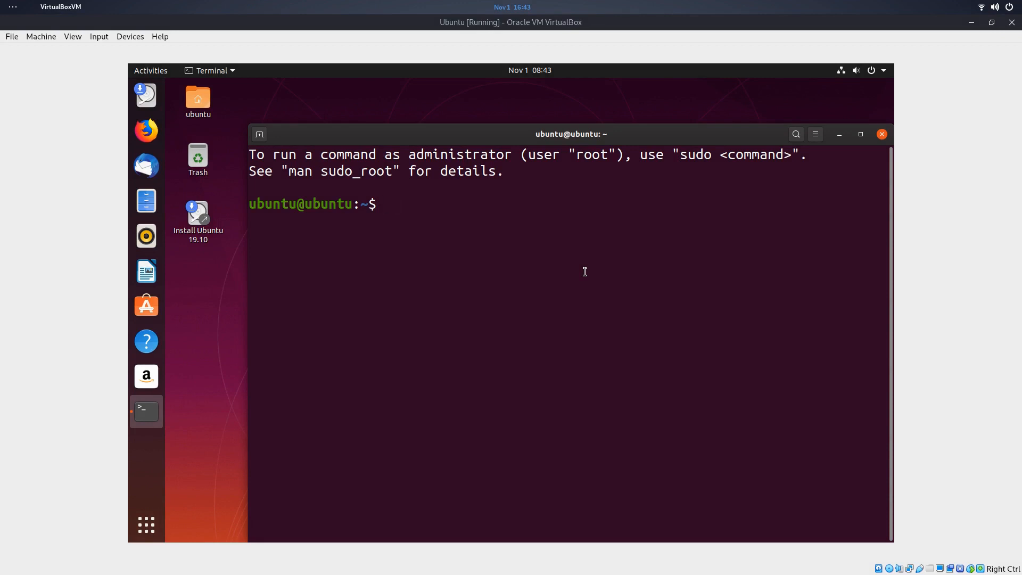
- Run 'sudo apt update' to refresh package lists, then 'clear' the screen
type("sudo apt upd")
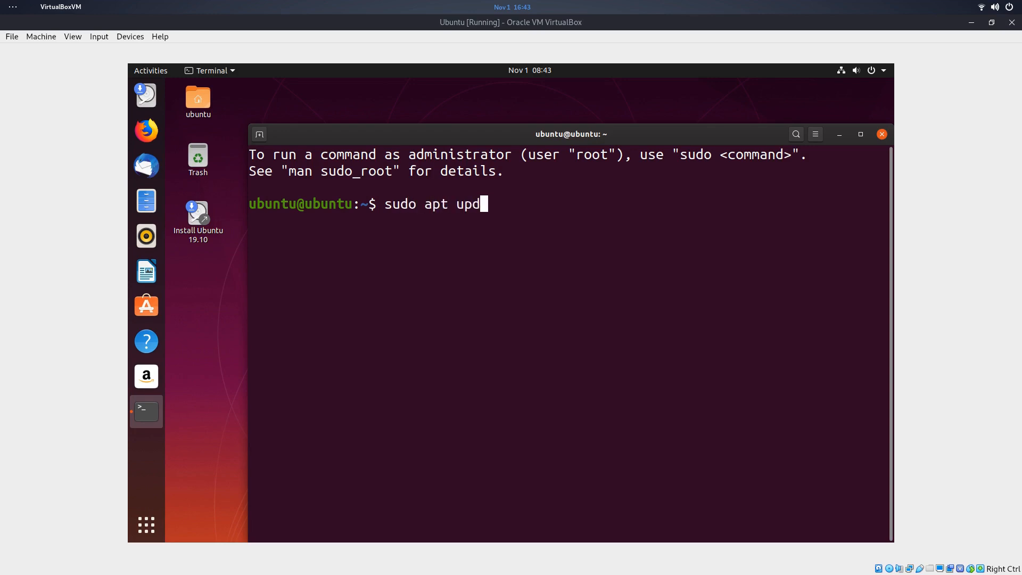
type("ate")
key("Return")
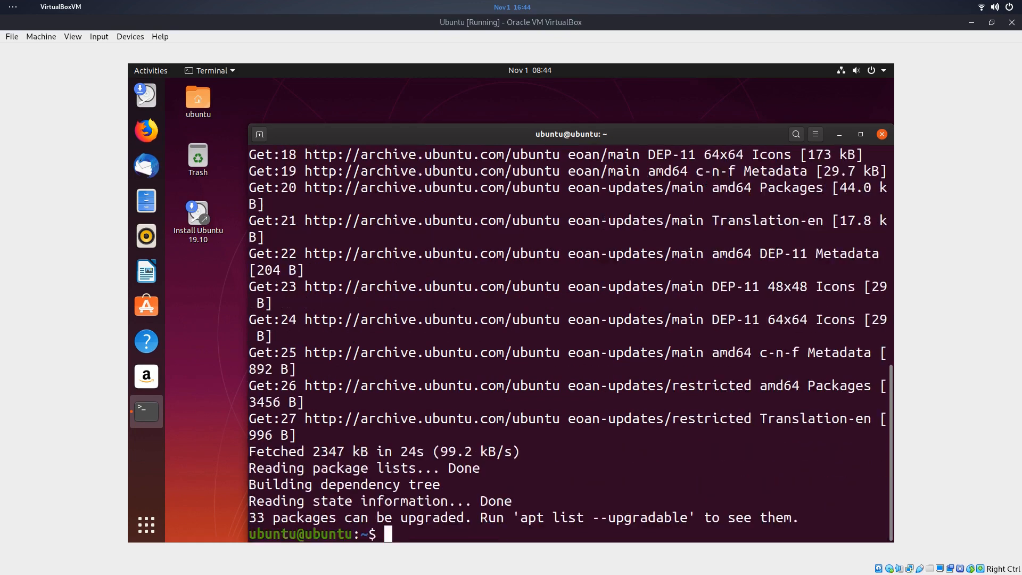
type("clear")
key("Return")
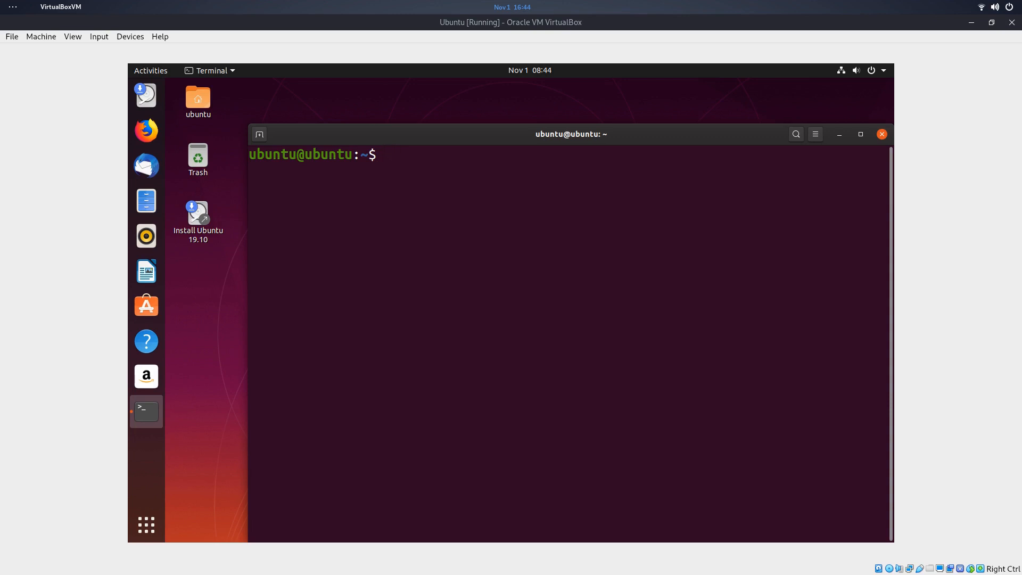
- Run 'sudo apt install simplescreenrecorder' (package not found), then type the ubuntu-restricted-extras install command
type("sudo apt inst")
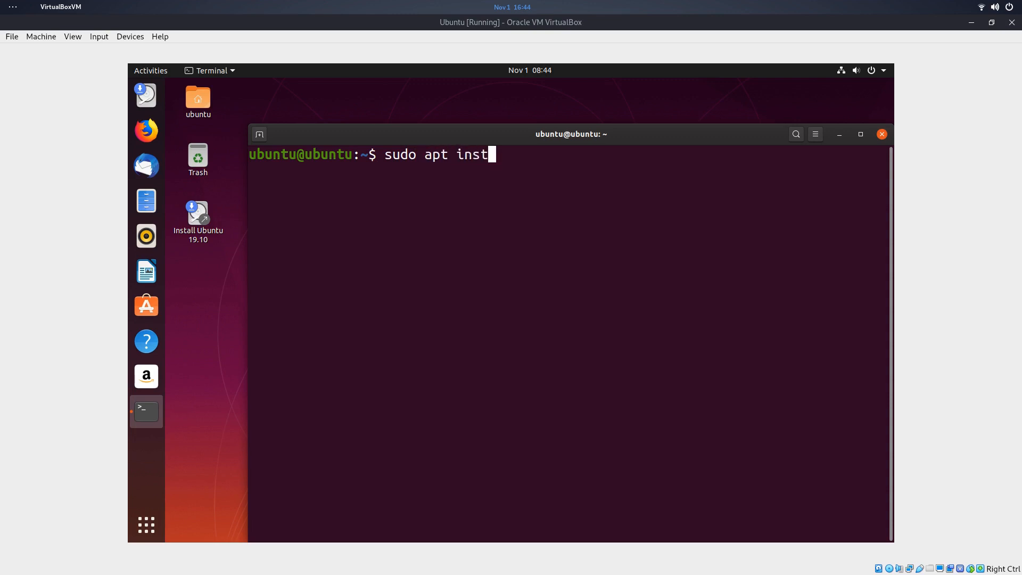
type("all simplesc")
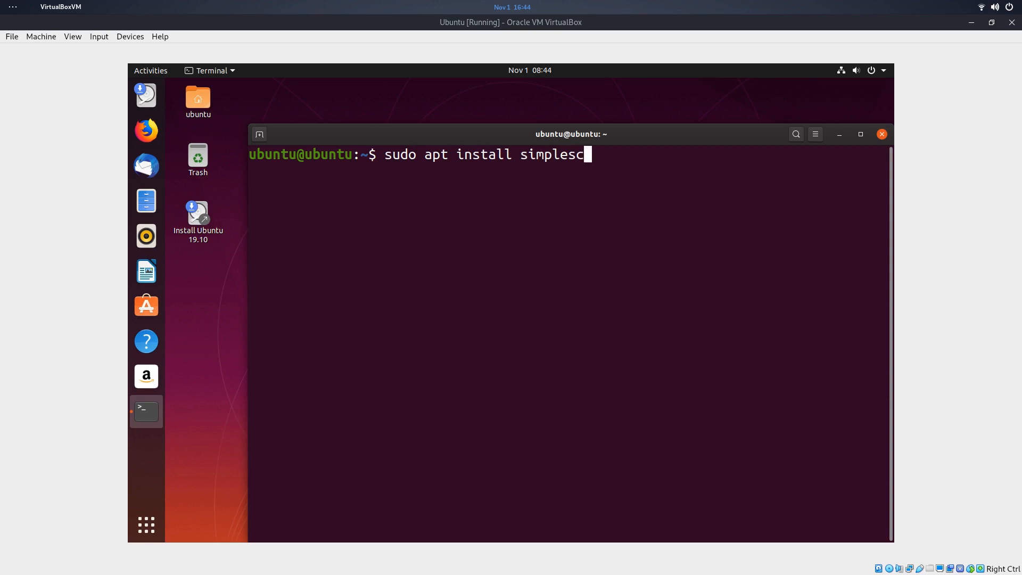
type("reenrecorder")
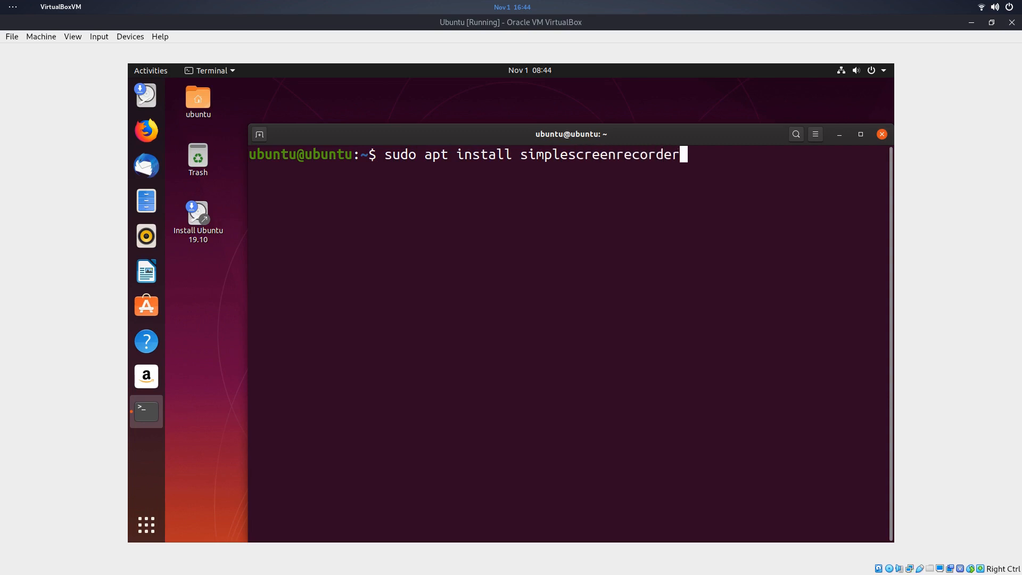
key("Return")
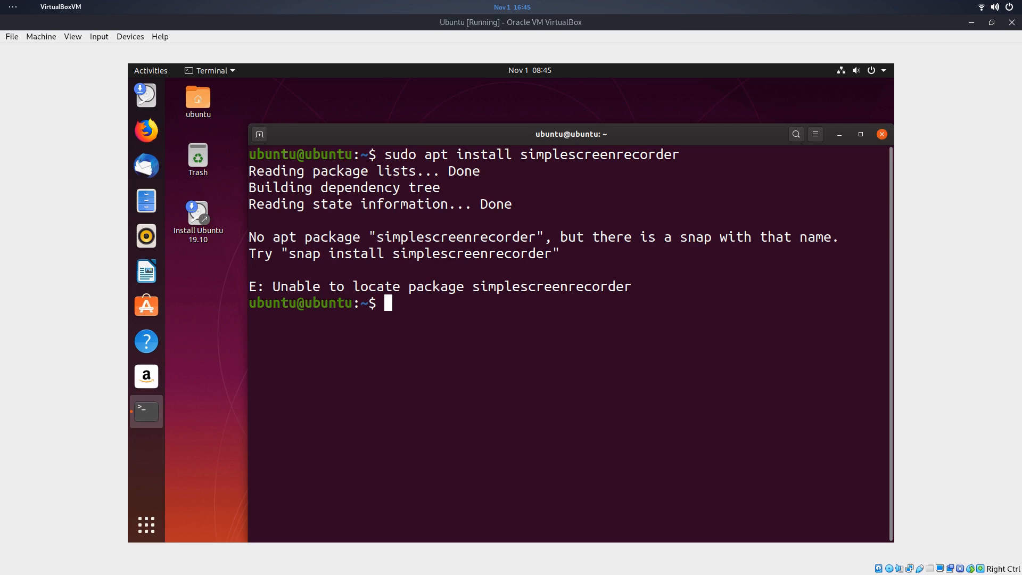
type("sudo apt install u")
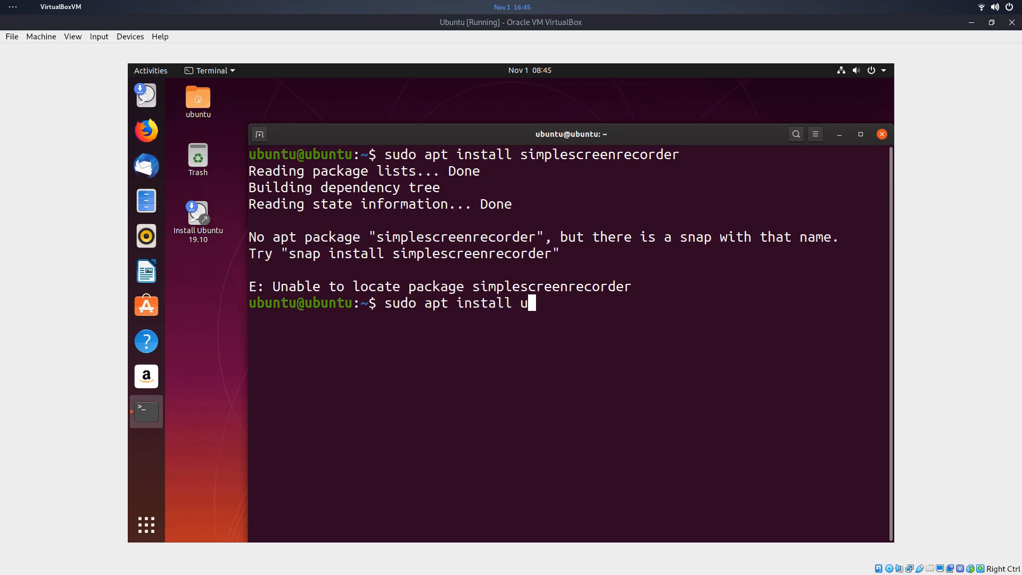
type("buntu-re")
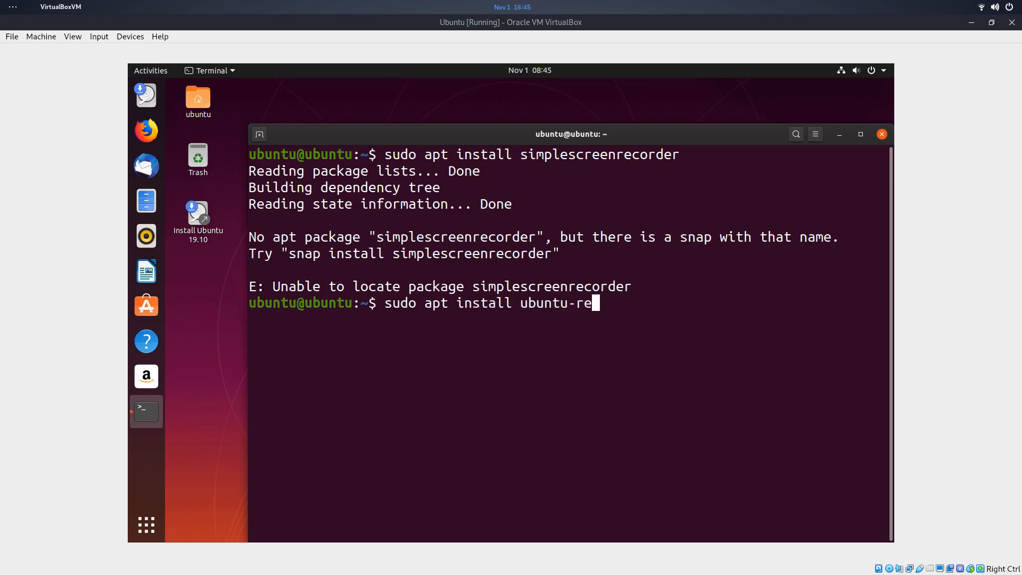
type("stricted-extras")
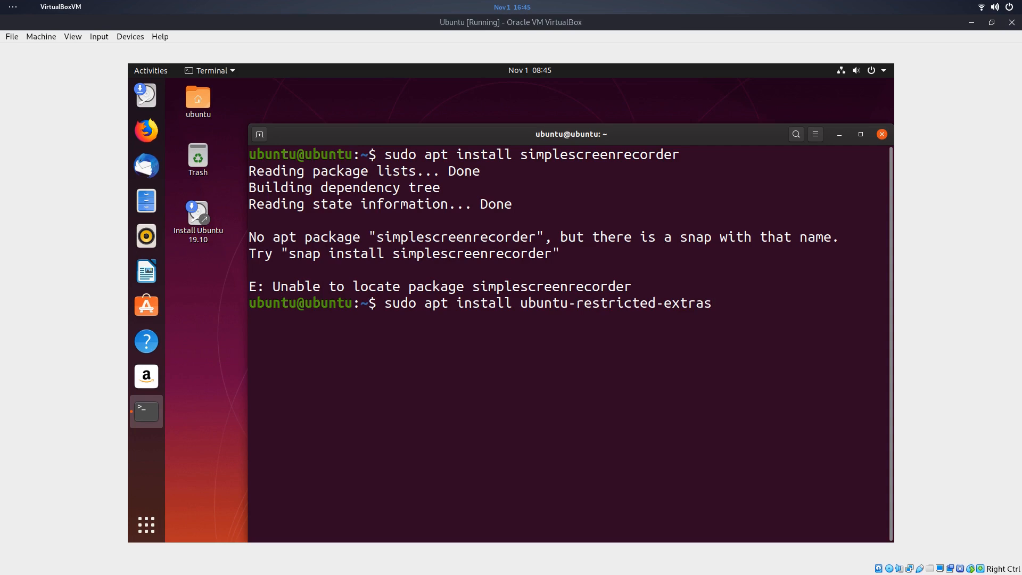
- Run the ubuntu-restricted-extras install, which also fails, then move and close the terminal
key("Return")
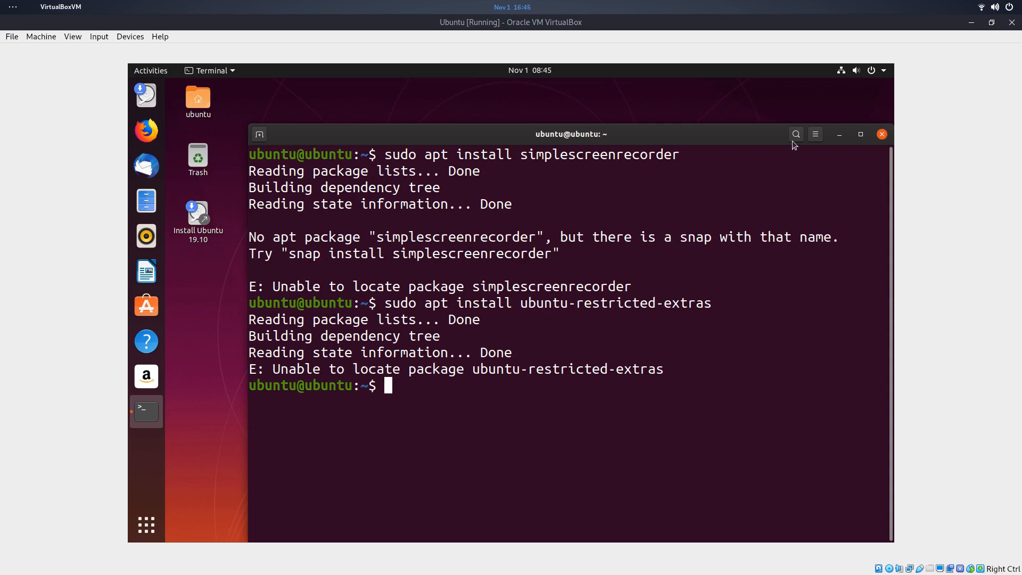
left_click_drag(616, 143, 579, 112)
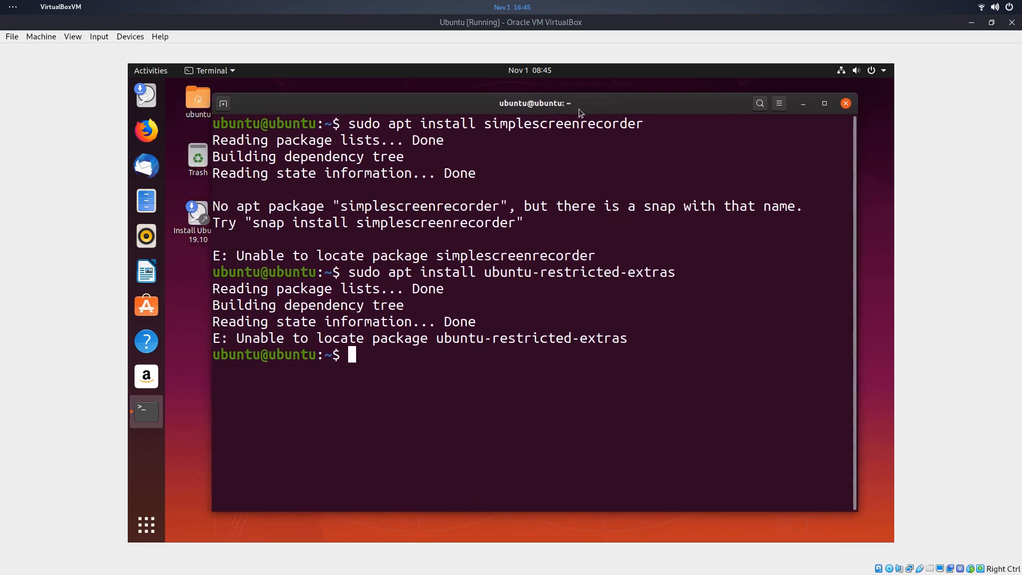
left_click(846, 104)
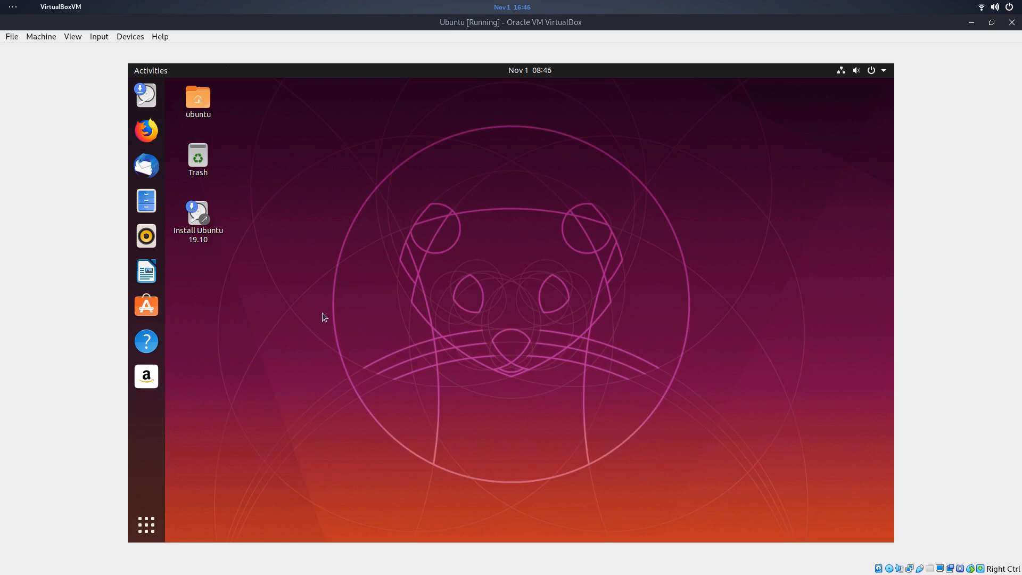
- Start the Ubuntu 19.10 installer, check in GParted that /dev/sda is 40.96 GiB unallocated, then close GParted
double_click(197, 218)
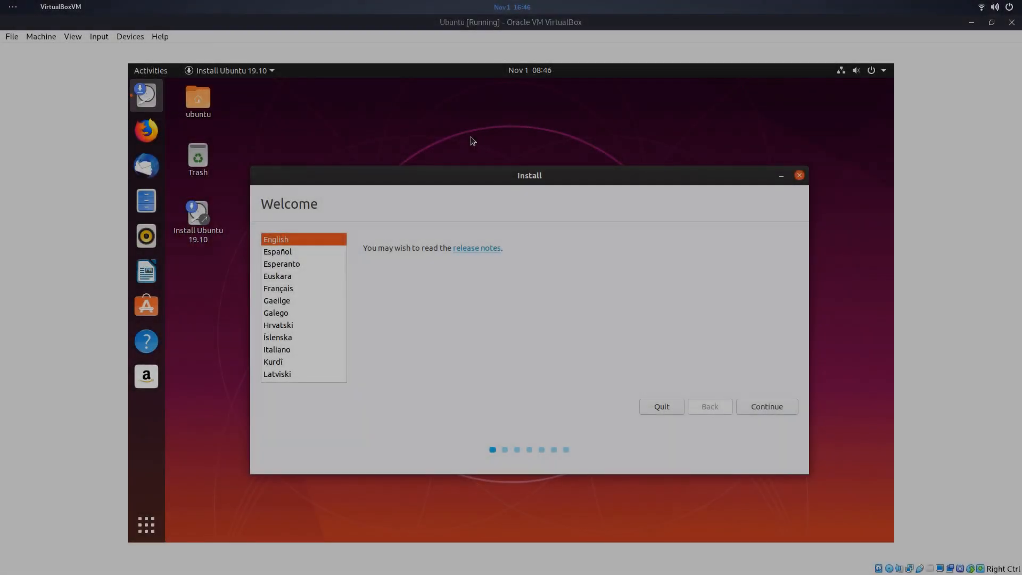
key("super")
type("glpa")
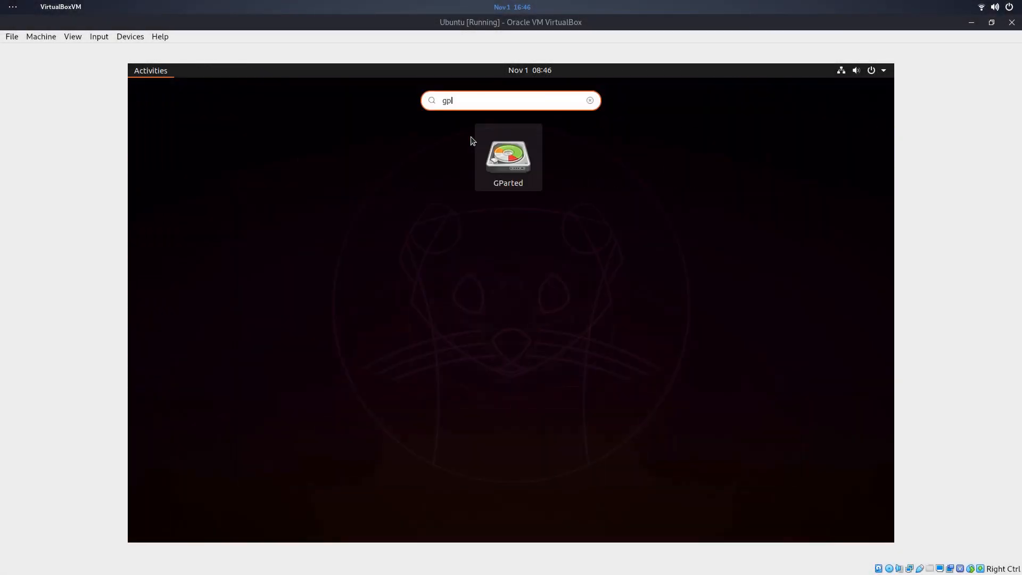
key("Return")
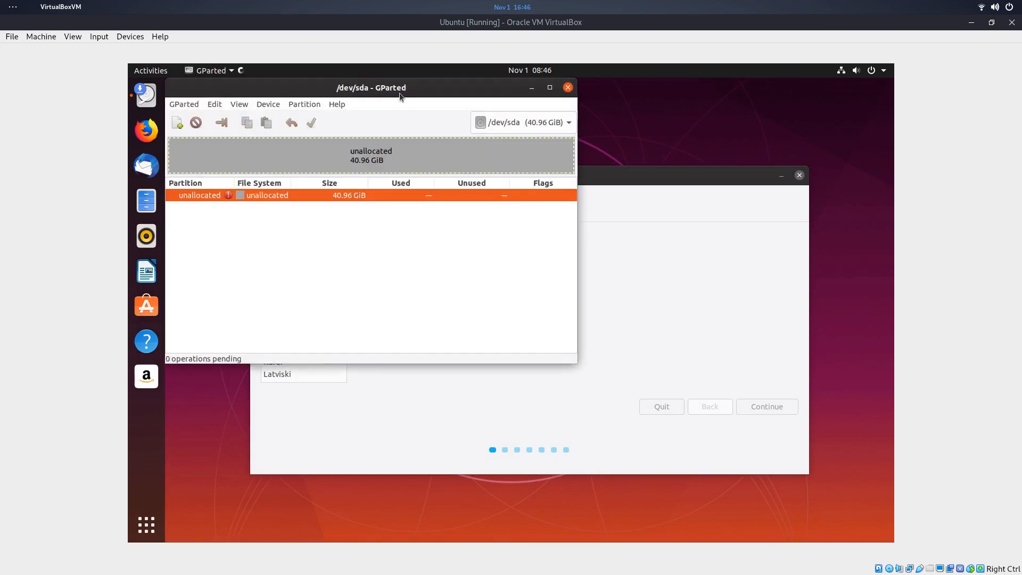
left_click_drag(394, 89, 532, 137)
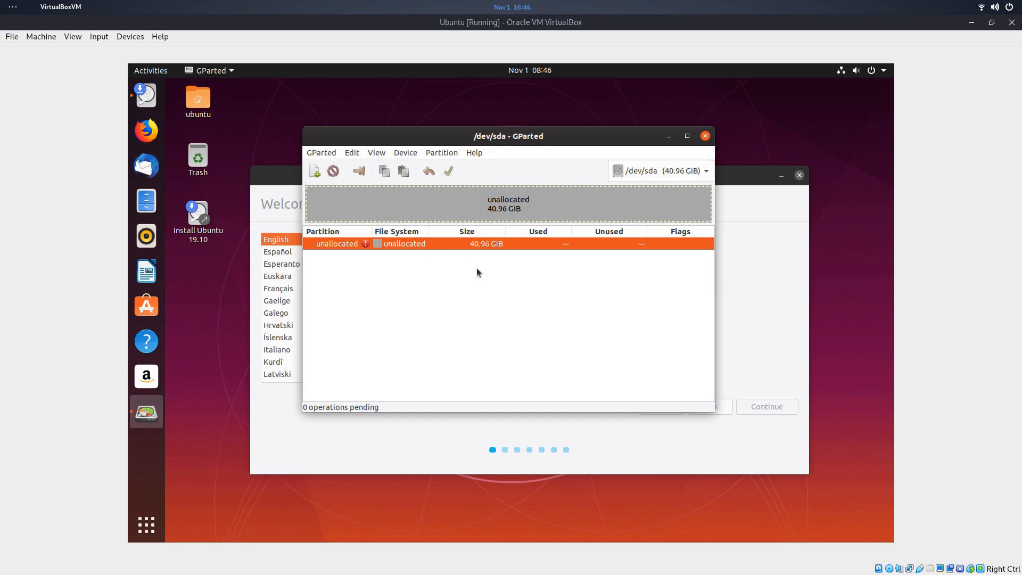
left_click(705, 136)
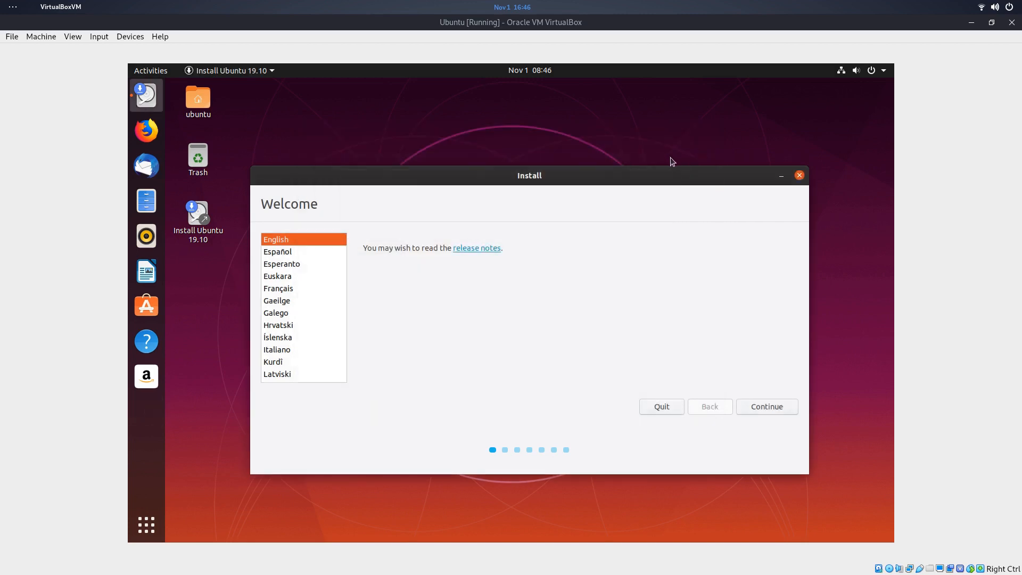
- Continue with English and the English (US) keyboard layout
left_click(768, 411)
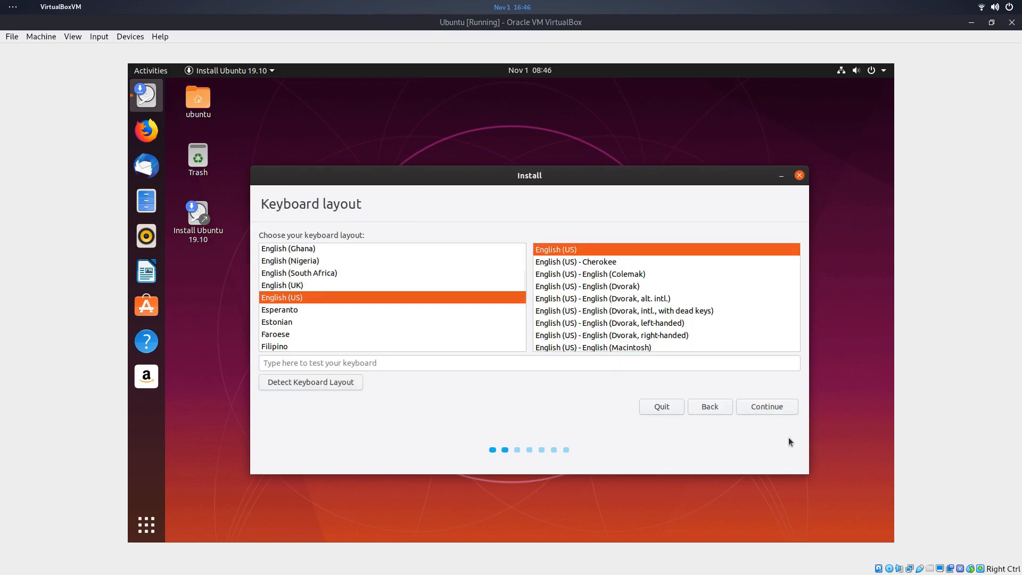
left_click(772, 411)
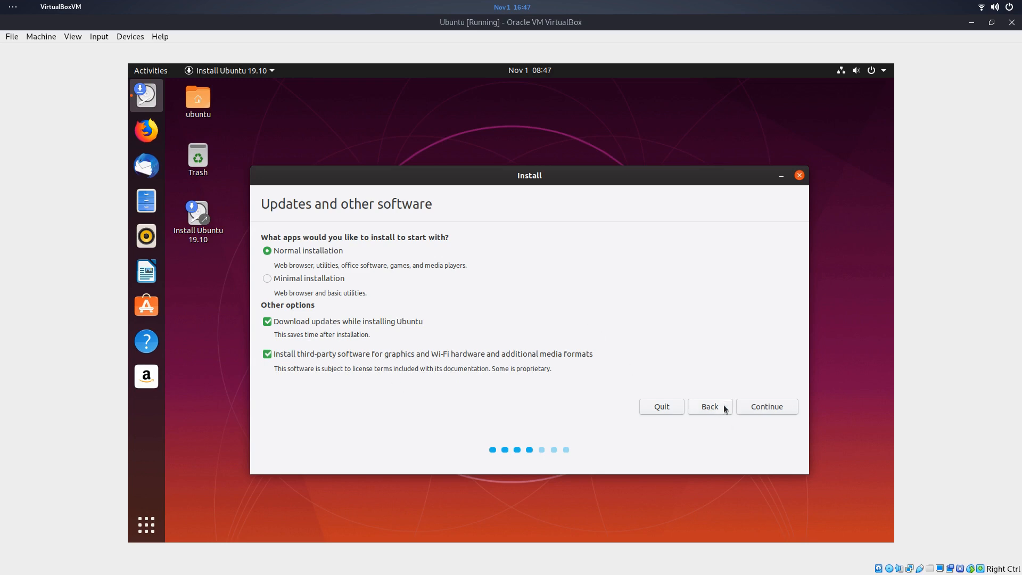
- Continue with Normal installation, update downloads and third-party software enabled
left_click(755, 405)
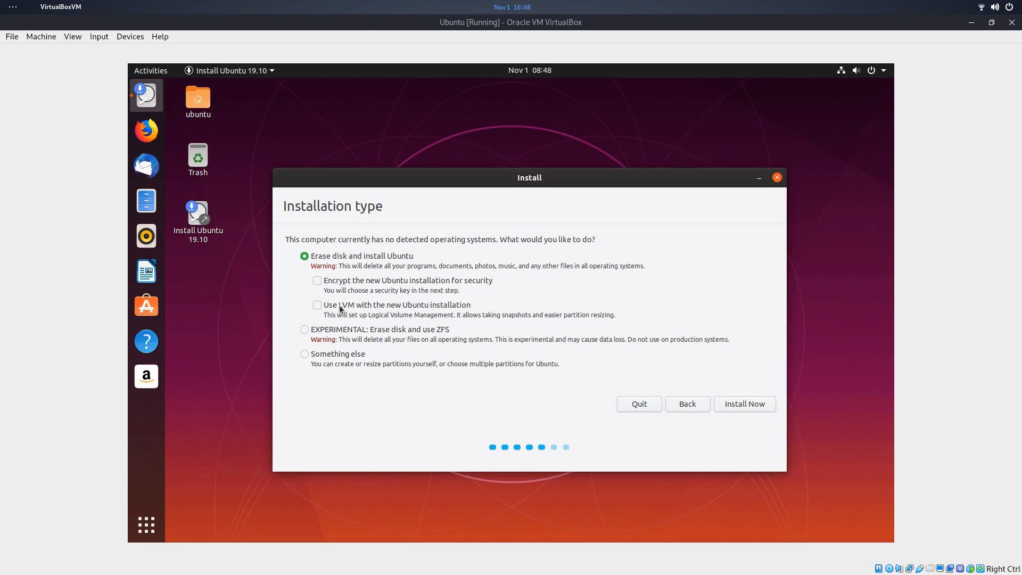
- Pick 'EXPERIMENTAL: Erase disk and use ZFS' as installation type and choose Install Now
left_click(304, 353)
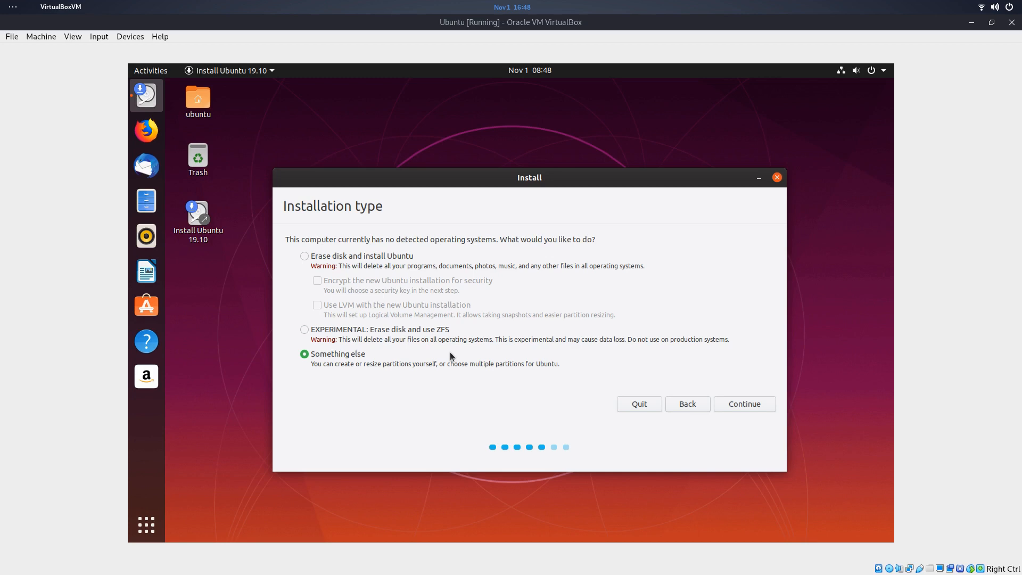
left_click(304, 330)
left_click(747, 403)
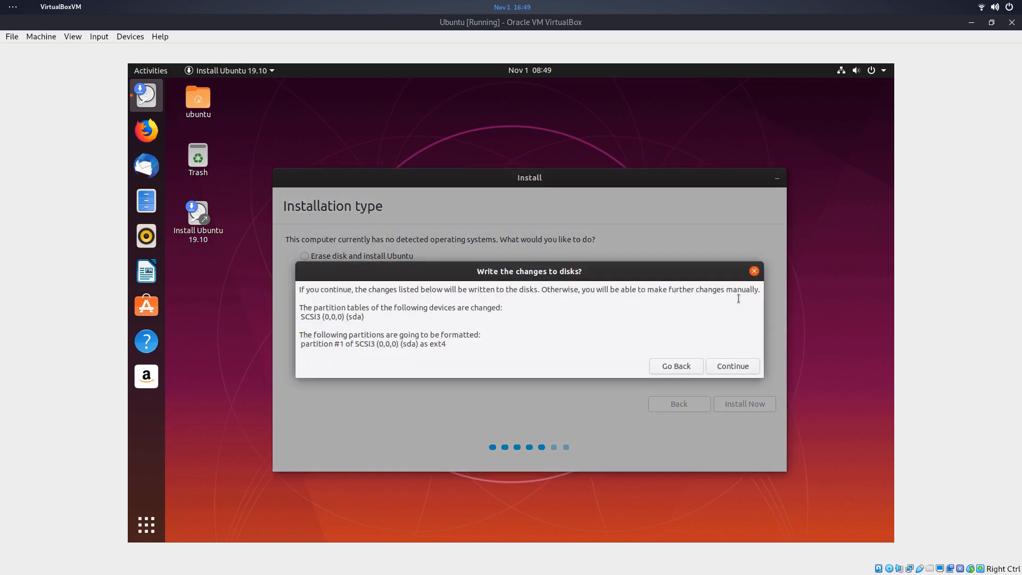
- Confirm the disk writes, accept Perth, and enter the user's name and computer name ubuntu-zfs
left_click(723, 365)
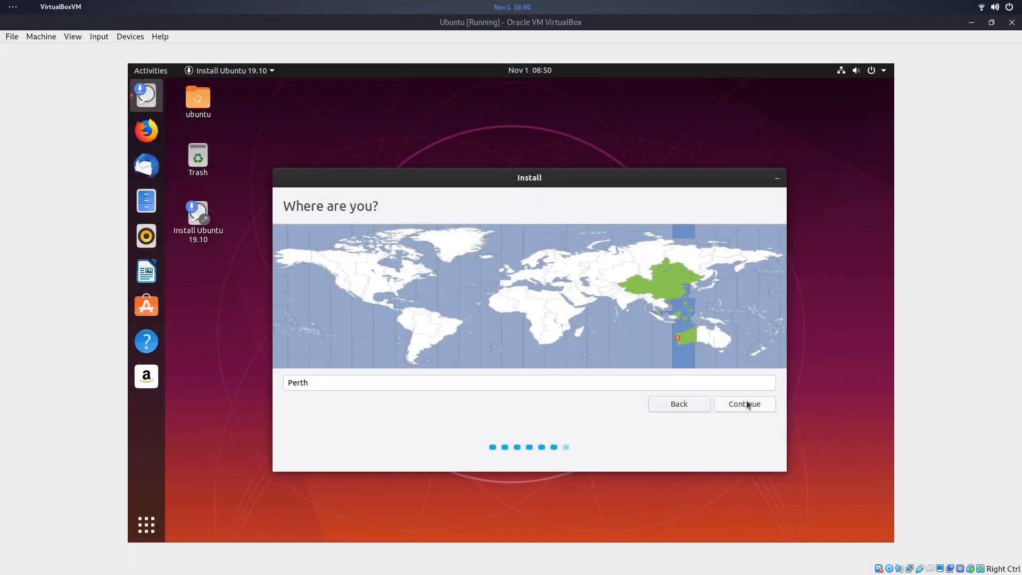
left_click(745, 404)
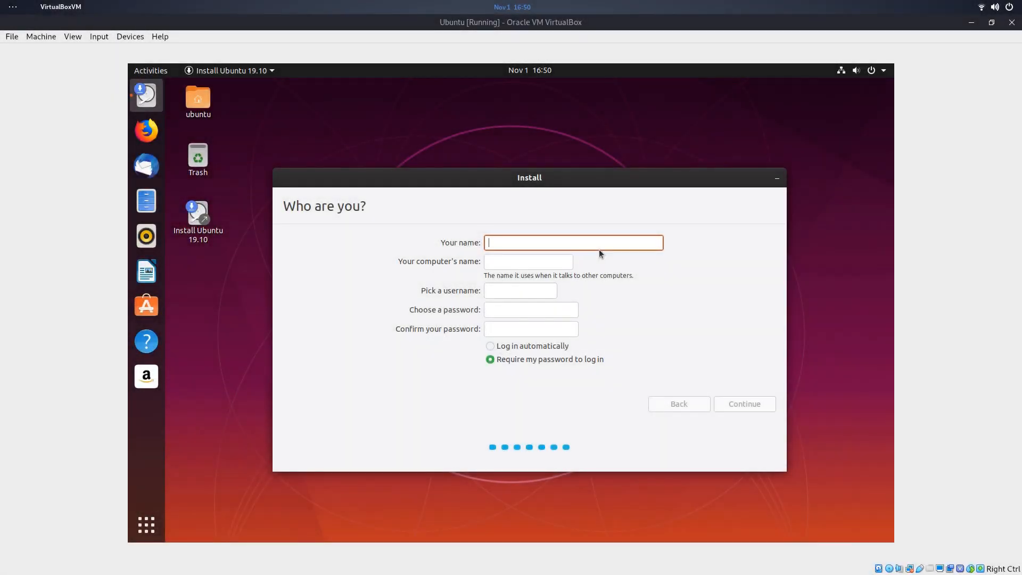
type("pctlc")
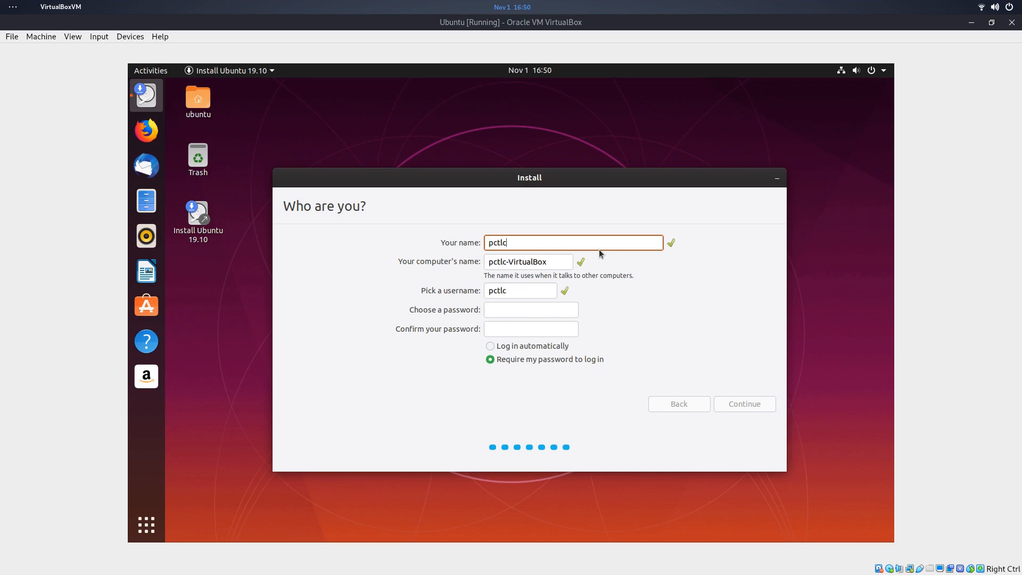
key("Tab")
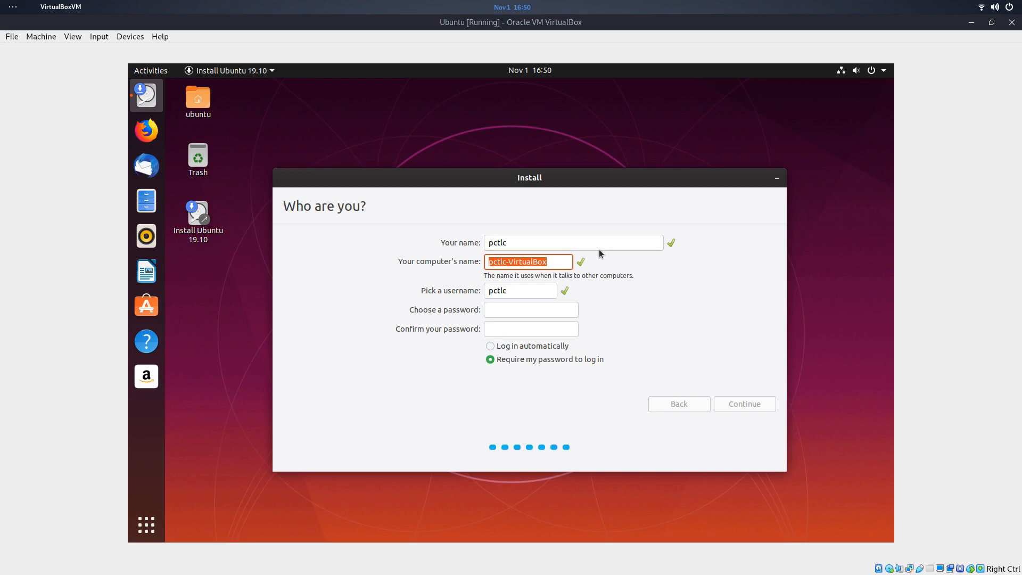
type("ubuntu-")
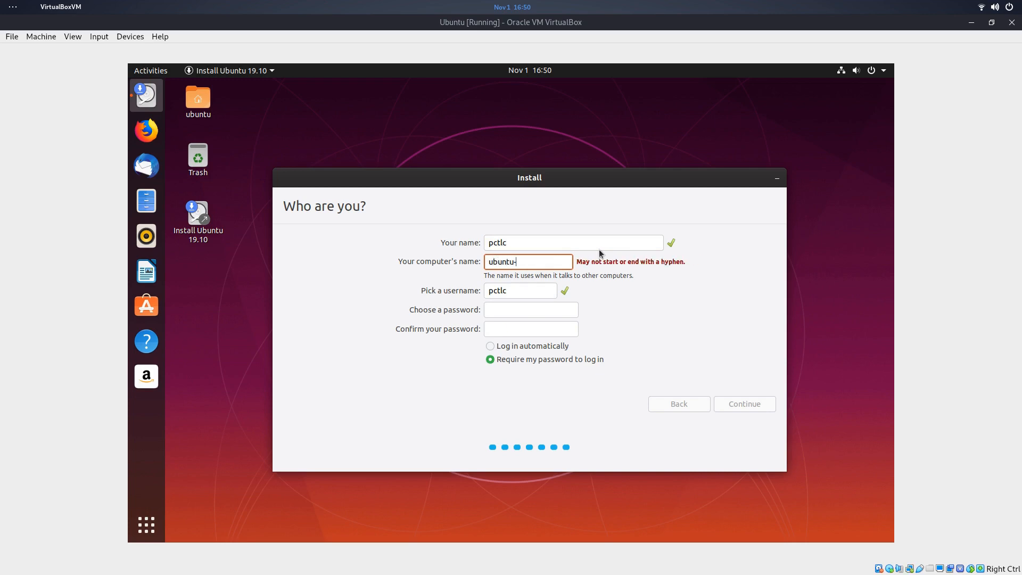
type("zfs")
key("Tab")
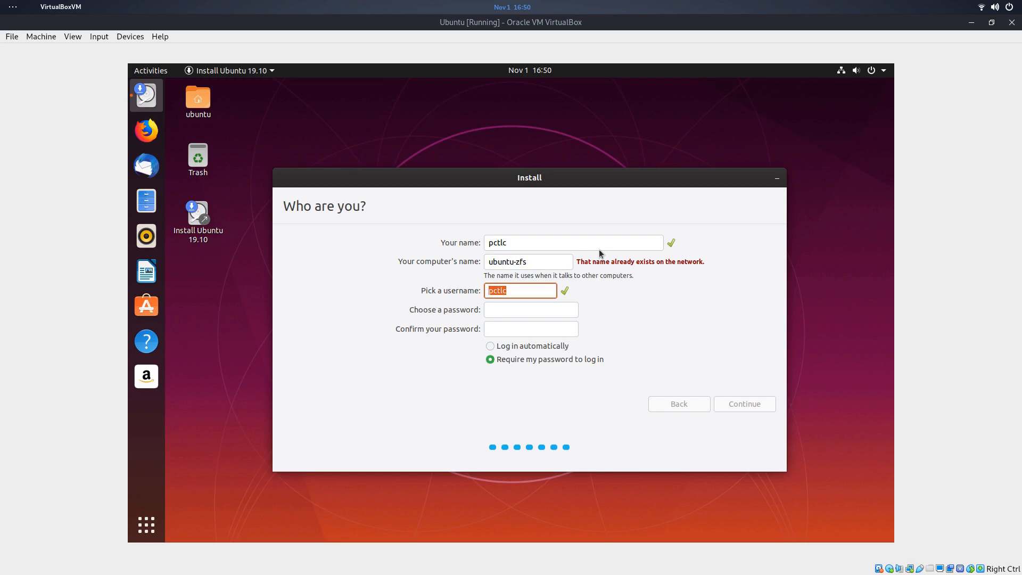
key("Tab")
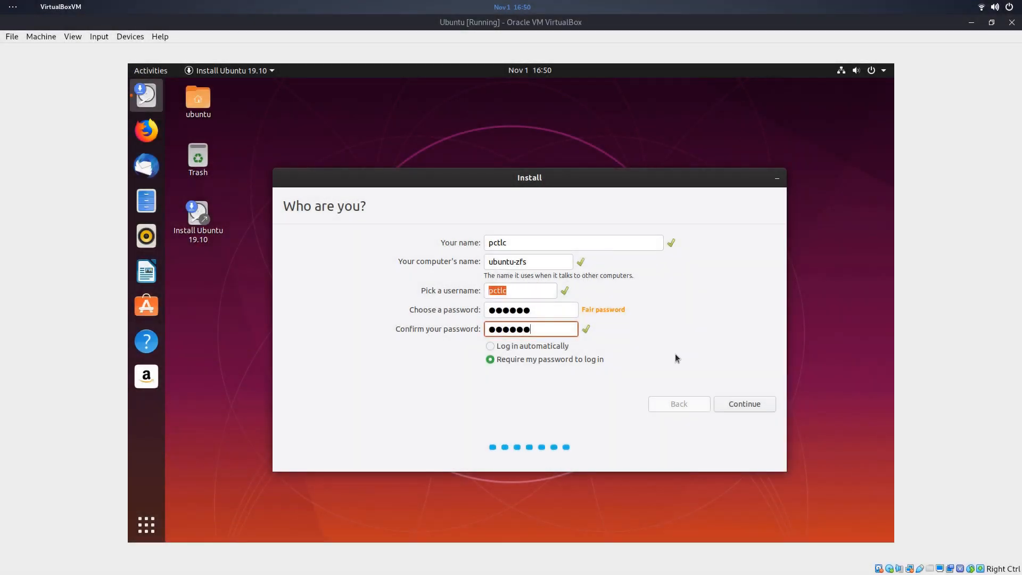
- Finish the Ubuntu install, skip Online Accounts, and pass the Help Improve Ubuntu and privacy pages
left_click(742, 406)
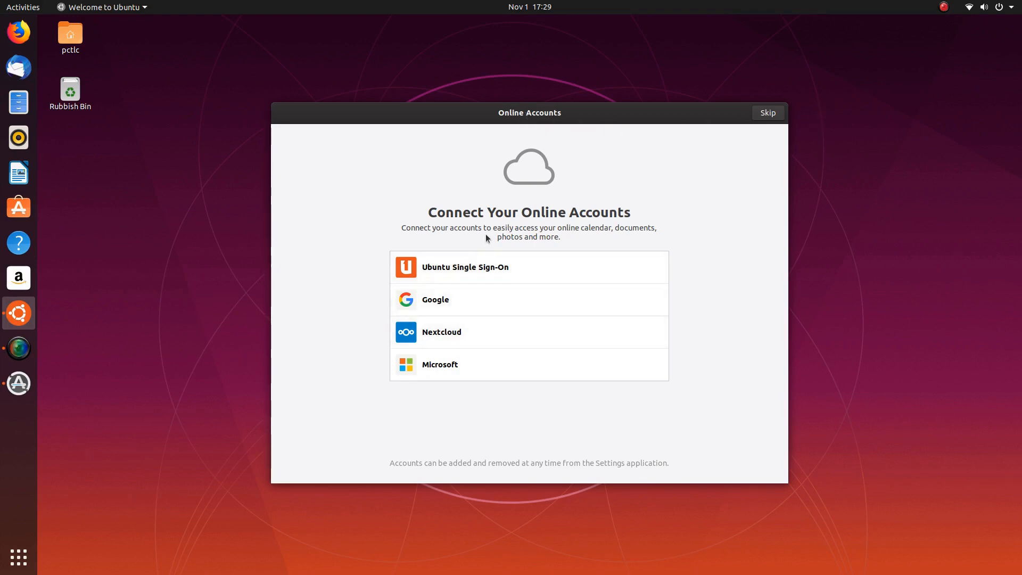
left_click(768, 113)
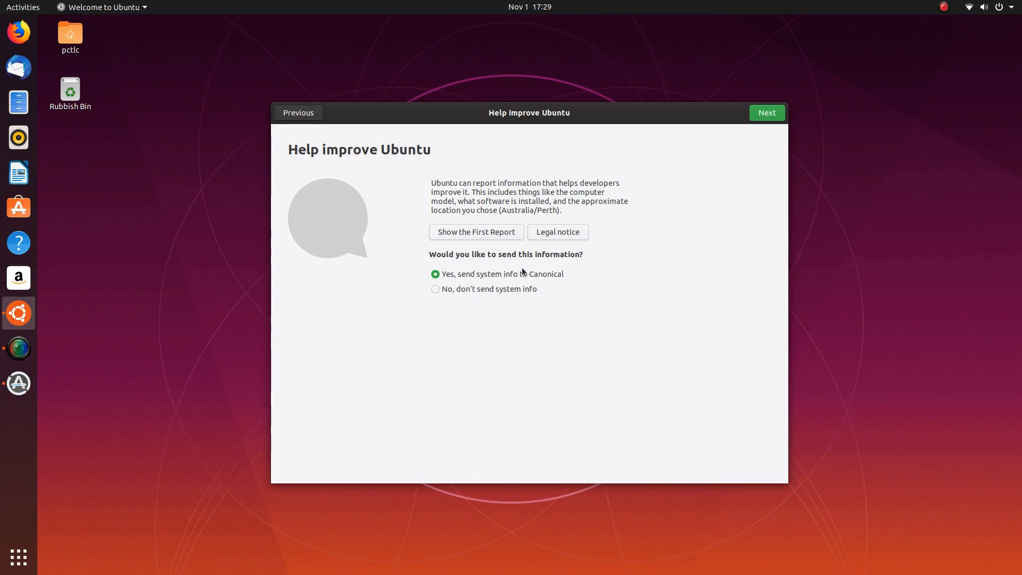
left_click(762, 115)
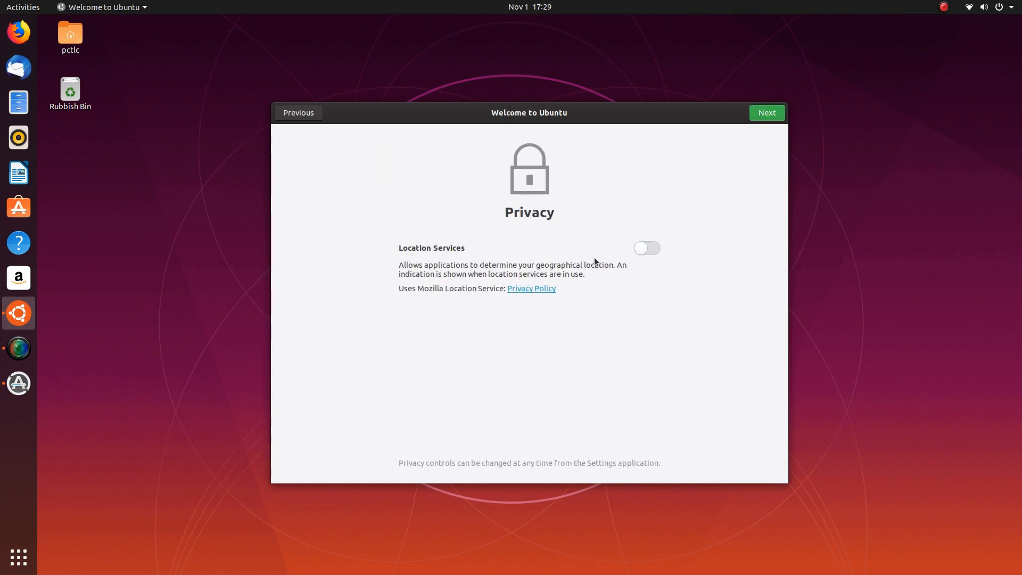
left_click(766, 116)
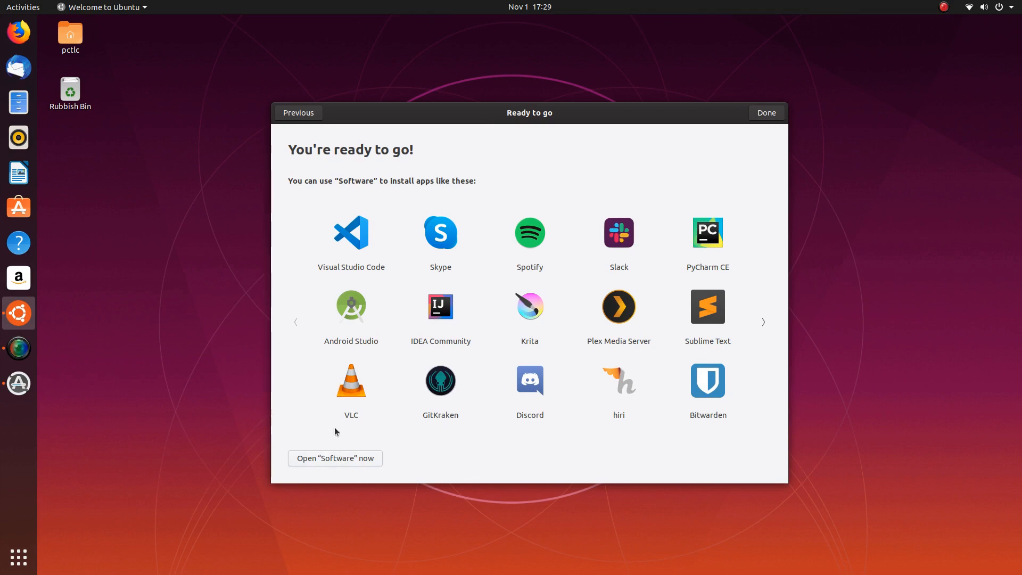
- Browse the suggested apps back and forth, then open Ubuntu Software from the final page
left_click(765, 293)
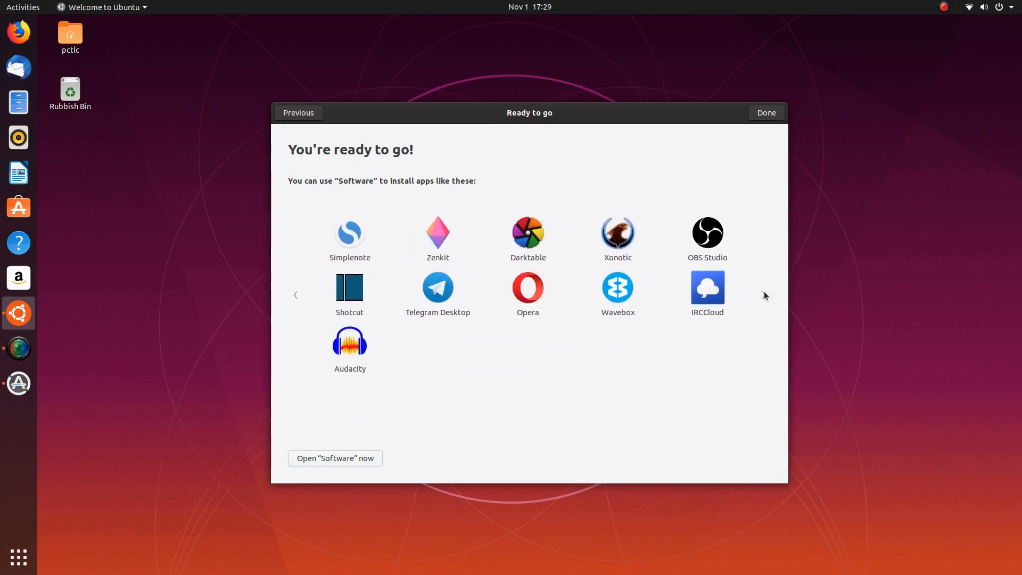
left_click(300, 293)
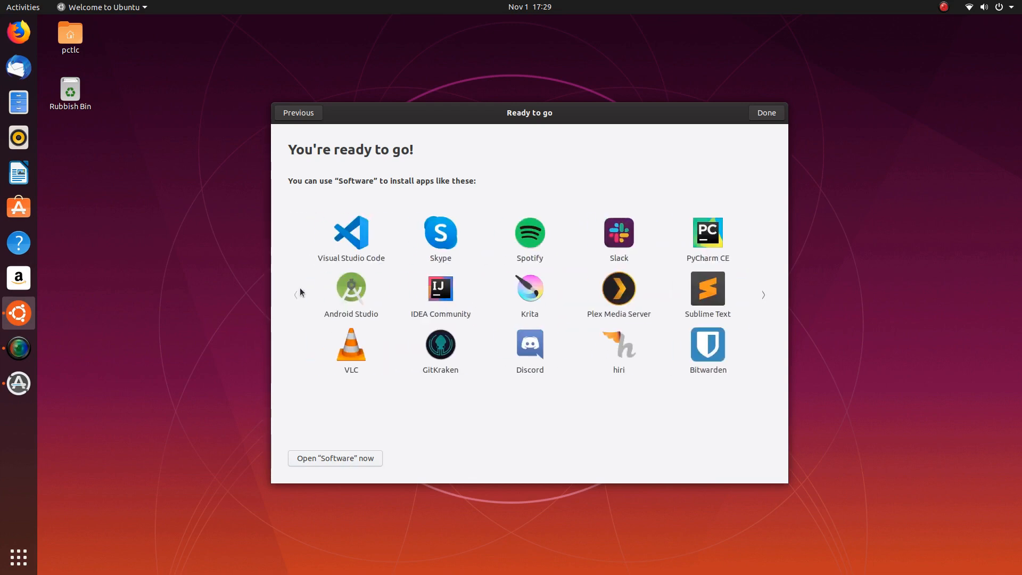
left_click(764, 296)
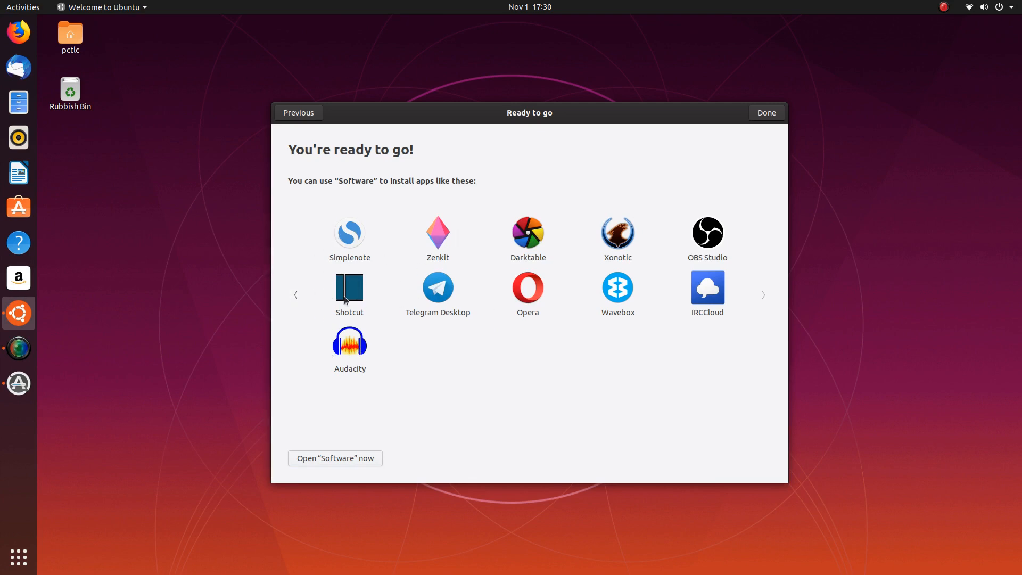
left_click(290, 284)
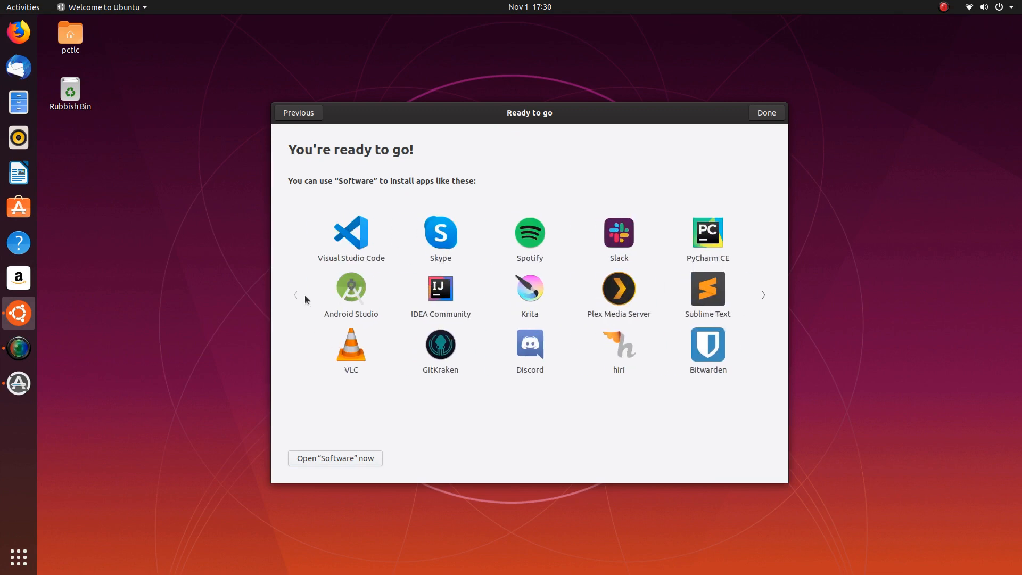
left_click(351, 459)
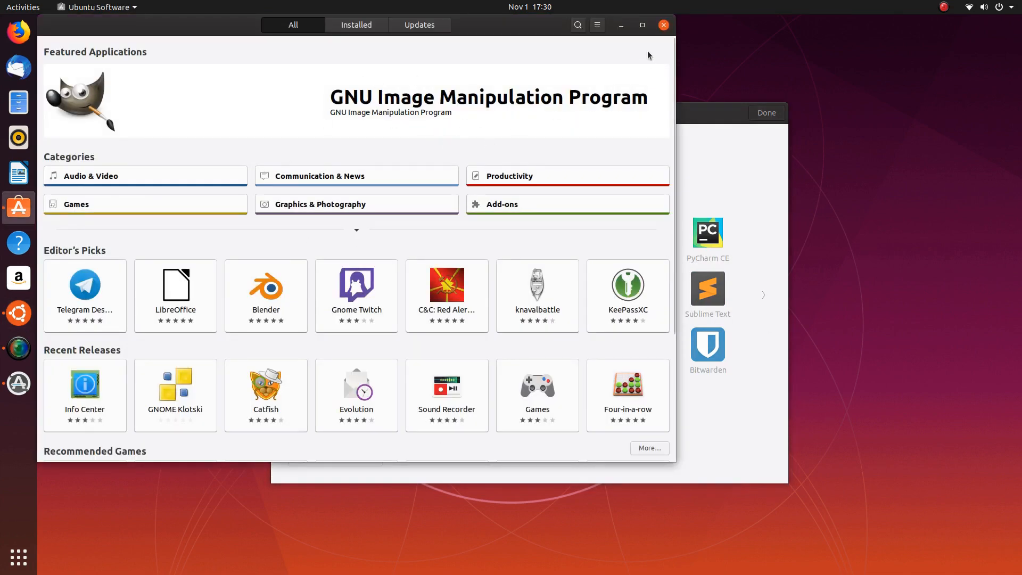
- Close Ubuntu Software, relaunch it through an Activities search for 'solf', and close it again
left_click(663, 26)
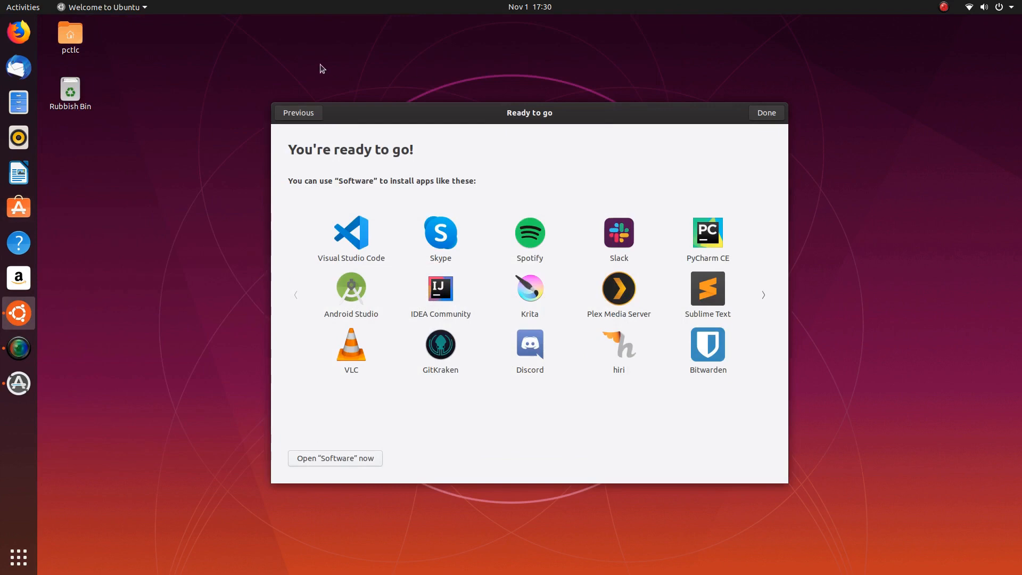
key("super")
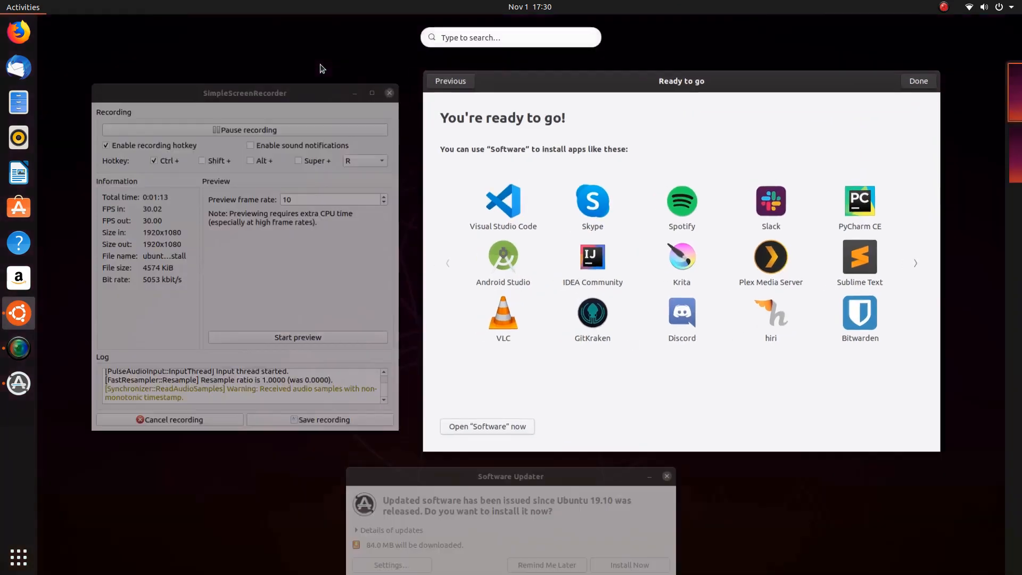
type("so")
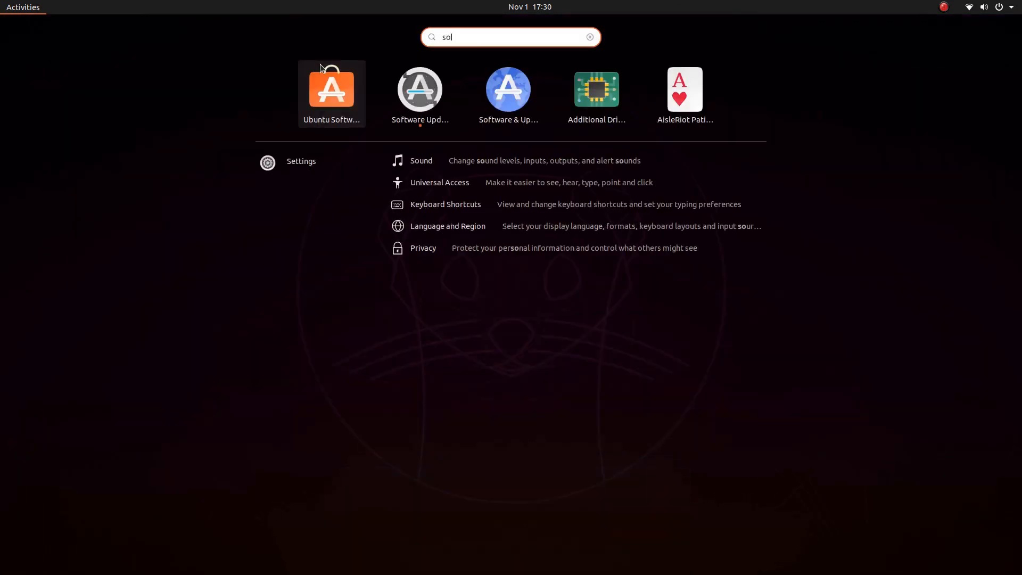
type("lf")
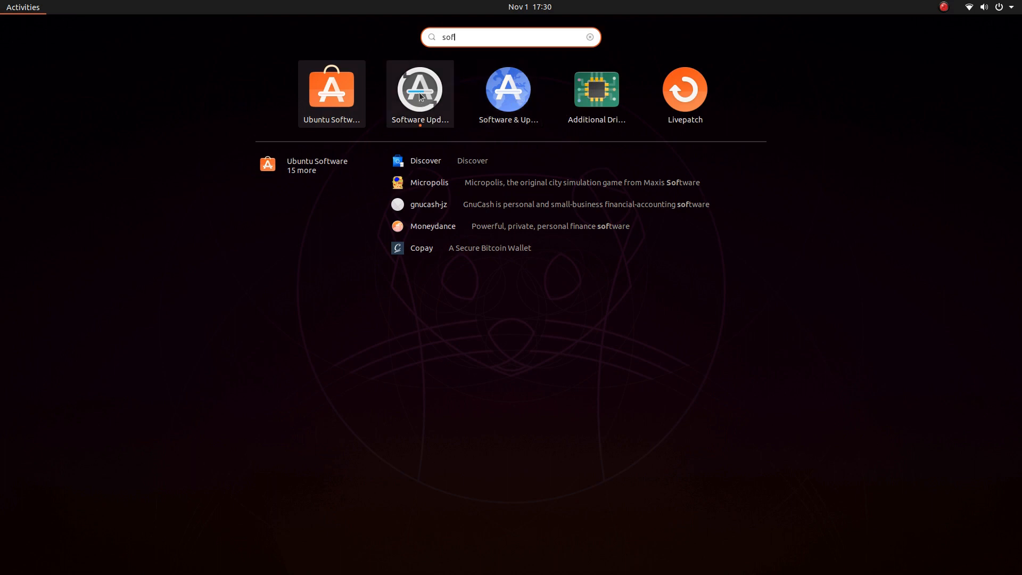
left_click(351, 102)
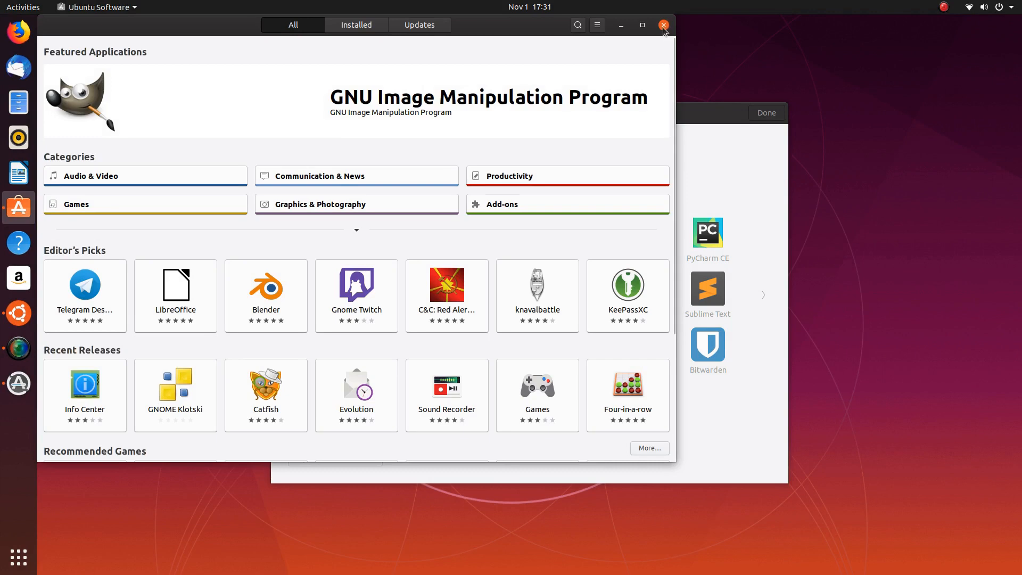
left_click(663, 26)
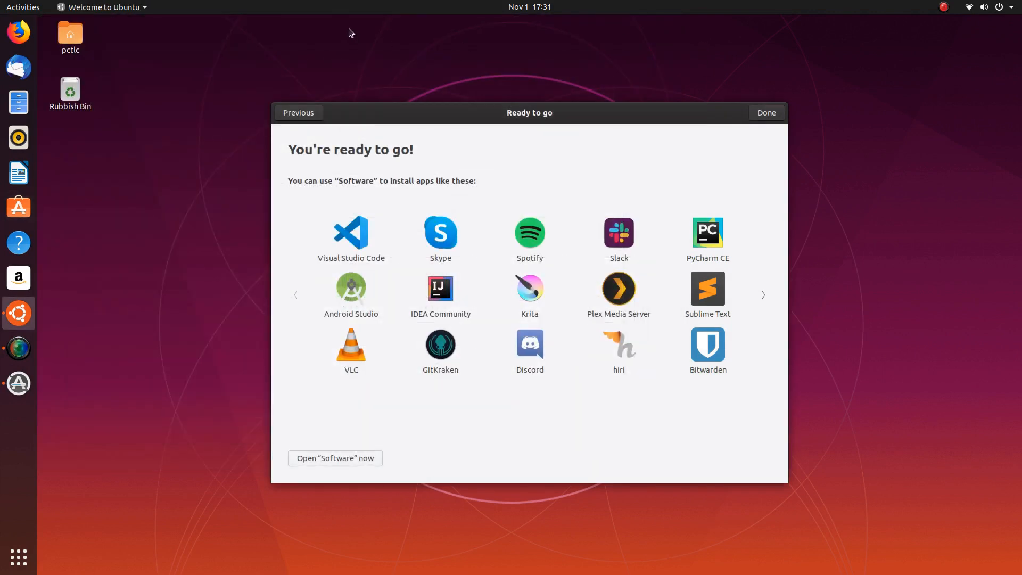
- Search 'sof' in Activities, leave the overview, and close the Welcome to Ubuntu dialog with Done
key("super")
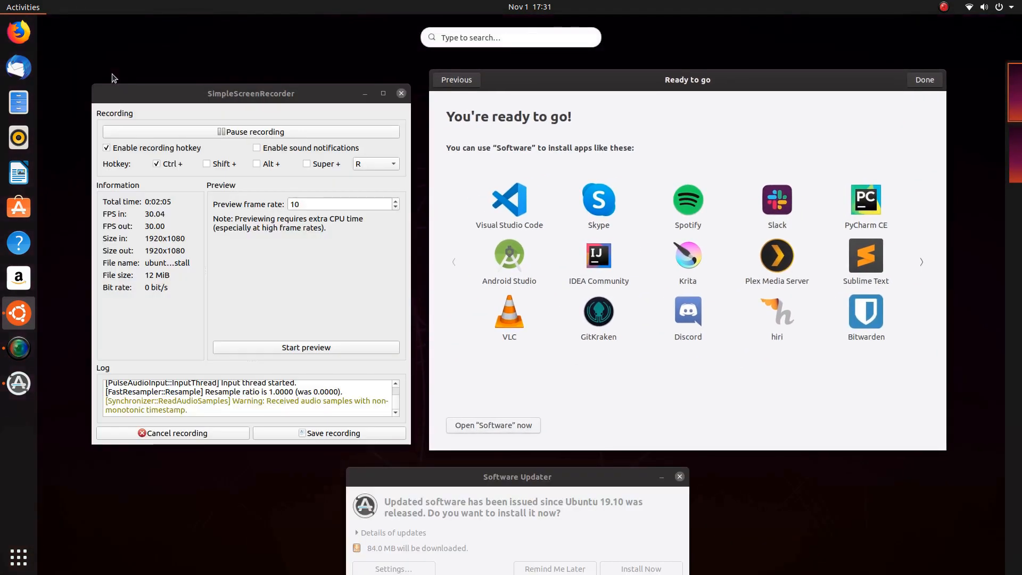
type("sof")
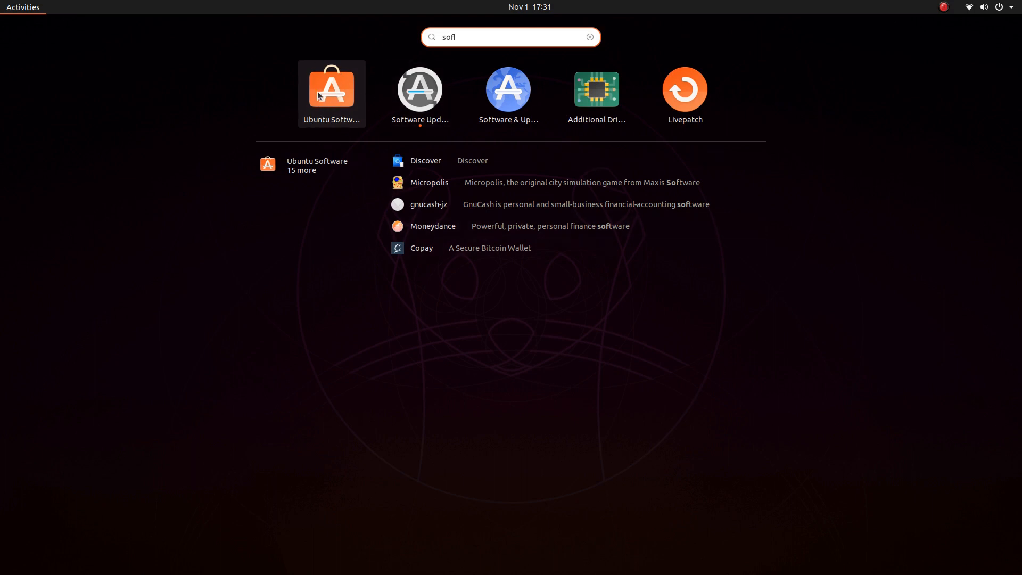
left_click(830, 379)
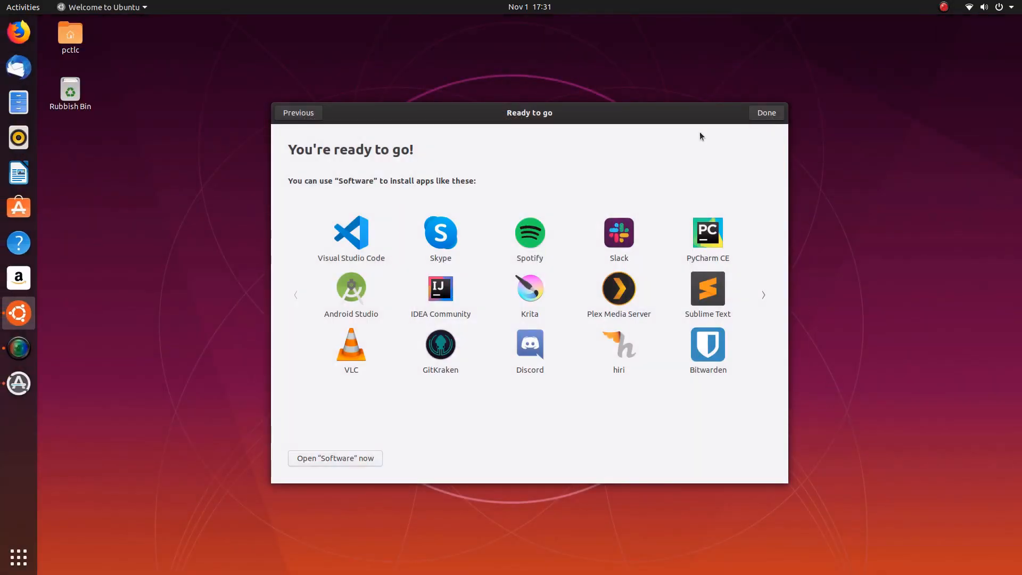
left_click(766, 113)
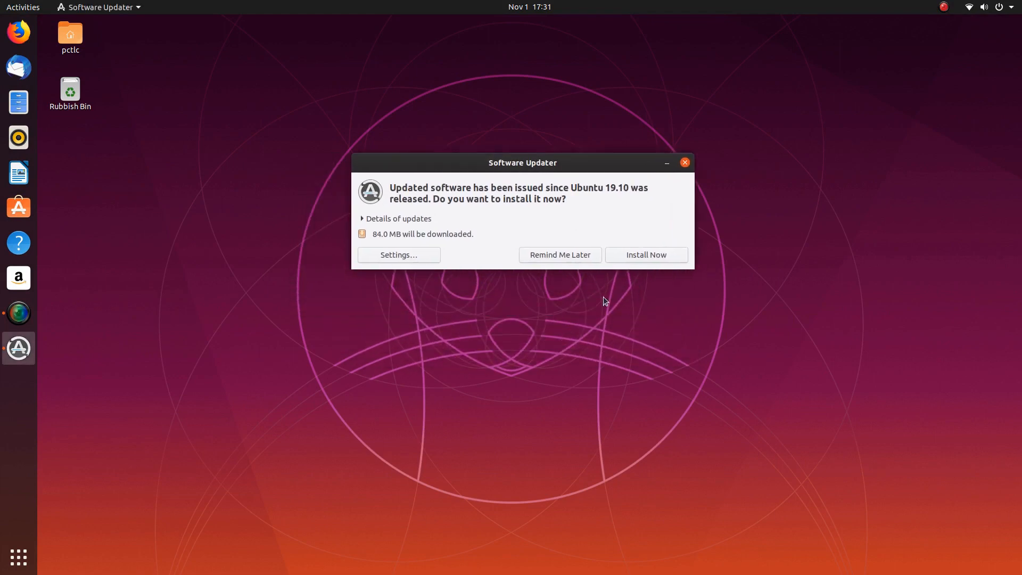
- Install the 84.0 MB of pending updates, check the Details log, and acknowledge the up-to-date message
left_click(362, 219)
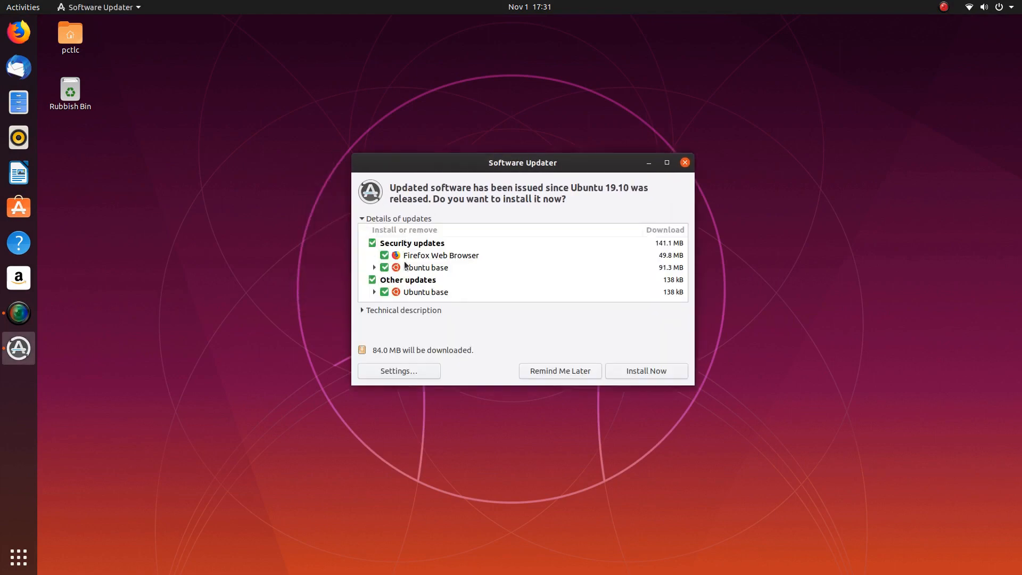
left_click(363, 218)
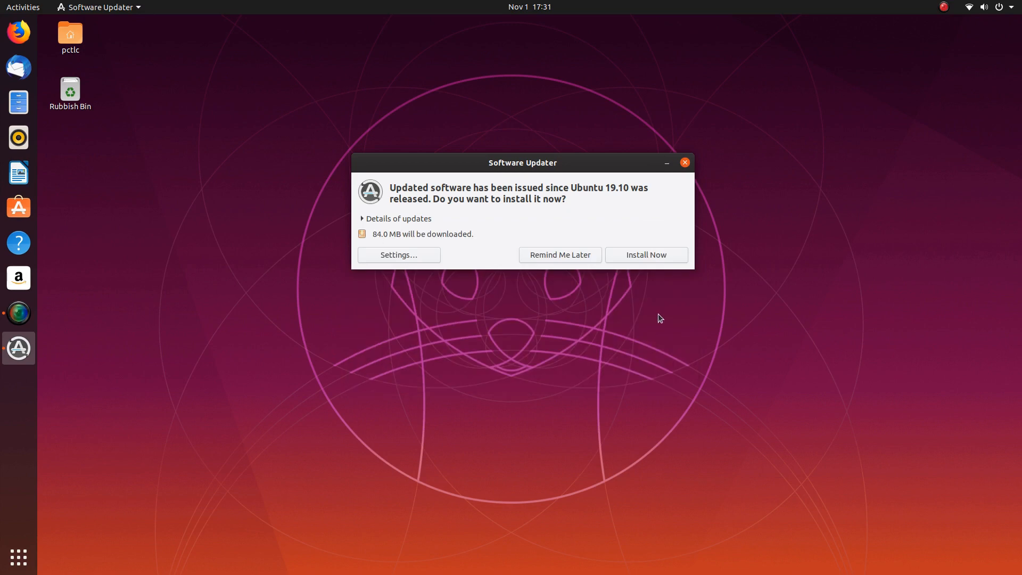
left_click(648, 254)
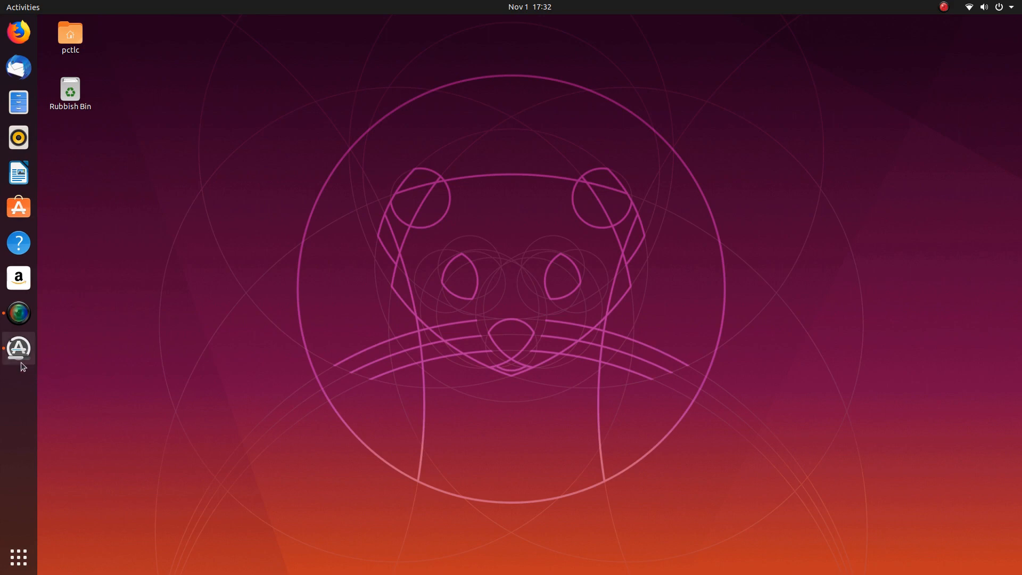
left_click(18, 349)
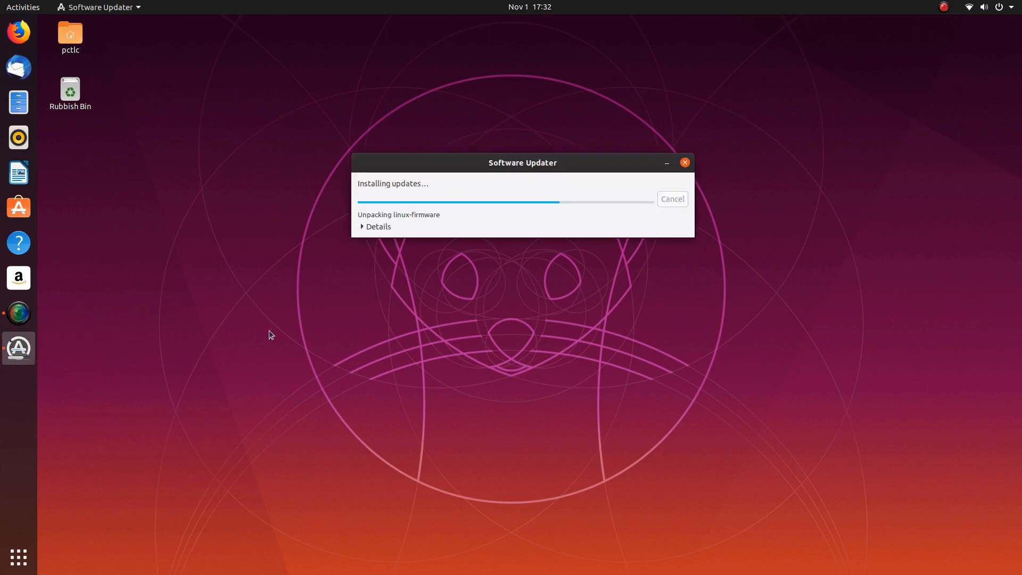
left_click(361, 227)
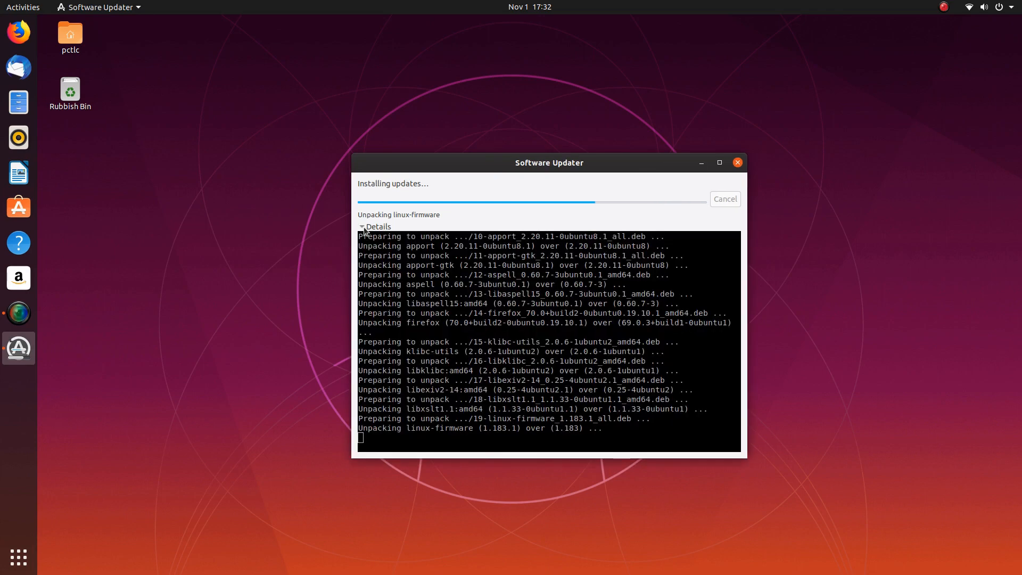
left_click(362, 227)
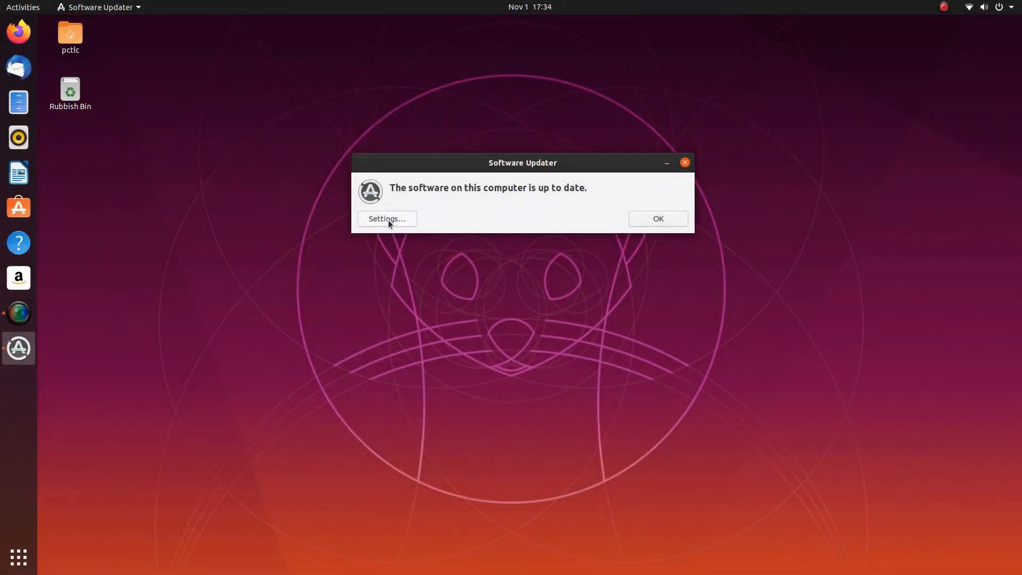
left_click(663, 218)
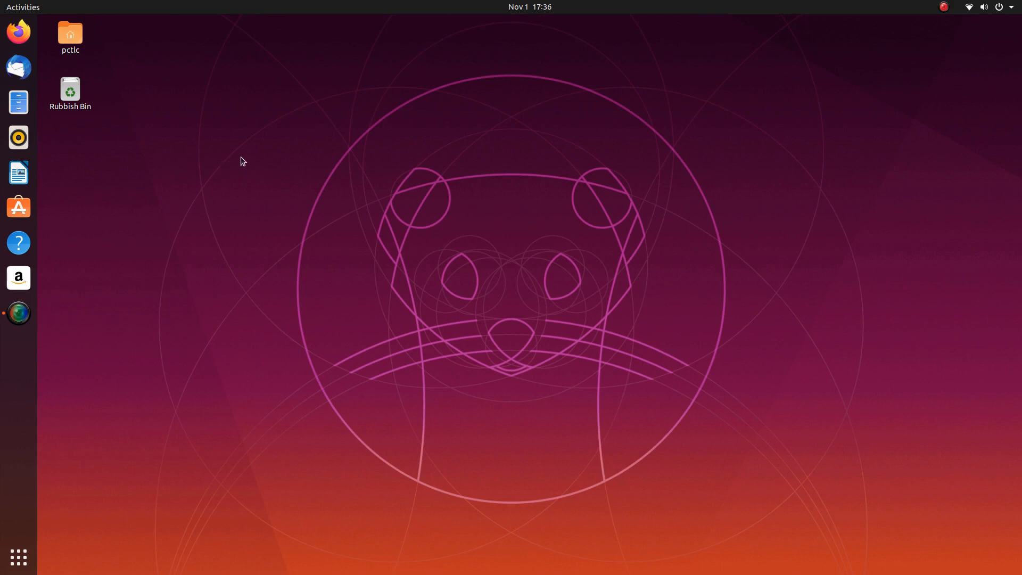
- Look up GNOME Tweaks via an Activities search for 'twel' and a store search for 'tweak'
key("super")
type("twel")
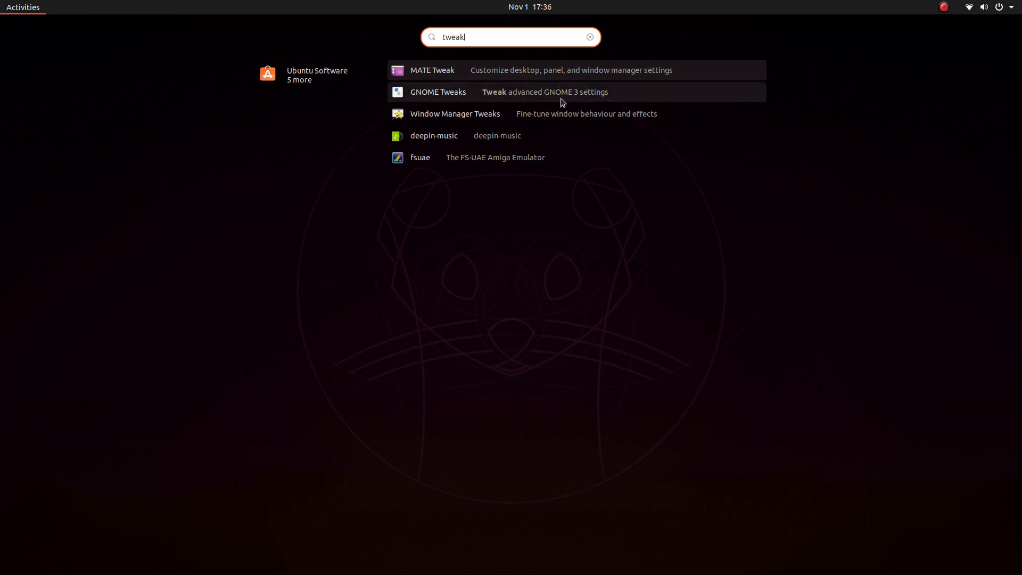
left_click(519, 94)
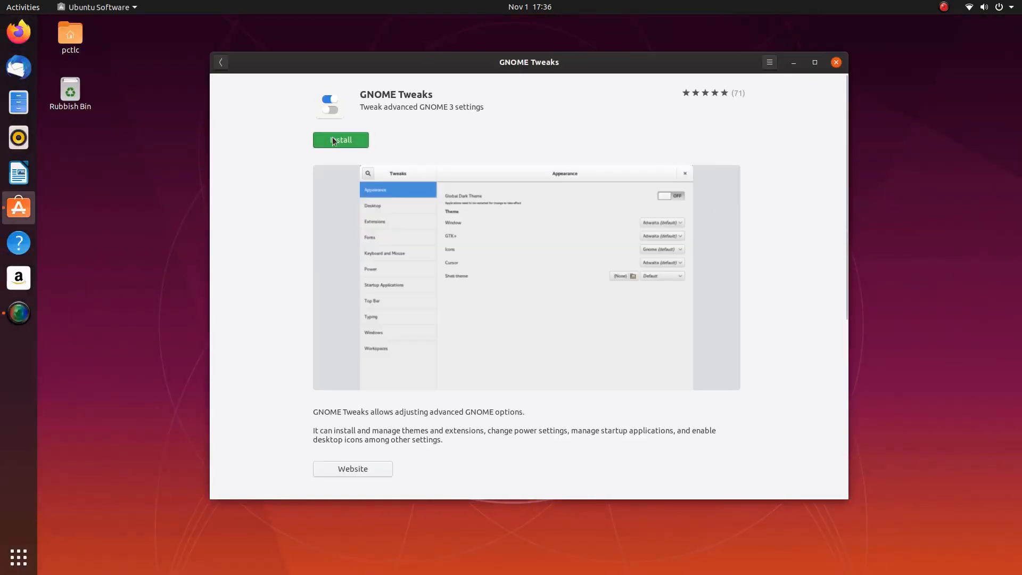
left_click(836, 62)
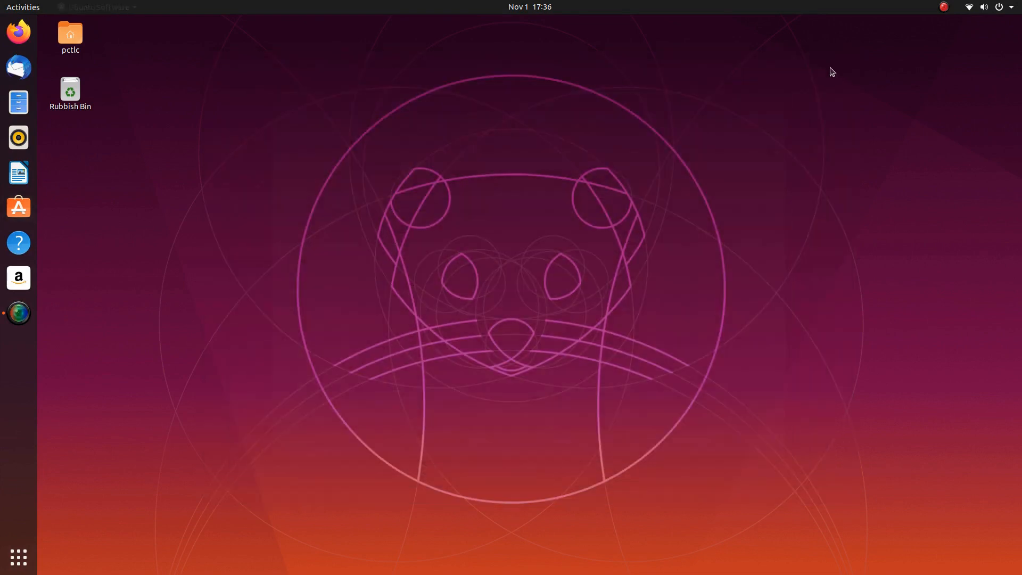
left_click(18, 211)
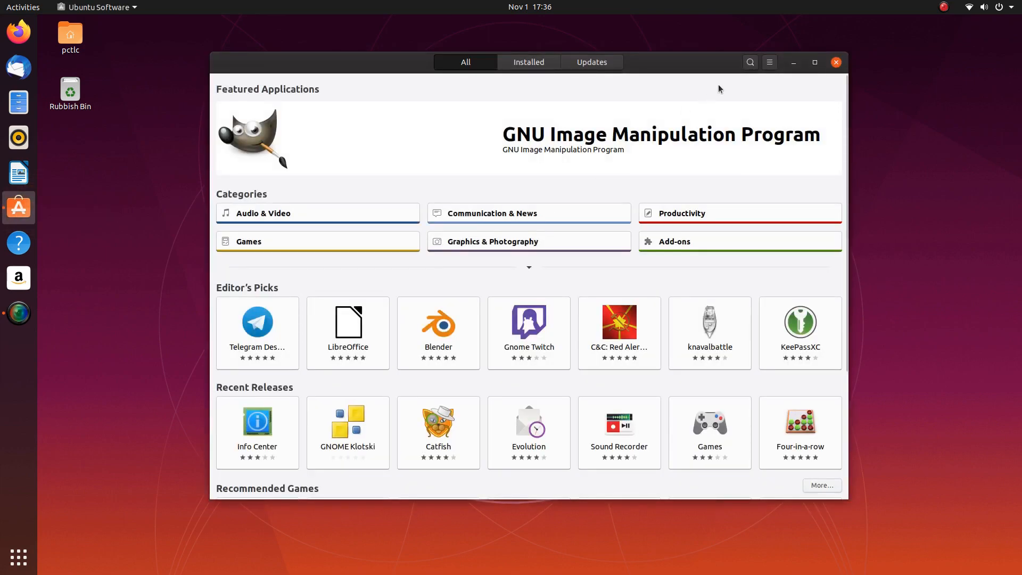
left_click(751, 63)
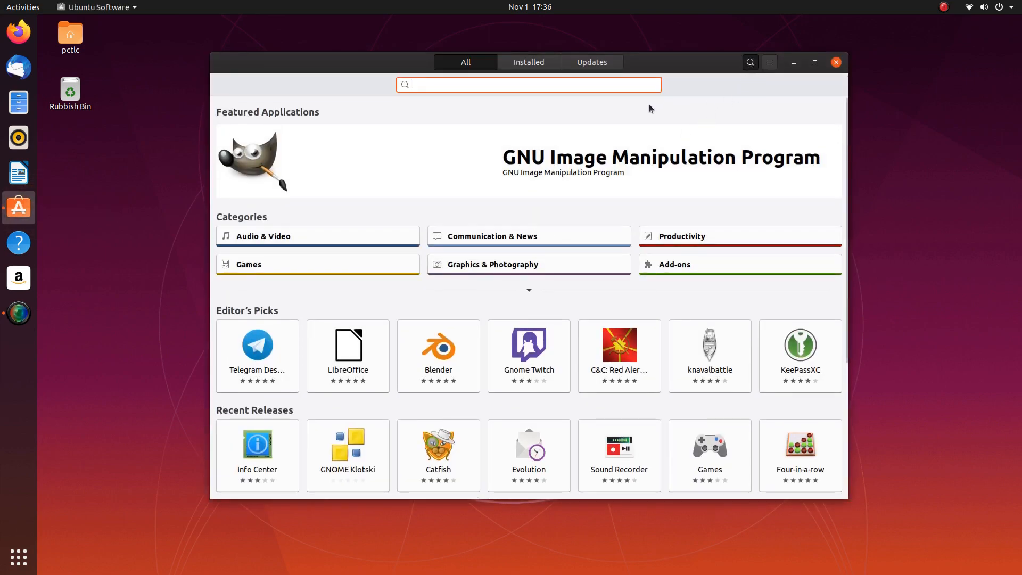
type("tweak")
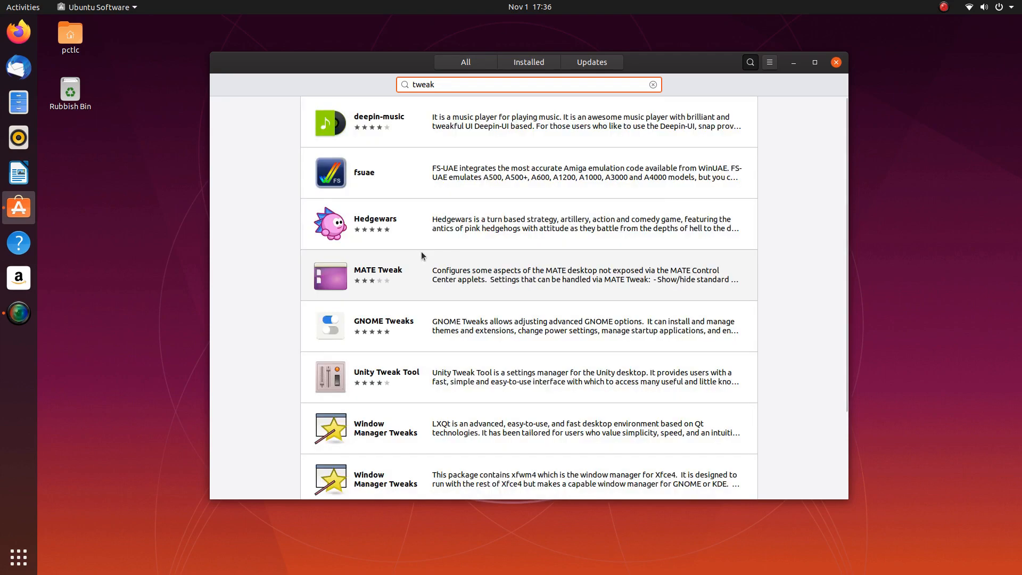
scroll(423, 257, "down", 3)
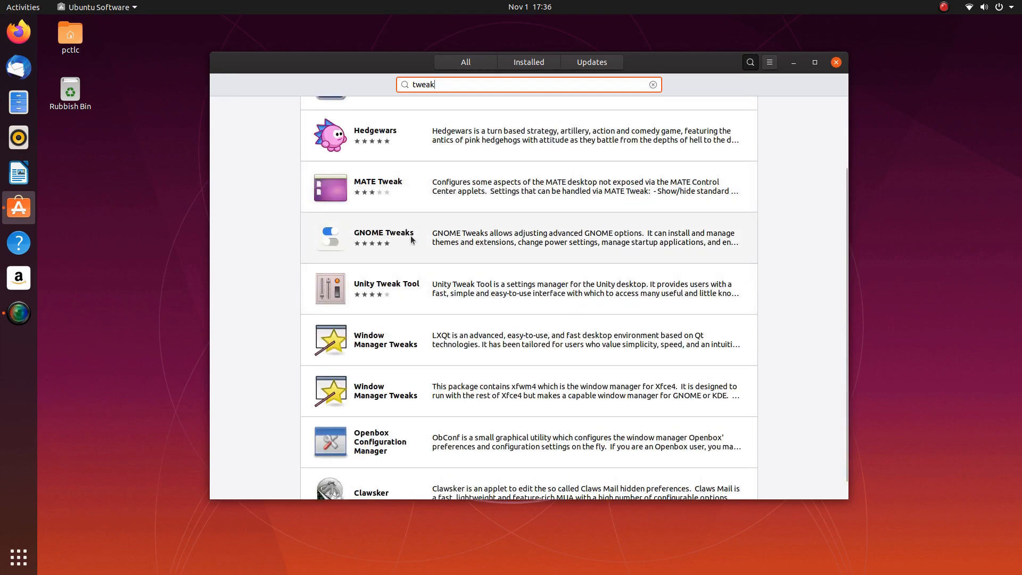
left_click(837, 62)
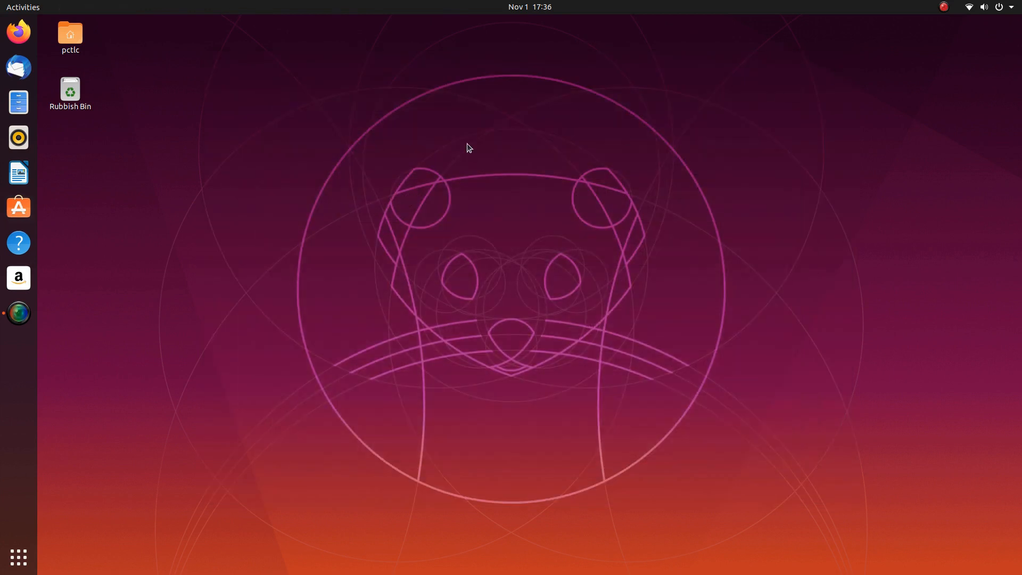
- Open the GNOME Tweaks store page, install it with the admin password, and close the store
key("super")
type("twel")
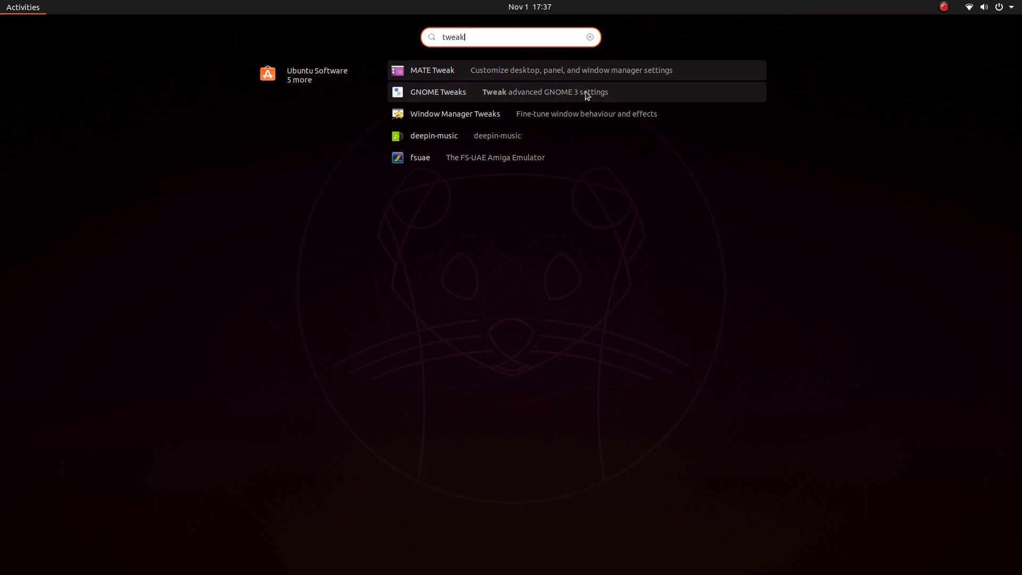
left_click(449, 95)
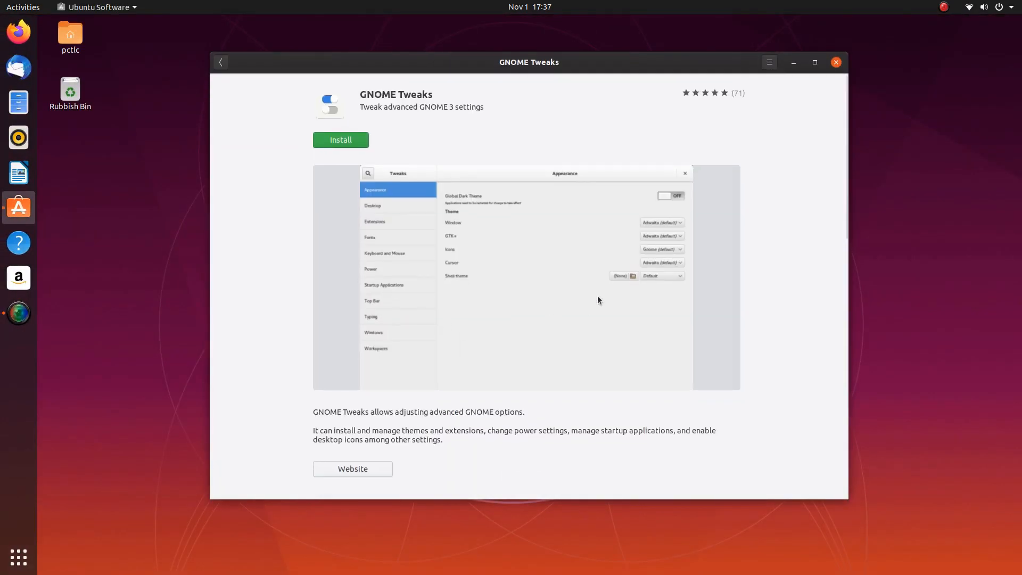
left_click(341, 137)
type("••••")
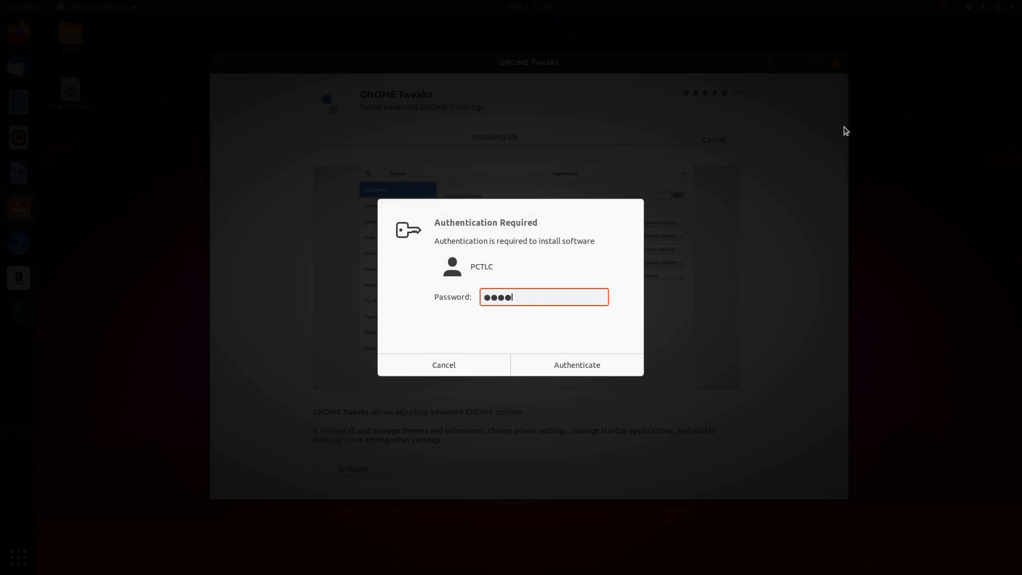
type("••••")
key("Return")
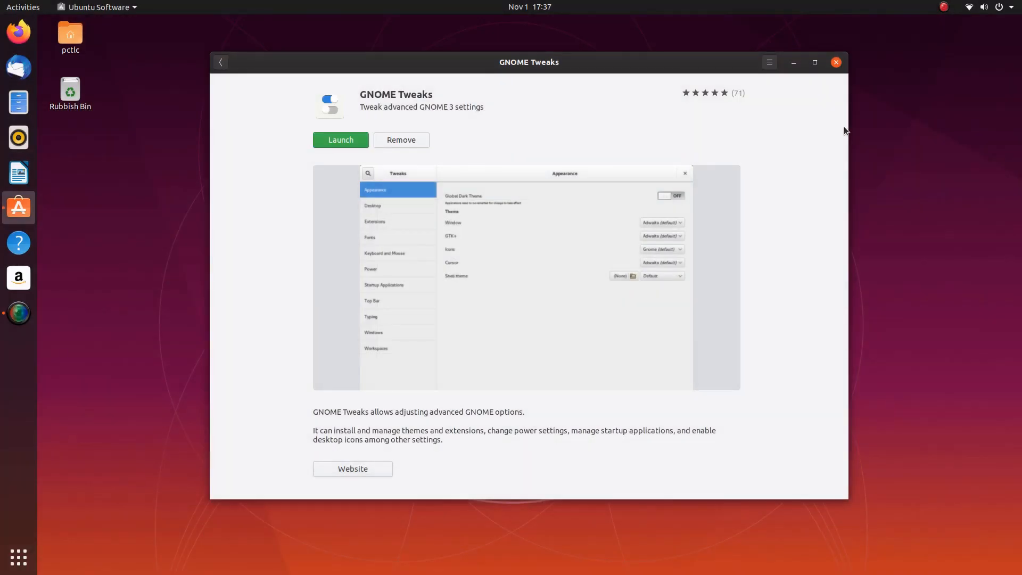
left_click(833, 64)
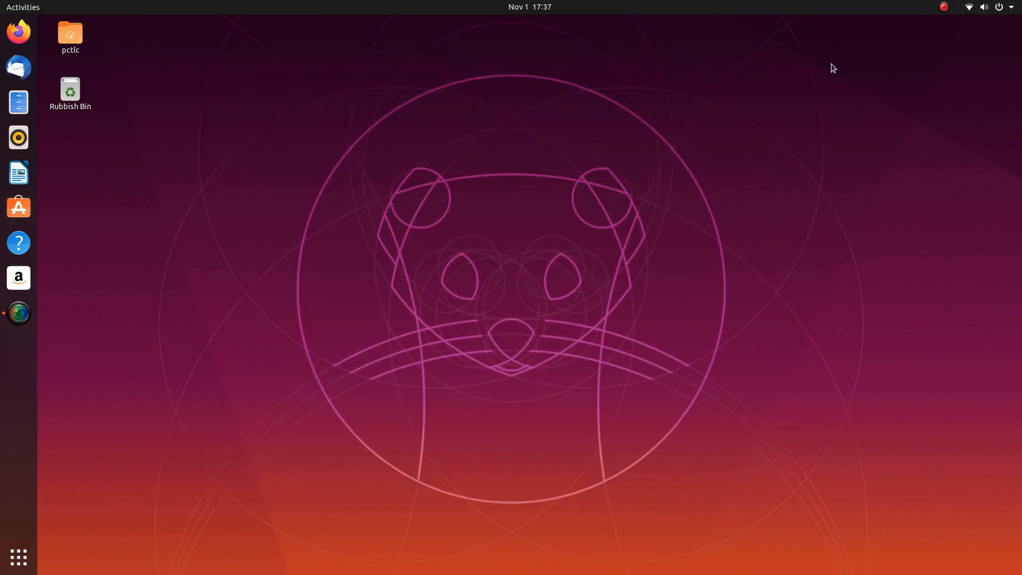
- Launch Tweaks and browse its Appearance, Extensions, Fonts, Keyboard & Mouse and Startup Applications pages
key("super")
type("twel")
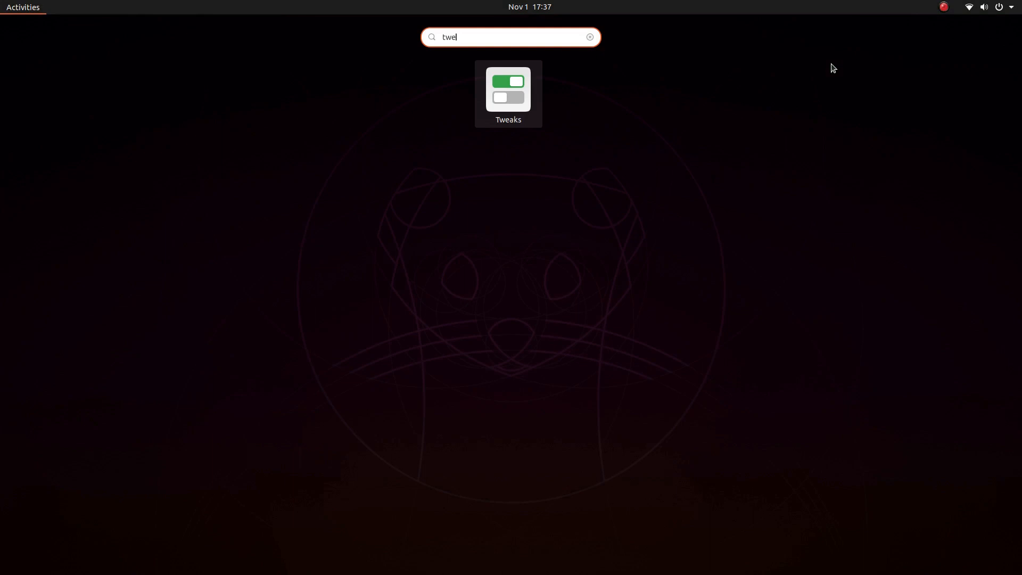
key("Return")
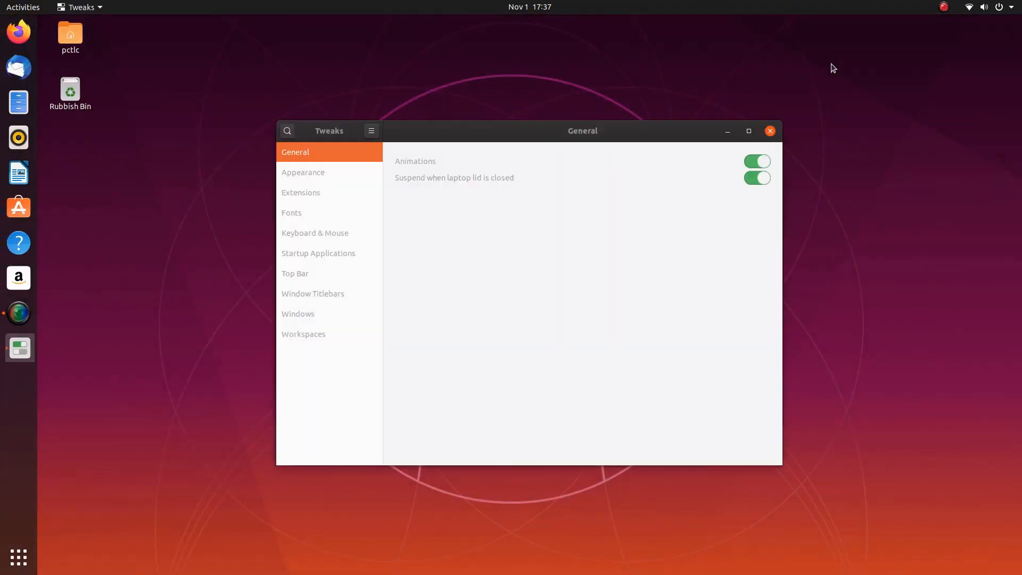
left_click(315, 174)
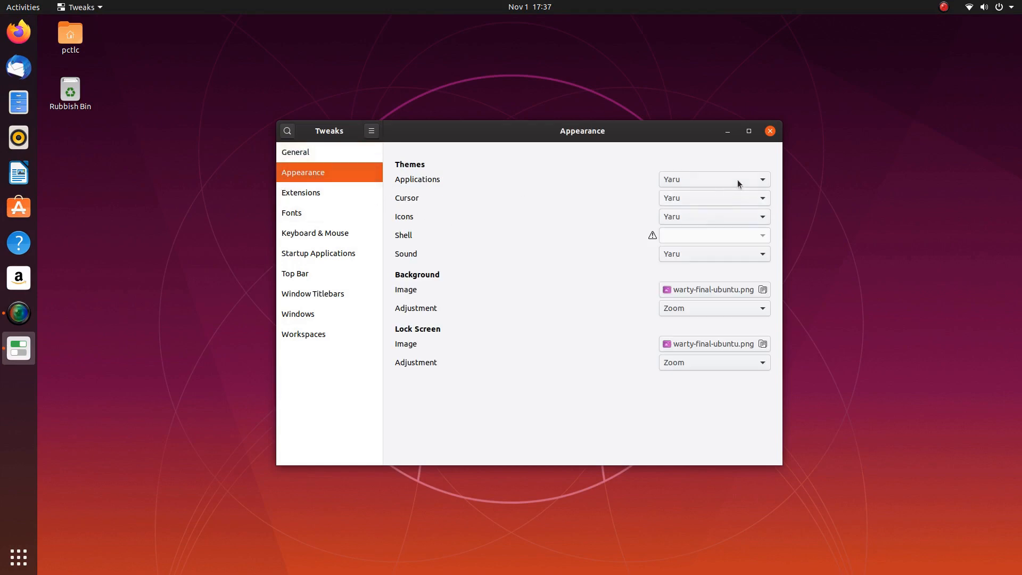
left_click(302, 192)
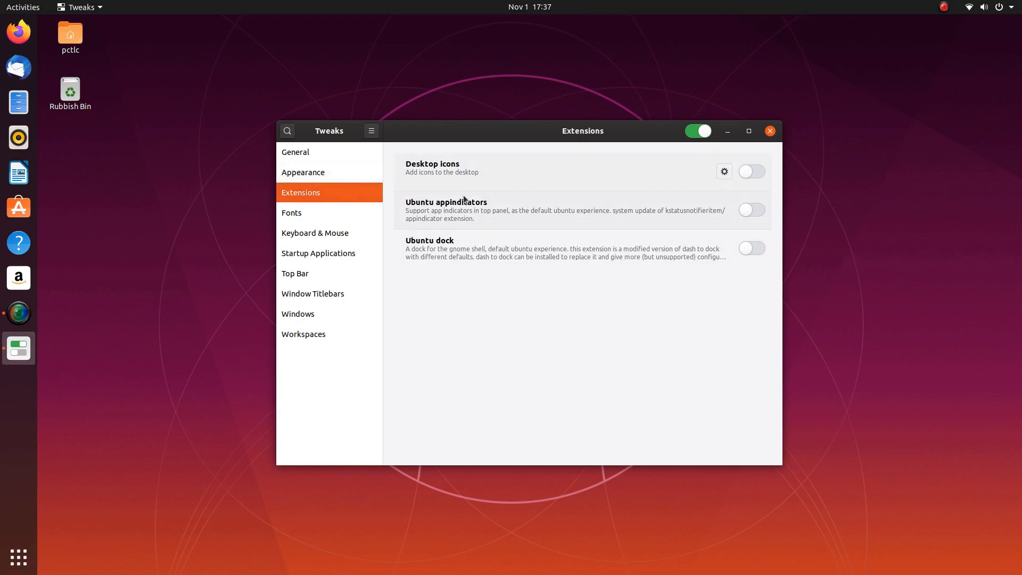
left_click(284, 213)
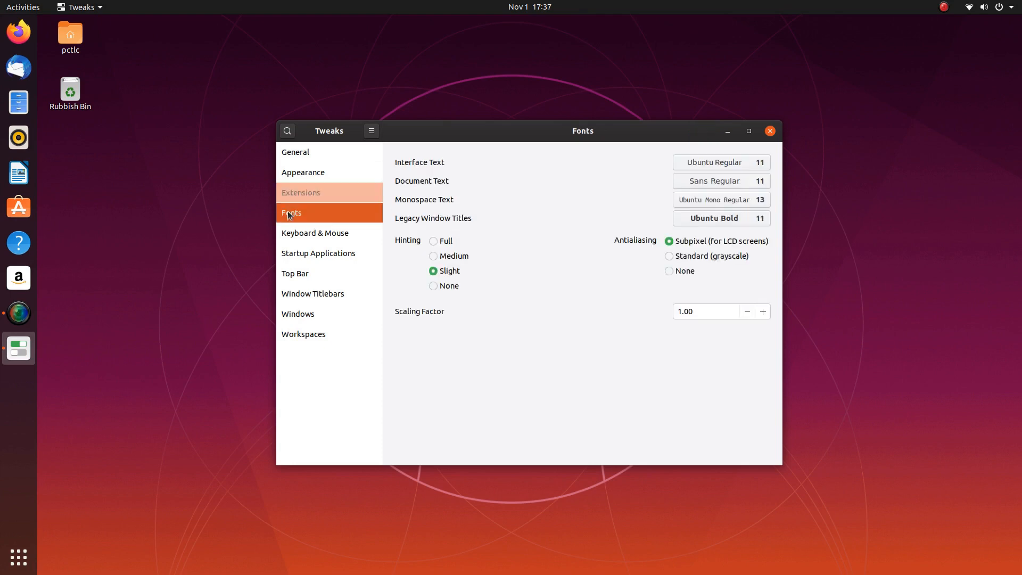
left_click(334, 248)
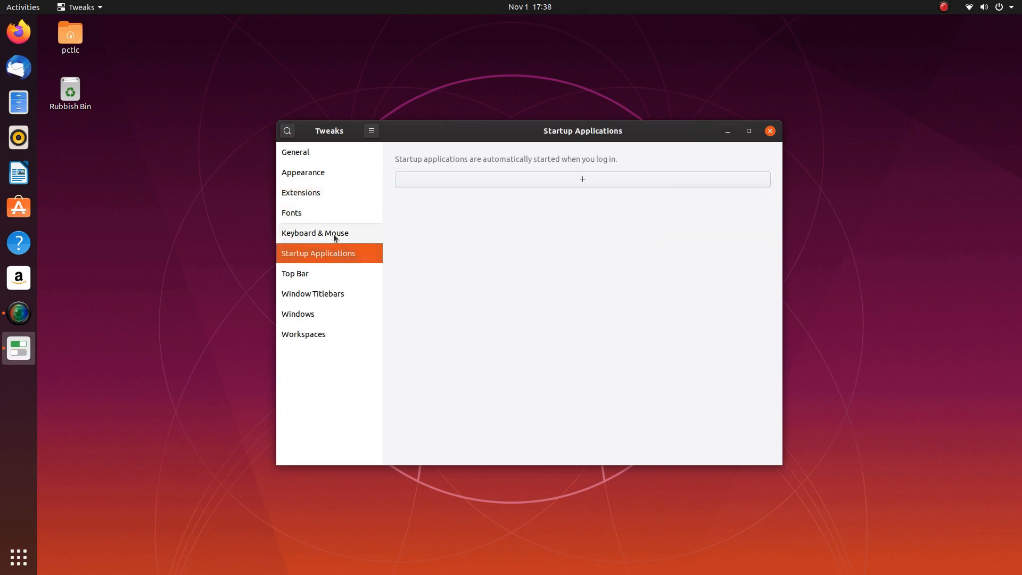
left_click(336, 235)
left_click(319, 256)
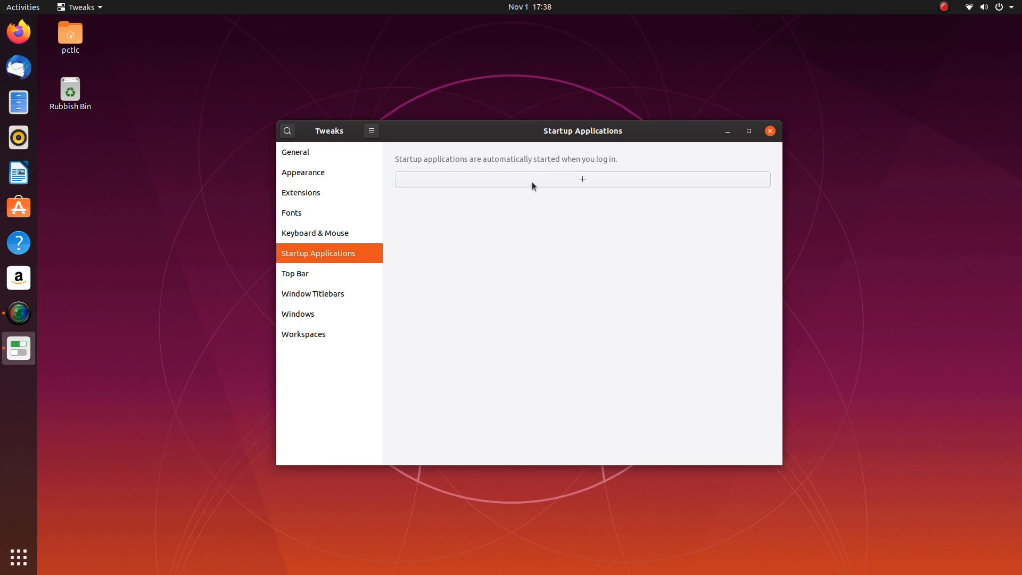
- Under Top Bar, test the Activities Overview hot corner, then turn it back off
left_click(298, 274)
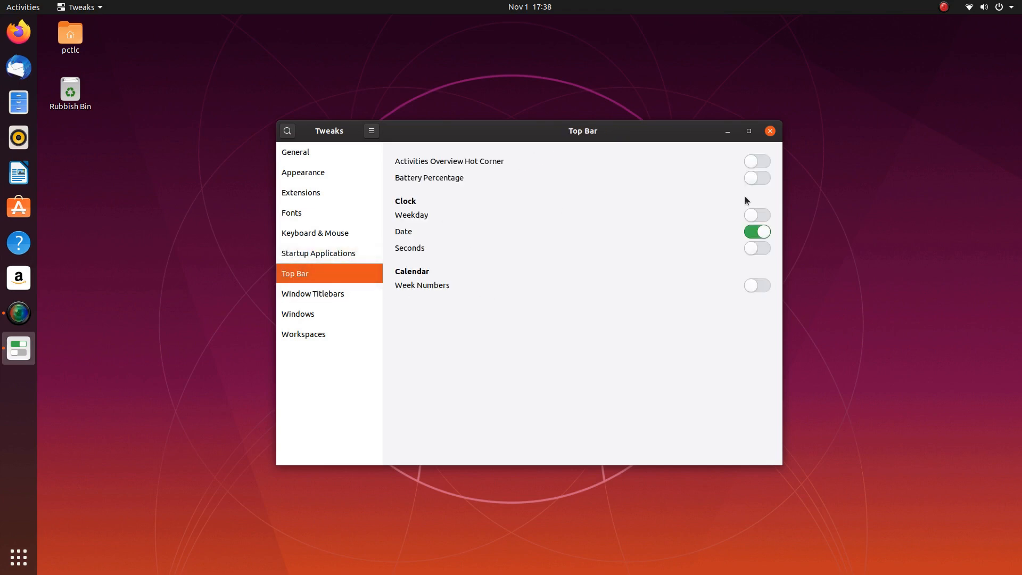
left_click(762, 163)
mouse_move(1, 1)
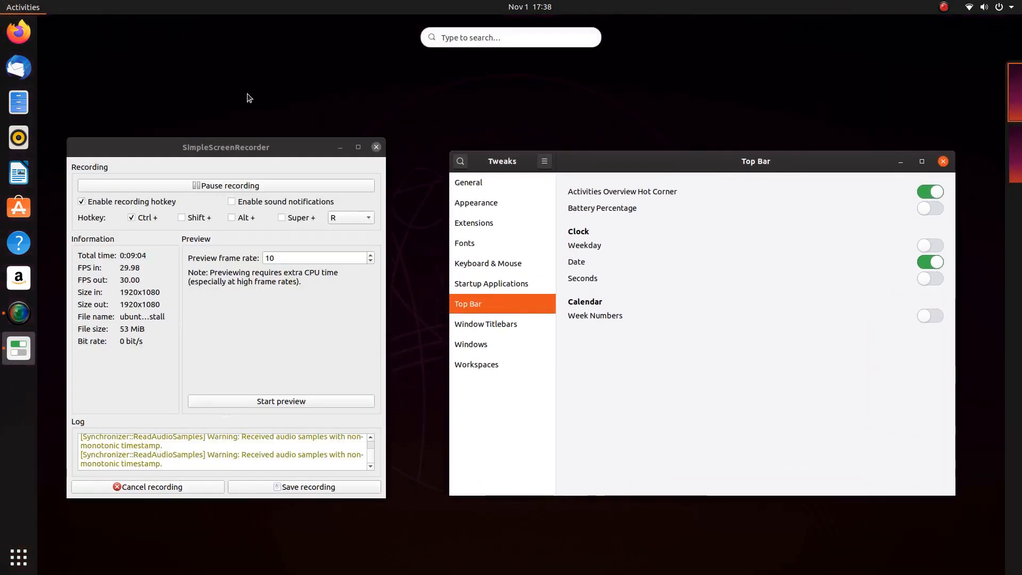
left_click(748, 217)
left_click(758, 162)
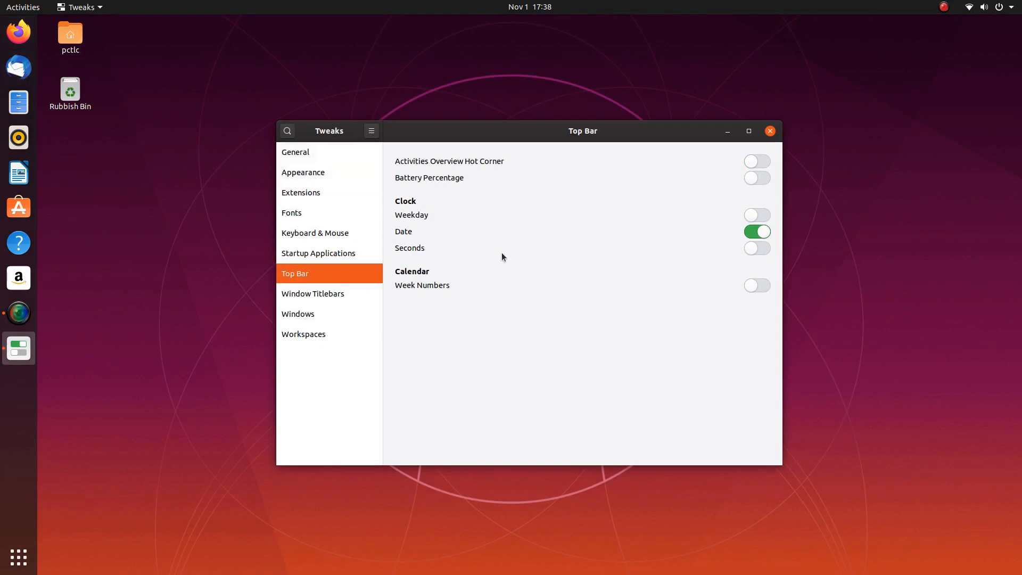
- Under Window Titlebars, toggle Maximize/Minimize and placement, ending with both buttons on the right
left_click(373, 293)
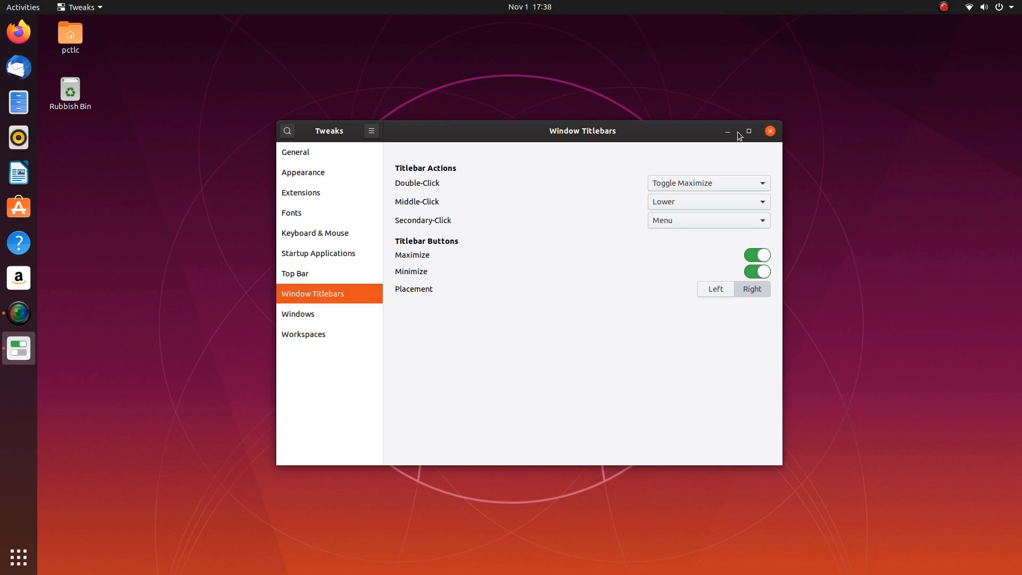
left_click(753, 258)
left_click(751, 274)
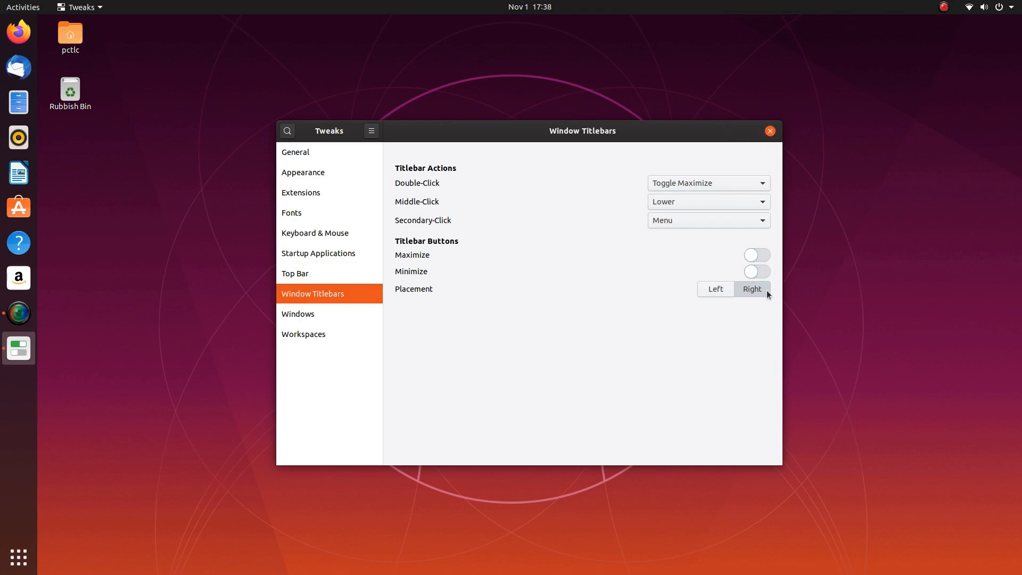
left_click(759, 257)
left_click(761, 272)
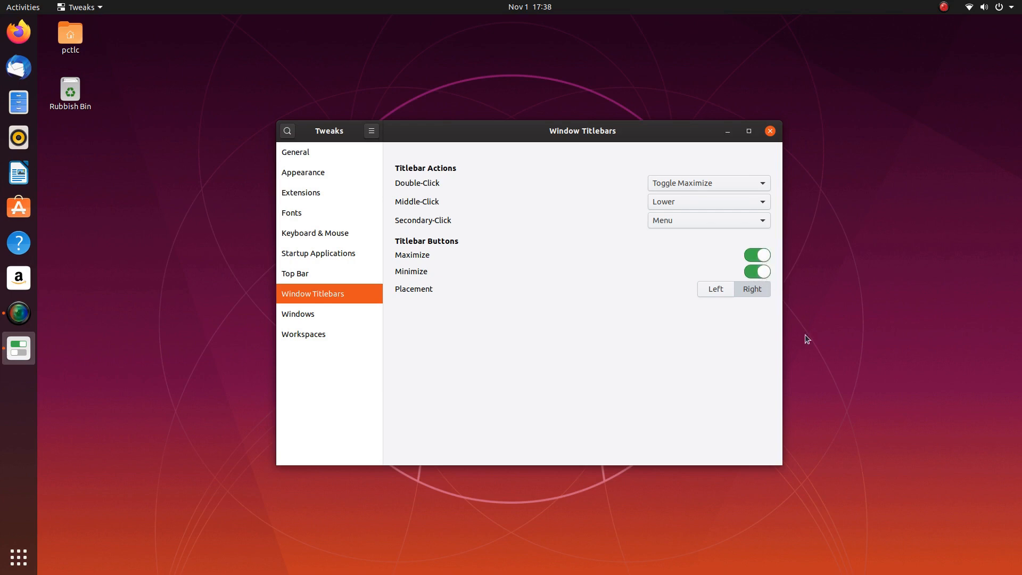
left_click(727, 290)
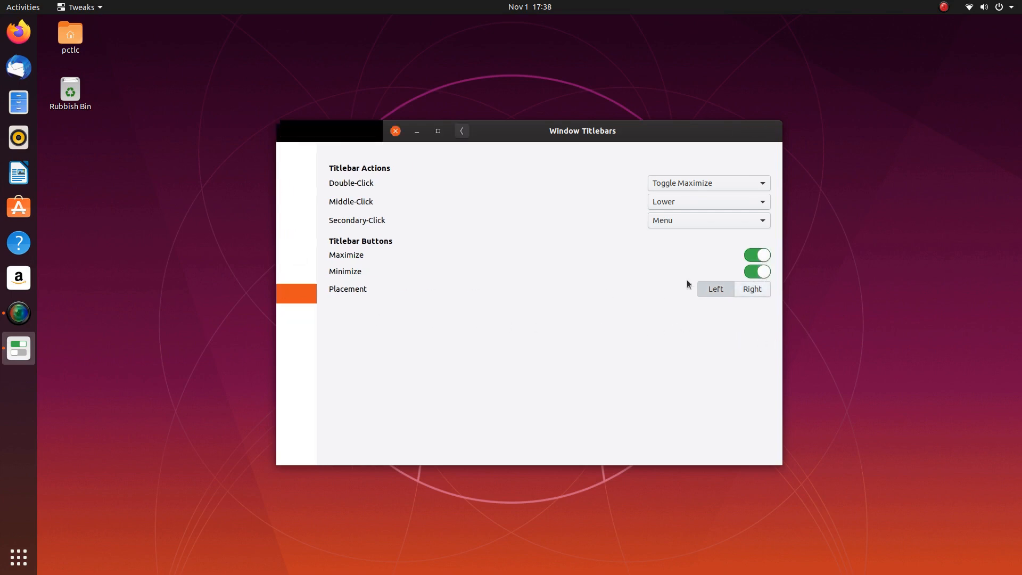
left_click(754, 290)
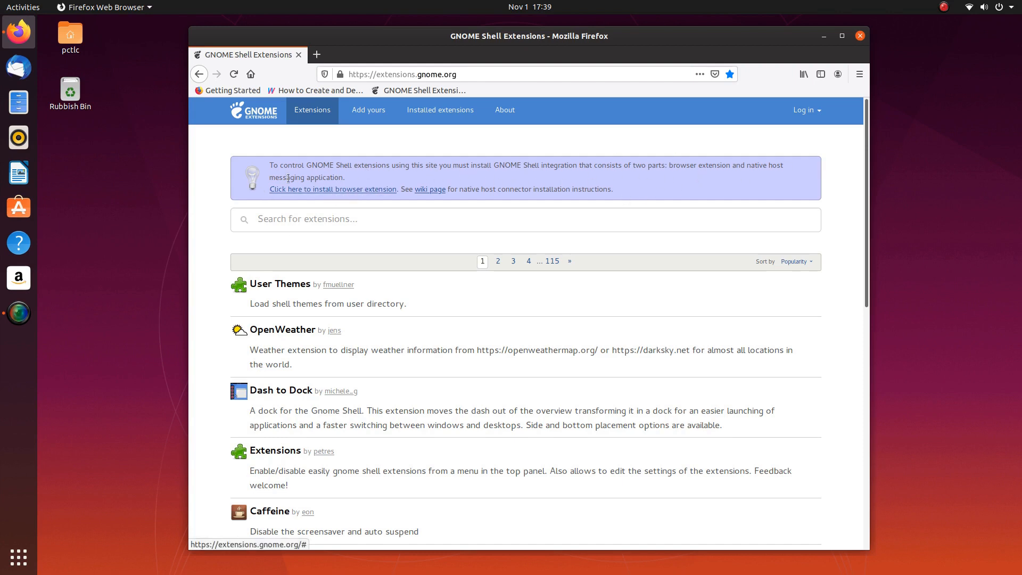
- Install the GNOME Shell integration add-on from extensions.gnome.org, confirm Add and Okay, then close Firefox
left_click(326, 190)
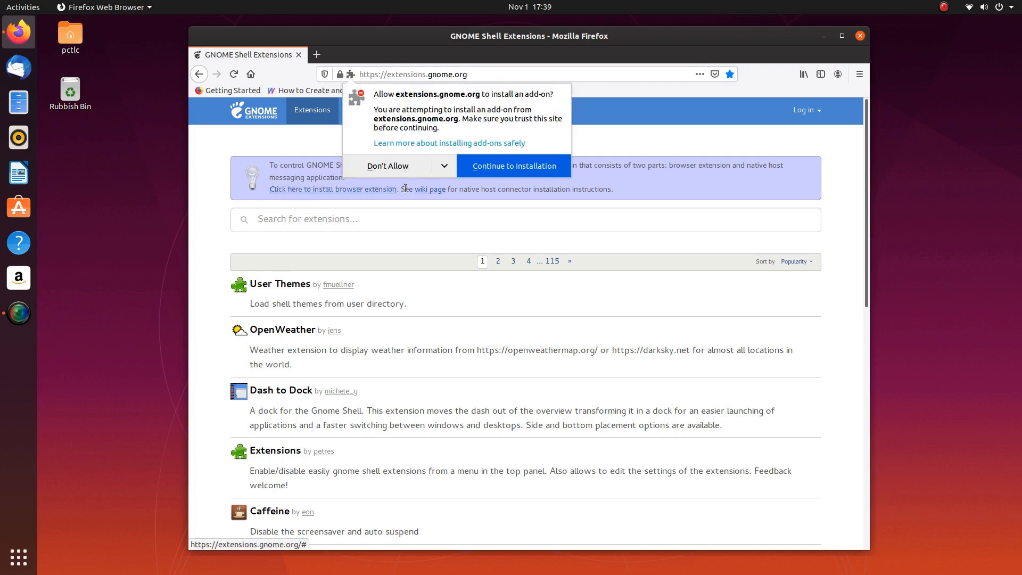
left_click(527, 167)
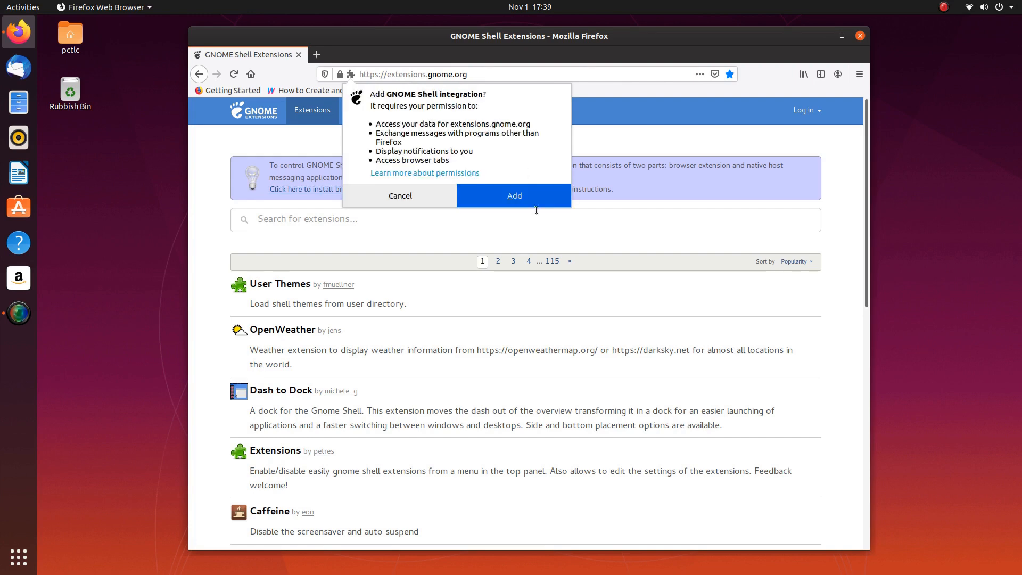
left_click(514, 196)
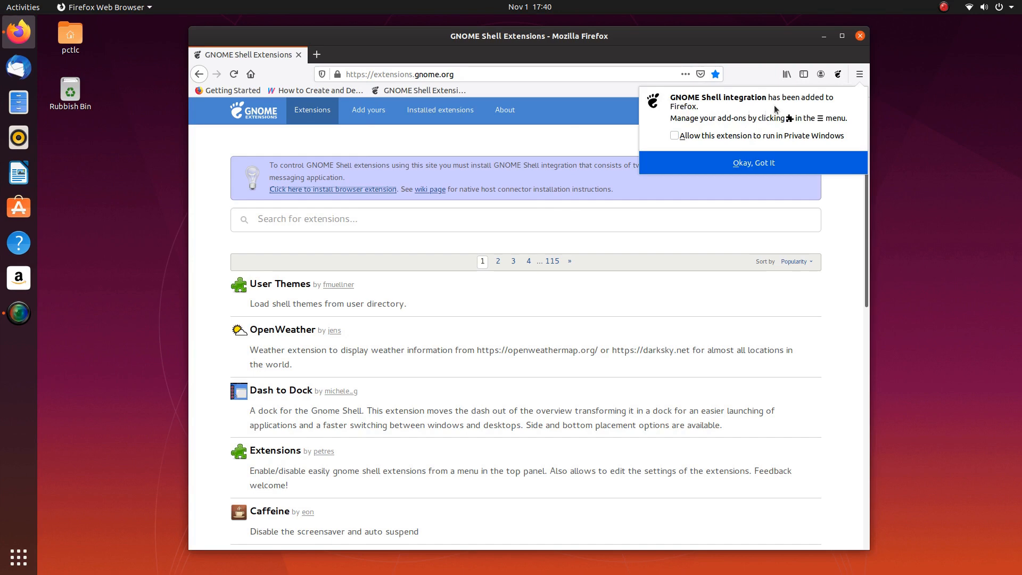
left_click(755, 164)
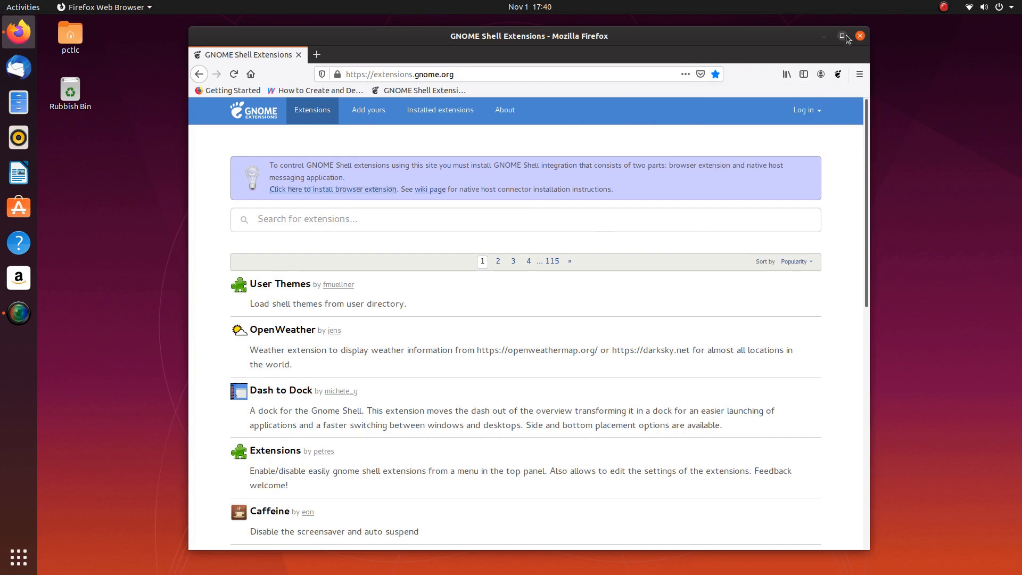
left_click(860, 35)
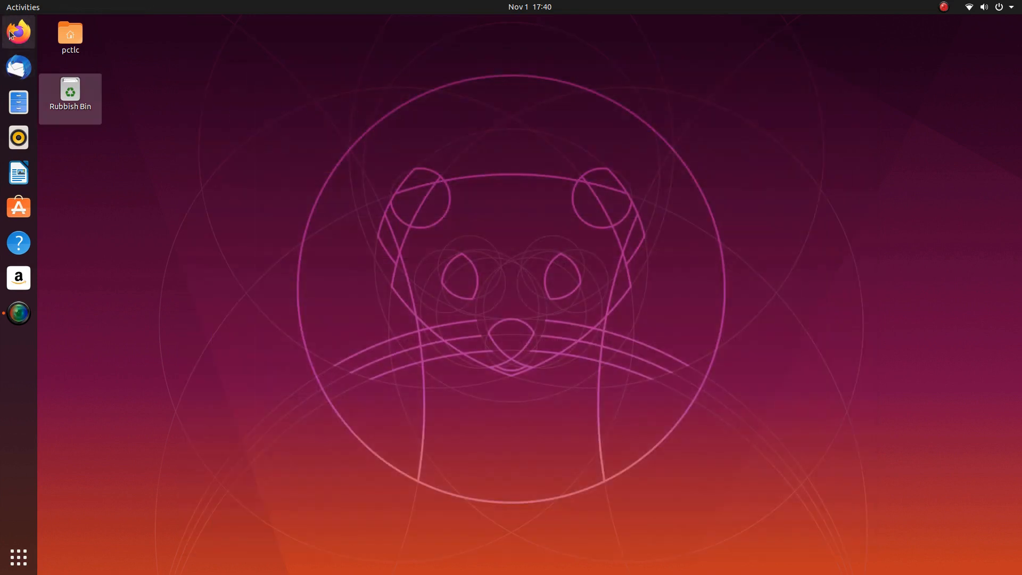
- Reopen Firefox maximized, load extensions.gnome.org, and open its connector installation documentation
left_click(19, 32)
left_click_drag(546, 31, 607, 2)
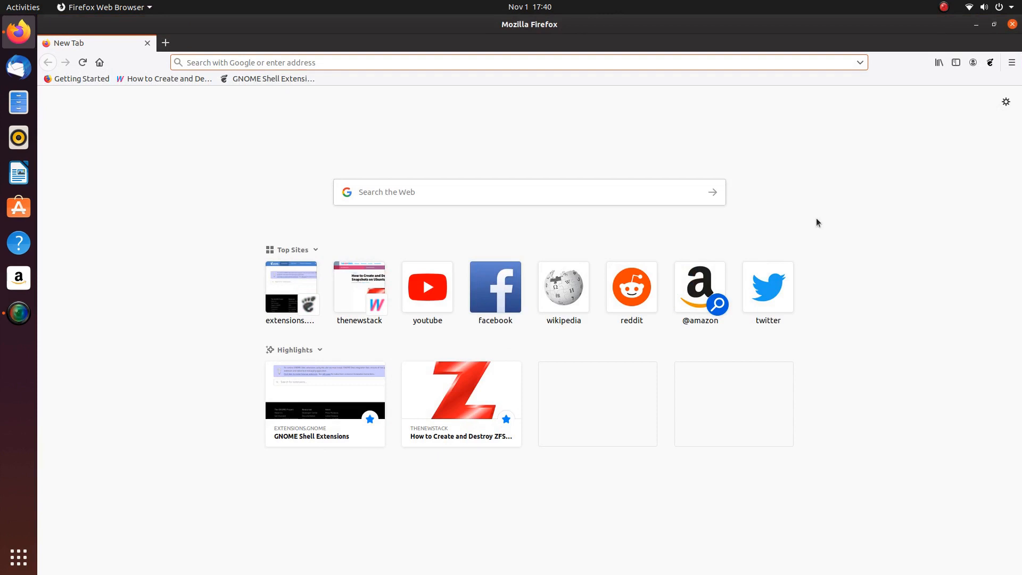
left_click(291, 287)
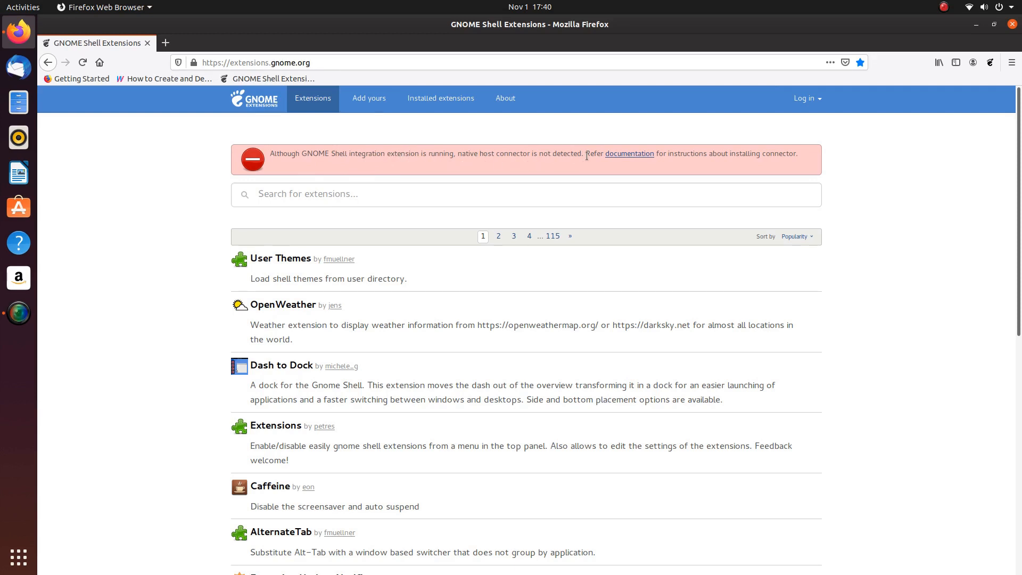
left_click(637, 156)
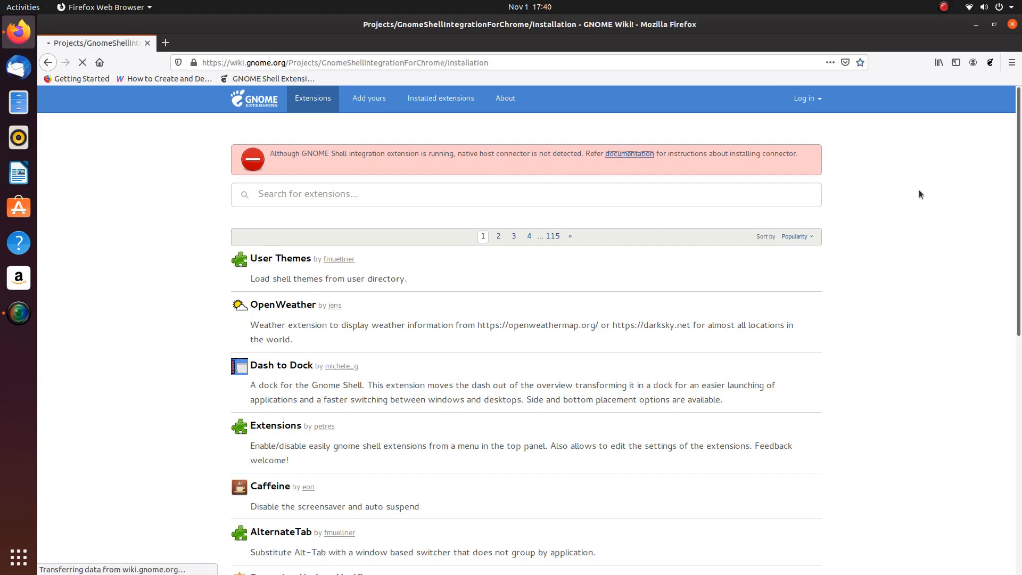
- Scroll to the Ubuntu section, select the chrome-gnome-shell apt-get command, and launch Ubuntu Software
scroll(267, 369, "down", 10)
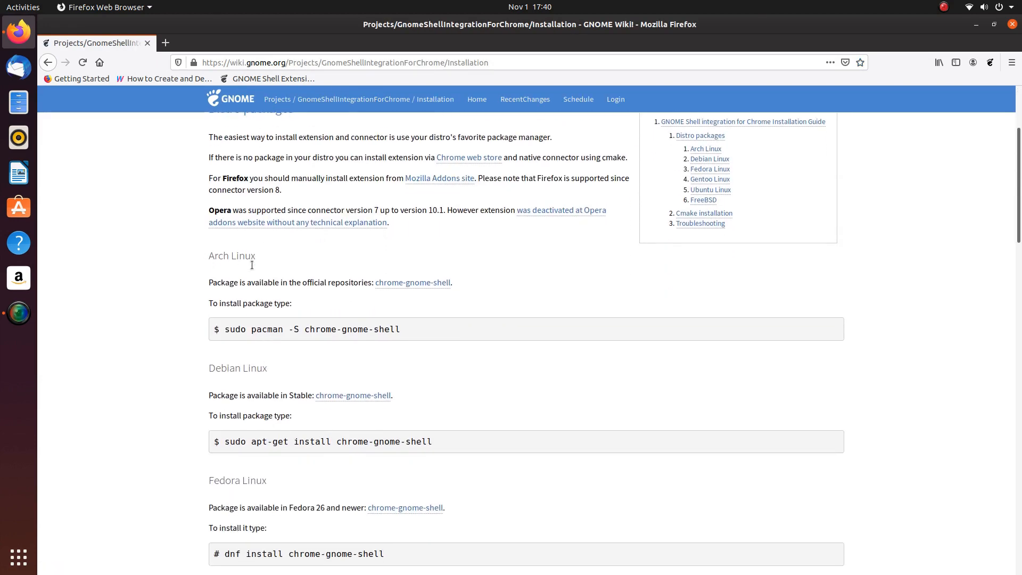
scroll(250, 240, "down", 4)
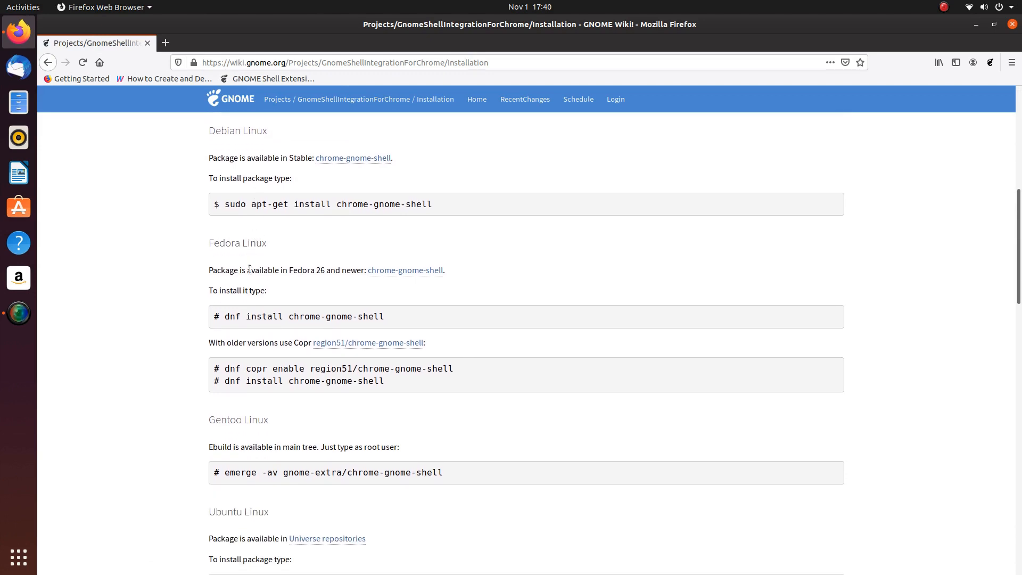
scroll(252, 241, "up", 8)
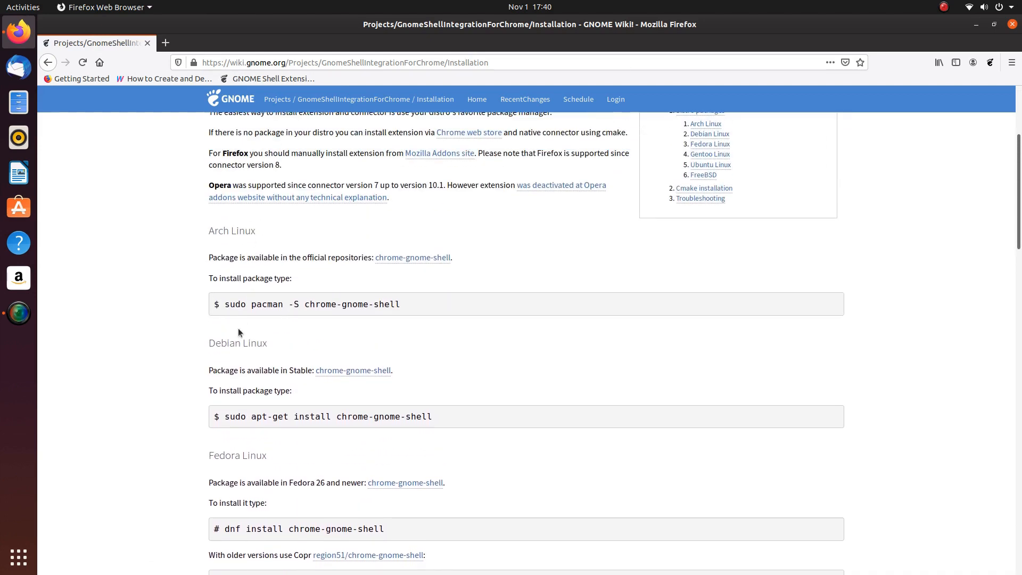
scroll(237, 325, "down", 4)
scroll(253, 325, "down", 6)
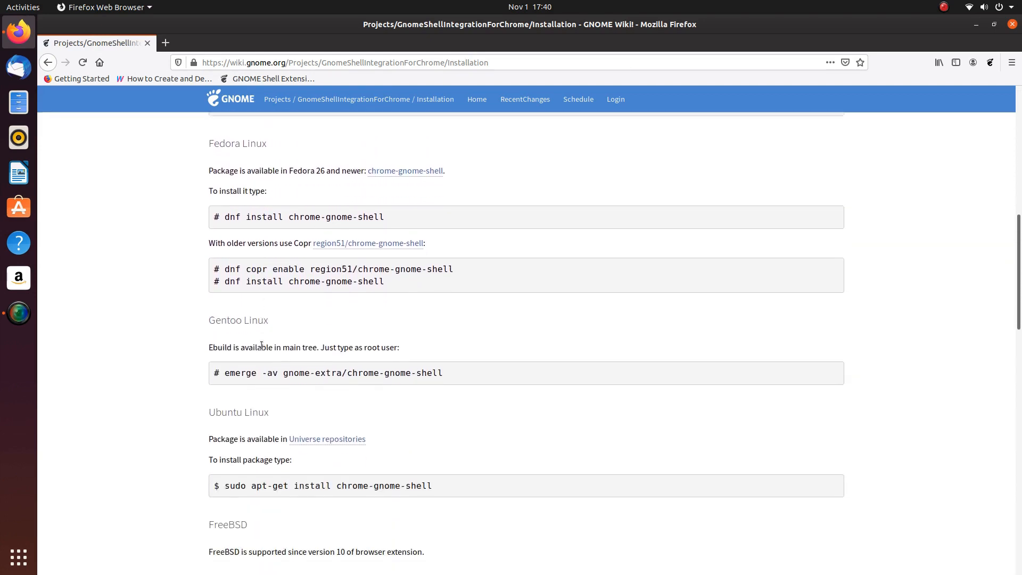
scroll(251, 330, "down", 5)
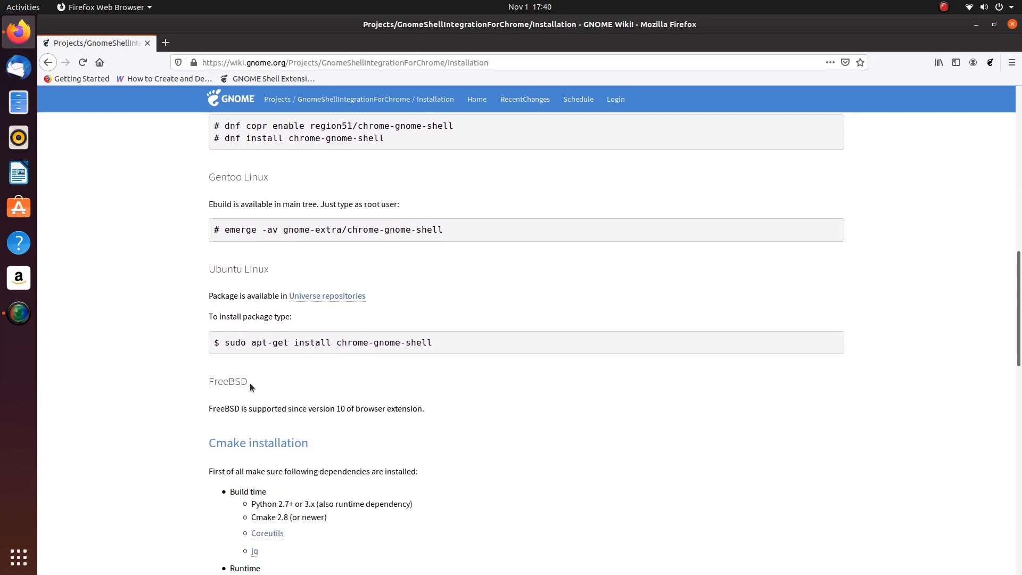
left_click_drag(225, 343, 433, 344)
left_click(19, 208)
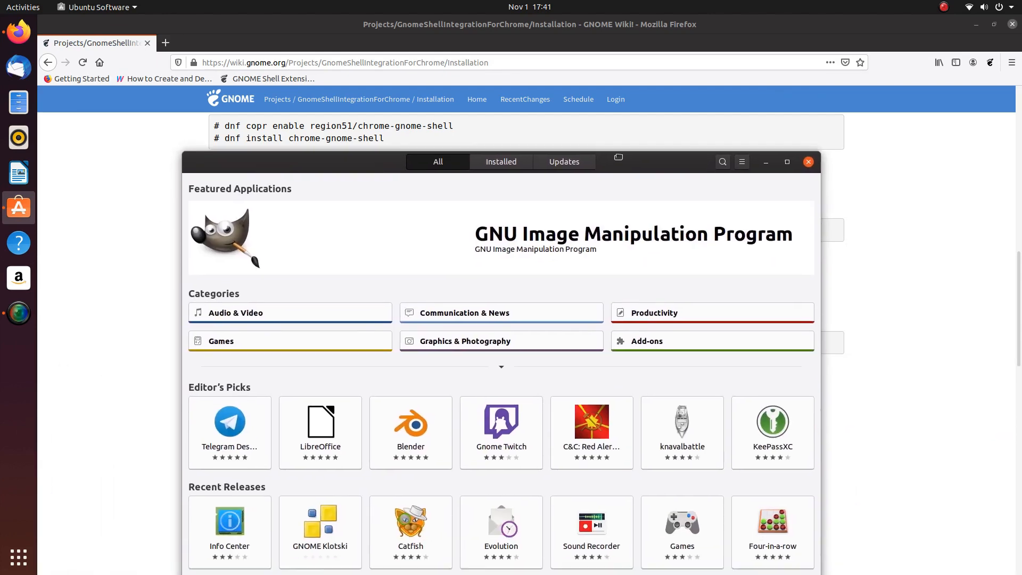
- Search the store for 'chrome gnome shell', then refine the search to 'chrome-gnome-she'
left_click(729, 113)
type("chrome gnome shell")
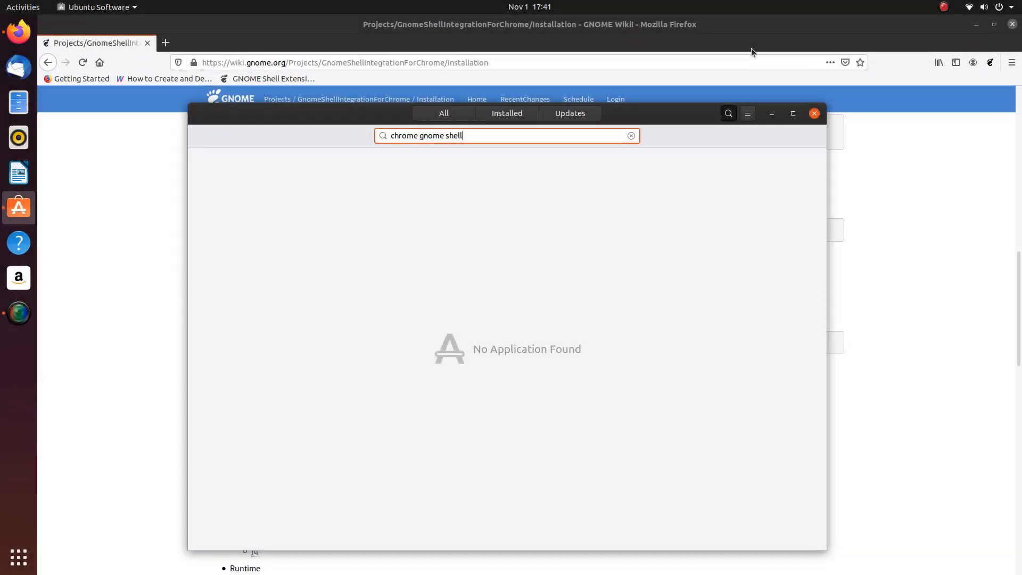
key("BackSpace")
key("BackSpace")
key("BackSpace")
key("BackSpace")
key("BackSpace")
key("BackSpace")
key("BackSpace")
key("BackSpace")
key("BackSpace")
key("BackSpace")
key("BackSpace")
key("BackSpace")
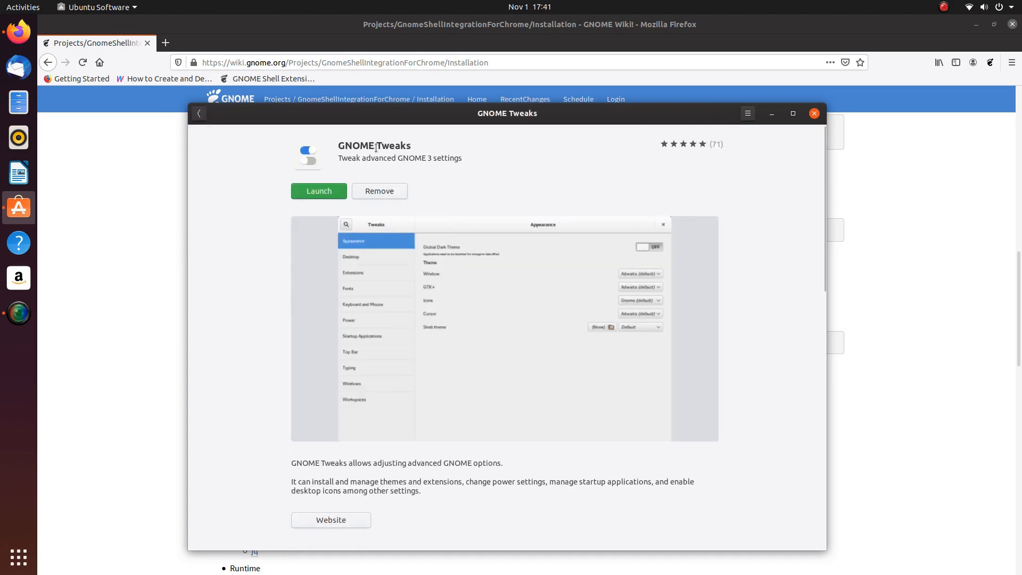
left_click(199, 112)
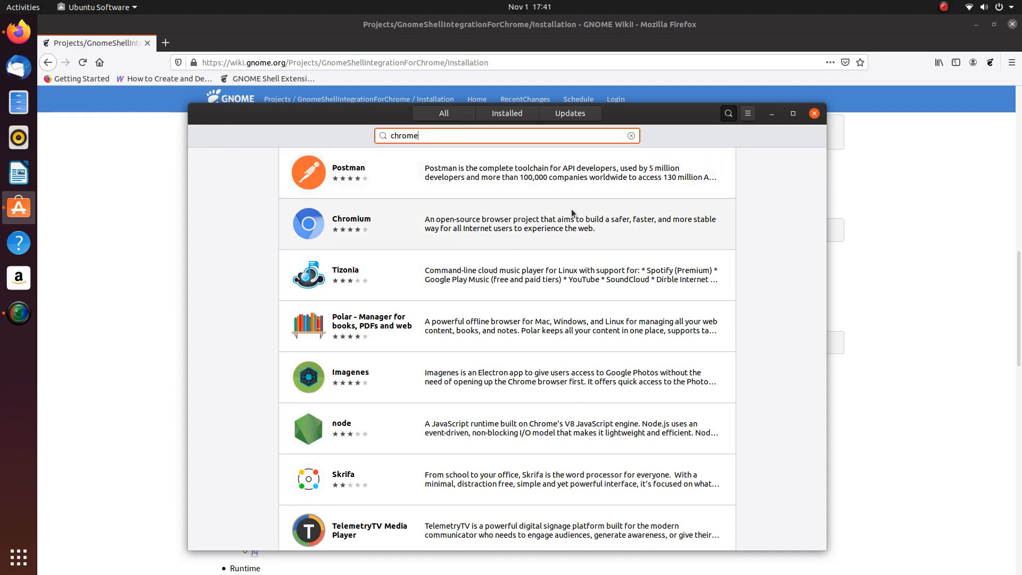
type("-gnome-")
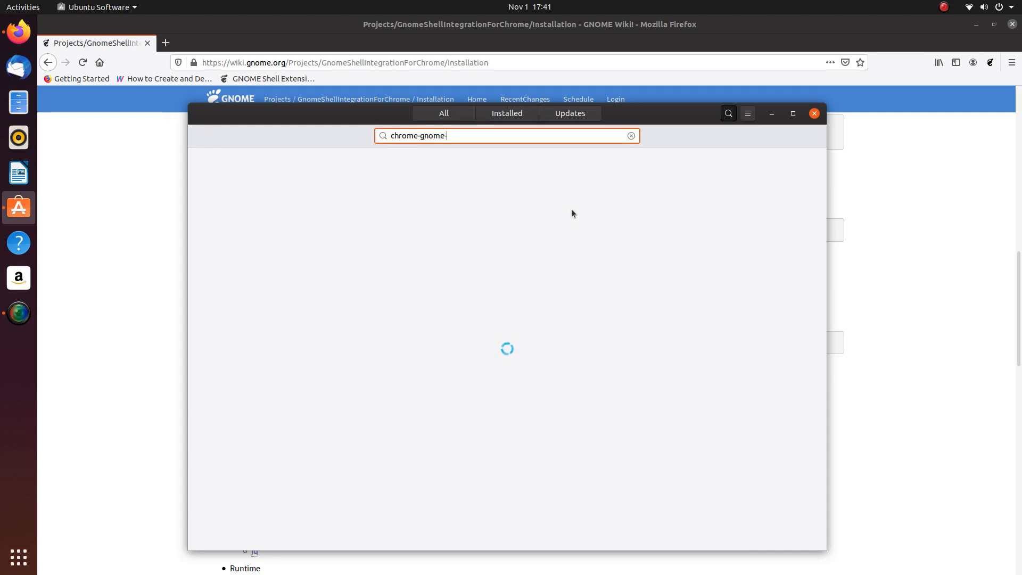
type("she")
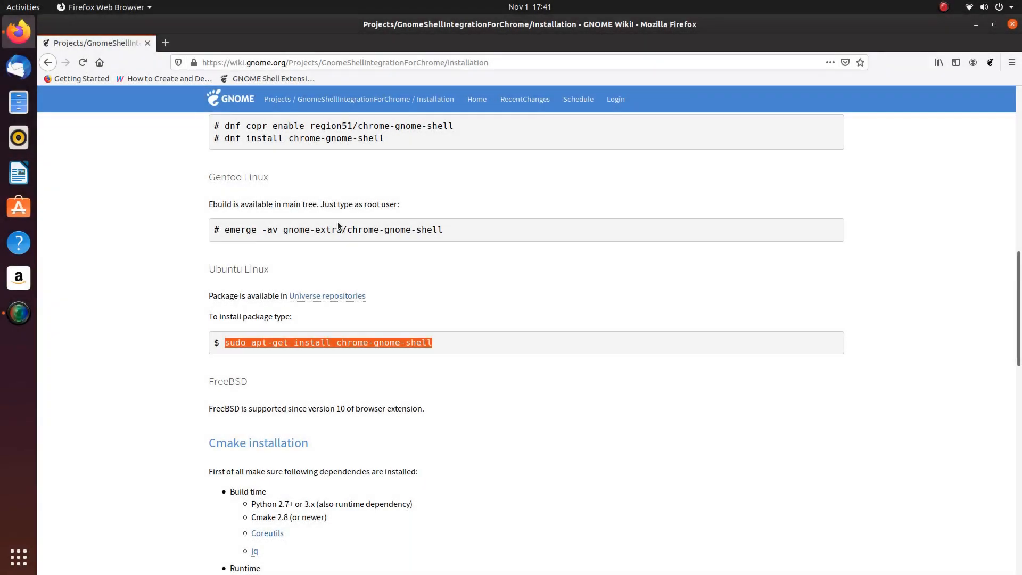
left_click(18, 207)
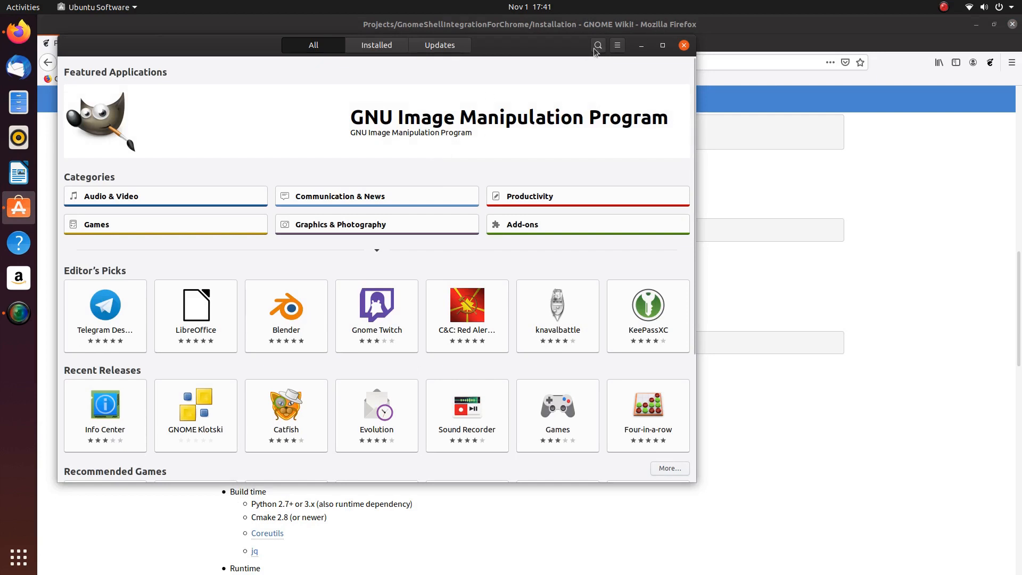
- Search 'synaptic', install Synaptic Package Manager from its details page, and close the store
left_click(598, 46)
type("synaptic")
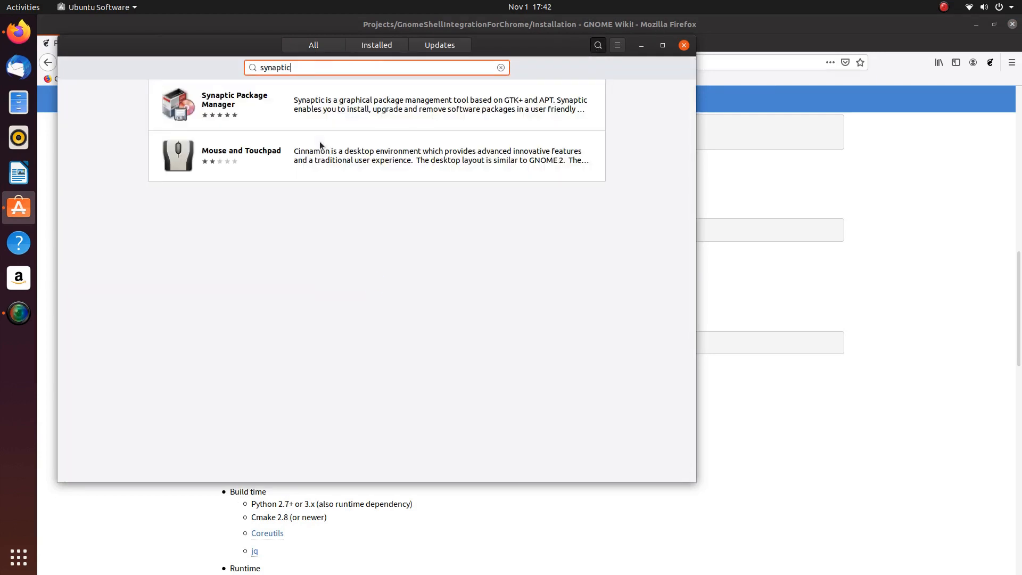
left_click(241, 117)
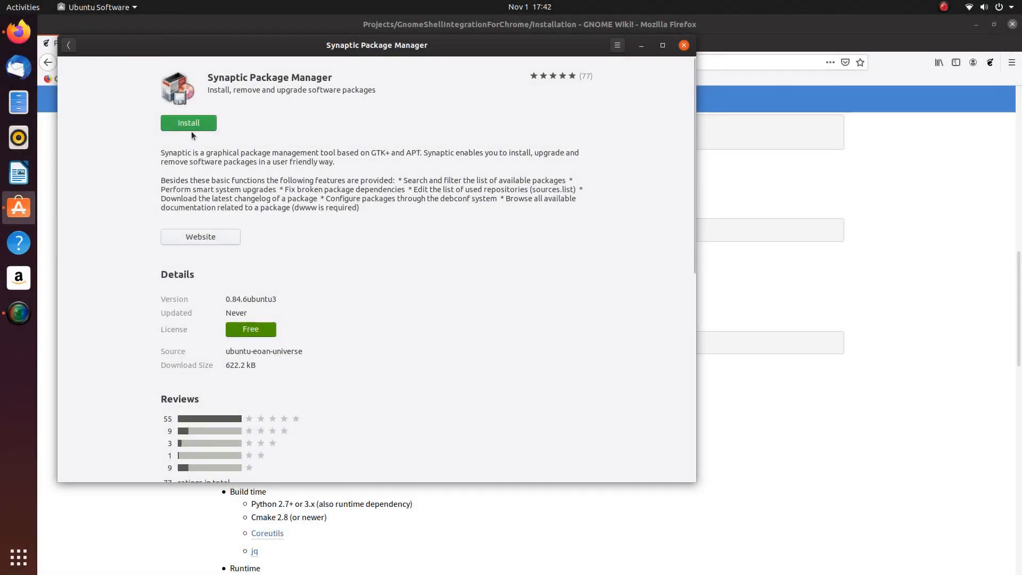
left_click(184, 124)
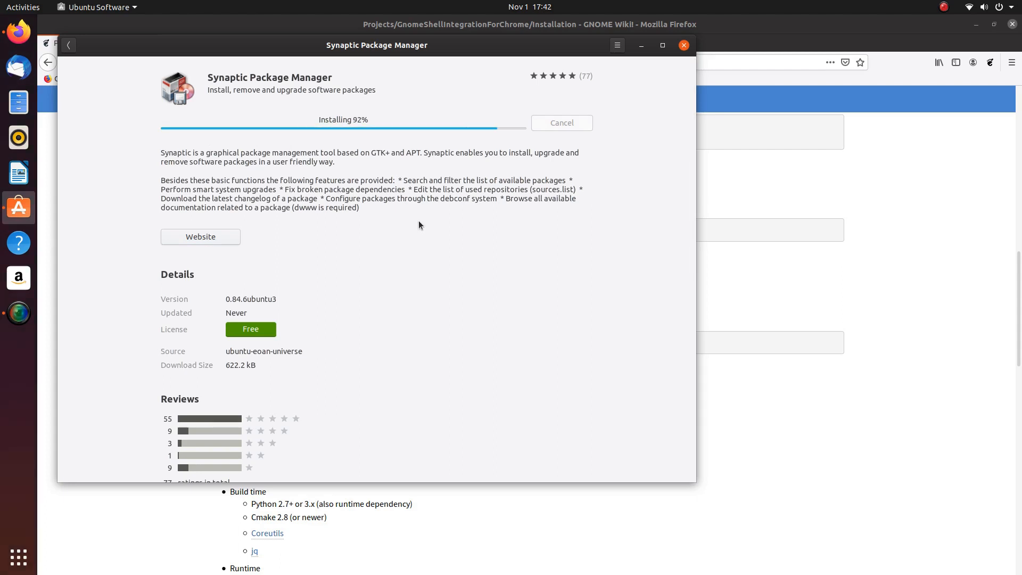
left_click(684, 46)
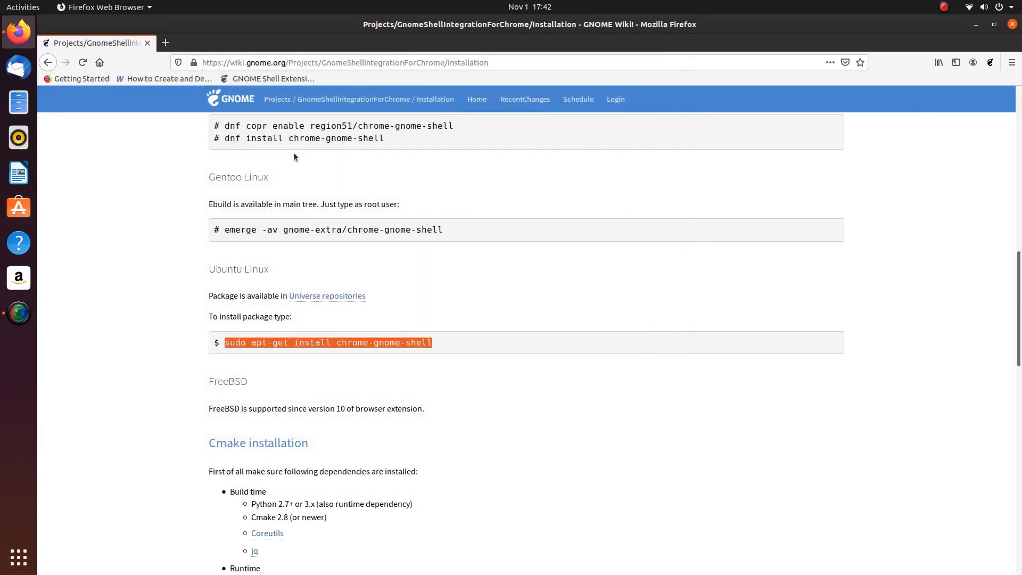
- Launch Synaptic via the 'syn' search, authenticate with the password, and drag its window to the centre
key("super")
type("syn")
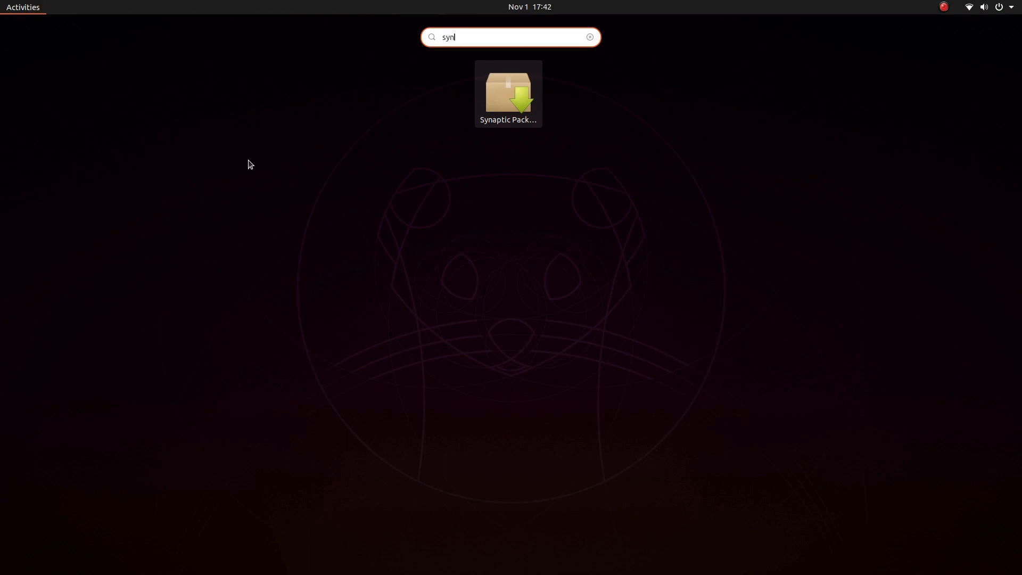
key("Return")
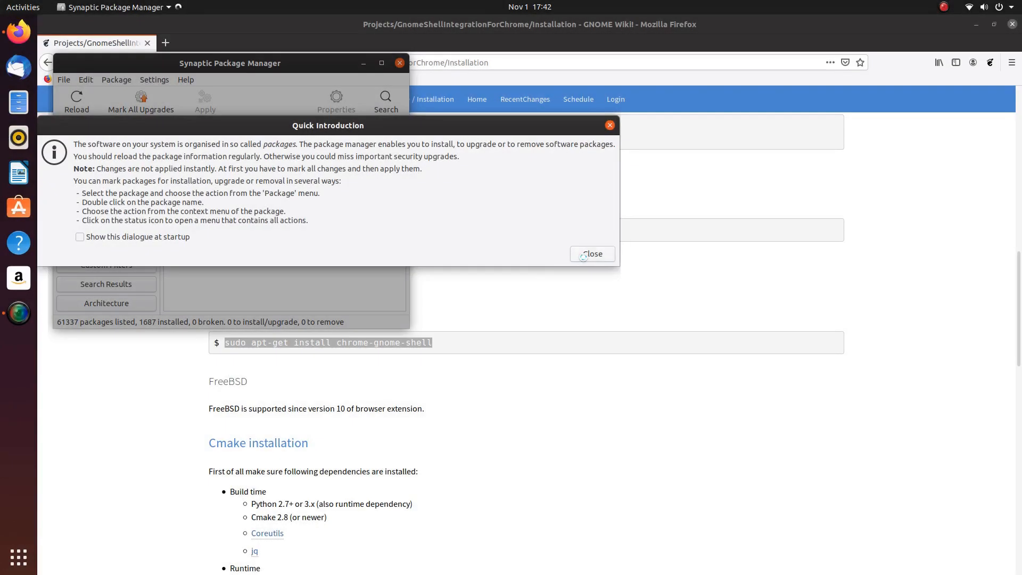
left_click(591, 253)
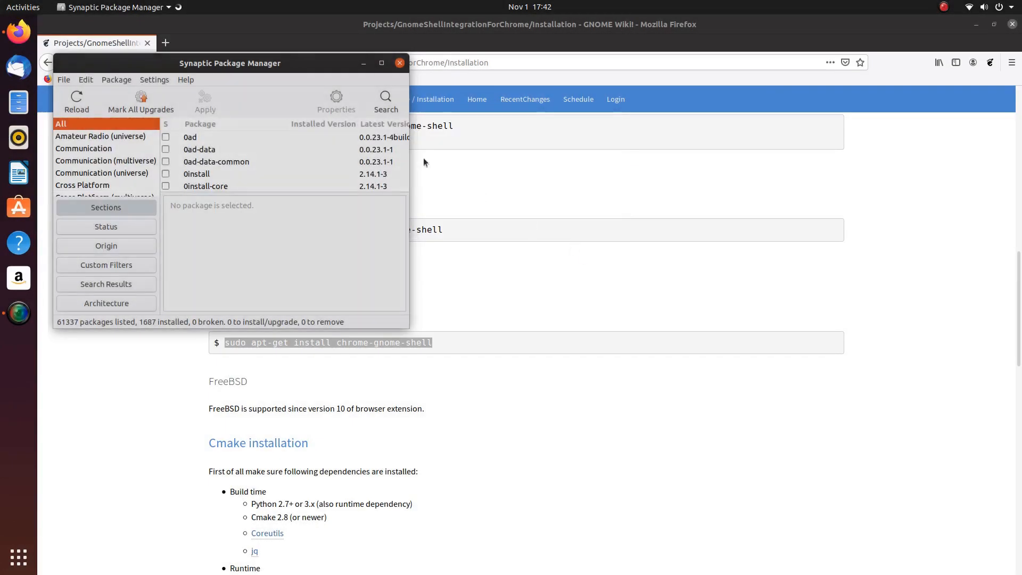
left_click_drag(226, 62, 513, 126)
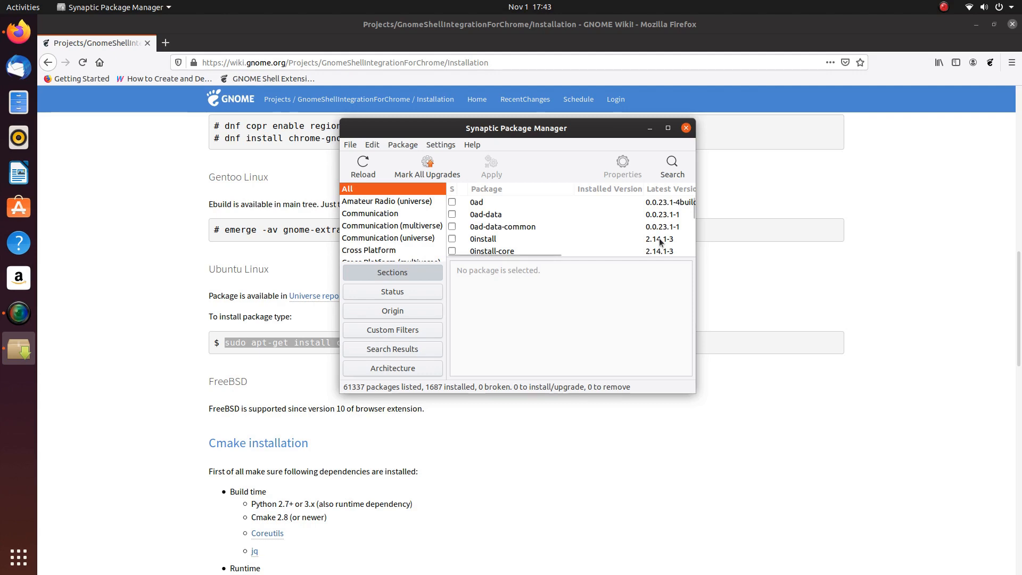
- Open Terminal and paste the wiki's 'sudo apt-get install chrome-gnome-shell' command at the prompt, unrun
left_click(27, 9)
type("ter")
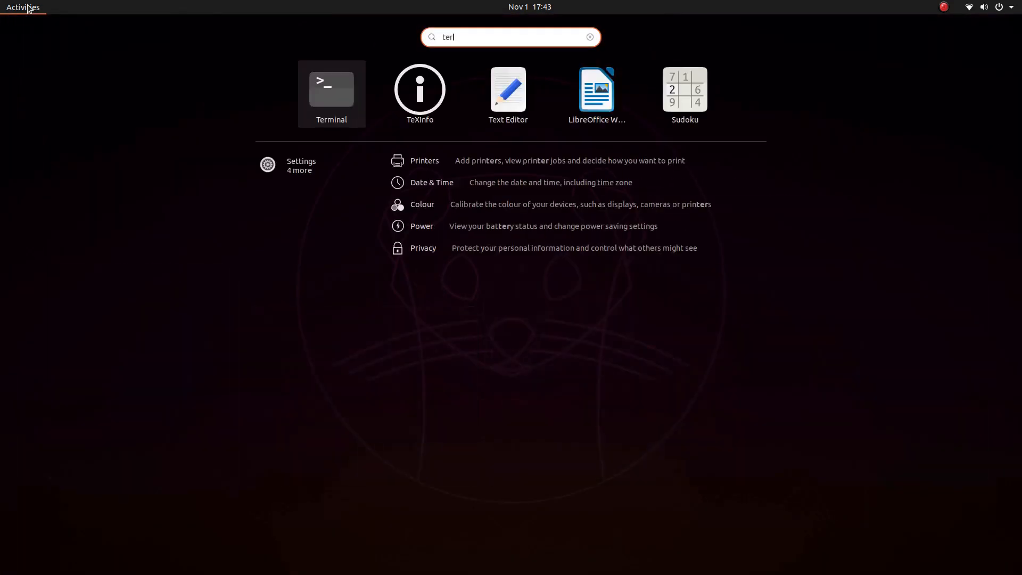
key("Return")
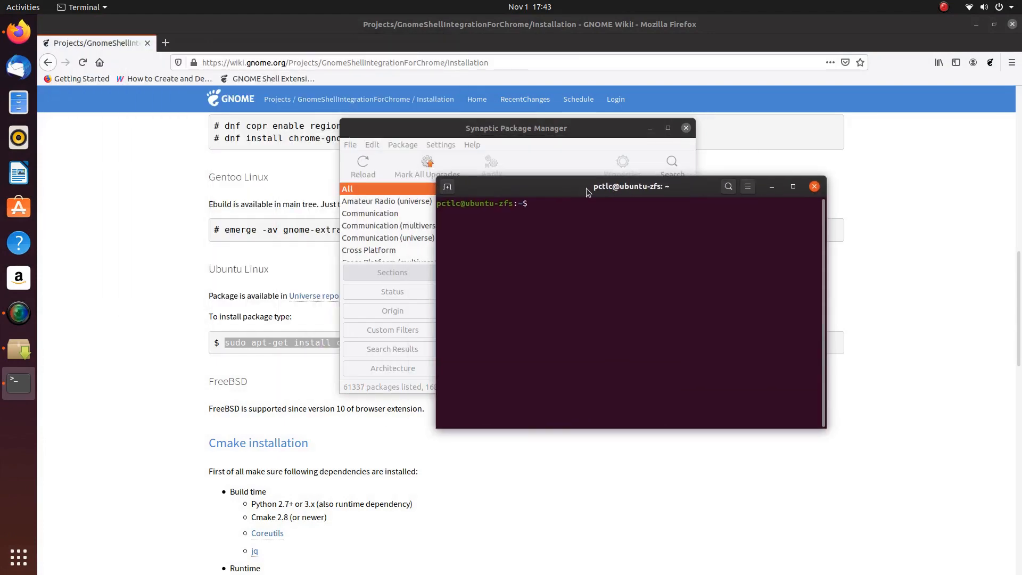
left_click(18, 209)
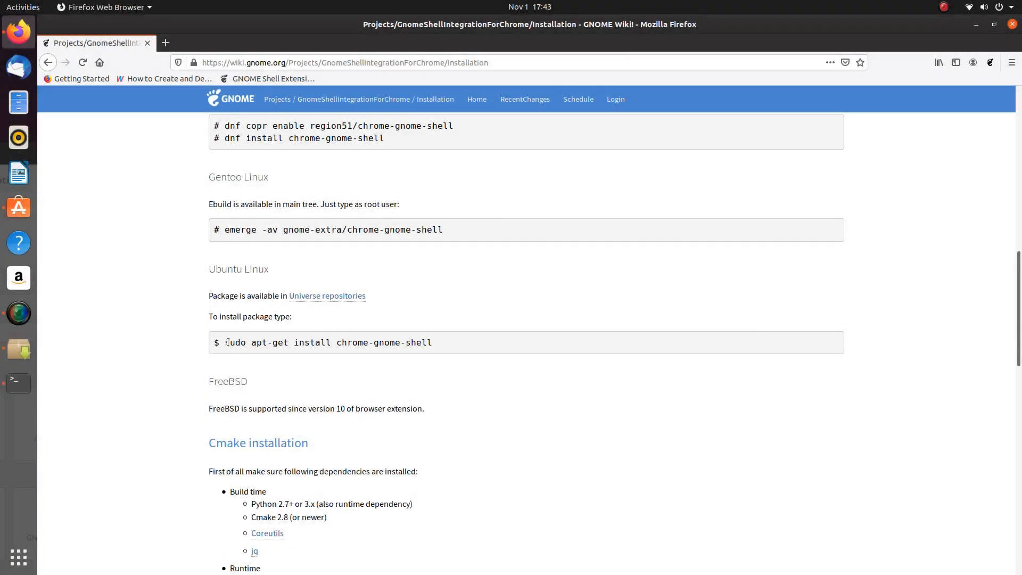
left_click_drag(224, 342, 385, 356)
right_click(358, 340)
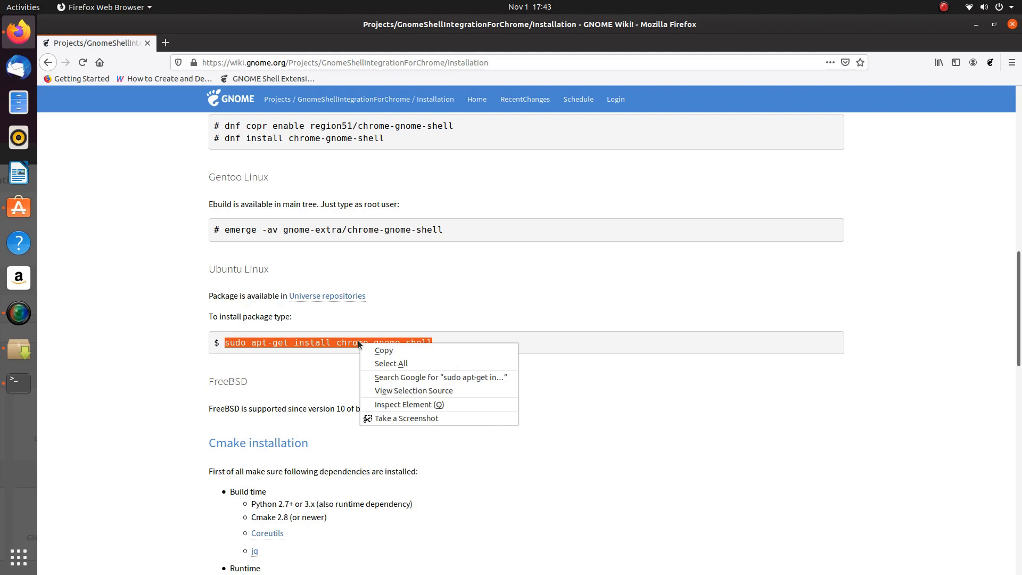
left_click(393, 353)
left_click(18, 383)
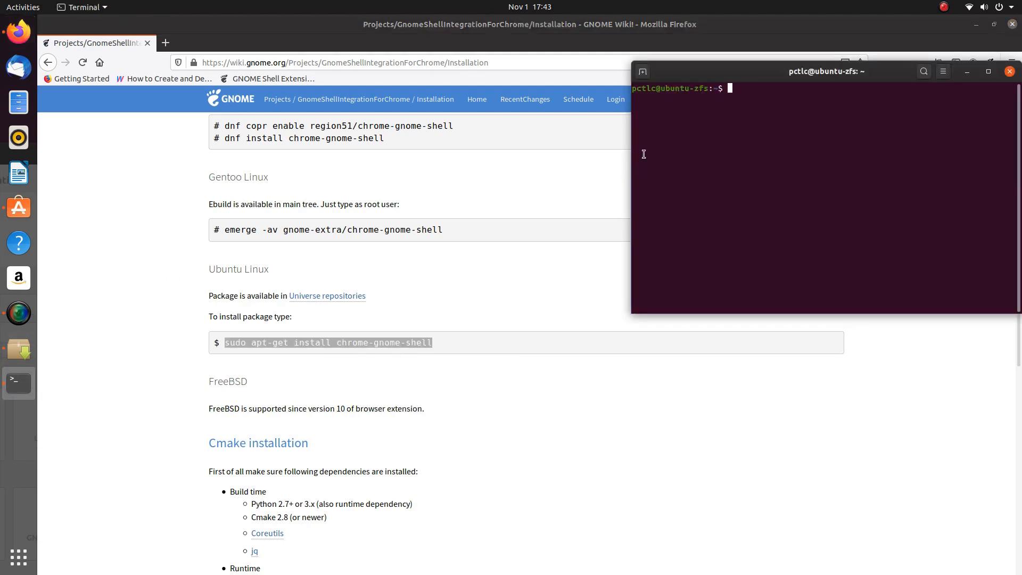
right_click(760, 89)
left_click(785, 123)
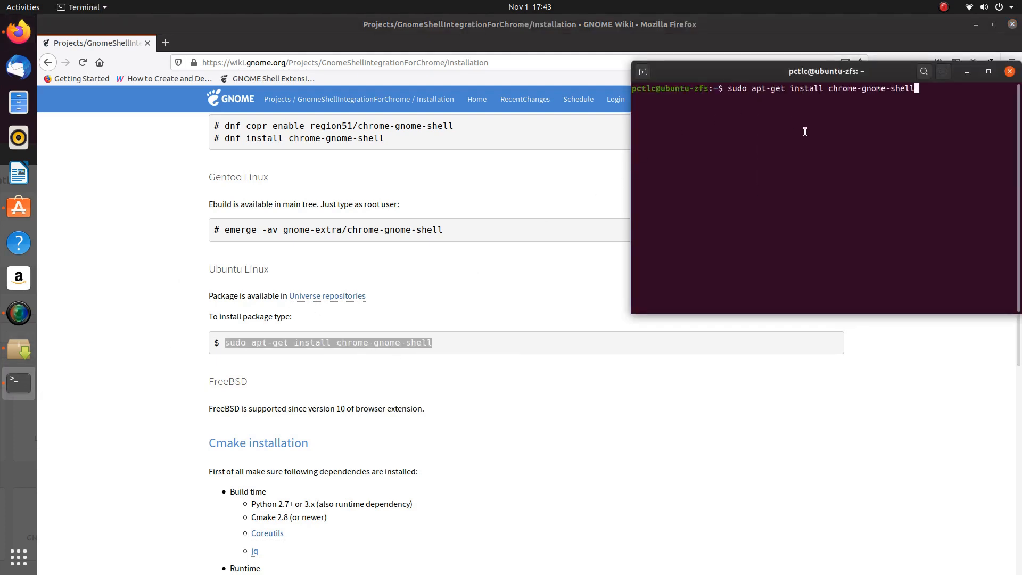
left_click(19, 350)
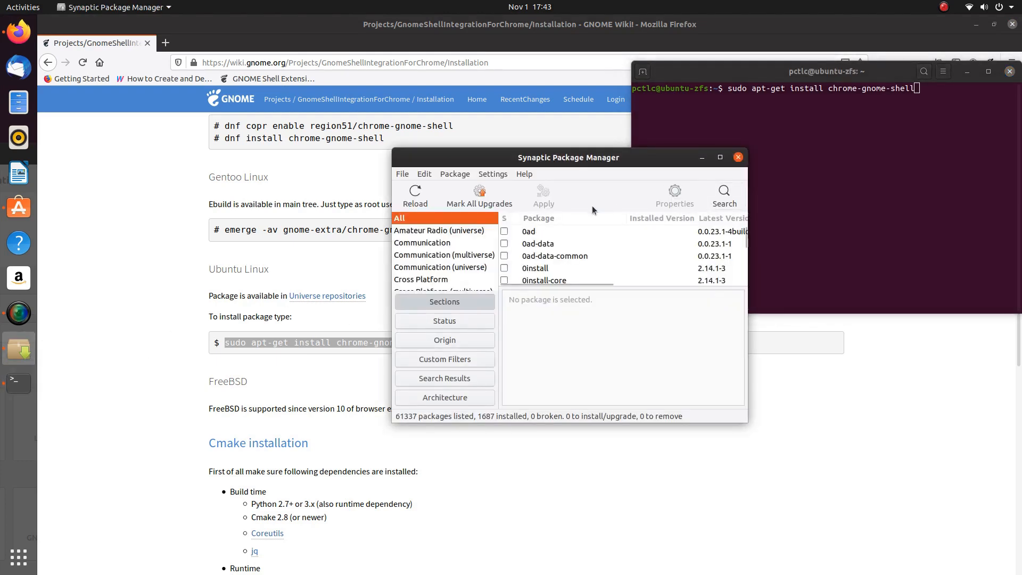
- Search Synaptic for the chrome gnome shell package
left_click(728, 192)
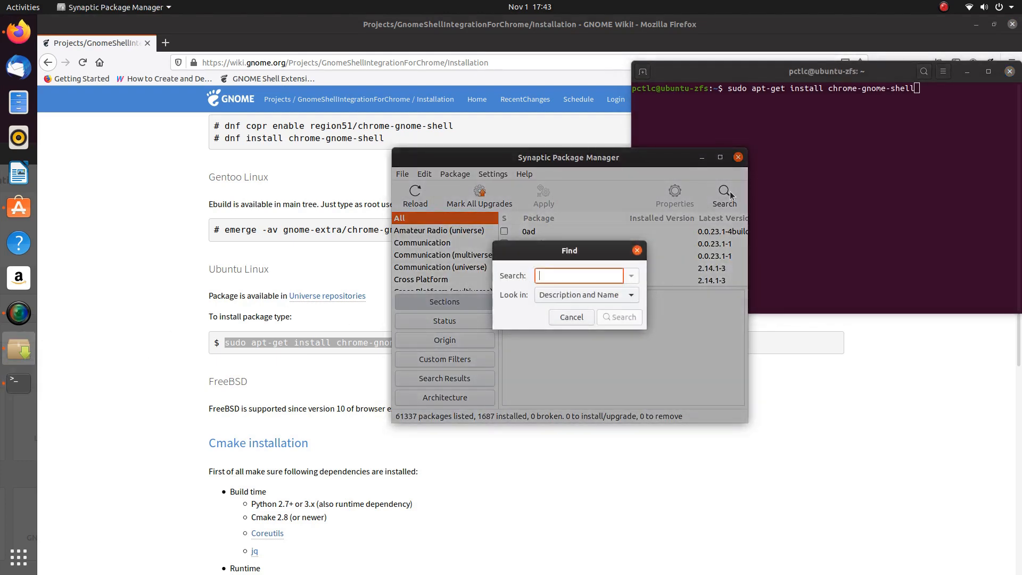
type("chrome-gnome-shel")
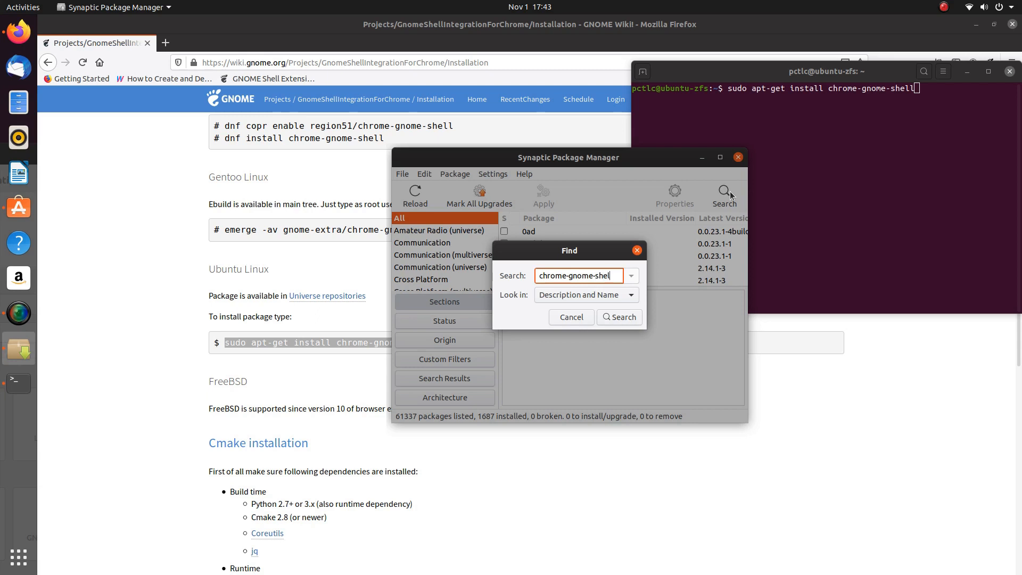
type("l")
key("BackSpace")
key("BackSpace")
key("BackSpace")
key("BackSpace")
key("BackSpace")
key("BackSpace")
key("BackSpace")
key("BackSpace")
key("BackSpace")
key("BackSpace")
type("ome shell")
key("Return")
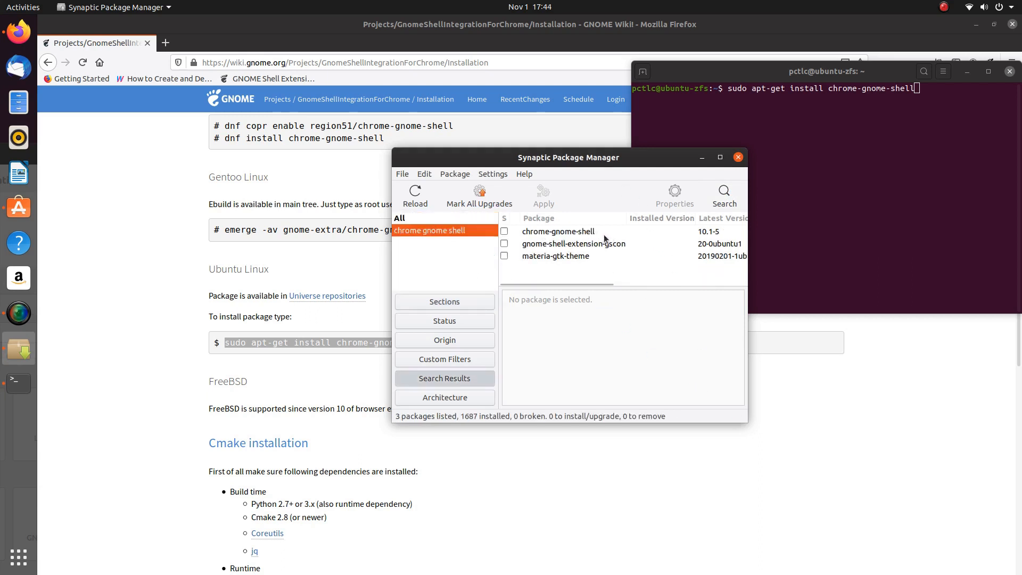
- Mark chrome-gnome-shell for installation and apply it, then close Terminal, the changes window and Synaptic
left_click(506, 233)
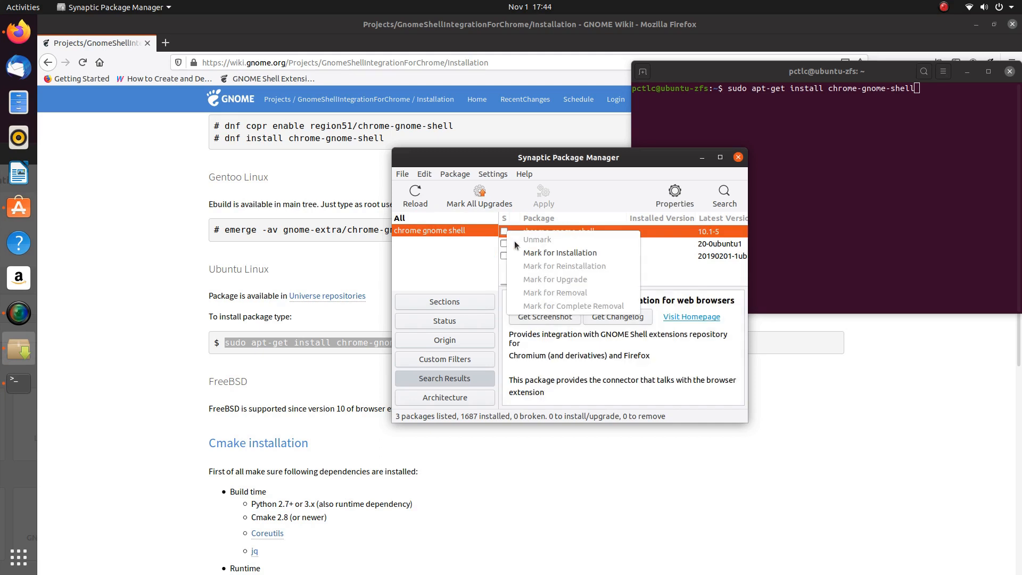
left_click(560, 253)
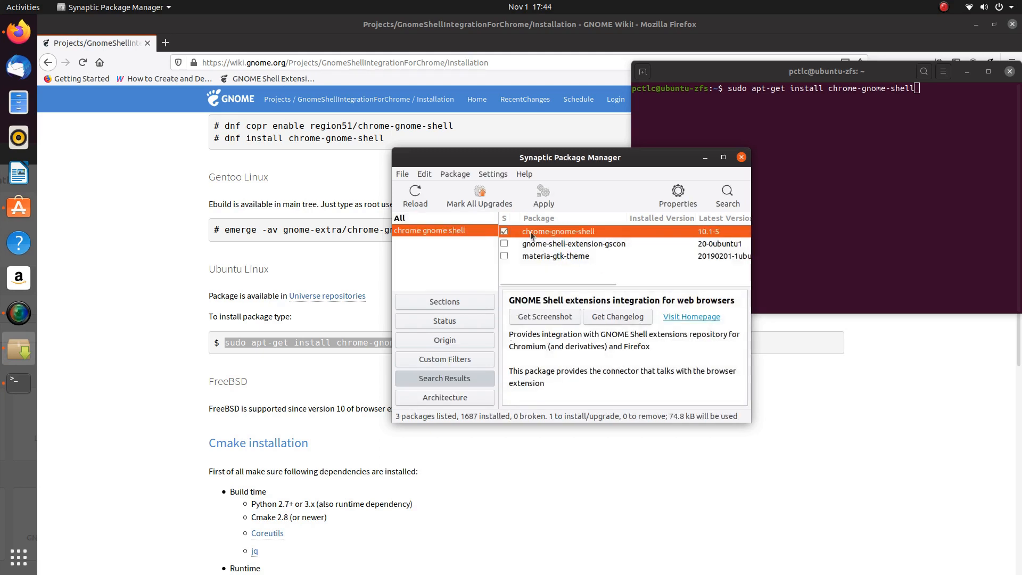
left_click(547, 195)
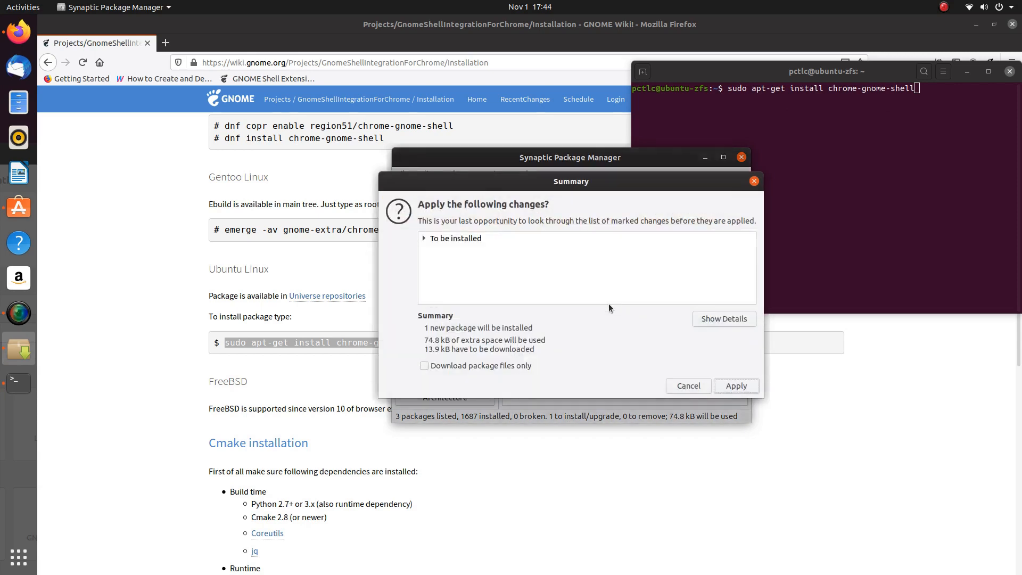
left_click(728, 388)
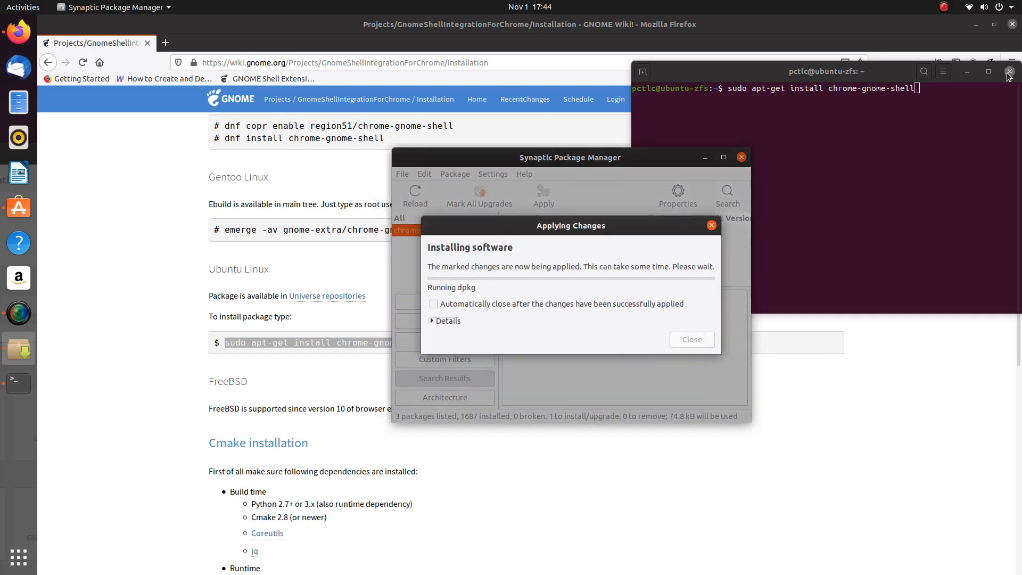
left_click(1009, 71)
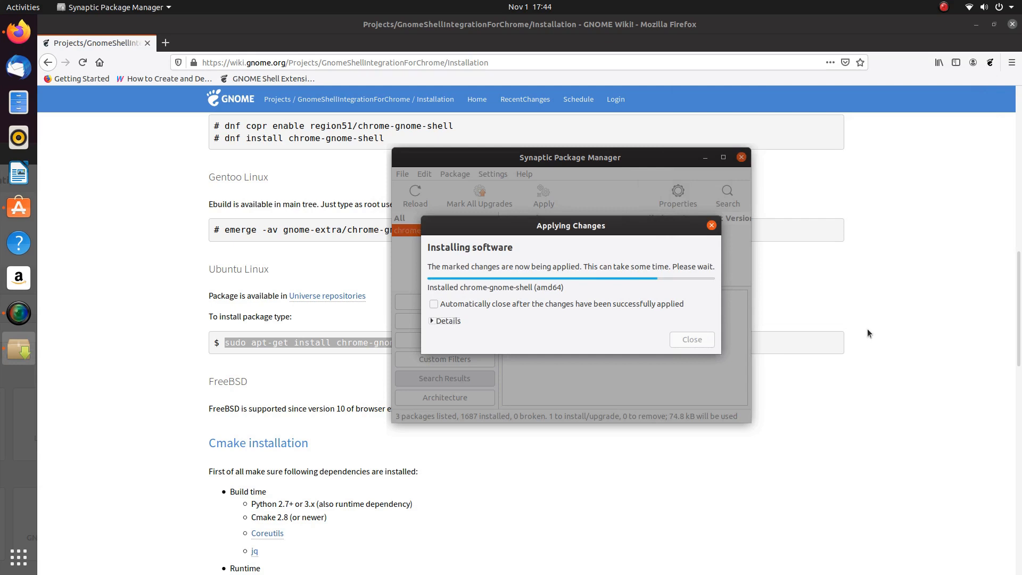
left_click(702, 334)
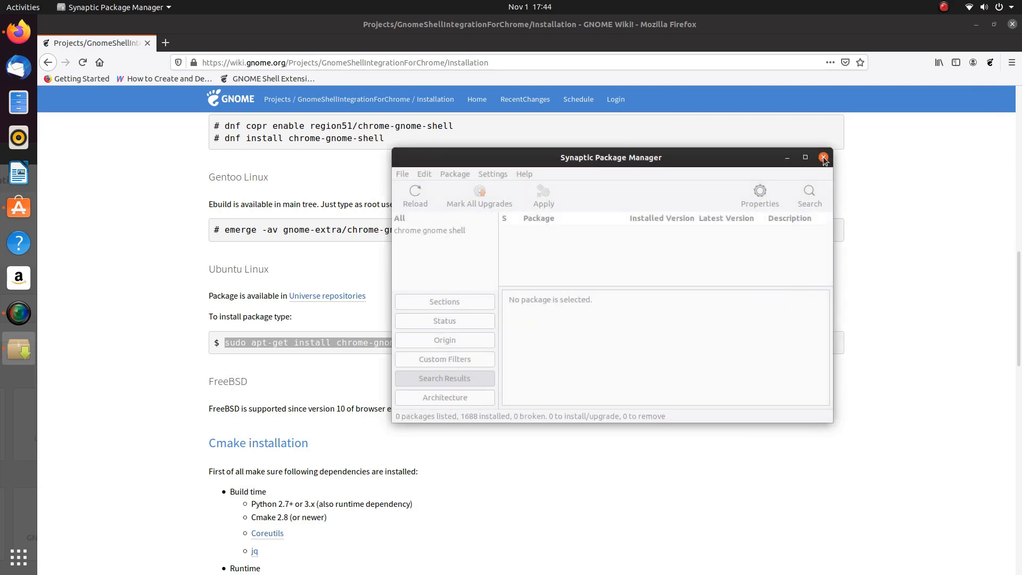
left_click(824, 160)
- Close the wiki guide, Synaptic and Ubuntu Software windows, then relaunch Firefox on a new tab
left_click(282, 376)
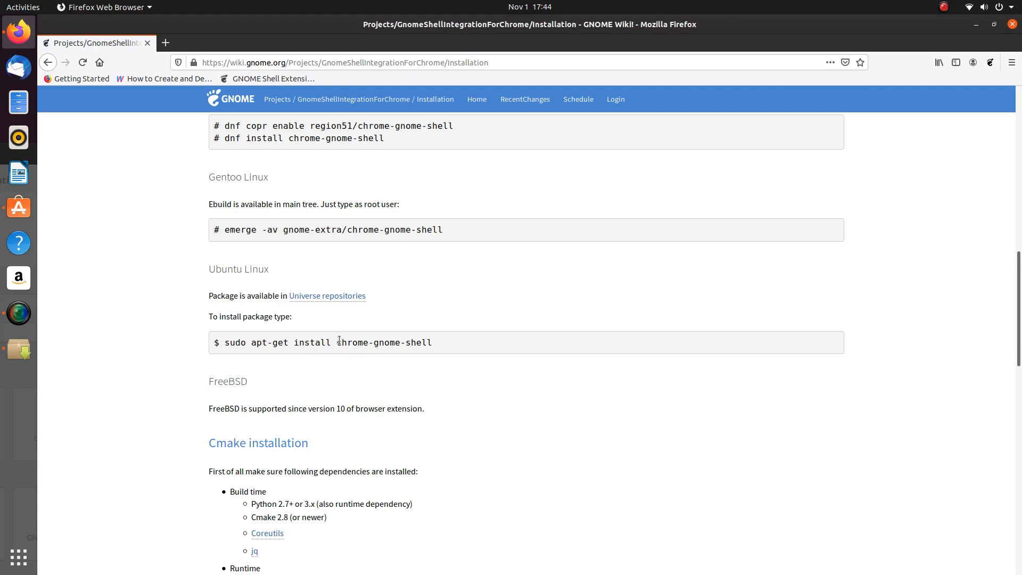
left_click_drag(337, 343, 432, 346)
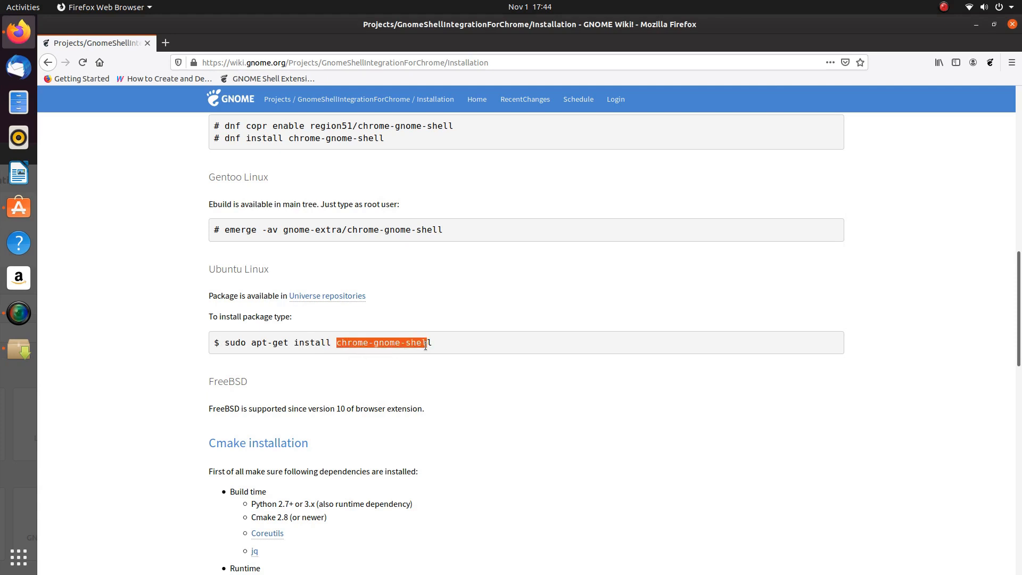
left_click(885, 104)
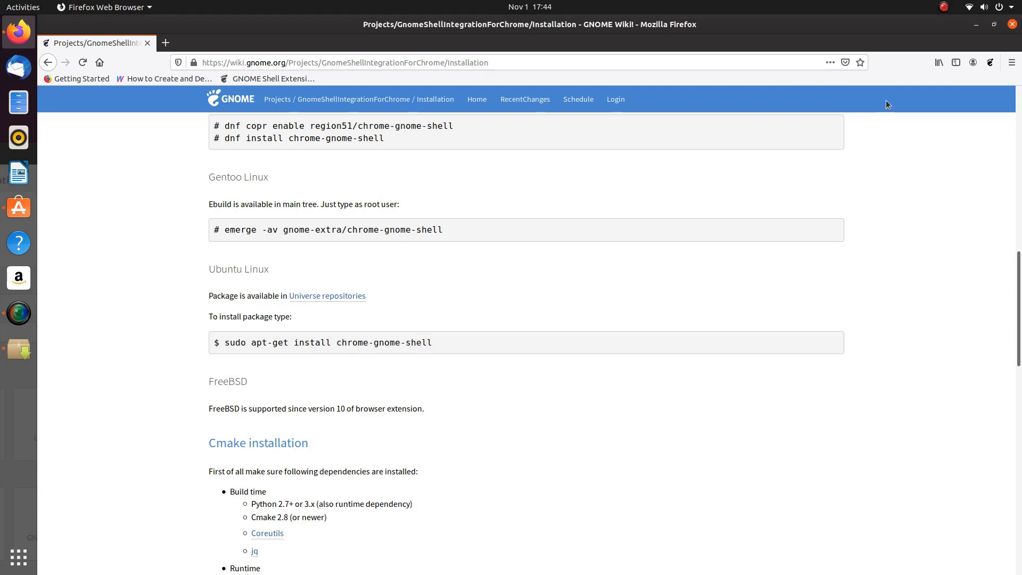
left_click(1012, 24)
left_click(823, 157)
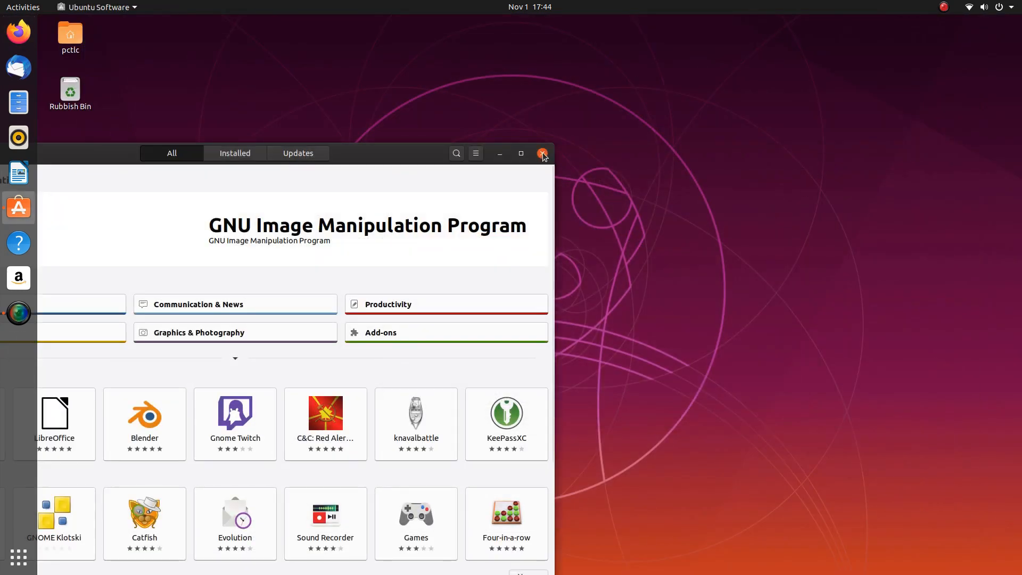
left_click(543, 153)
left_click(19, 32)
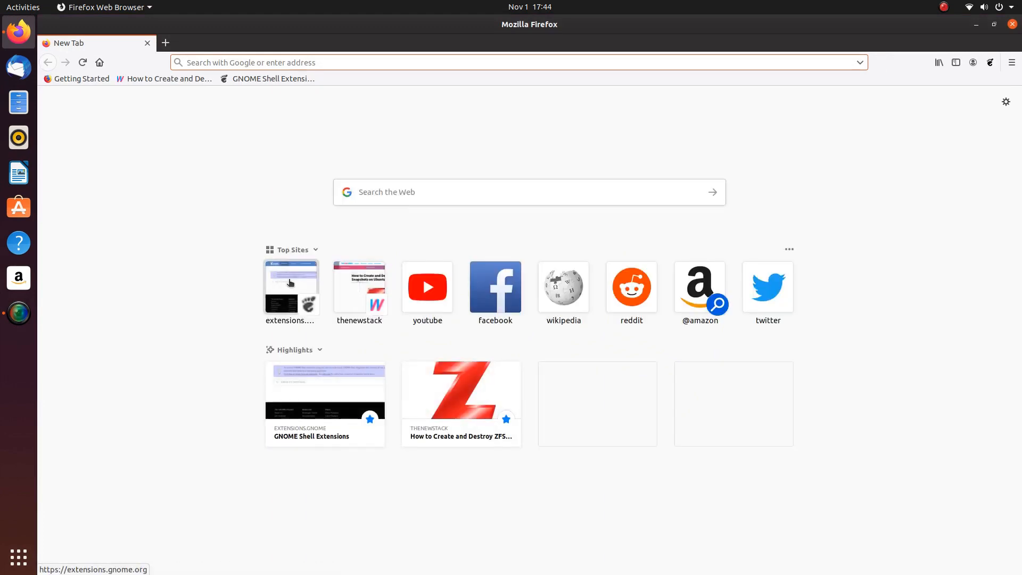
- On extensions.gnome.org, switch the User Themes extension ON and confirm Install
left_click(290, 285)
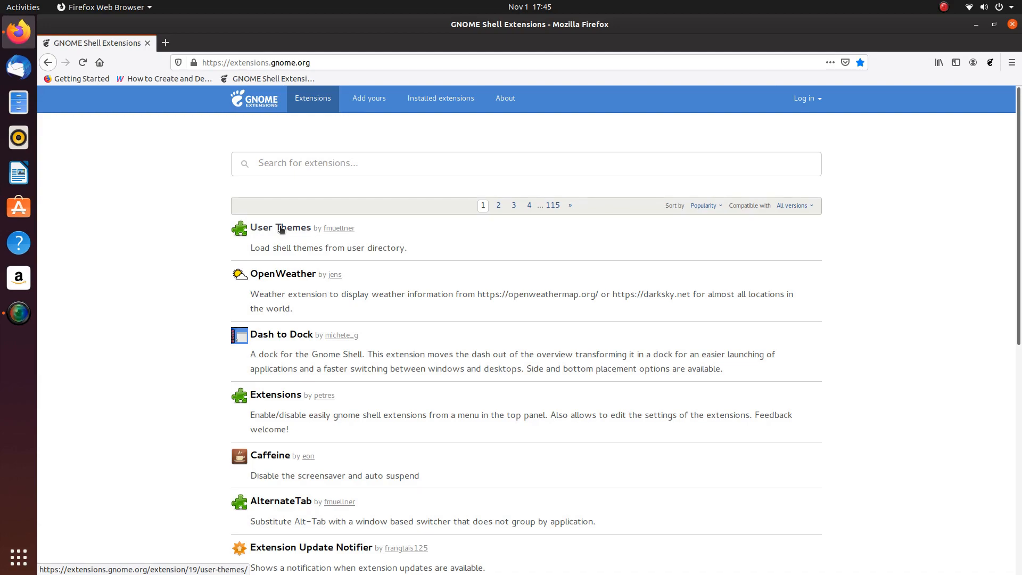
left_click(977, 24)
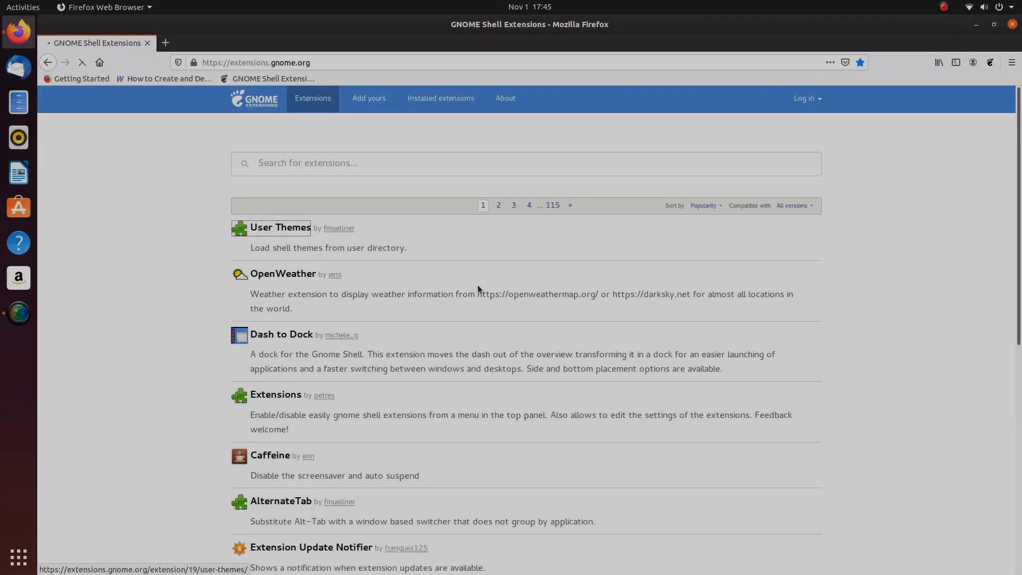
left_click(276, 231)
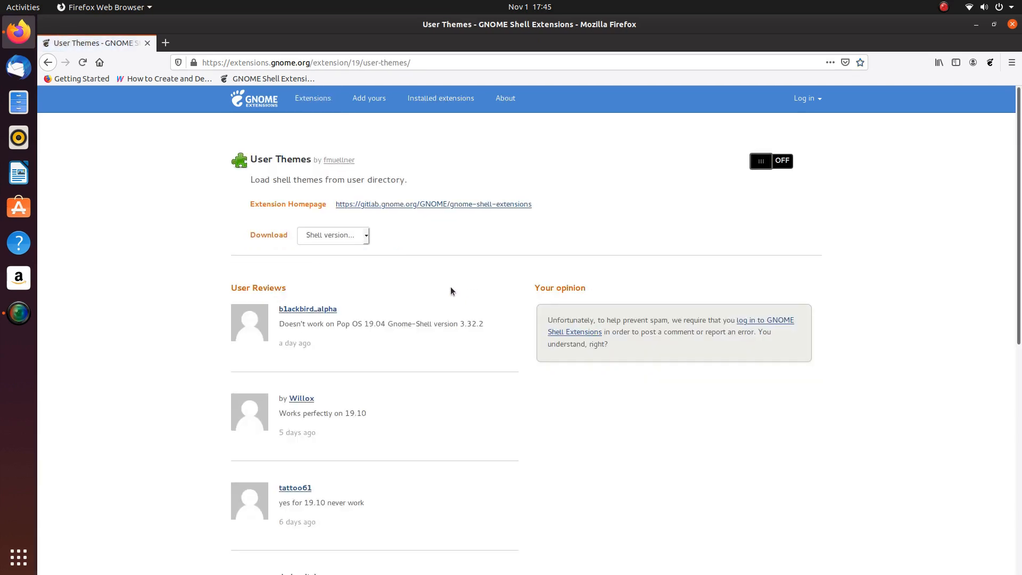
left_click(788, 161)
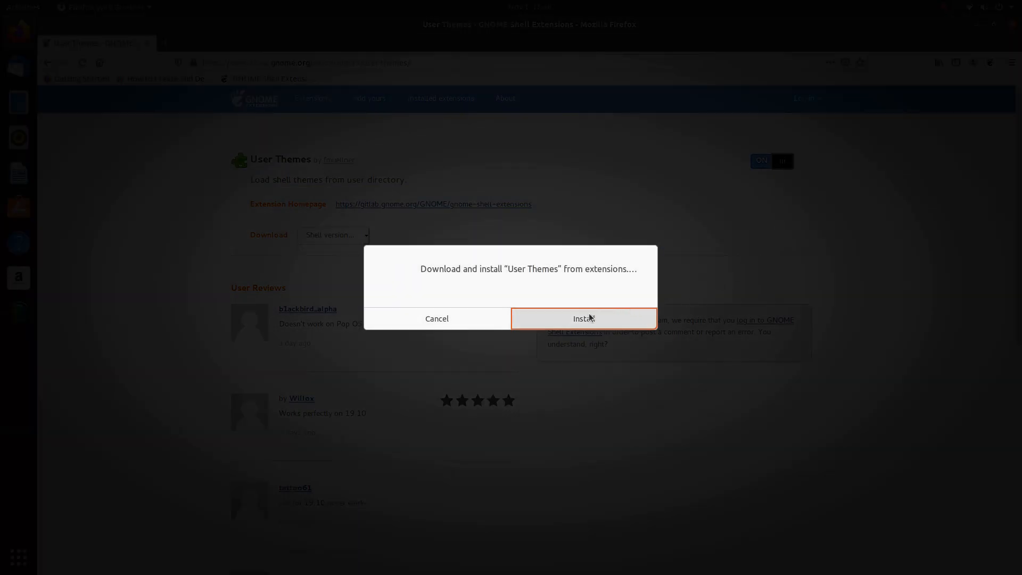
left_click(589, 316)
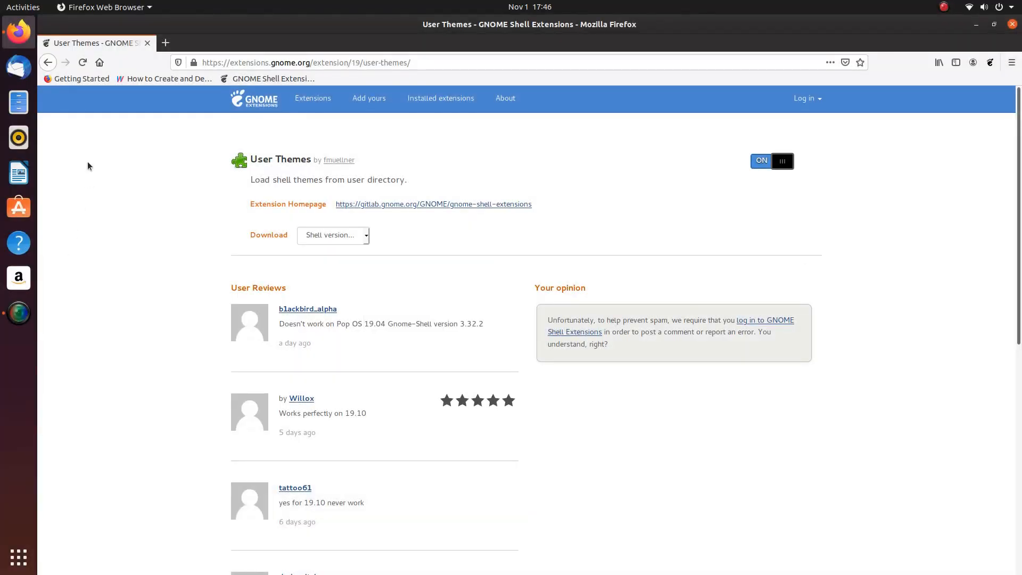
key("super")
- Launch Tweaks and pin Tweaks and SimpleScreenRecorder to the dock favourites
type("twe")
right_click(512, 85)
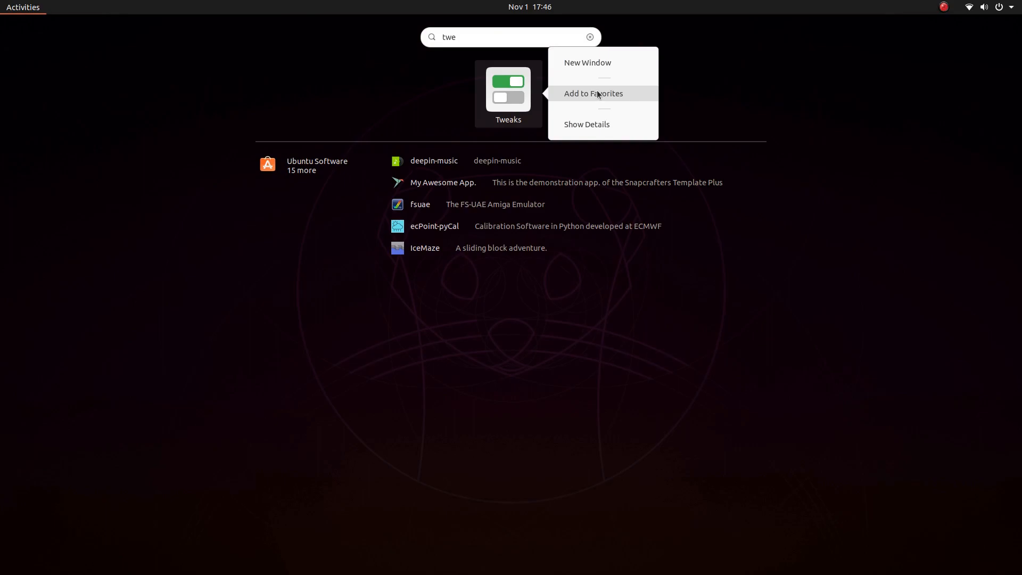
key("super")
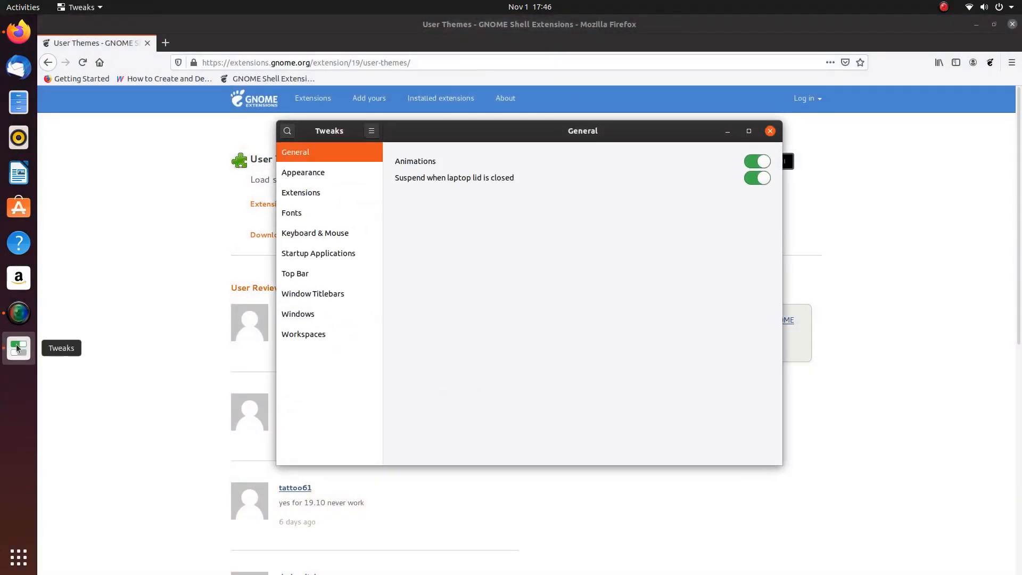
right_click(18, 348)
left_click(81, 333)
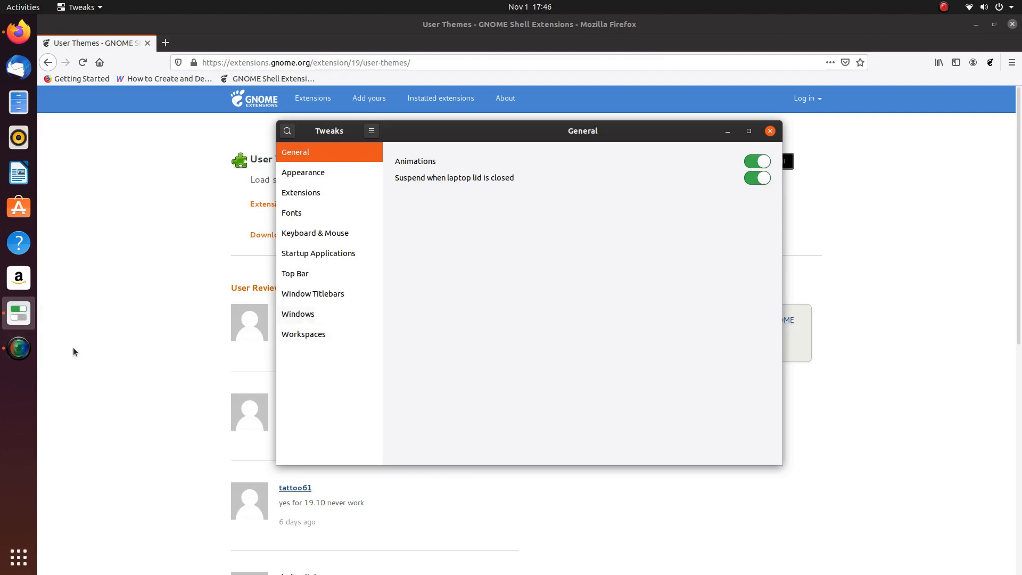
right_click(19, 348)
left_click(74, 350)
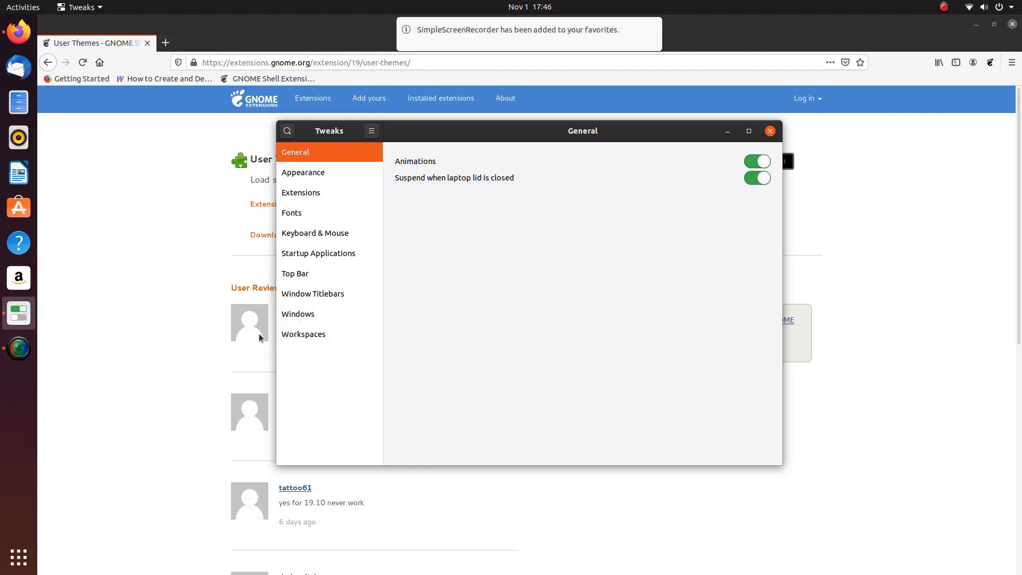
mouse_move(559, 21)
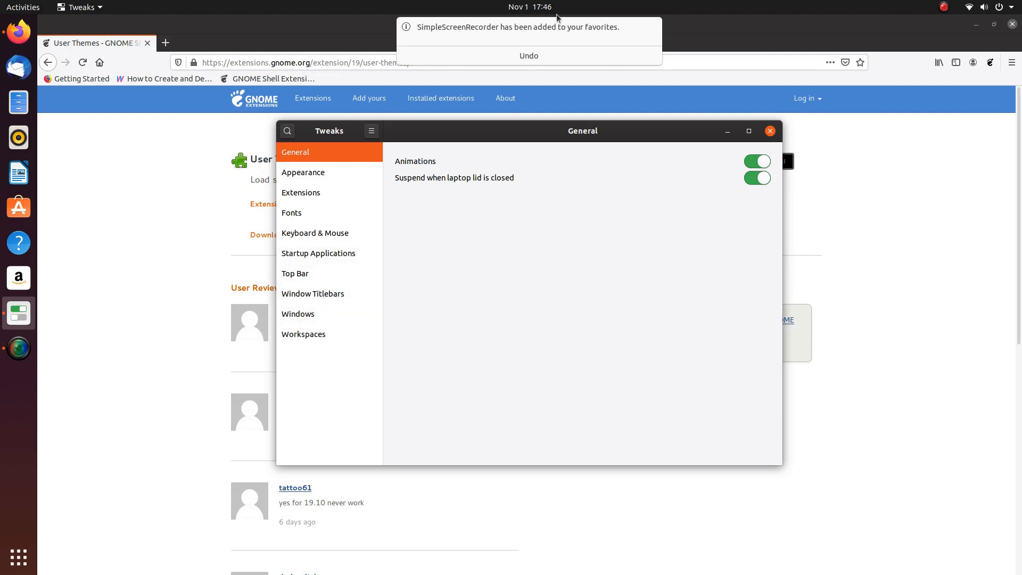
left_click(652, 27)
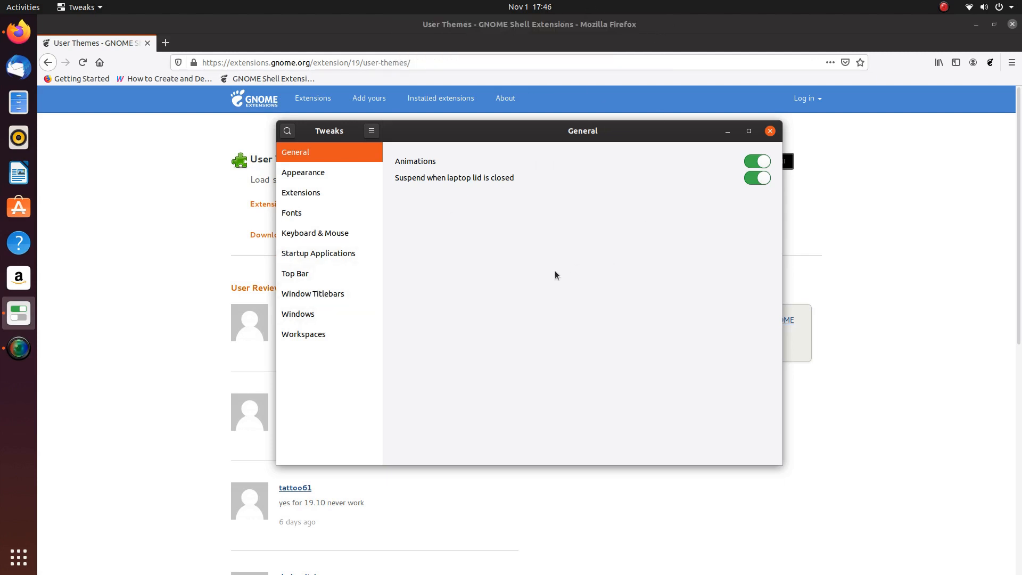
- In Tweaks, check the Extensions list and set the Appearance shell theme to Default
left_click(302, 193)
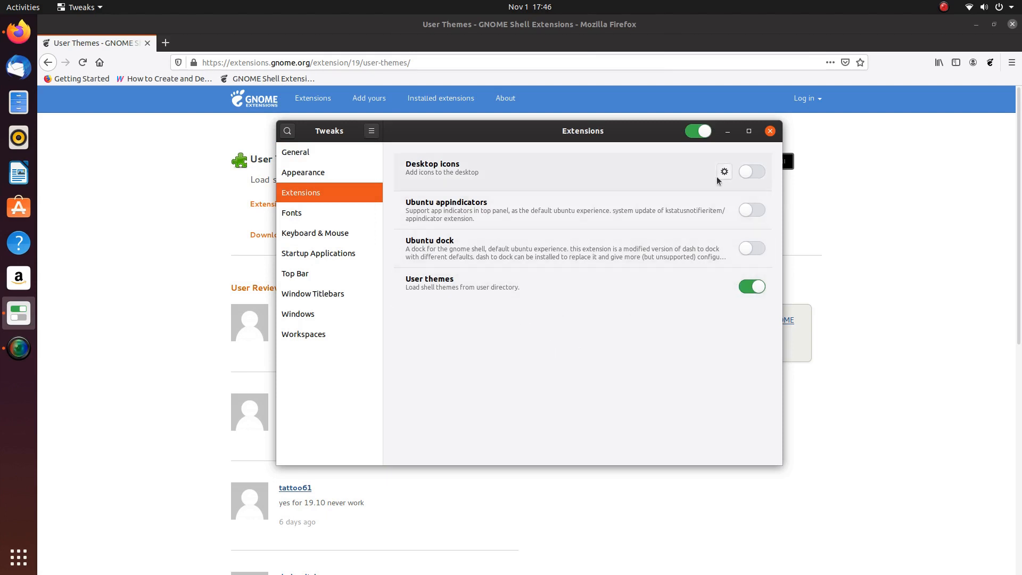
left_click(315, 175)
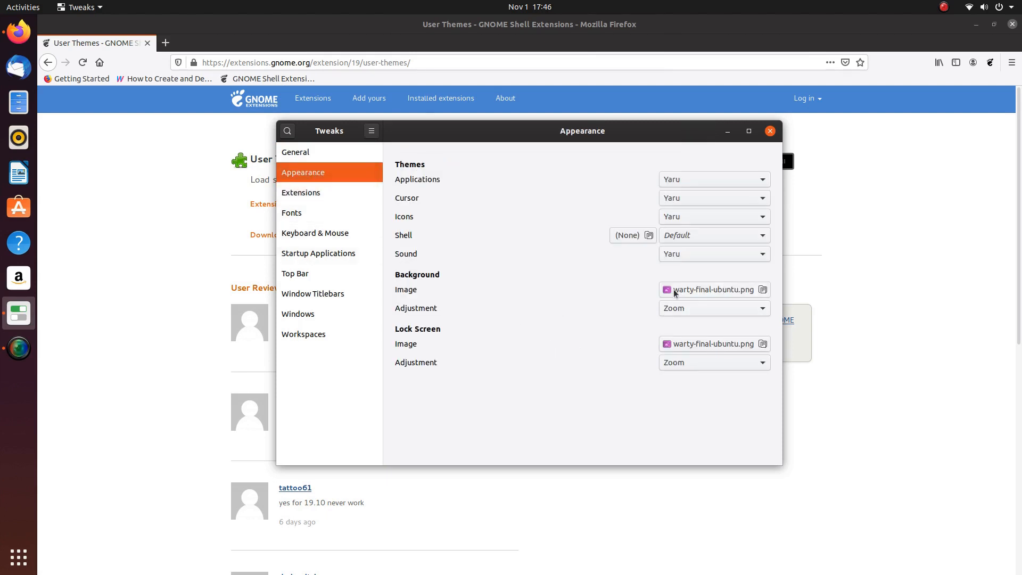
left_click(756, 236)
left_click(727, 131)
- In a new tab, web-search 'gnome look' and open the Gnome-look.org result
key("ctrl+t")
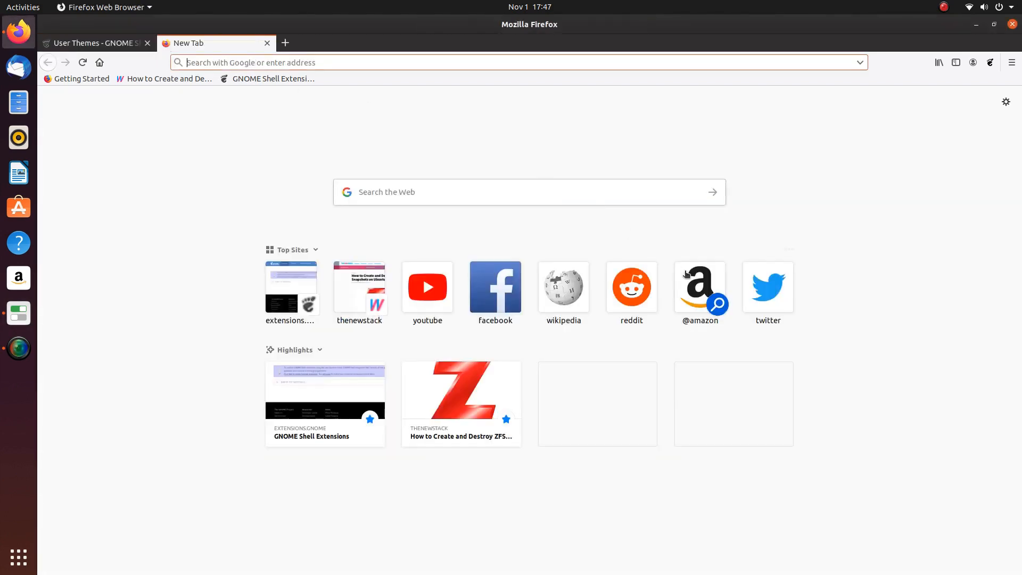
left_click(385, 193)
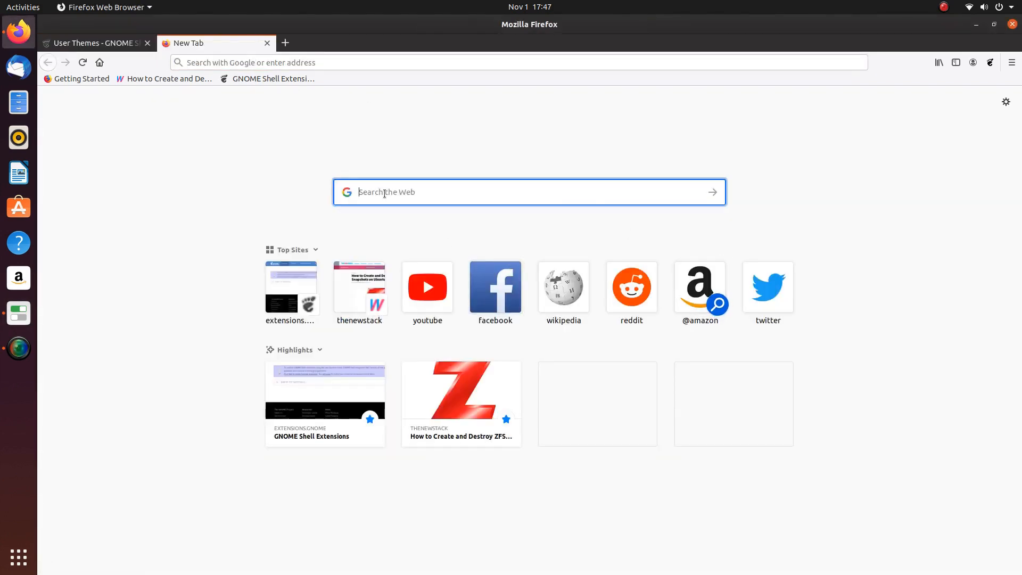
type("gnome look")
key("Return")
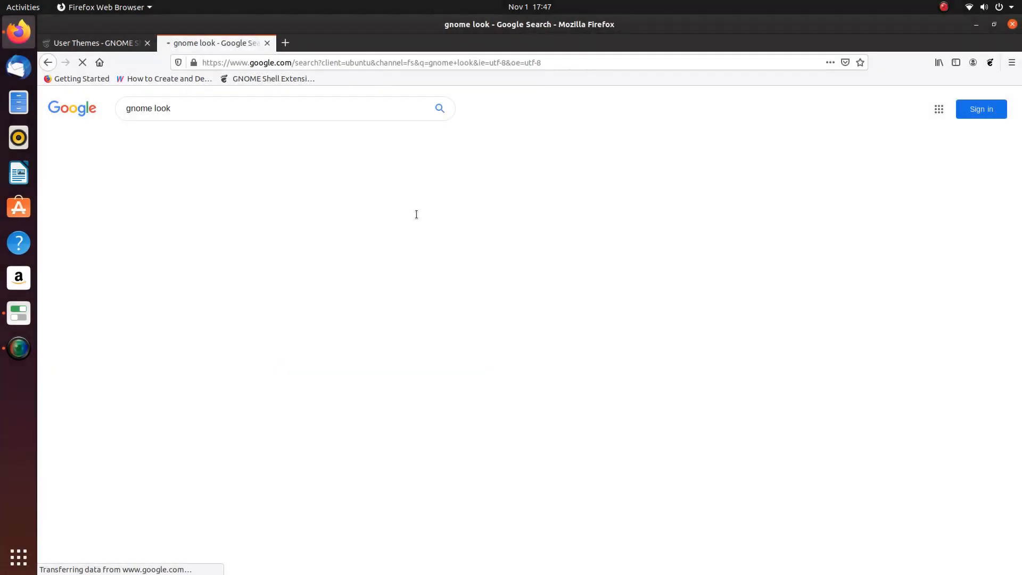
left_click(156, 184)
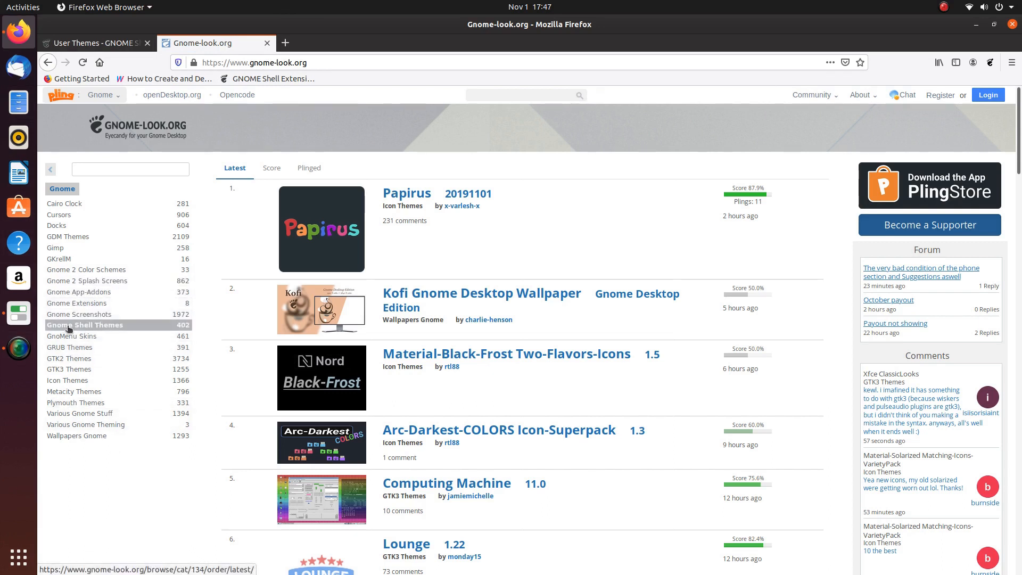
- Browse Gnome Shell Themes and open the Transparent Shell Theme page and its preview
left_click(111, 326)
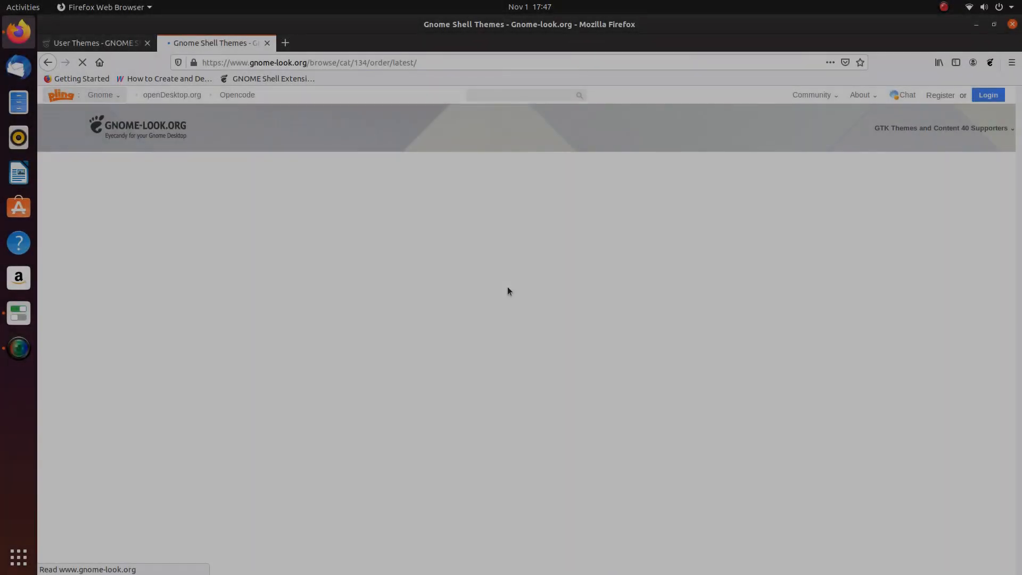
scroll(409, 342, "down", 5)
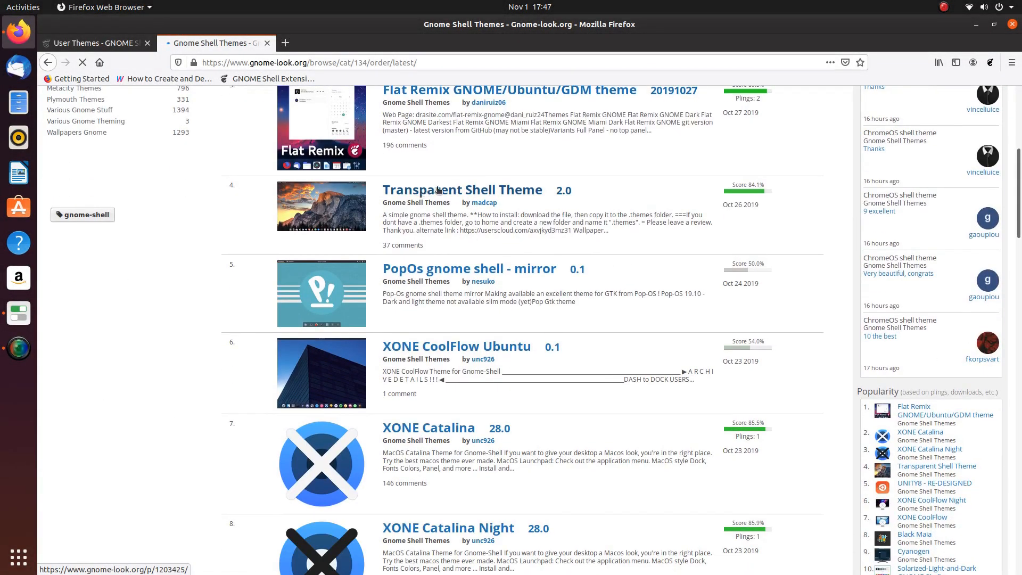
left_click(476, 161)
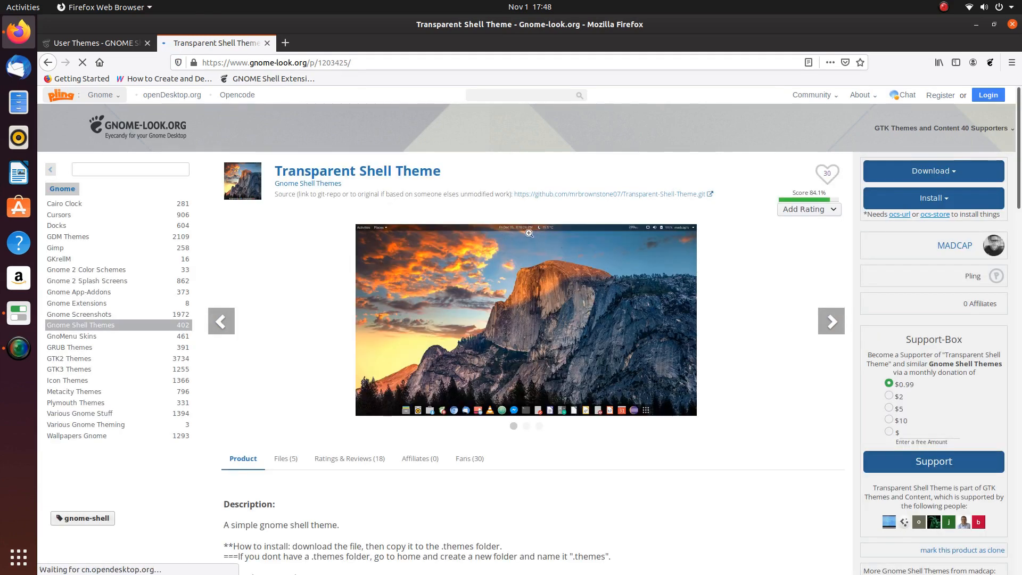
left_click(547, 318)
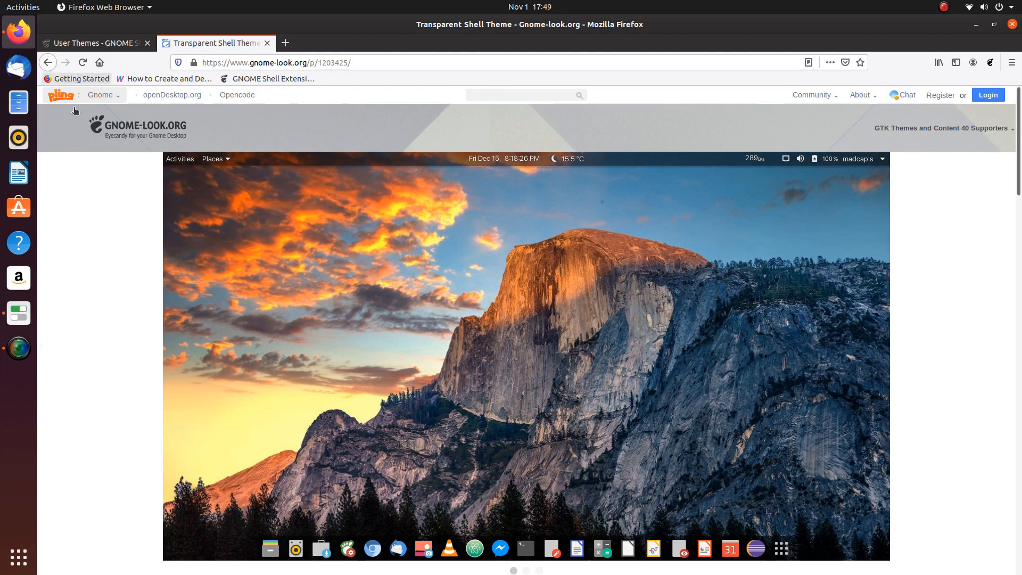
scroll(499, 199, "down", 5)
- Download the newest Transparent shell theme archive from the Files tab and save it to disk
left_click(285, 342)
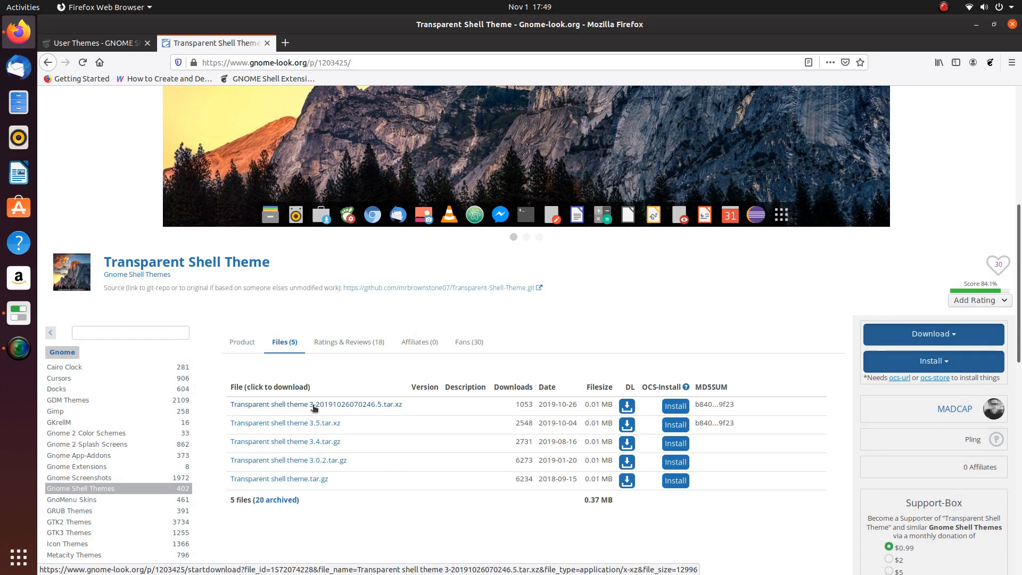
left_click(283, 405)
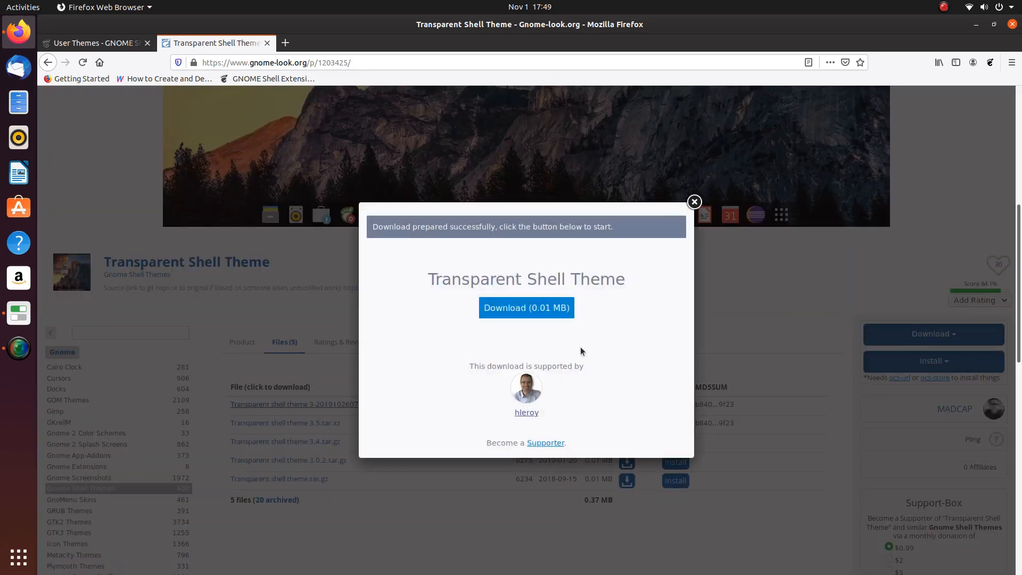
left_click(508, 311)
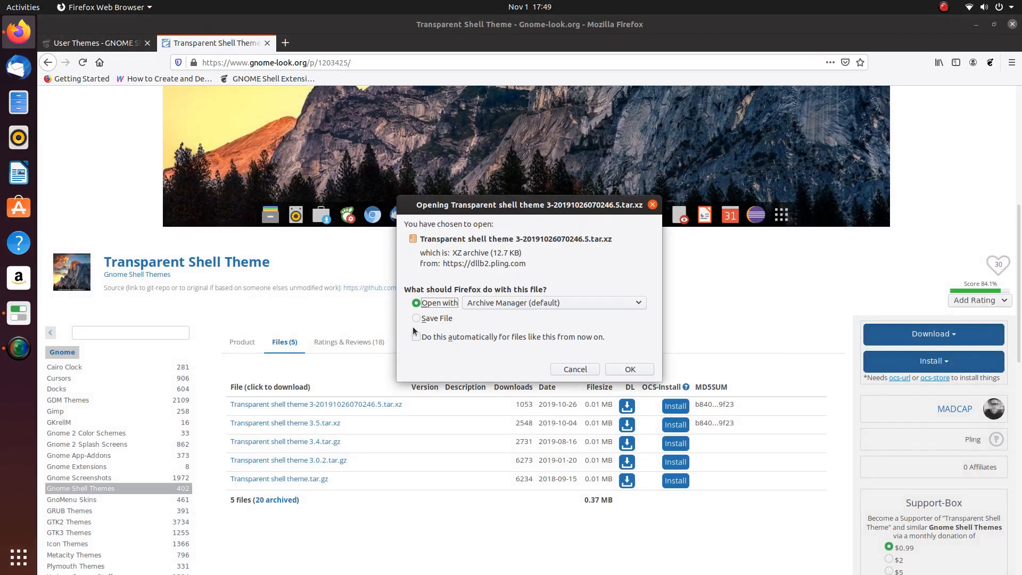
left_click(417, 318)
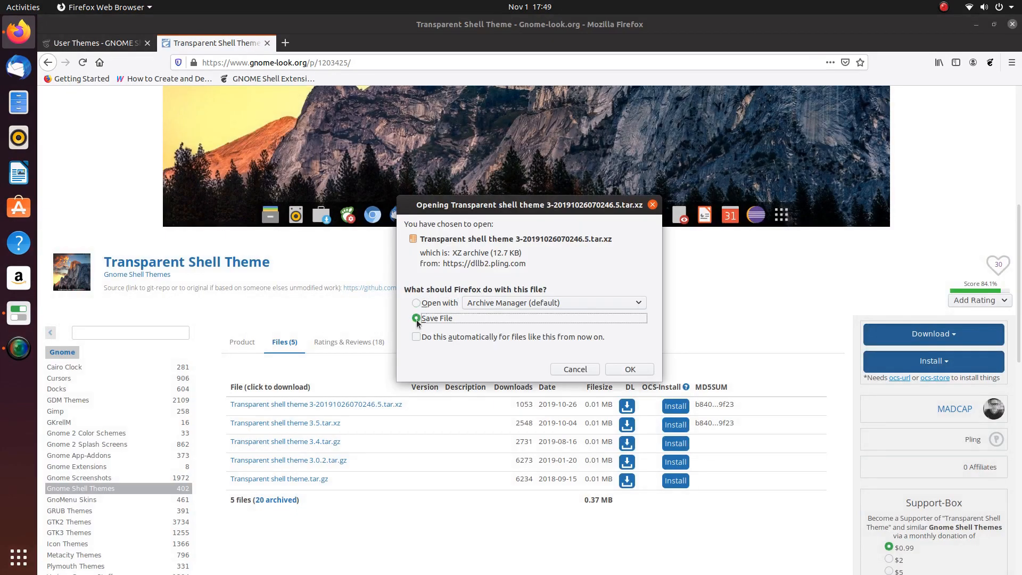
left_click(627, 369)
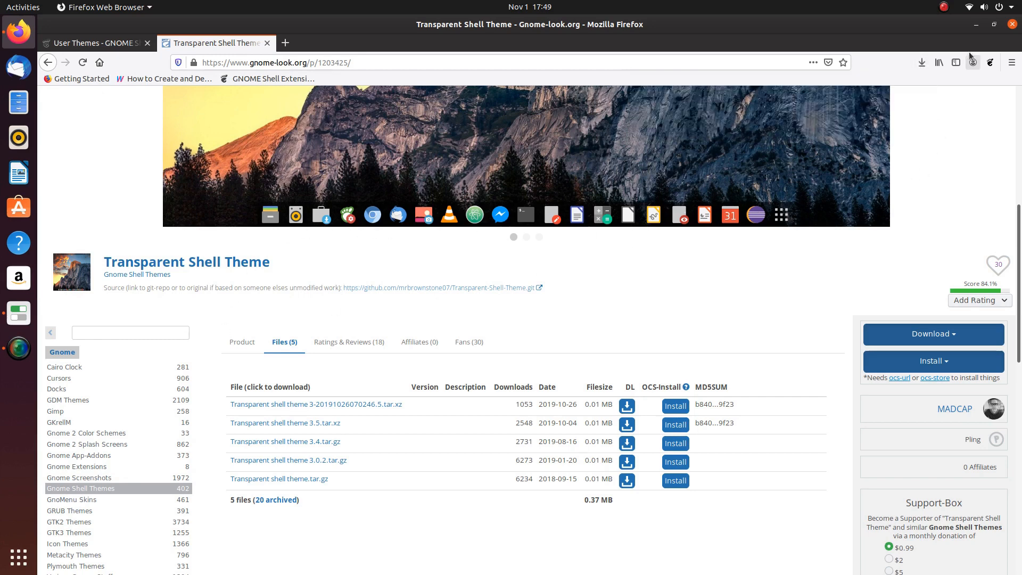
left_click(975, 25)
- Show hidden files in Home and create a new .themes folder
left_click(18, 103)
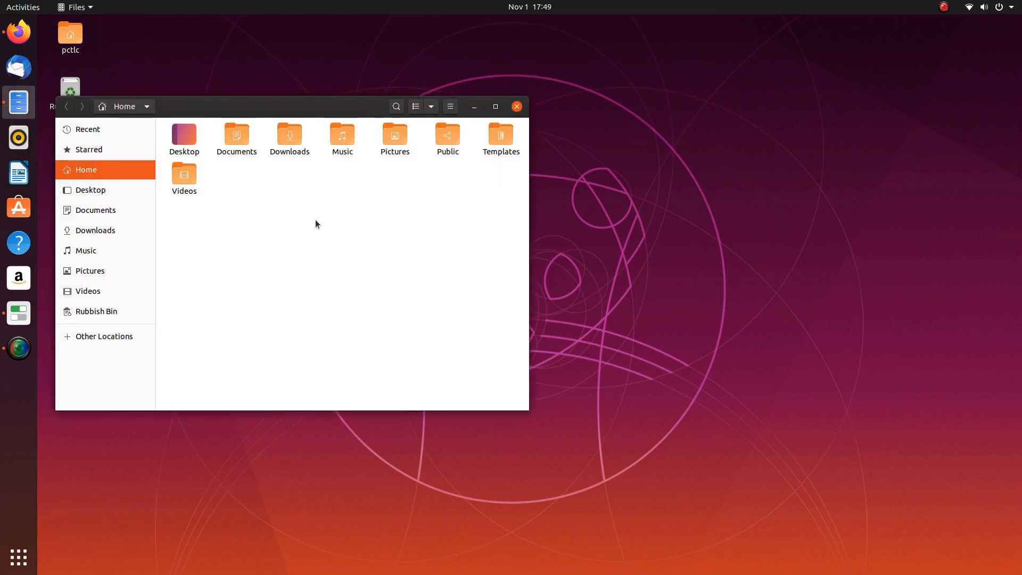
key("ctrl+h")
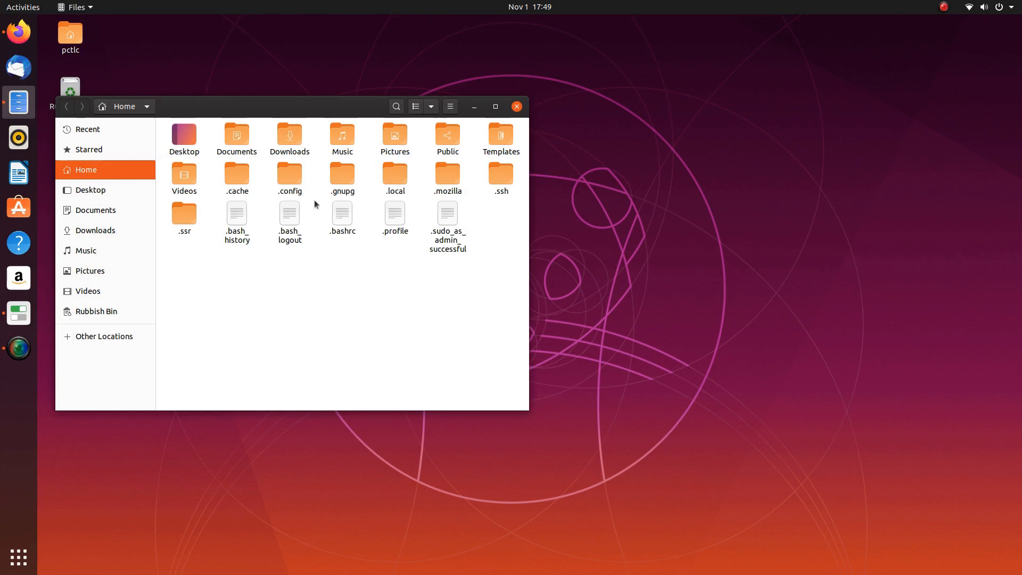
right_click(284, 283)
left_click(308, 296)
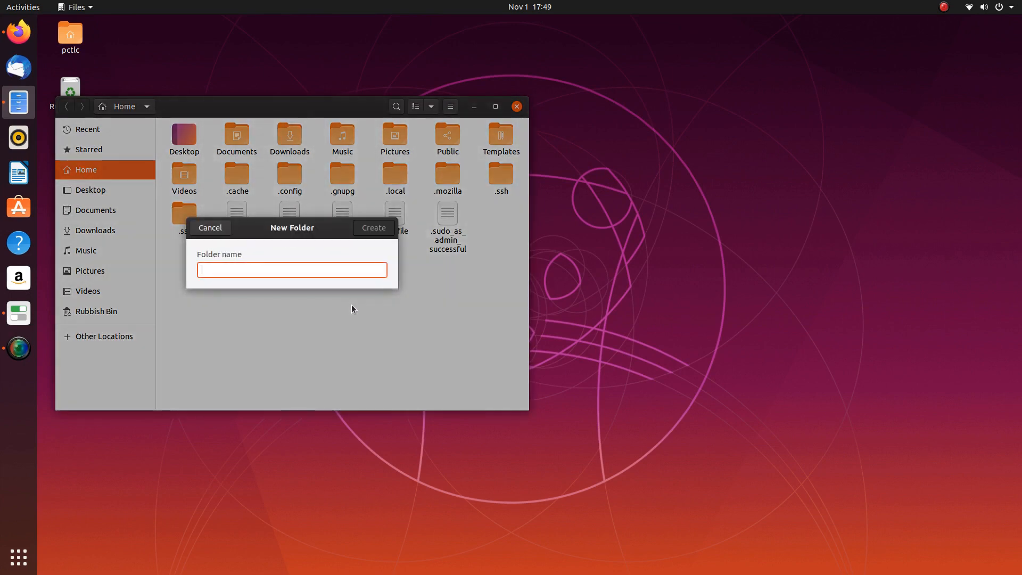
type(".the")
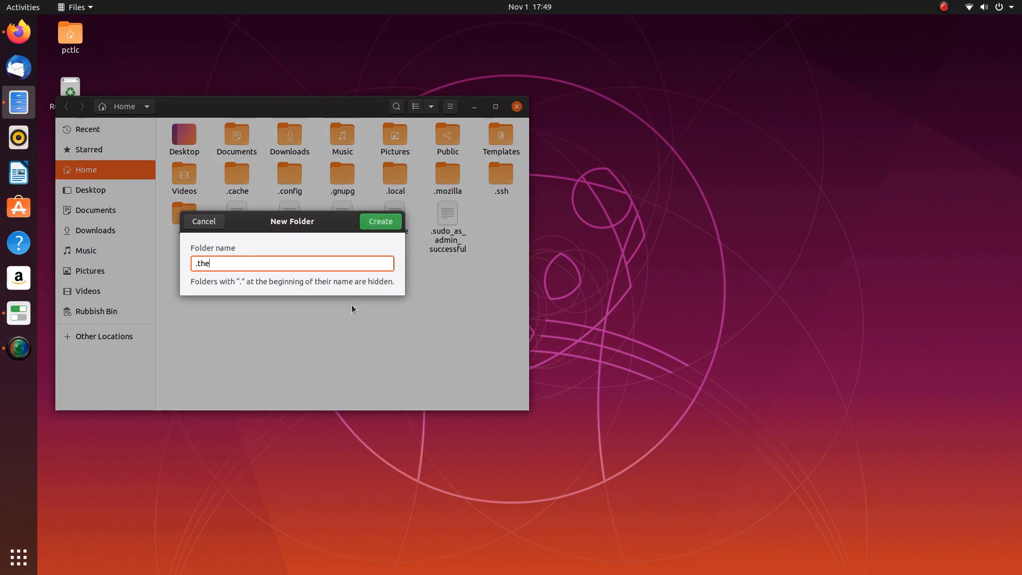
type("mes")
key("Return")
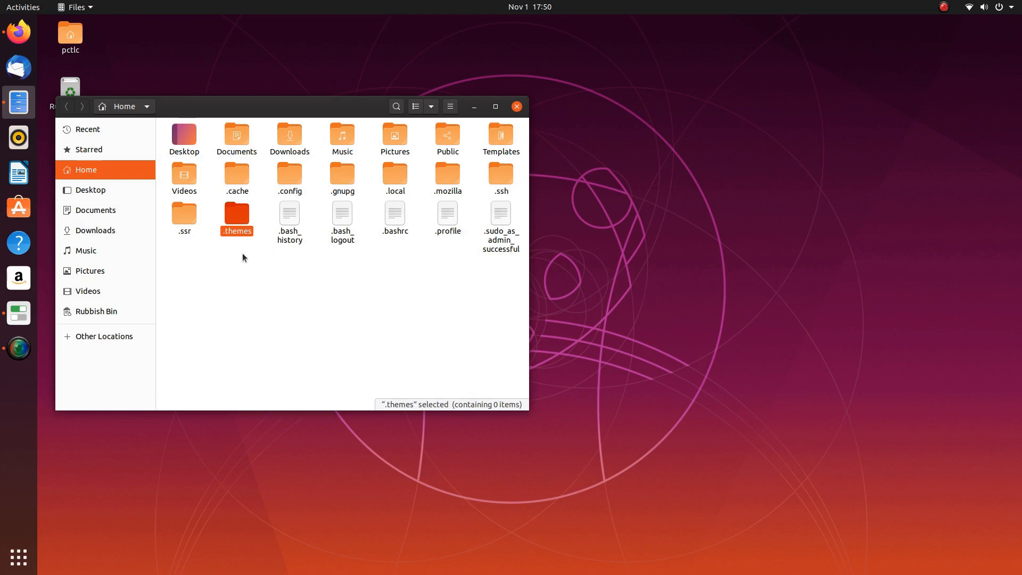
- Move the Transparent shell theme archive from Downloads into .themes
double_click(290, 138)
right_click(193, 135)
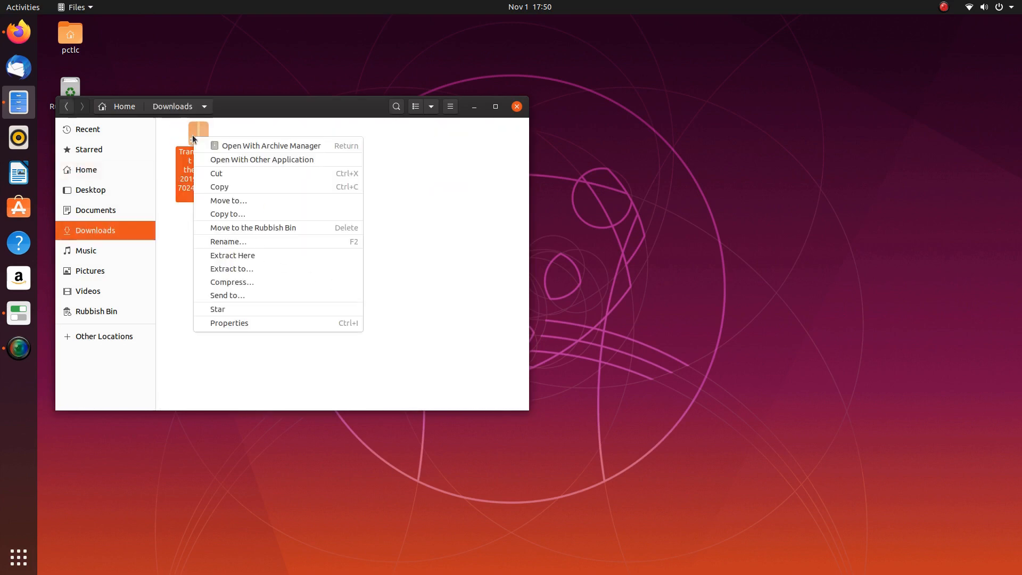
left_click(214, 175)
left_click(101, 175)
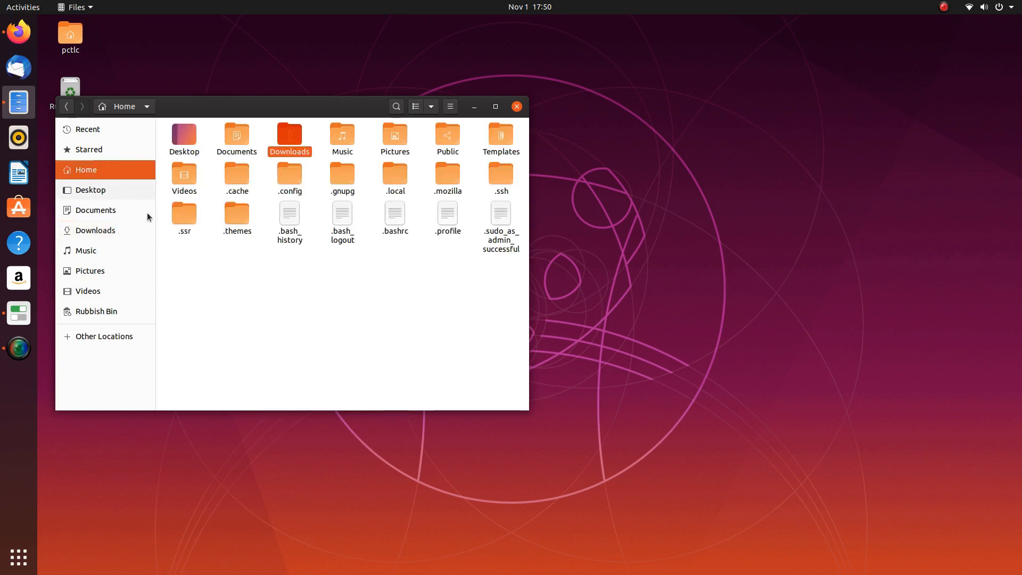
double_click(232, 218)
right_click(243, 212)
left_click(266, 233)
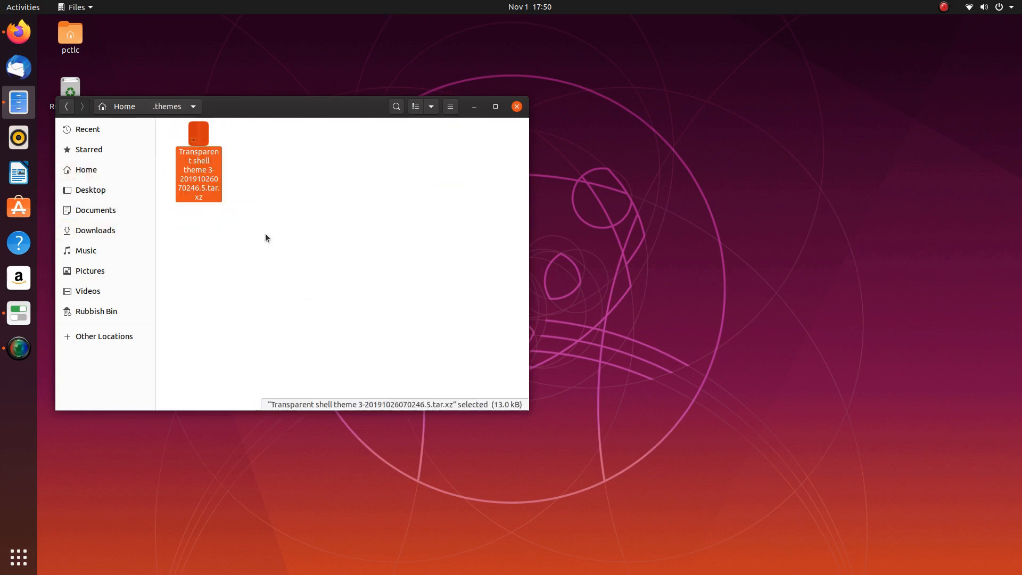
- Extract the archive in .themes and inspect the Transparent shell theme 3.5 folder inside
right_click(194, 128)
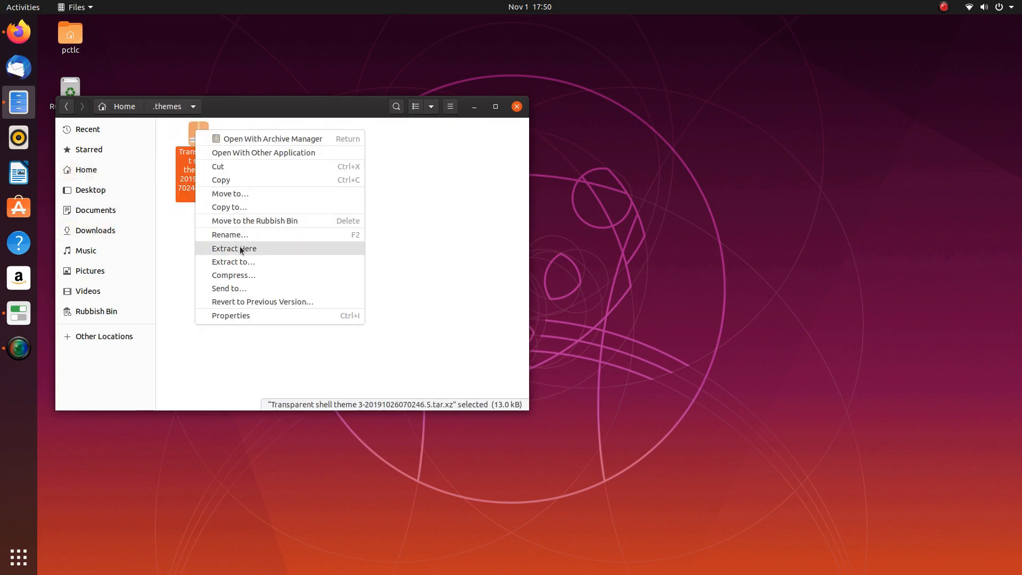
left_click(239, 248)
left_click(288, 244)
left_click(197, 139)
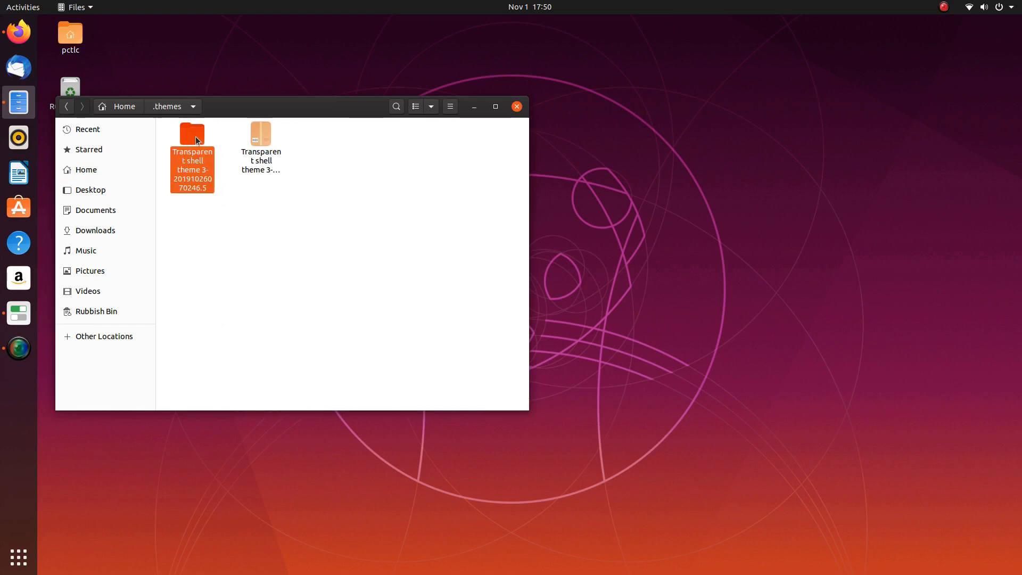
double_click(197, 139)
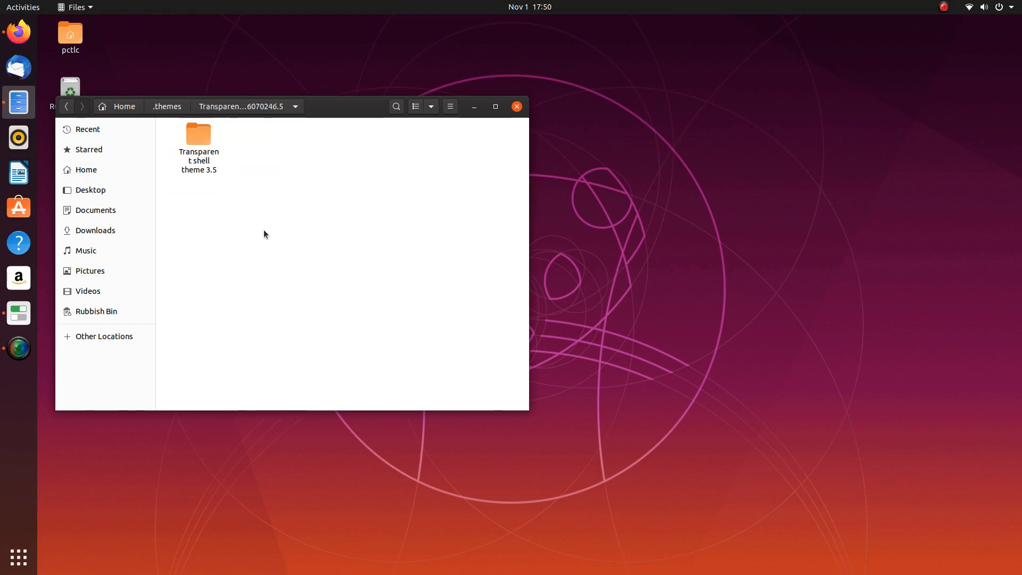
double_click(197, 139)
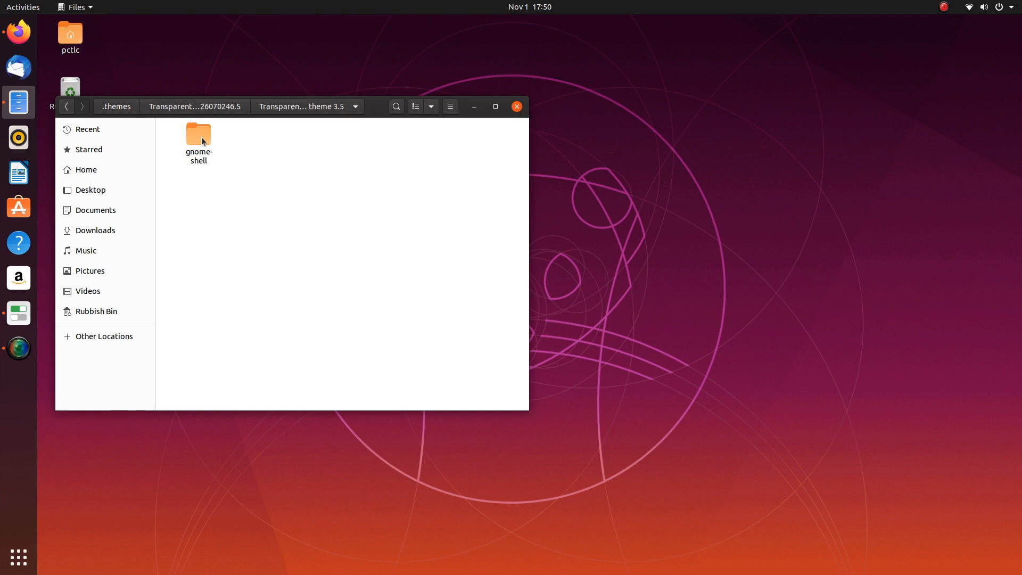
left_click(179, 109)
left_click(179, 109)
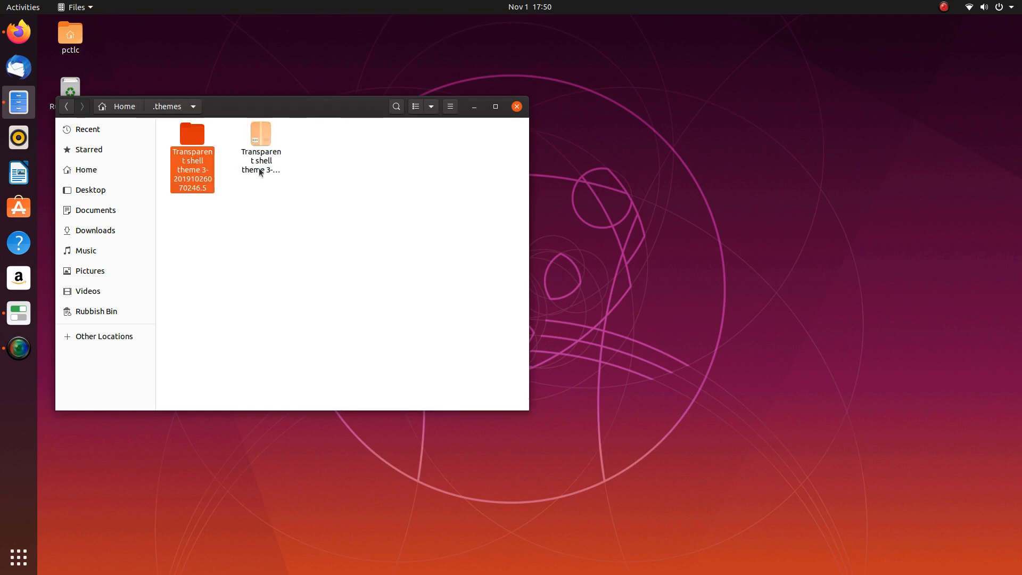
double_click(192, 134)
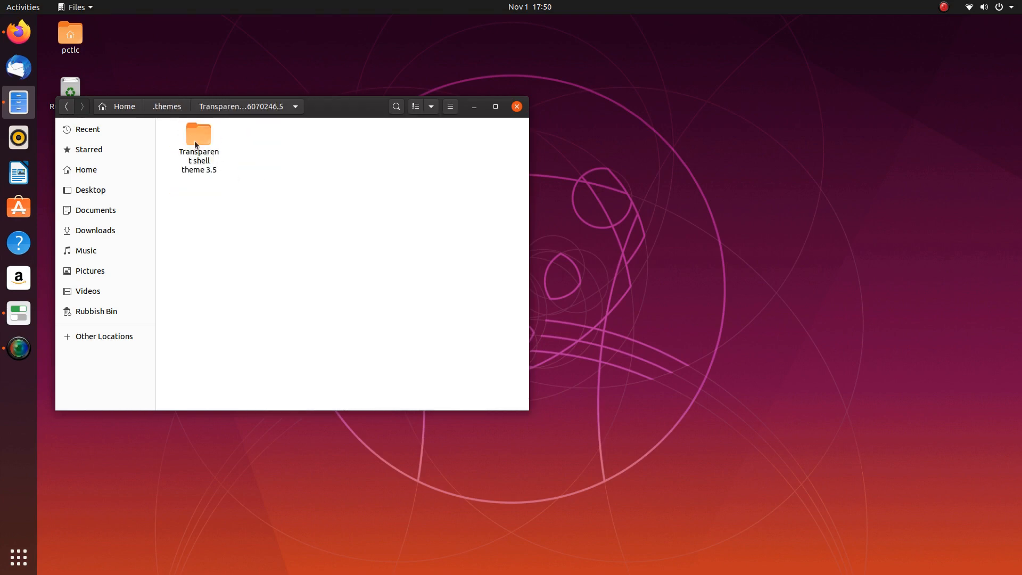
- Move the Transparent shell theme 3.5 folder up into .themes, then close Files and Tweaks
right_click(193, 138)
left_click(235, 200)
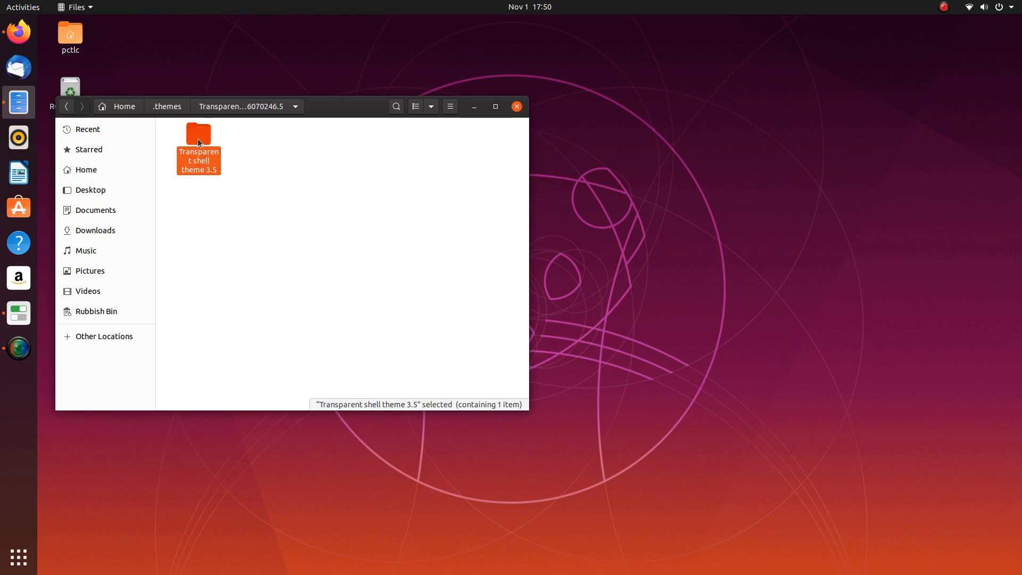
left_click(157, 110)
right_click(325, 182)
left_click(352, 202)
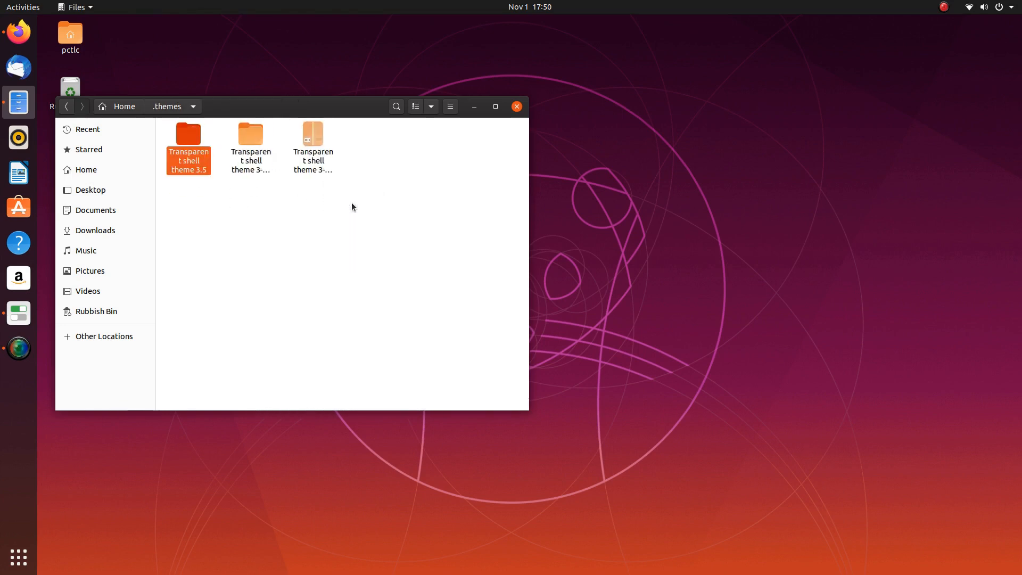
left_click(269, 166)
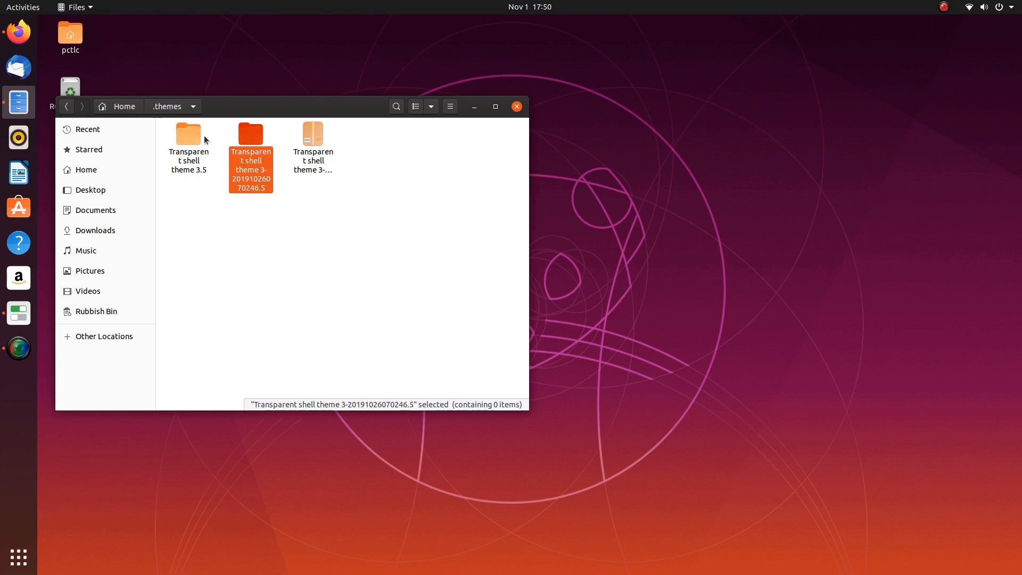
left_click(517, 106)
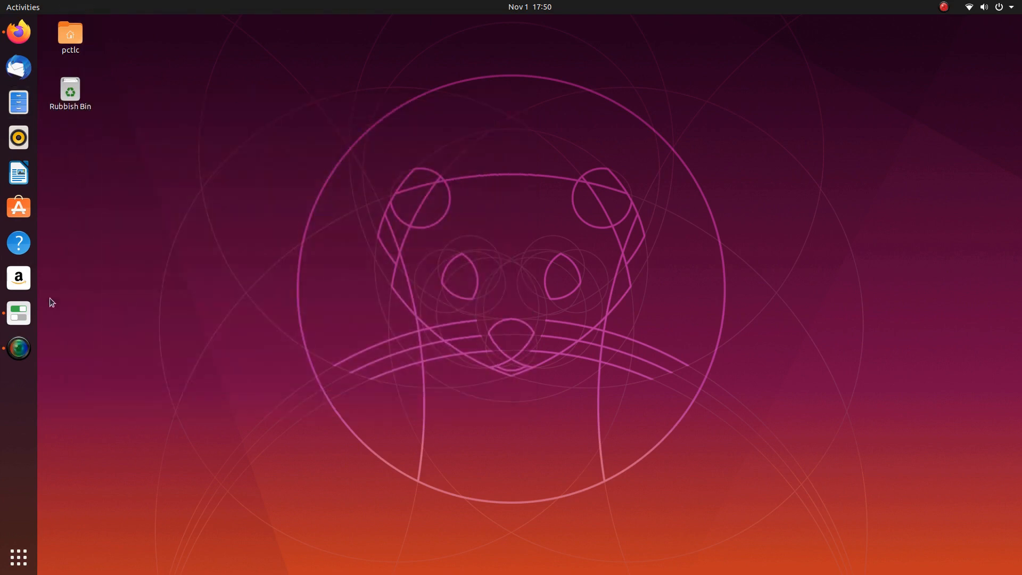
left_click(19, 313)
left_click(773, 136)
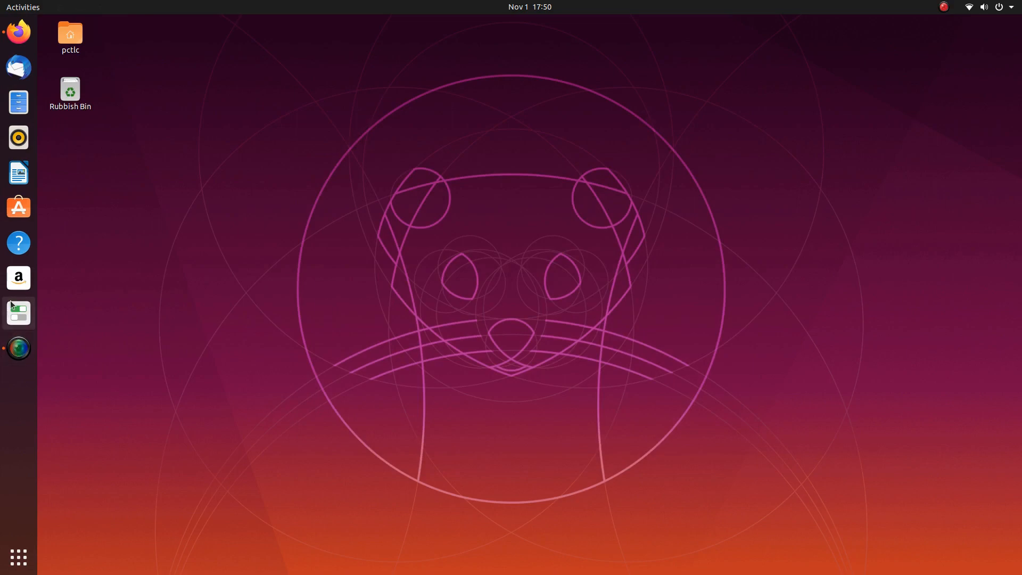
- Set the Tweaks shell theme to Transparent shell theme 3.5 and minimize Tweaks
left_click(11, 305)
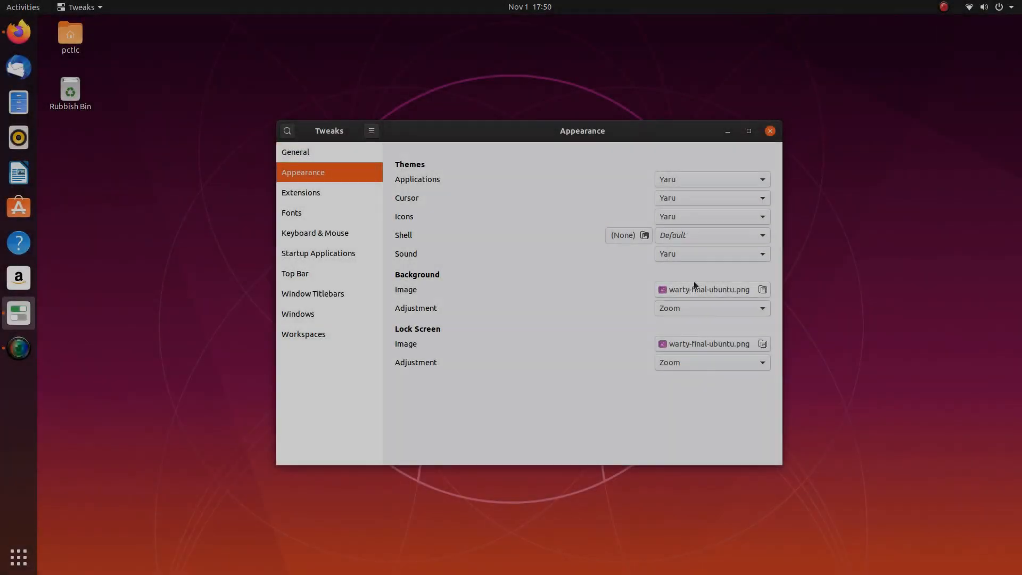
left_click(723, 236)
left_click(710, 255)
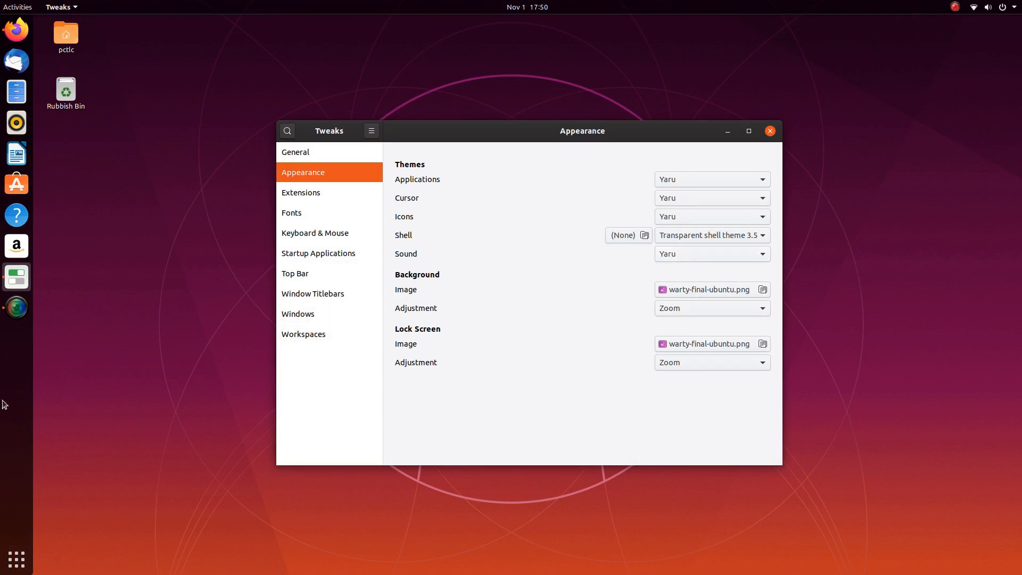
left_click(727, 131)
right_click(584, 133)
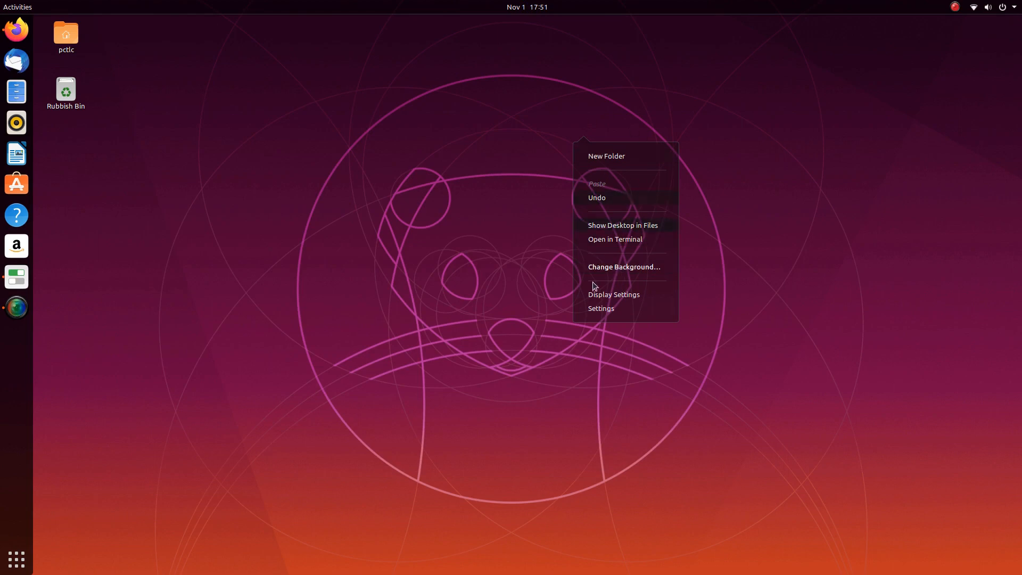
- Set the snowy mountain photo as background in Settings, then minimize Settings back to the desktop
left_click(626, 269)
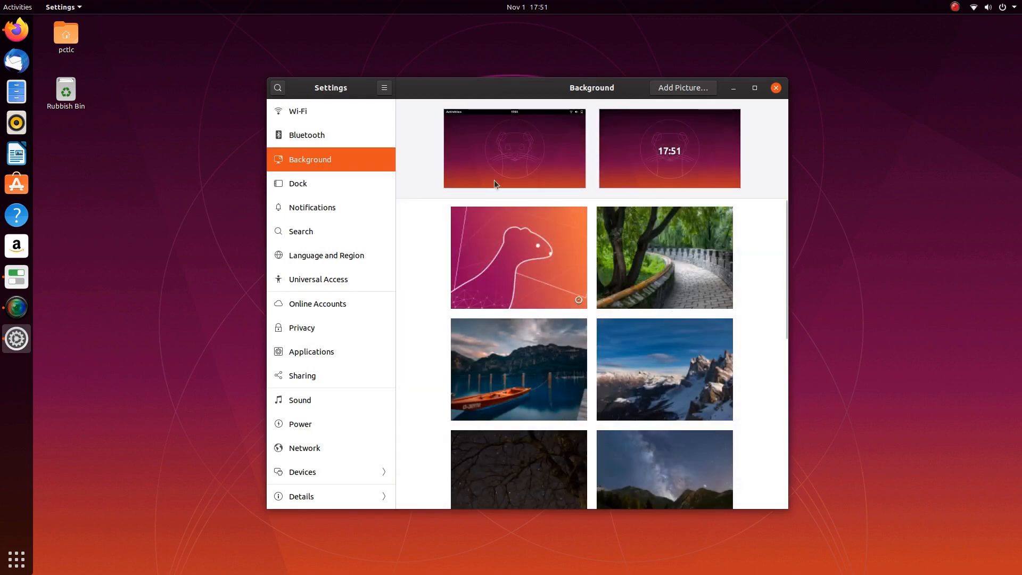
scroll(519, 247, "down", 6)
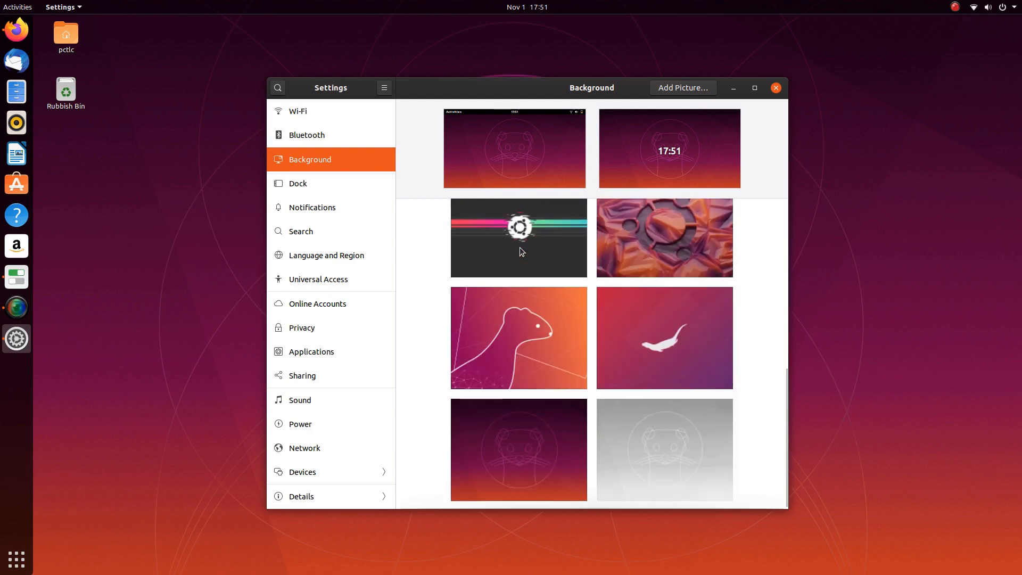
scroll(520, 247, "up", 5)
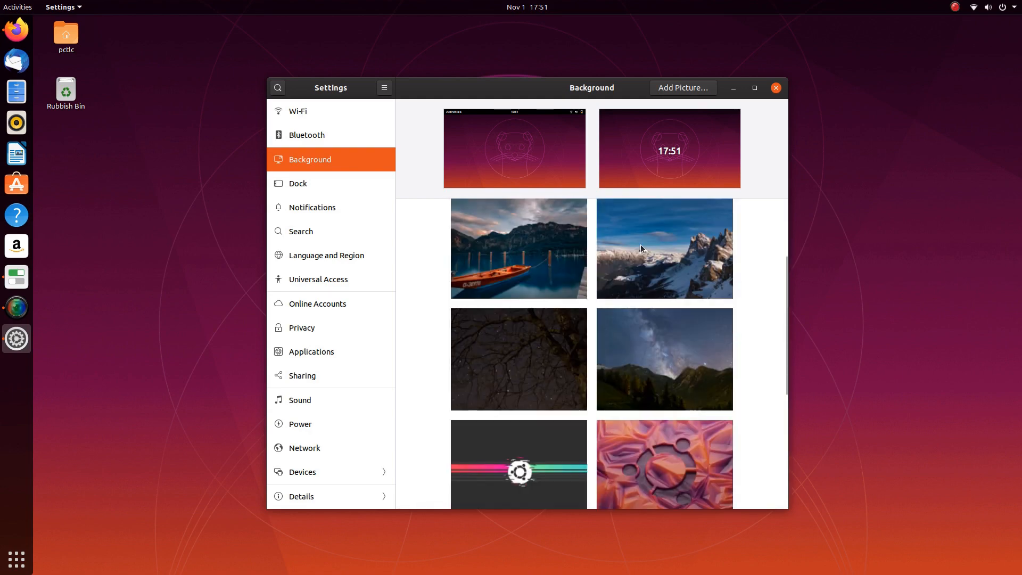
left_click(641, 245)
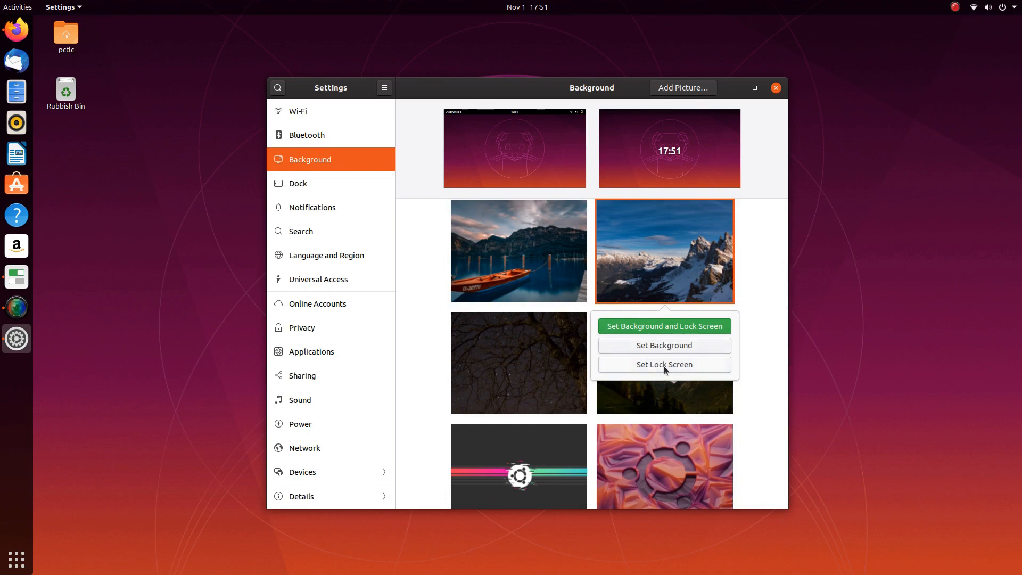
left_click(671, 348)
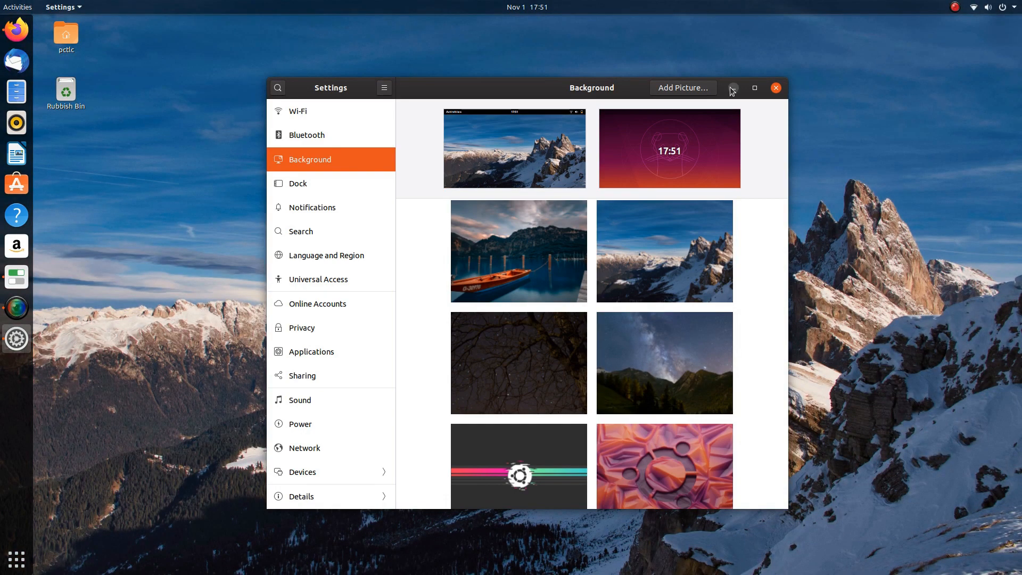
left_click(733, 89)
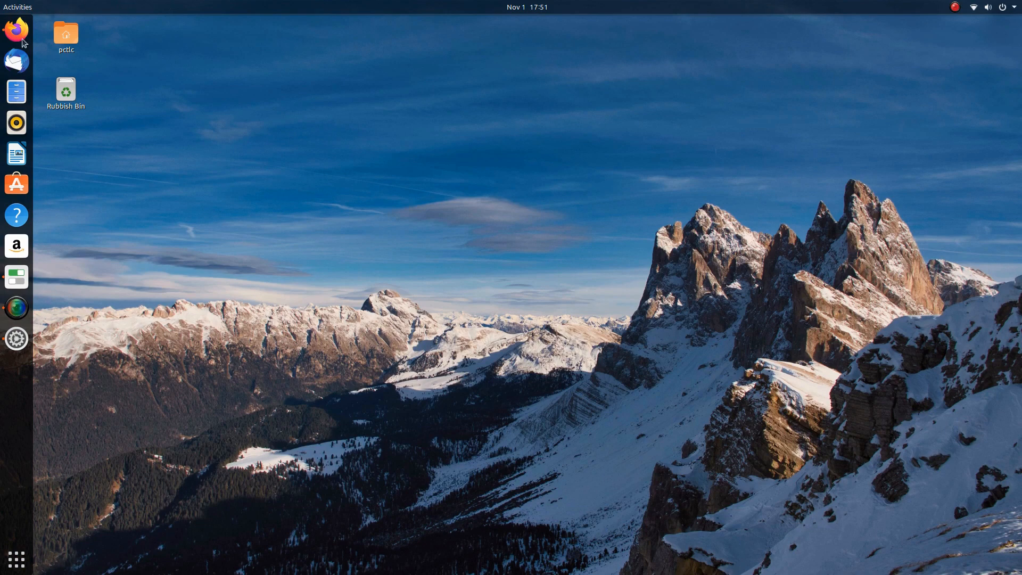
right_click(255, 183)
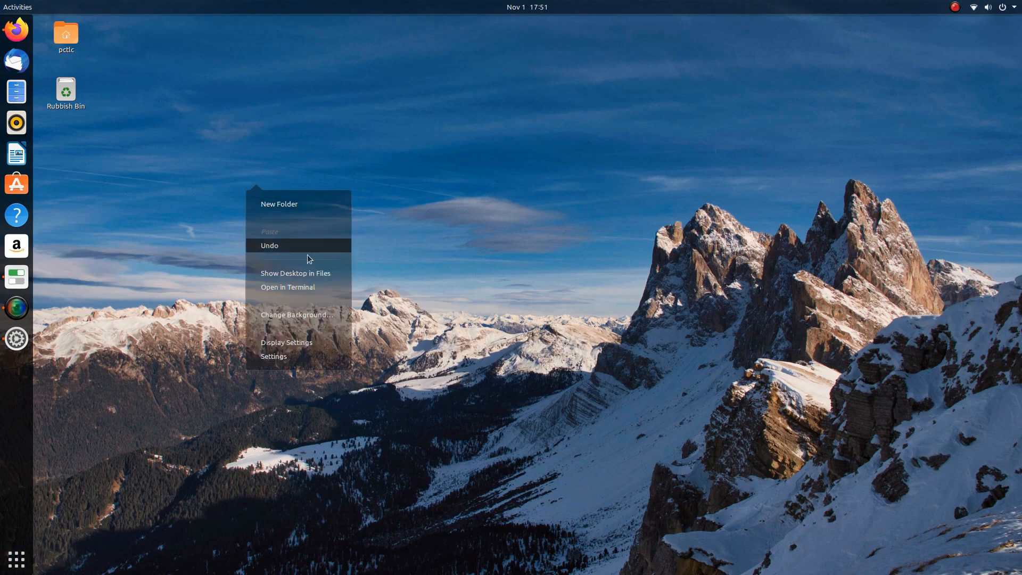
left_click(457, 116)
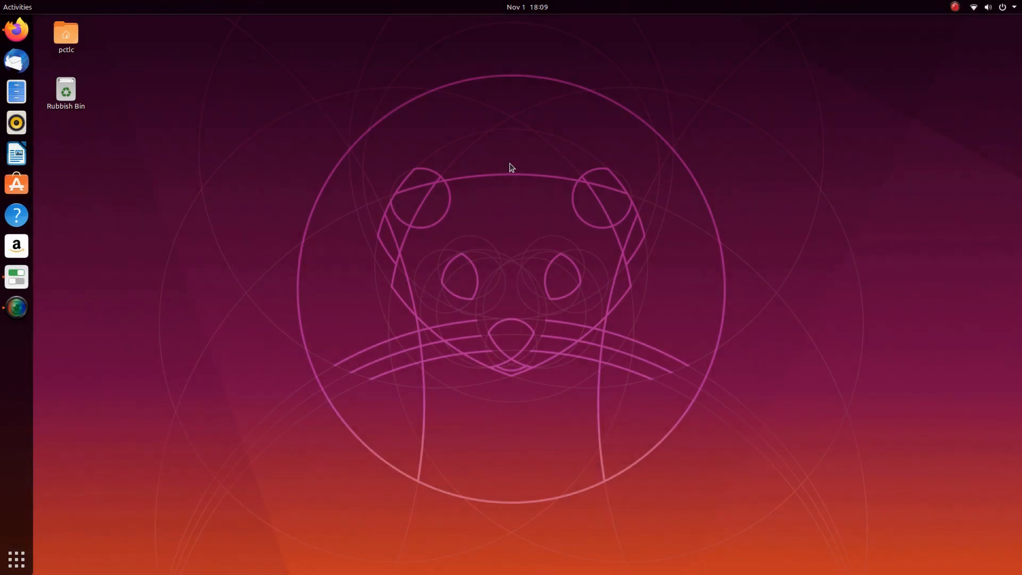
- Save Qogir-win.tar.xz from the Qogir theme page in Firefox, then open Files
left_click(16, 30)
left_click(86, 44)
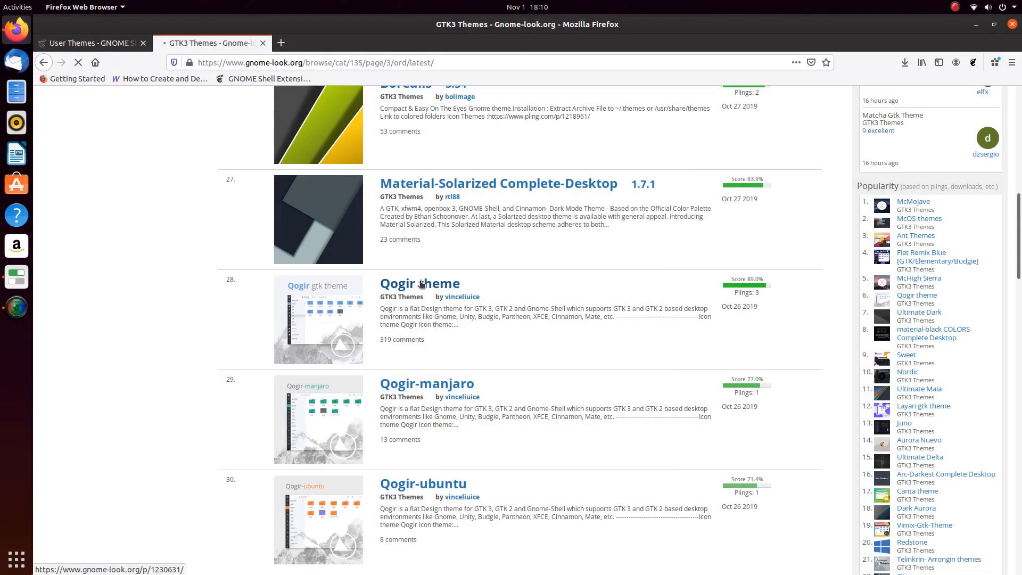
left_click(421, 283)
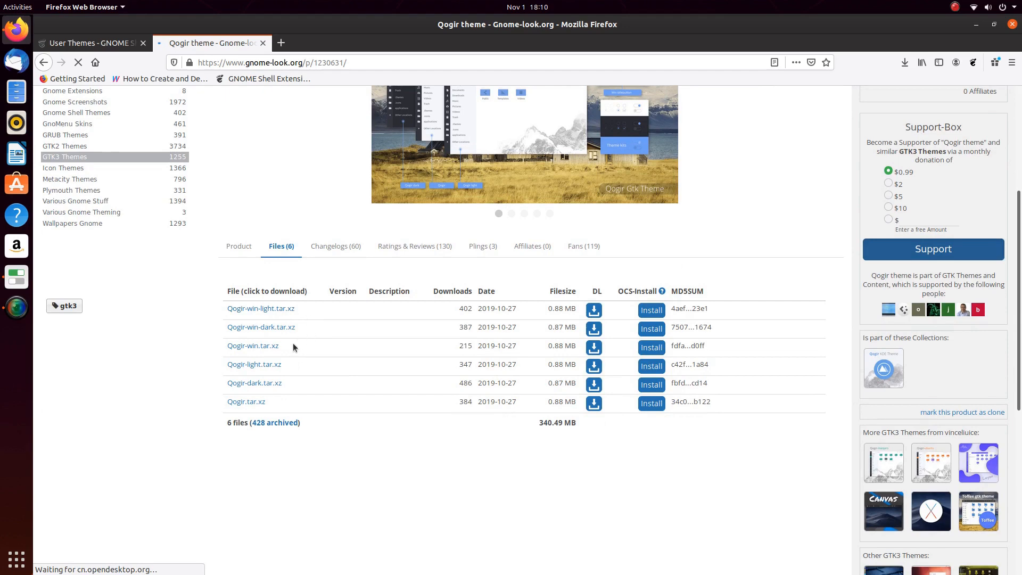
left_click(256, 328)
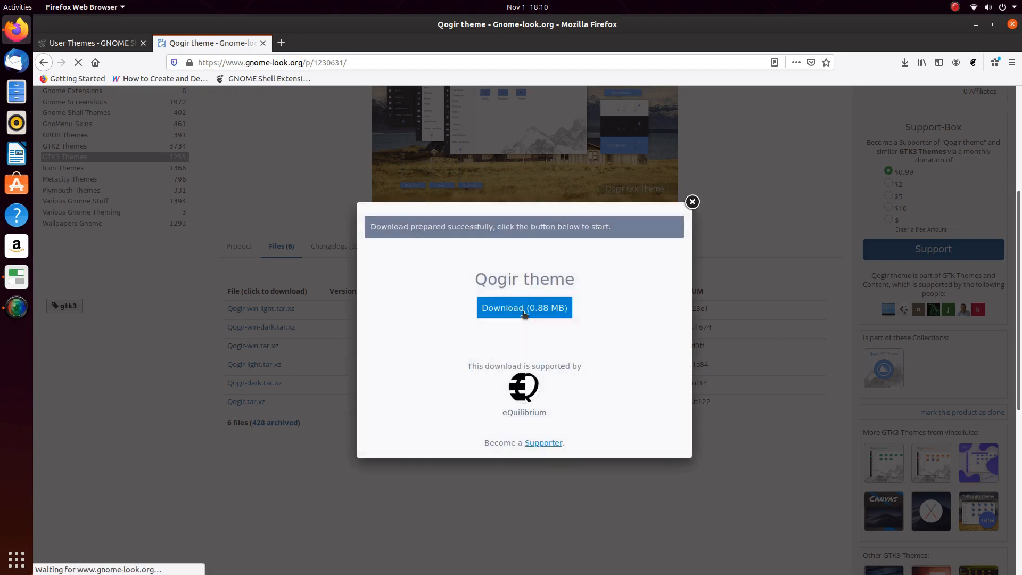
left_click(523, 311)
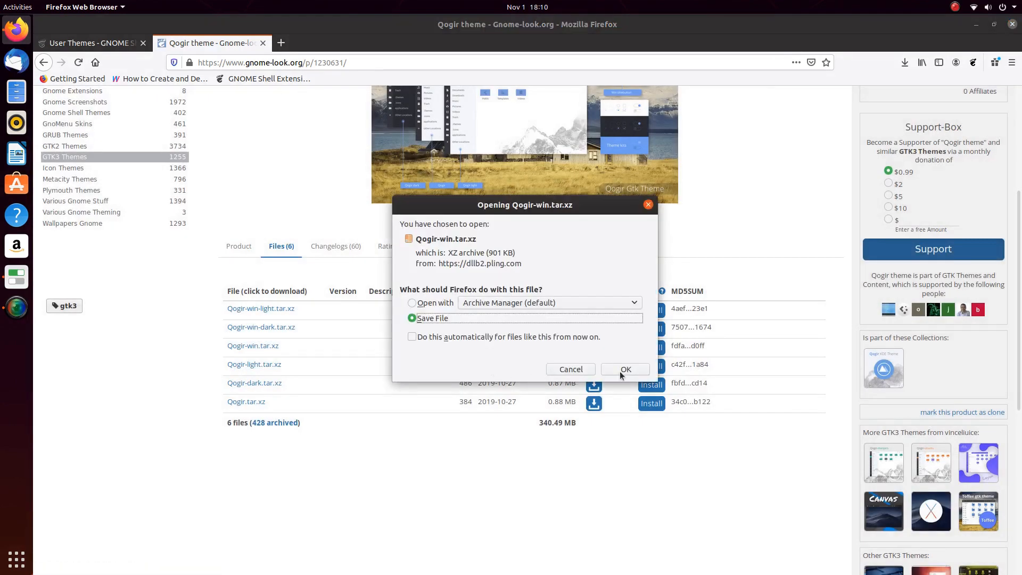
left_click(621, 370)
left_click(17, 91)
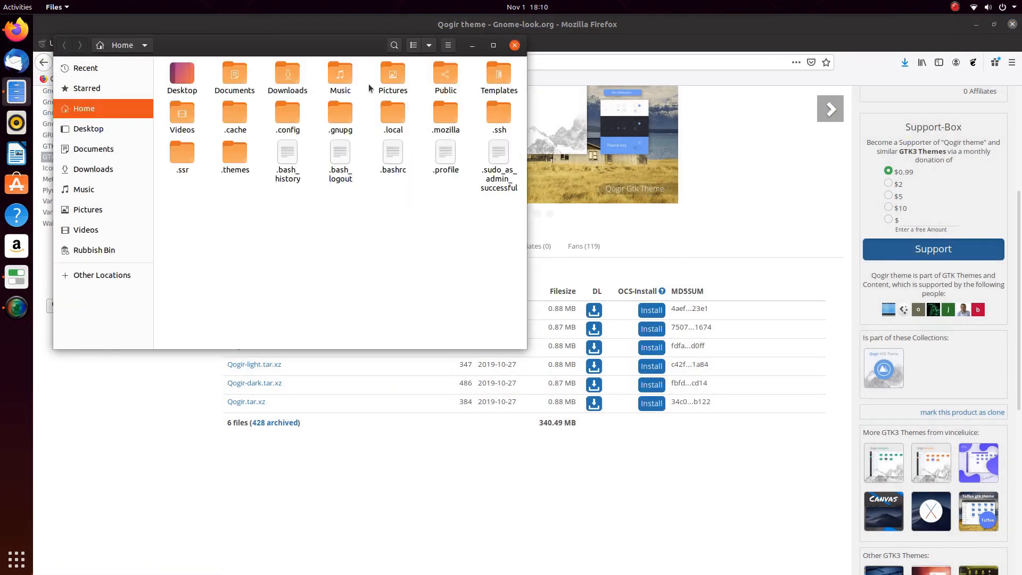
- Move Qogir-win.tar.xz from Downloads into the hidden .themes folder
double_click(290, 76)
right_click(192, 80)
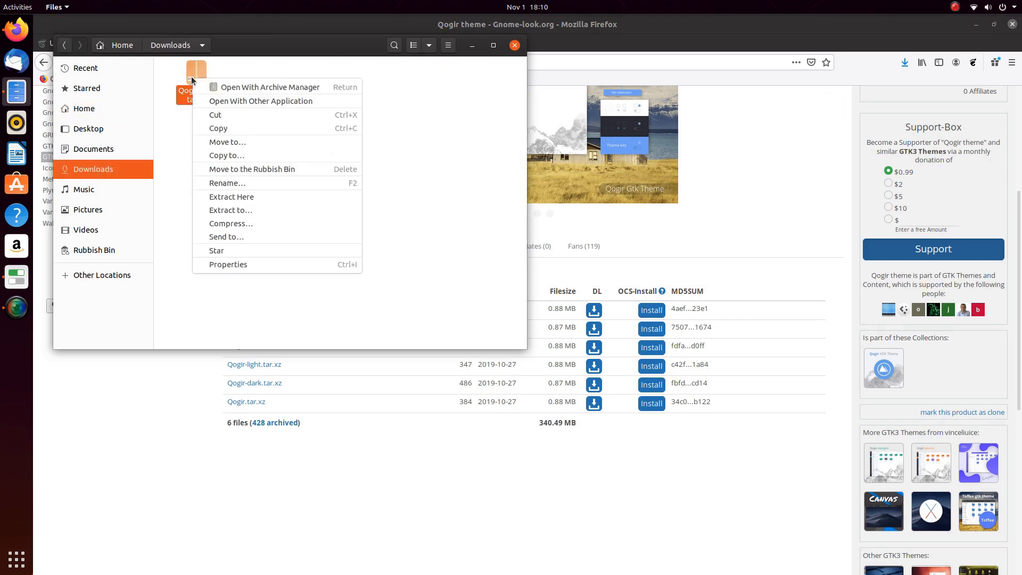
left_click(217, 115)
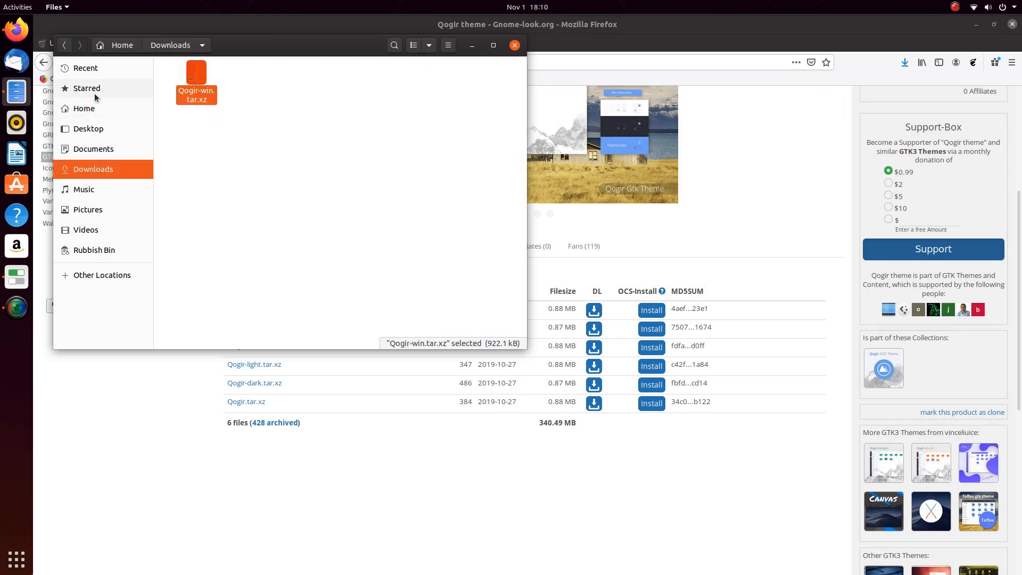
left_click(90, 110)
double_click(234, 155)
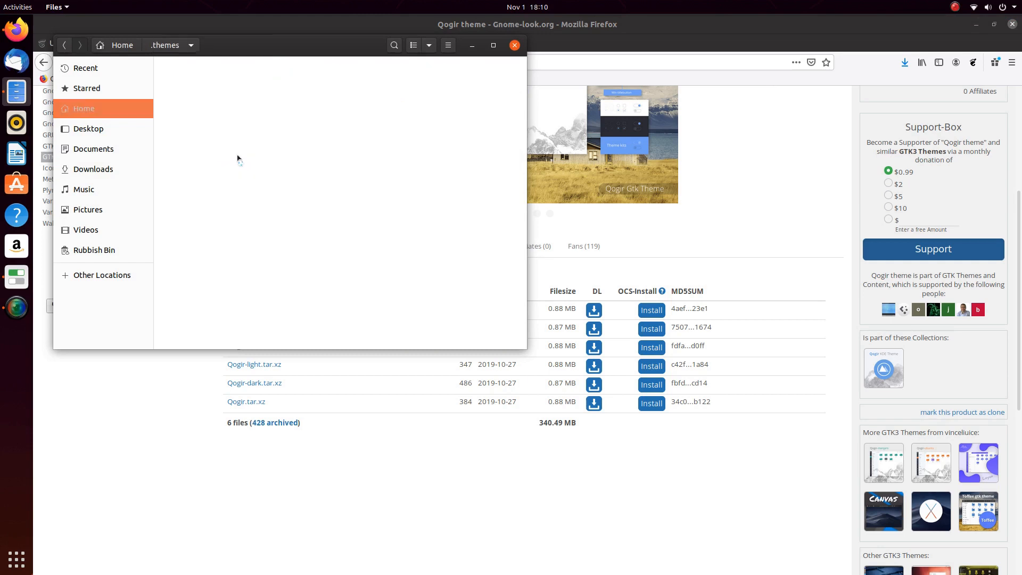
right_click(336, 161)
left_click(363, 184)
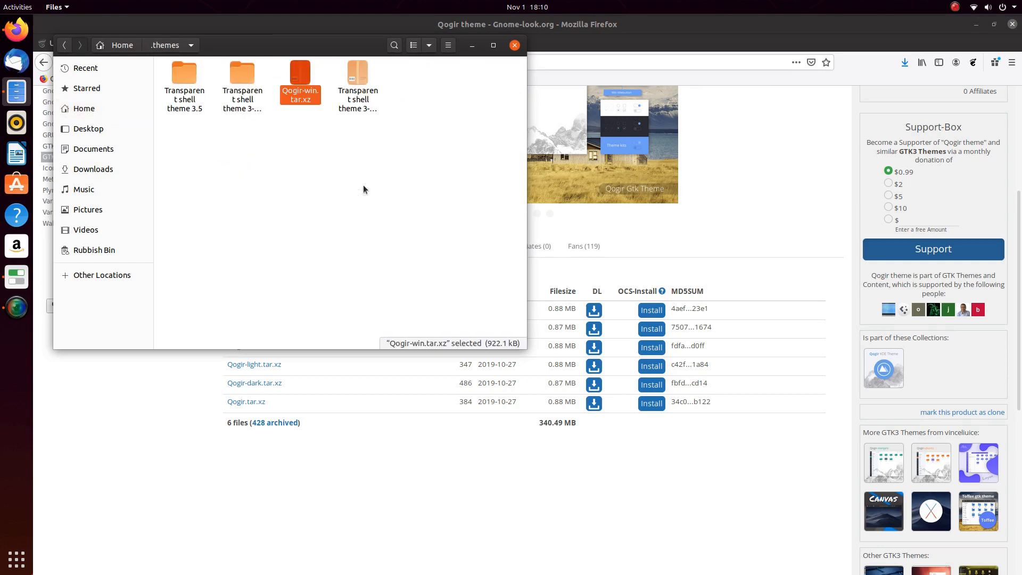
- Extract the archive in .themes, check the Qogir-win folder, and close Files
right_click(301, 70)
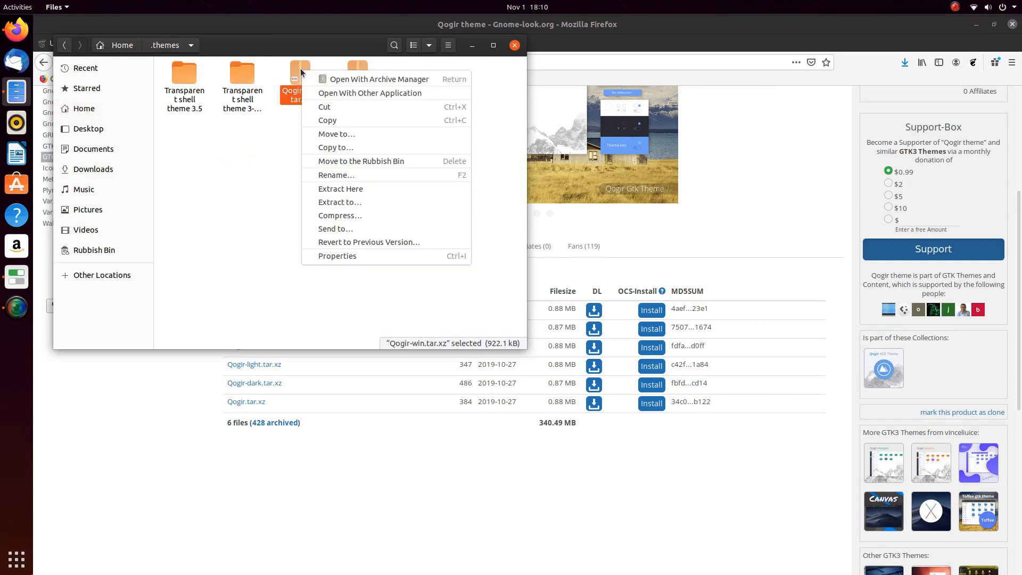
left_click(338, 190)
double_click(182, 75)
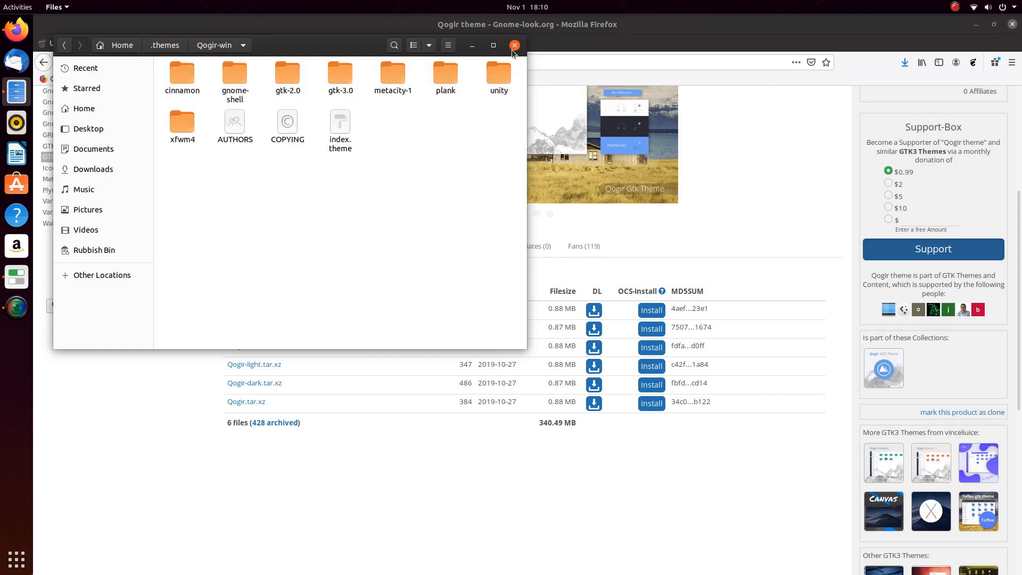
left_click(166, 46)
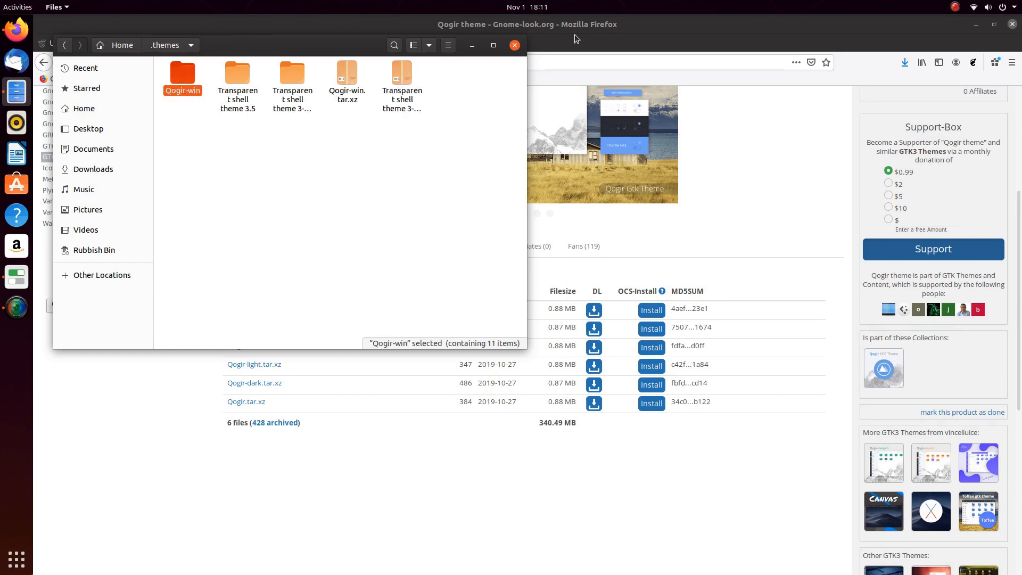
left_click(515, 46)
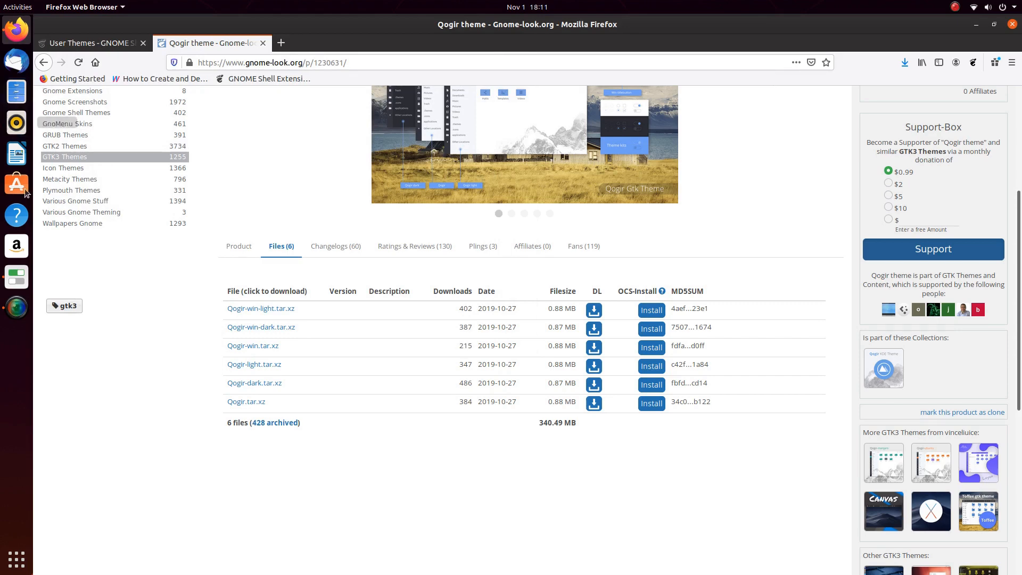
- In Tweaks' Appearance section, set the Applications theme to Qogir-win and close Tweaks
left_click(17, 277)
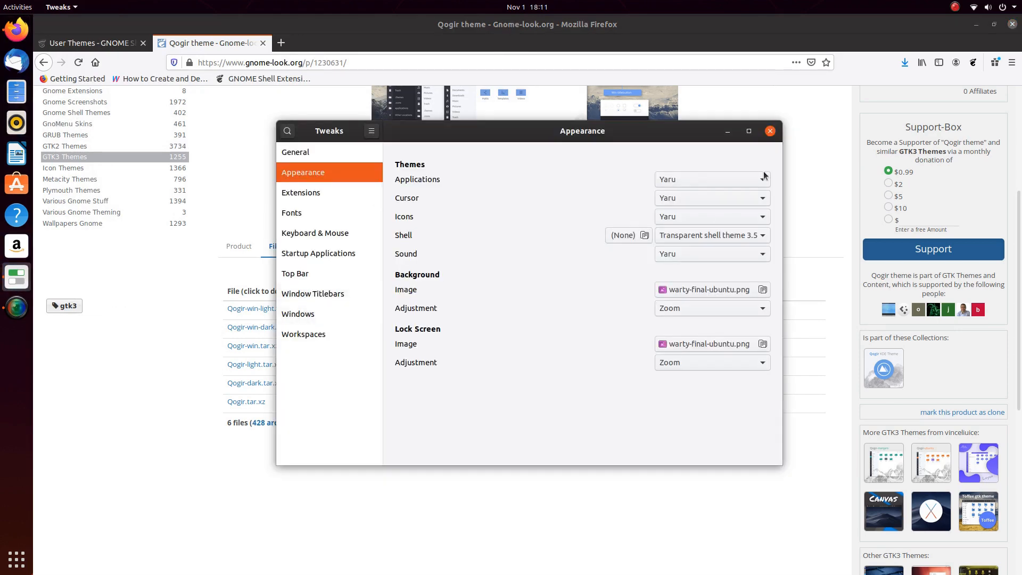
left_click(770, 131)
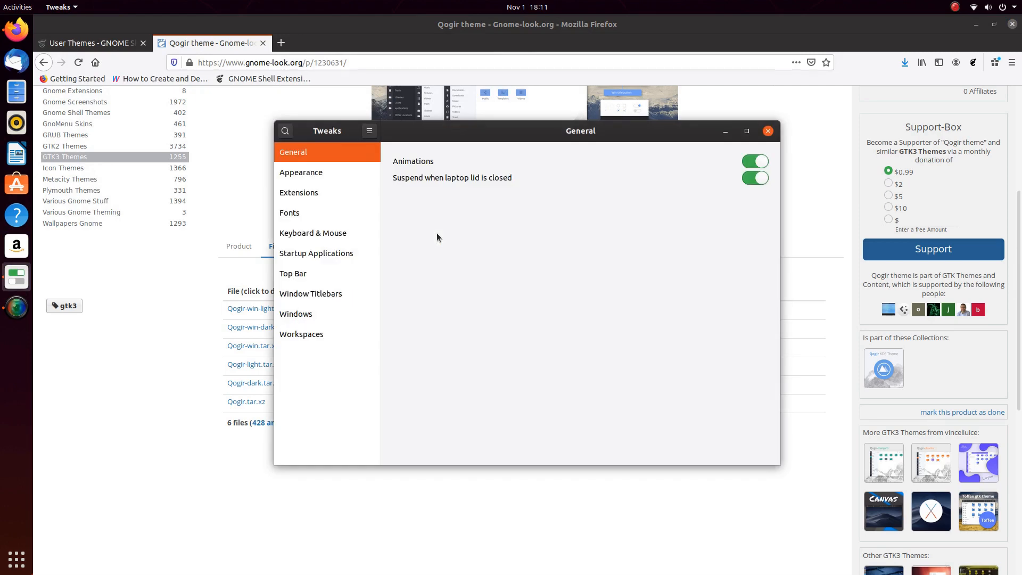
left_click(300, 175)
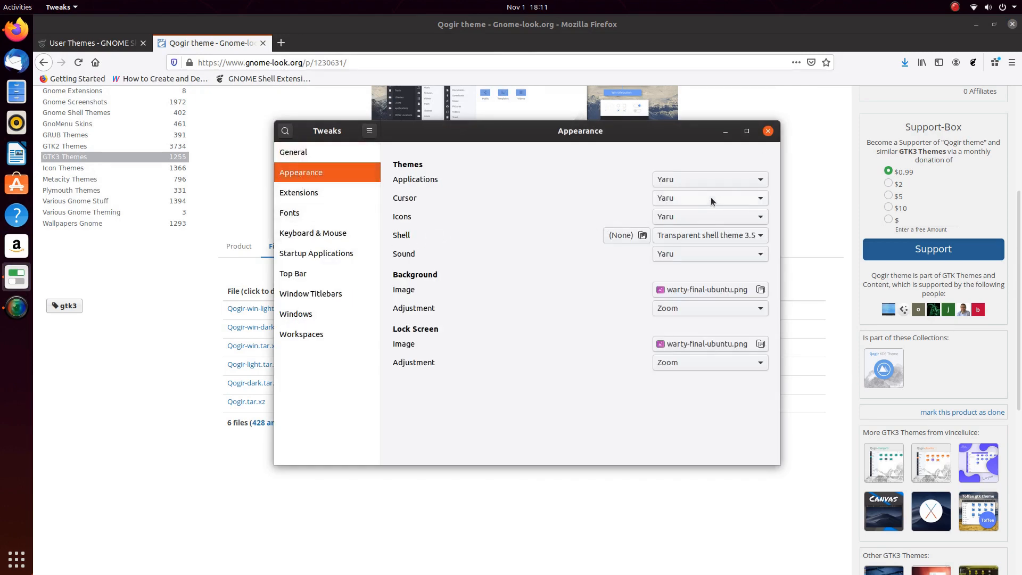
left_click(743, 177)
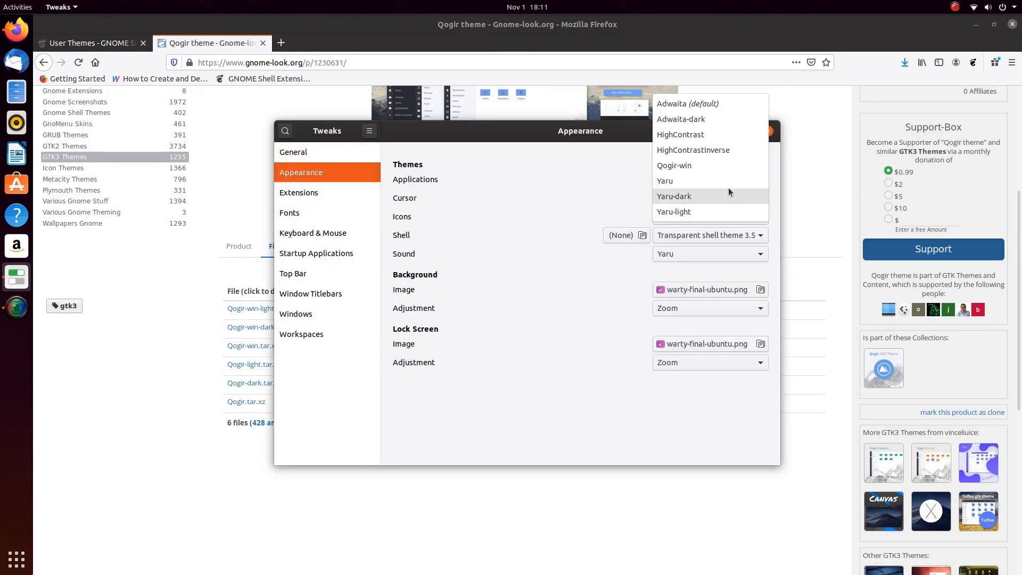
left_click(695, 166)
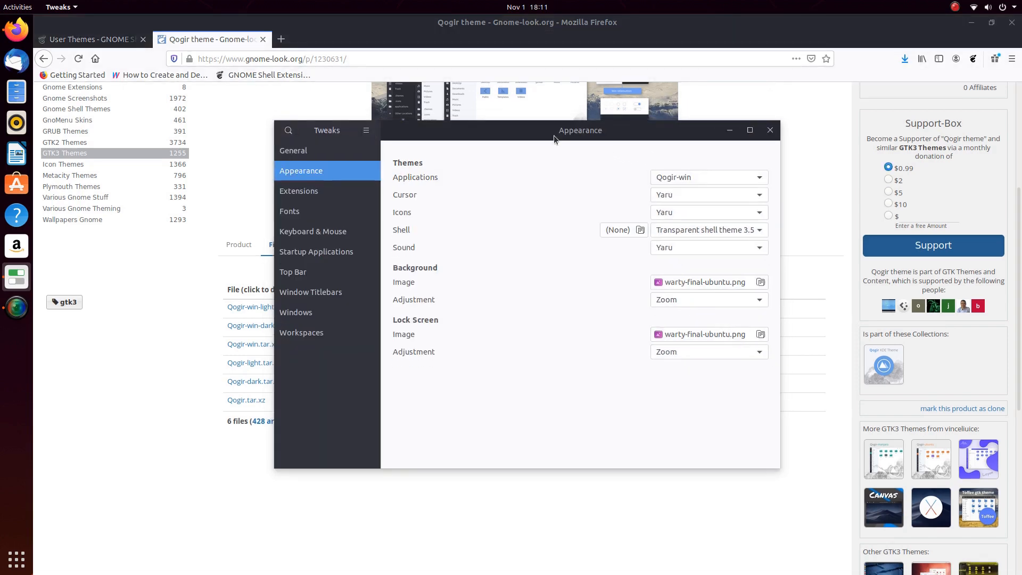
left_click_drag(553, 135, 510, 134)
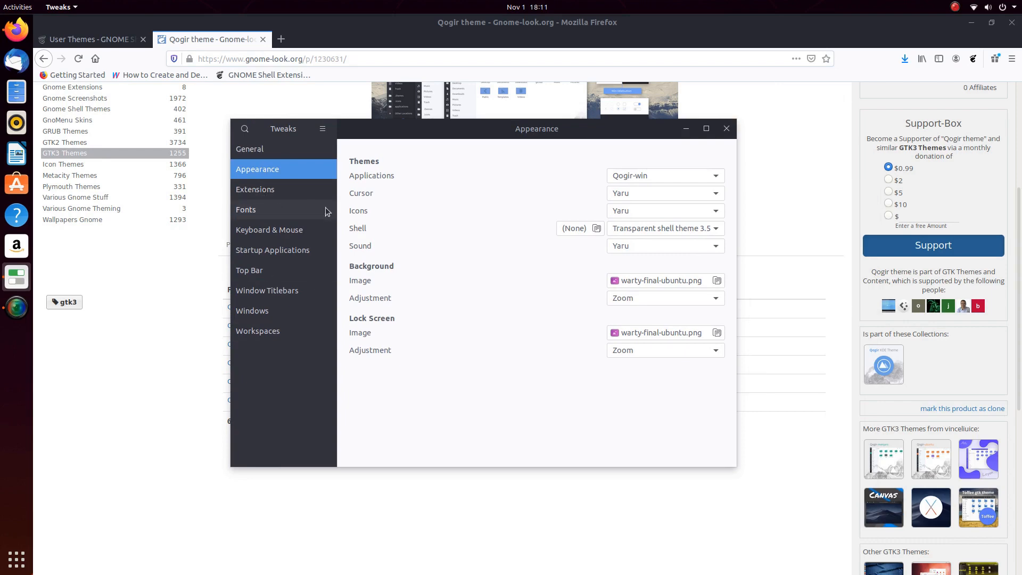
left_click(720, 132)
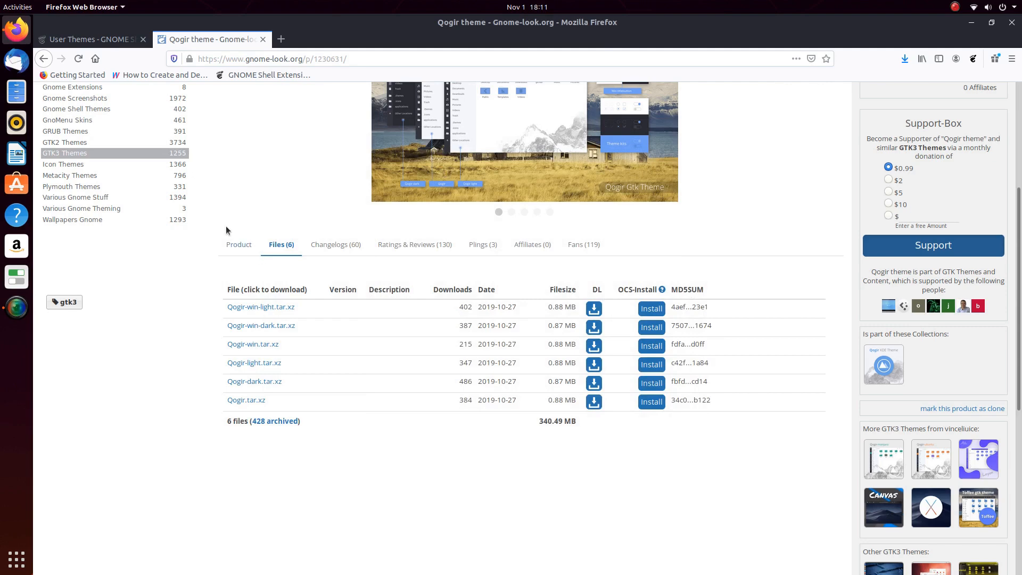
- Search the extensions list for 'dash to panel' and open the Dash to Panel page
left_click(94, 41)
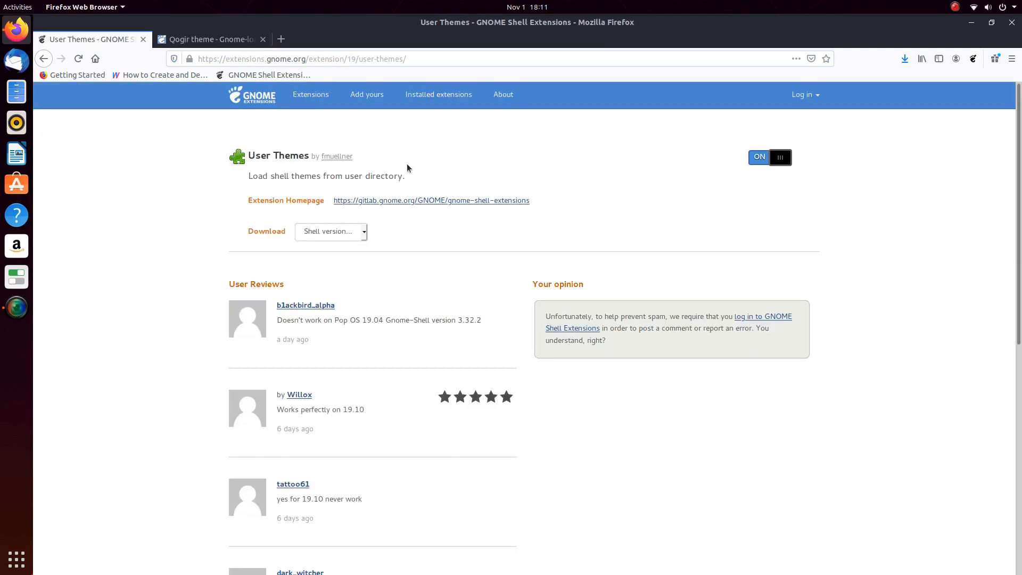
left_click(43, 59)
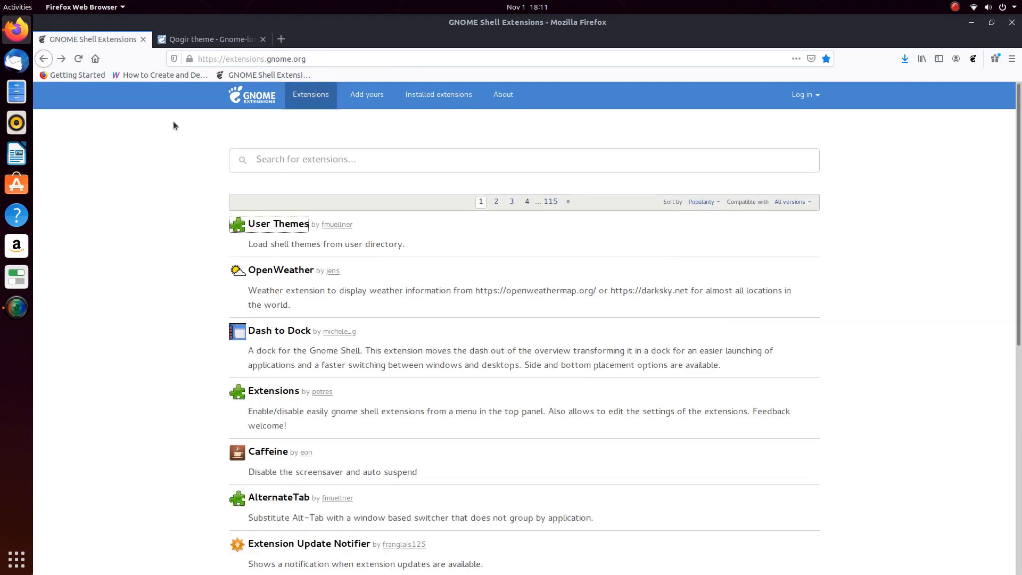
left_click(325, 159)
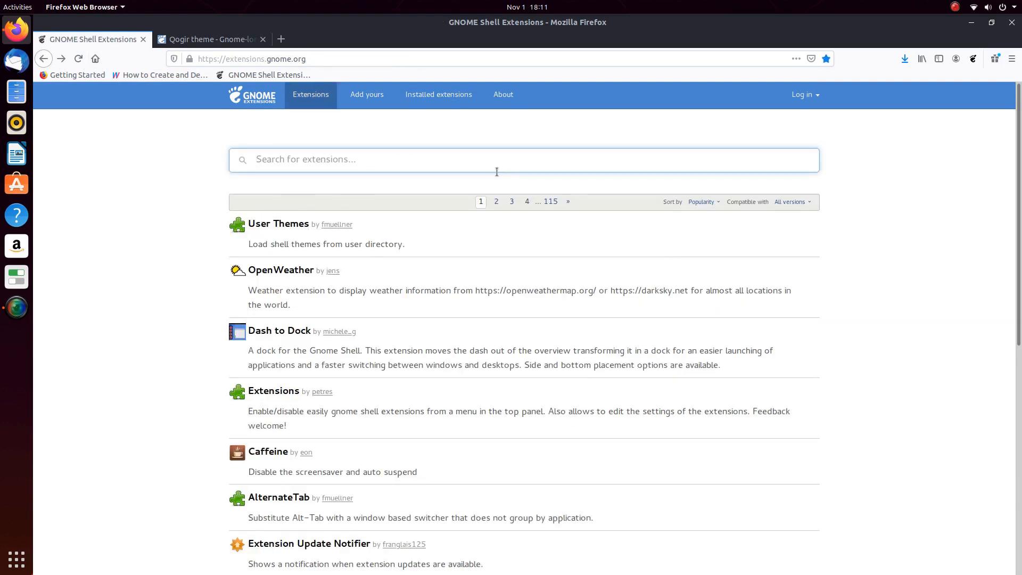
type("dash ")
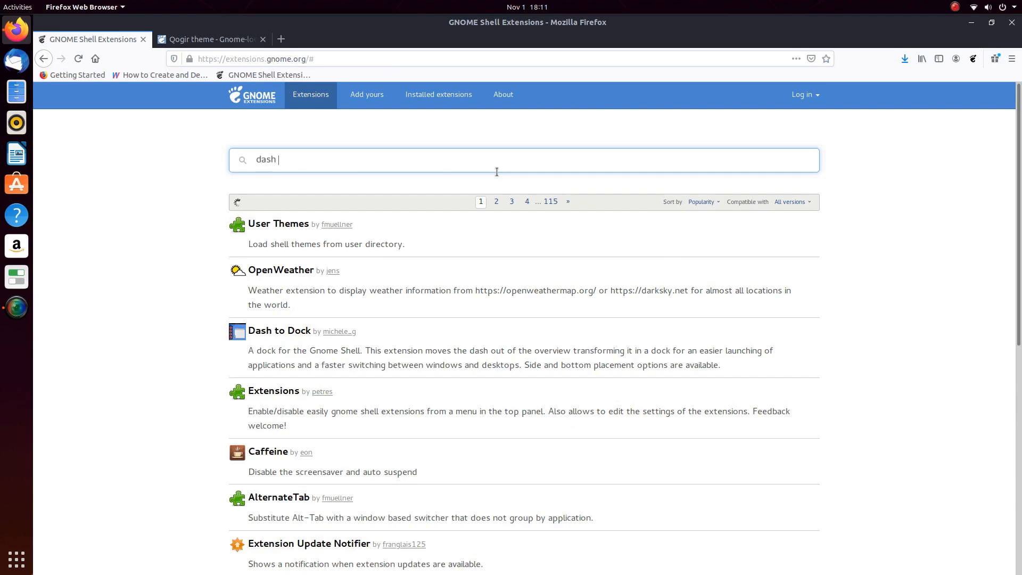
type("to panel")
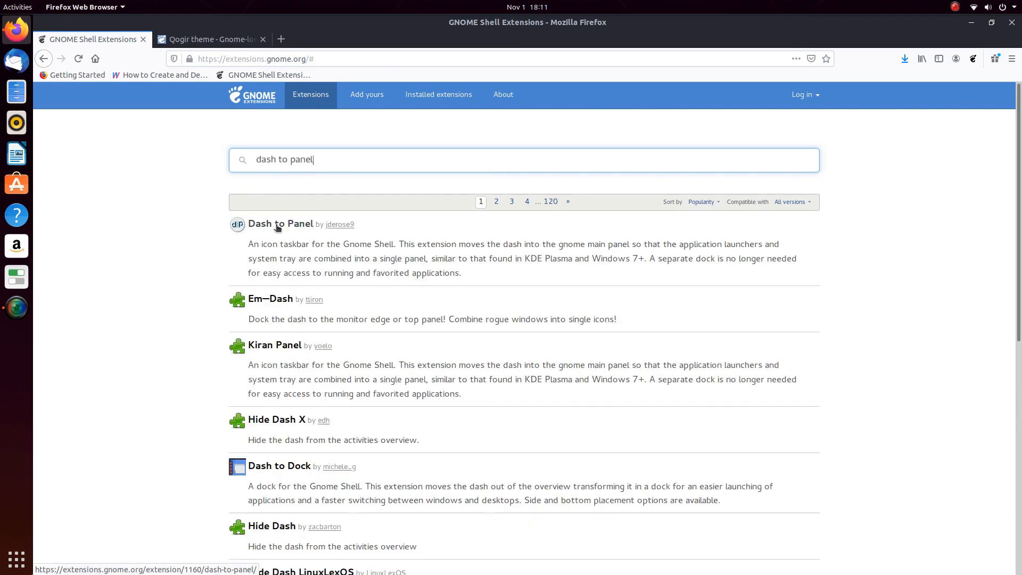
left_click(458, 233)
- Preview the Dash to Panel screenshot, then confirm installing the extension
left_click(333, 174)
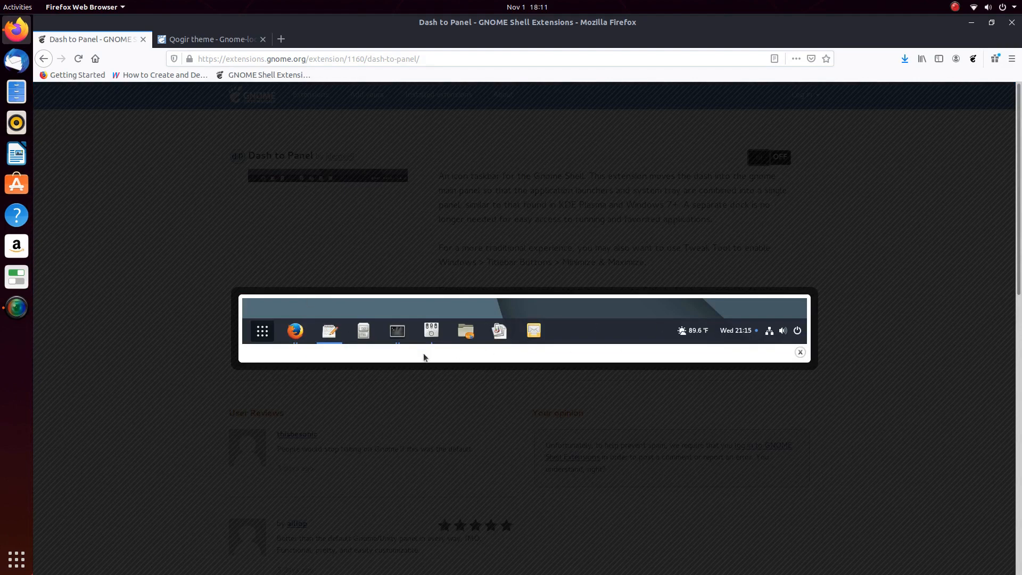
left_click(799, 352)
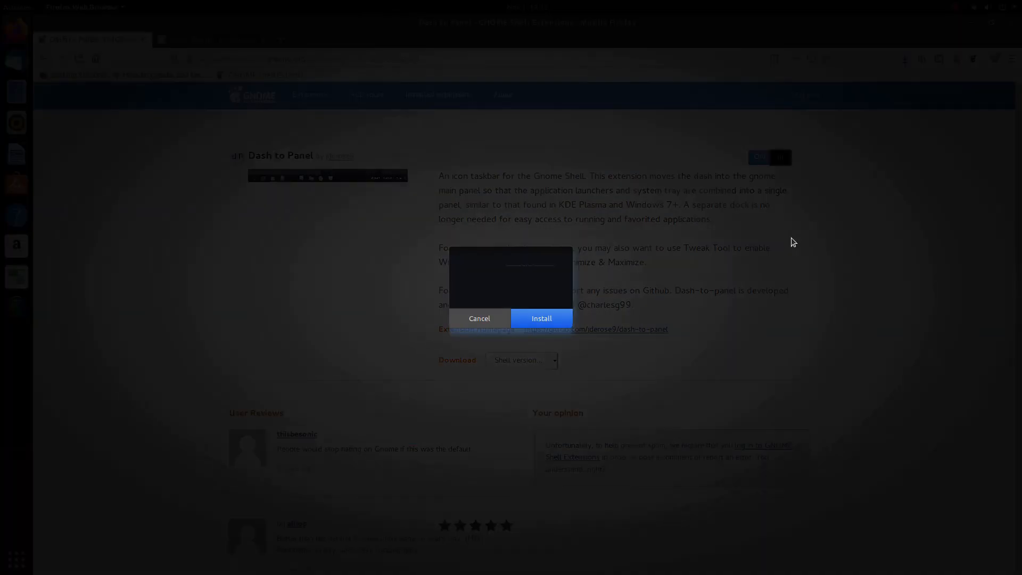
left_click(548, 318)
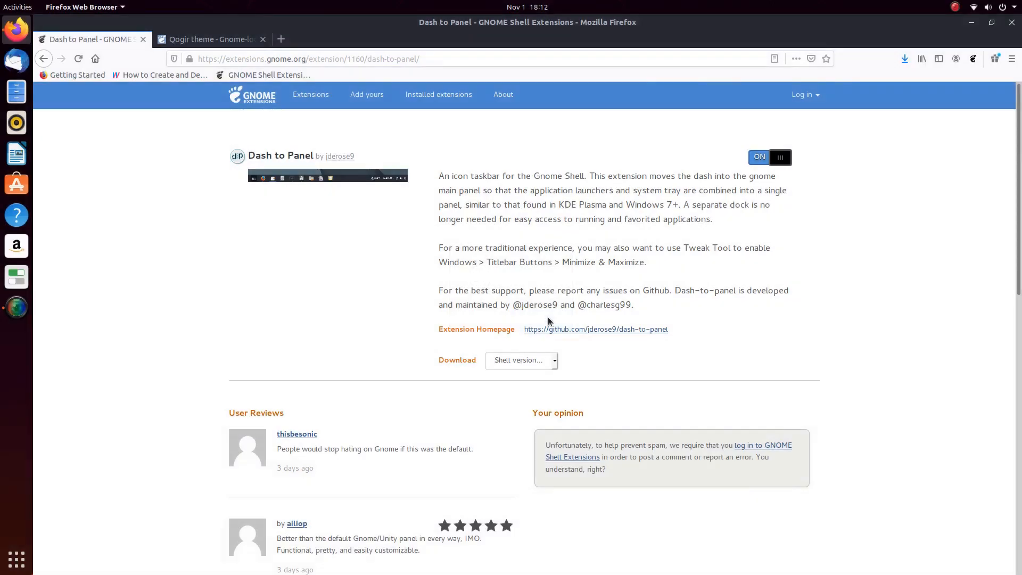
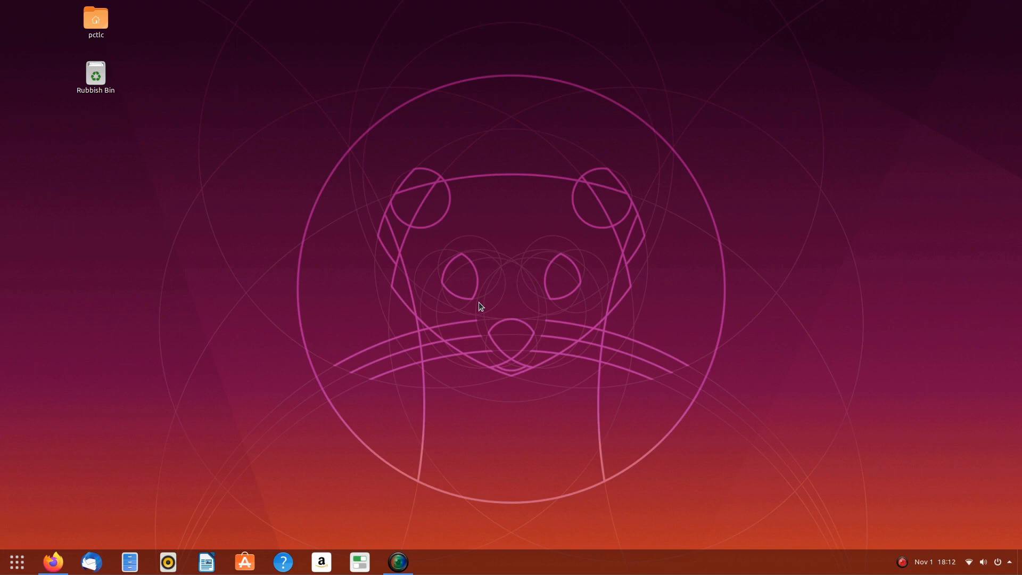
- Find DamaDamas in Gnome-look's Icon Themes and save its 0.7.zip release
left_click(52, 561)
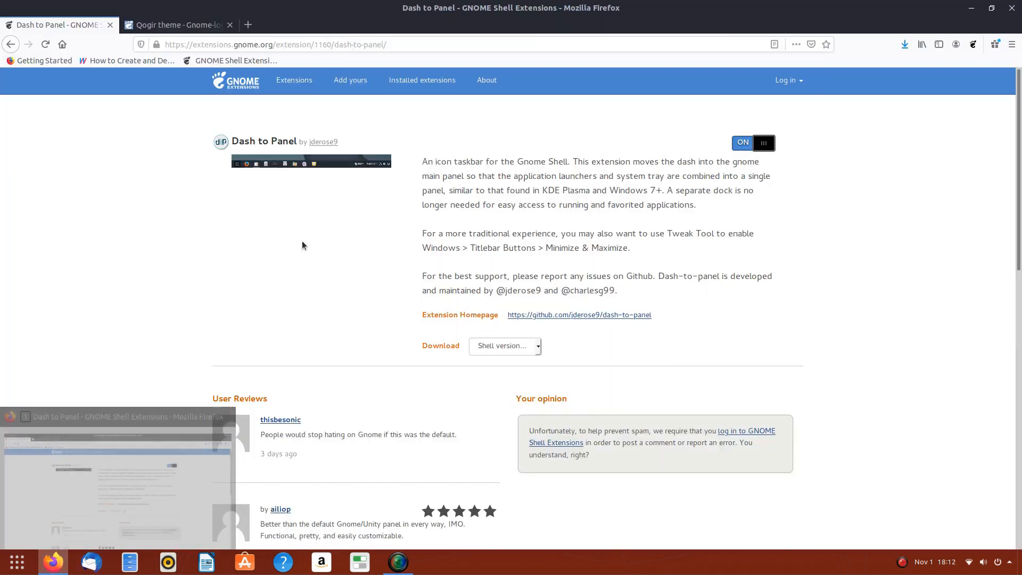
left_click(163, 26)
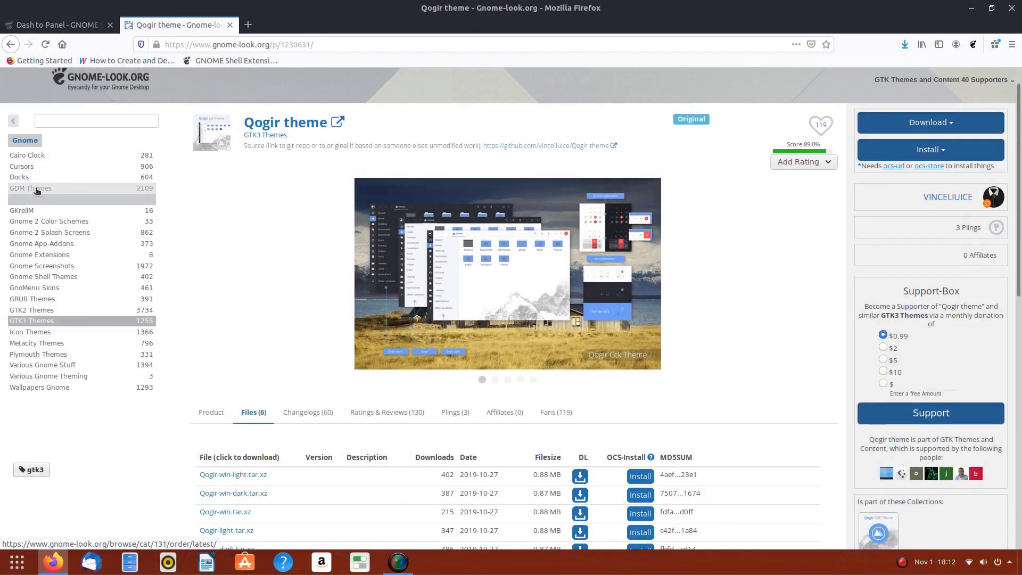
left_click(33, 338)
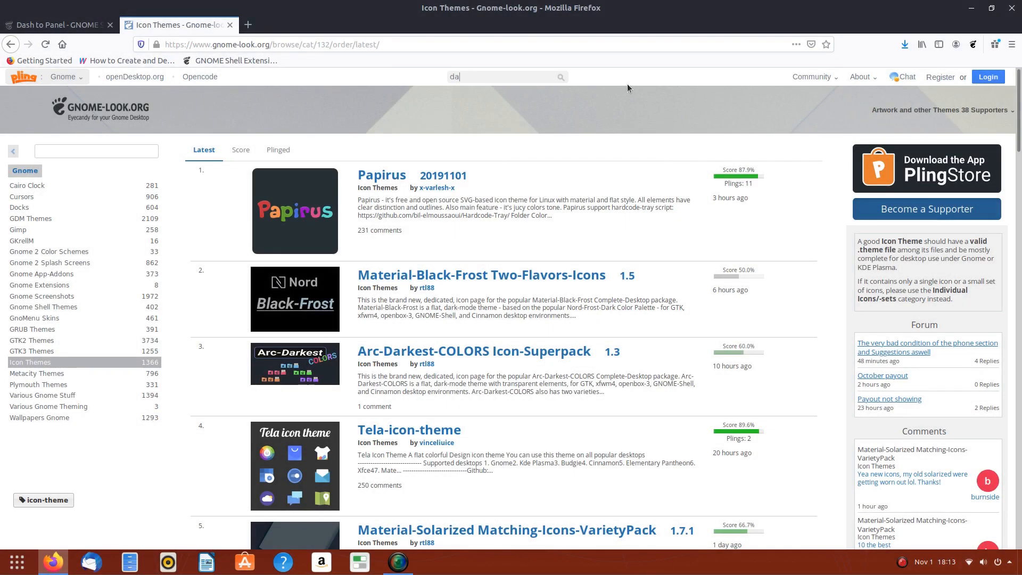
type("madamas")
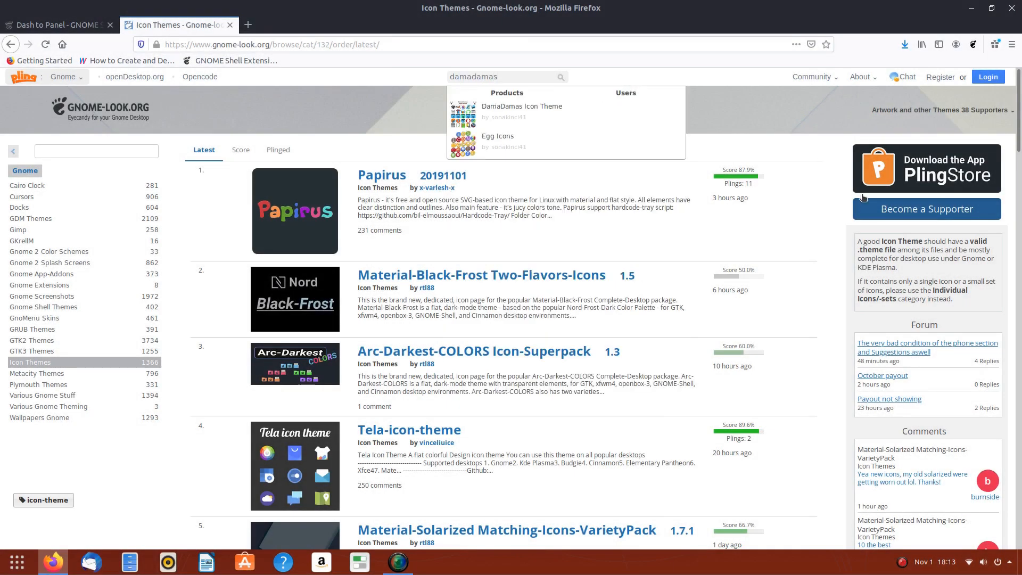
left_click(506, 110)
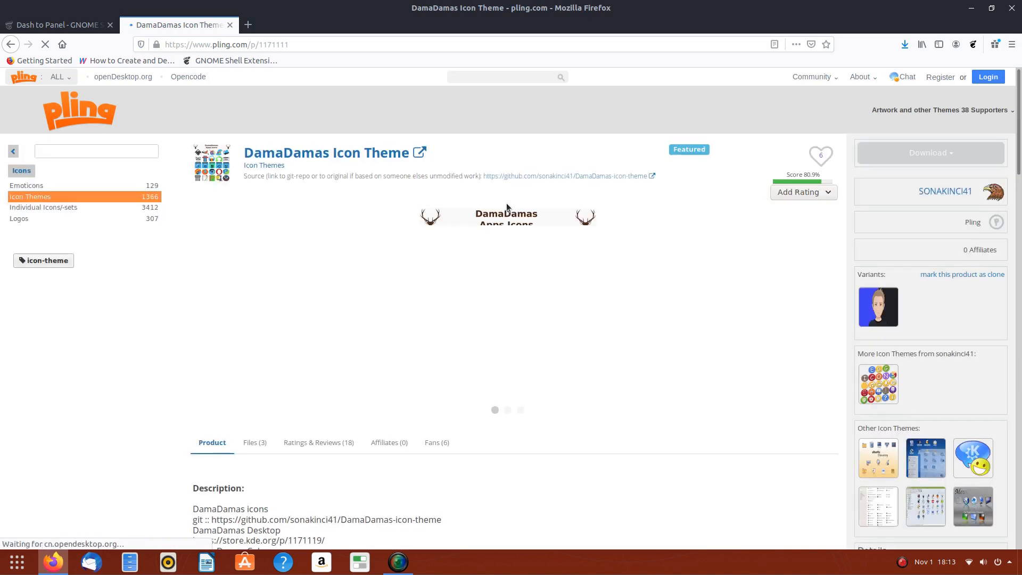
left_click(253, 445)
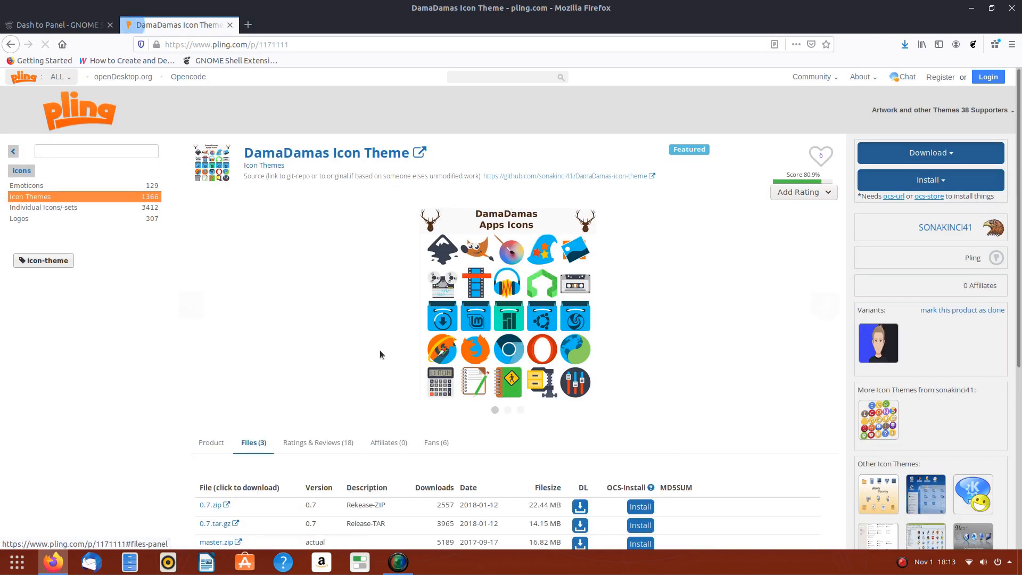
scroll(309, 324, "down", 5)
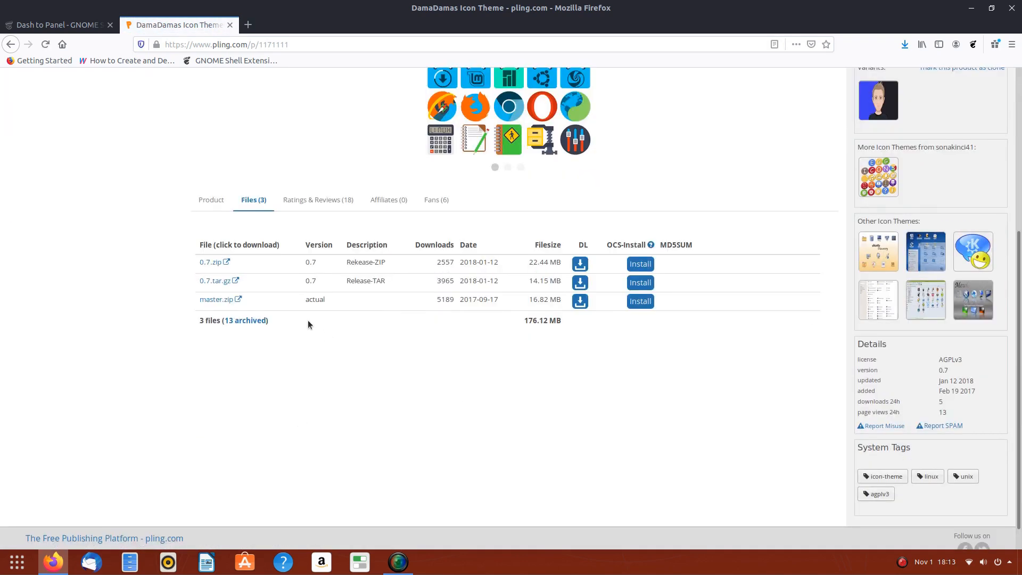
left_click(212, 261)
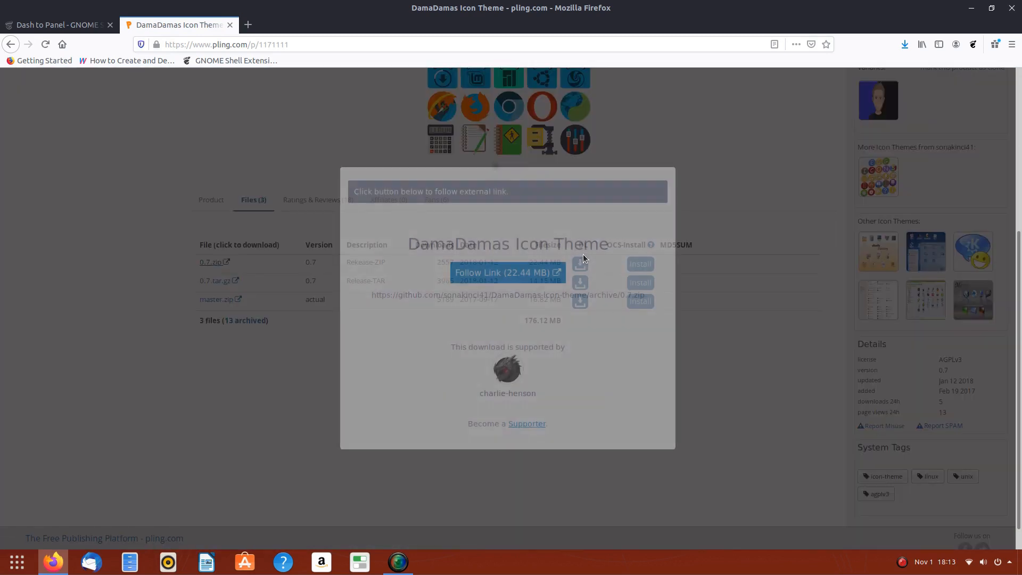
left_click(510, 274)
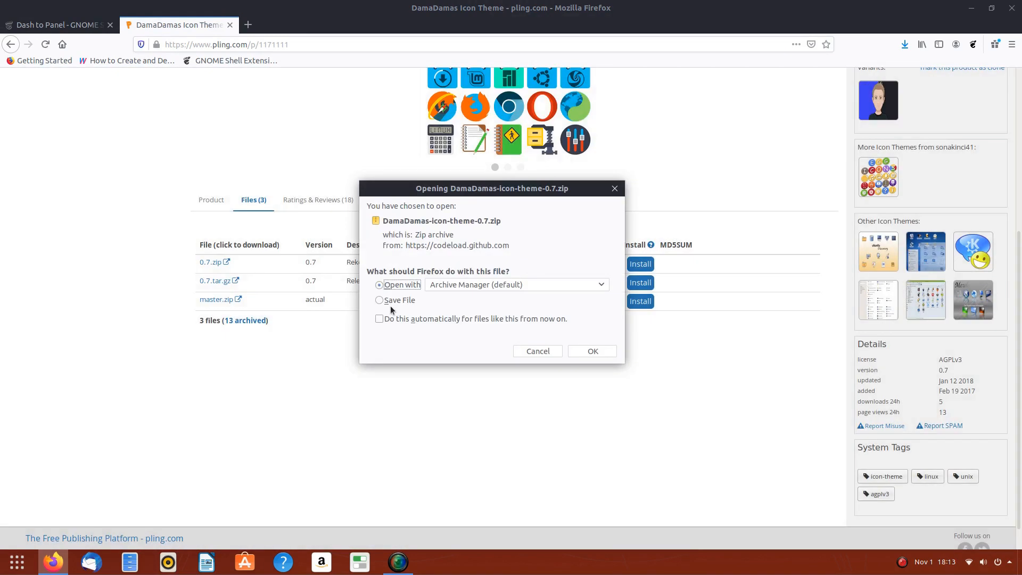
left_click(380, 301)
left_click(590, 349)
- Save the Papirus archive papirus-icon-theme-20191101.tar.xz from its Gnome-look page
key("alt+Left")
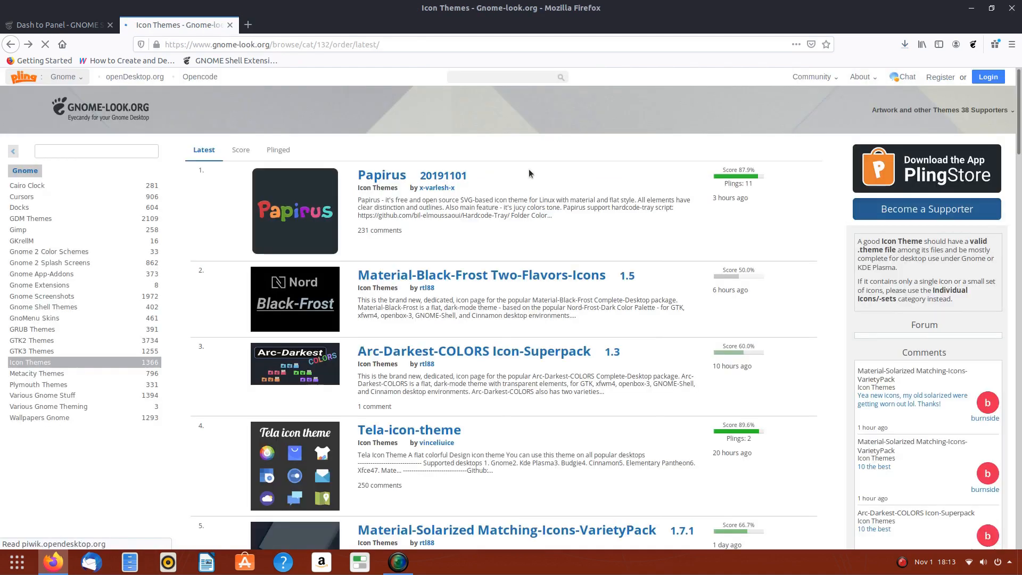
left_click(382, 177)
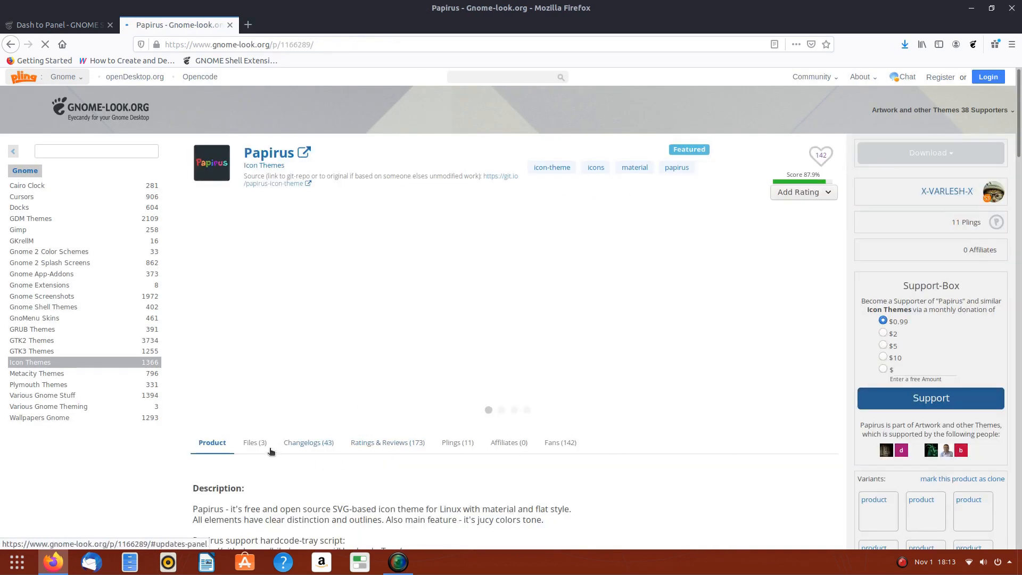
left_click(255, 442)
scroll(255, 292, "down", 4)
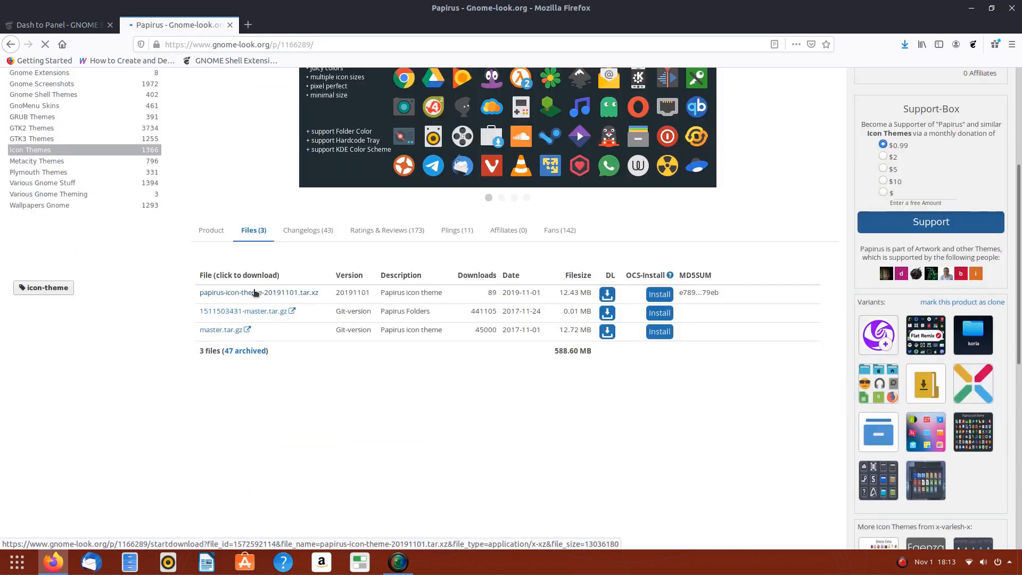
left_click(255, 293)
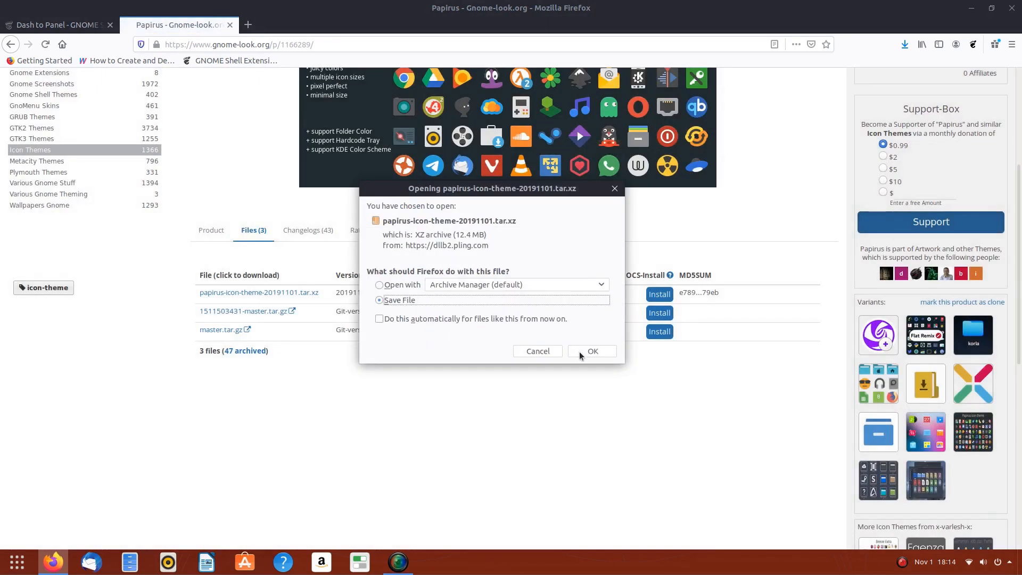
left_click(591, 351)
- Verify both downloads completed in the Downloads panel, then minimize Firefox
key("ctrl+Page_Up")
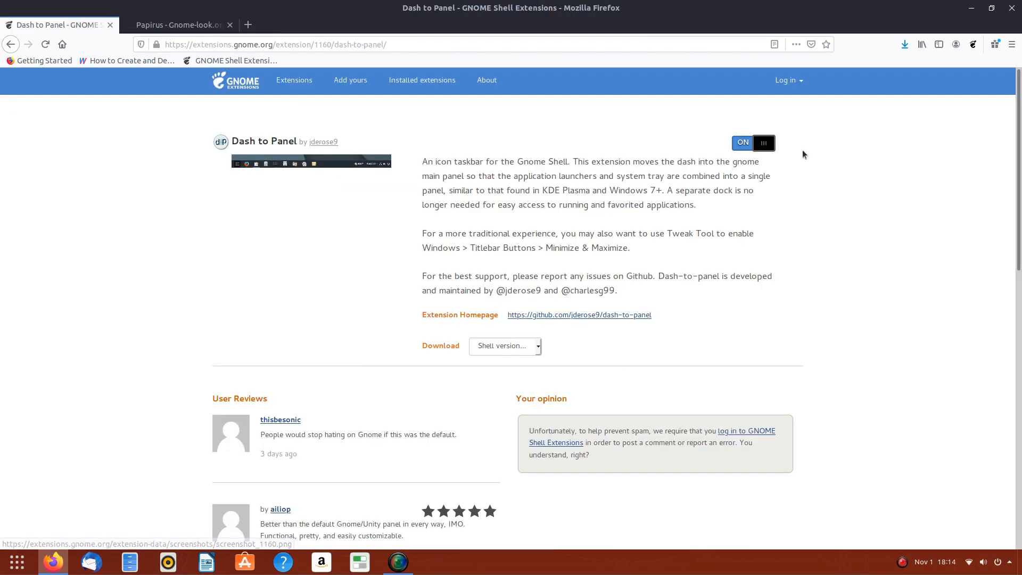
left_click(905, 45)
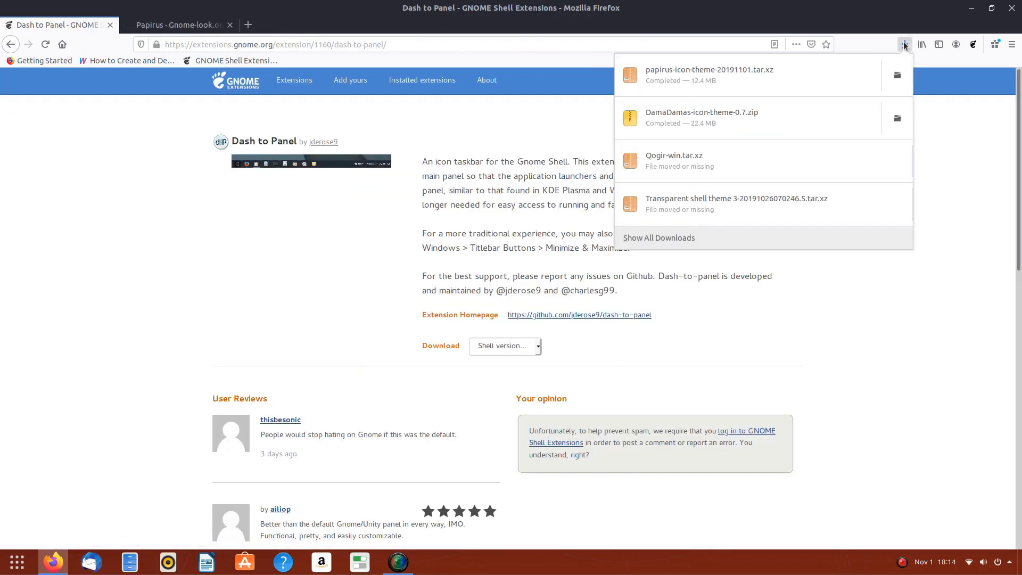
left_click(905, 45)
left_click(971, 8)
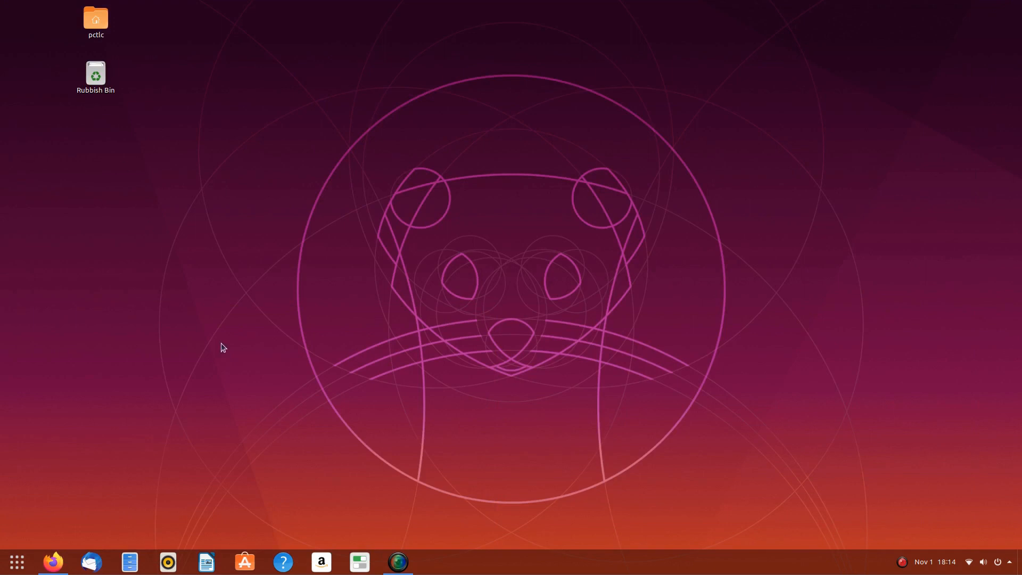
- Cut both downloaded icon archives from the Downloads folder
left_click(129, 563)
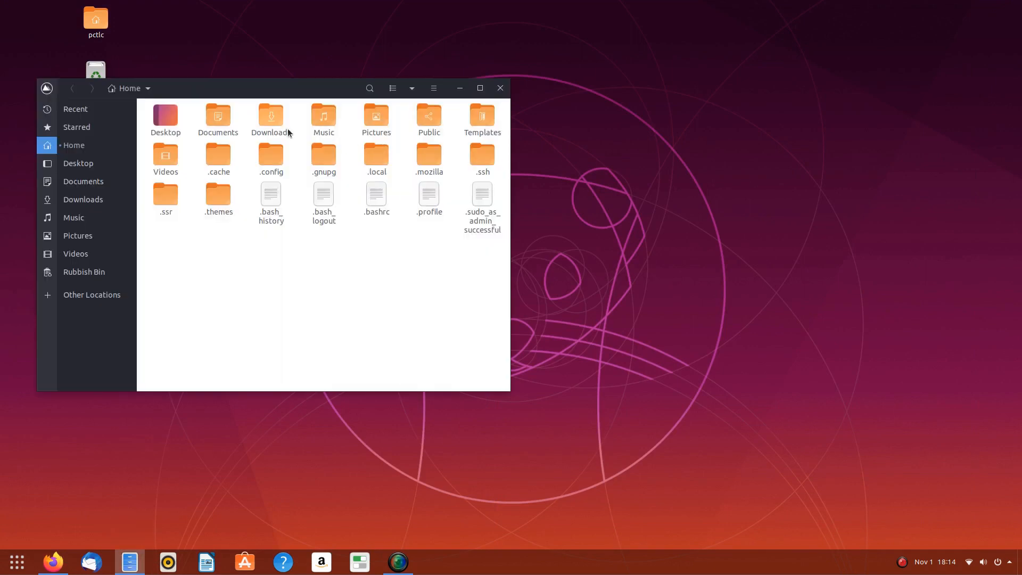
double_click(274, 121)
left_click_drag(276, 181, 160, 109)
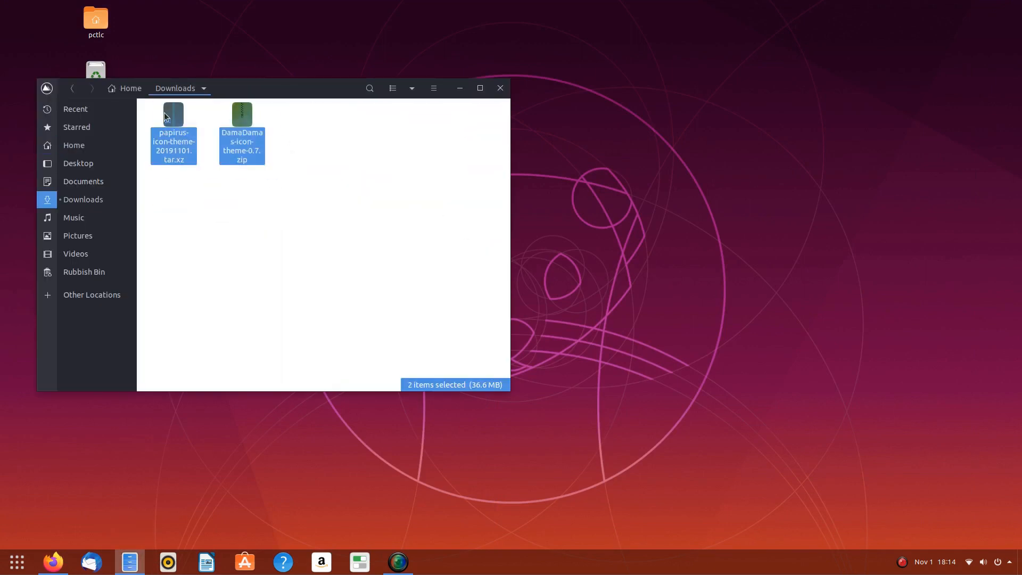
right_click(165, 114)
left_click(190, 190)
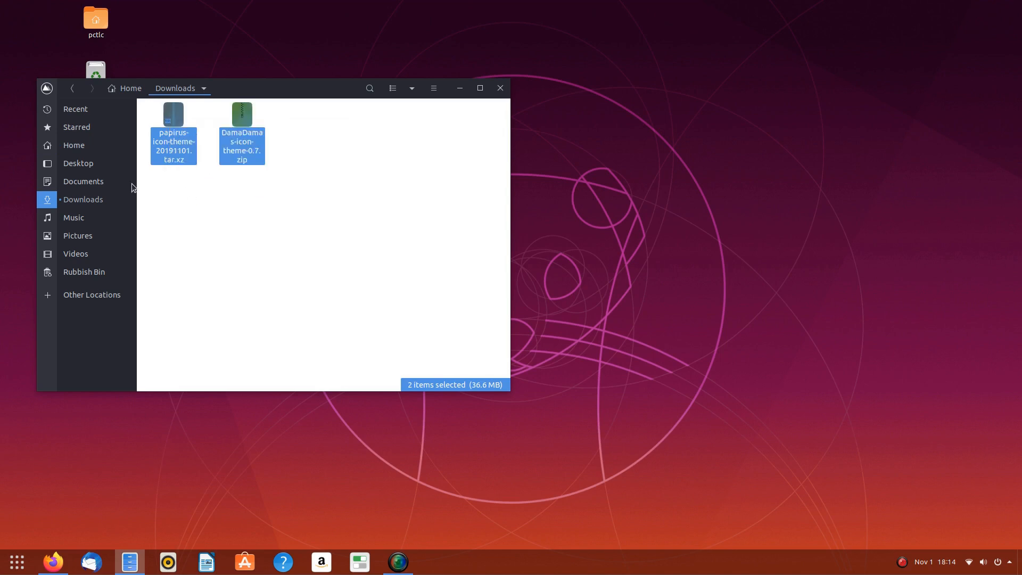
- Create a hidden .icons folder in Home and paste both archives into it
left_click(82, 152)
right_click(311, 263)
left_click(332, 273)
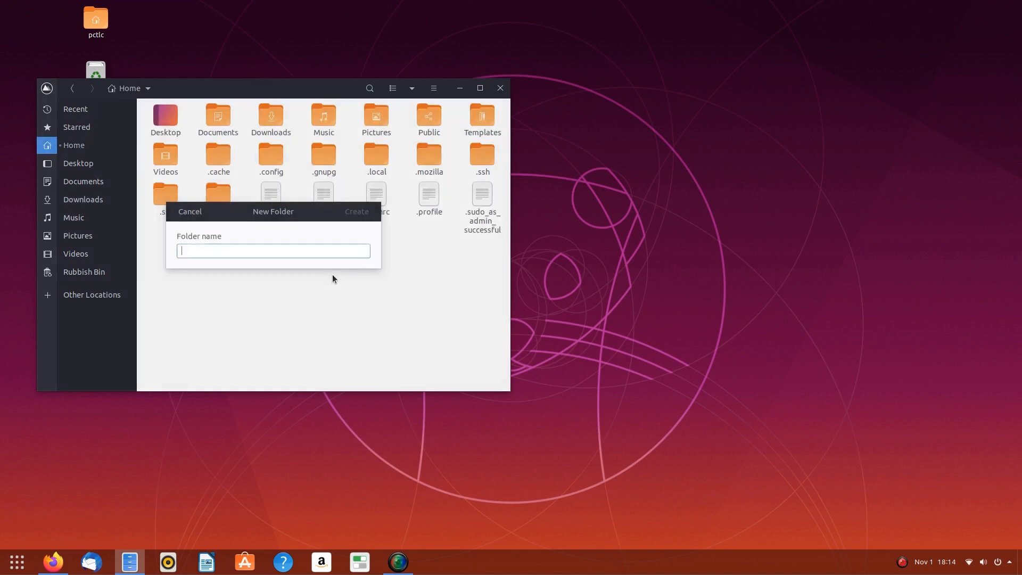
type(".i")
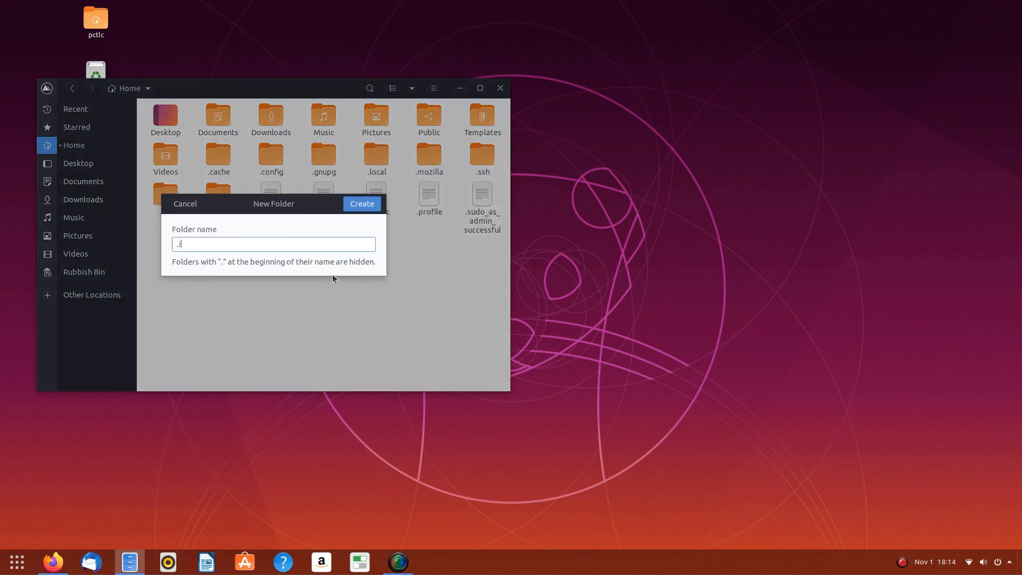
type("cons")
key("Return")
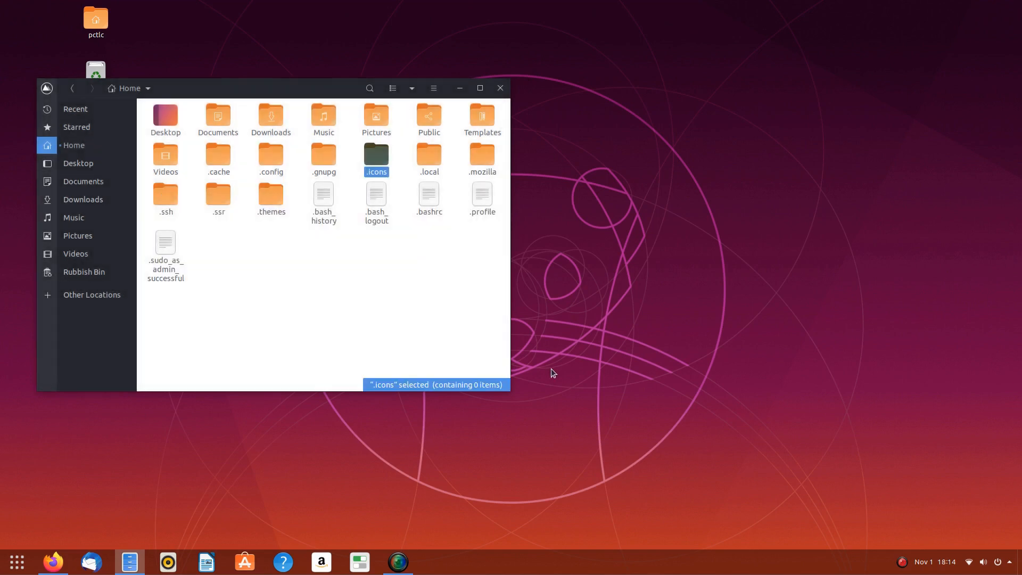
double_click(381, 163)
right_click(279, 175)
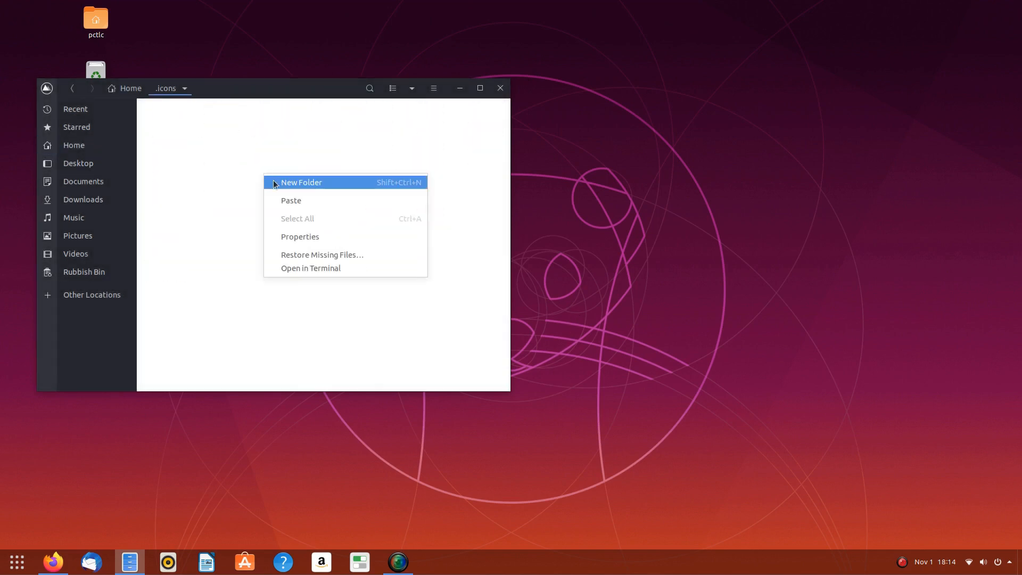
left_click(289, 198)
- Extract both icon archives inside .icons
right_click(165, 144)
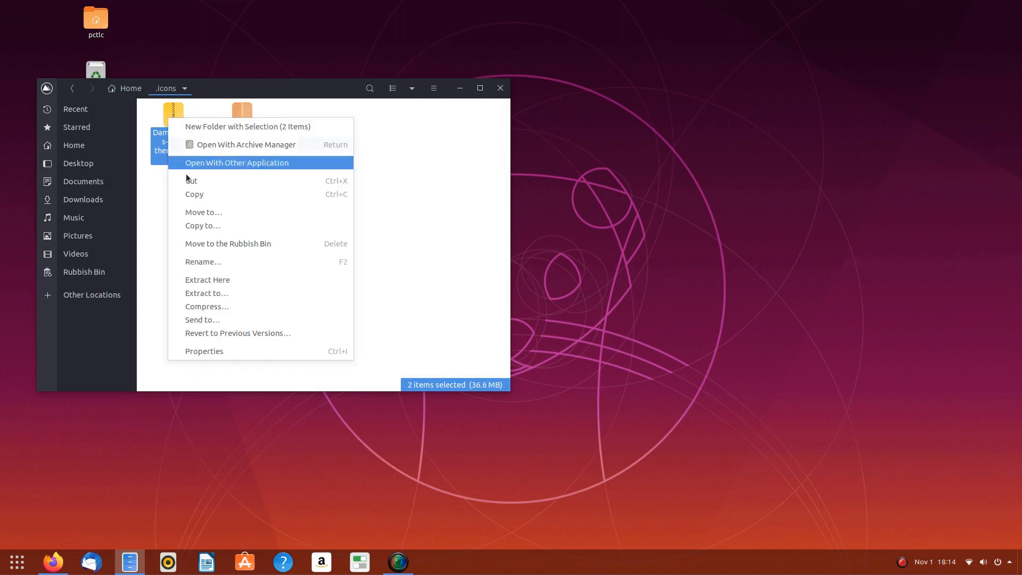
left_click(207, 273)
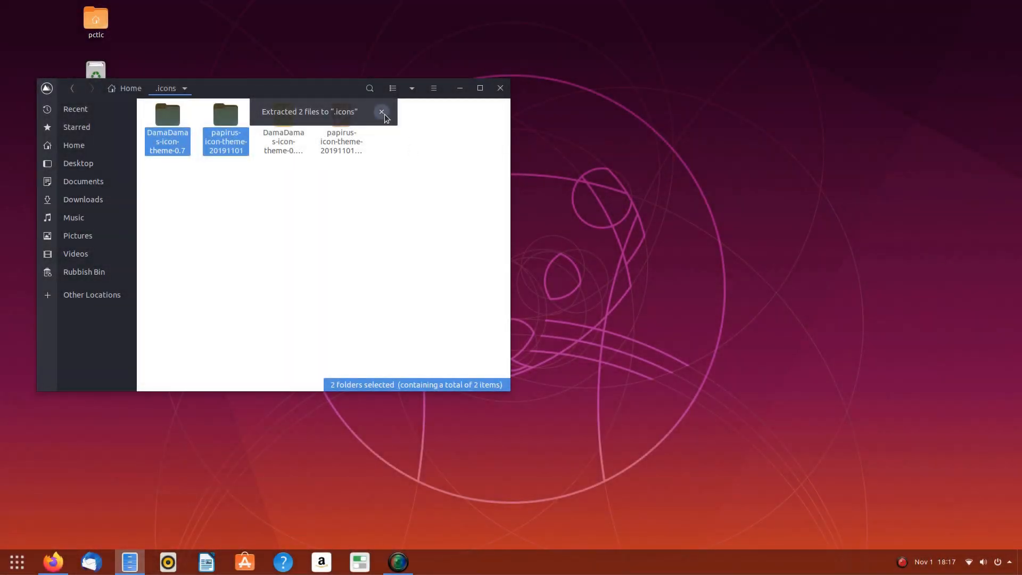
left_click(381, 111)
left_click(301, 204)
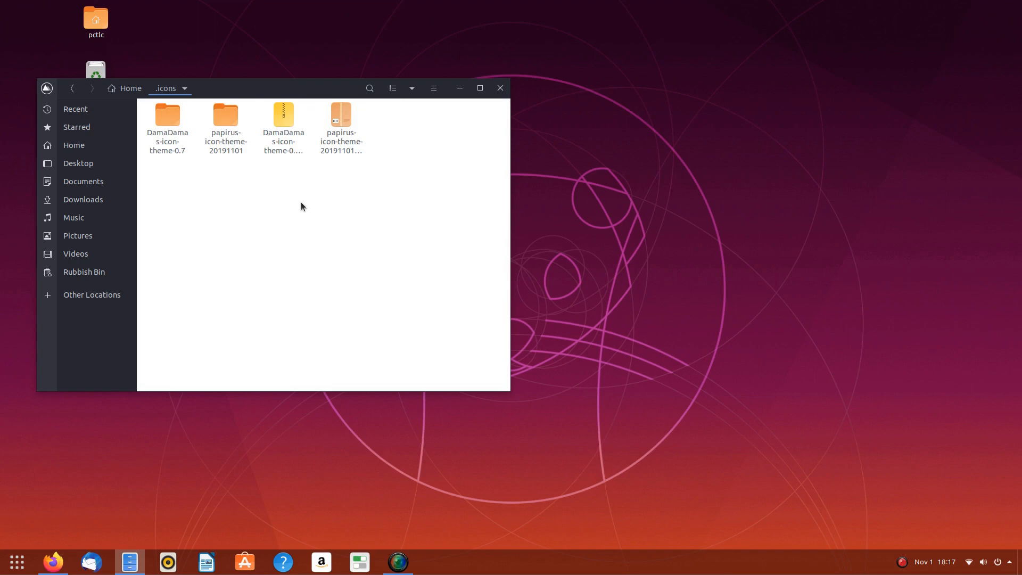
- Move the four Papirus variant folders up into .icons and close Files
double_click(222, 111)
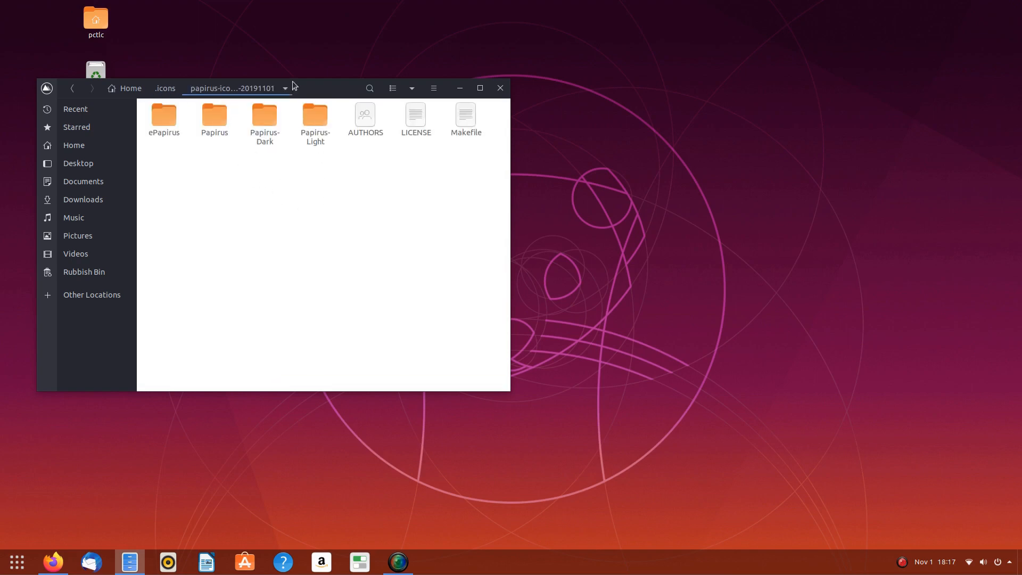
left_click_drag(323, 166, 147, 103)
right_click(158, 114)
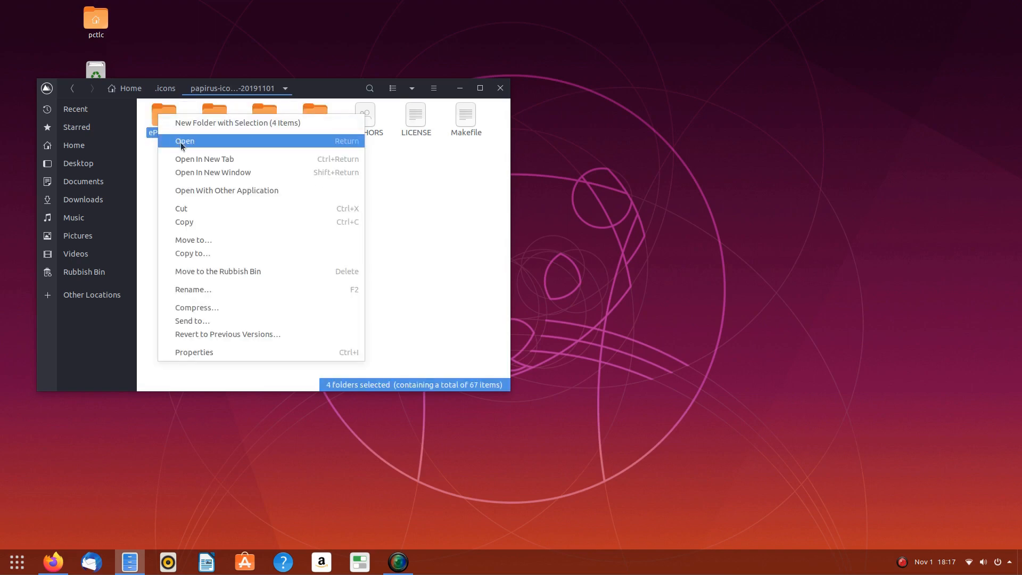
left_click(198, 209)
left_click(162, 89)
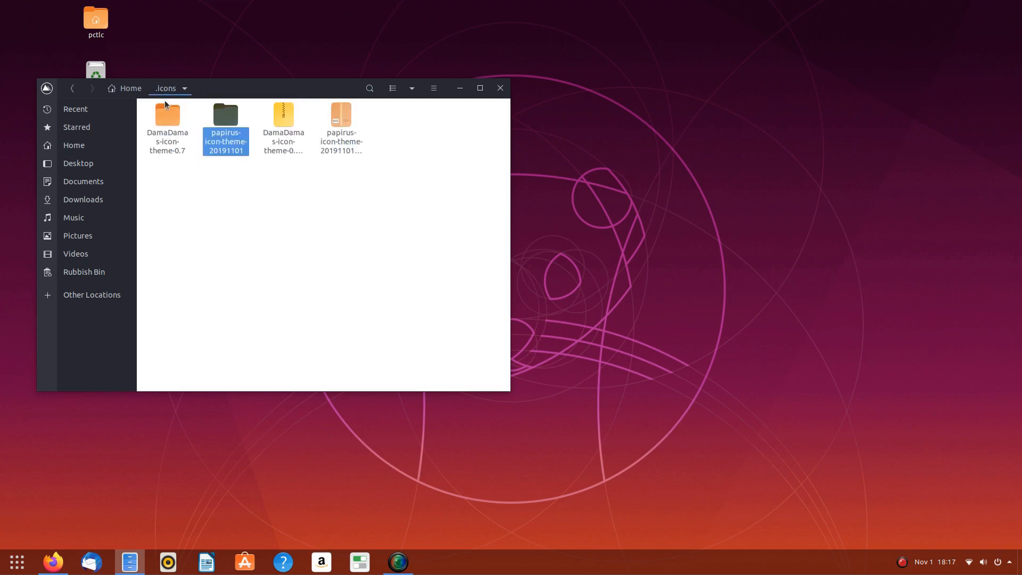
right_click(306, 215)
left_click(320, 242)
left_click(320, 244)
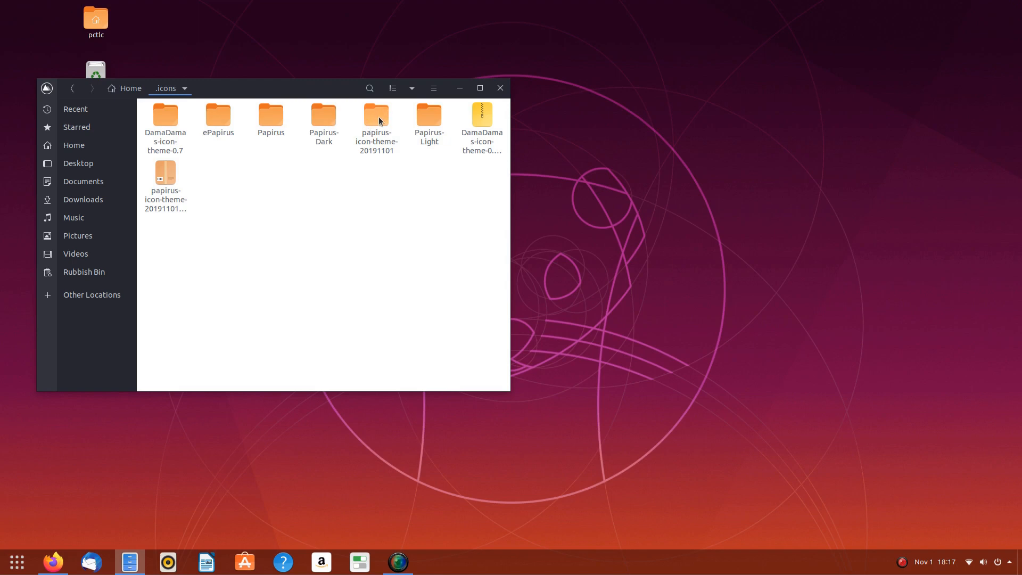
left_click(501, 88)
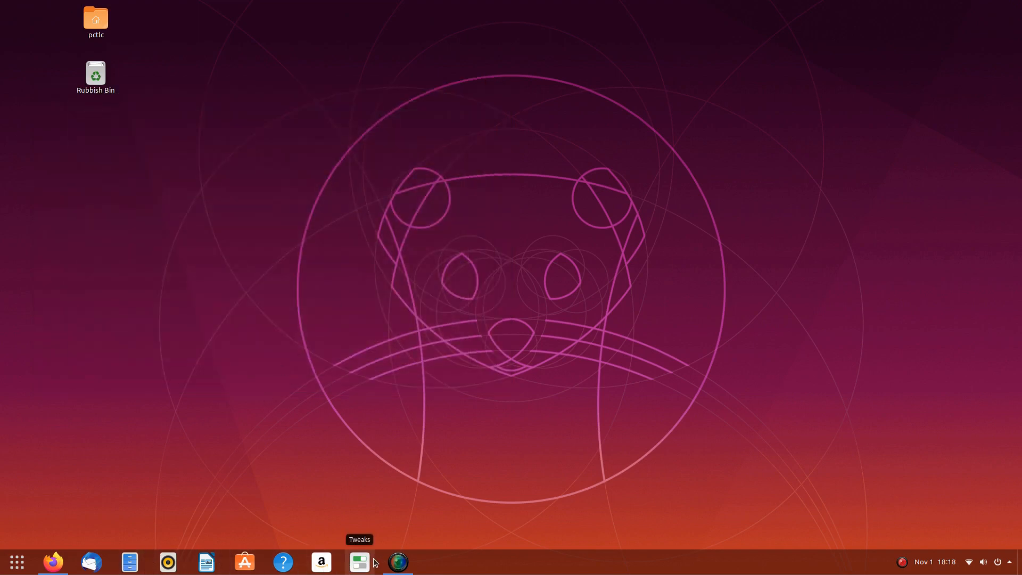
- Set the icon theme to DamaDamas-icon-theme-0.7 and preview it in the Home folder
left_click(360, 561)
left_click(285, 147)
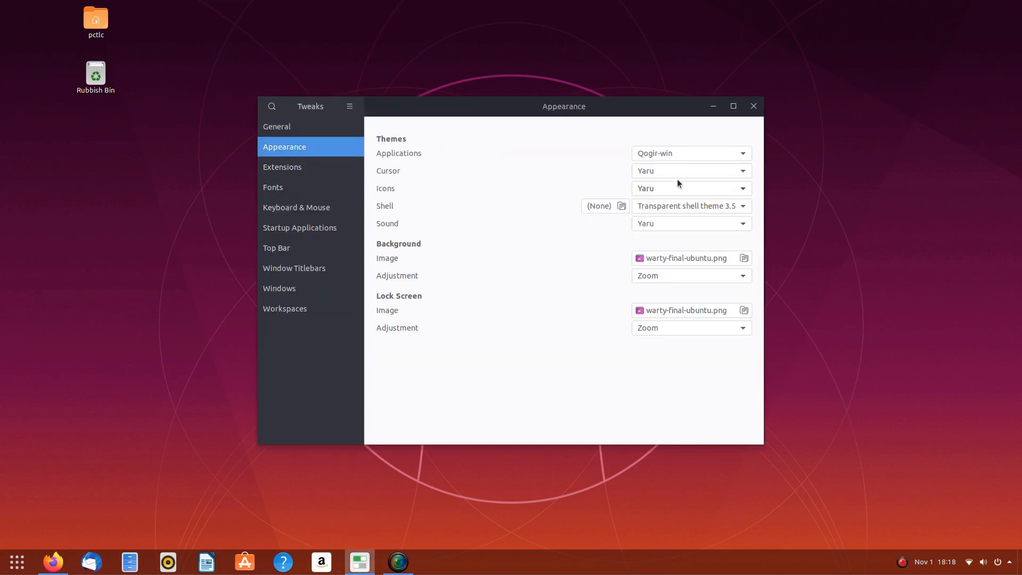
left_click(723, 188)
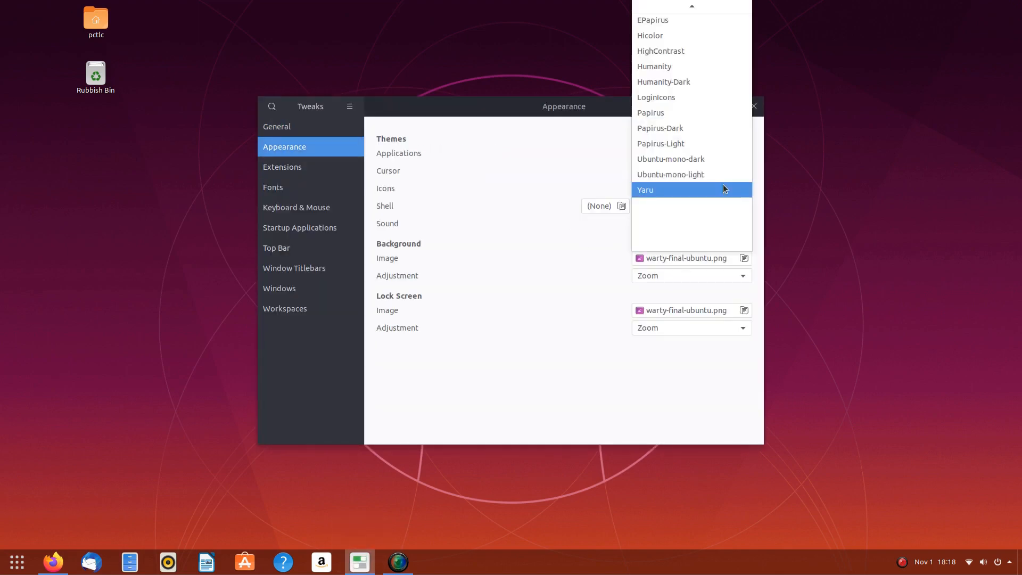
left_click(676, 28)
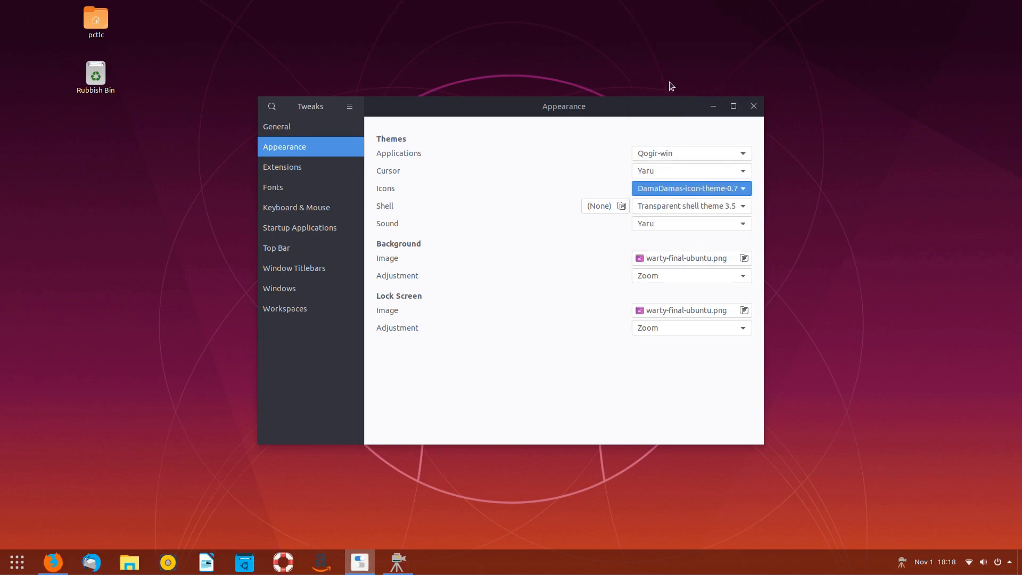
left_click(129, 562)
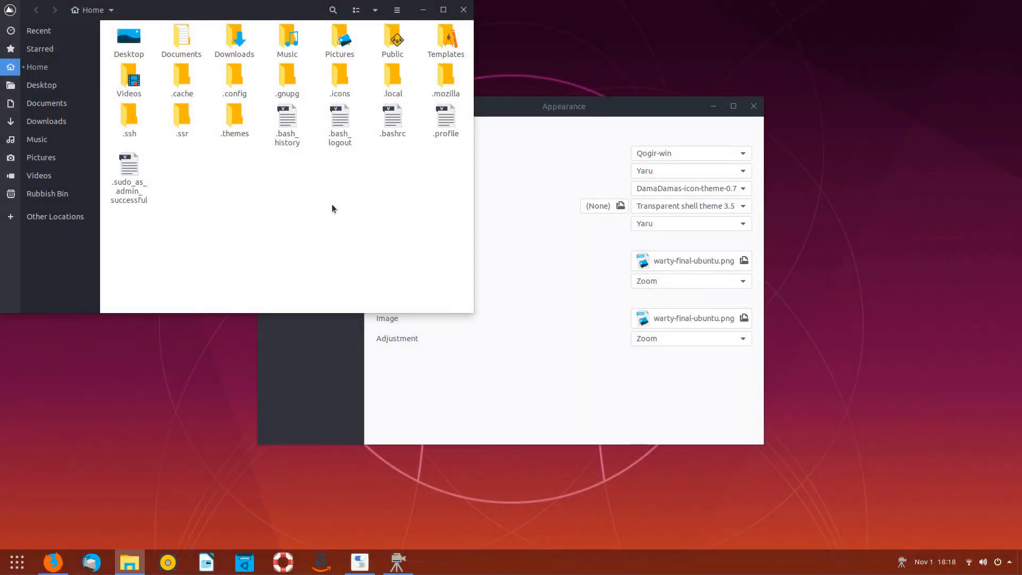
key("ctrl+h")
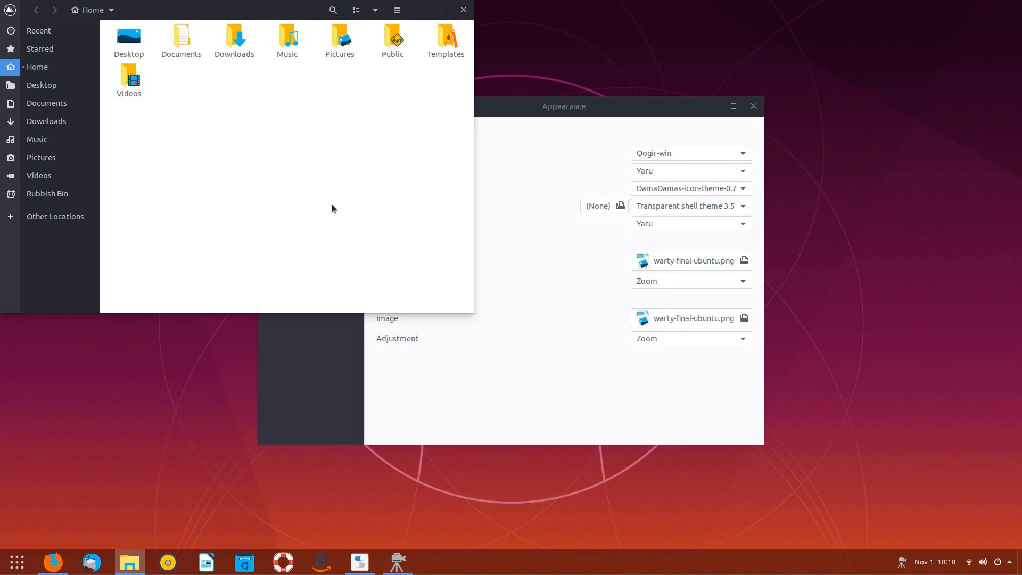
left_click(464, 9)
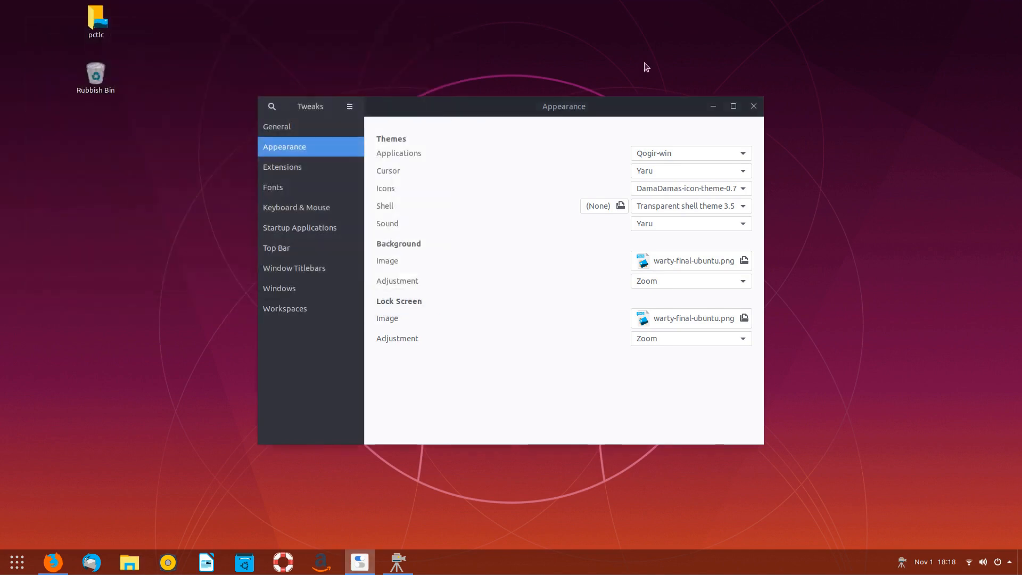
- Switch the icon theme to Papirus, previewing it in Files and the applications overview
left_click(702, 190)
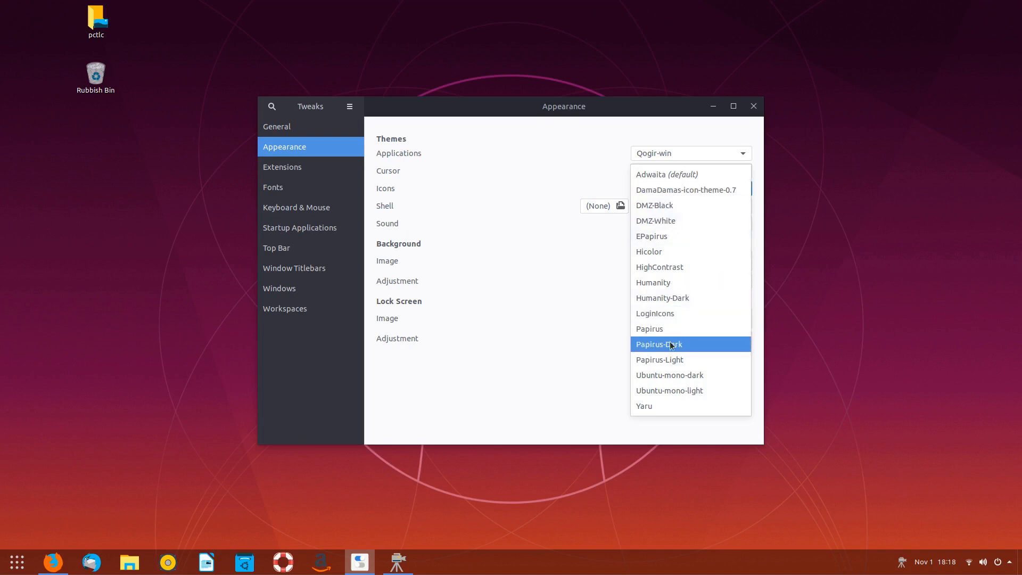
left_click(649, 329)
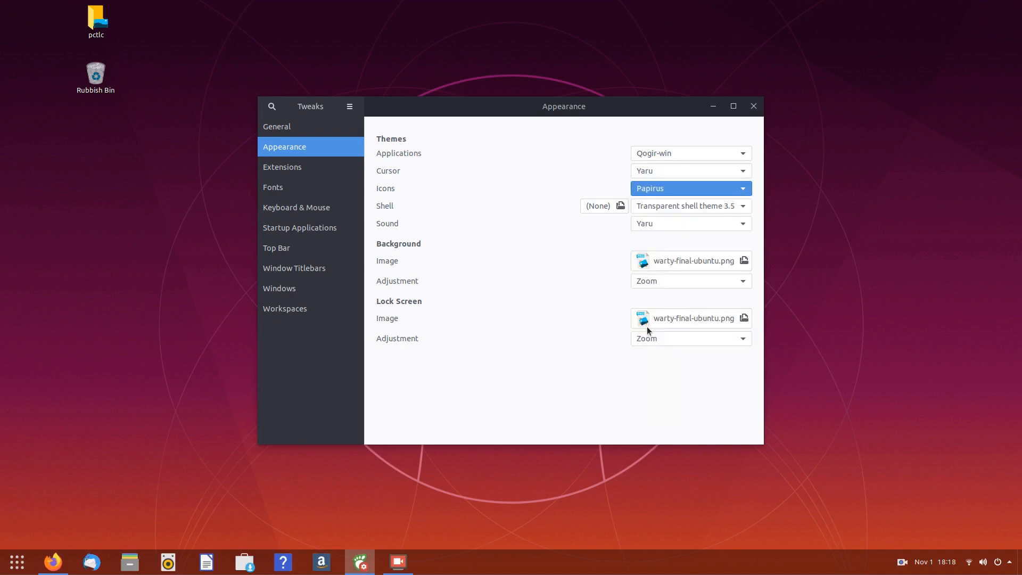
left_click(130, 562)
left_click(501, 68)
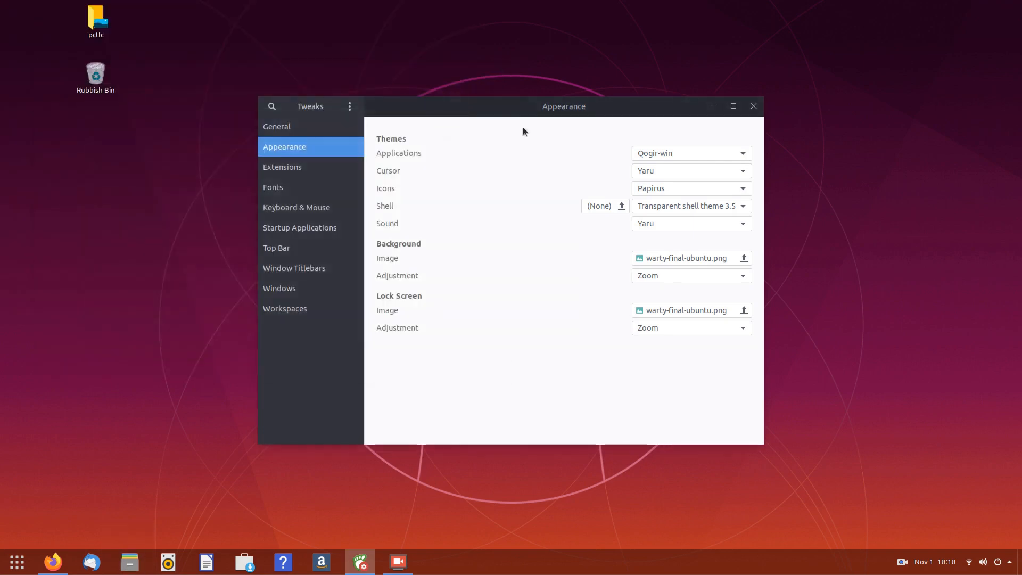
left_click(20, 559)
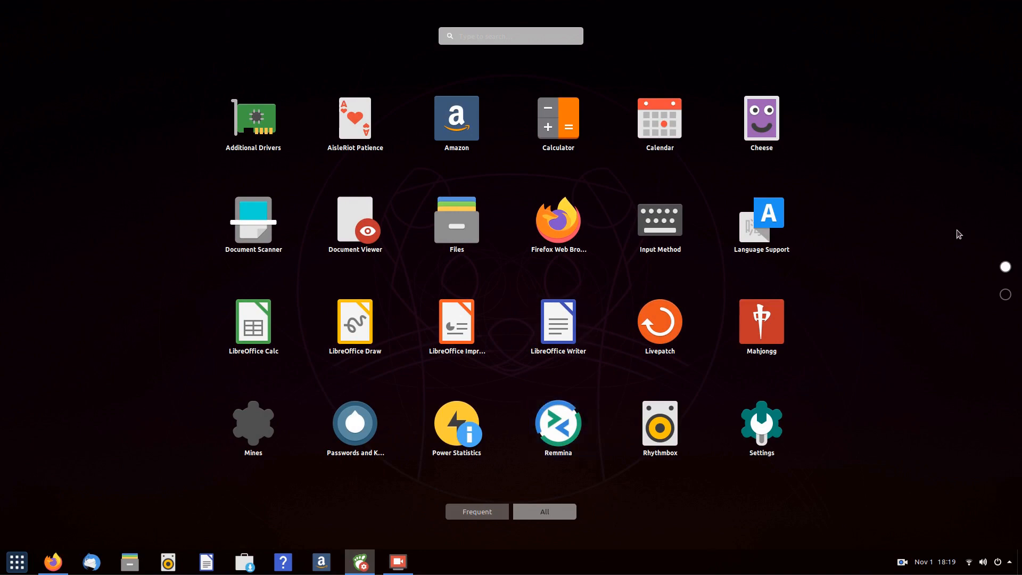
- Browse both app-grid pages, then revert the icon theme to DamaDamas-icon-theme-0.7
left_click(1005, 295)
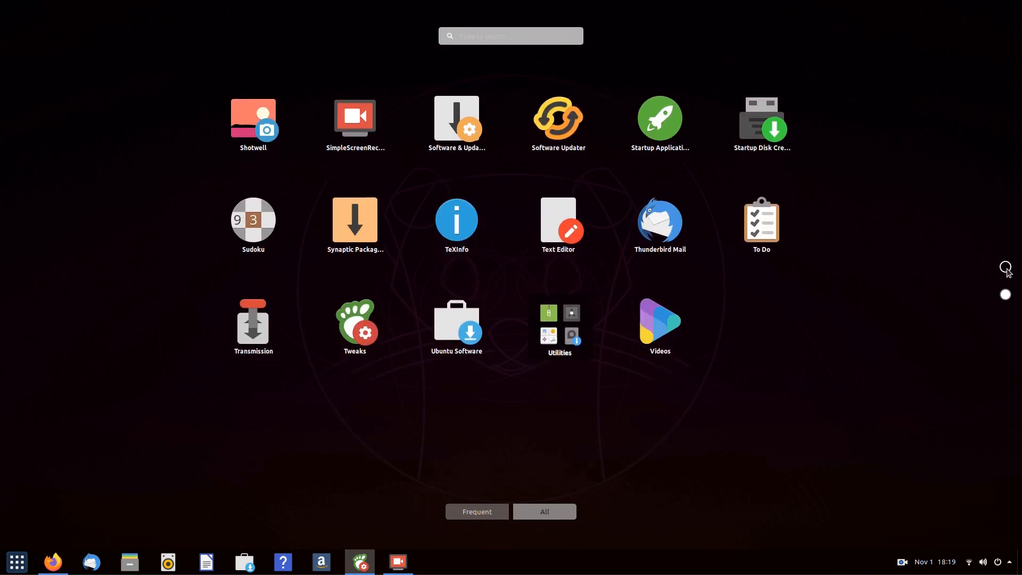
left_click(1005, 267)
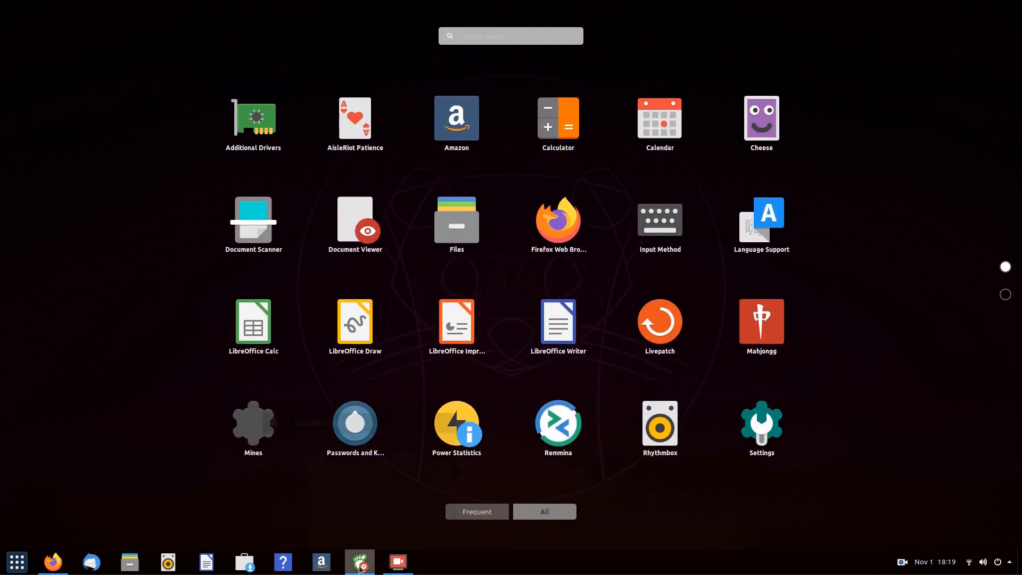
left_click(361, 563)
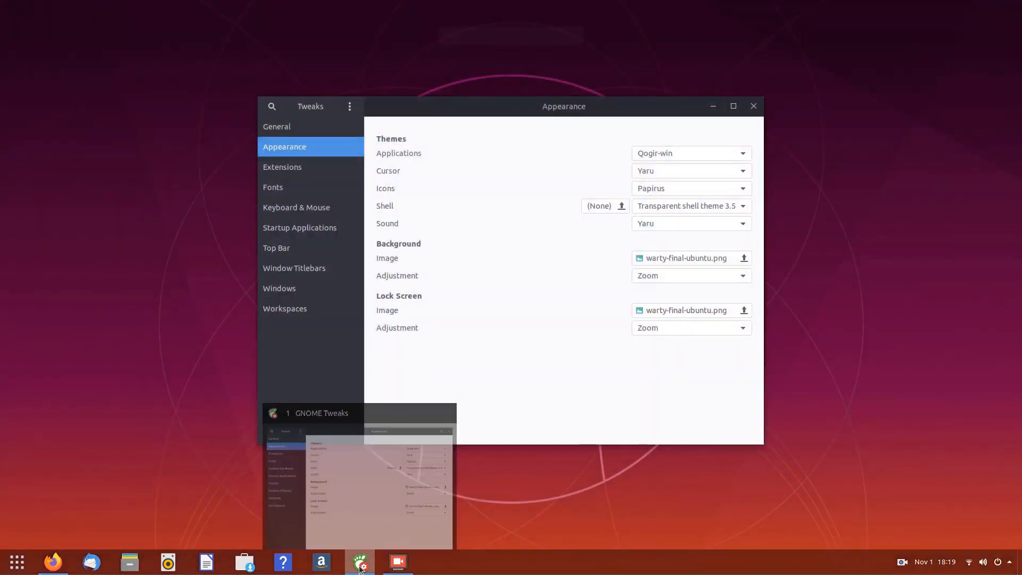
left_click(710, 190)
left_click(695, 56)
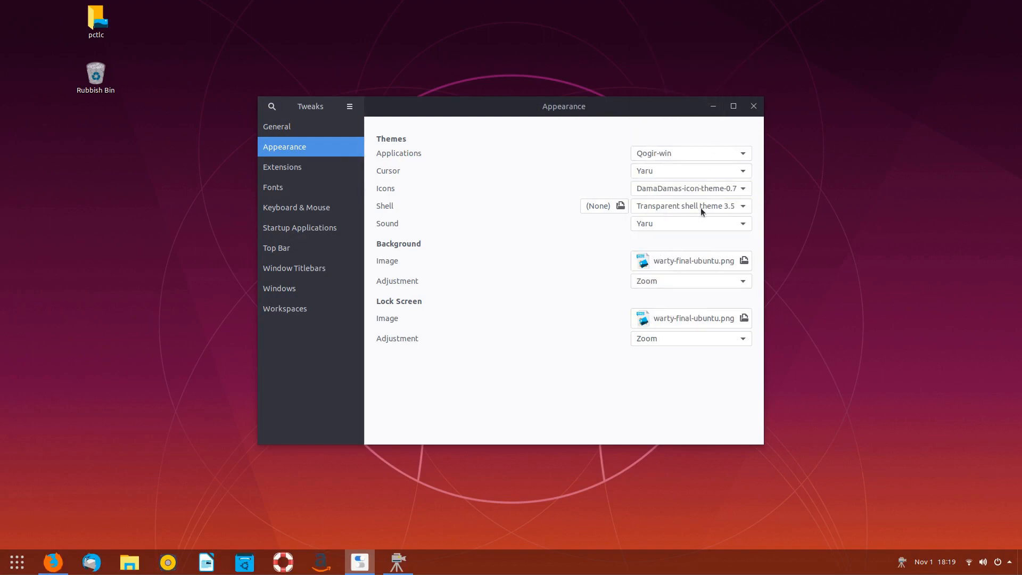
- Preview the DamaDamas icons on both pages of the applications grid
left_click(16, 562)
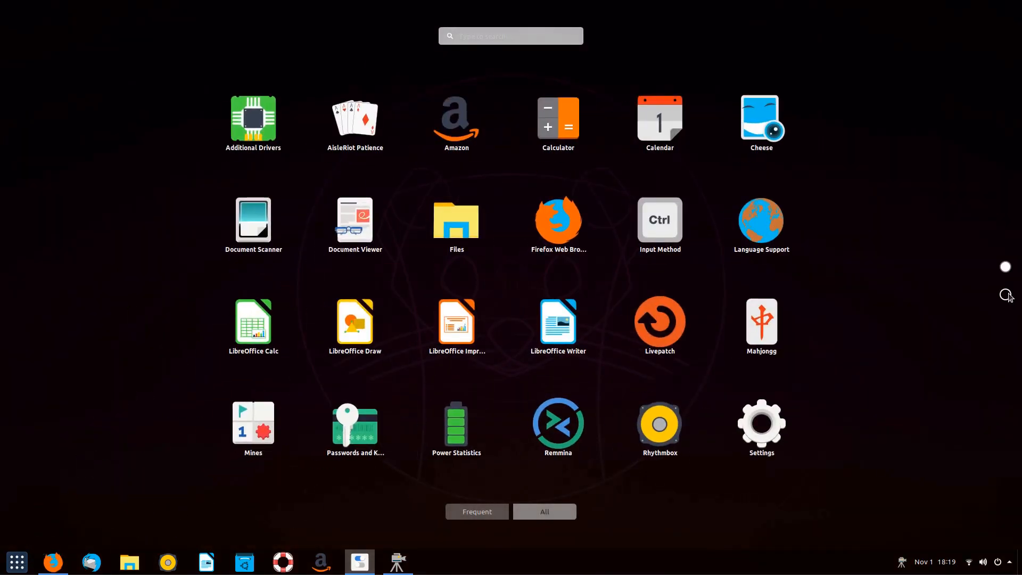
left_click(1006, 294)
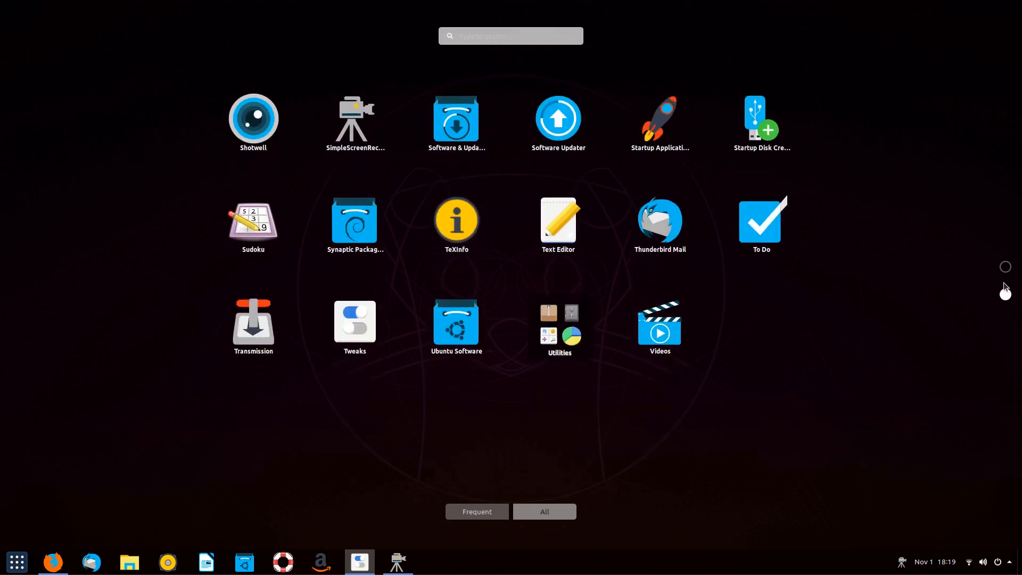
left_click(1004, 268)
left_click(10, 562)
- Search GNOME extensions for 'arc menu' and open the Arc Menu page, viewing its screenshot
left_click(758, 105)
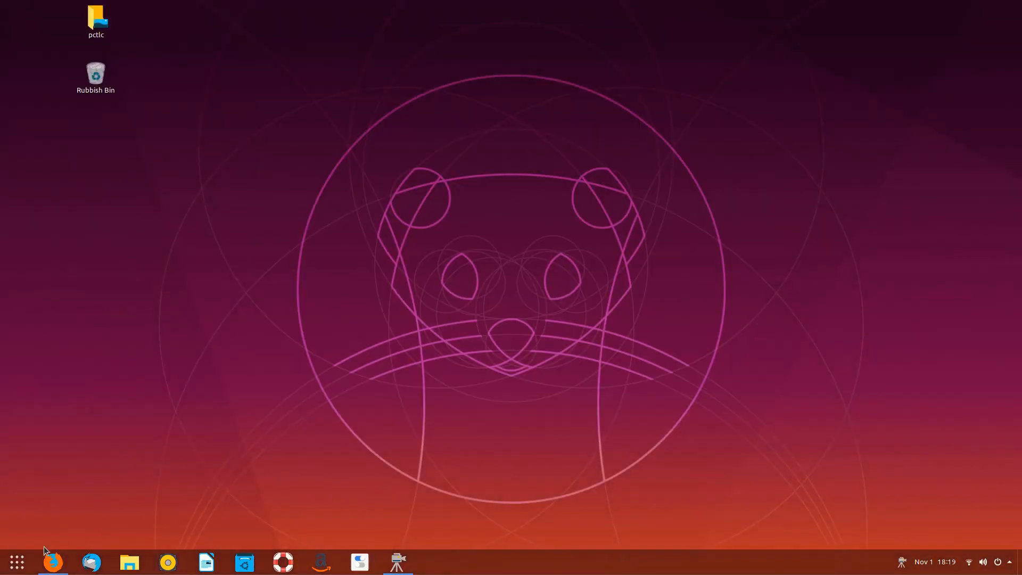
left_click(50, 559)
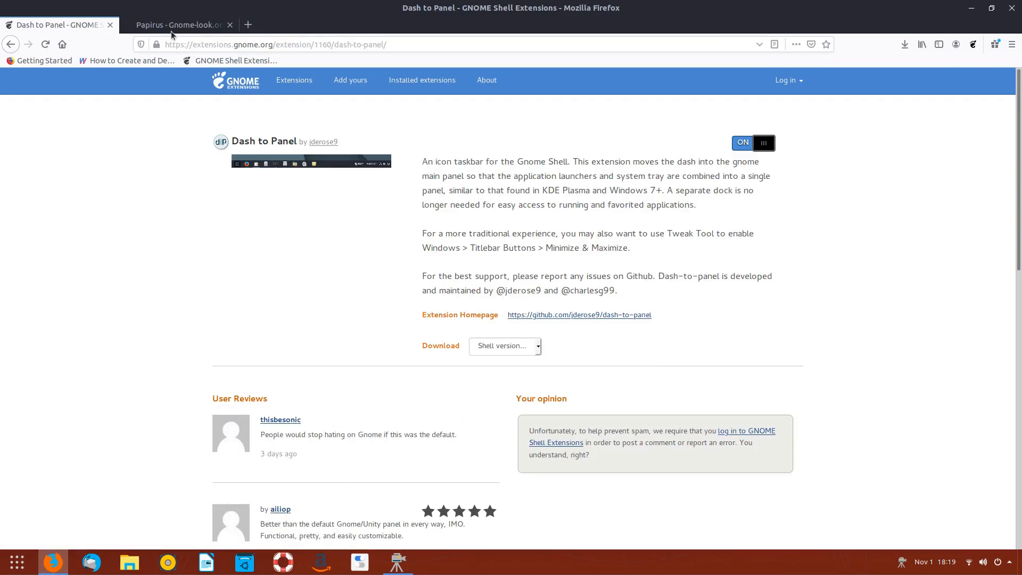
key("alt+Left")
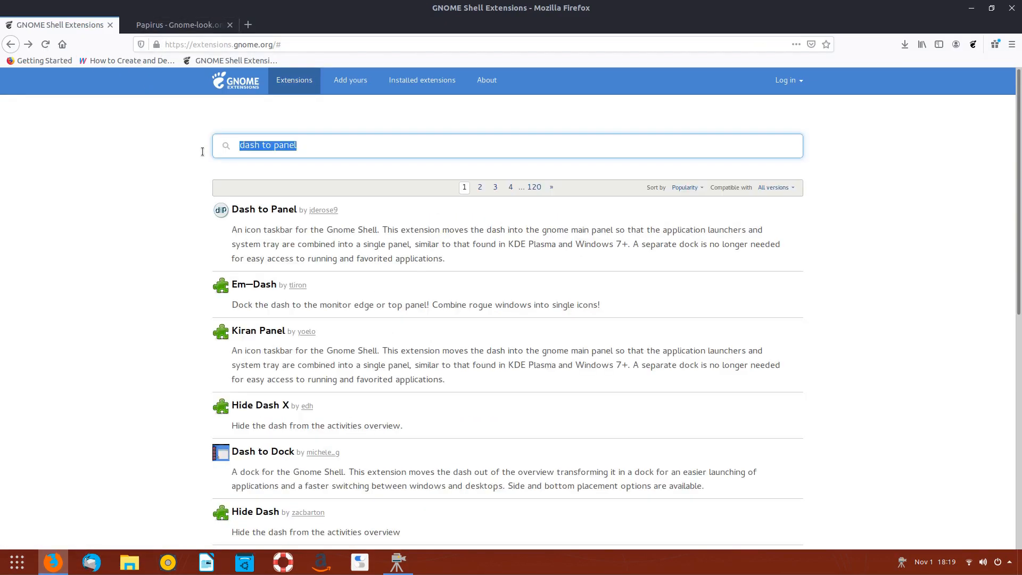
type("arc menu")
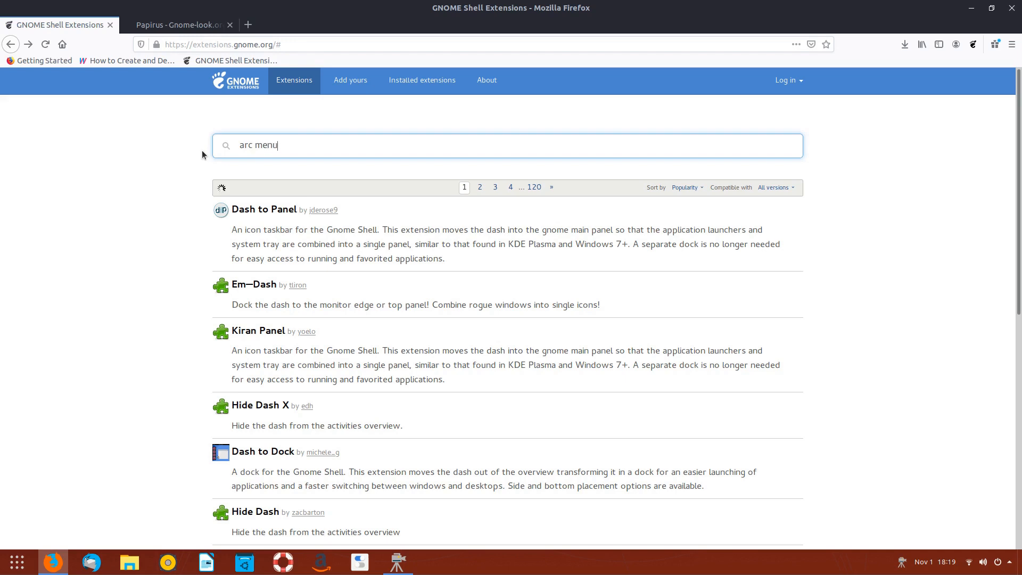
left_click(253, 209)
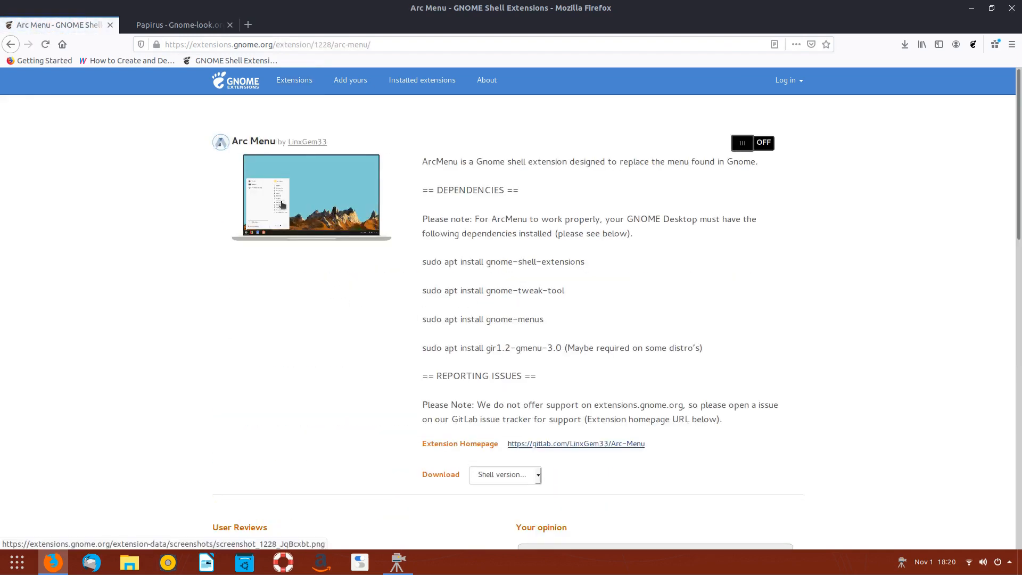
left_click(281, 205)
left_click(901, 359)
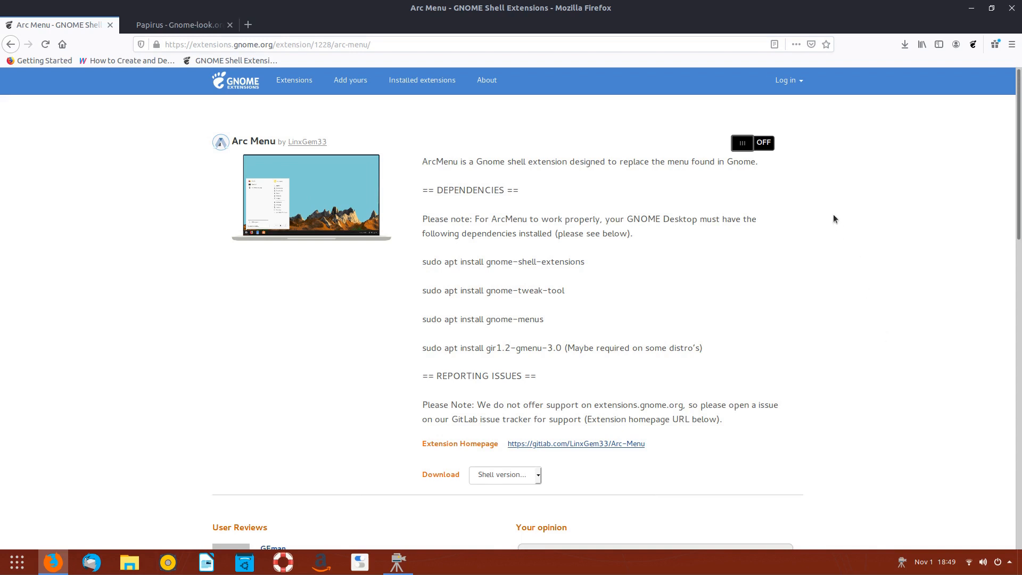
- Turn Arc Menu on, confirm the install, and open its new panel launcher
left_click(764, 144)
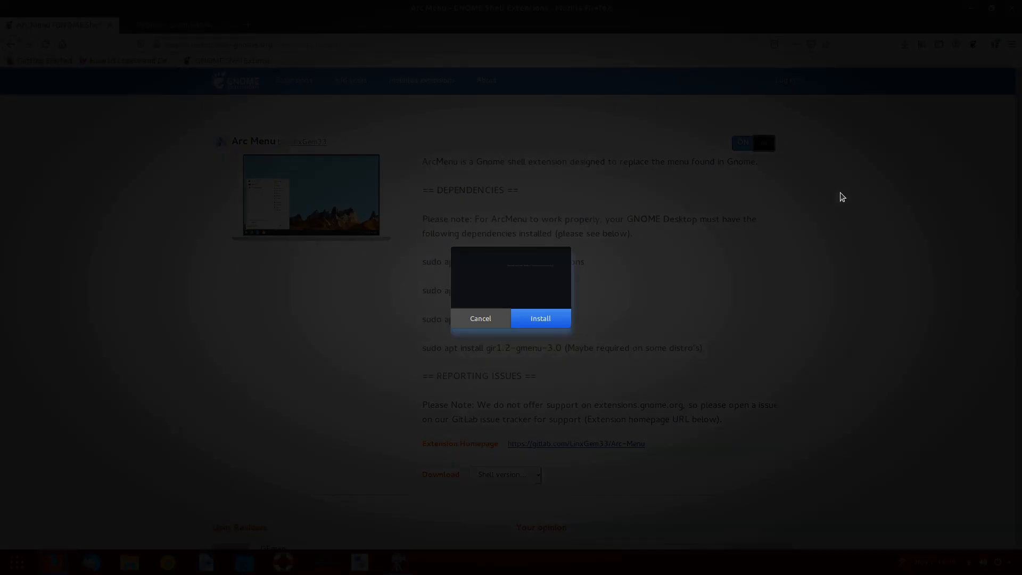
left_click(540, 319)
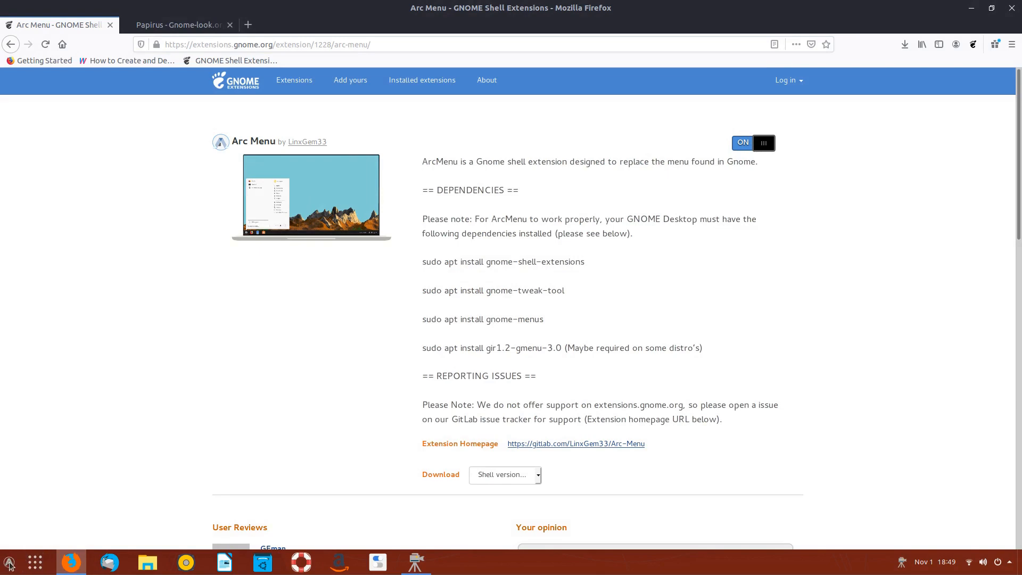
left_click(10, 564)
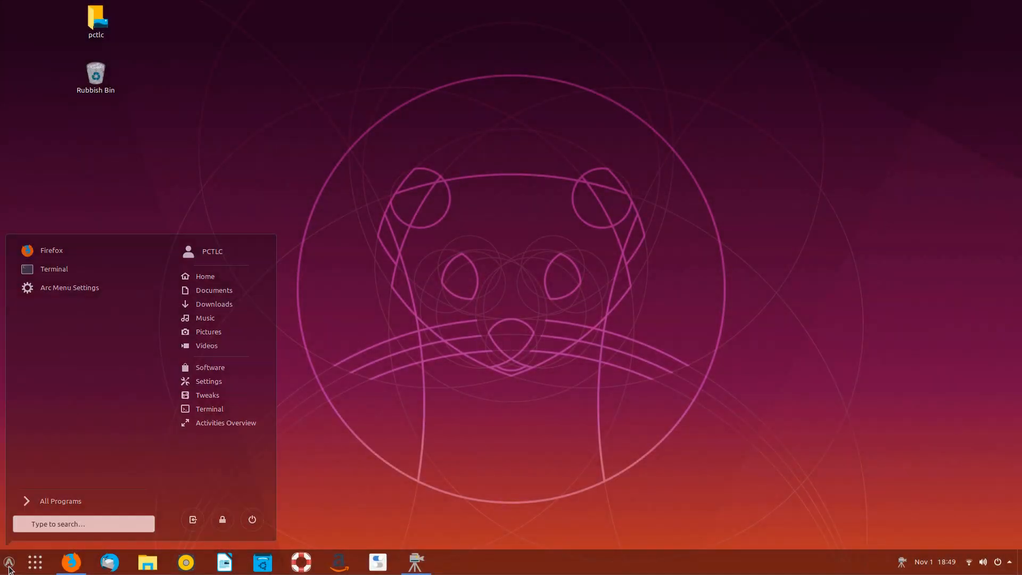
- Set the shell theme to Qogir-win and check the start menu's new look
left_click(282, 365)
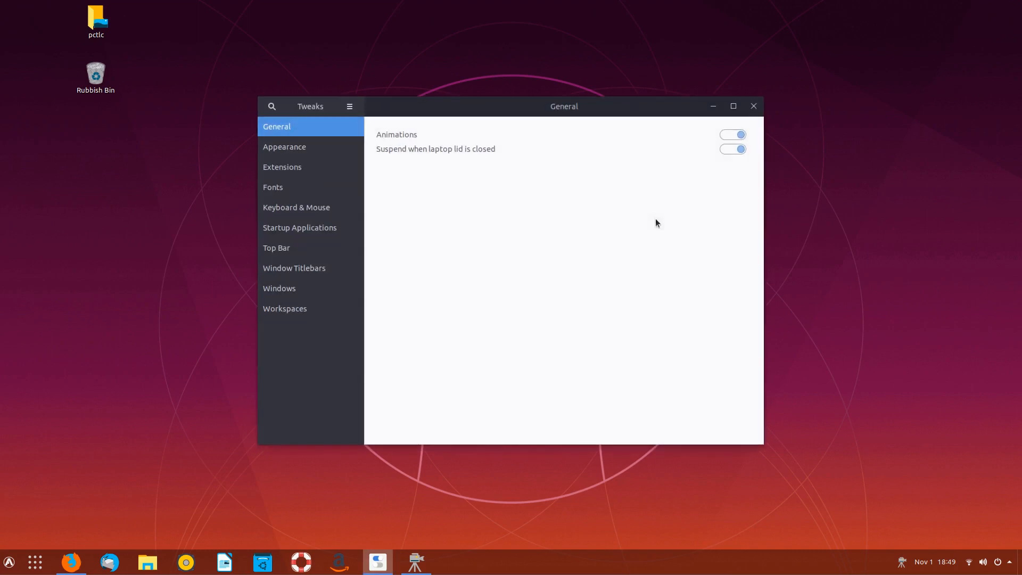
left_click(285, 166)
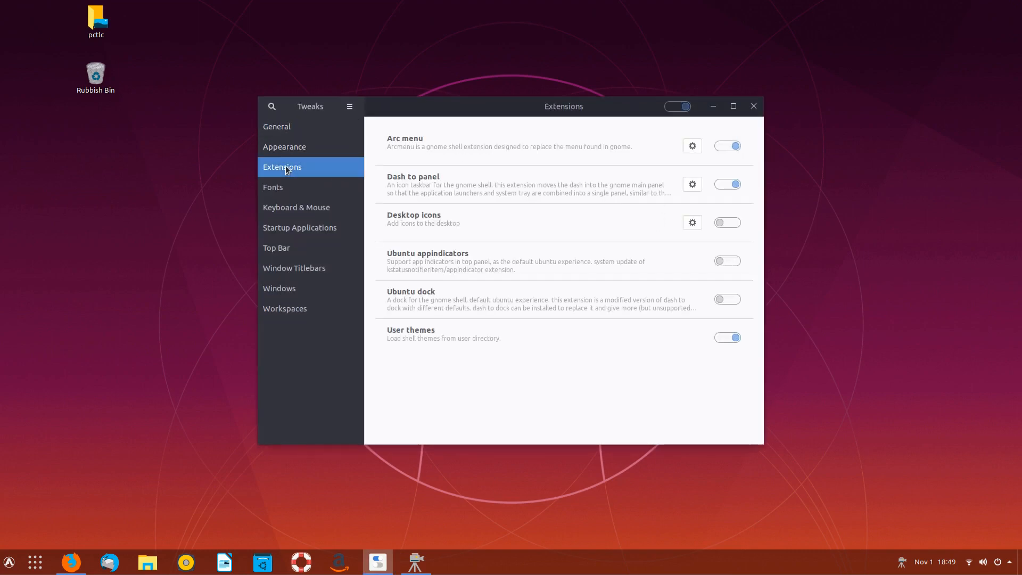
key("Up")
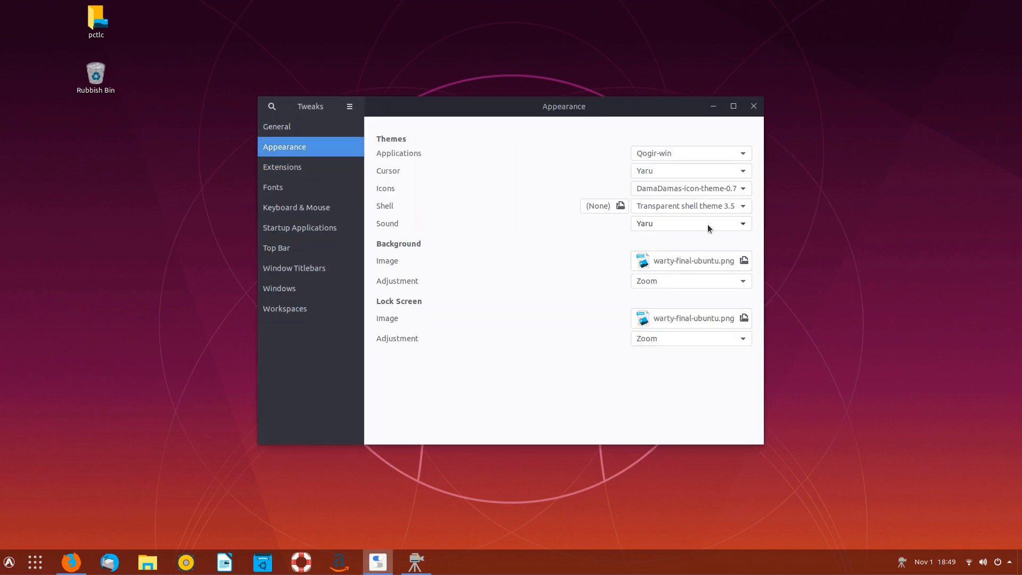
left_click(717, 206)
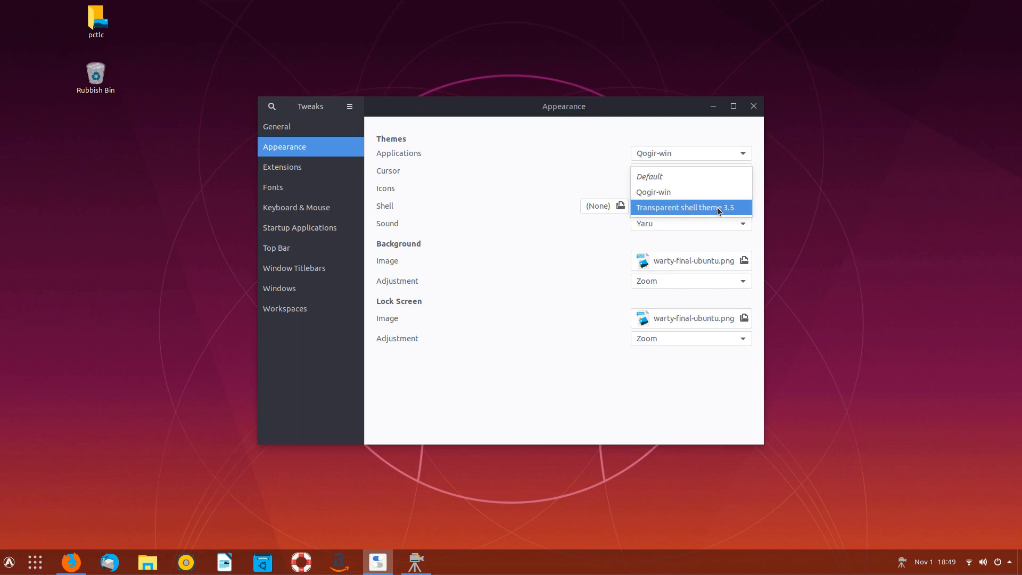
left_click(672, 191)
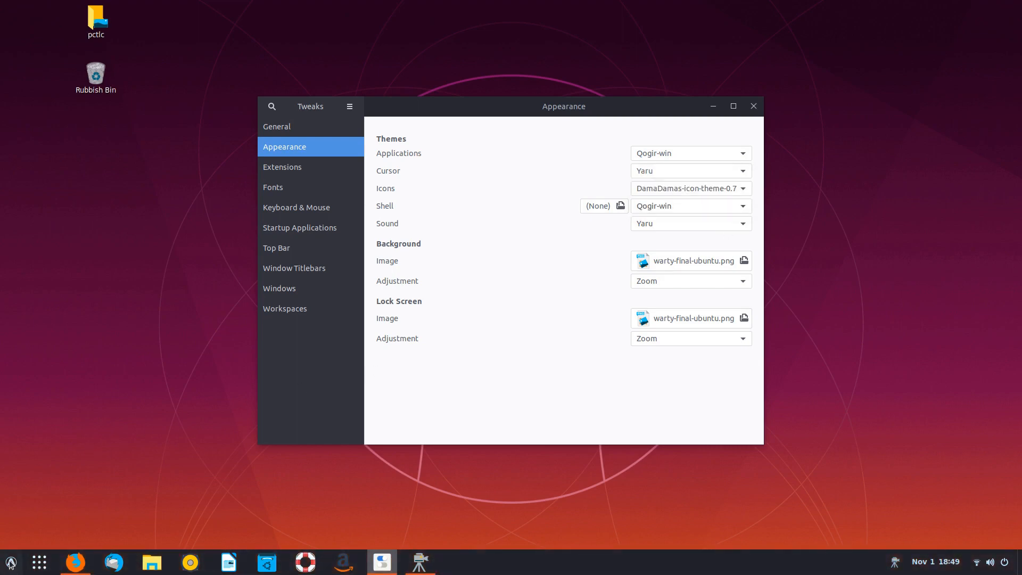
left_click(10, 563)
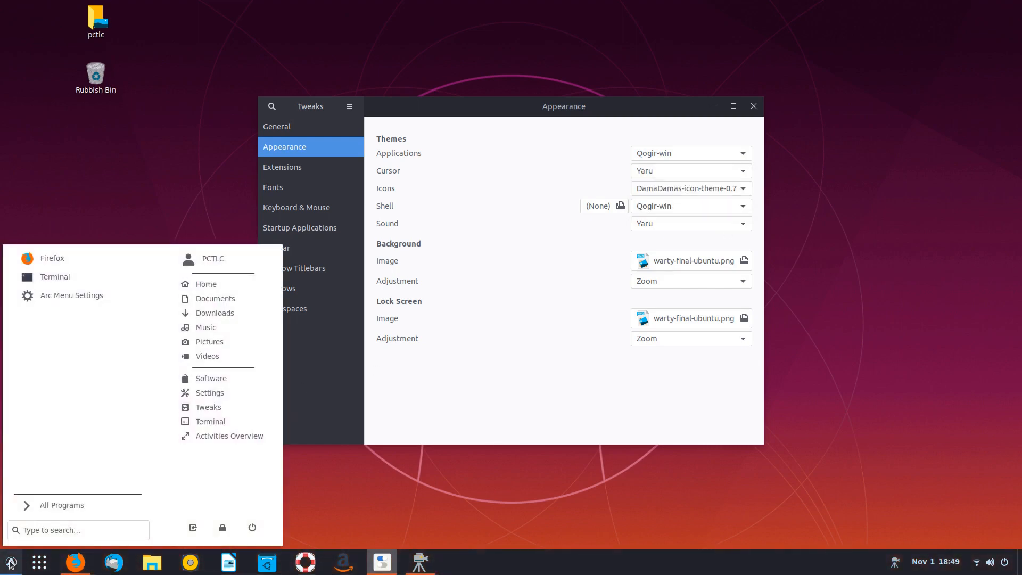
left_click(10, 563)
left_click(727, 207)
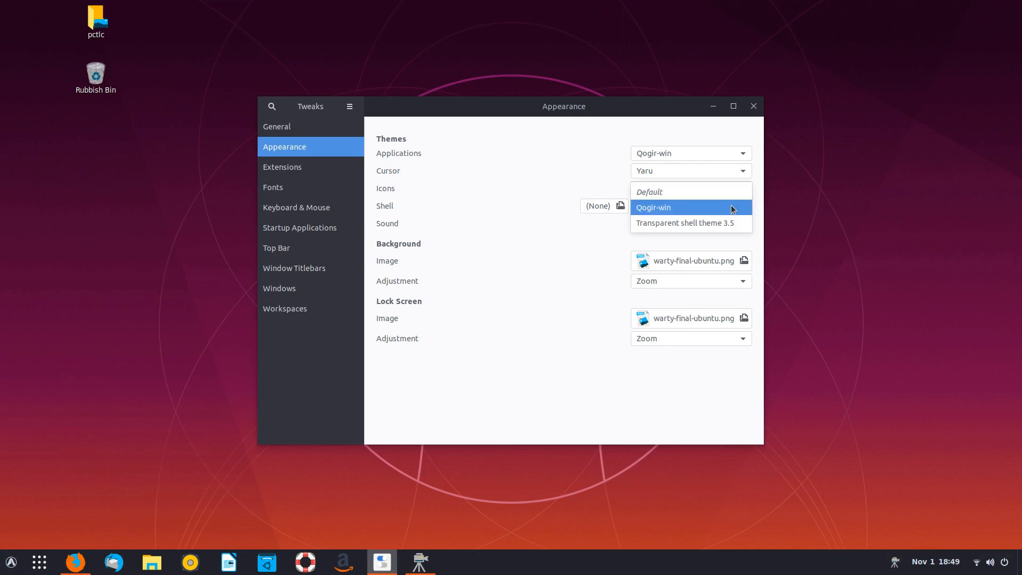
left_click(732, 208)
left_click(11, 562)
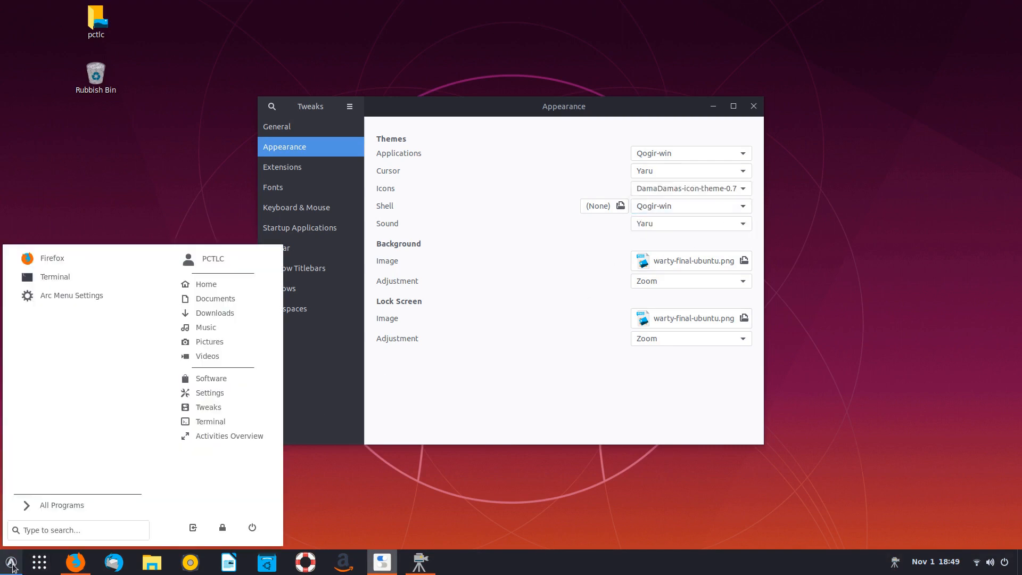
left_click(11, 563)
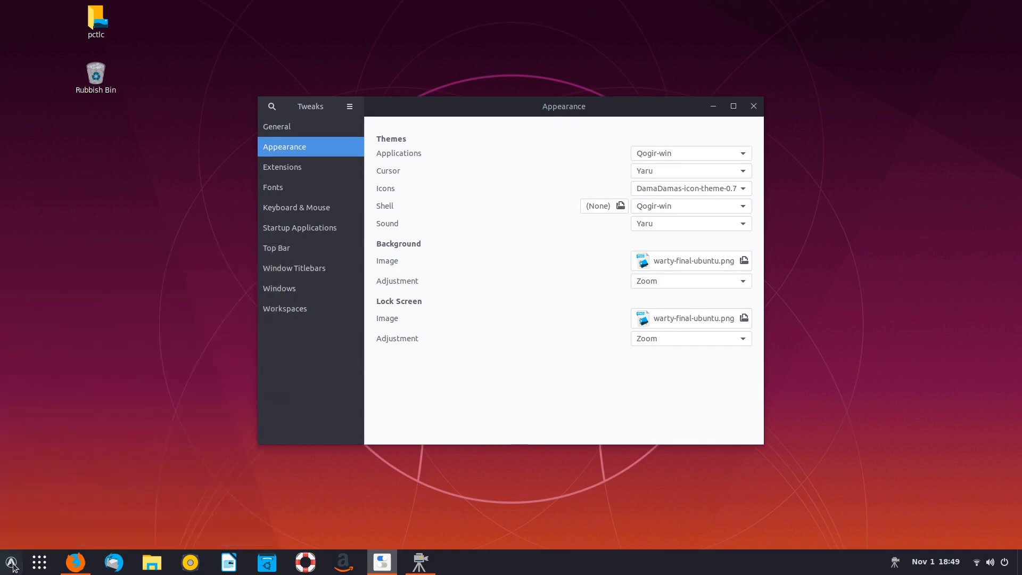
- Enable Override Arc Menu Theme in Arc menu's Appearance settings and preview the menu
left_click(290, 167)
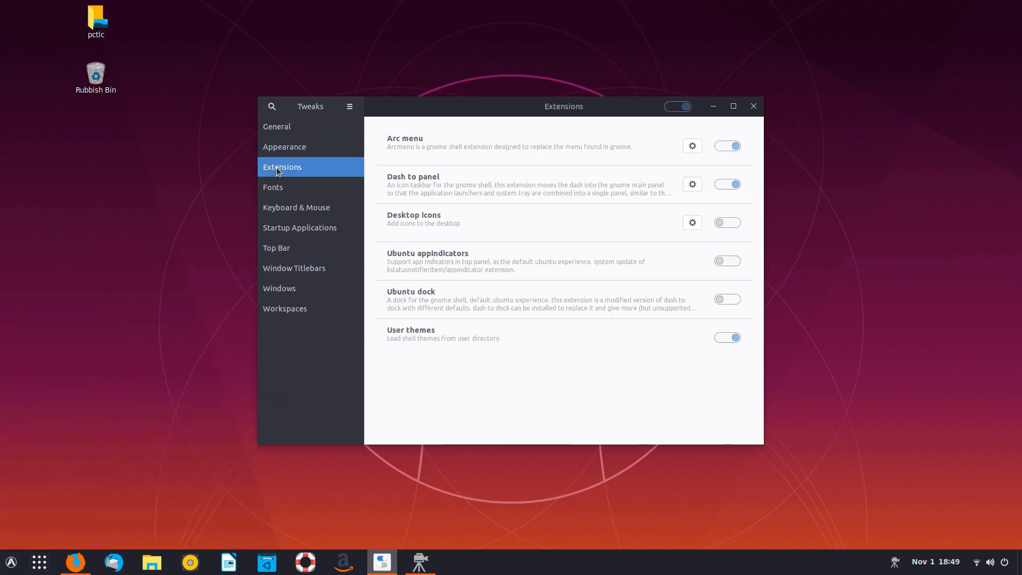
left_click(692, 146)
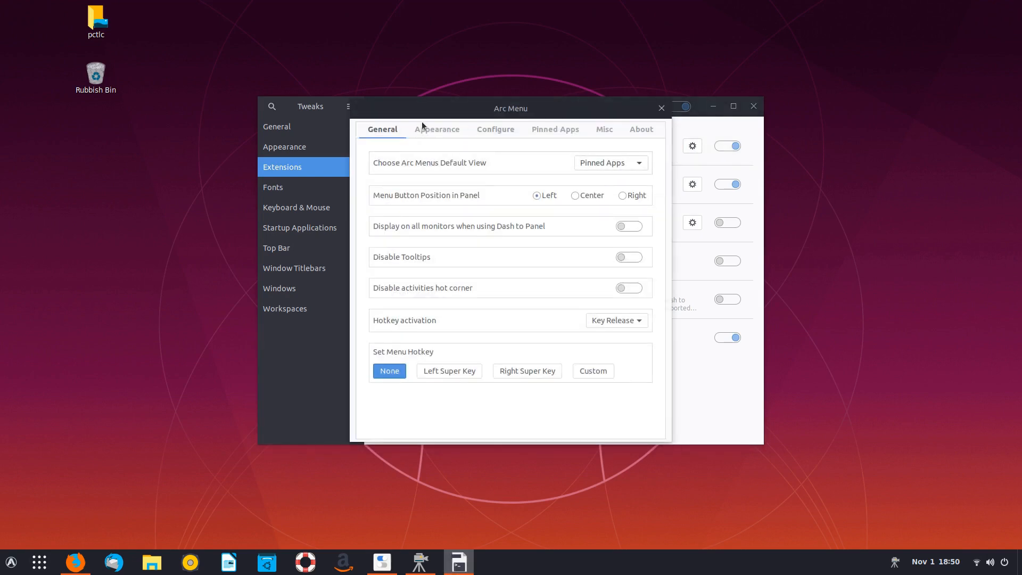
left_click(438, 129)
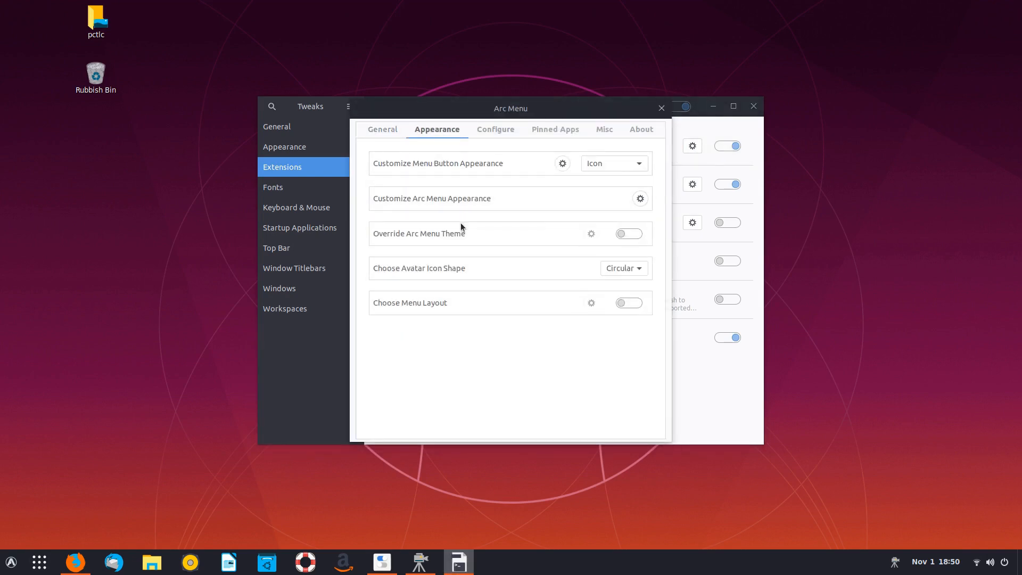
left_click(634, 235)
left_click(11, 563)
left_click(76, 562)
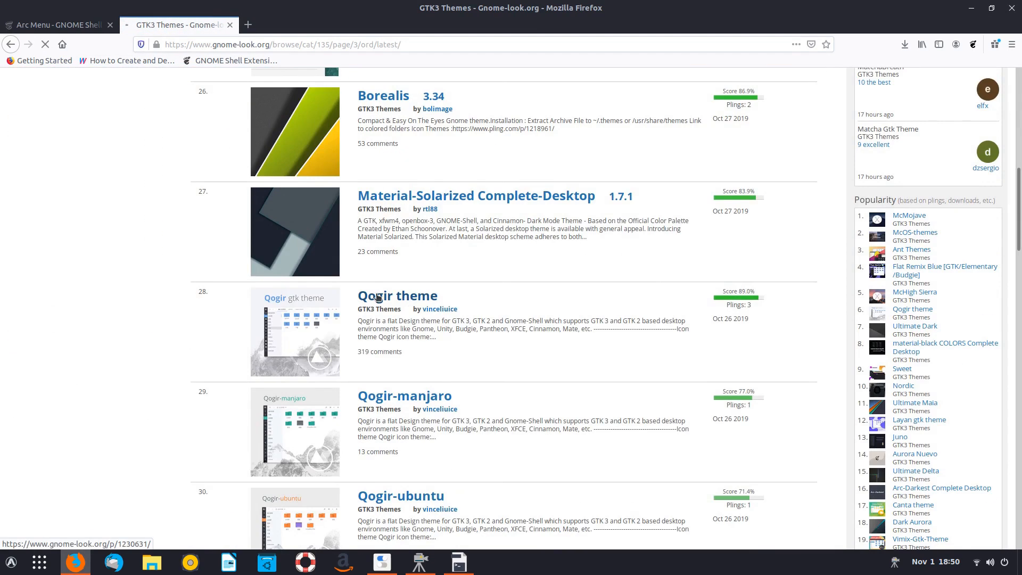
- Save Qogir-win-dark.tar.xz from the Qogir theme's file list on Gnome-look
left_click(378, 297)
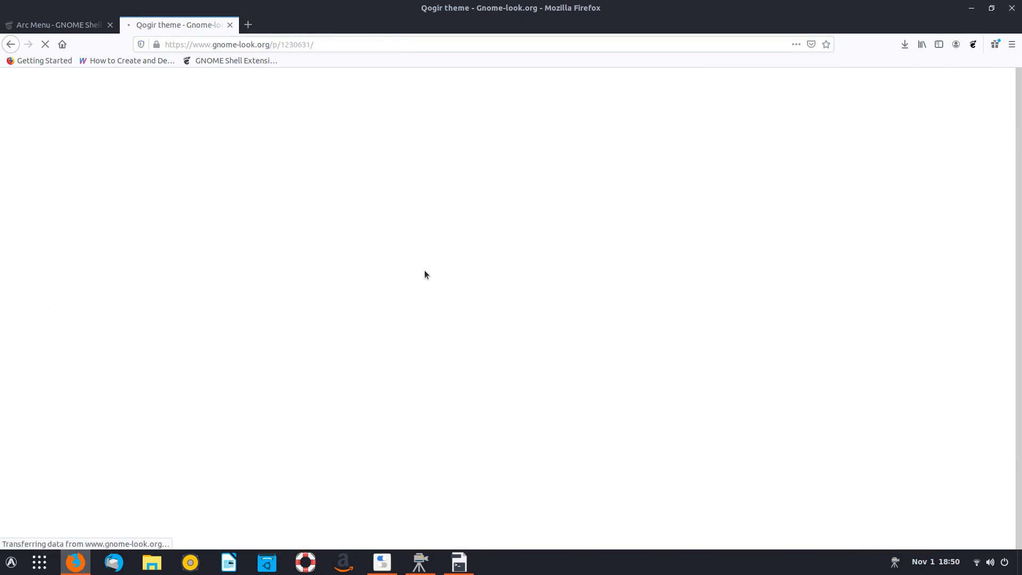
left_click(249, 443)
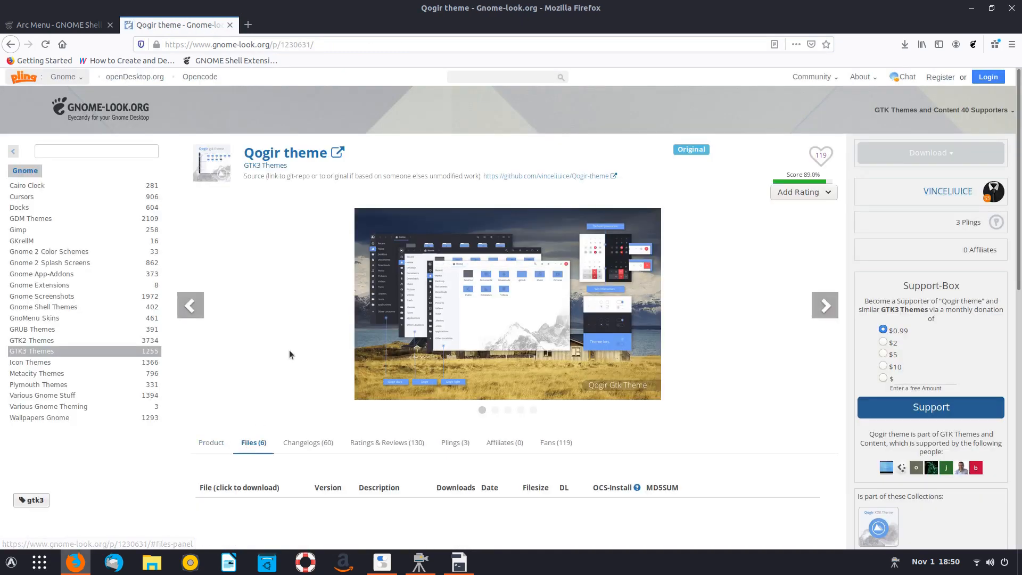
scroll(289, 351, "down", 5)
left_click(245, 311)
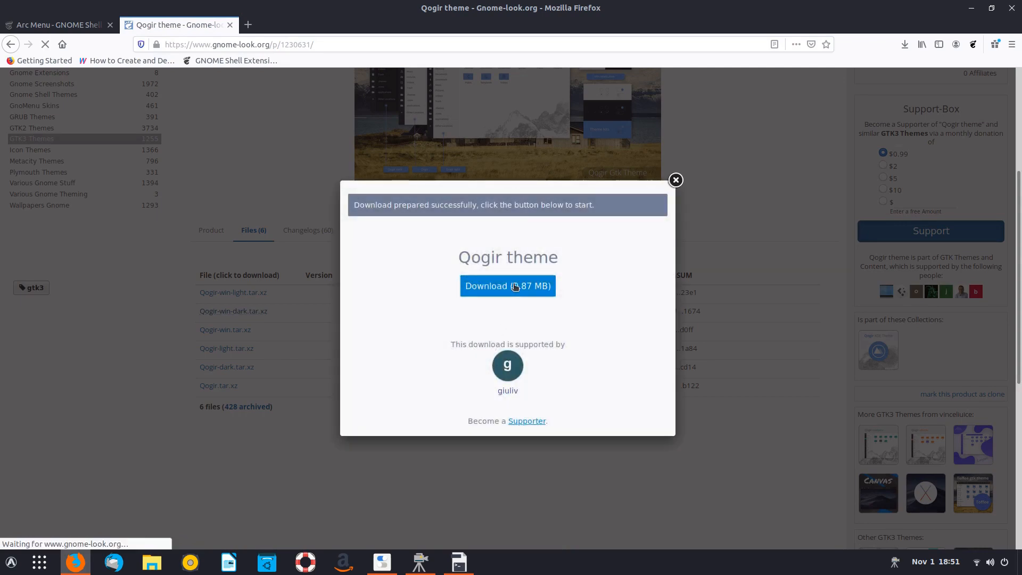
left_click(515, 287)
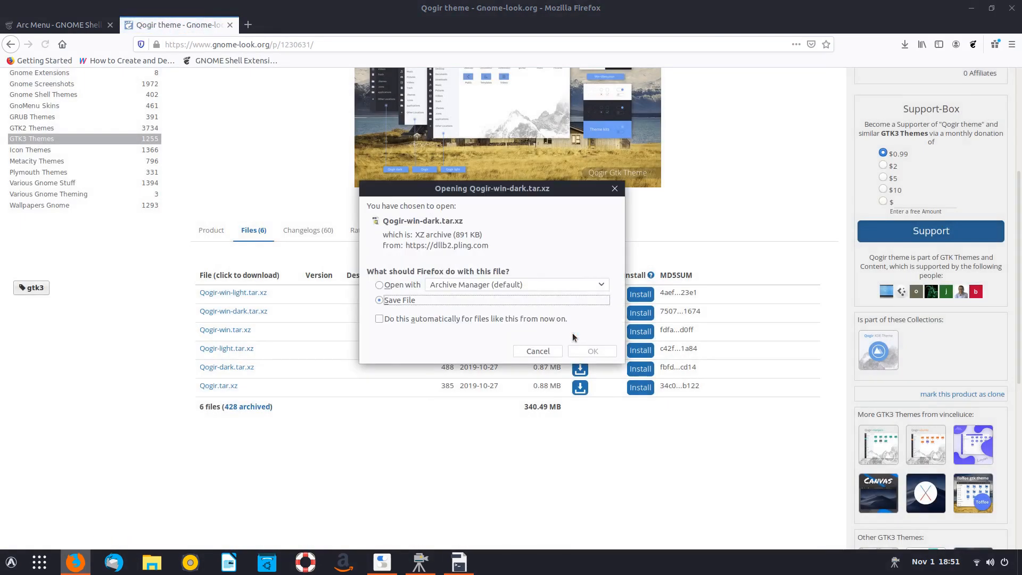
left_click(586, 349)
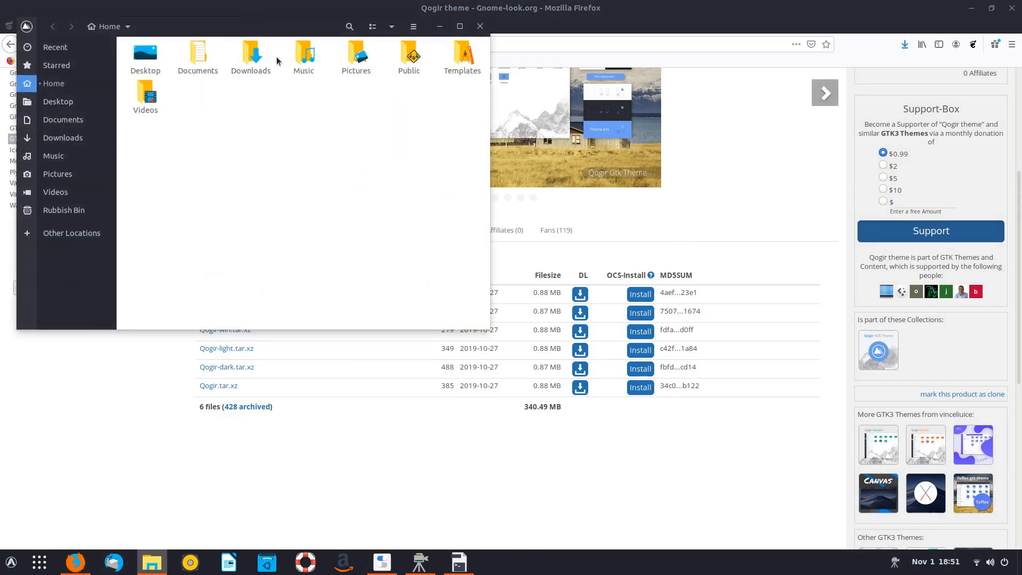
- Move Qogir-win-dark.tar.xz from Downloads into the hidden .themes folder
left_click(257, 65)
double_click(257, 64)
right_click(164, 56)
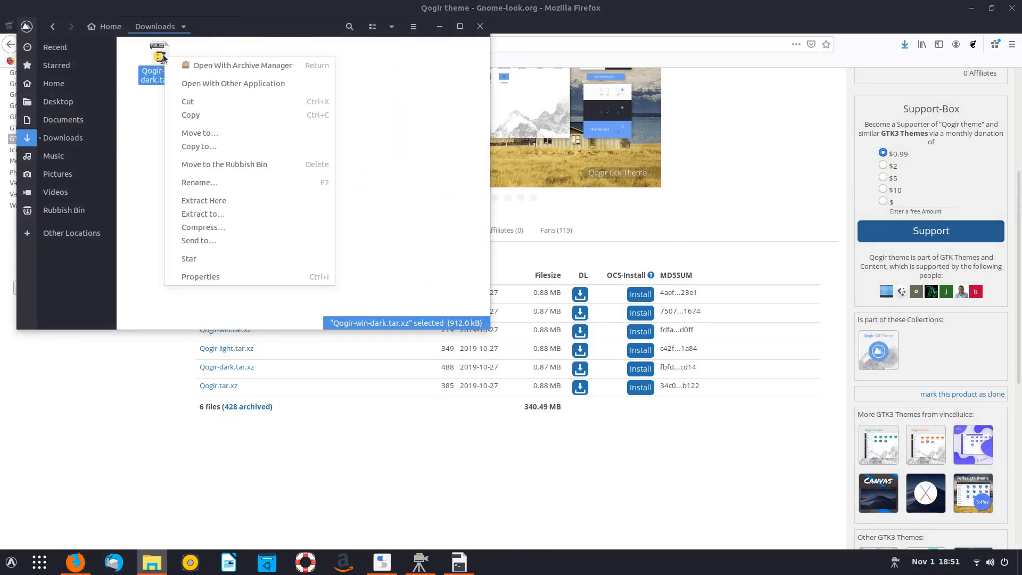
left_click(188, 103)
left_click(60, 87)
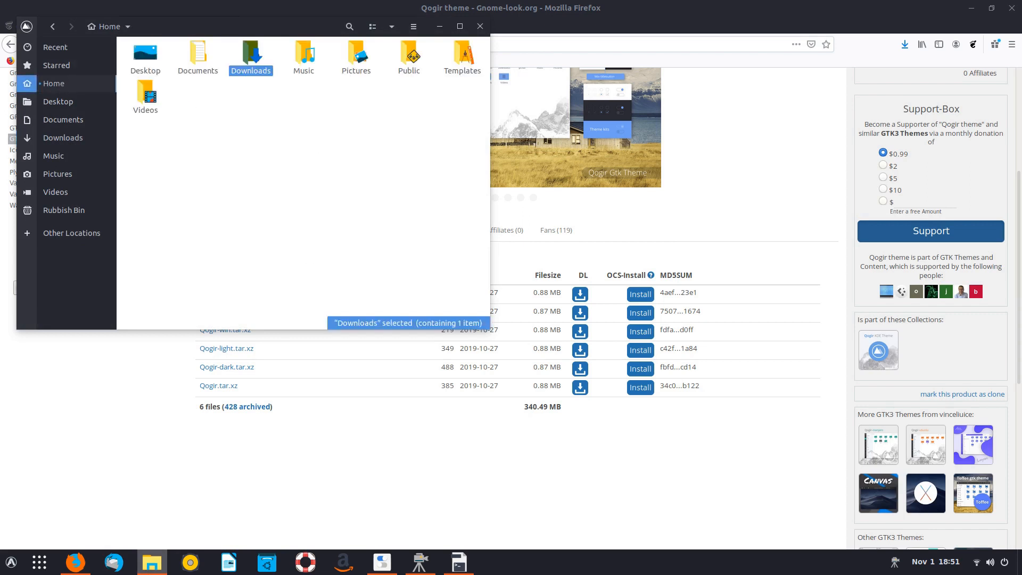
key("ctrl+h")
double_click(246, 133)
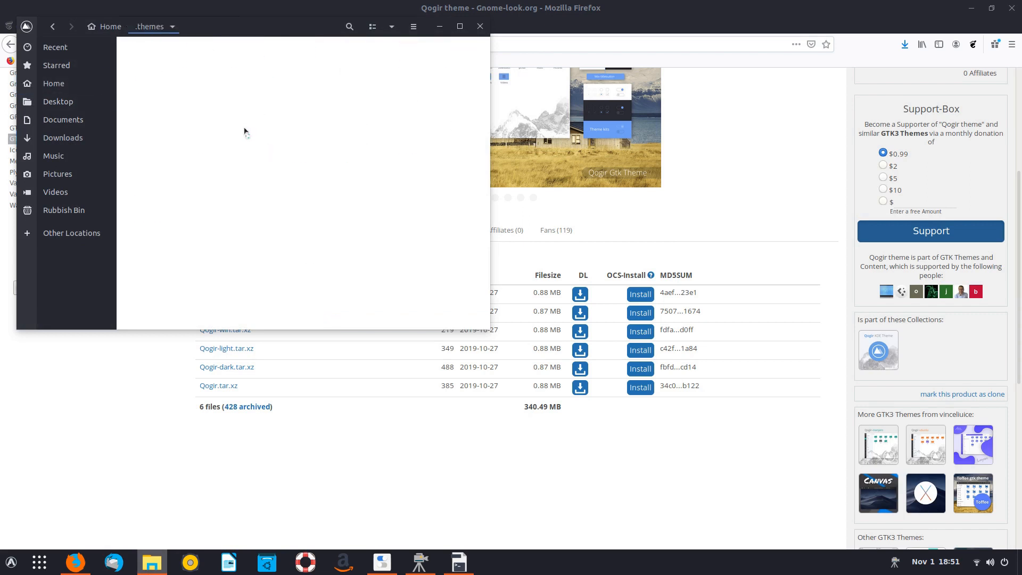
right_click(266, 151)
left_click(280, 176)
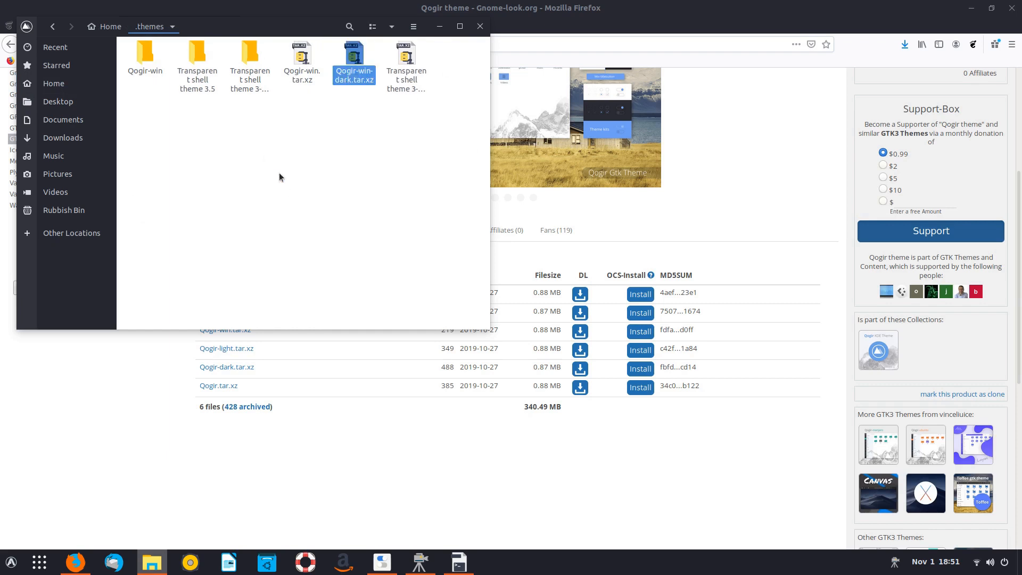
- Extract the archive into a Qogir-win-dark folder and minimize Files
right_click(348, 59)
left_click(393, 195)
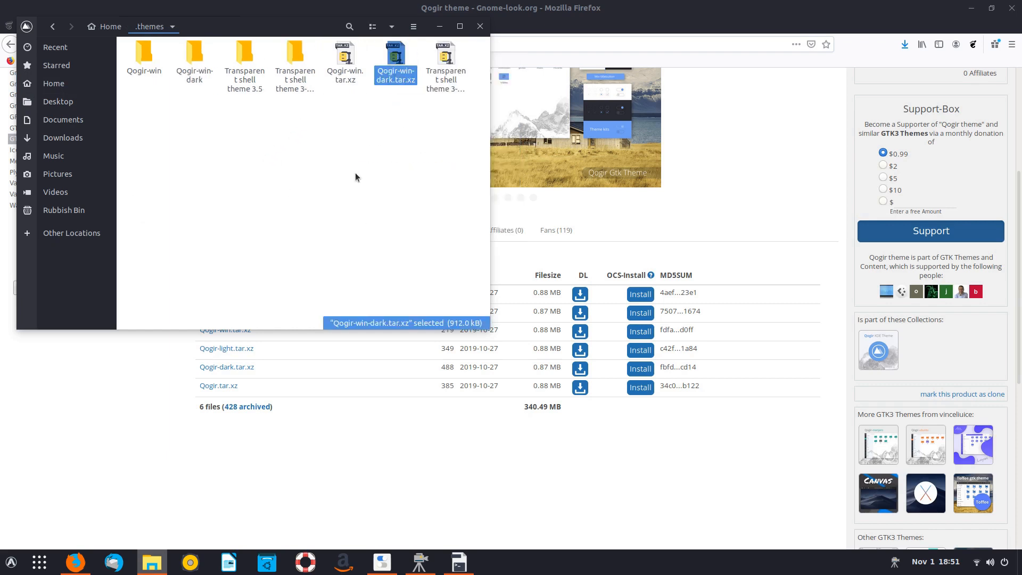
left_click(440, 26)
left_click(374, 564)
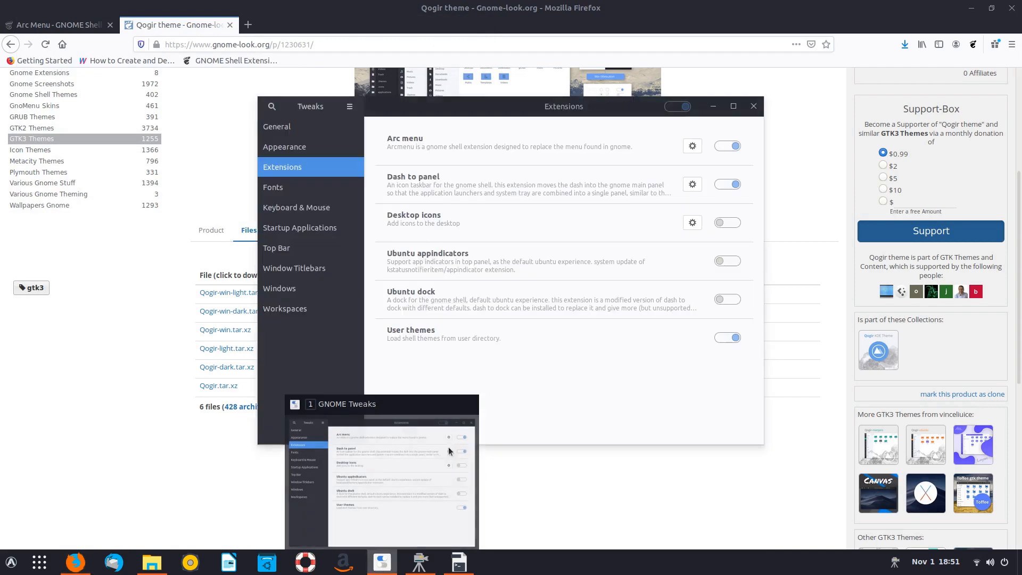
- Choose Qogir-win-dark as the shell theme and check the darker Arc Menu
left_click(756, 108)
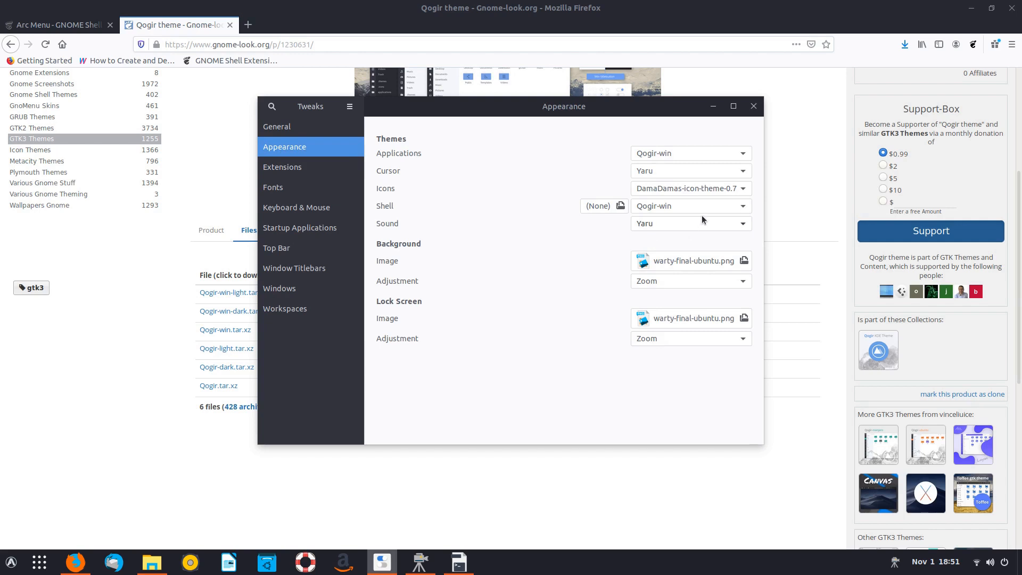
left_click(675, 207)
left_click(669, 224)
left_click(10, 562)
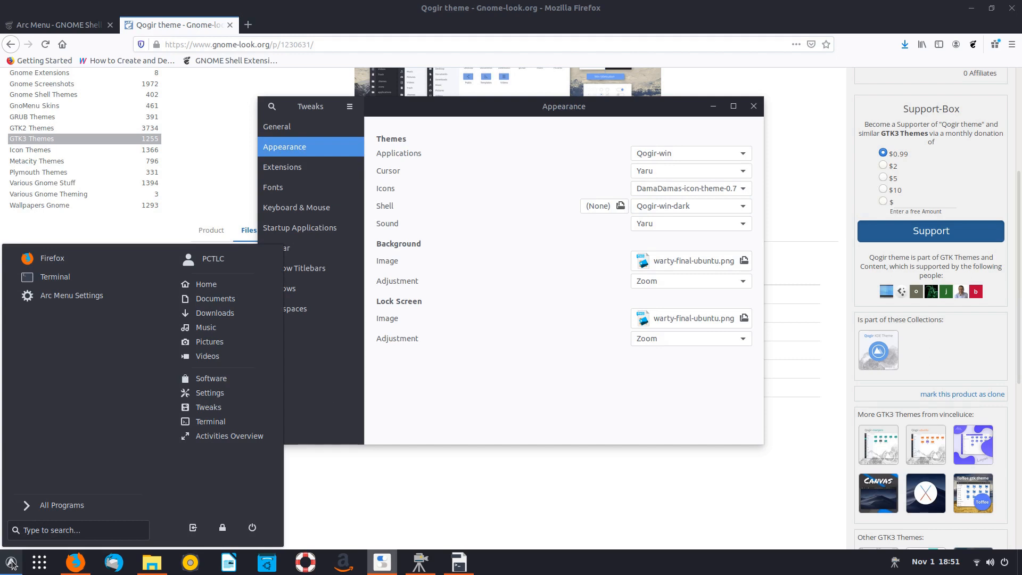
left_click(11, 562)
left_click(10, 563)
left_click(11, 562)
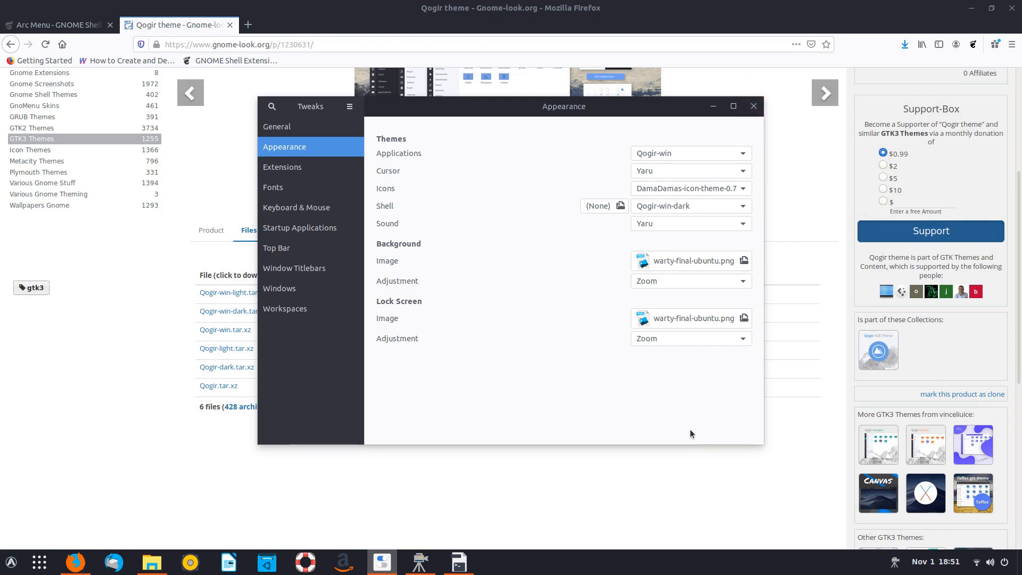
left_click(11, 563)
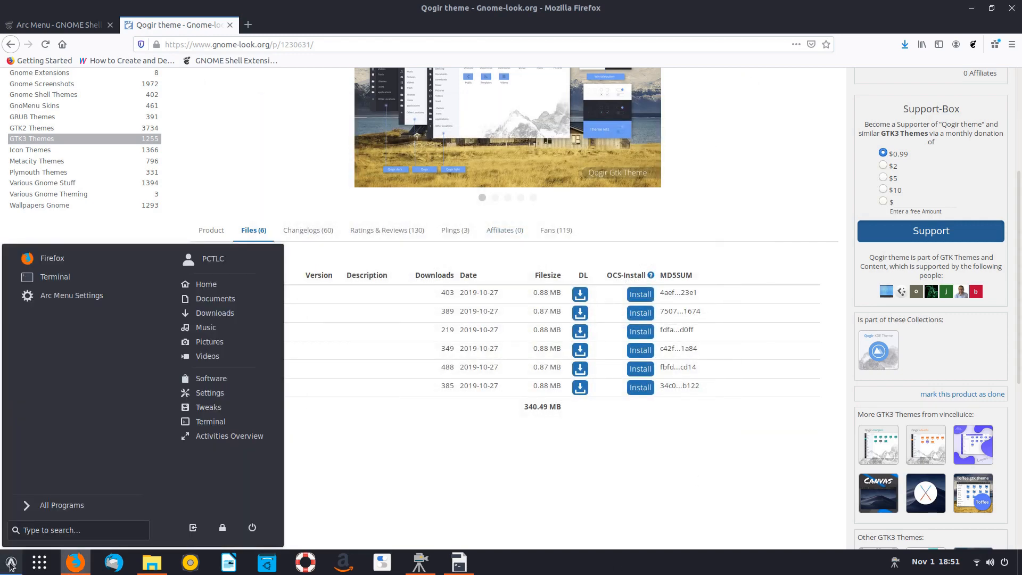
left_click(10, 565)
left_click(382, 562)
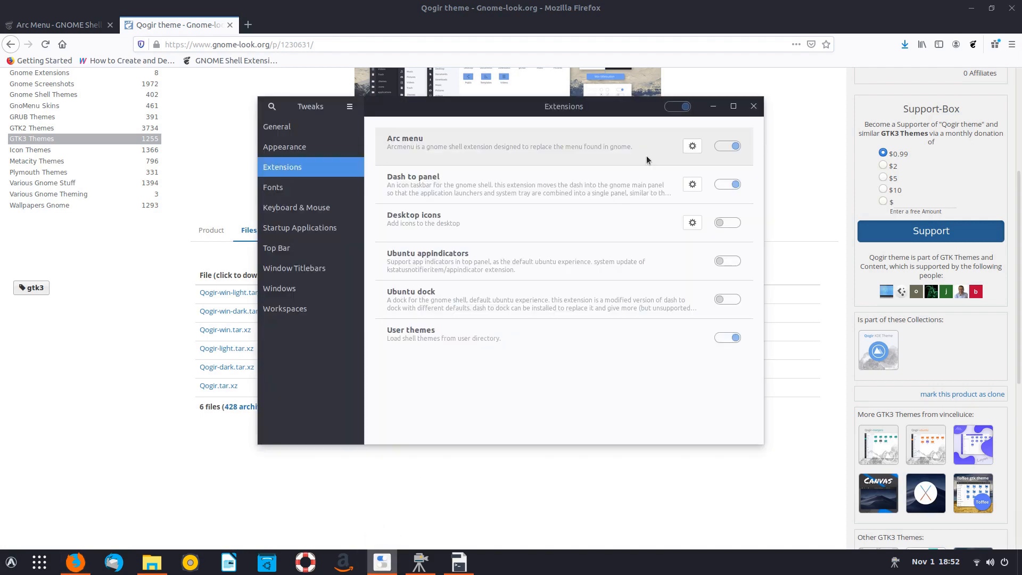
- Choose and apply the Redmond Menu Style layout in the Arc Menu settings
left_click(693, 146)
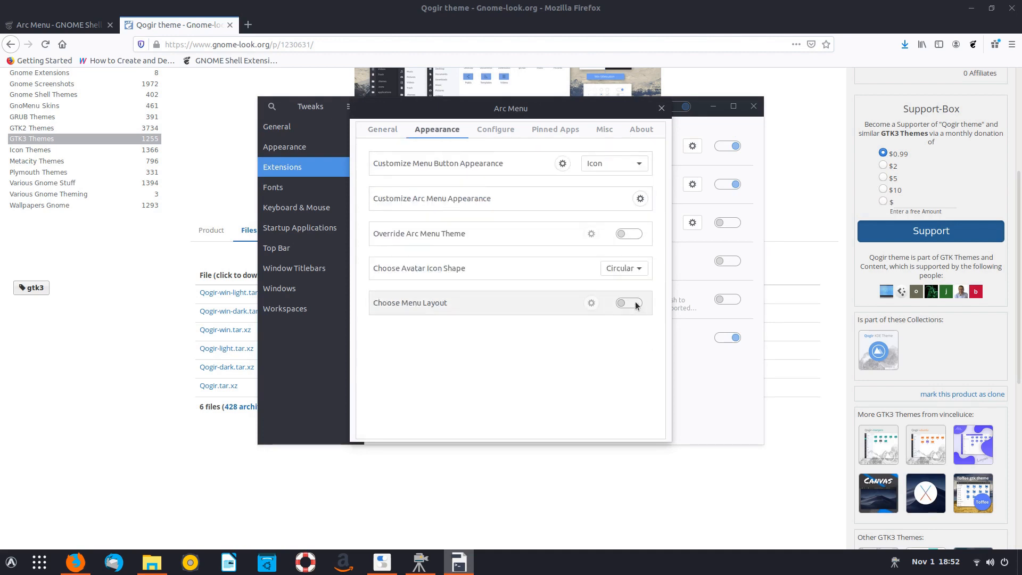
left_click(635, 304)
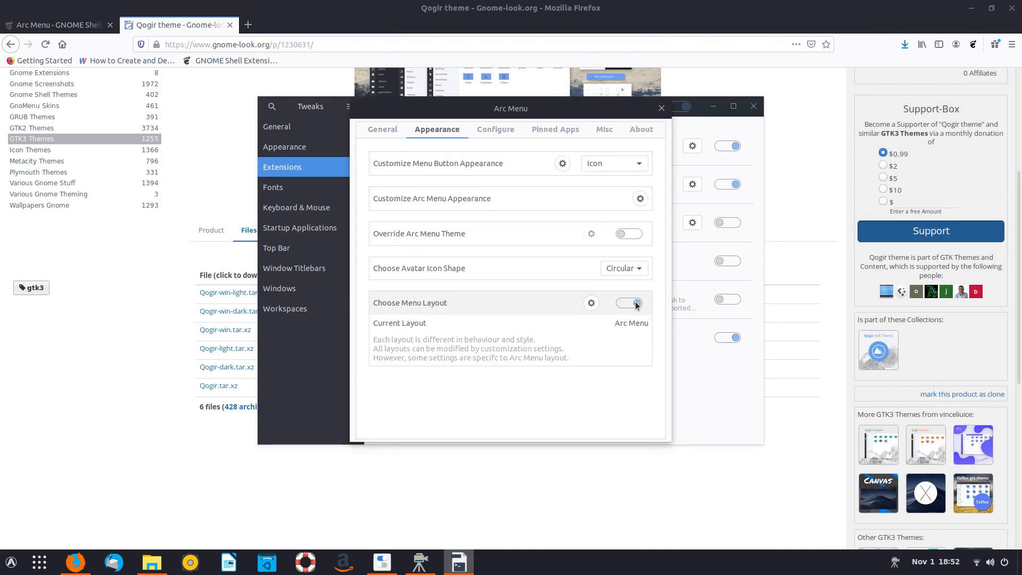
left_click(590, 304)
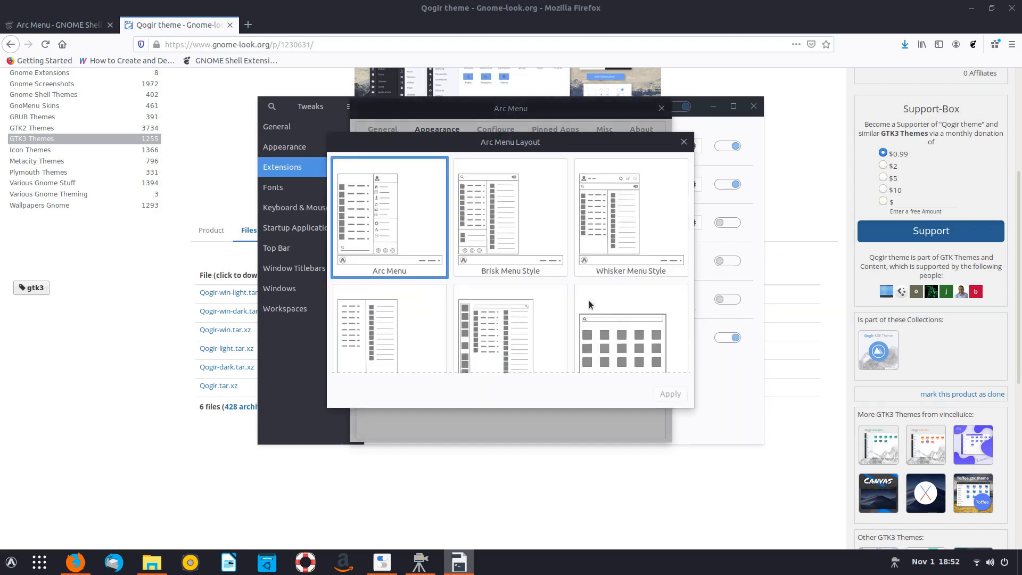
scroll(556, 242, "down", 5)
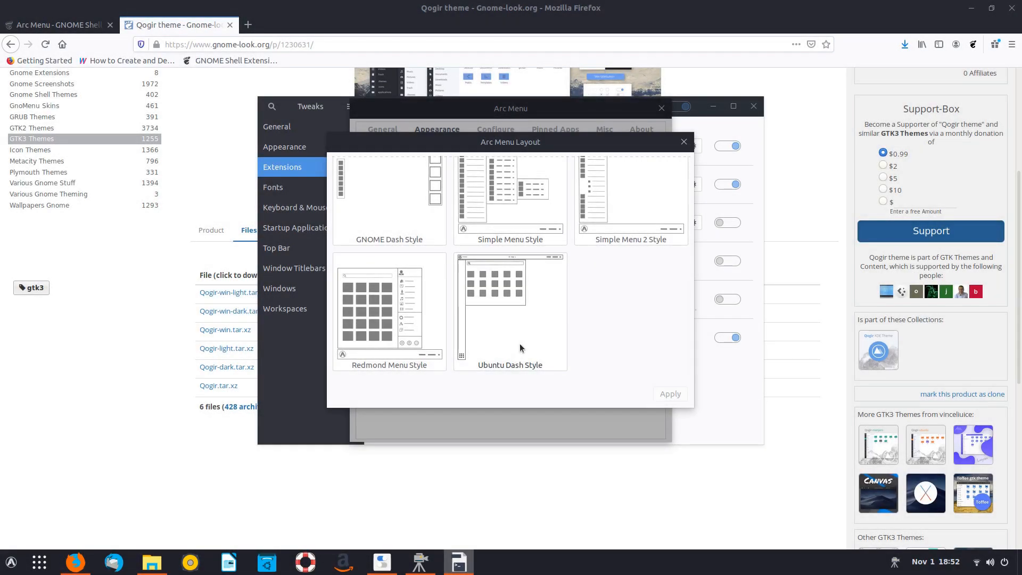
scroll(412, 327, "up", 1)
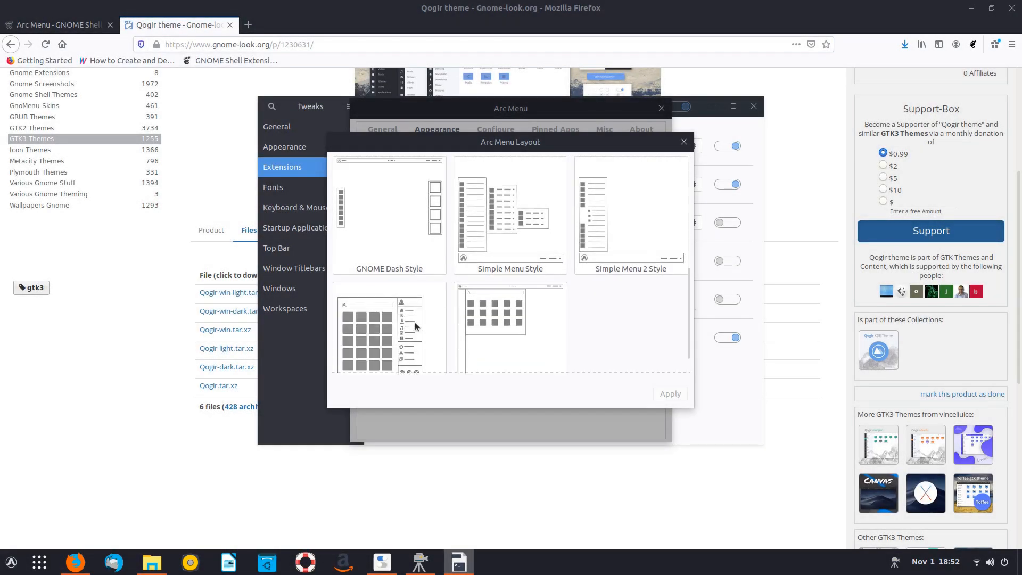
scroll(487, 250, "up", 1)
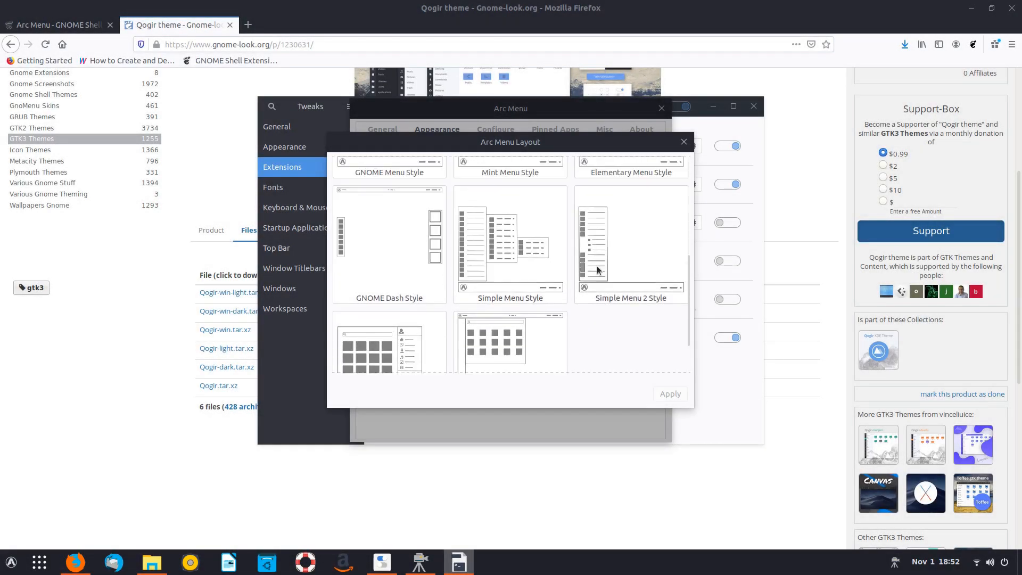
scroll(591, 260, "up", 1)
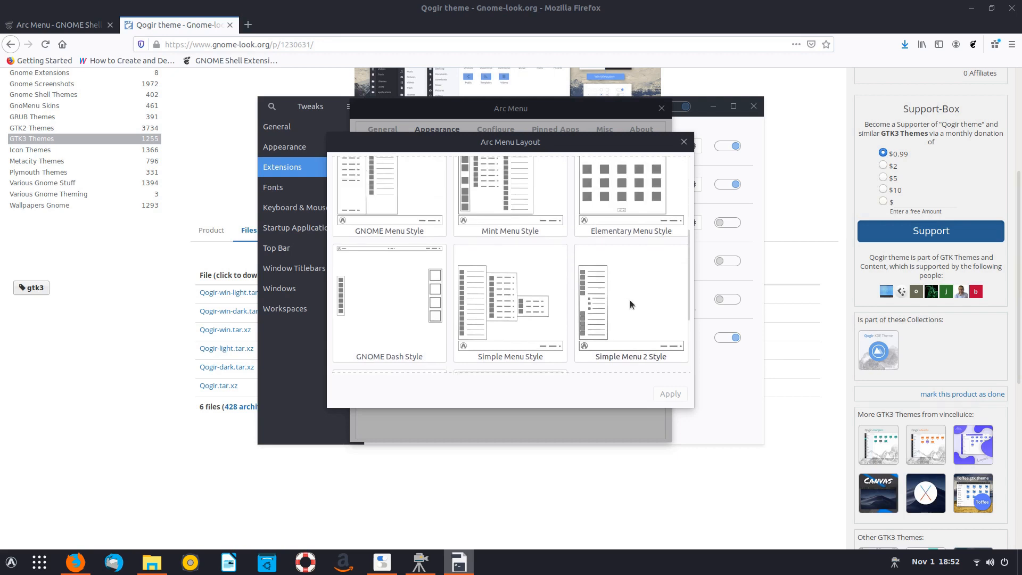
scroll(630, 302, "up", 1)
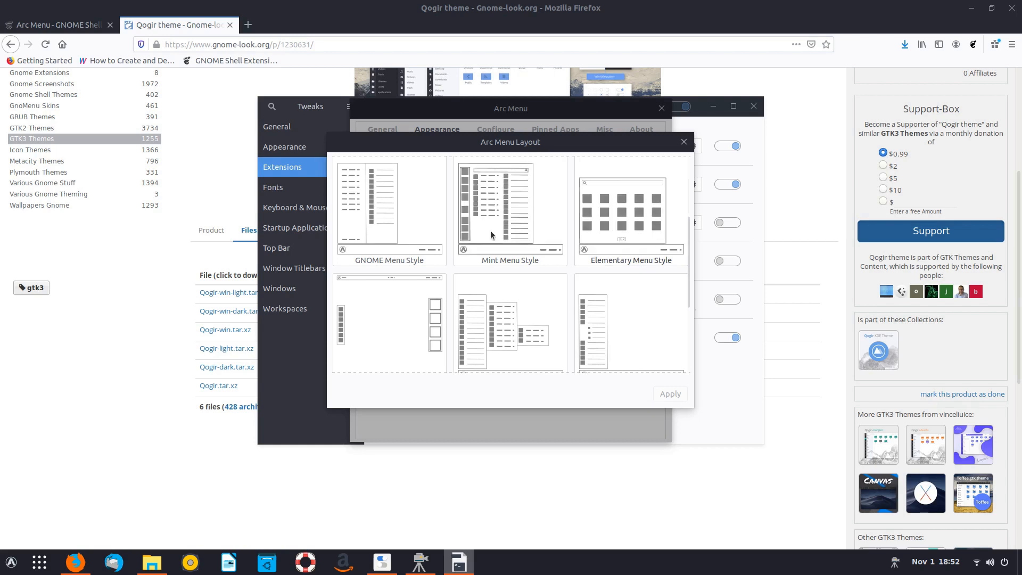
scroll(394, 227, "up", 2)
scroll(393, 225, "up", 2)
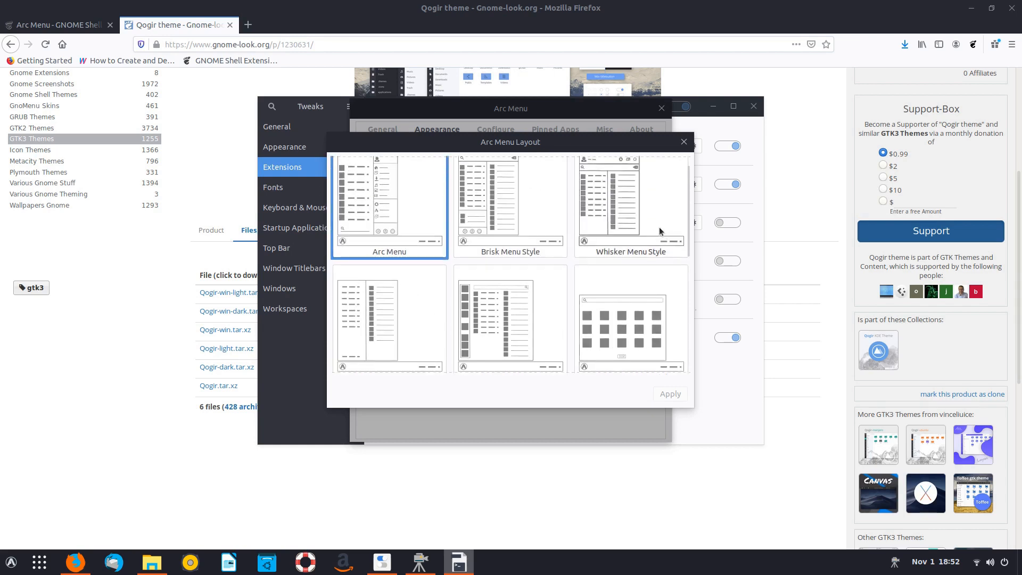
scroll(373, 333, "down", 5)
left_click(373, 334)
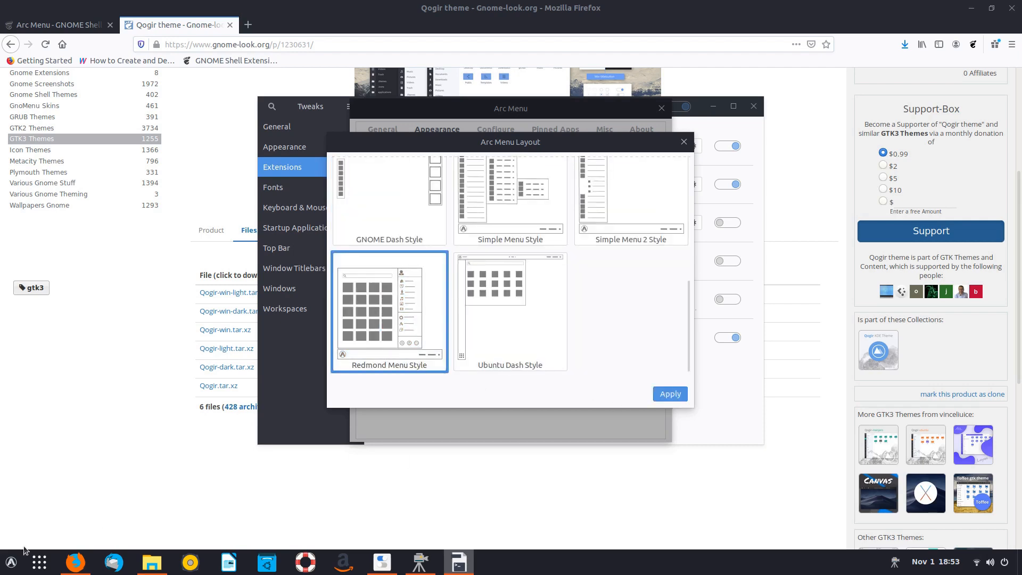
left_click(11, 563)
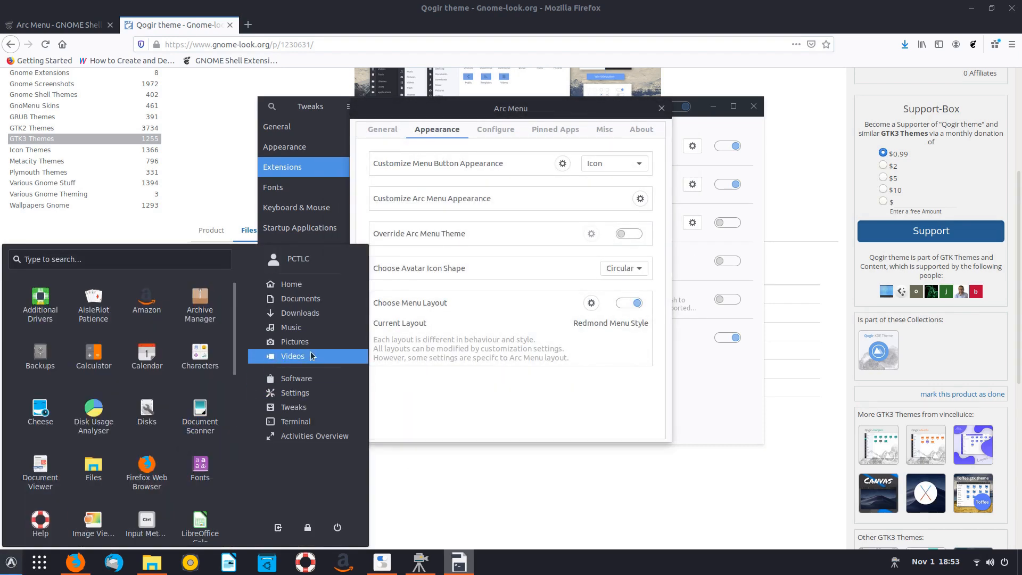
- Preview the new Redmond app menu, then close the layout choices and Arc Menu settings unchanged
scroll(112, 344, "down", 10)
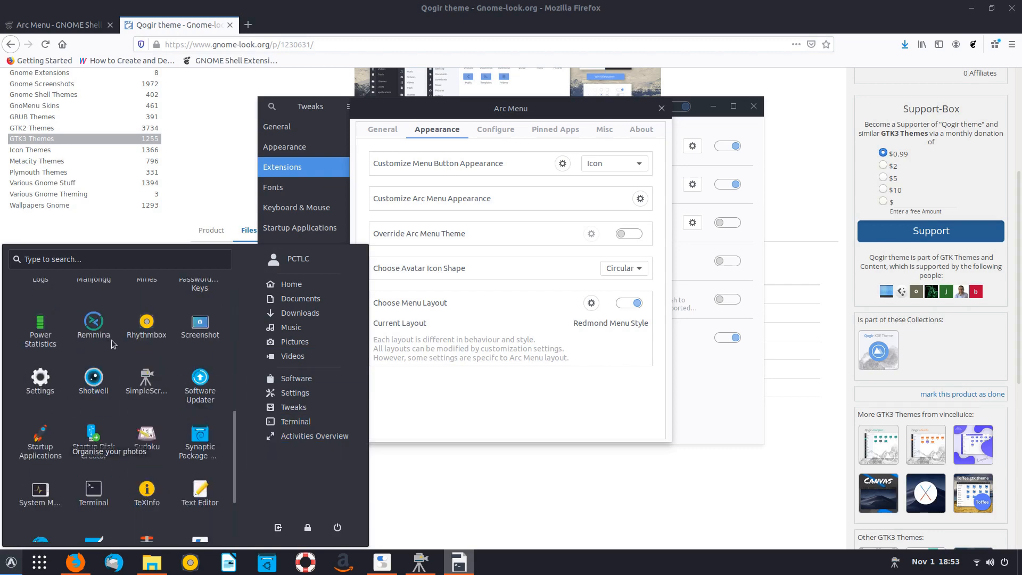
scroll(112, 345, "down", 3)
left_click(562, 353)
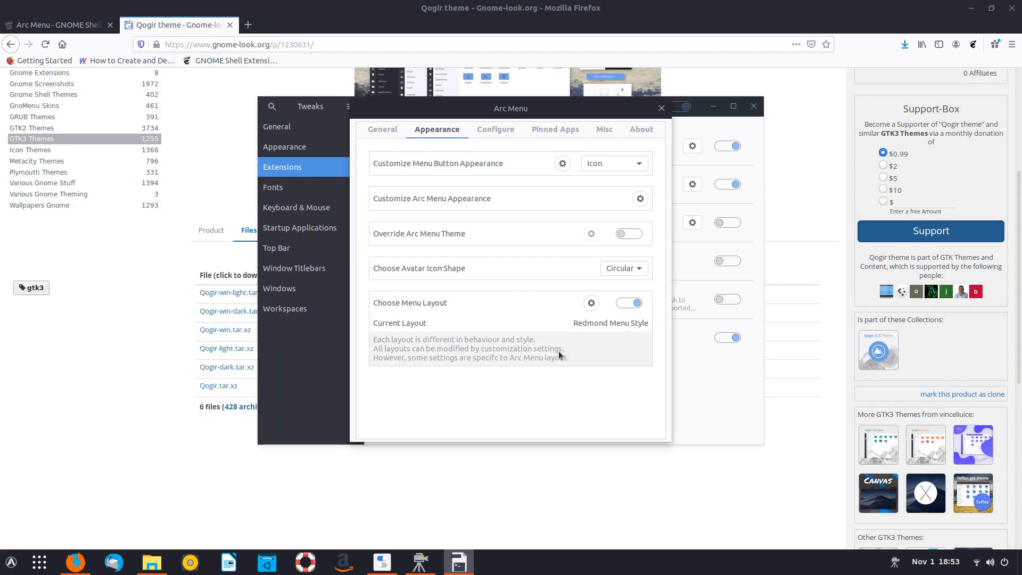
left_click(11, 563)
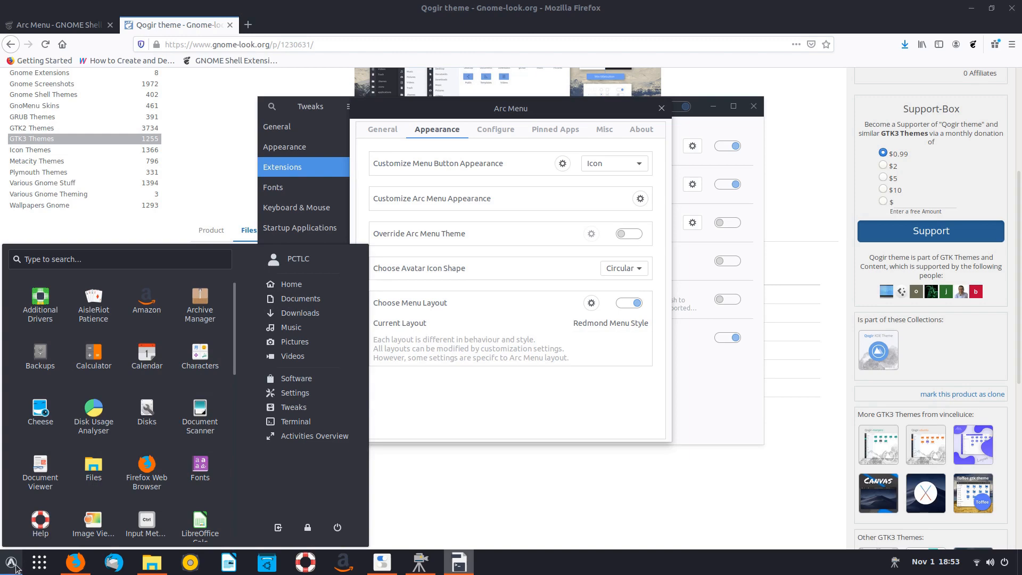
left_click(16, 566)
left_click(591, 303)
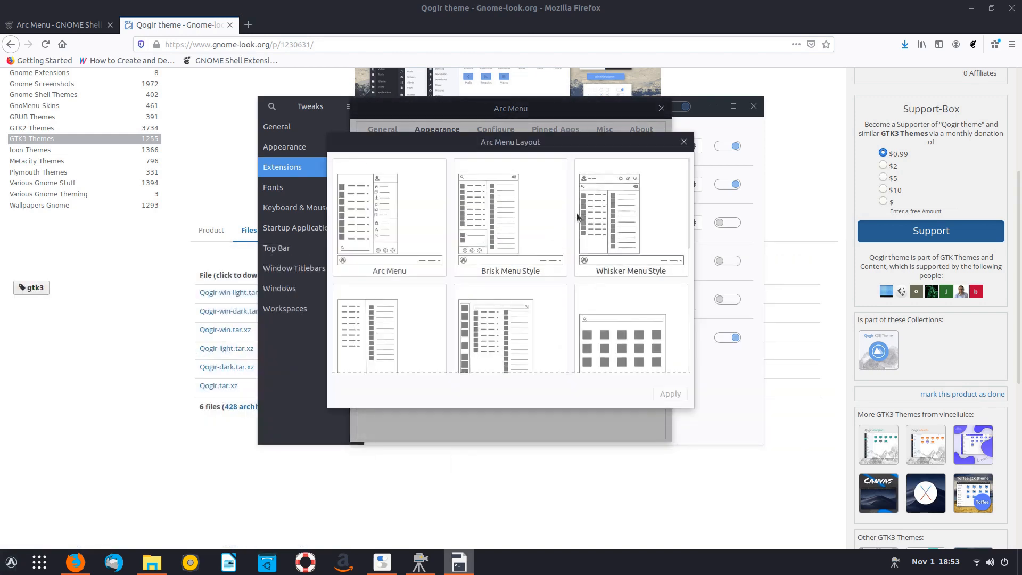
scroll(503, 234, "down", 2)
scroll(503, 234, "up", 3)
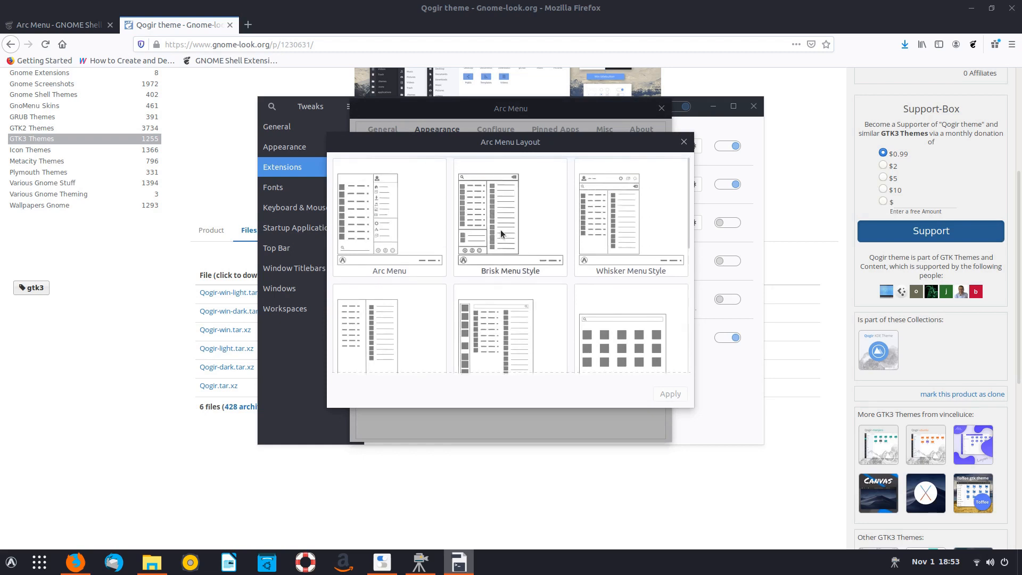
left_click(685, 142)
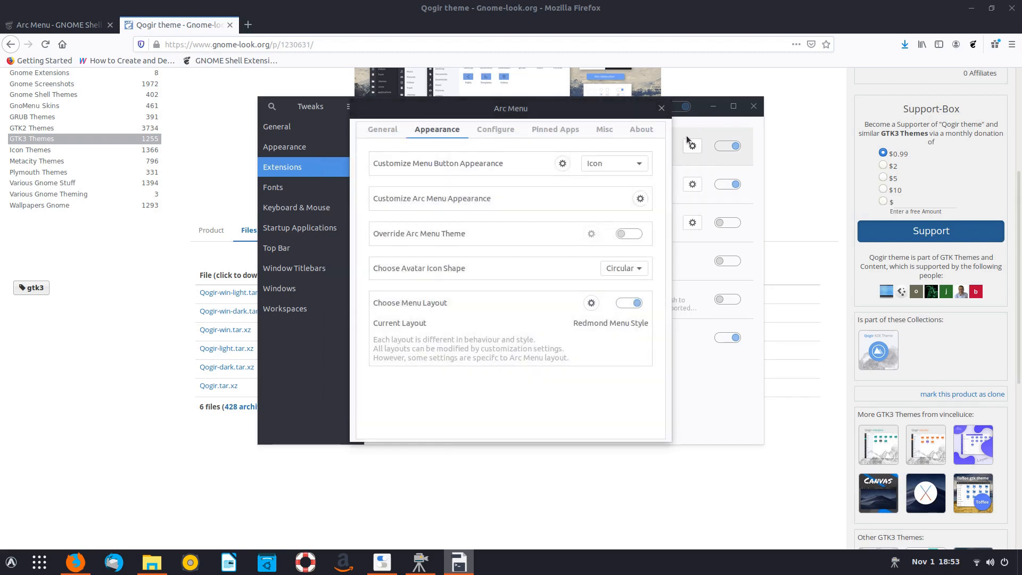
left_click(662, 108)
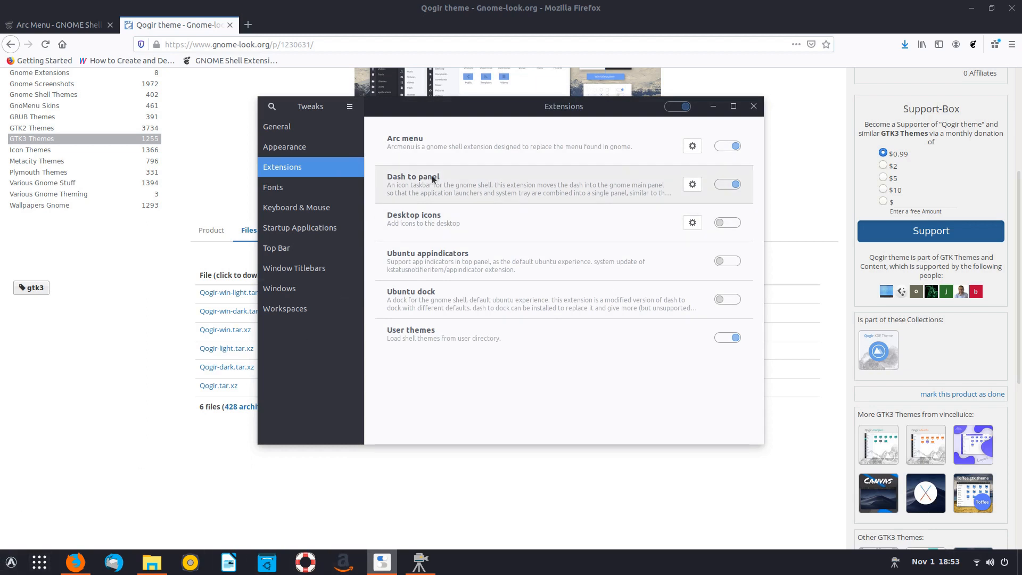
- Move the Dash to Panel taskbar to Top, Left and Right, then settle it back at Bottom
left_click(692, 185)
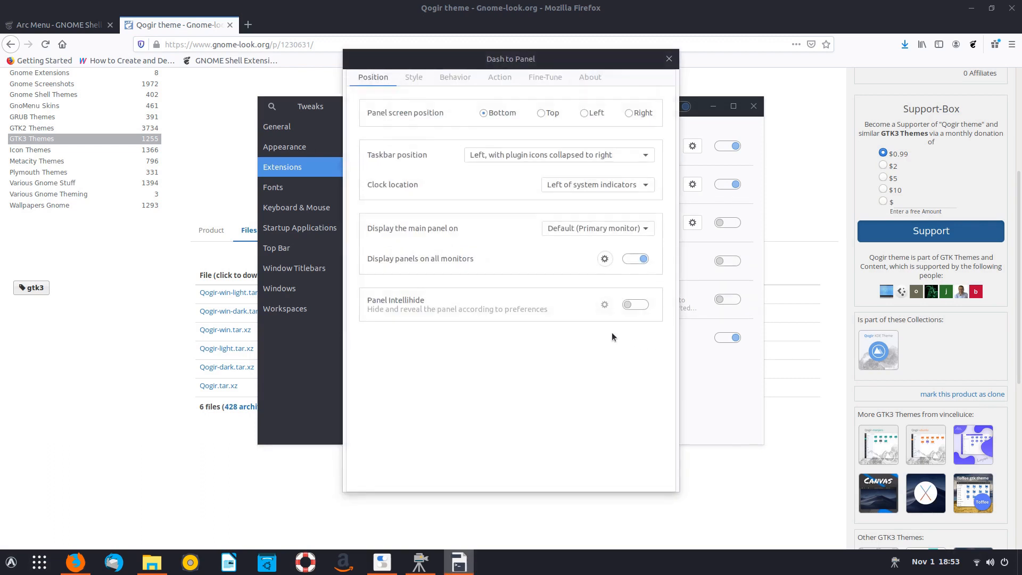
left_click(541, 112)
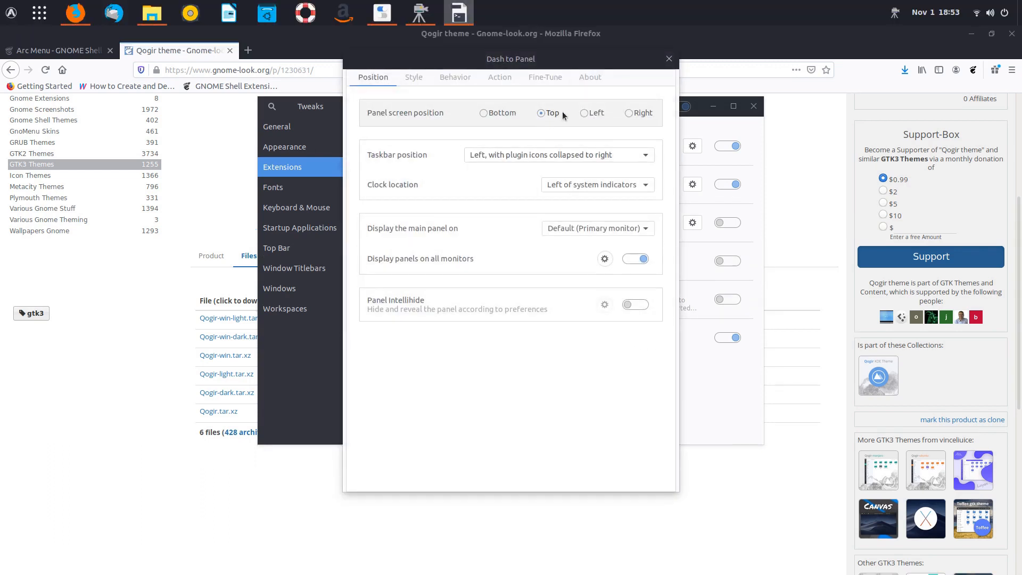
left_click(585, 113)
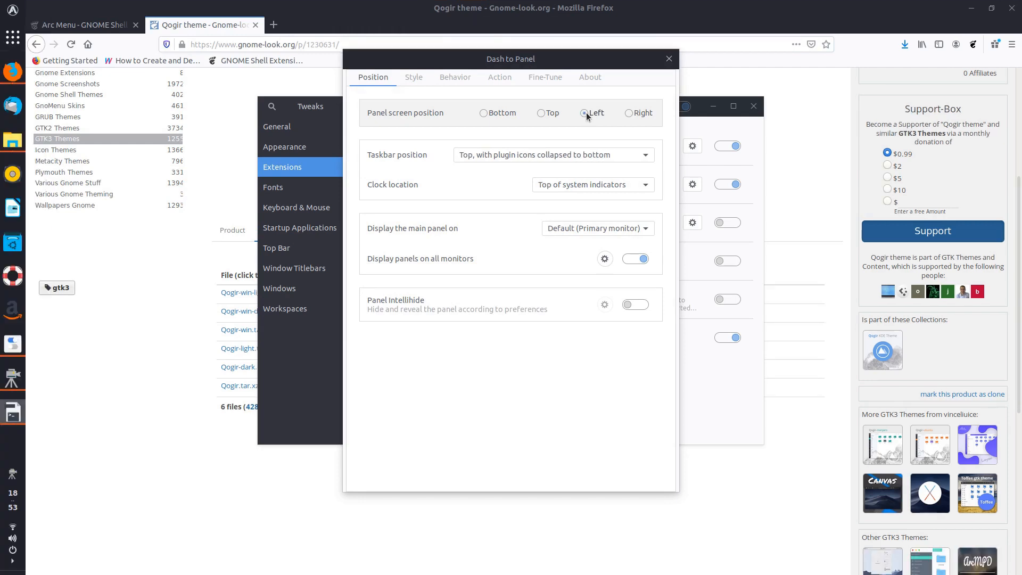
left_click(630, 113)
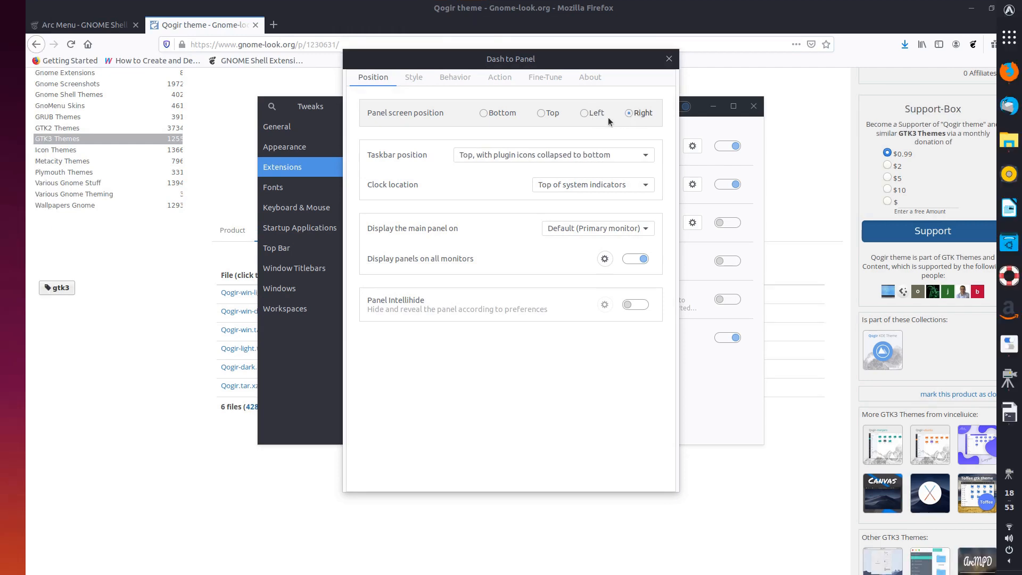
left_click(483, 113)
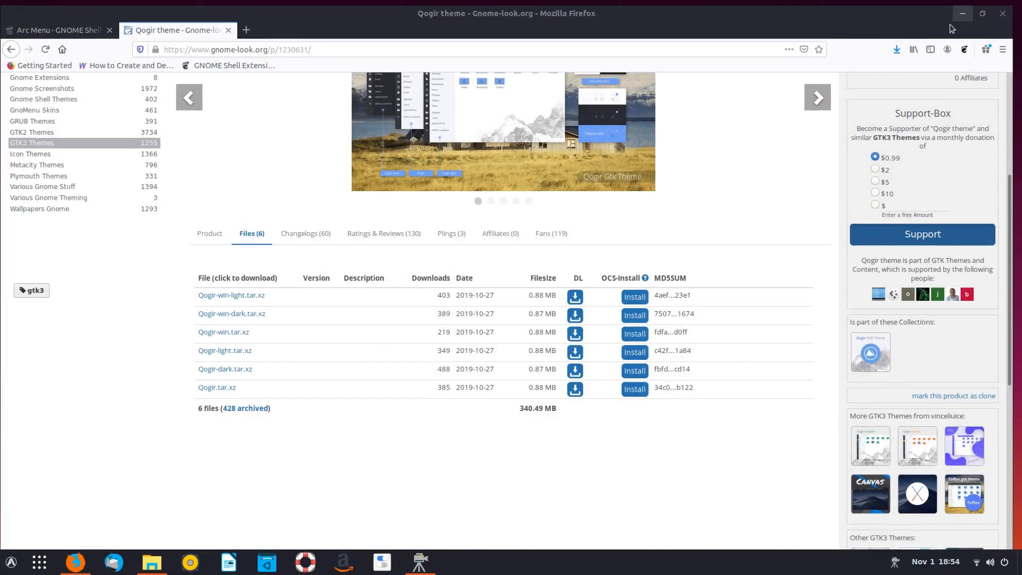
- Minimize Firefox and hide the Files window to clear the desktop
left_click(962, 14)
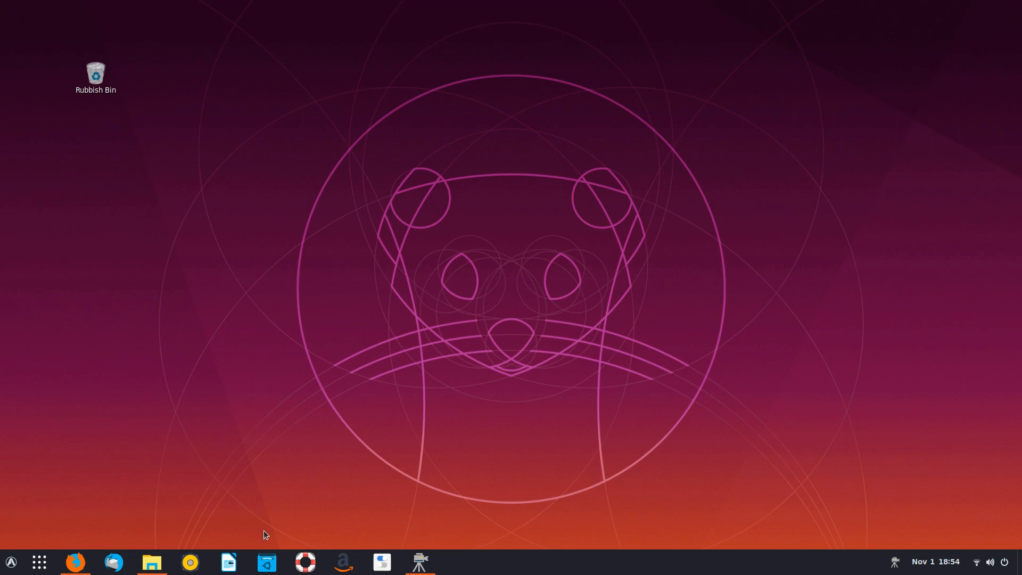
mouse_move(152, 563)
left_click(210, 509)
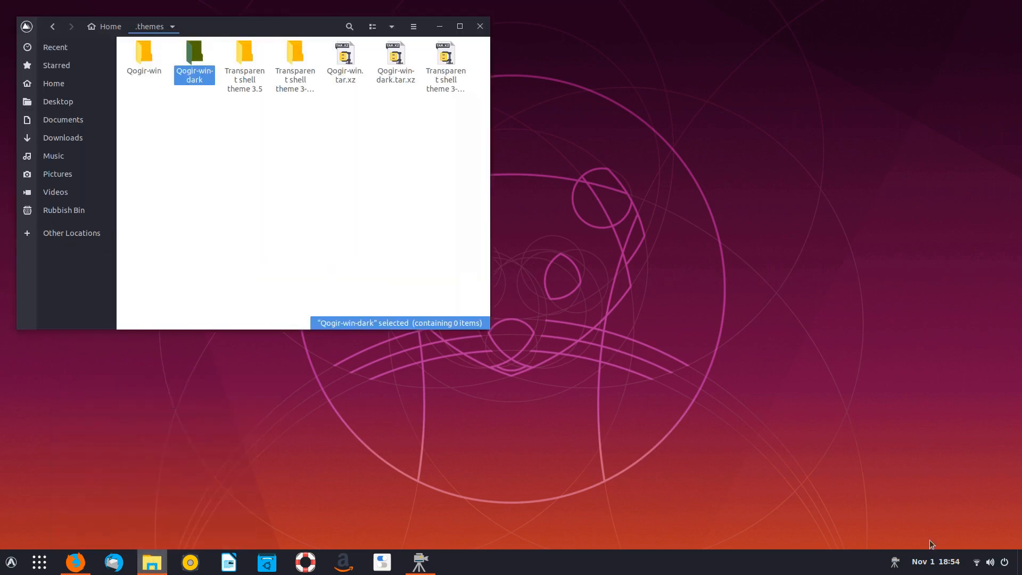
left_click(1019, 565)
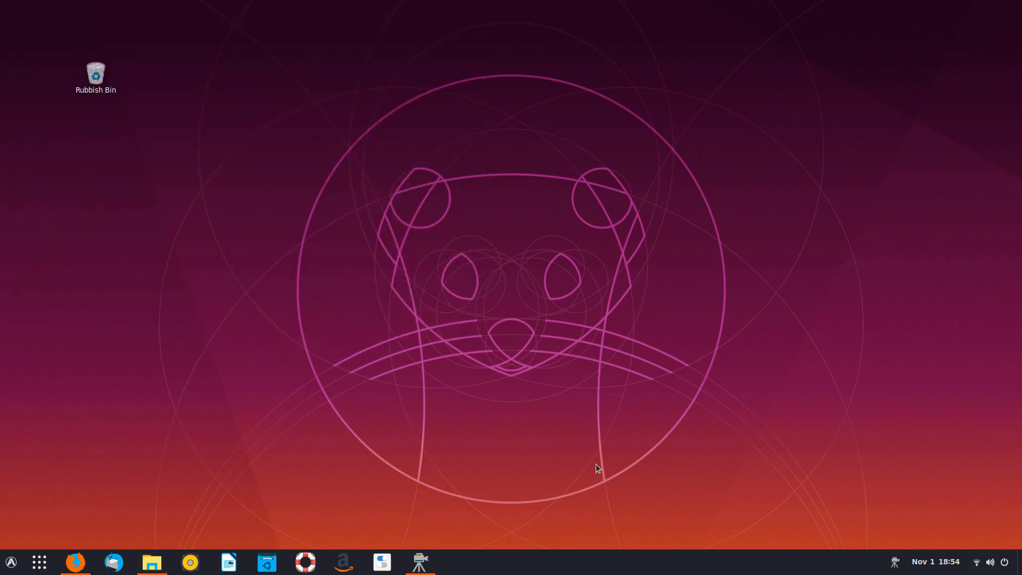
- Set the snowy mountain peaks picture as wallpaper via Change Background, then bring Tweaks back
right_click(559, 224)
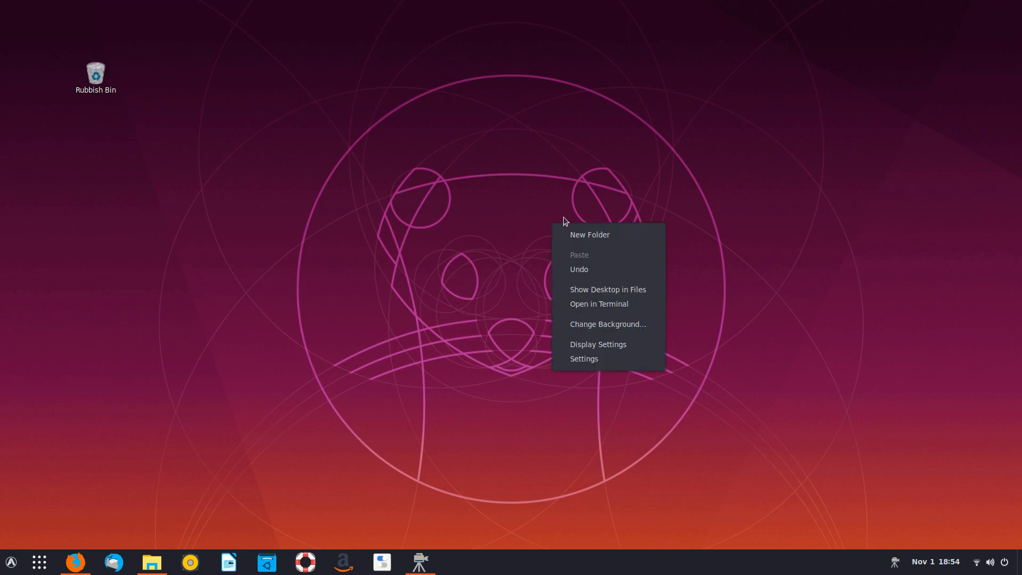
left_click(614, 325)
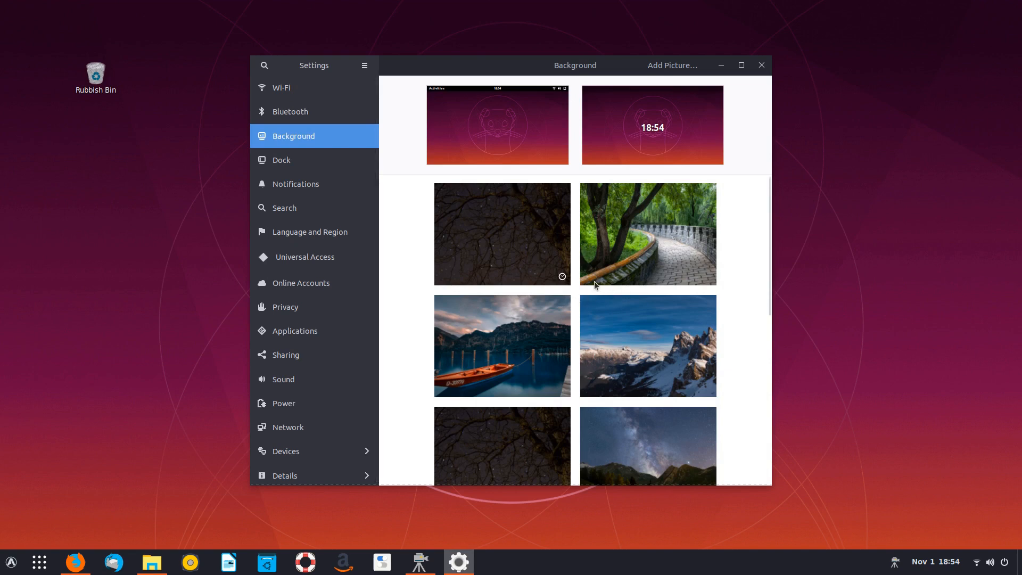
scroll(594, 281, "down", 6)
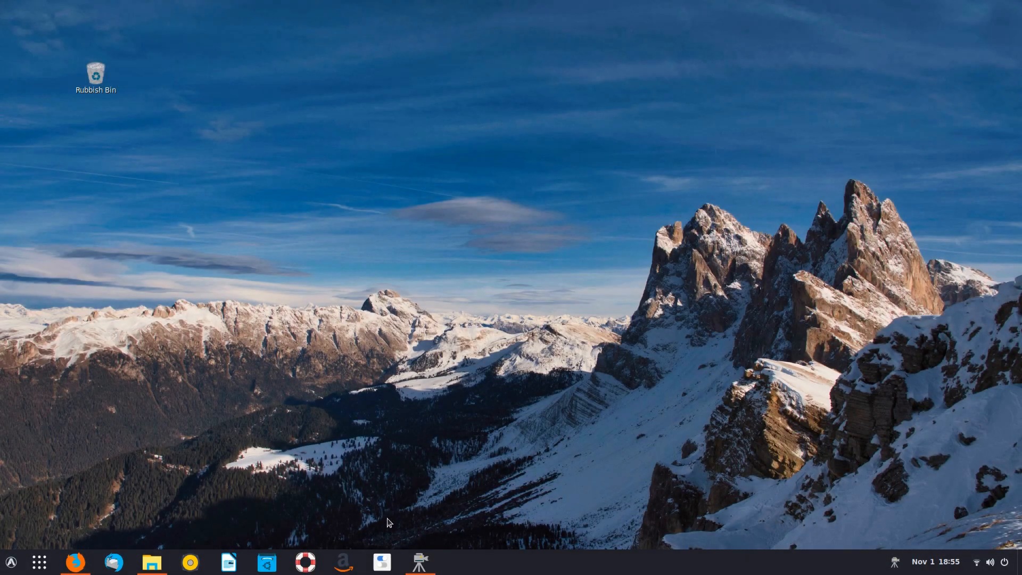
left_click(382, 563)
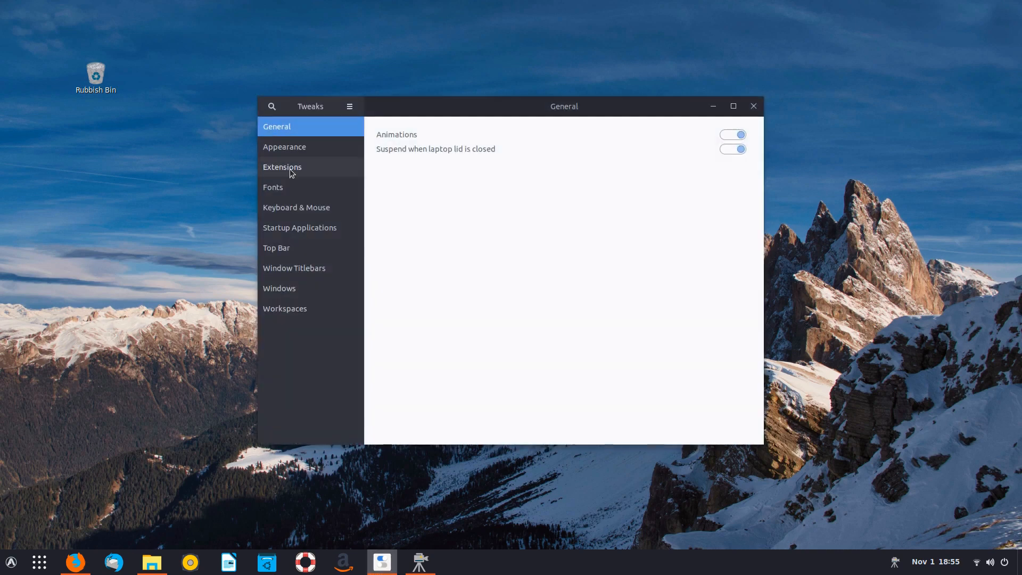
- Switch off the Arc menu and Dash to panel extensions, then bring Firefox forward from Activities
left_click(290, 168)
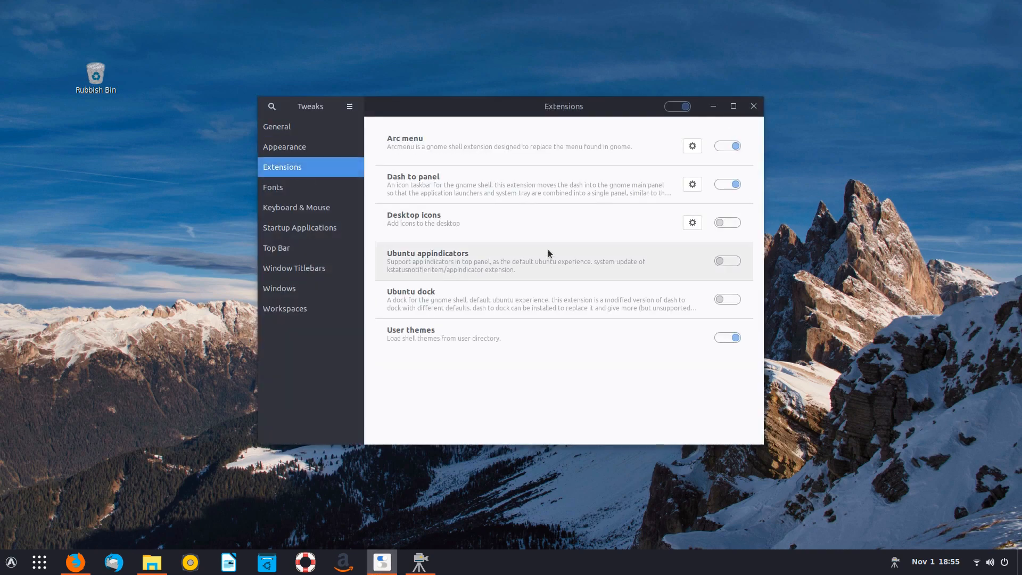
left_click(728, 147)
left_click(722, 183)
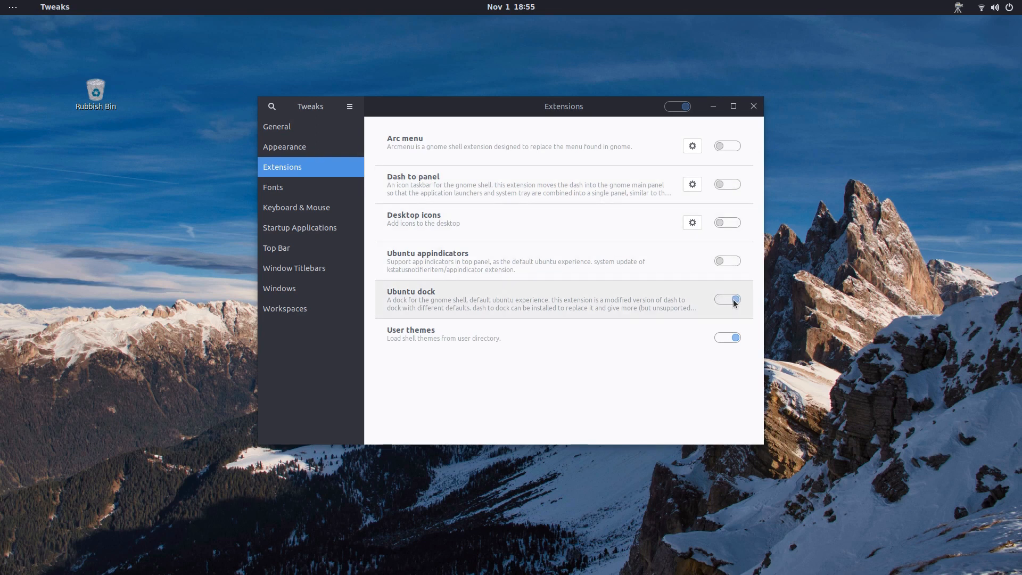
key("super")
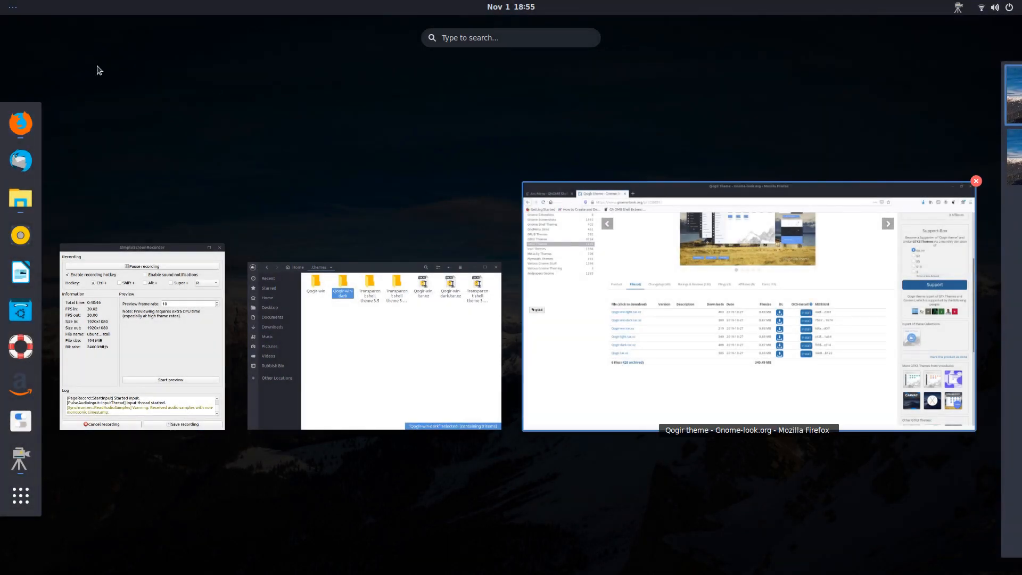
left_click(663, 317)
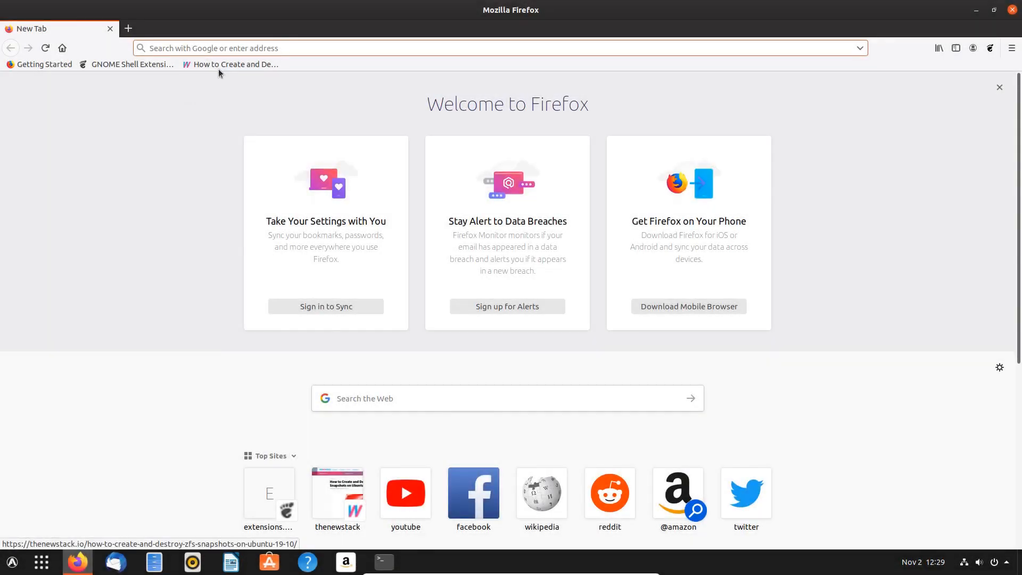
- Open the bookmarked ZFS snapshots article in Firefox, then minimize the full-screen Ubuntu VM
left_click(219, 68)
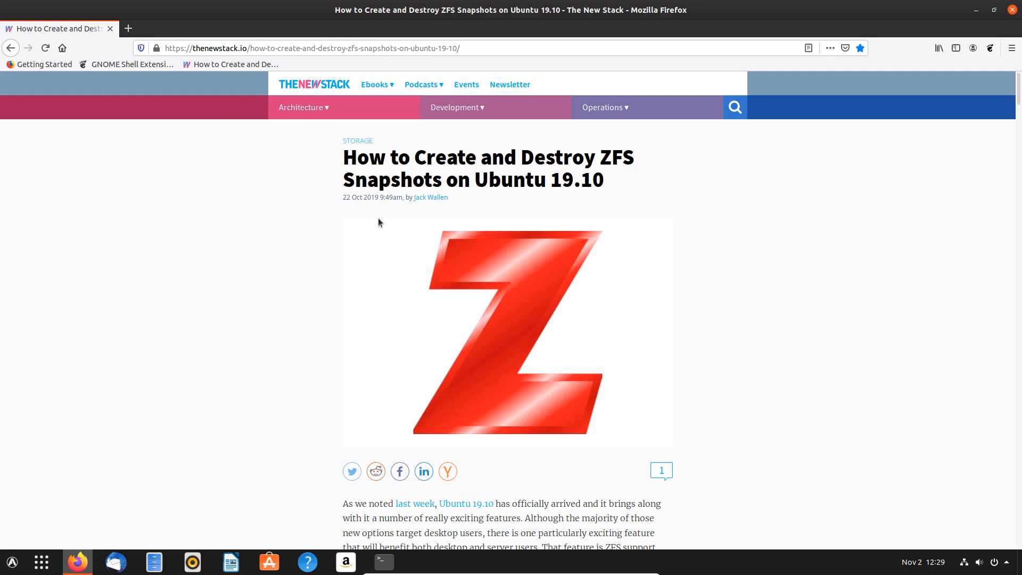
key("super")
left_click(711, 277)
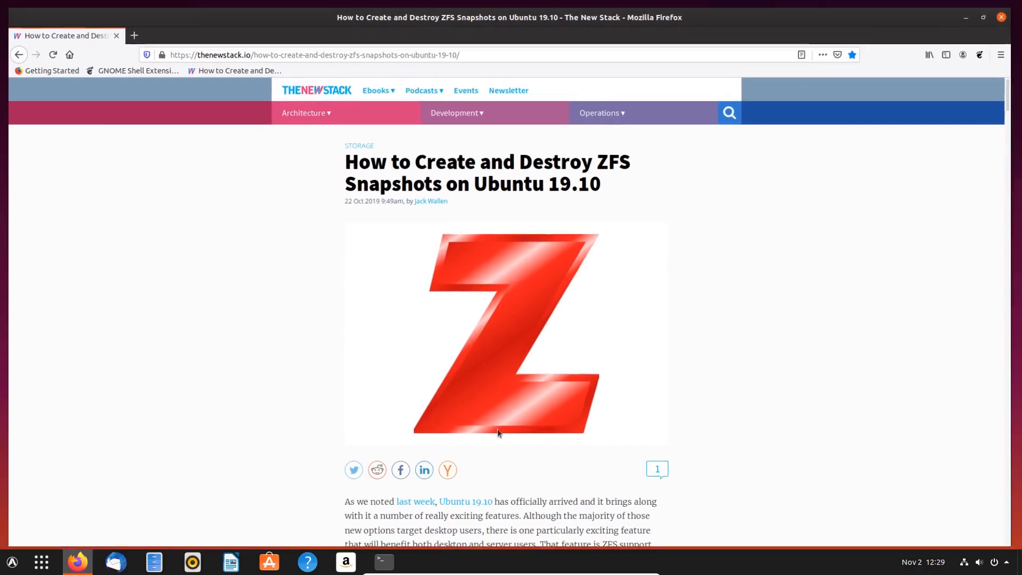
left_click(624, 569)
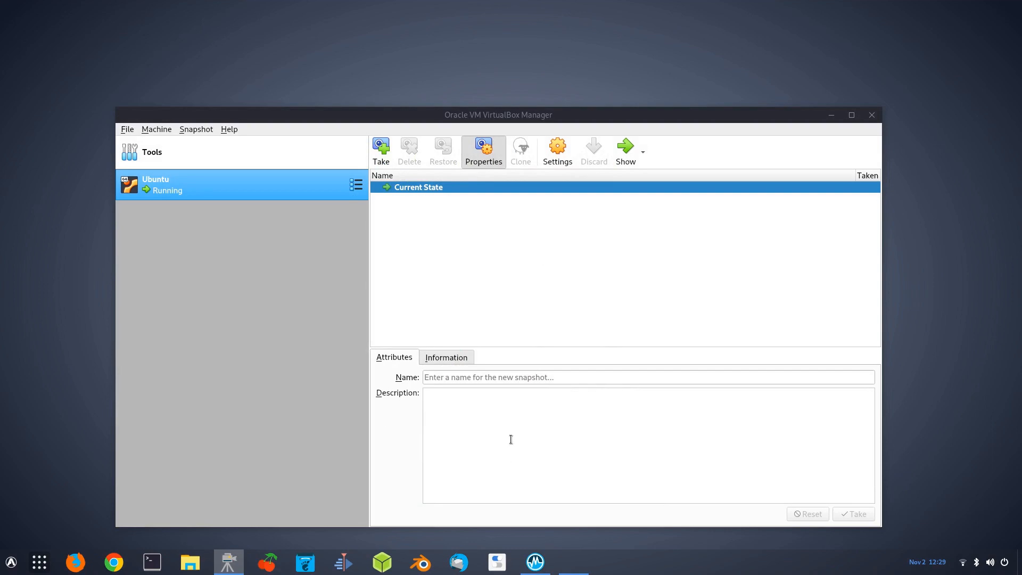
- Restore the Ubuntu [Running] VM window from the host taskbar
mouse_move(551, 566)
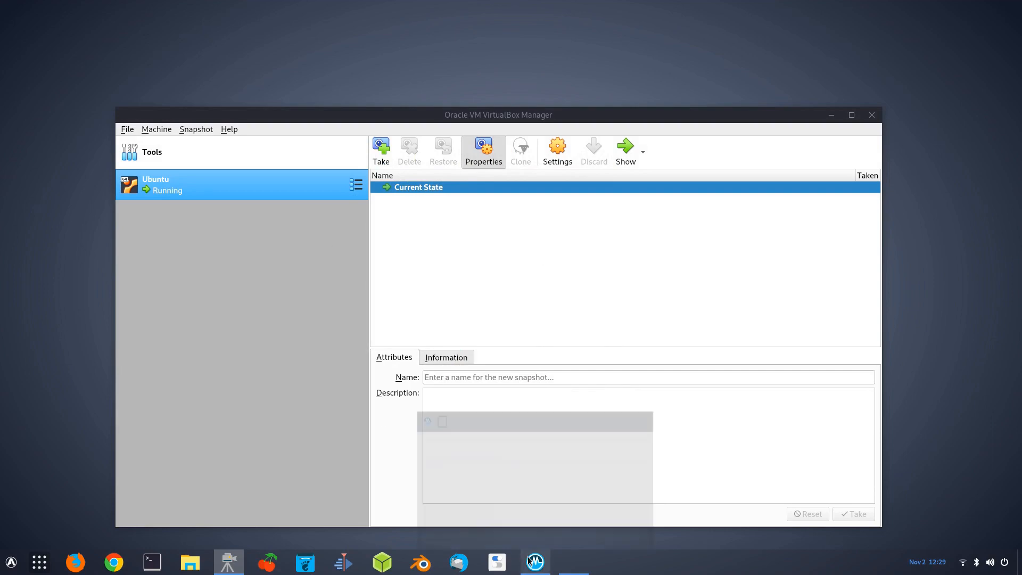
left_click(574, 563)
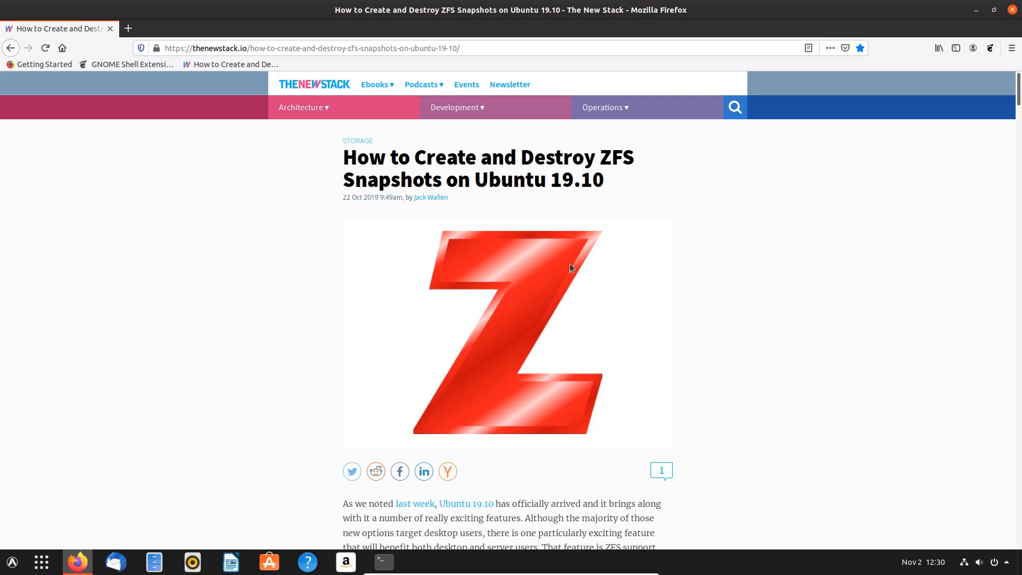
- Scroll the ZFS article down to its Installation section and open the home folder in Files
scroll(459, 286, "down", 5)
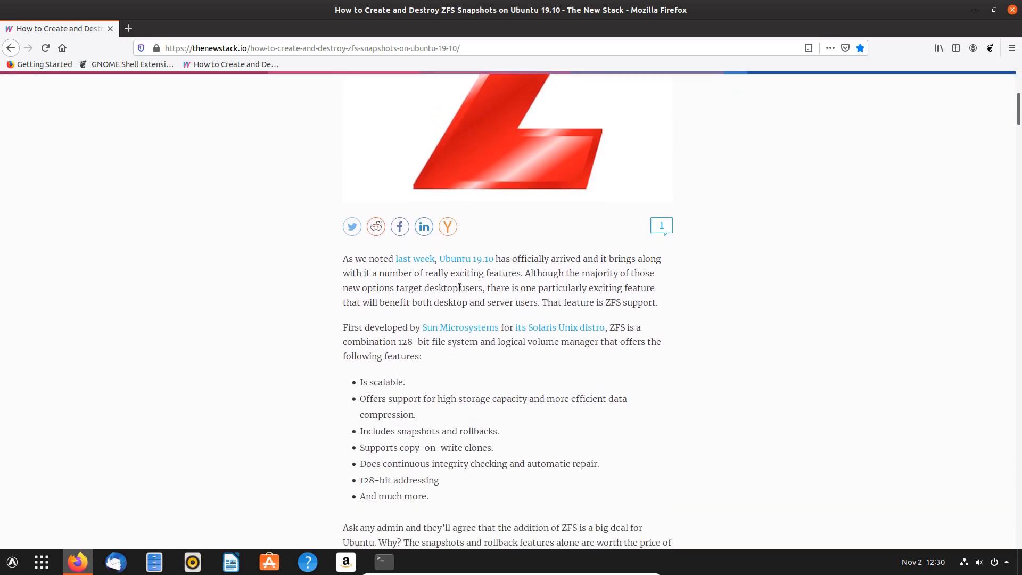
scroll(459, 287, "down", 2)
scroll(461, 289, "down", 2)
scroll(460, 289, "down", 5)
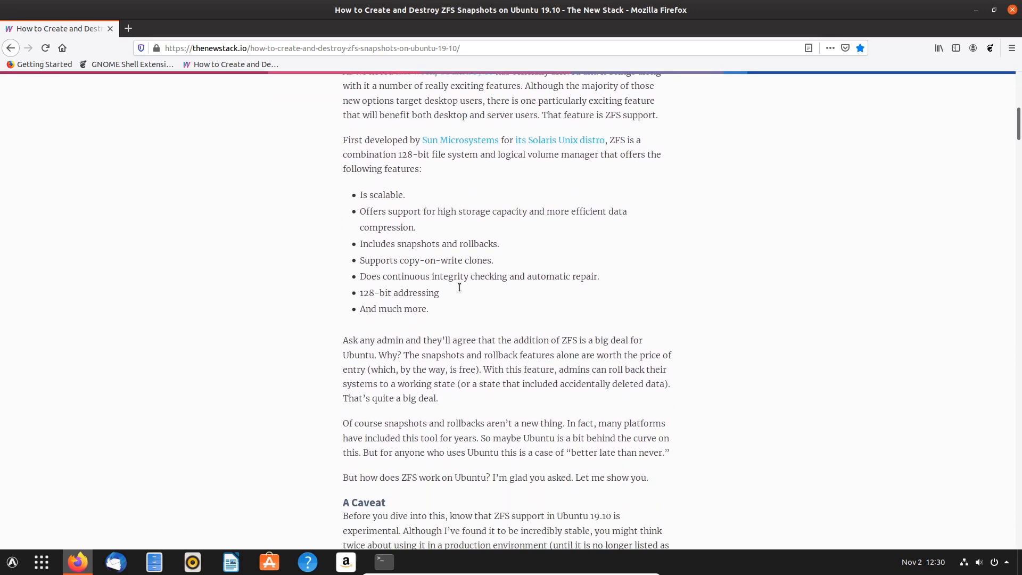
scroll(460, 289, "down", 3)
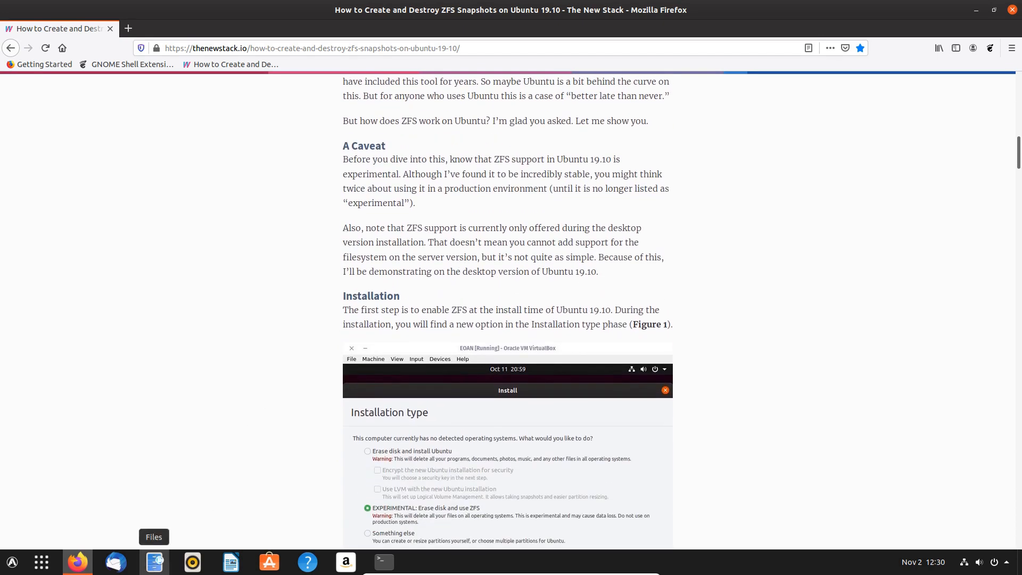
left_click(153, 564)
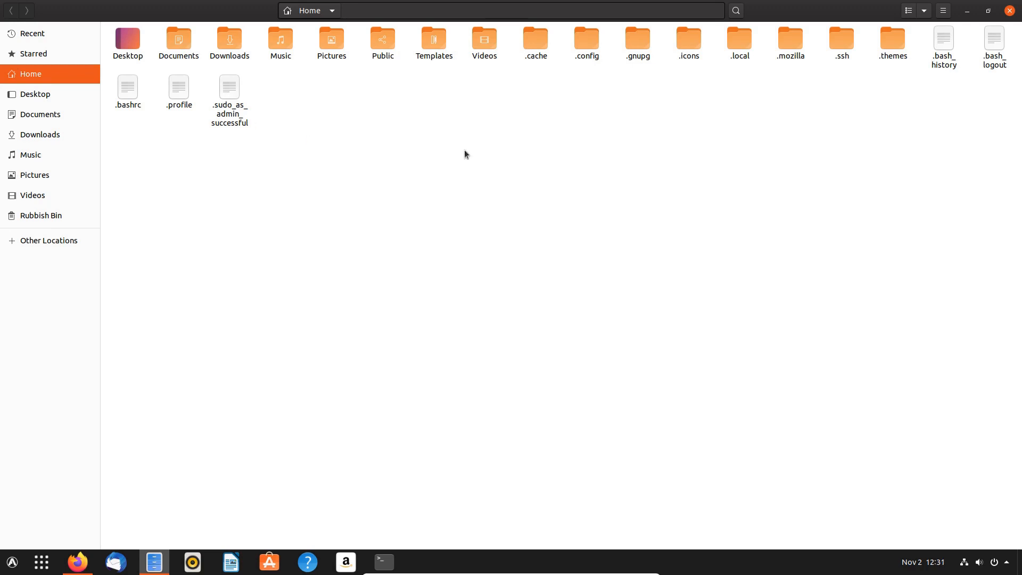
- Look inside the hidden .icons and .themes folders, returning Home after each
double_click(688, 39)
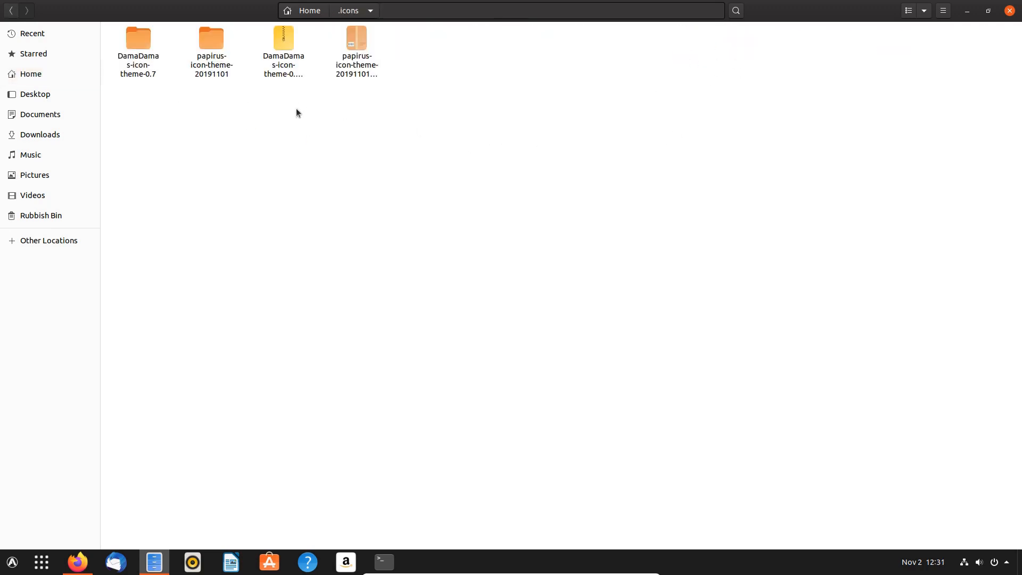
left_click(309, 12)
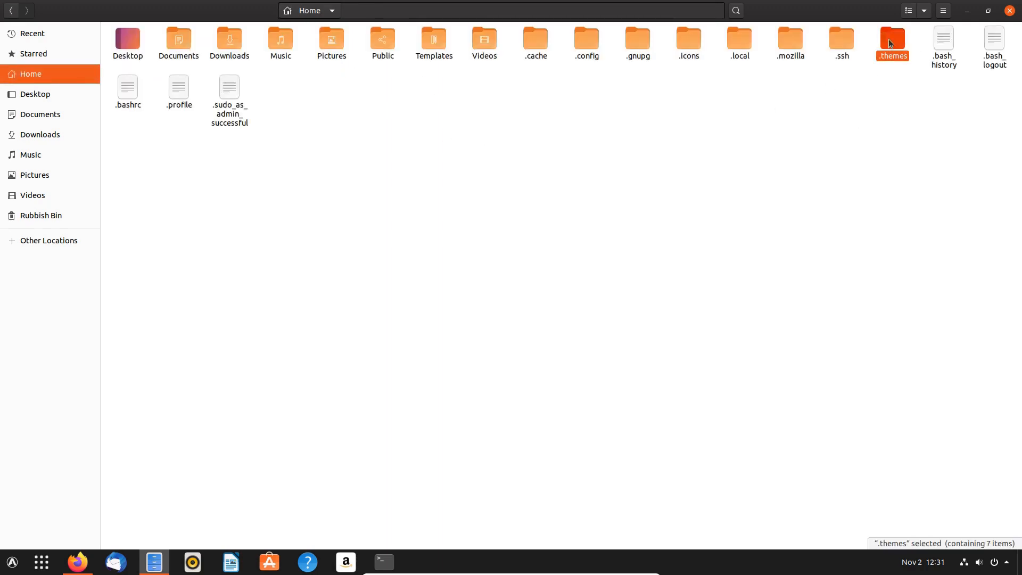
double_click(889, 43)
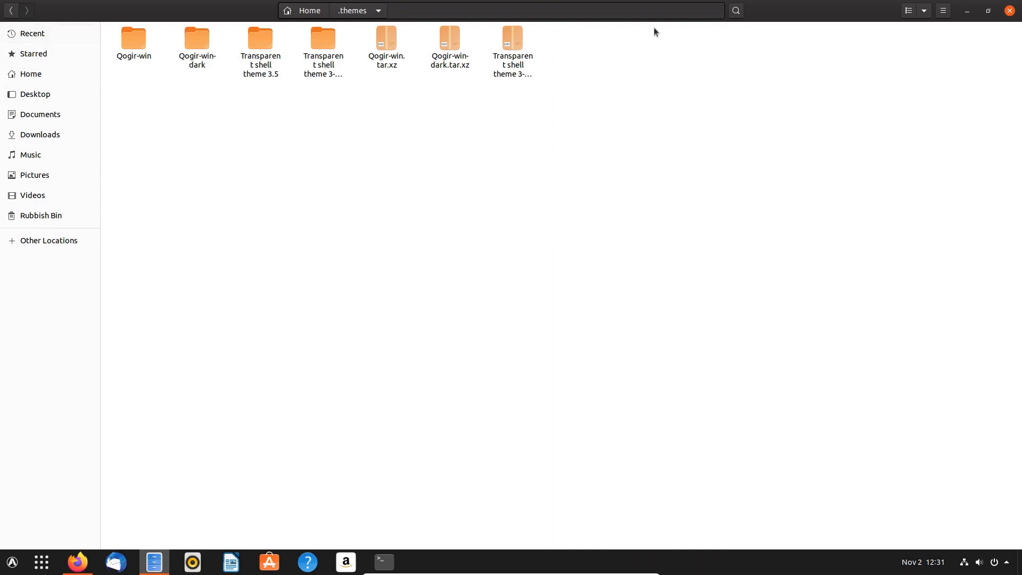
left_click(313, 13)
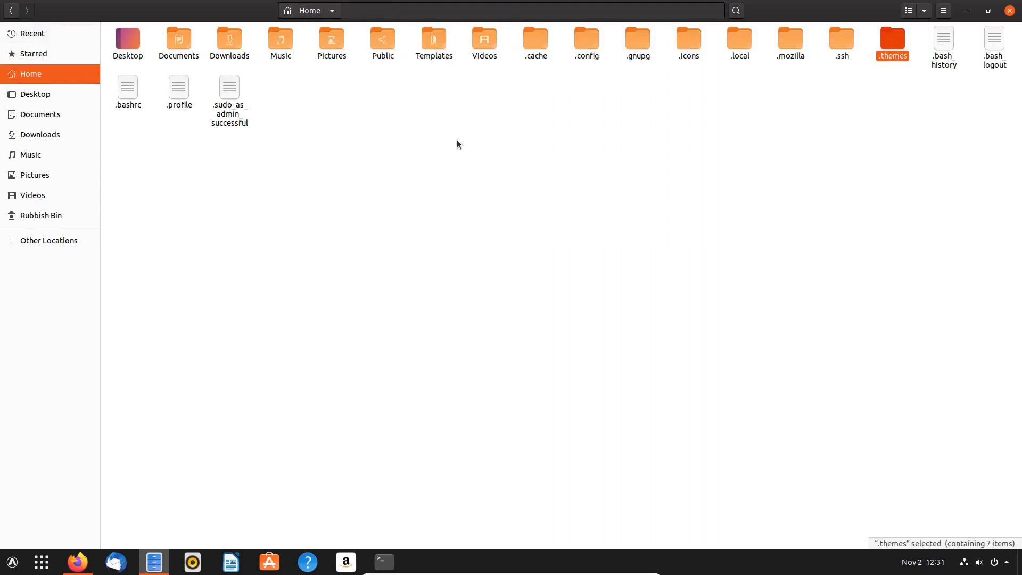
- Navigate into .local/share/gnome-shell/extensions to see the three extension folders
double_click(741, 42)
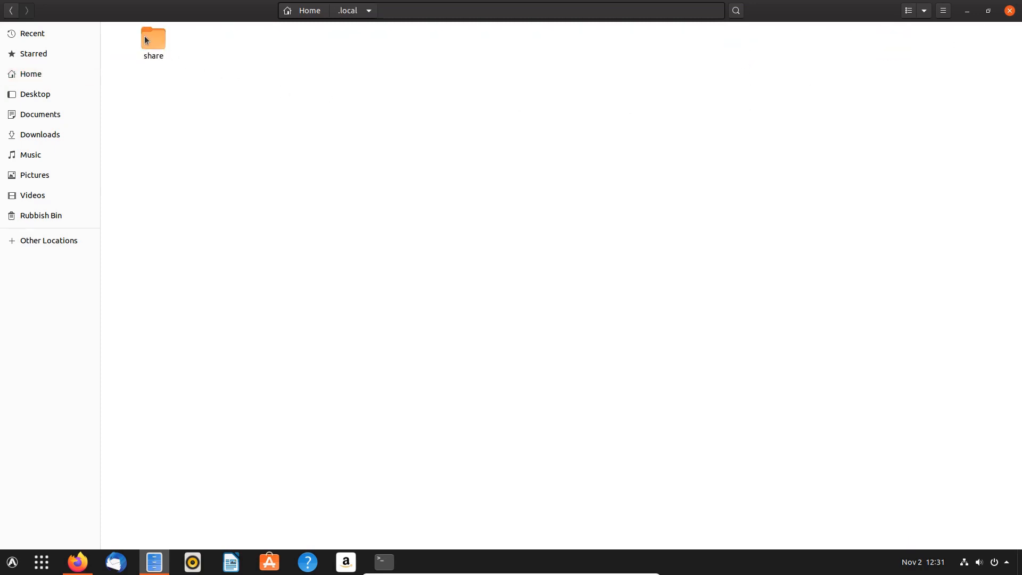
double_click(146, 40)
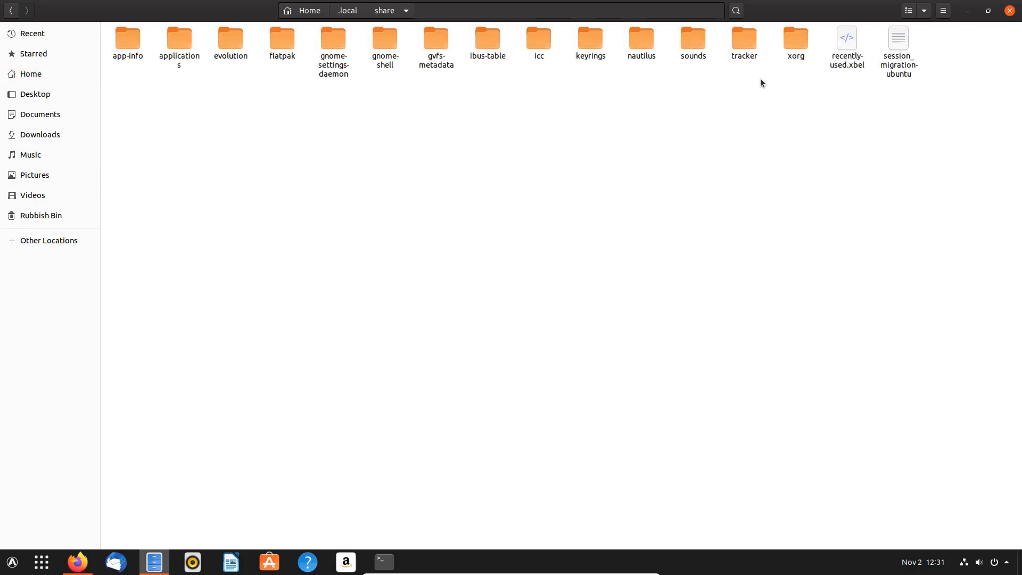
double_click(389, 44)
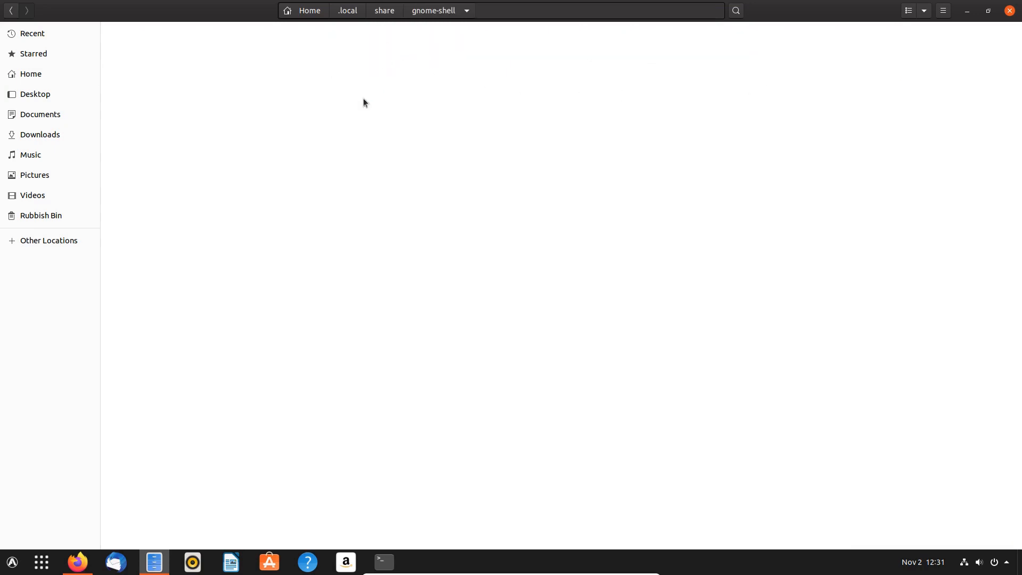
double_click(150, 55)
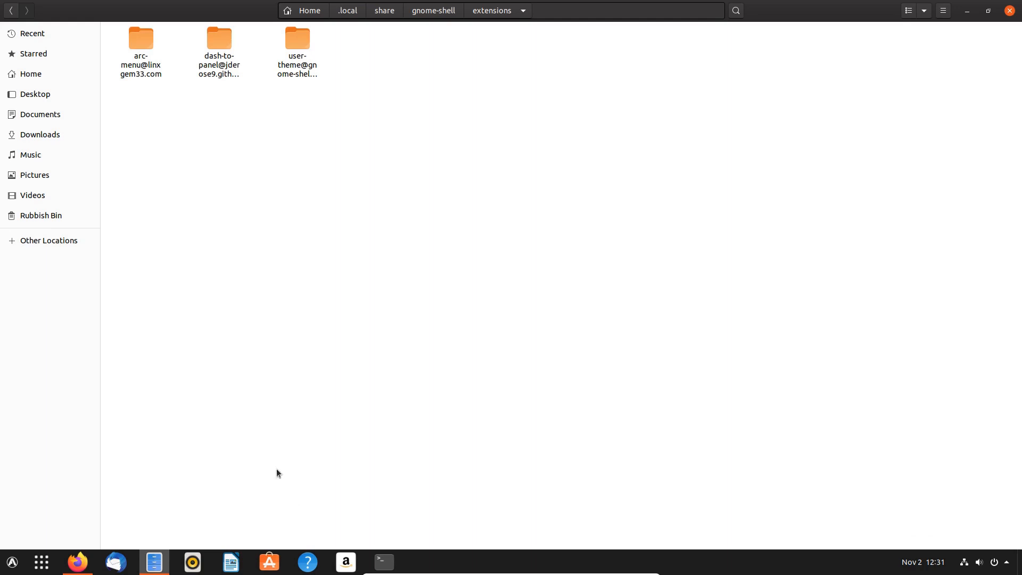
- Search for 'tweak' and install GNOME Tweaks from Ubuntu Software, entering the administrator password
key("super")
type("twel")
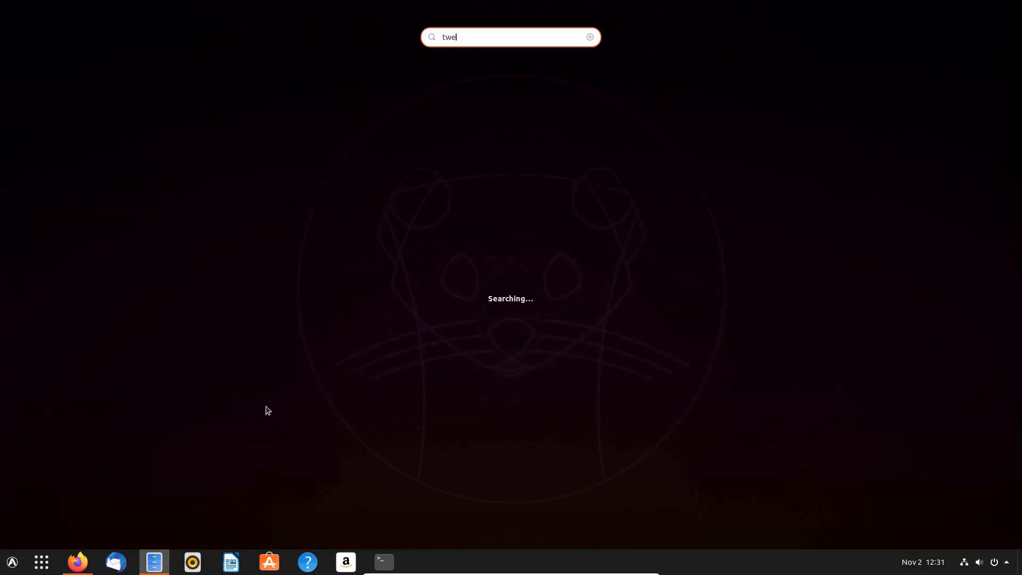
key("BackSpace")
type("ak")
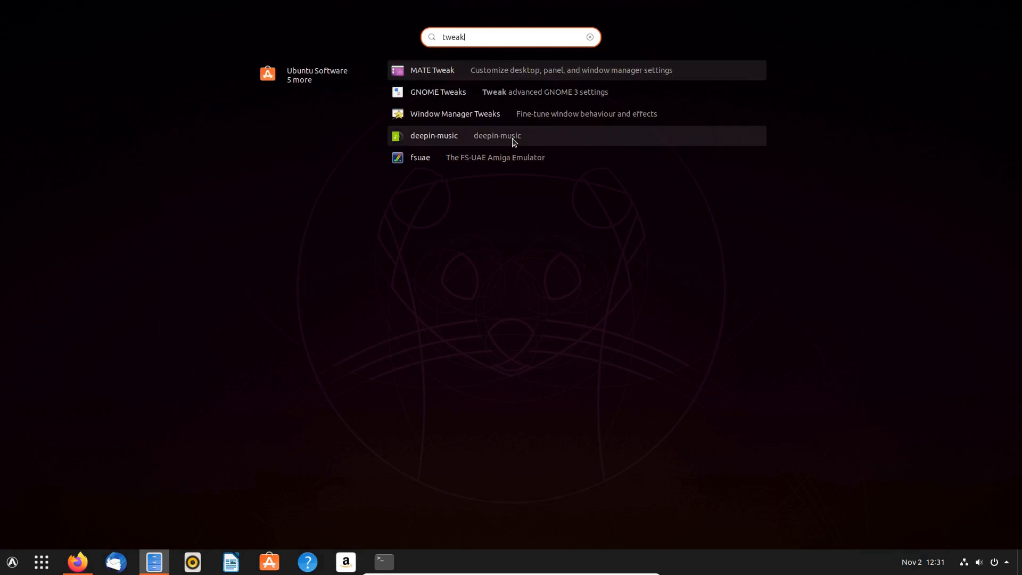
left_click(448, 91)
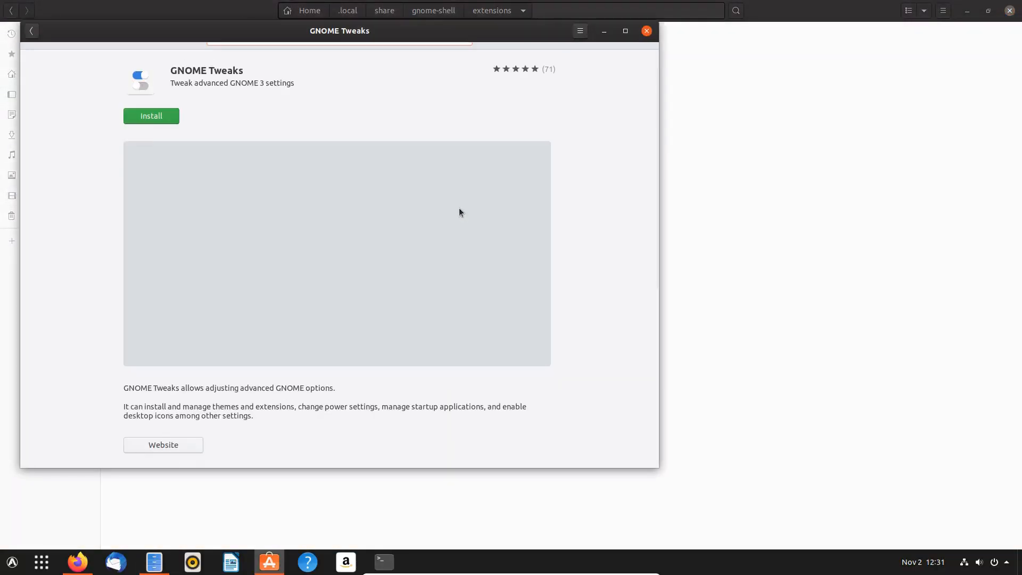
left_click(154, 110)
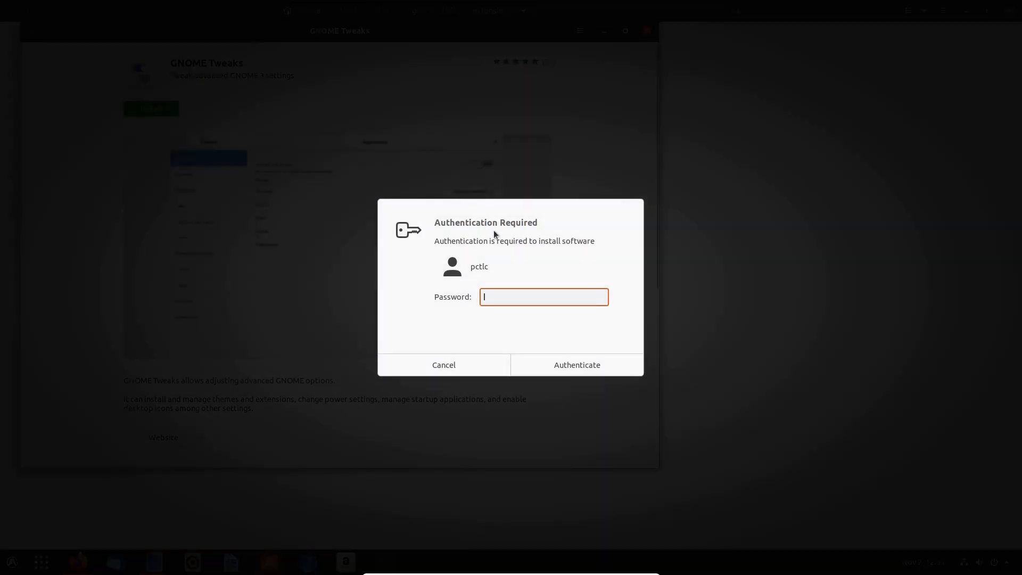
type("******")
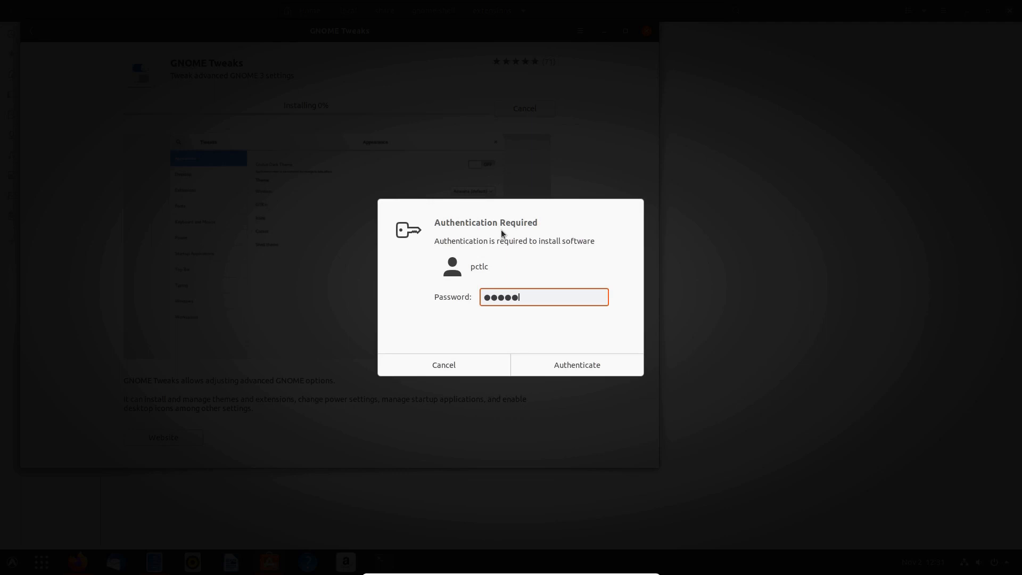
key("Return")
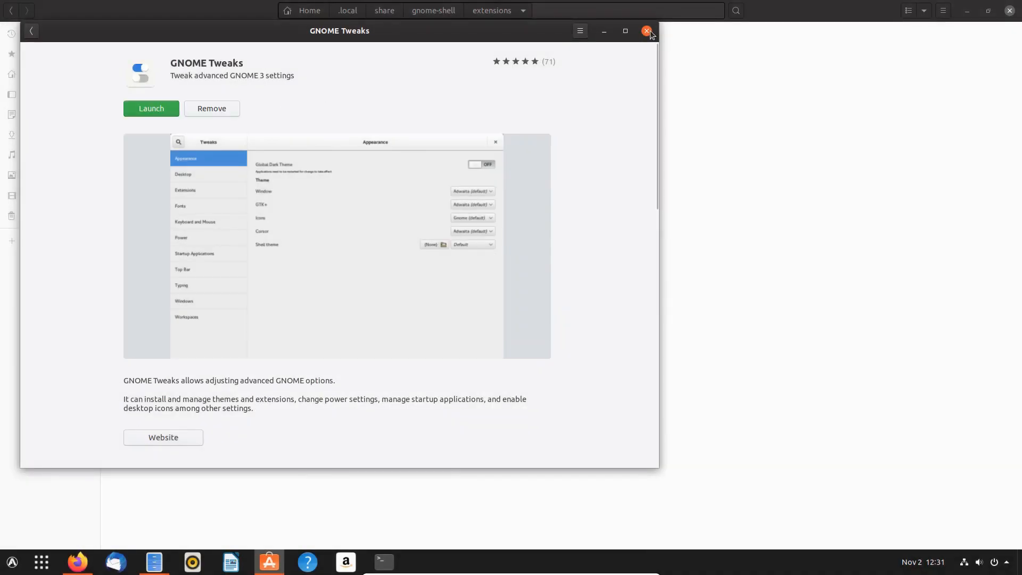
- Close Ubuntu Software, launch Tweaks to confirm Appearance shows Yaru themes and Default shell, then close it
left_click(648, 31)
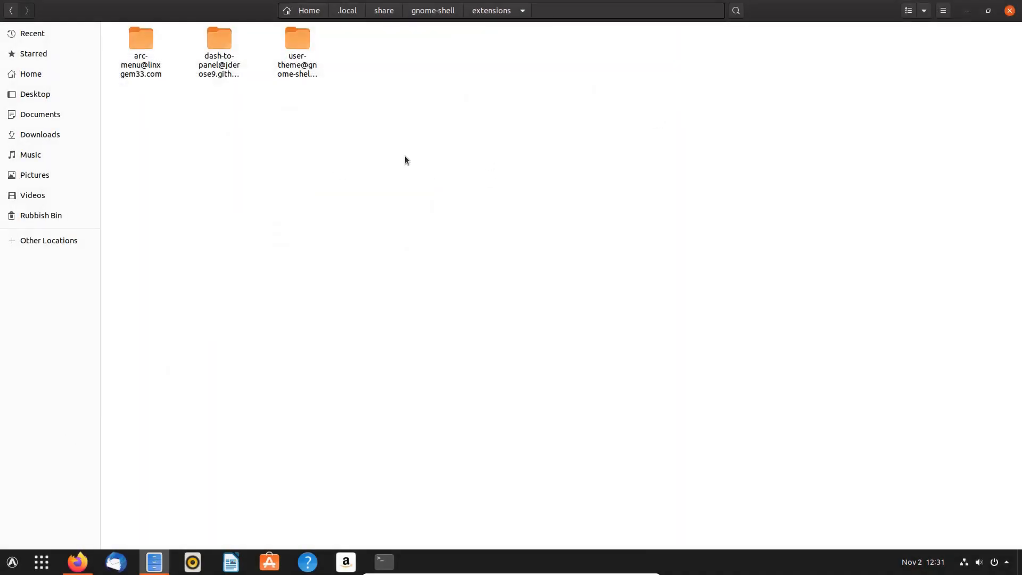
key("super")
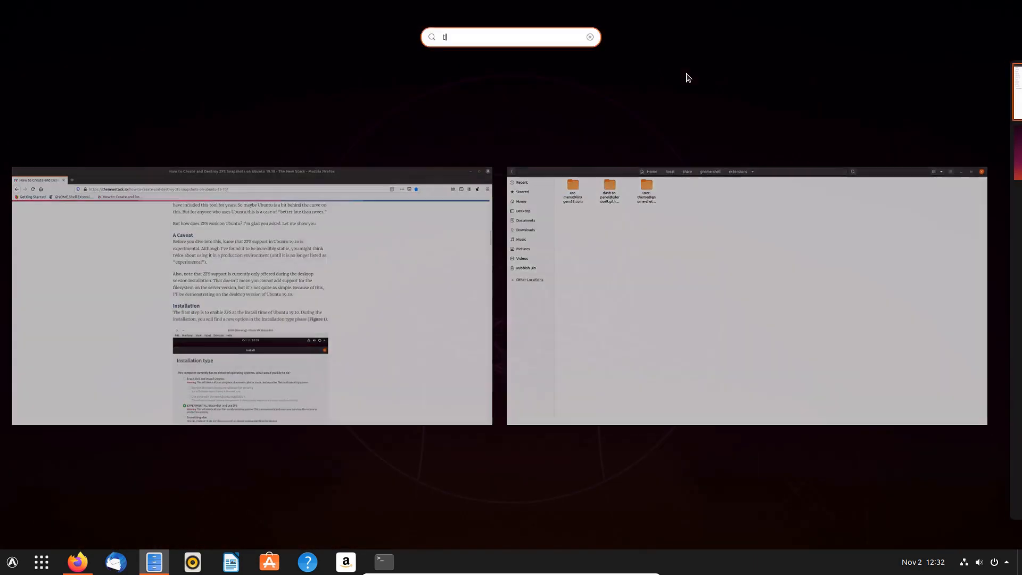
type("twel")
key("Return")
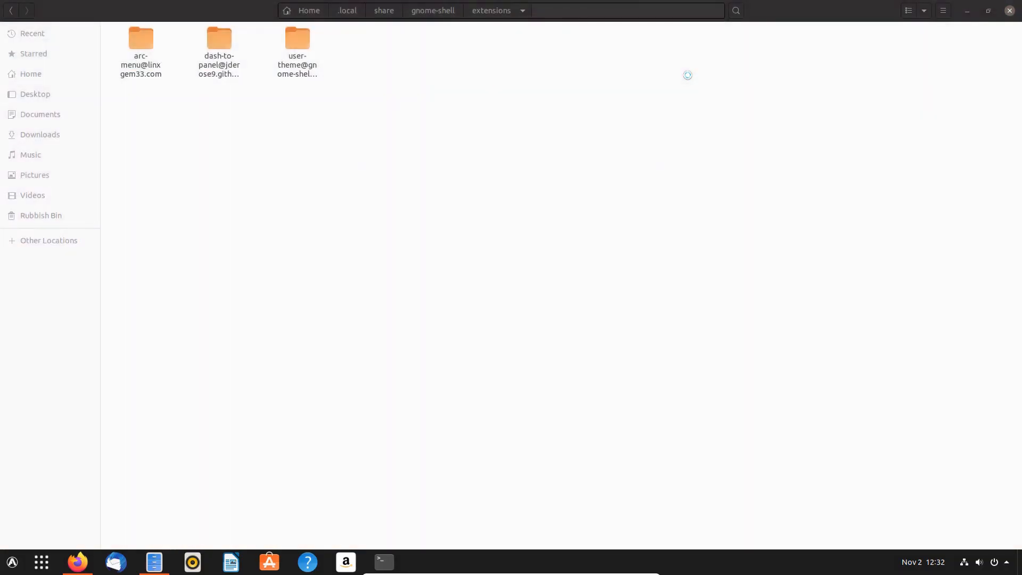
left_click(294, 154)
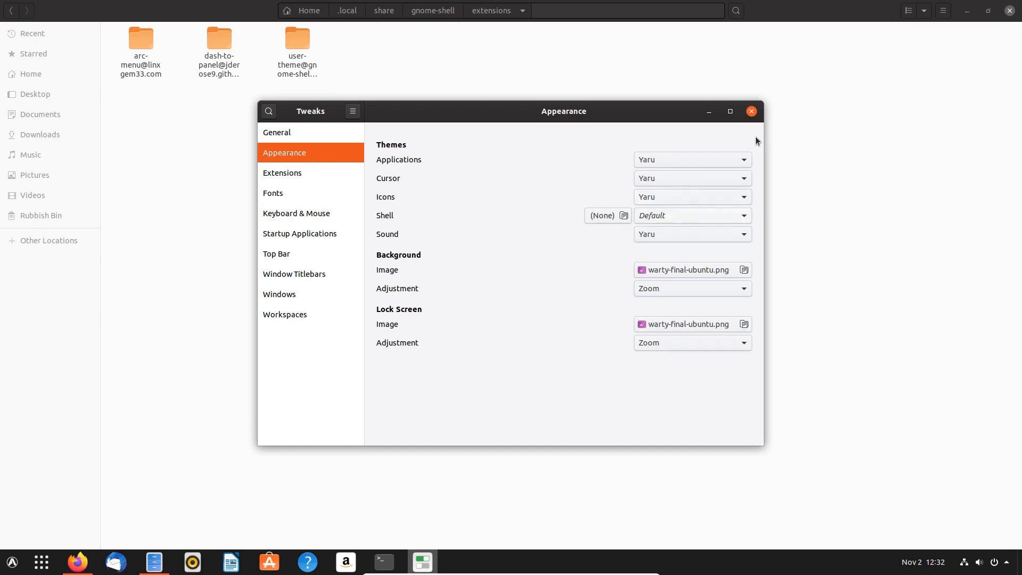
left_click(751, 112)
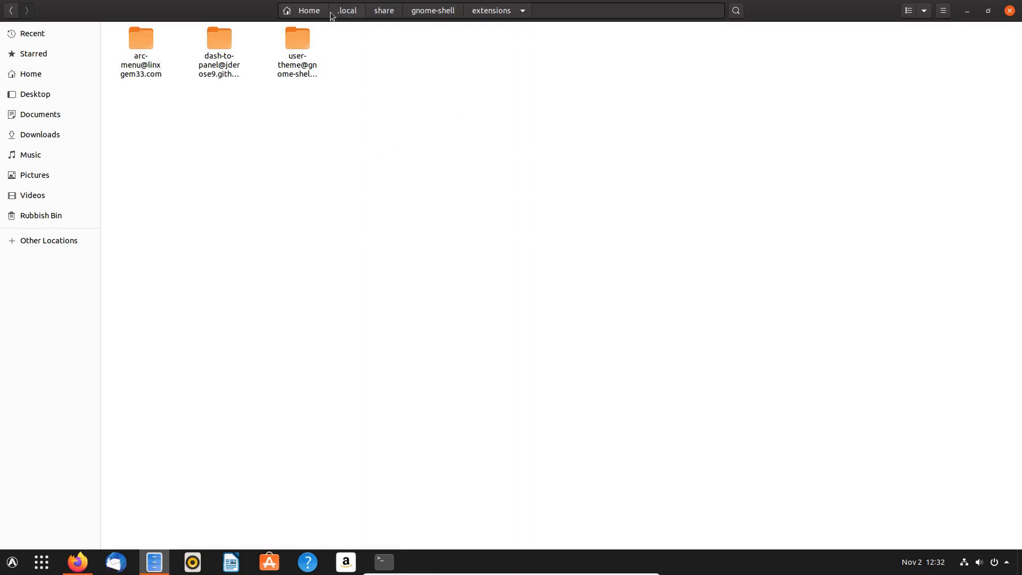
- Create a new folder named snapshot-test inside Documents
left_click(308, 11)
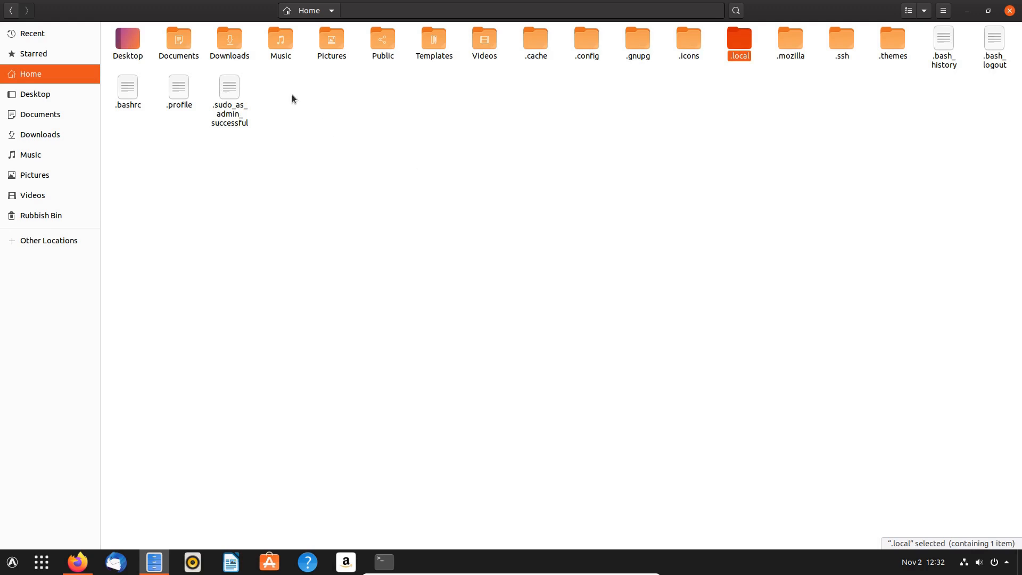
double_click(176, 42)
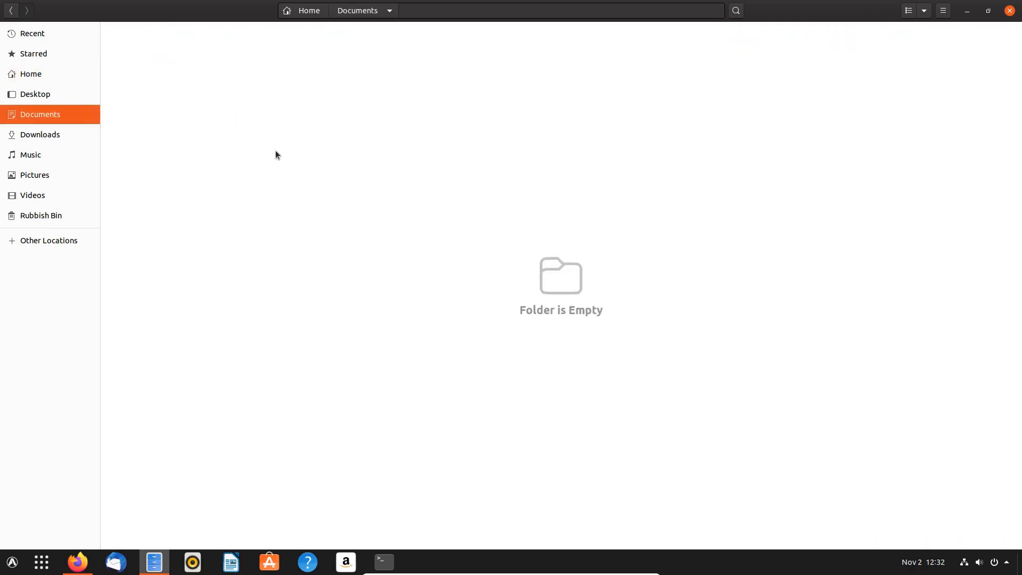
right_click(332, 122)
left_click(369, 130)
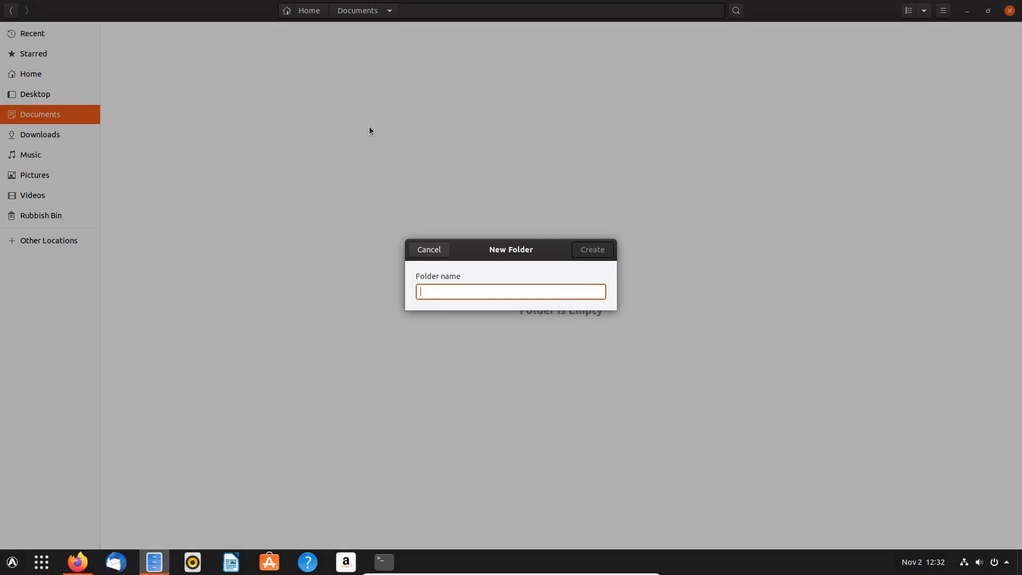
type("snapsh")
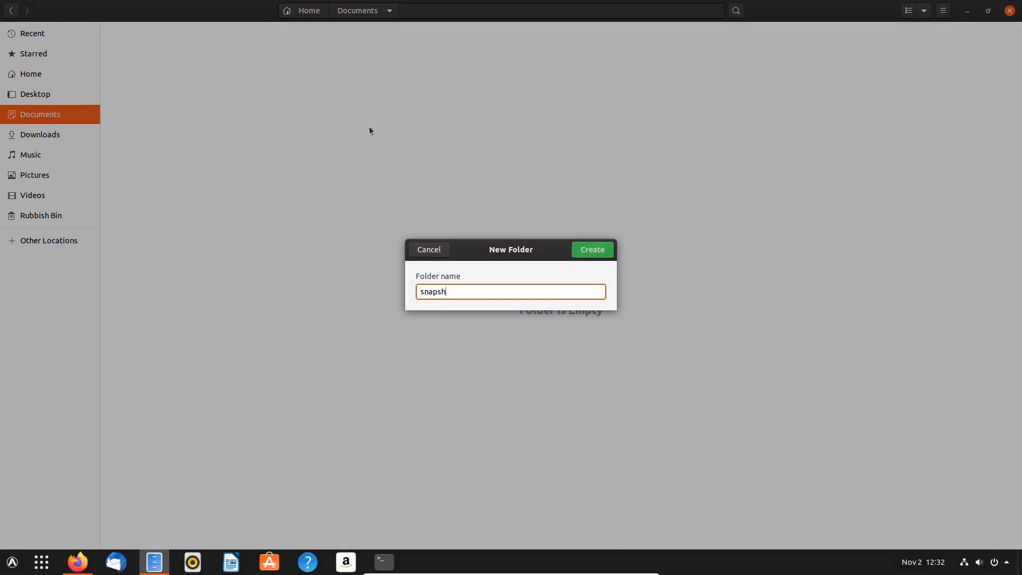
type("ot-test")
key("Return")
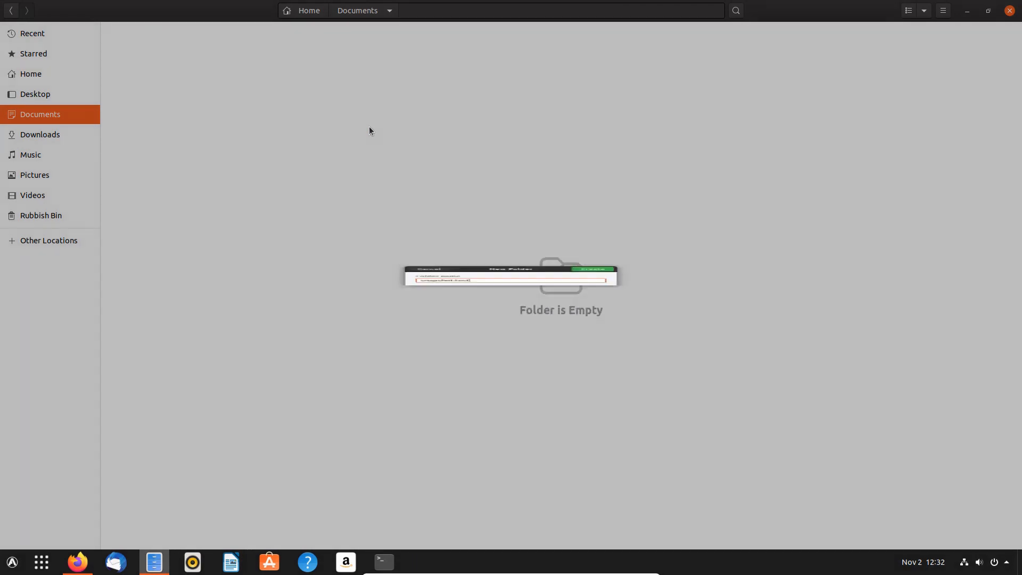
- Write 'snapshot test' in Text Editor and save it as test in Documents/snapshot-test
key("super")
type("text")
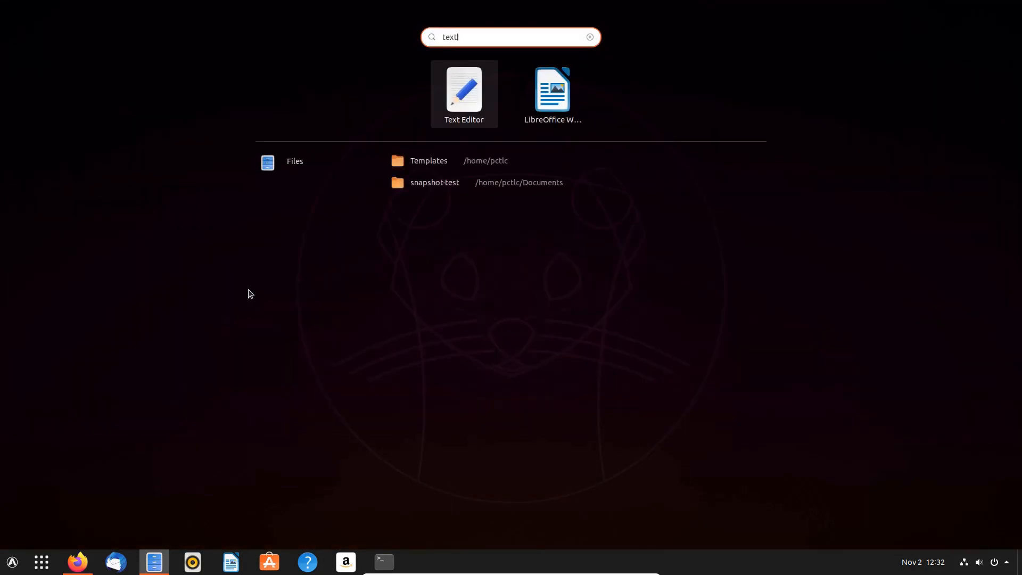
key("Return")
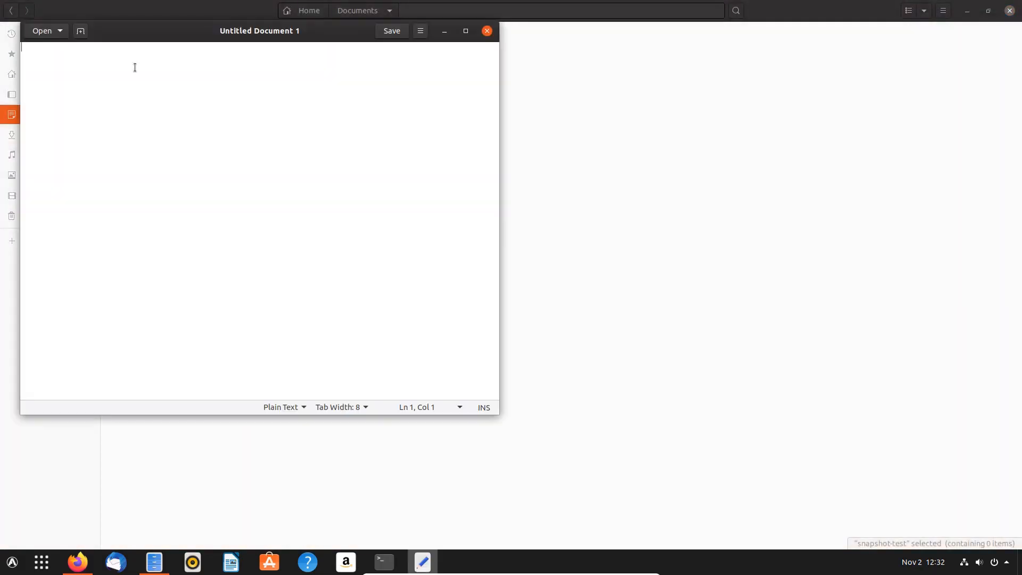
type("snapshot test")
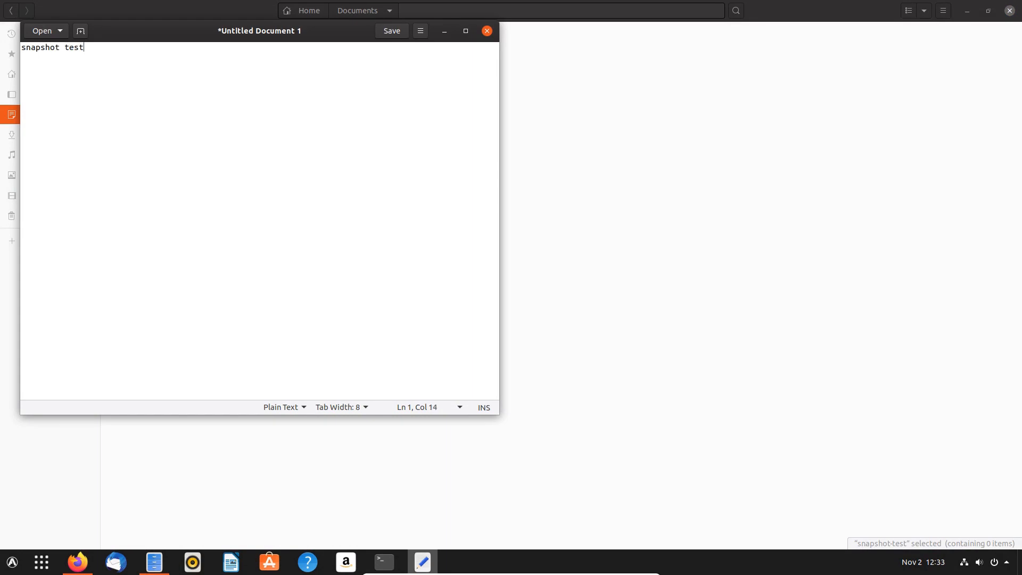
left_click(380, 33)
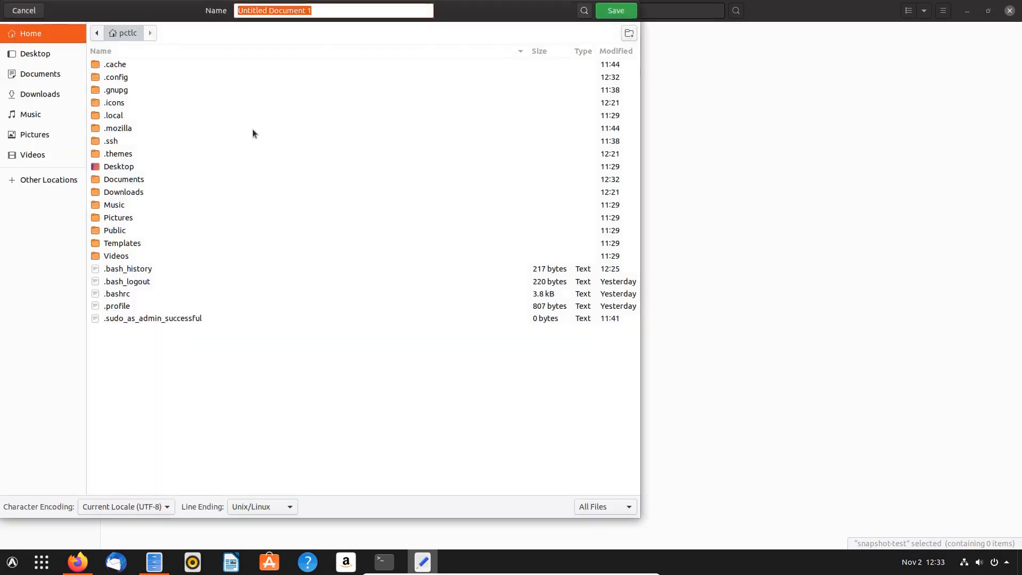
double_click(117, 179)
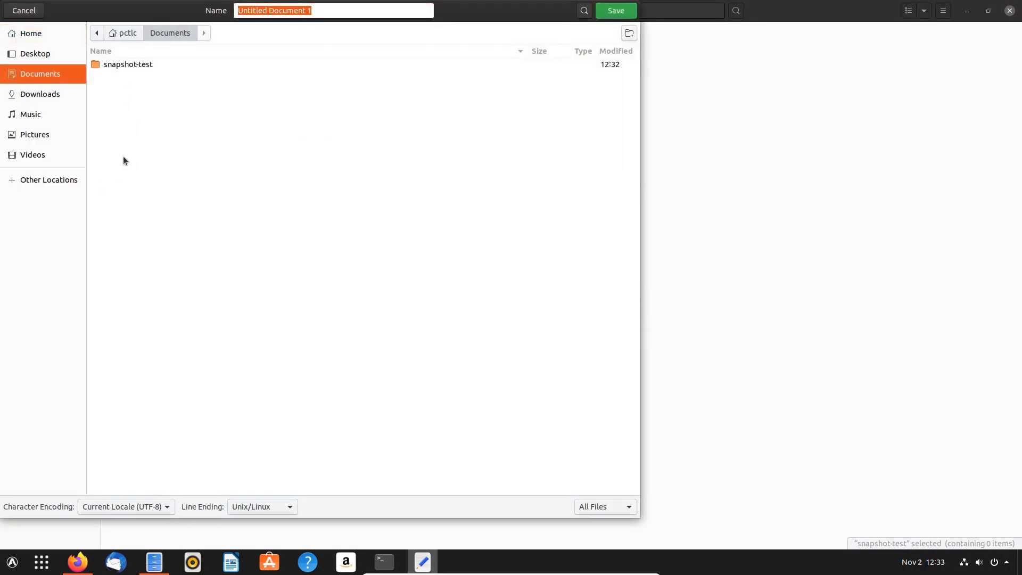
double_click(129, 62)
type("test")
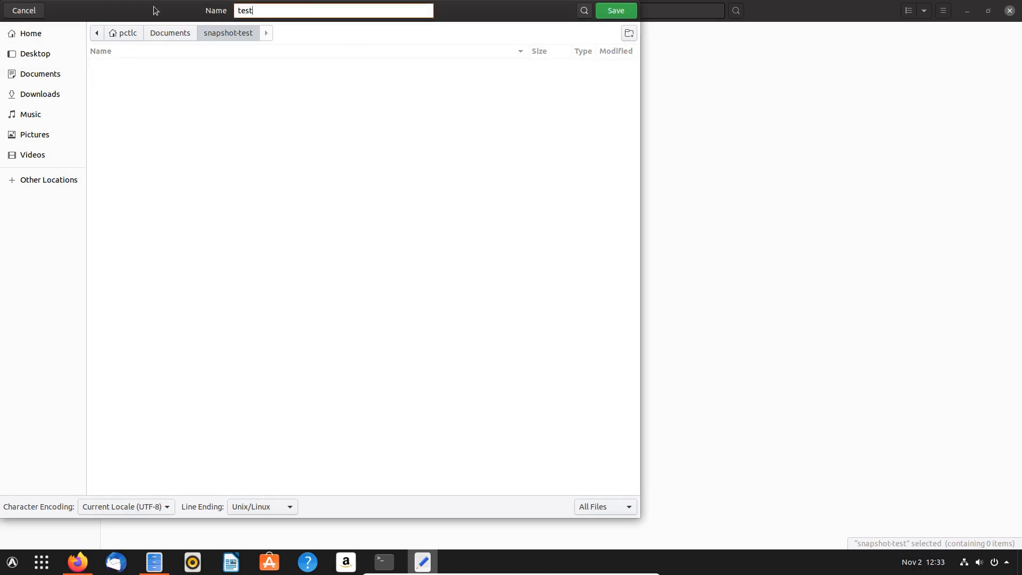
key("Return")
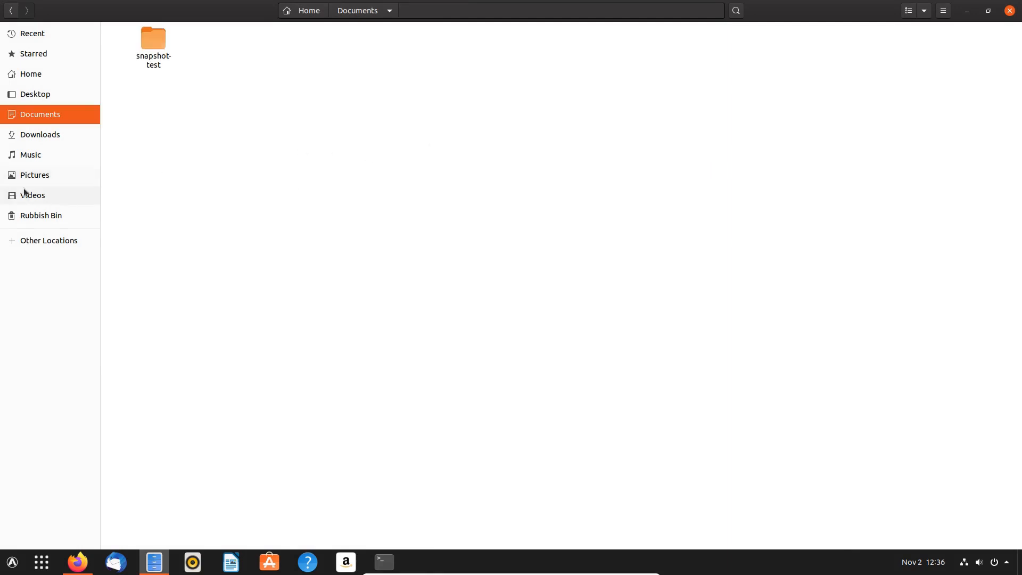
- View funny-windows-with-a-penguin.jpg and windows-sucks-more.jpg fullscreen from Pictures
left_click(23, 177)
double_click(145, 51)
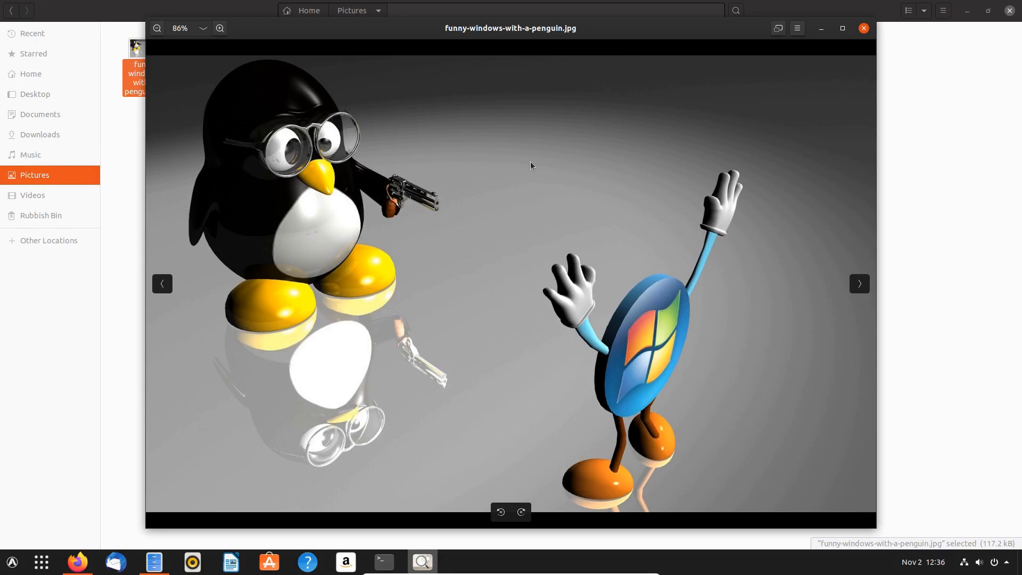
double_click(539, 166)
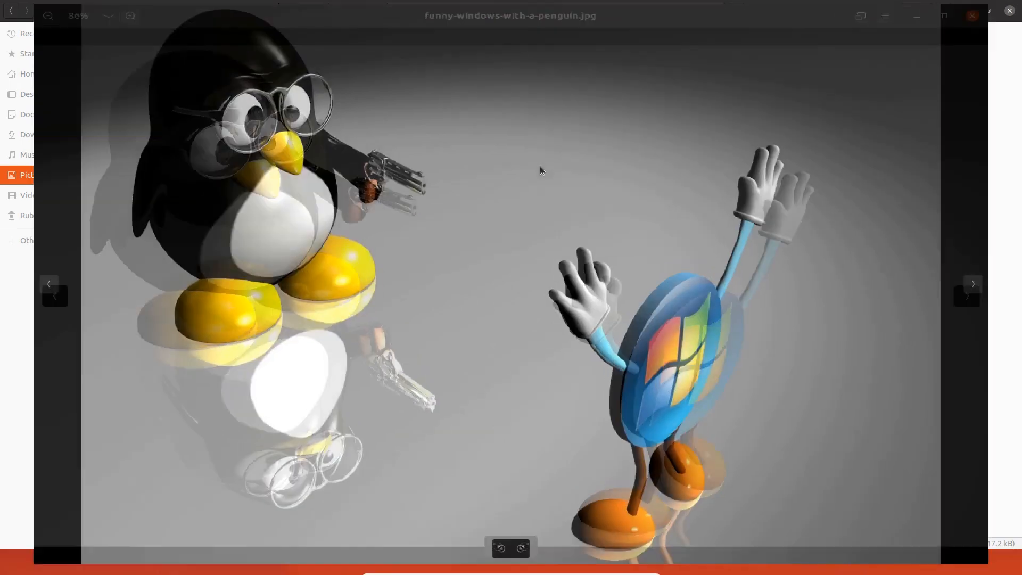
double_click(577, 192)
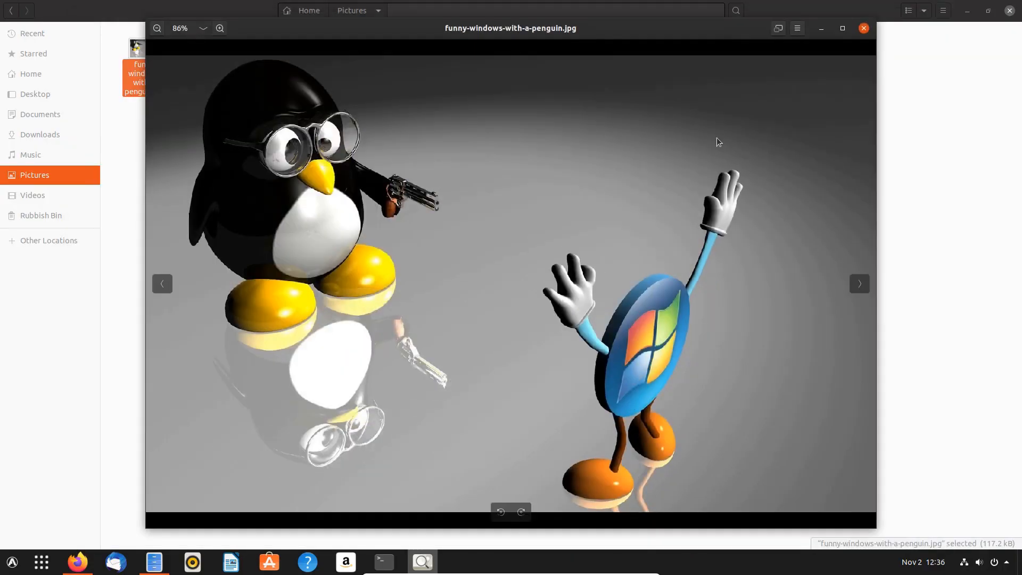
left_click(865, 30)
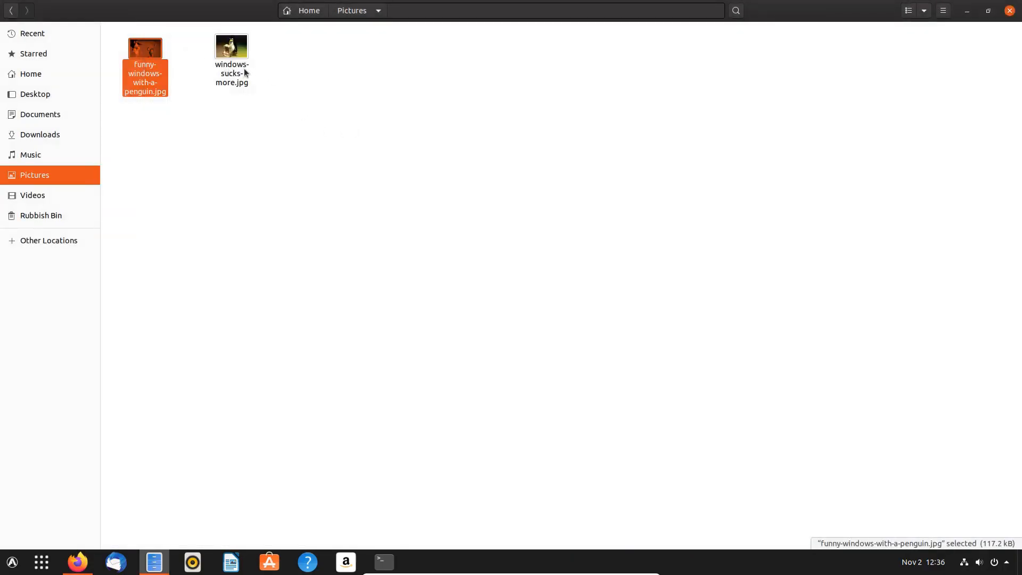
double_click(231, 58)
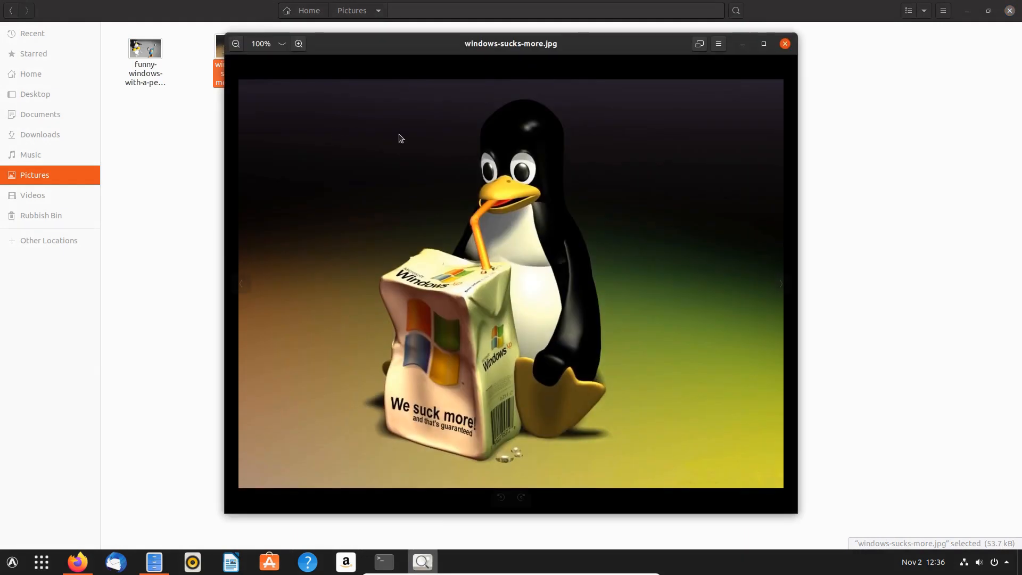
double_click(564, 146)
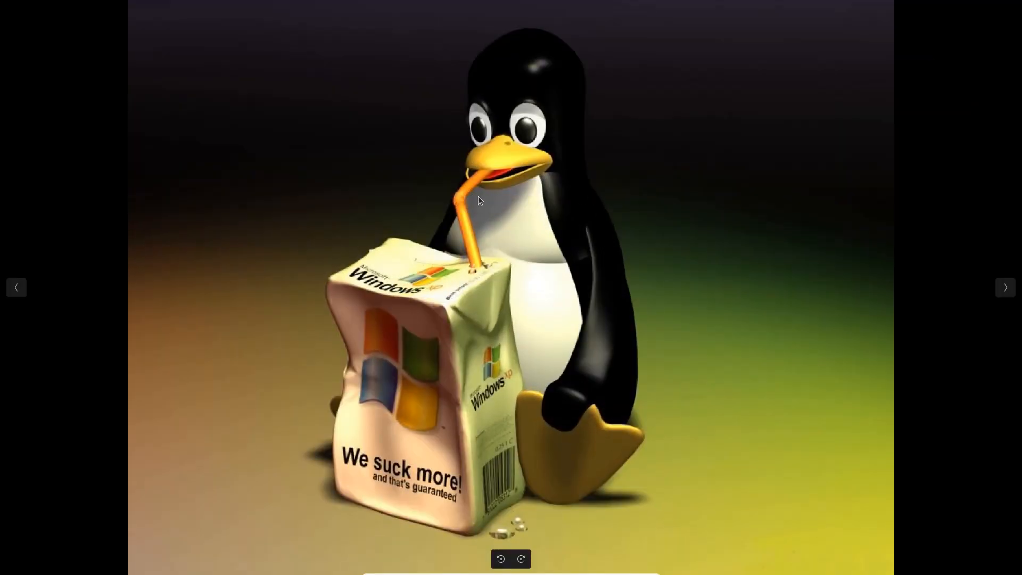
double_click(584, 196)
left_click(785, 43)
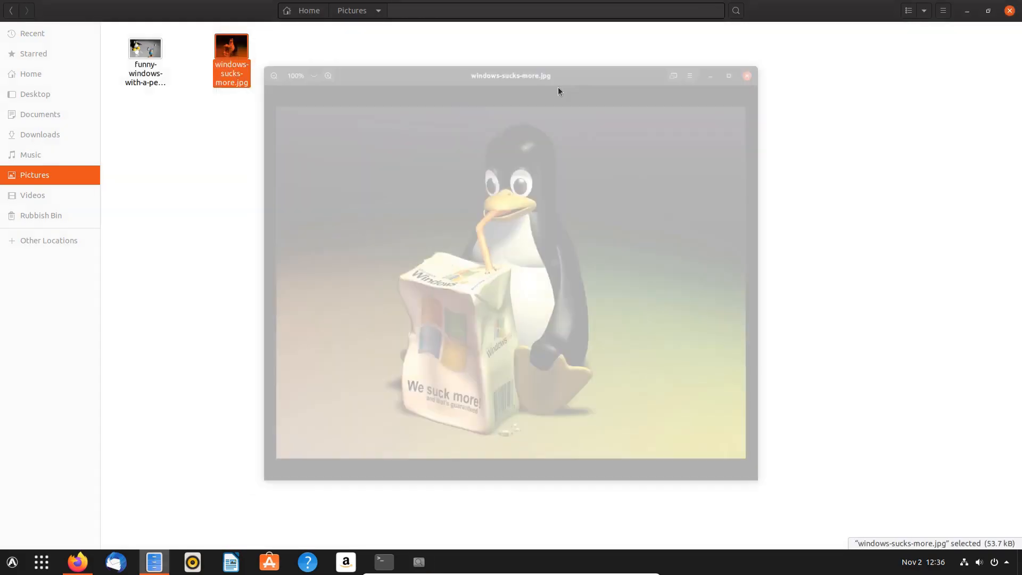
- Browse Downloads and Documents, then the .icons and .themes folders in Home
left_click(41, 136)
left_click(50, 117)
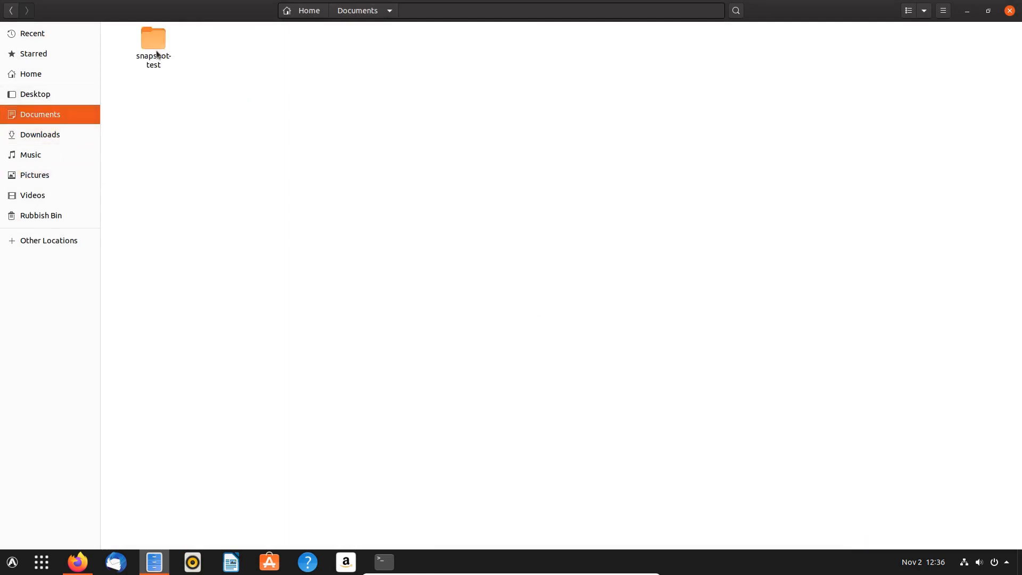
left_click(29, 74)
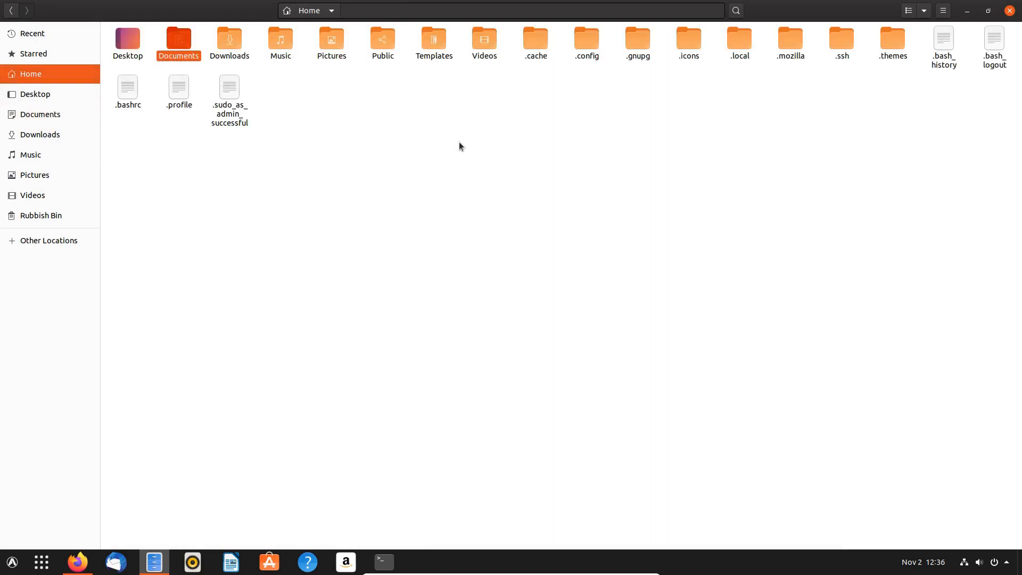
double_click(685, 43)
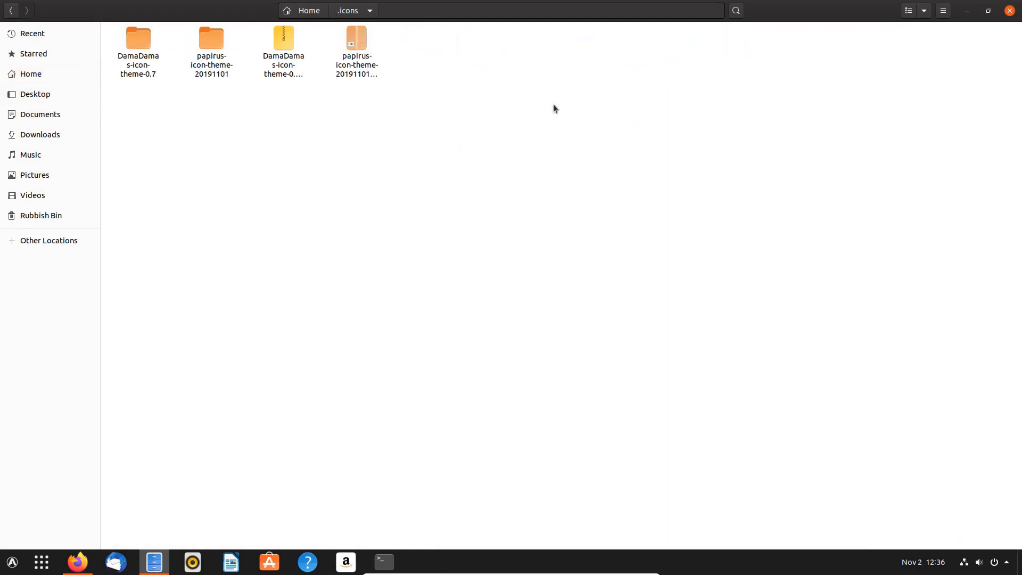
left_click(310, 12)
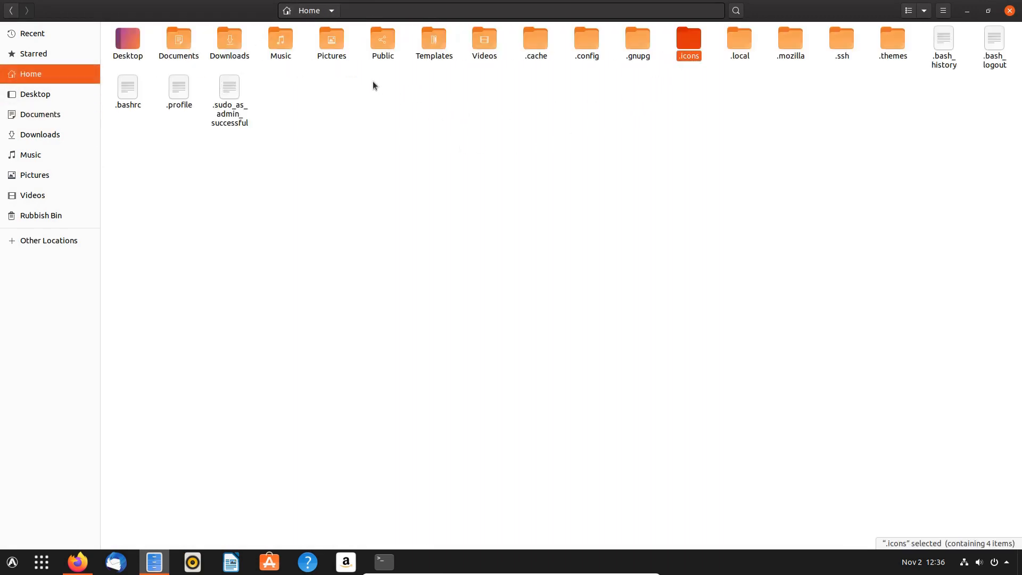
double_click(886, 41)
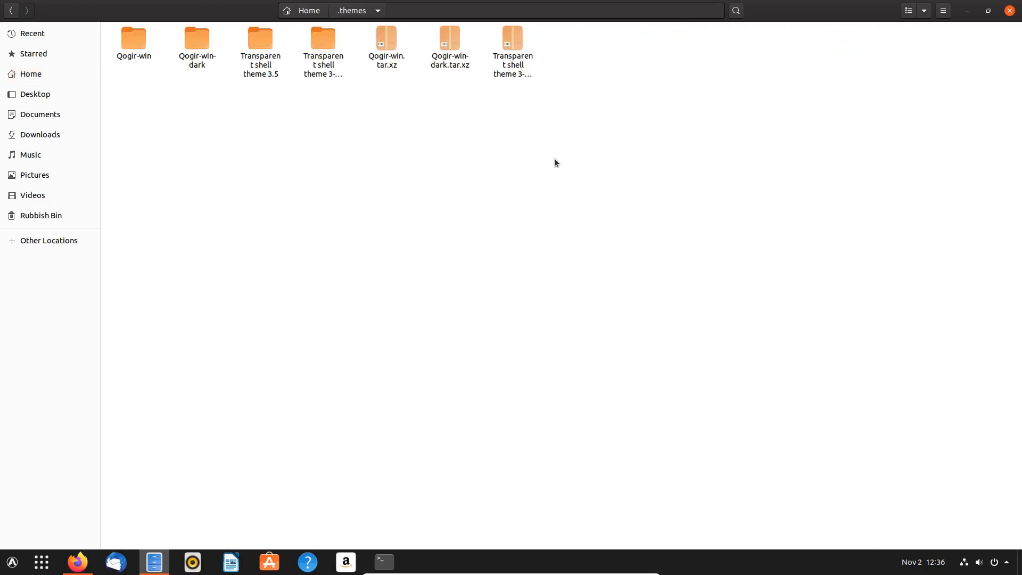
left_click(307, 12)
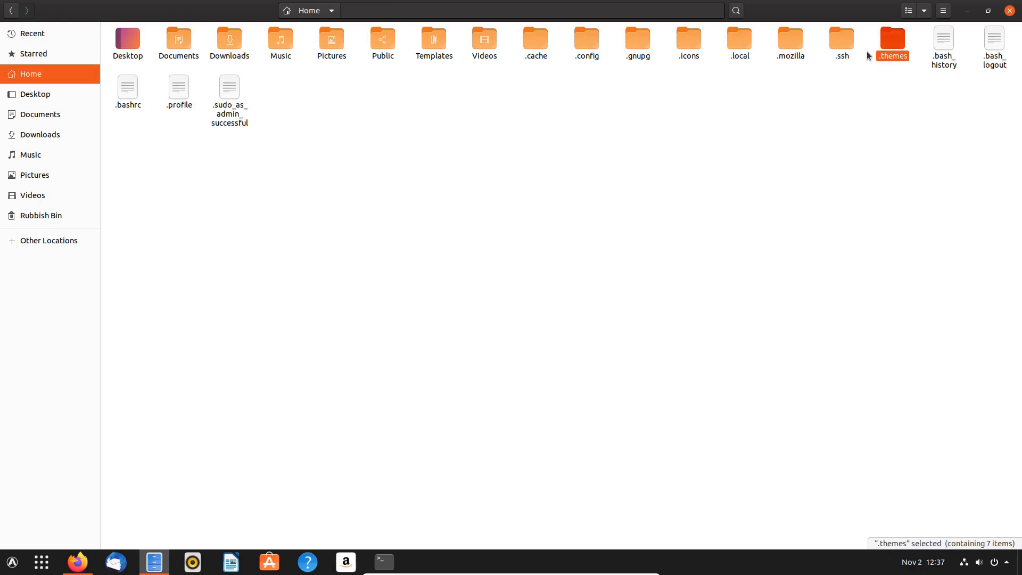
- Inspect .local/share/gnome-shell/extensions, then close the file manager
double_click(738, 43)
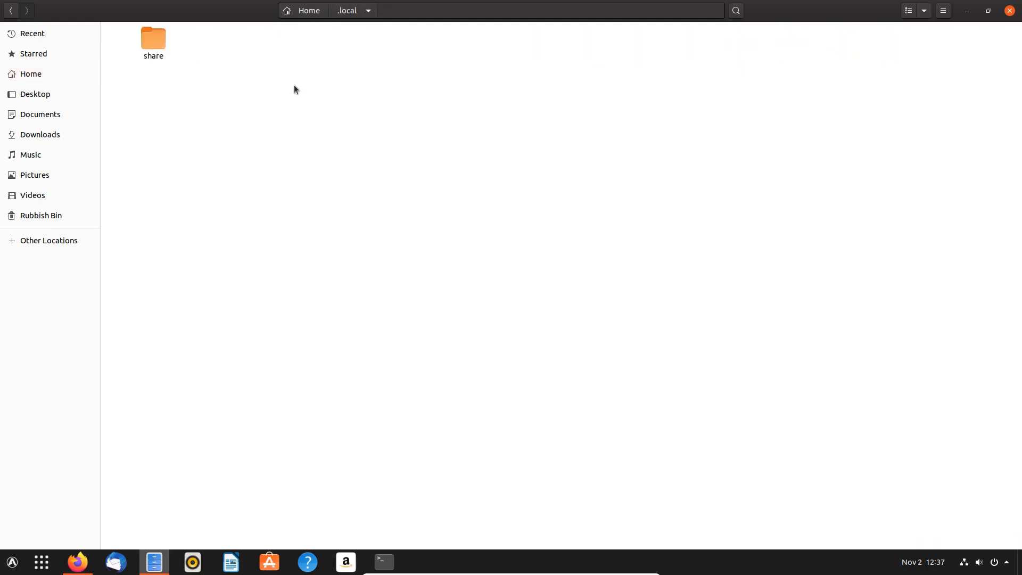
double_click(154, 38)
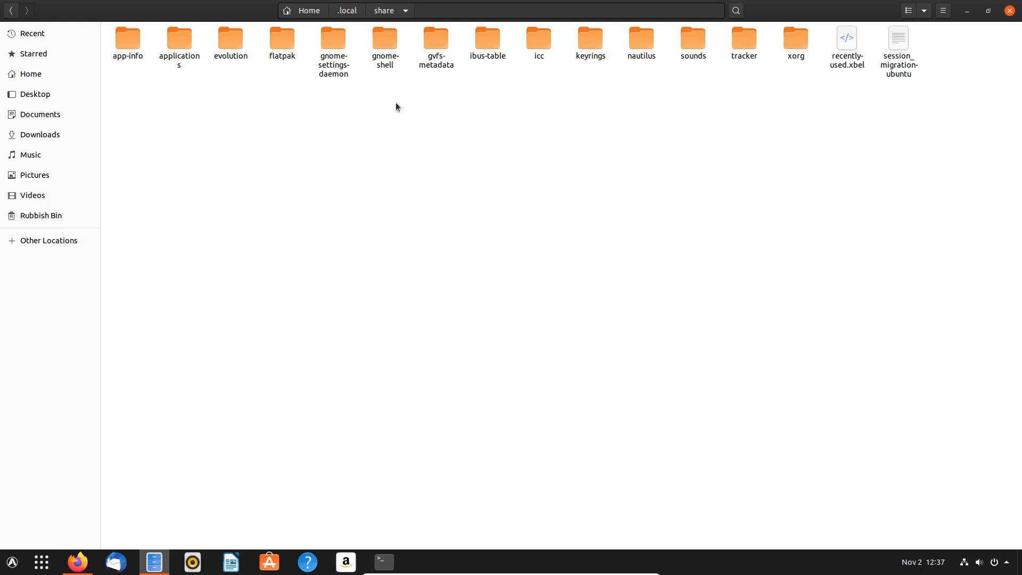
double_click(378, 50)
left_click(148, 39)
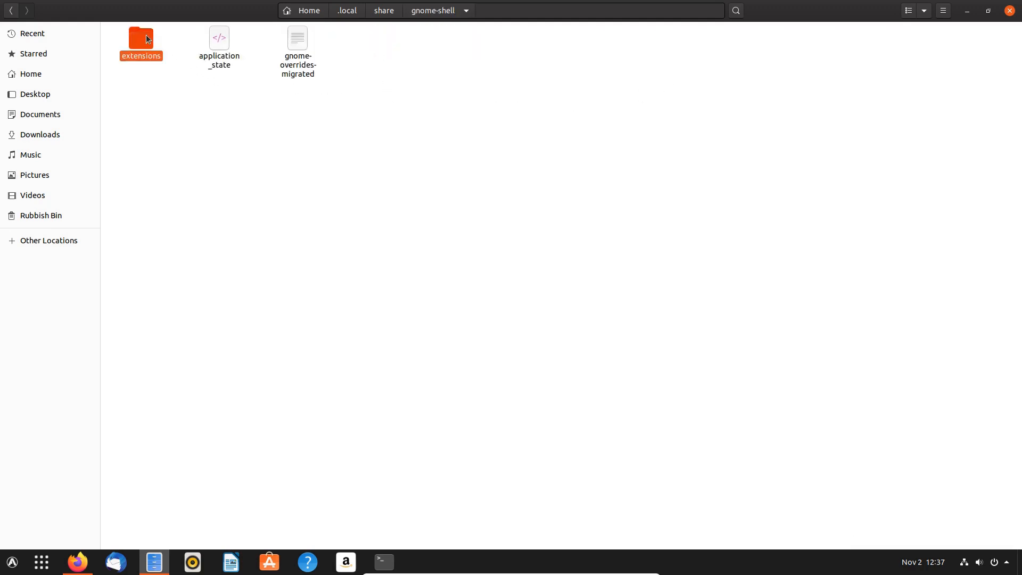
double_click(148, 39)
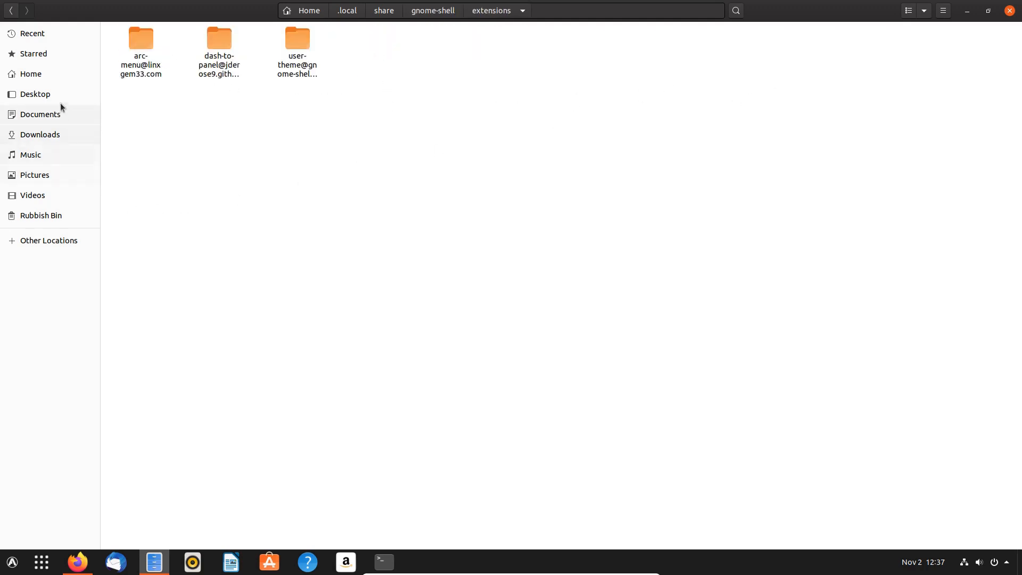
left_click(53, 75)
left_click(1010, 10)
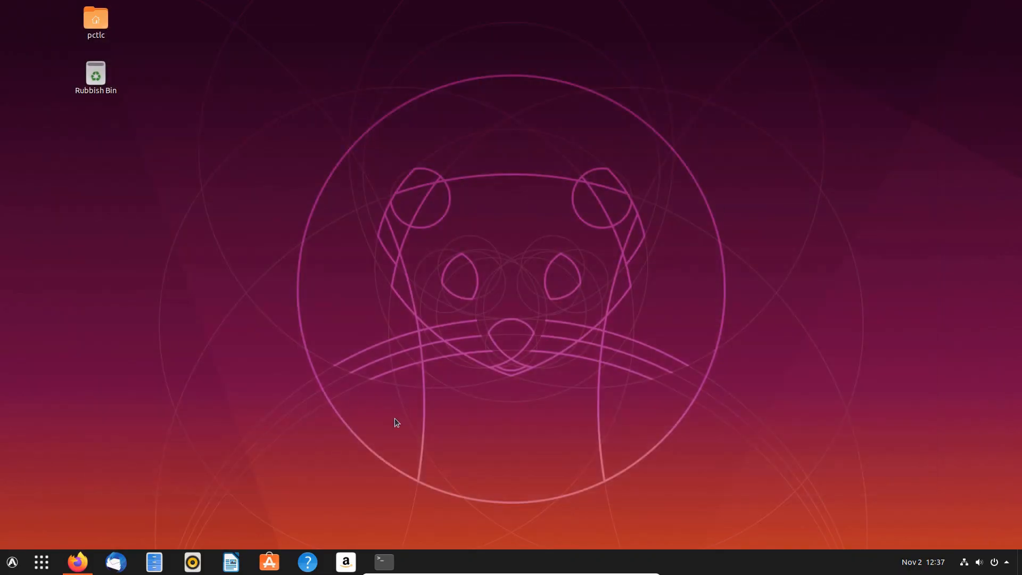
- Place Terminal beside the ZFS snapshots article and enlarge the article text to 133%
left_click(384, 562)
left_click(87, 568)
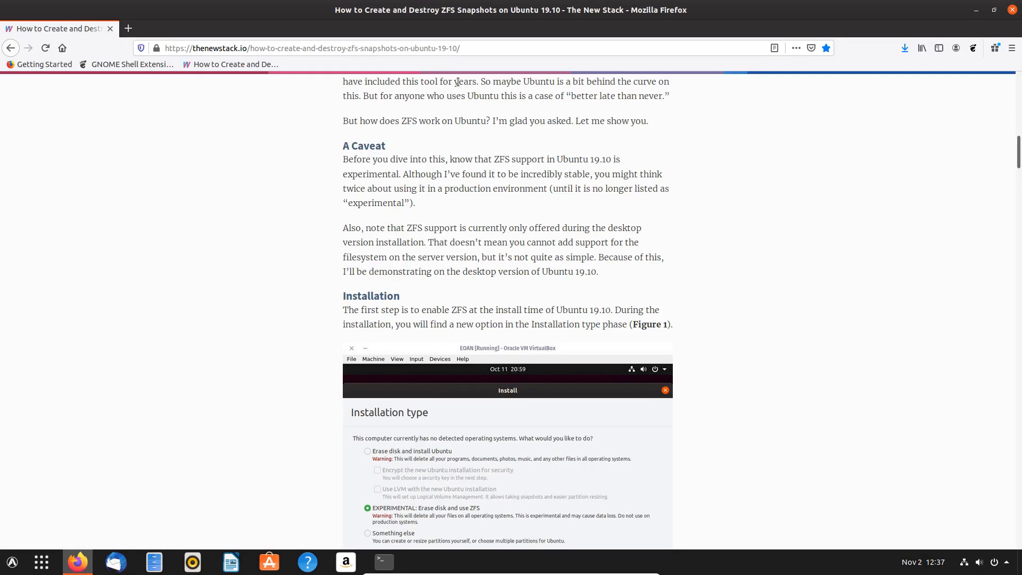
left_click(383, 562)
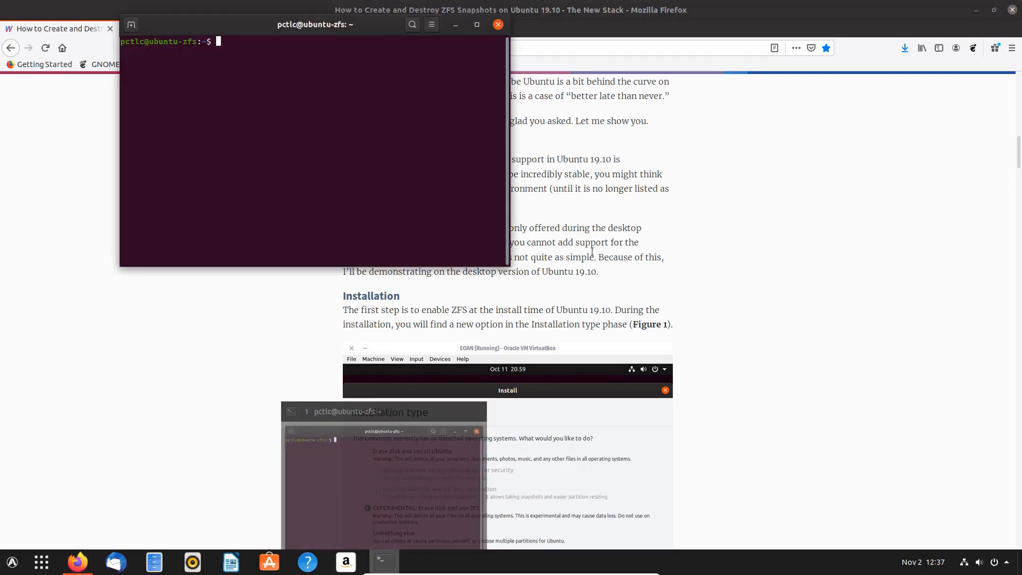
left_click_drag(266, 31, 194, 279)
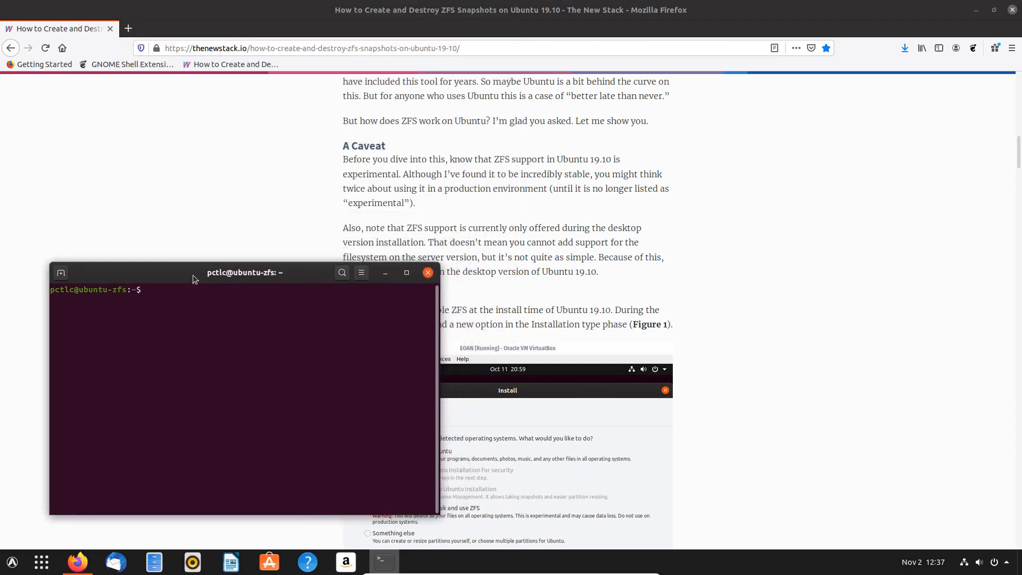
scroll(541, 246, "down", 12)
left_click(541, 246)
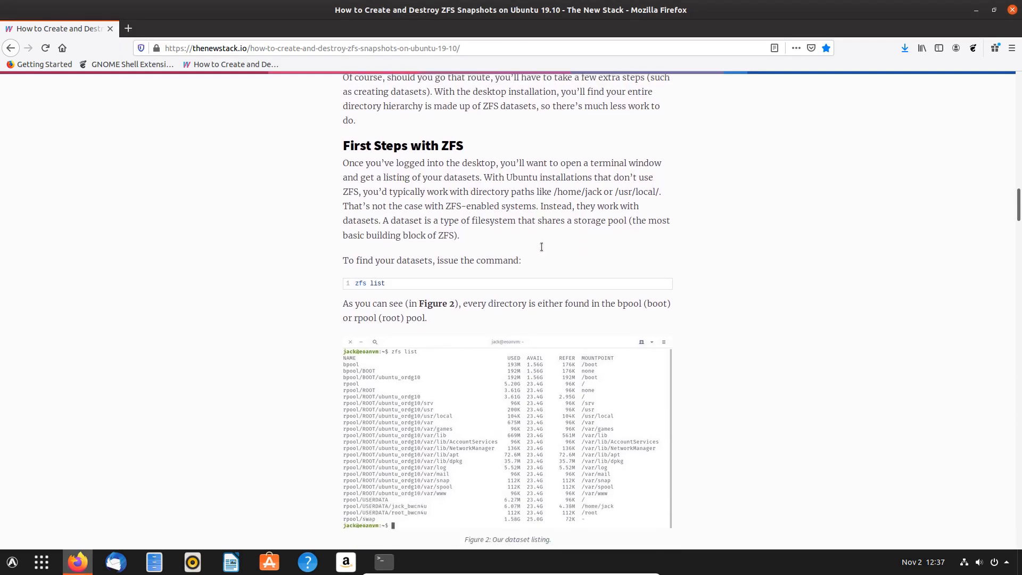
scroll(541, 246, "down", 1)
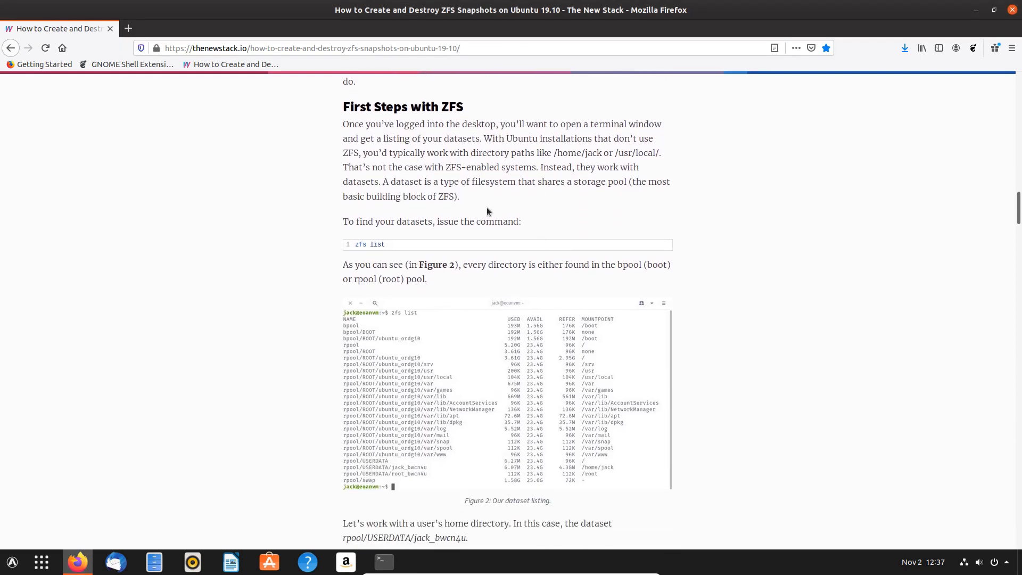
key("ctrl+plus")
key("ctrl+plus")
key("ctrl+plus")
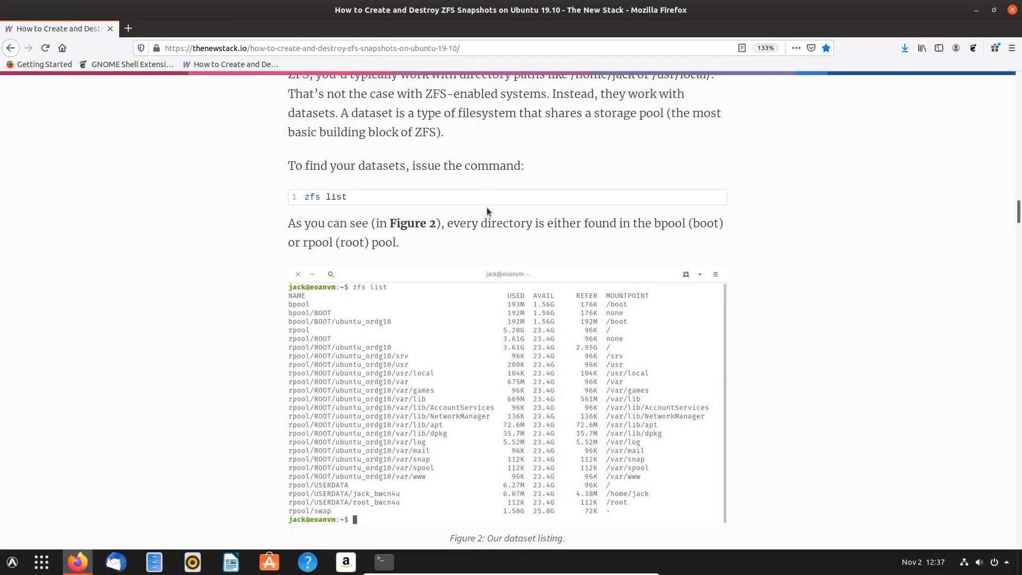
scroll(365, 137, "down", 2)
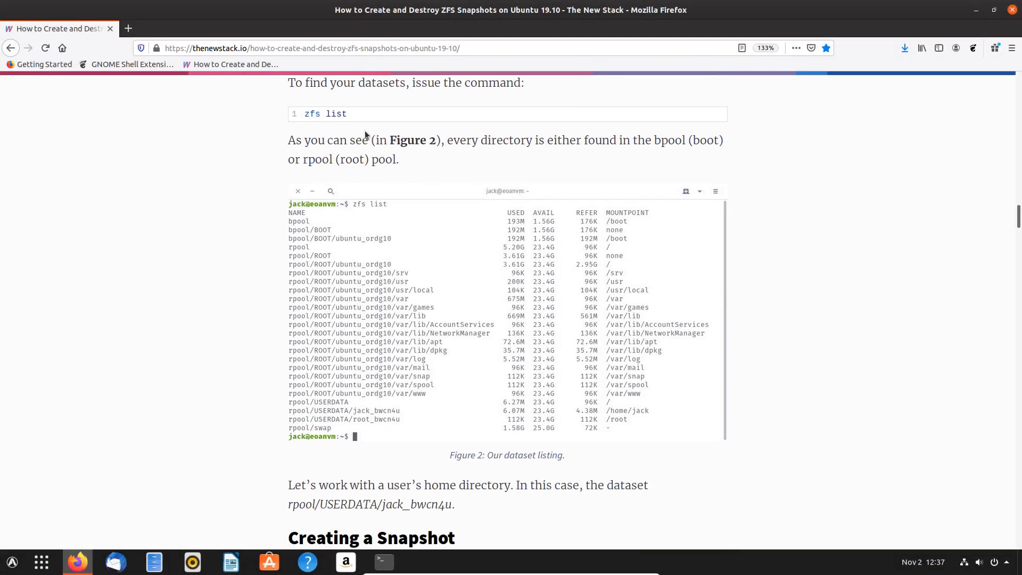
- Run zfs list and look over the full dataset listing
left_click(384, 562)
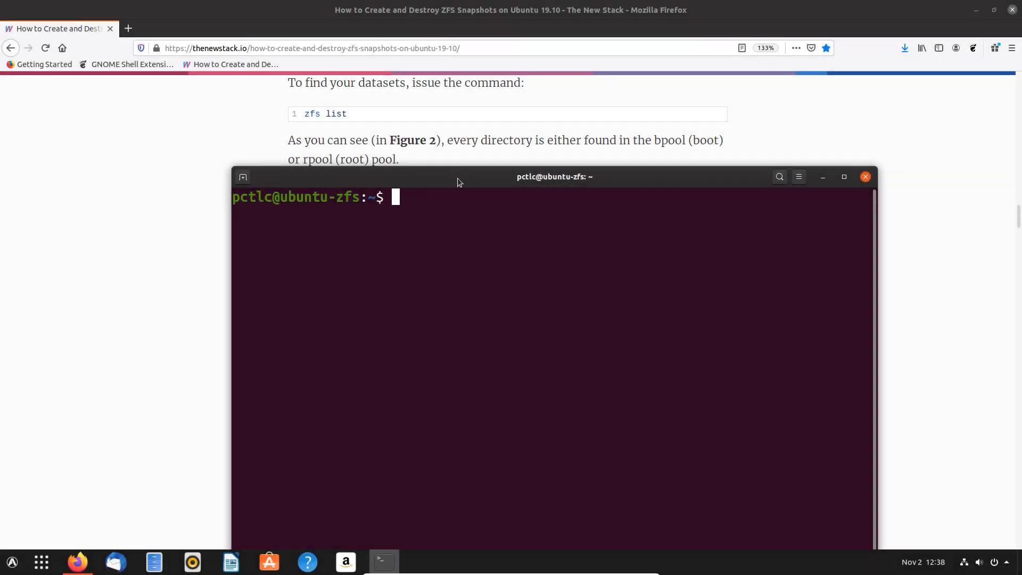
type("zfs")
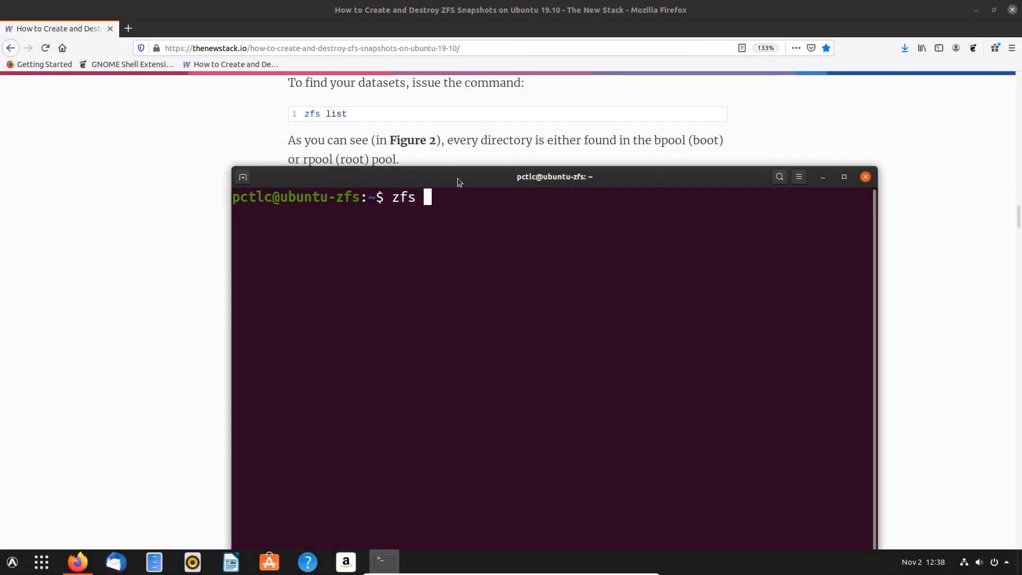
type(" list")
key("Return")
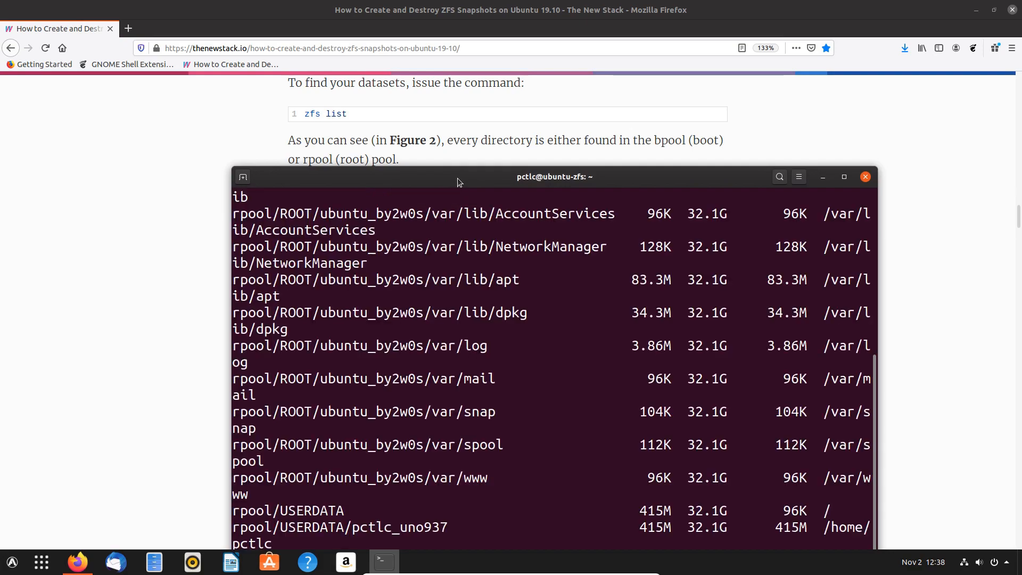
double_click(458, 177)
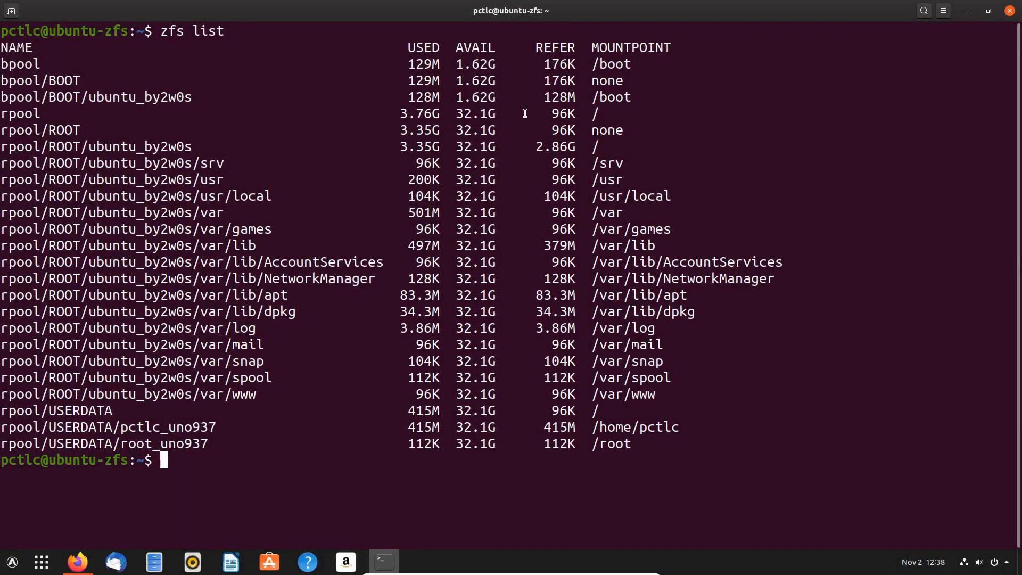
double_click(566, 12)
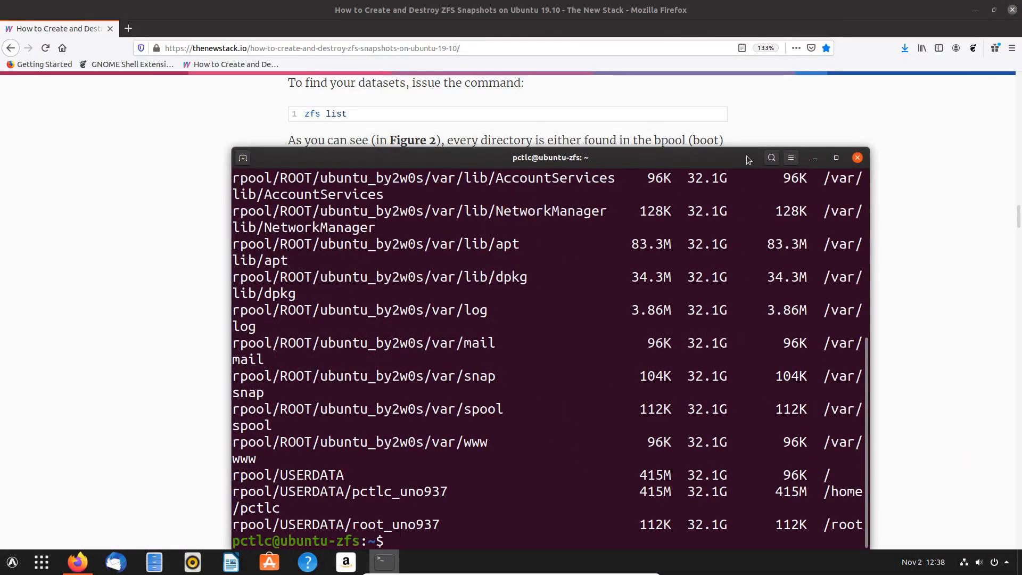
left_click(815, 158)
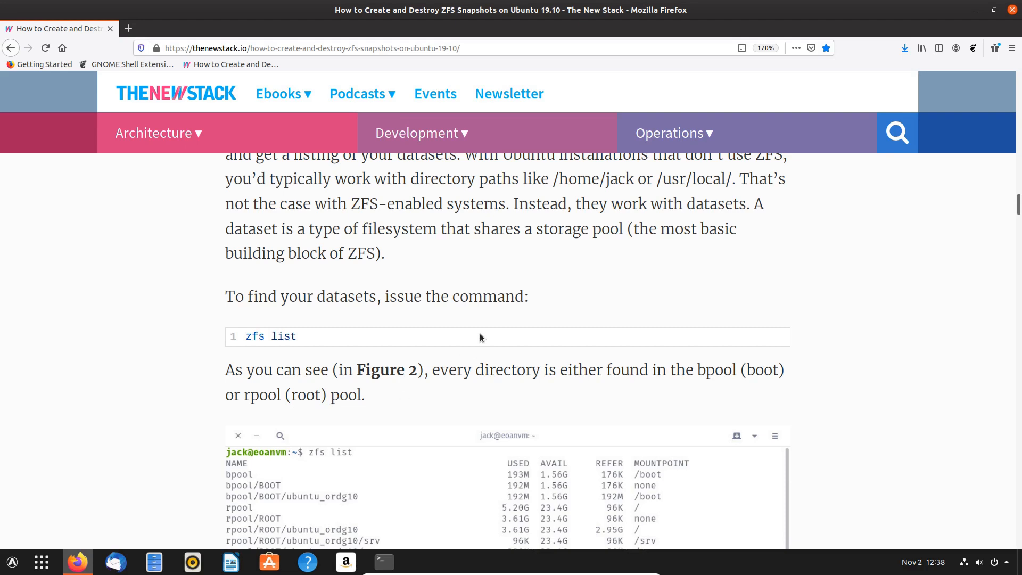
scroll(479, 338, "down", 7)
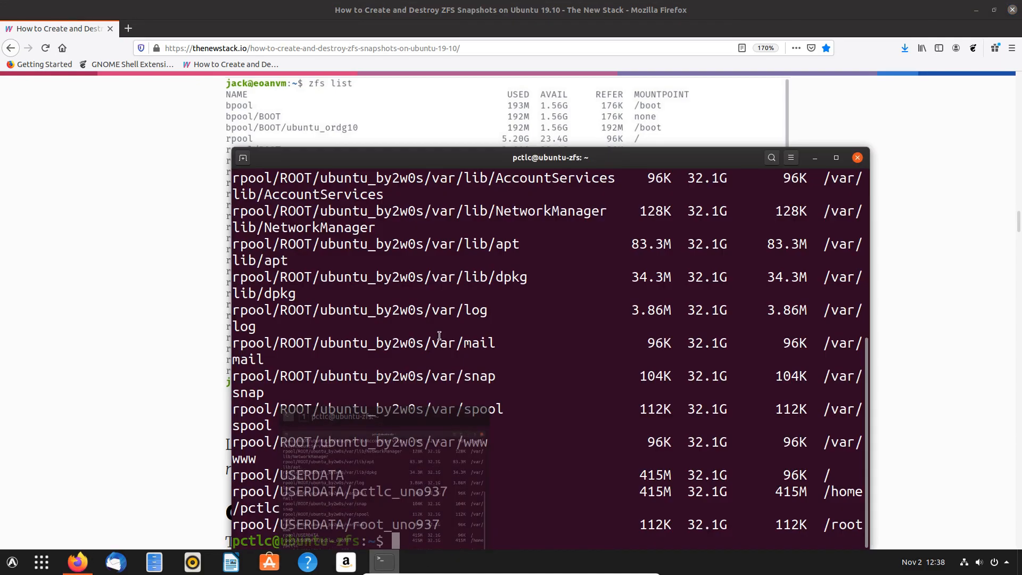
- Maximize the terminal and highlight the user's home dataset name under rpool/USERDATA
left_click(383, 562)
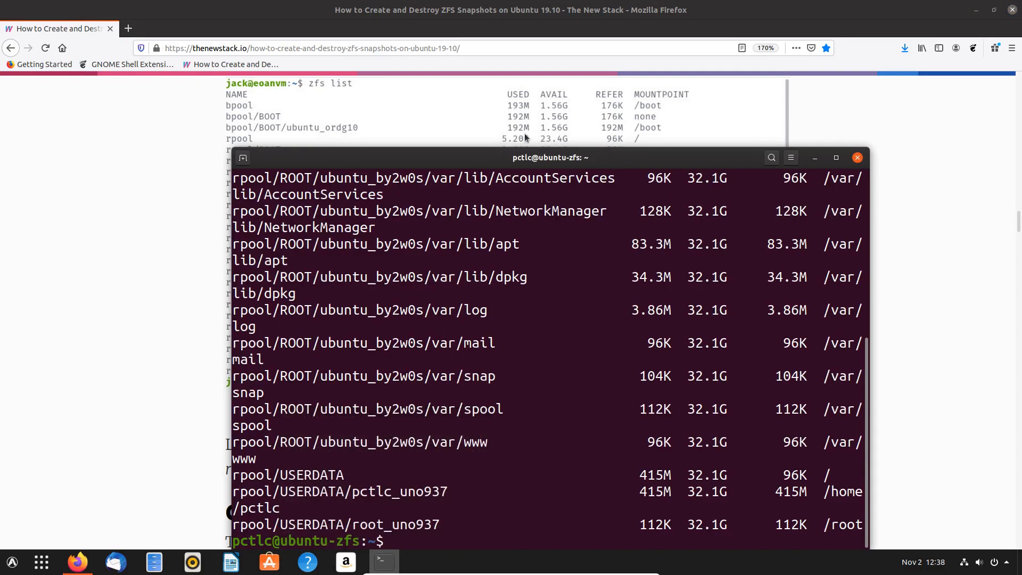
double_click(507, 158)
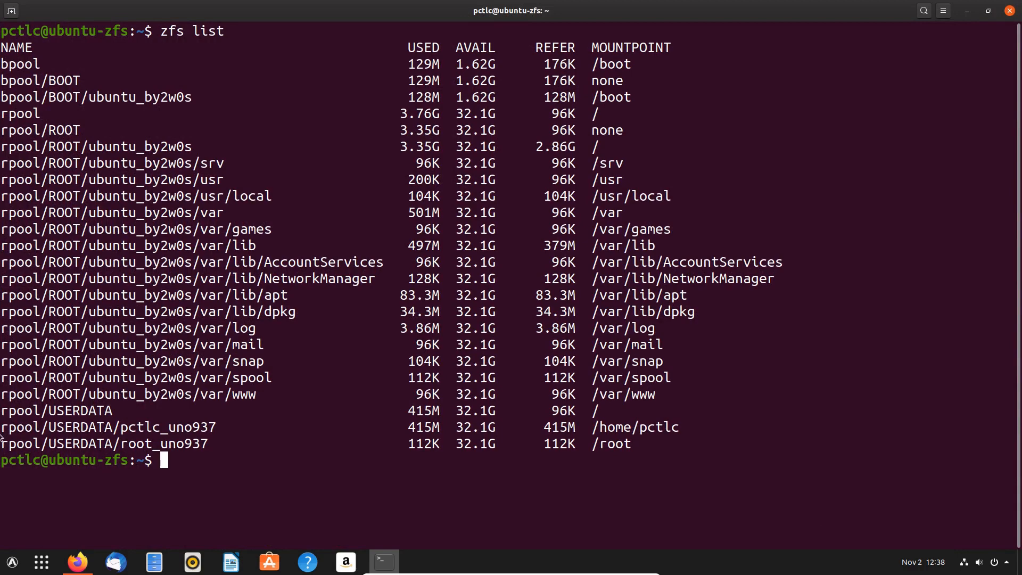
left_click_drag(1, 427, 692, 427)
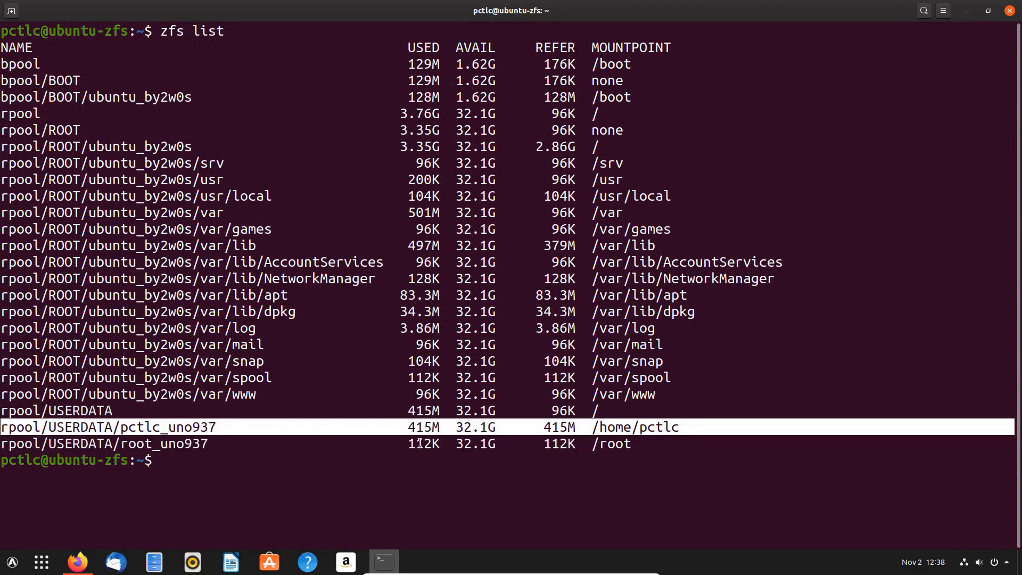
left_click_drag(2, 444, 670, 439)
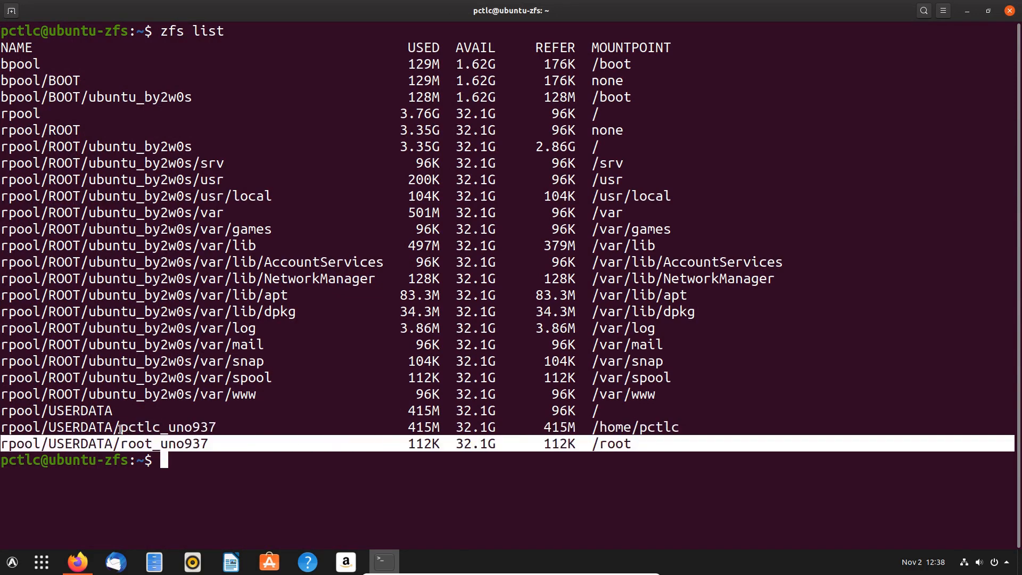
left_click_drag(120, 429, 222, 426)
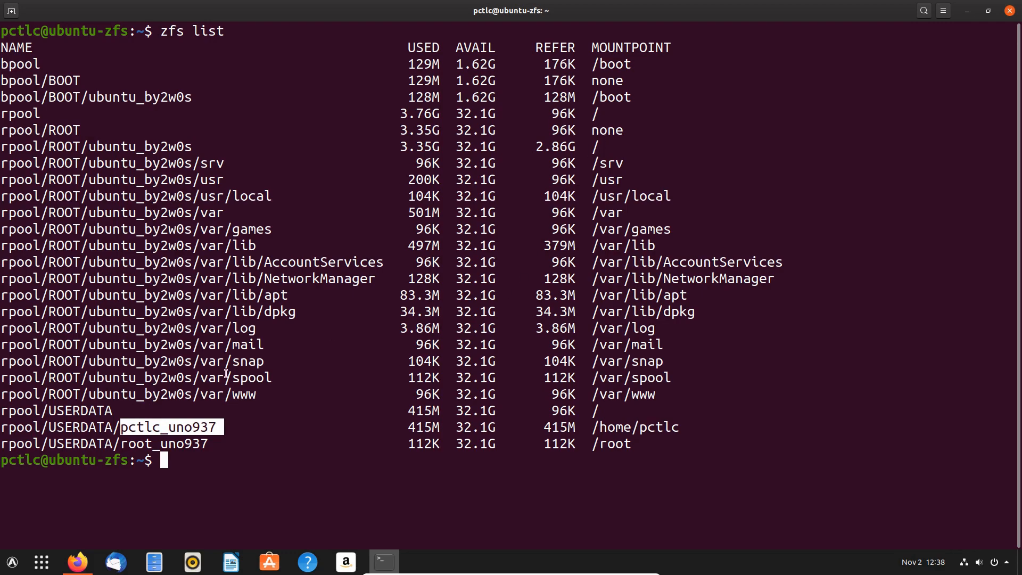
- Read further in the ZFS snapshots article alongside the shrunken terminal
left_click_drag(553, 13, 541, 210)
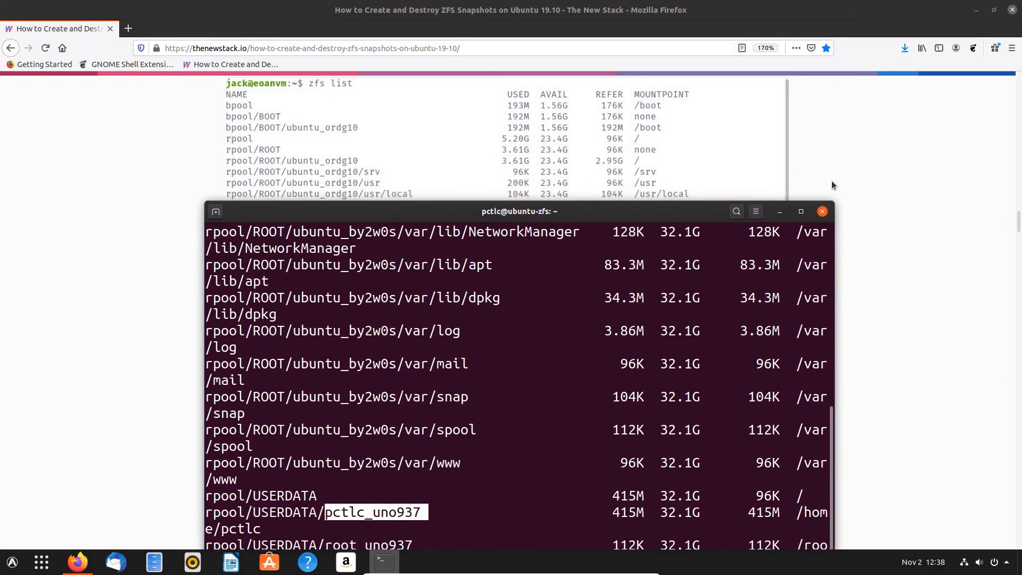
left_click(847, 178)
scroll(778, 239, "down", 2)
scroll(431, 361, "down", 5)
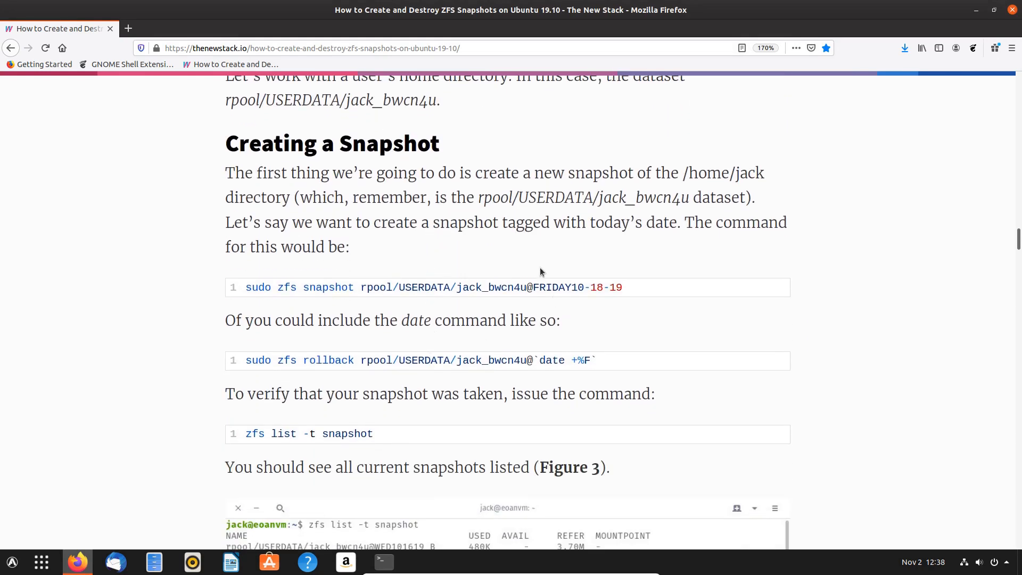
scroll(488, 215, "down", 2)
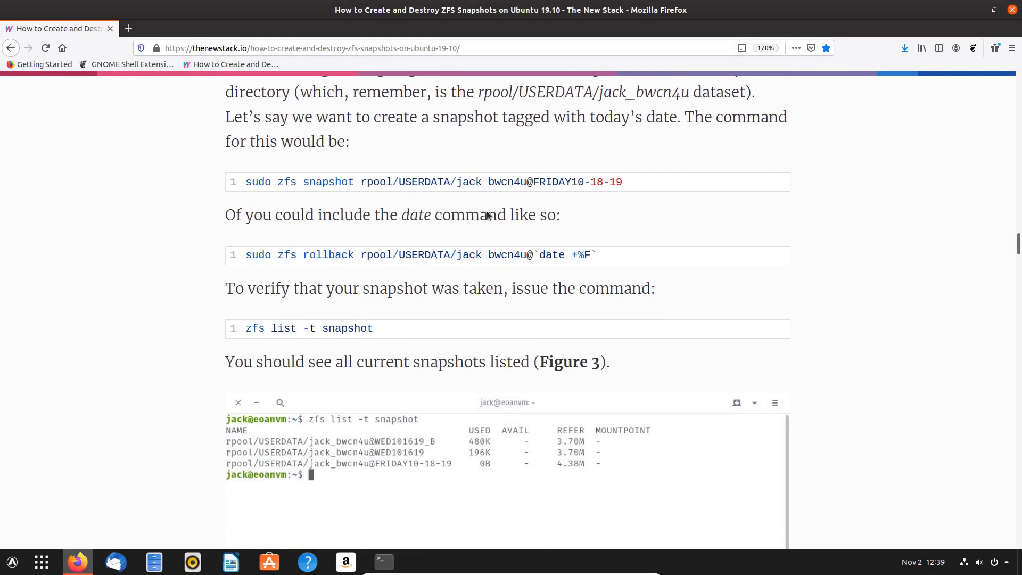
scroll(488, 215, "up", 2)
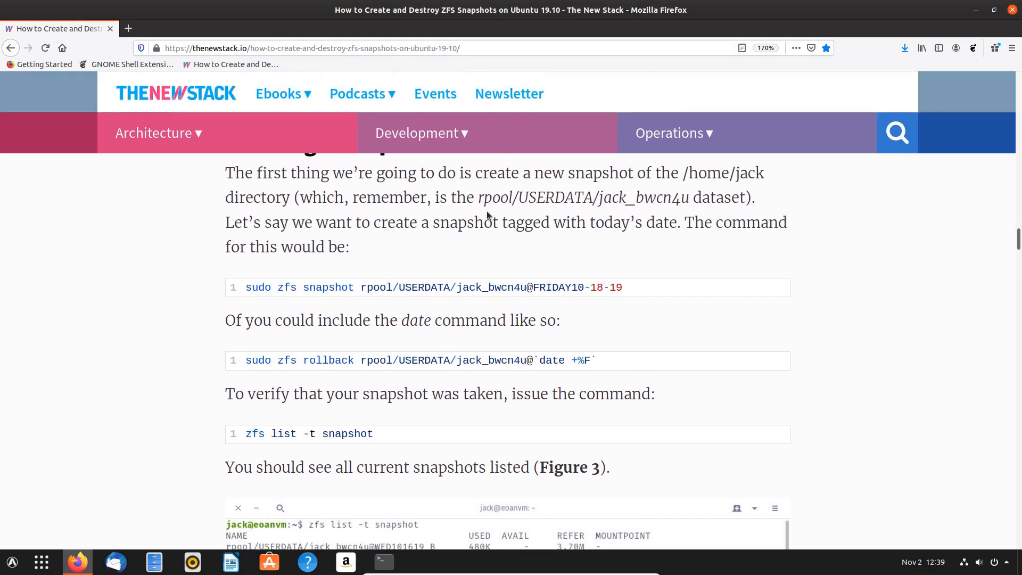
scroll(487, 215, "up", 1)
scroll(487, 215, "down", 2)
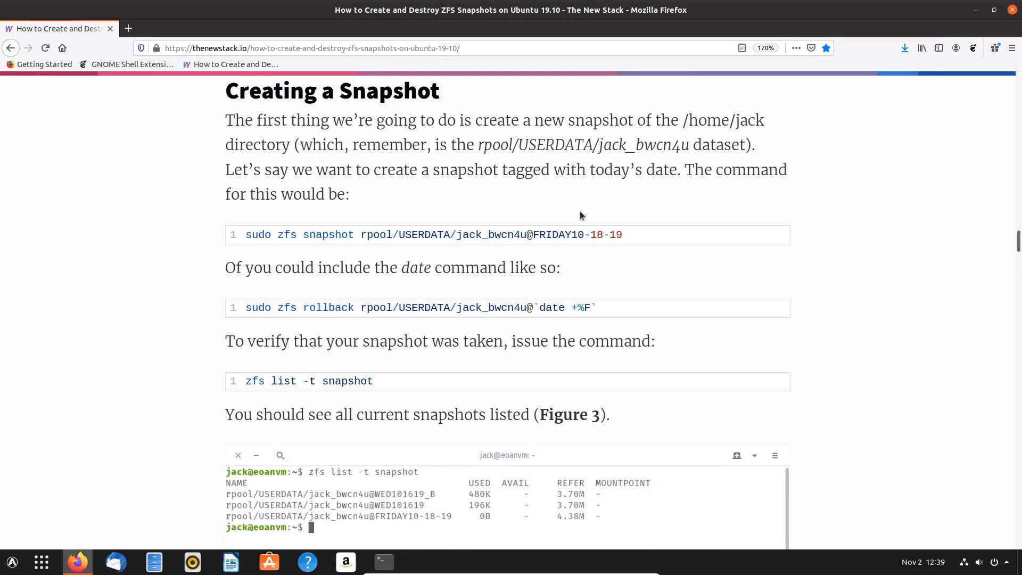
left_click(385, 561)
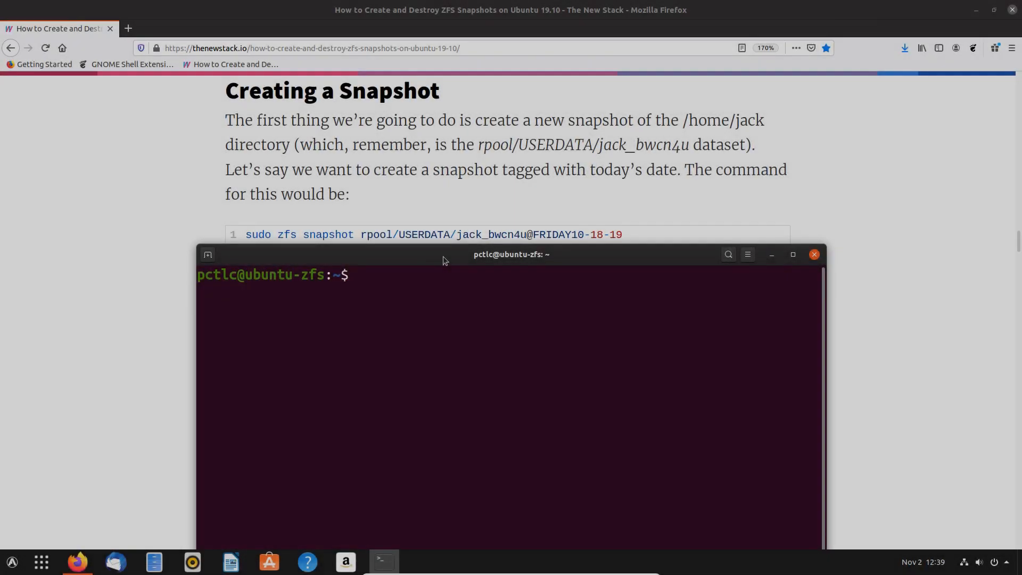
- Take snapshot1 of the home dataset under rpool/USERDATA using sudo zfs snapshot
left_click_drag(445, 261, 451, 274)
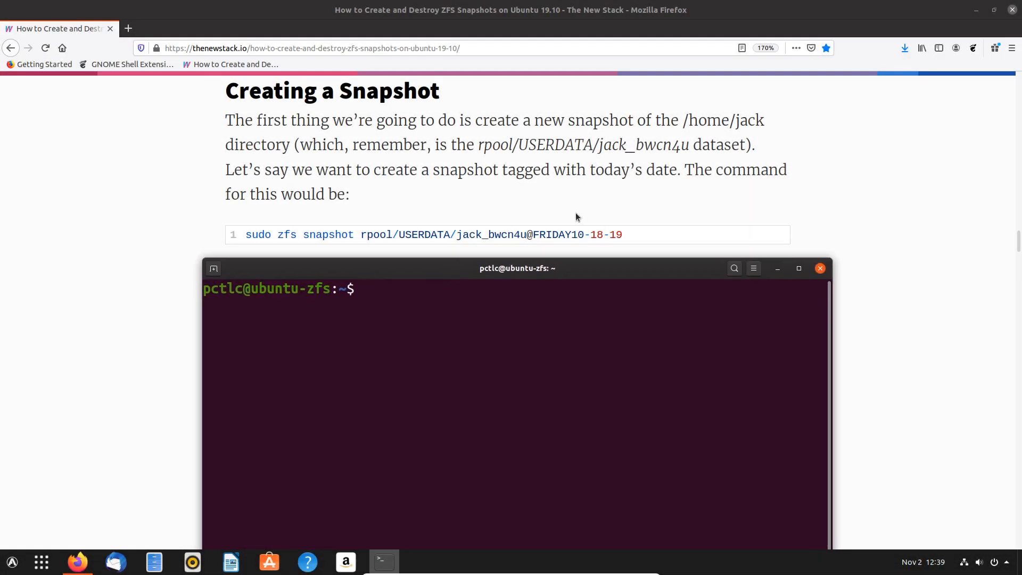
type("sudo zfs sb")
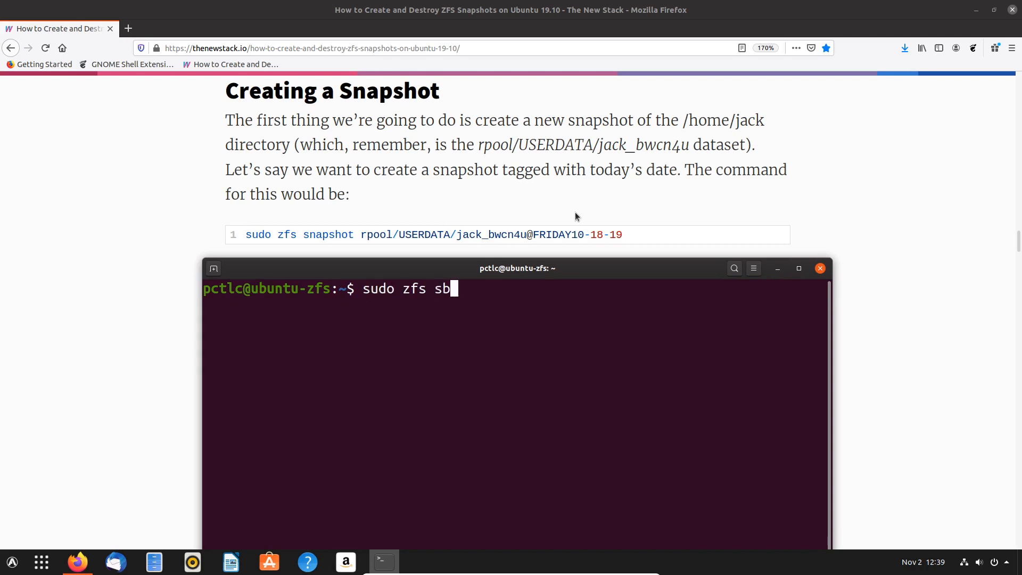
key("BackSpace")
type("napshot")
type("rpool/")
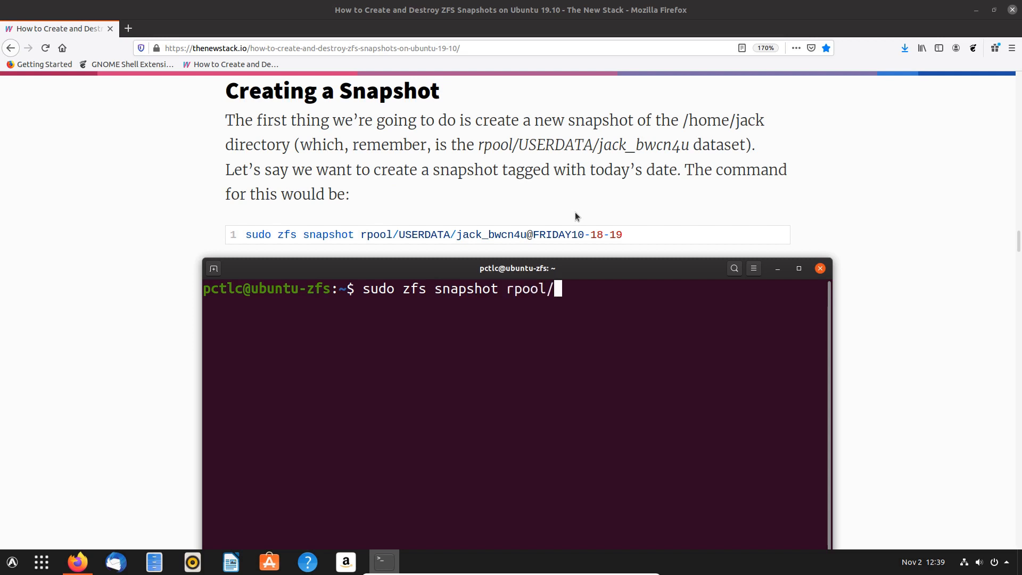
type("USERDATA")
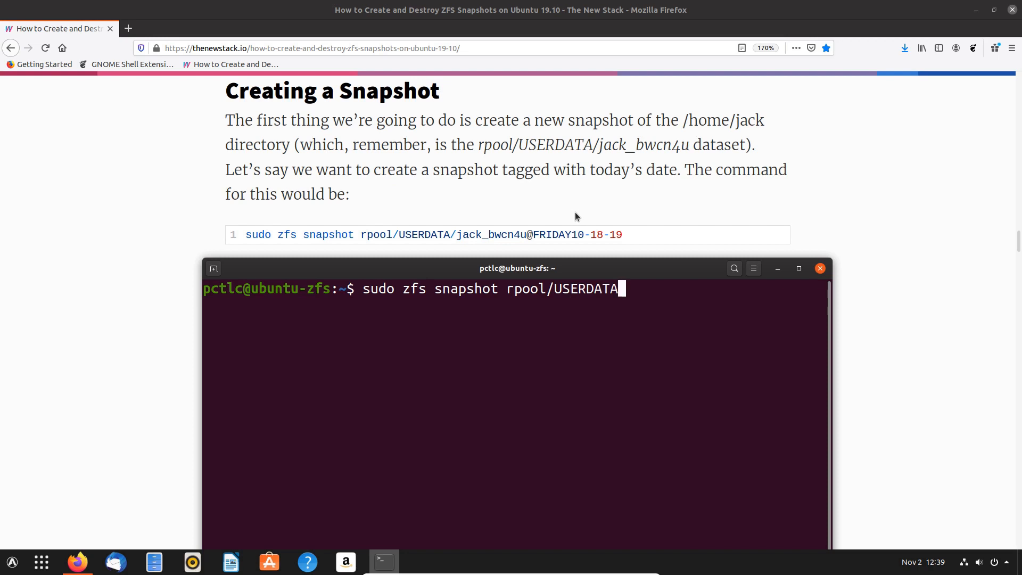
type("/pc")
key("Tab")
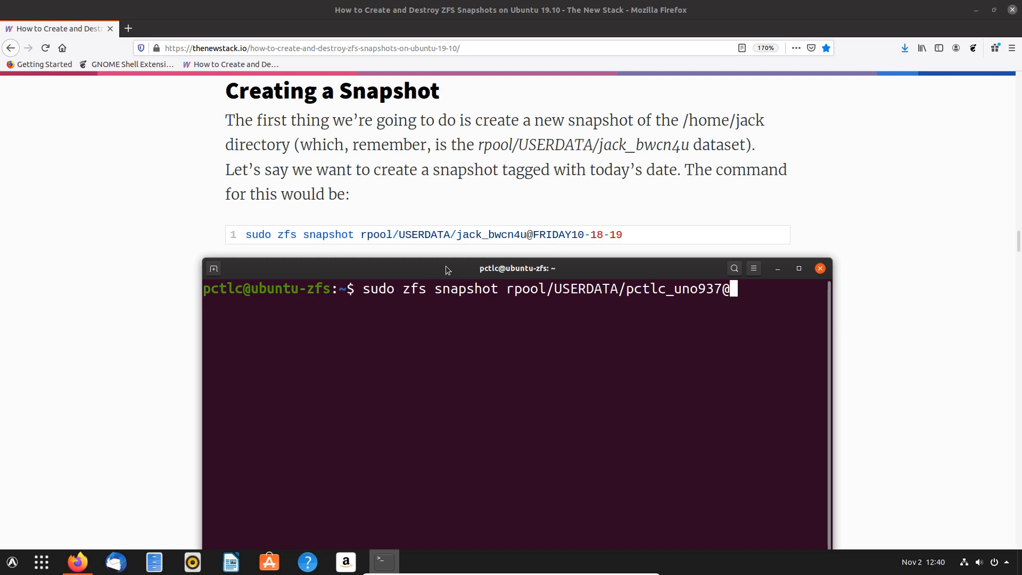
mouse_move(446, 266)
left_mouse_down()
mouse_move(450, 335)
mouse_move(433, 265)
left_mouse_up()
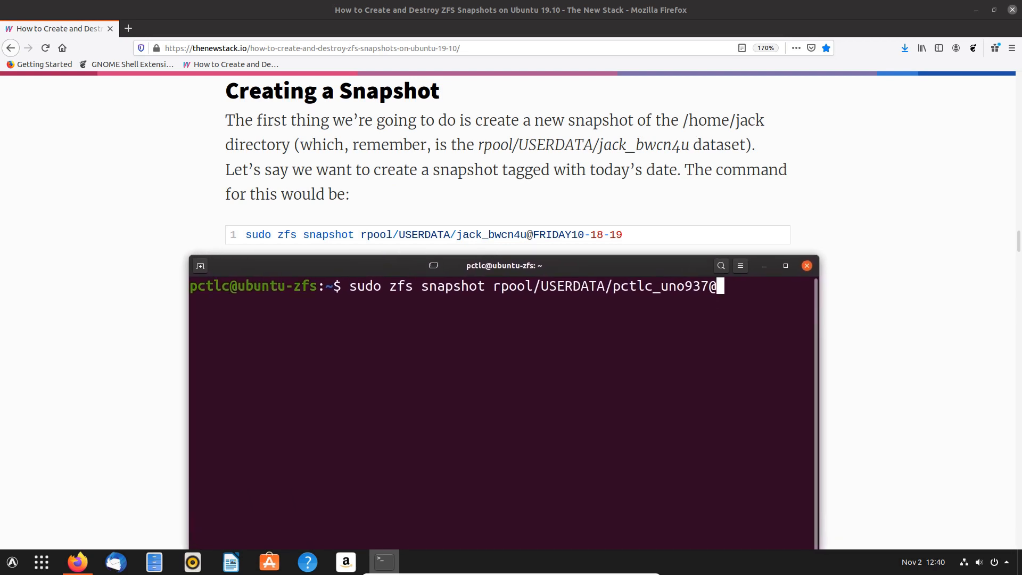
type("snapsho")
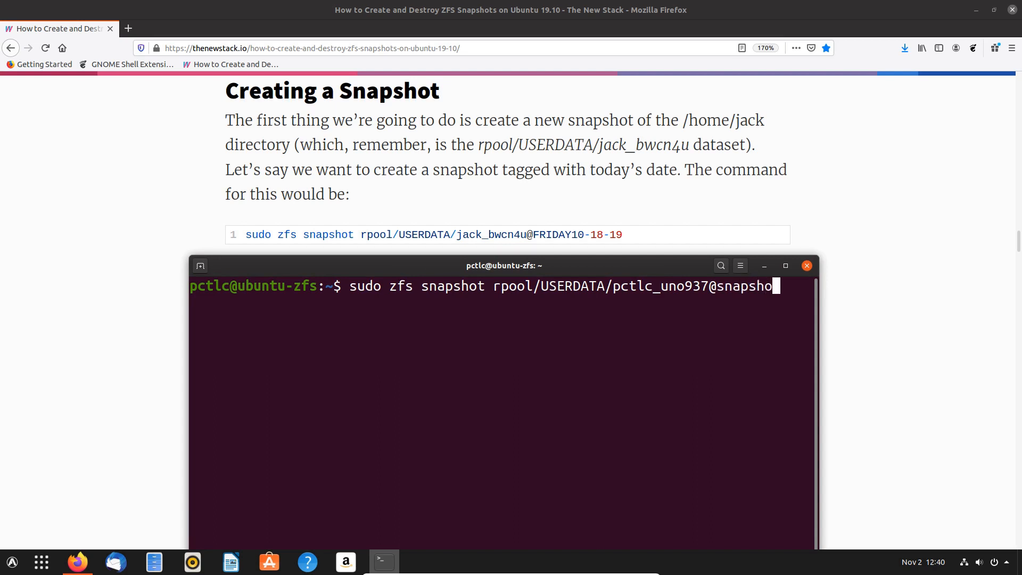
type("t1")
key("Return")
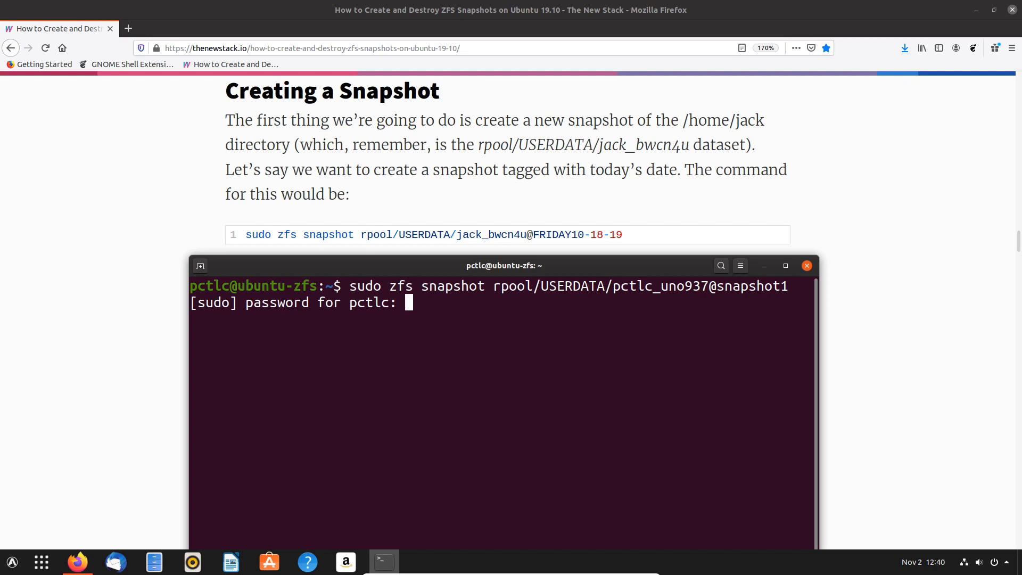
key("Return")
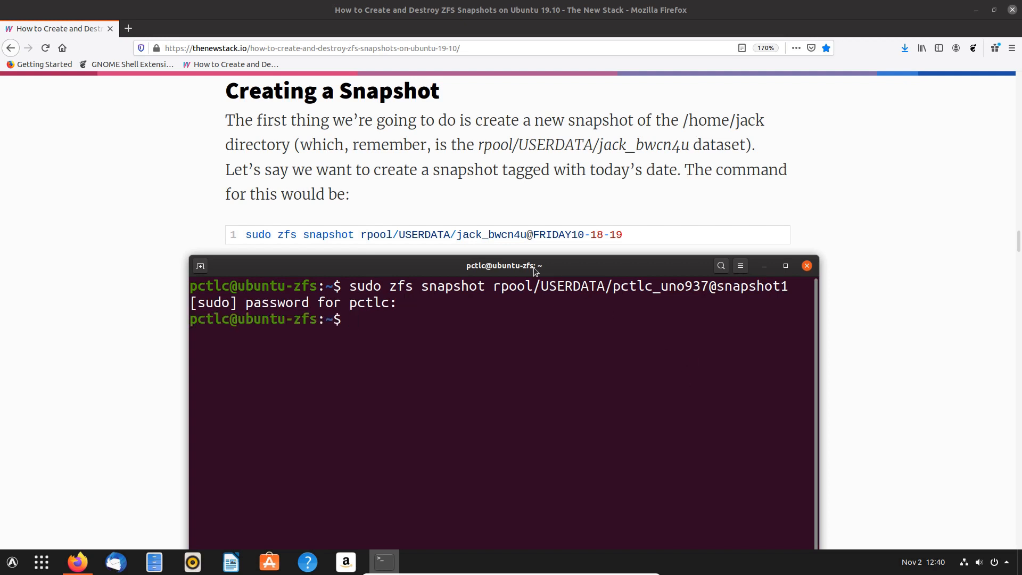
- Minimize the terminal and the browser to show the desktop
left_click_drag(534, 267, 513, 211)
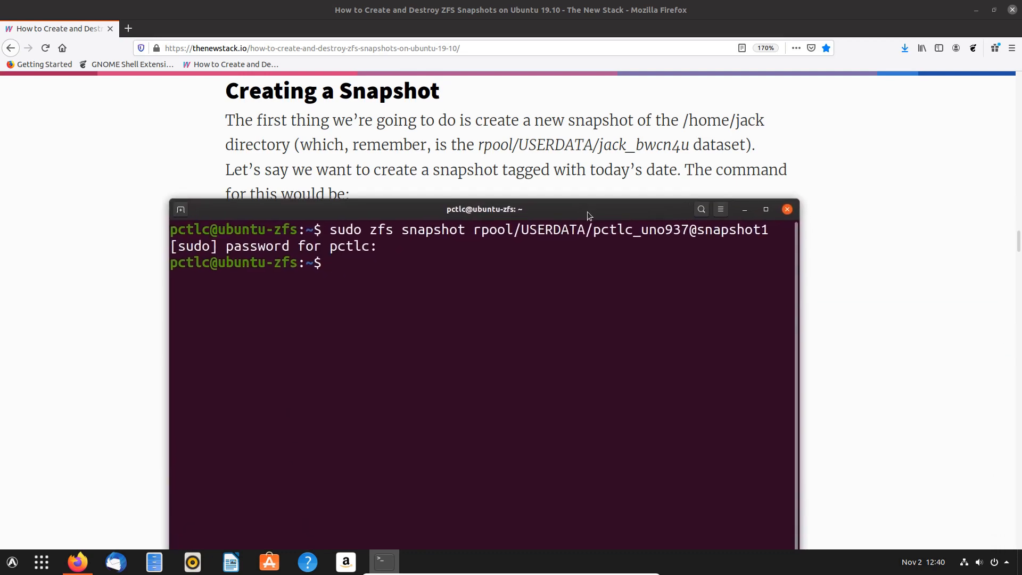
left_click(745, 210)
left_click(976, 10)
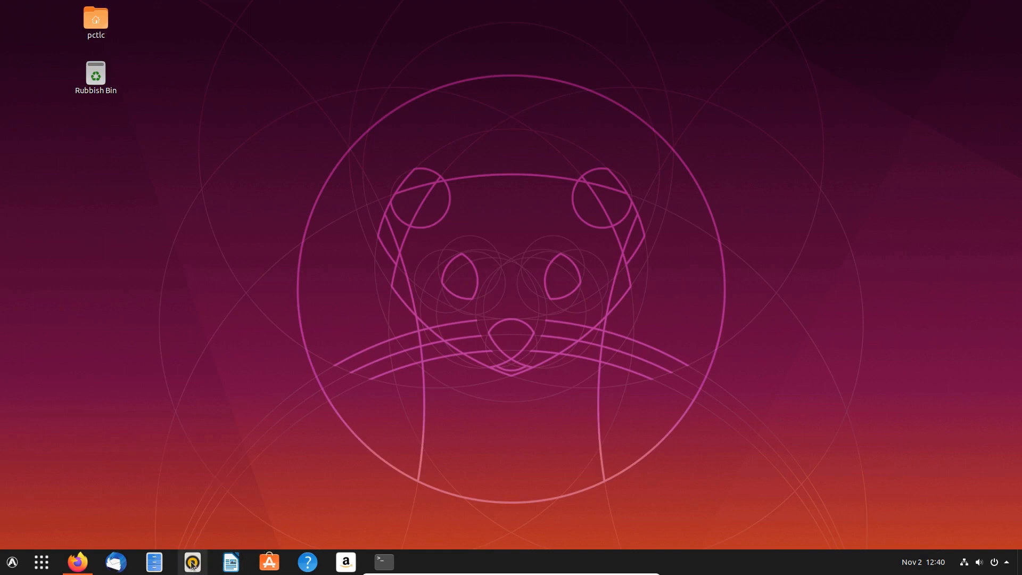
- Move the snapshot-test folder in Documents to the Rubbish Bin
left_click(155, 562)
double_click(181, 42)
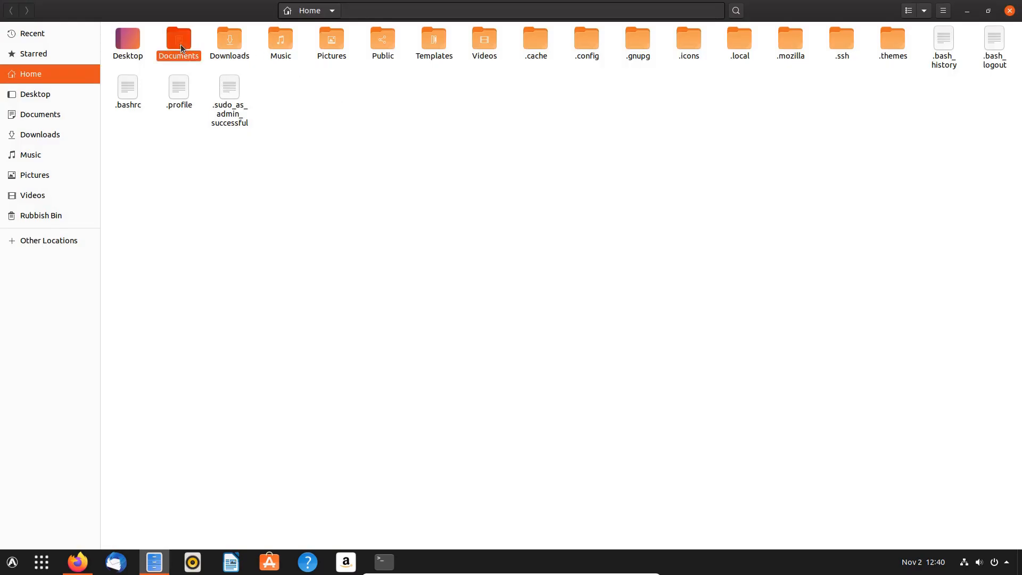
right_click(152, 41)
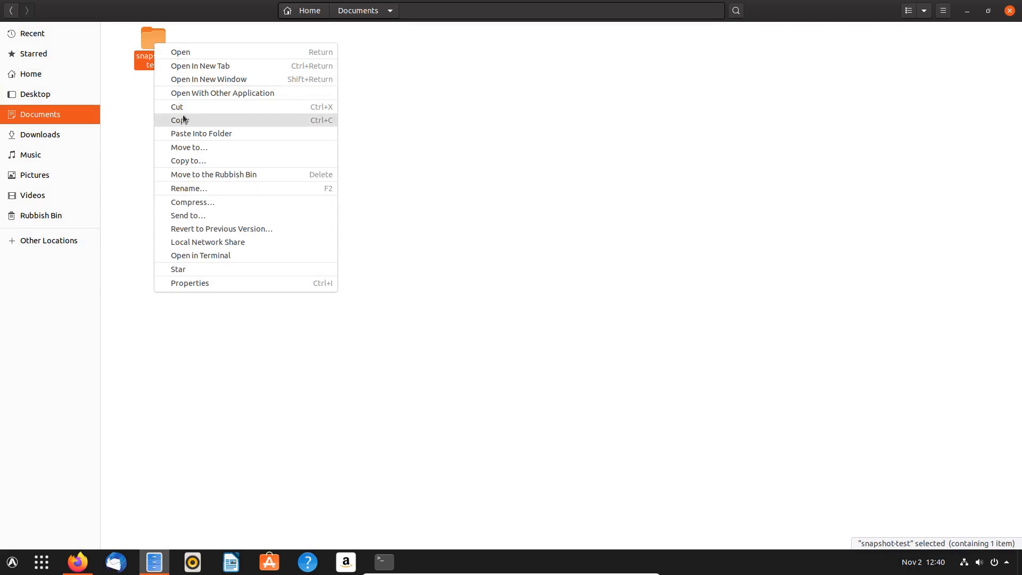
left_click(207, 174)
- Move both images in Pictures to the Rubbish Bin
left_click(50, 176)
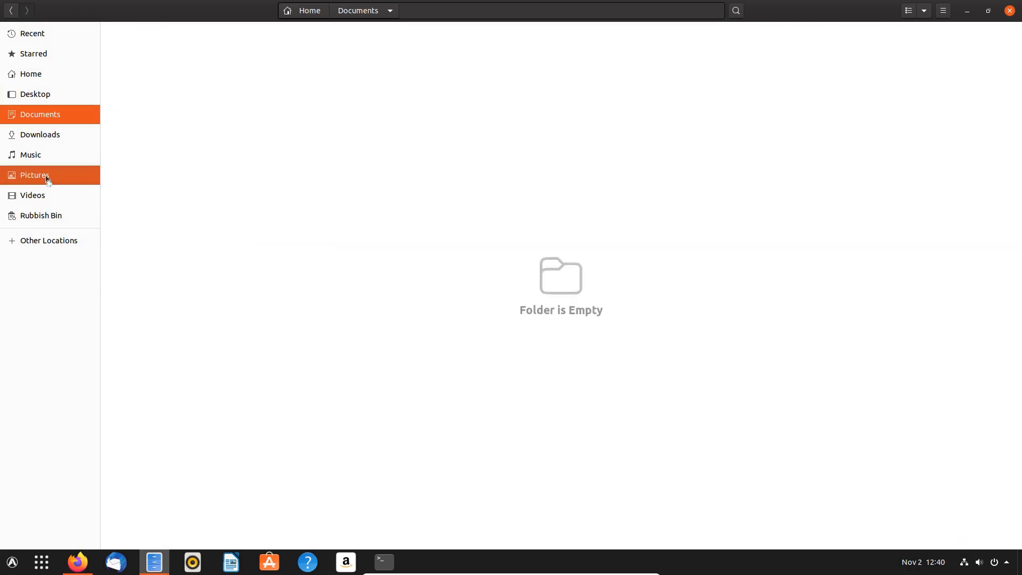
left_click_drag(133, 113, 279, 27)
right_click(234, 52)
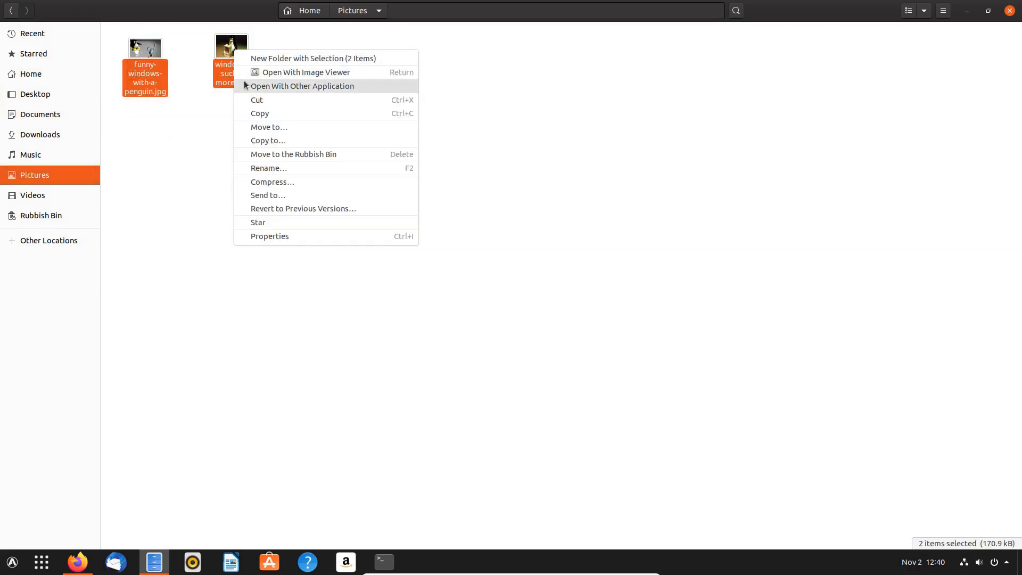
left_click(269, 155)
- Open Home/.themes and select all seven theme items
left_click(33, 74)
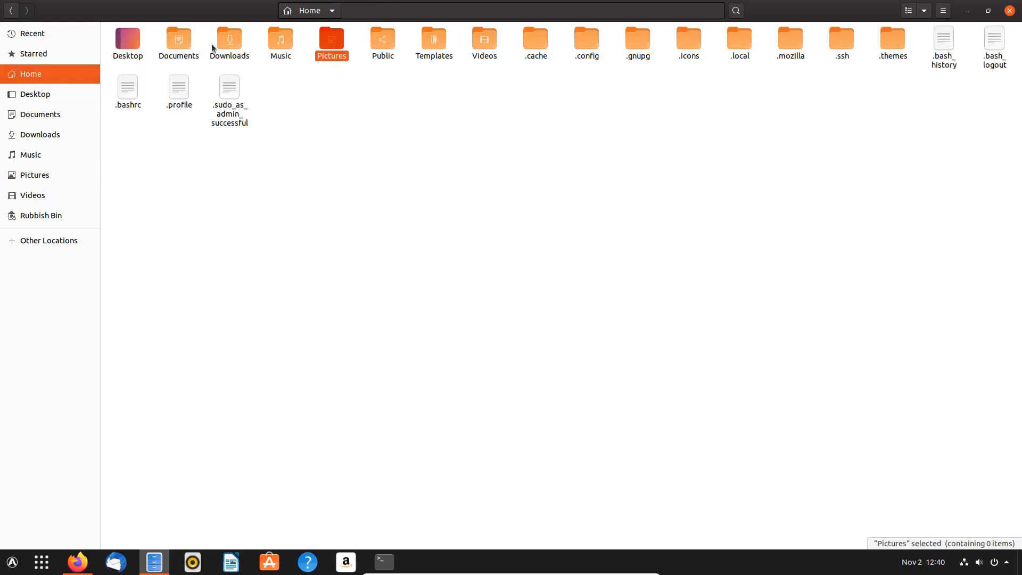
double_click(893, 39)
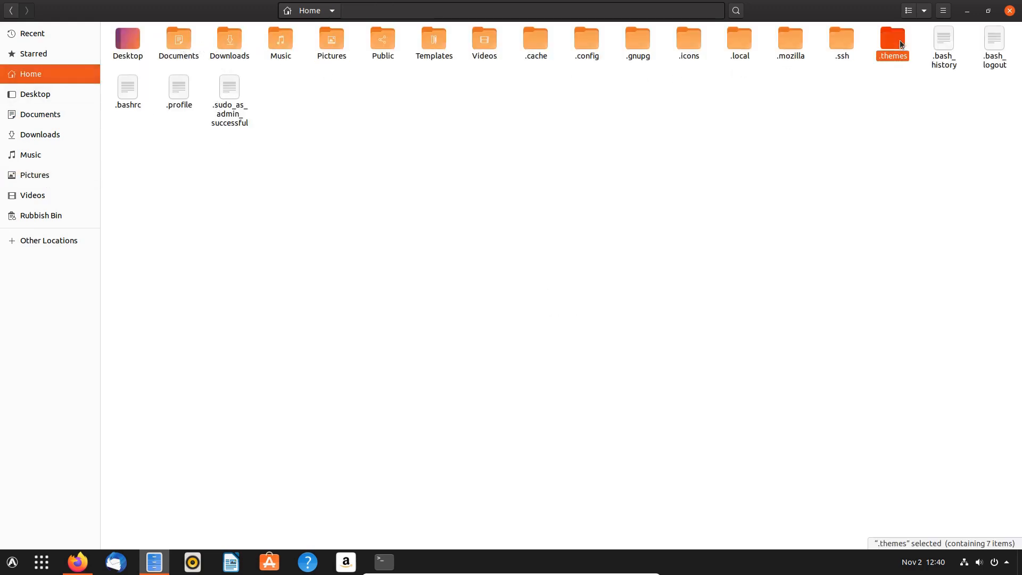
left_click_drag(410, 90, 131, 41)
right_click(130, 40)
left_click(184, 174)
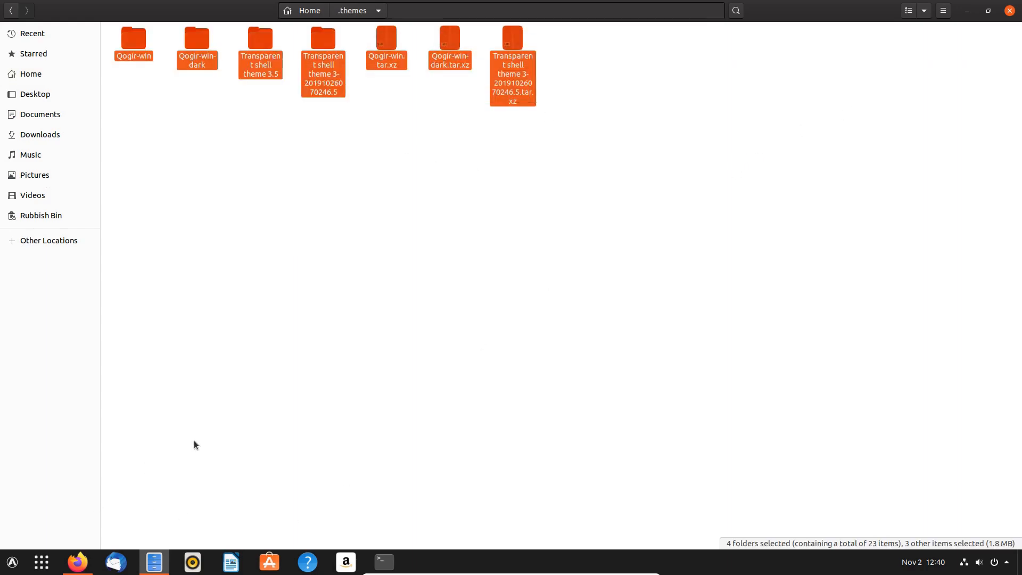
key("super")
type("twel")
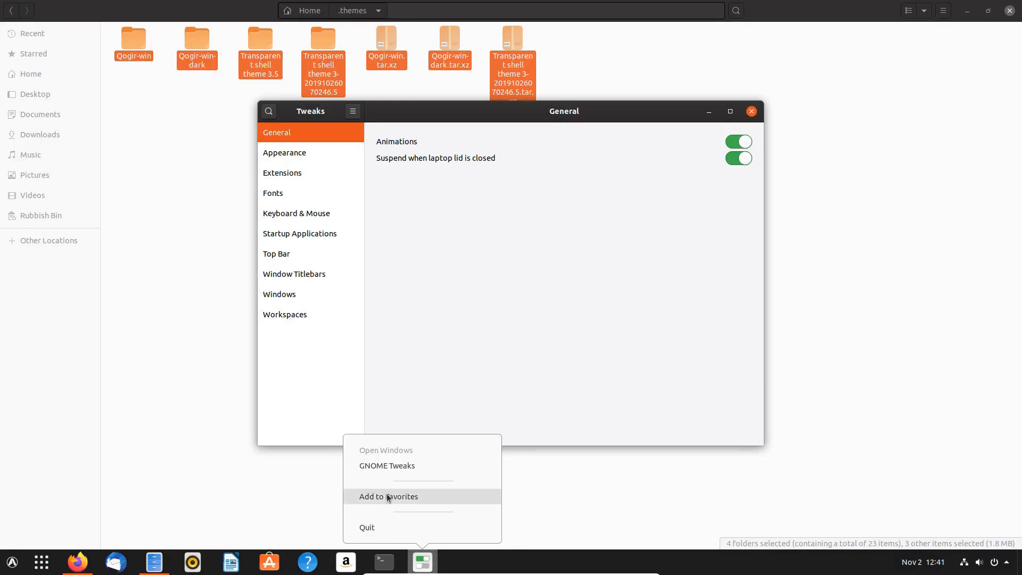
- Add Tweaks to favorites, keep Yaru as the Applications theme, and close Tweaks
left_click(391, 494)
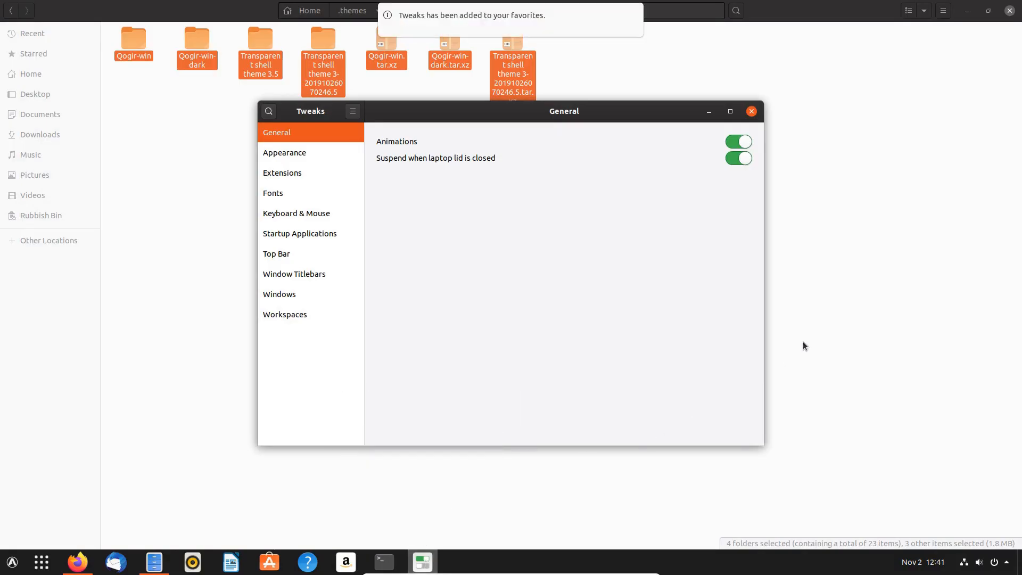
key("Down")
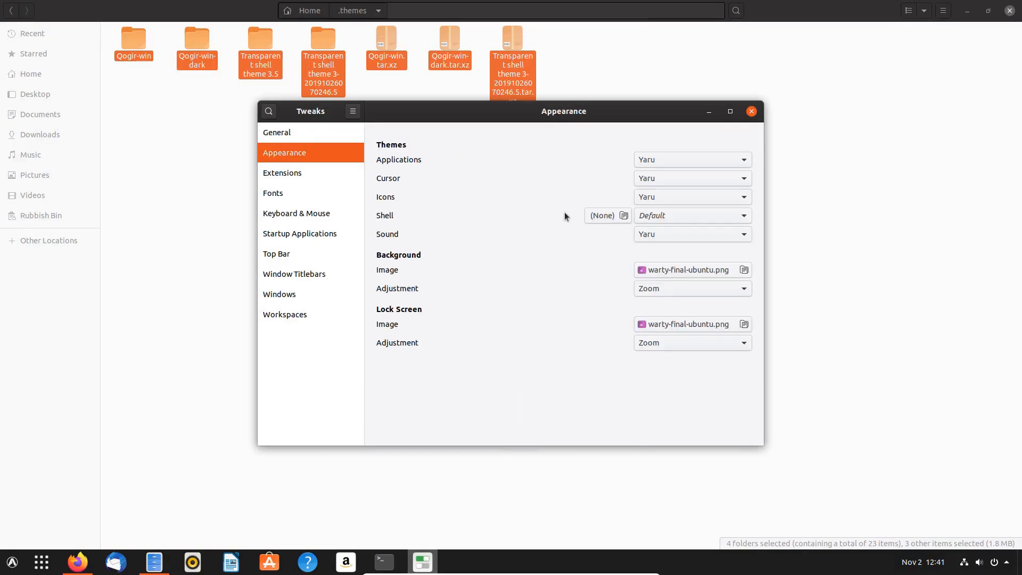
left_click(708, 159)
left_click(666, 163)
left_click(750, 113)
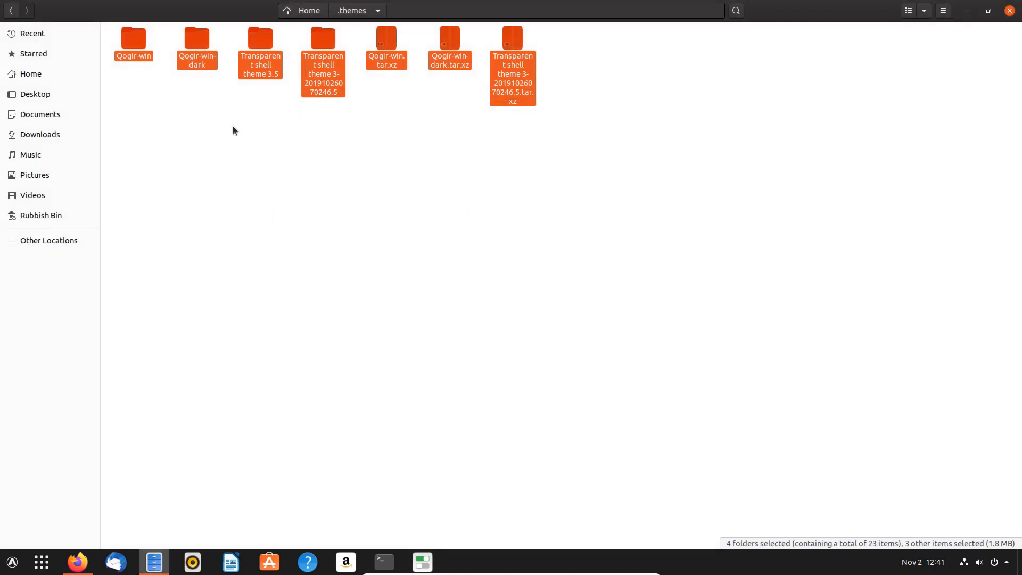
- Move the seven .themes items to the Rubbish Bin
right_click(264, 40)
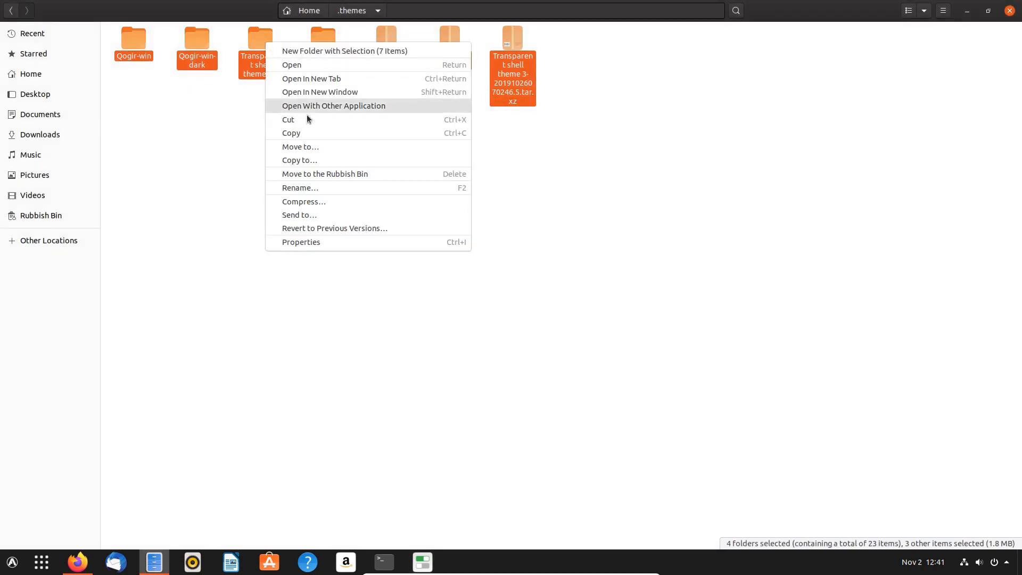
left_click(340, 177)
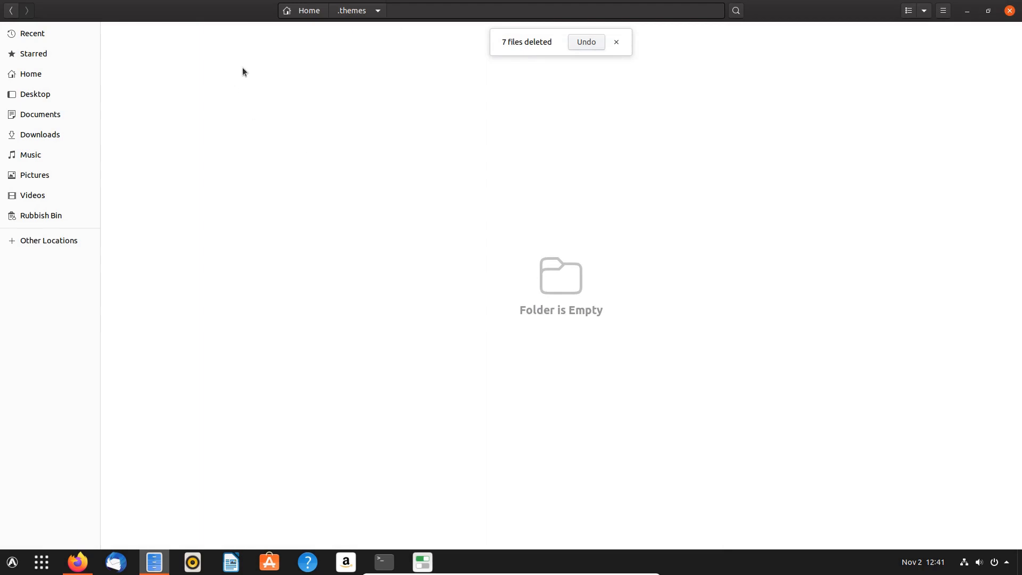
left_click(310, 12)
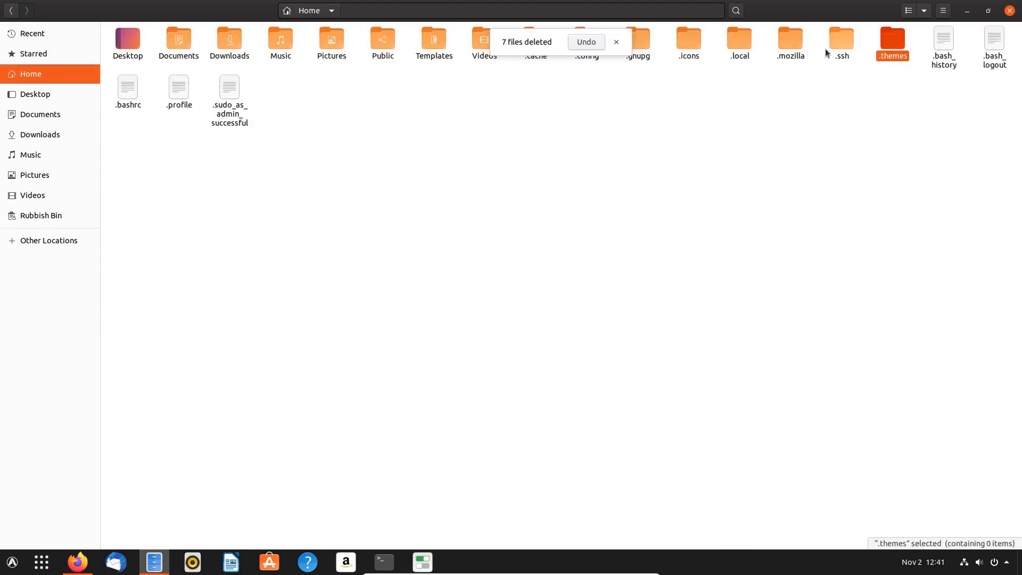
- Move the four icon themes in .icons to the Rubbish Bin and view the bin
double_click(689, 38)
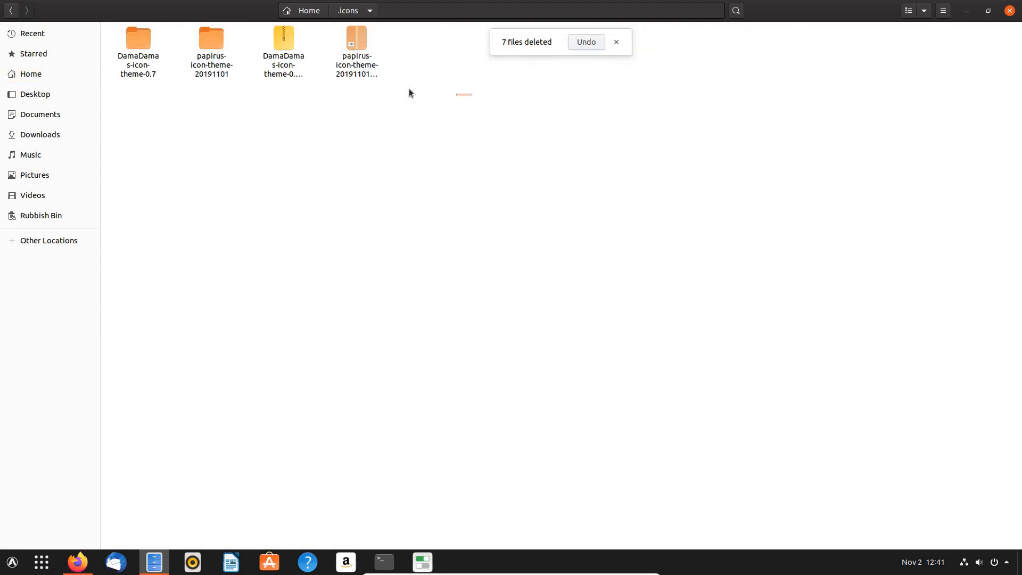
left_click_drag(409, 92, 114, 44)
right_click(147, 39)
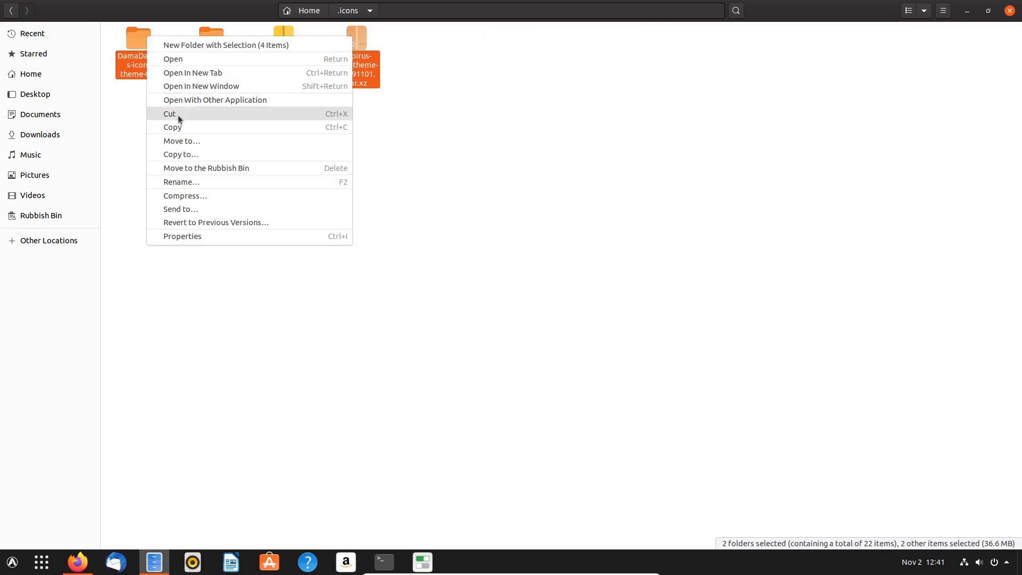
left_click(196, 167)
left_click(37, 216)
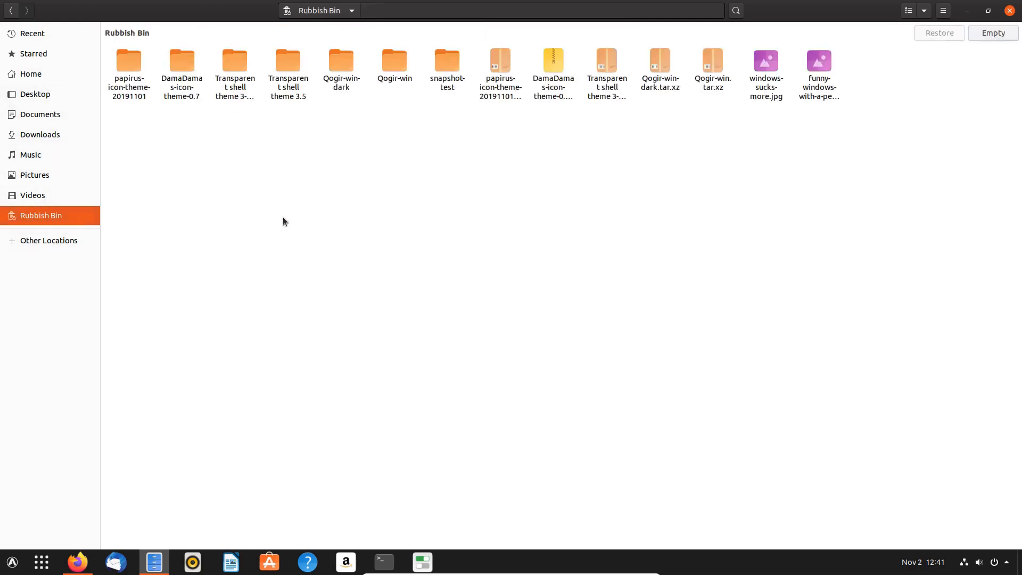
- Empty the Rubbish Bin, confirming permanent deletion of the themes, icons, images and snapshot-test
left_click(982, 33)
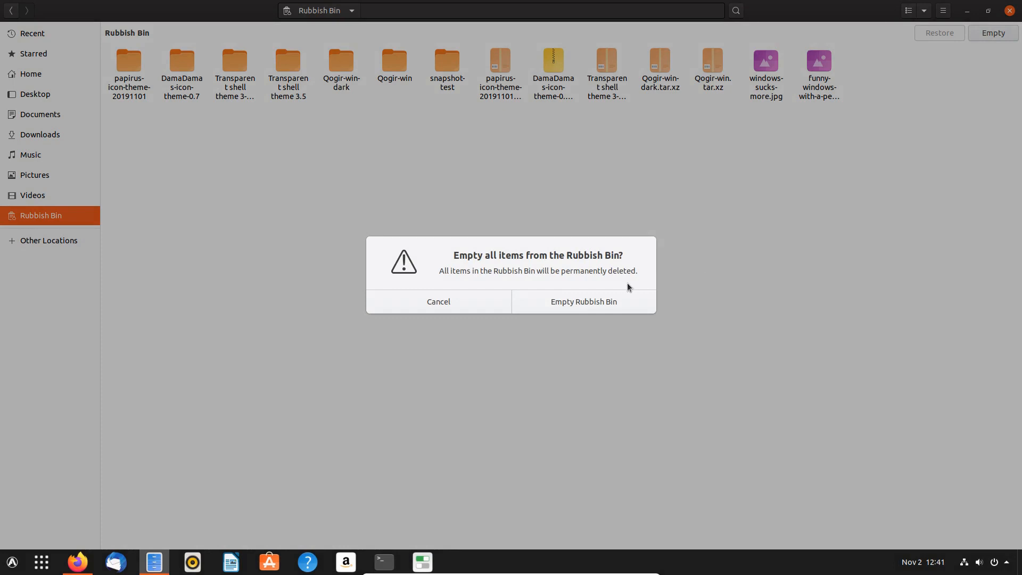
left_click(579, 303)
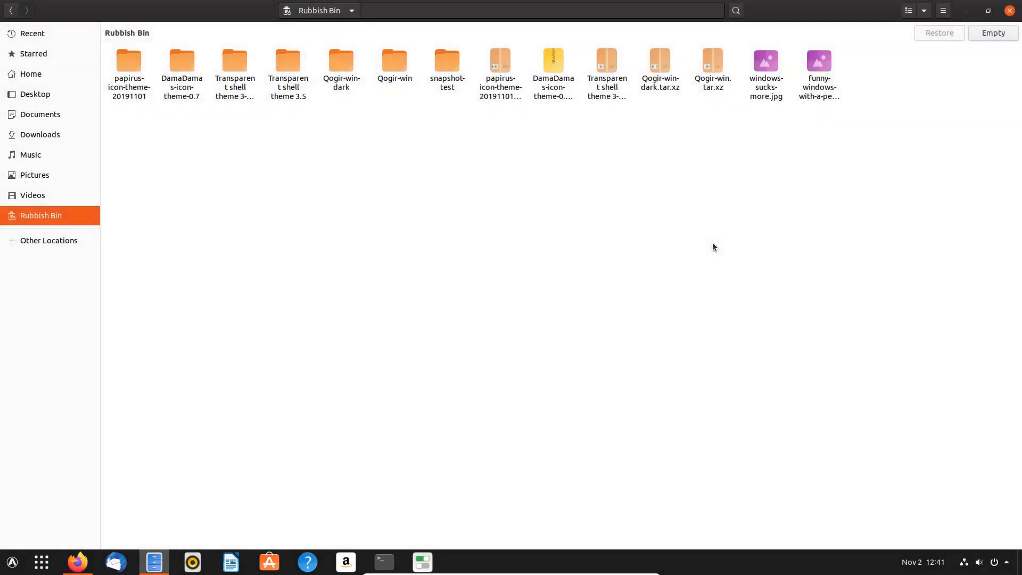
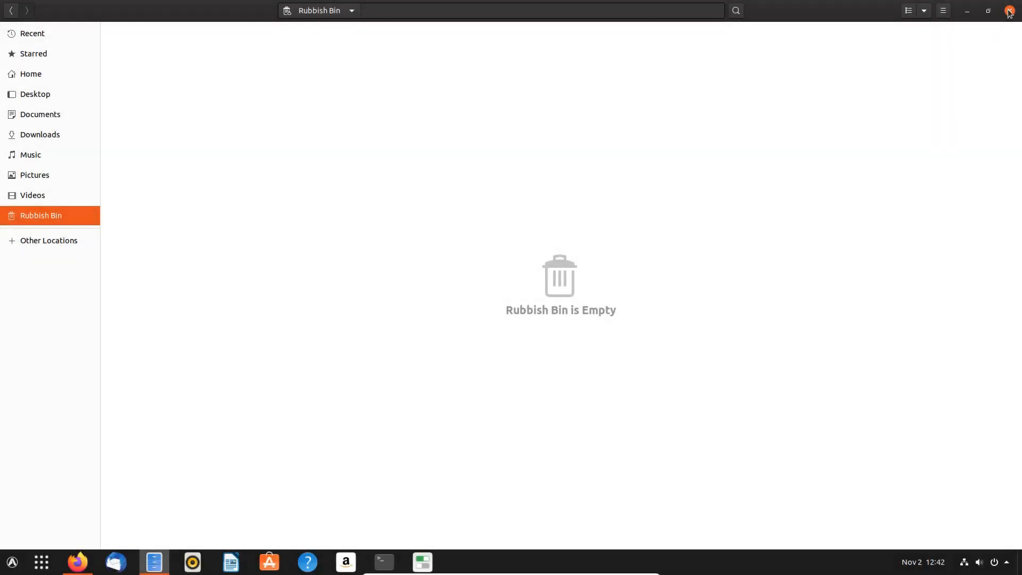
- Reopen Files and confirm Pictures, Documents, .themes and .icons now hold nothing, then close it
left_click(1010, 11)
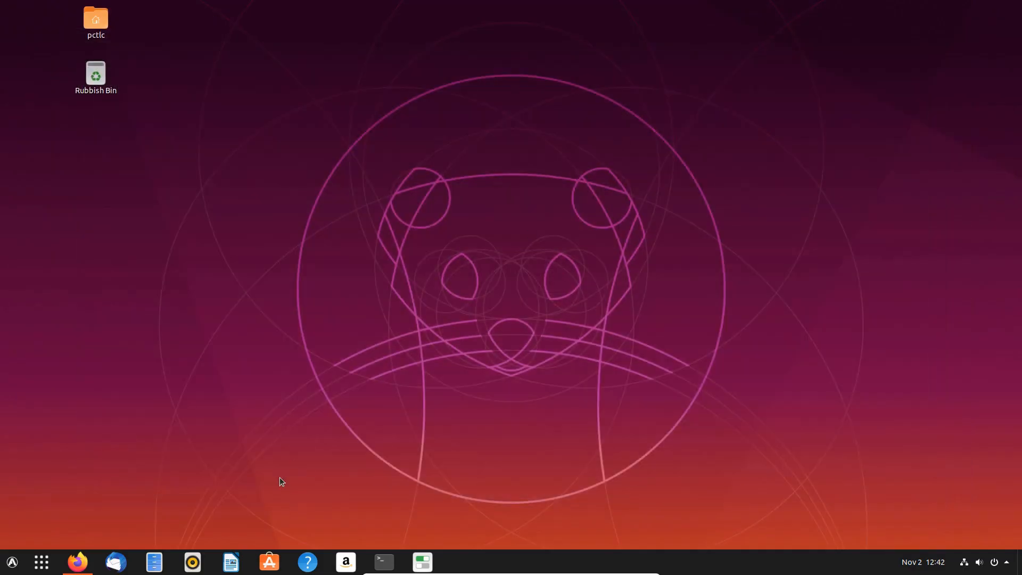
left_click(154, 562)
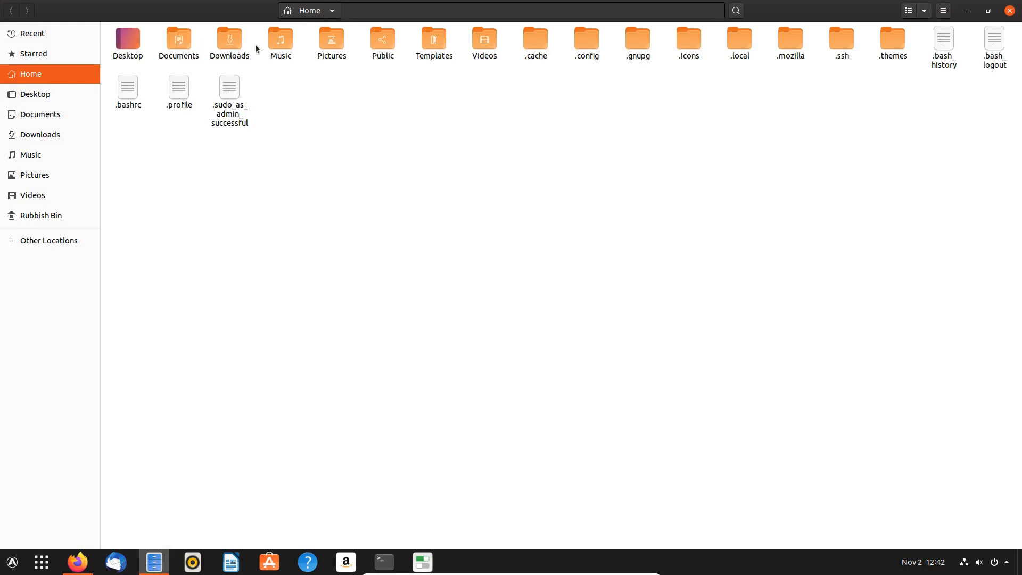
double_click(335, 44)
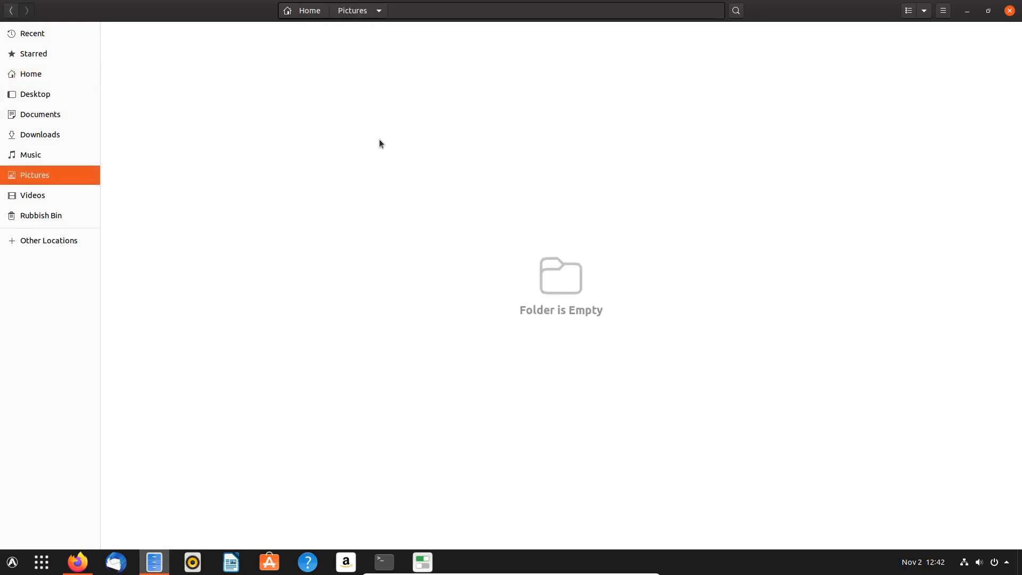
left_click(305, 11)
double_click(179, 42)
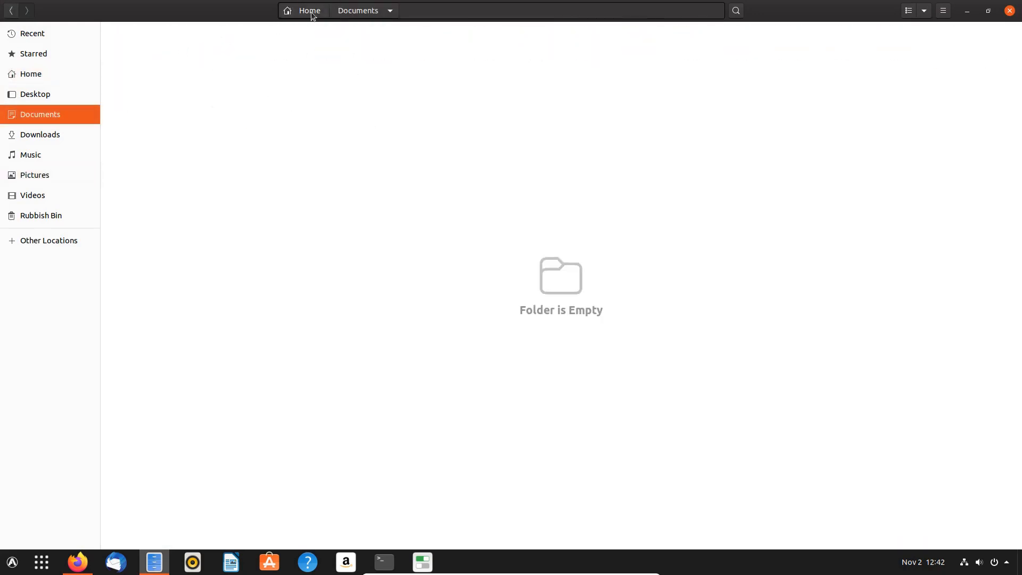
left_click(310, 10)
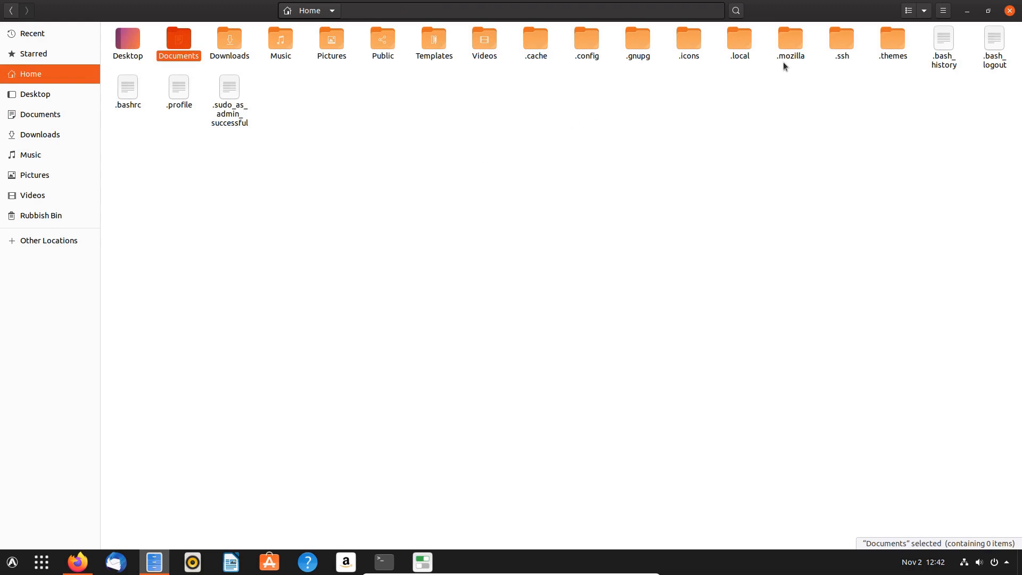
double_click(883, 39)
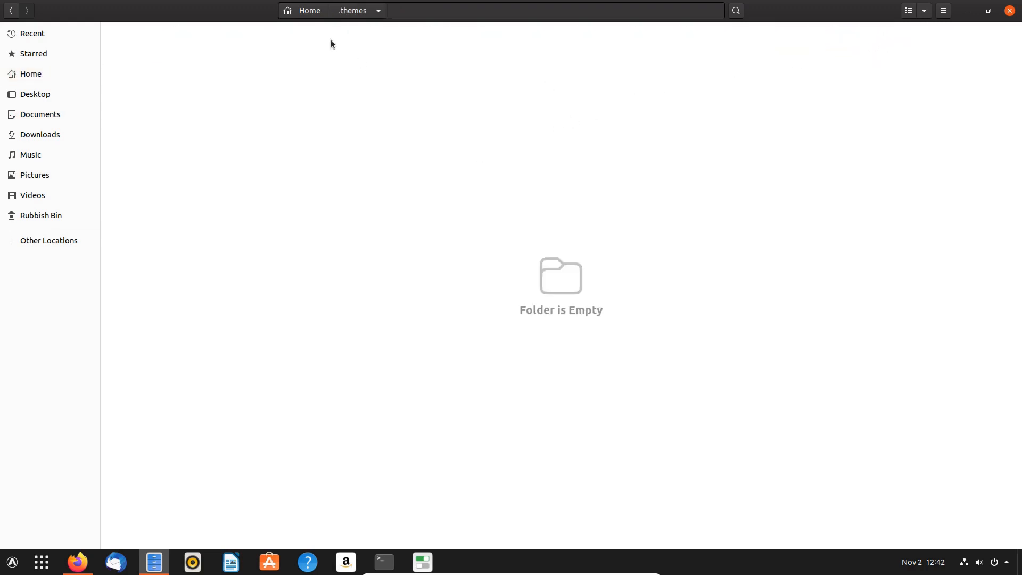
left_click(310, 10)
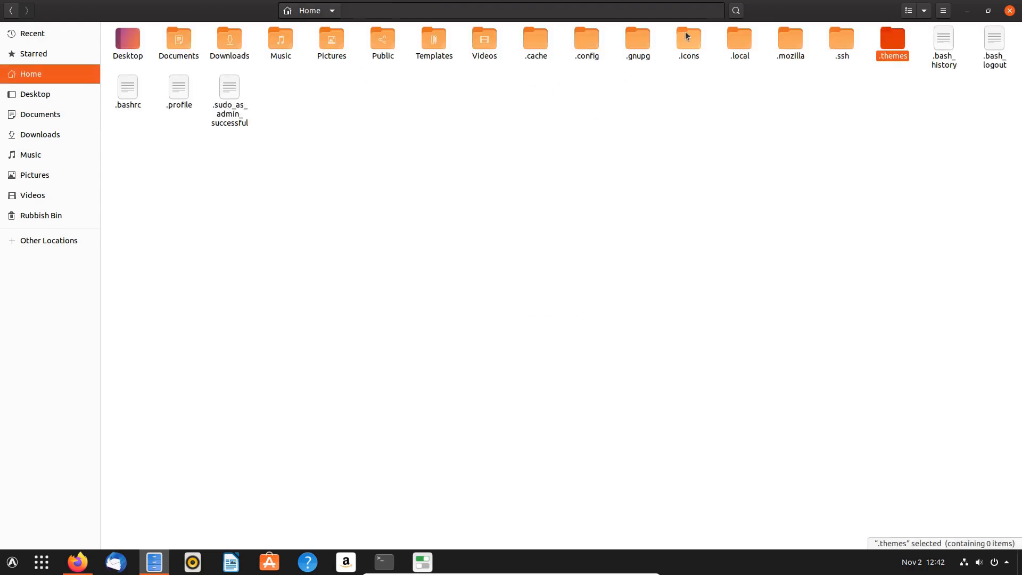
double_click(687, 38)
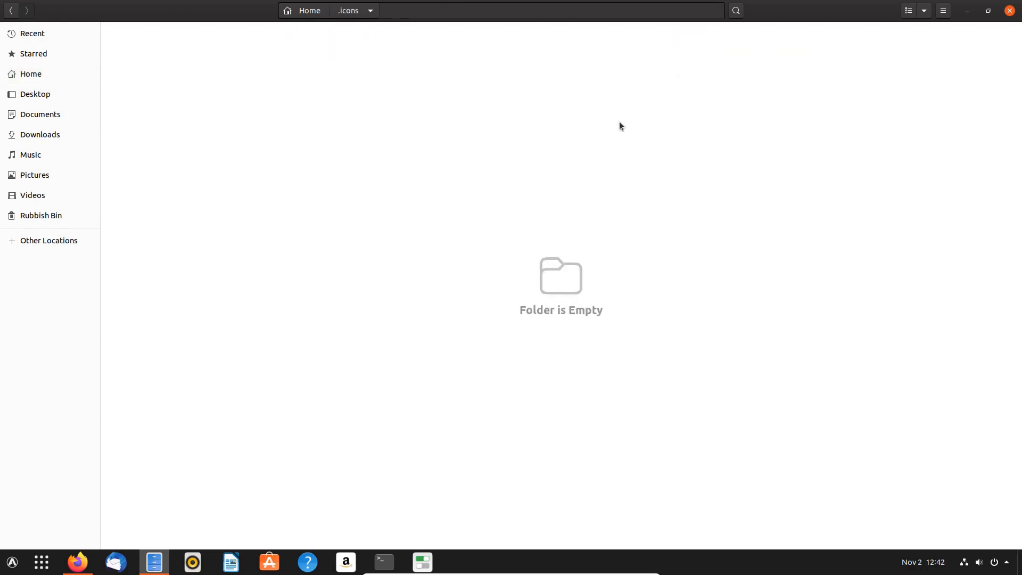
left_click(1010, 11)
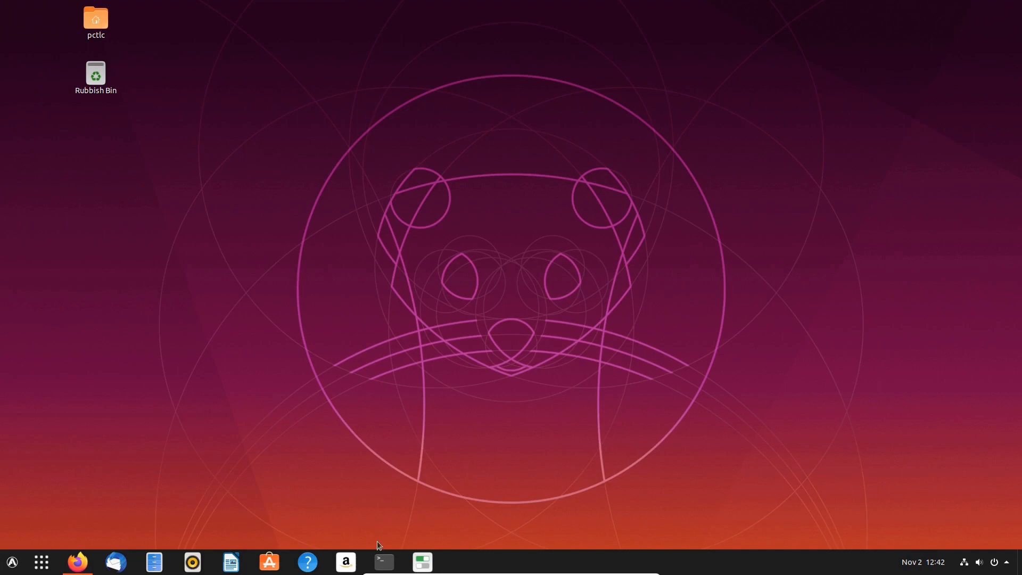
- Clear the terminal, then move it aside and scroll further through the article
left_click(77, 562)
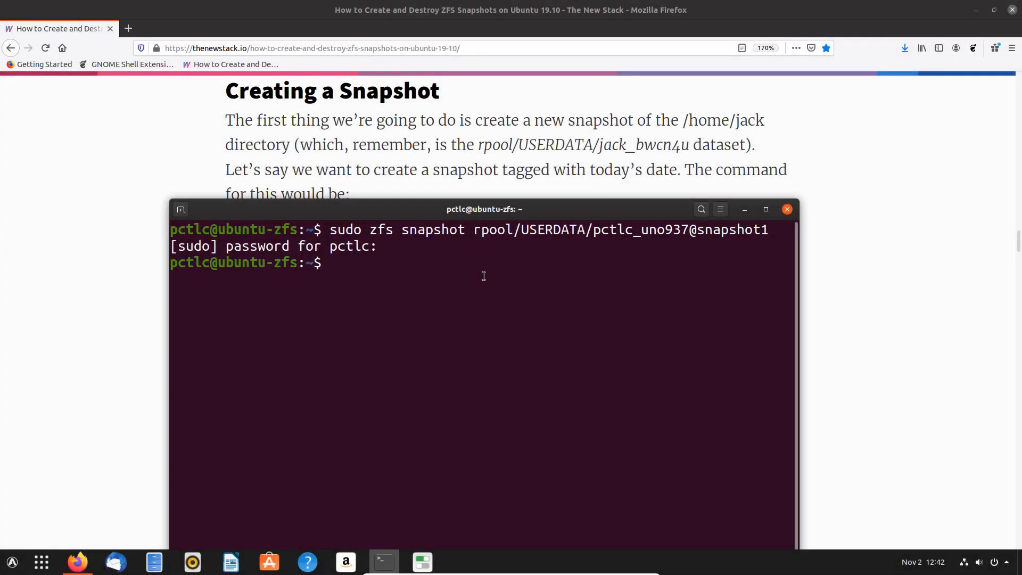
type("clear")
key("Return")
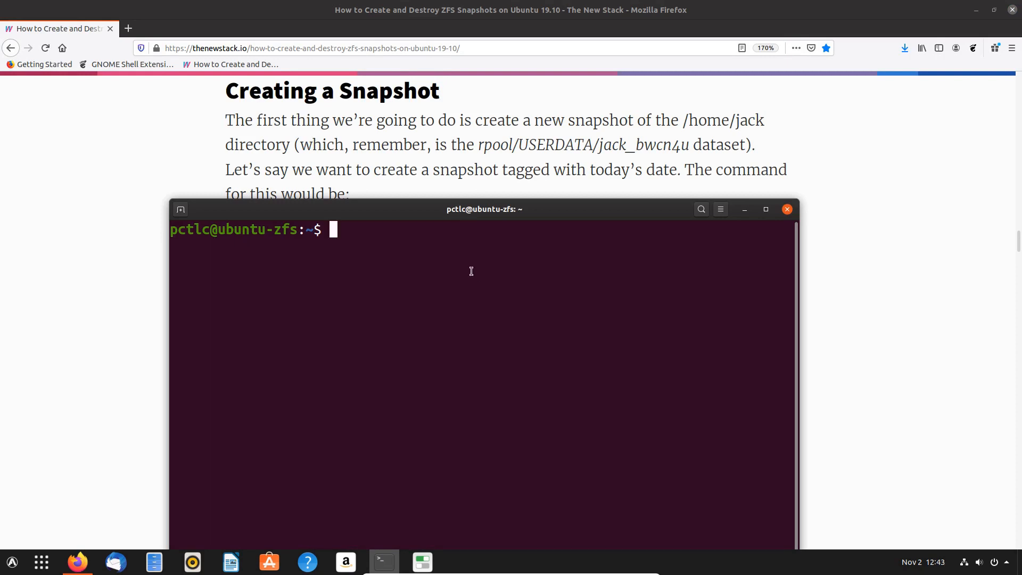
left_click_drag(375, 205, 383, 241)
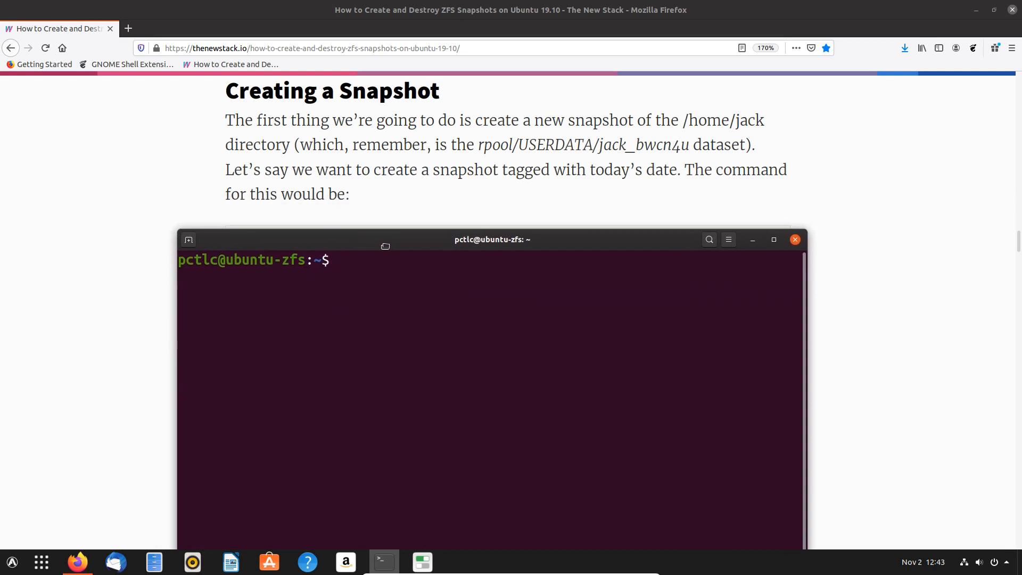
left_click(753, 240)
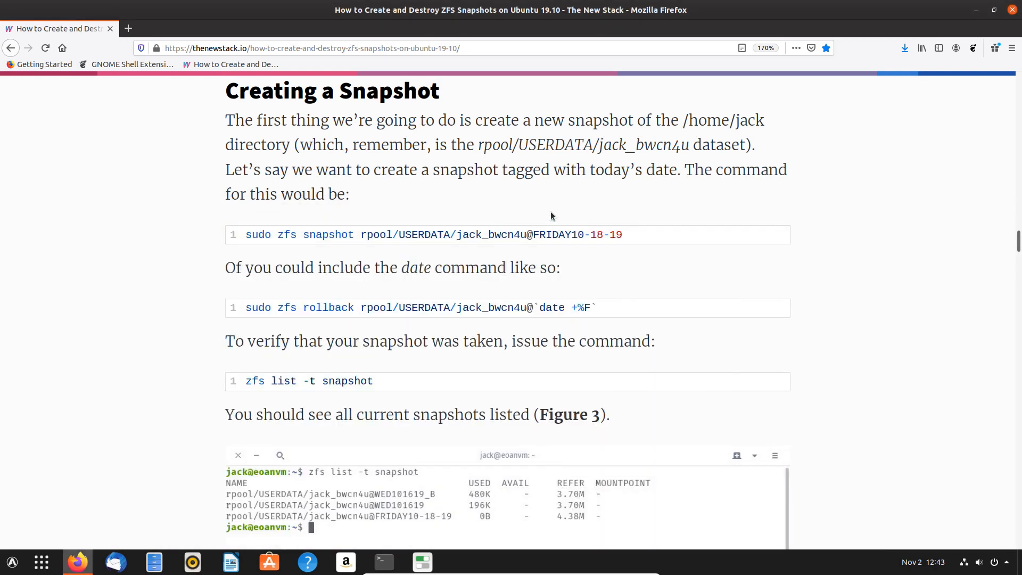
scroll(551, 215, "down", 2)
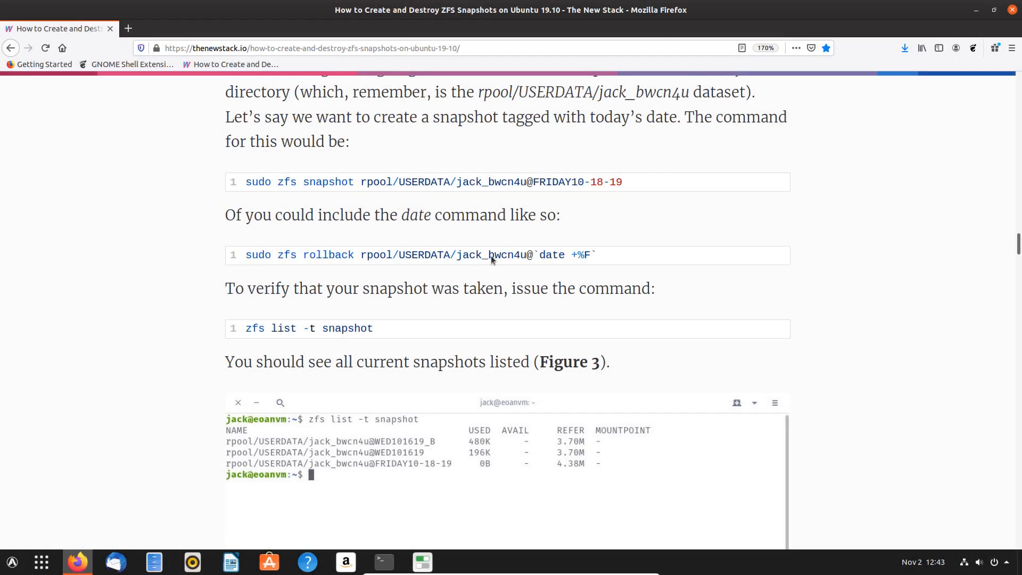
scroll(599, 252, "down", 3)
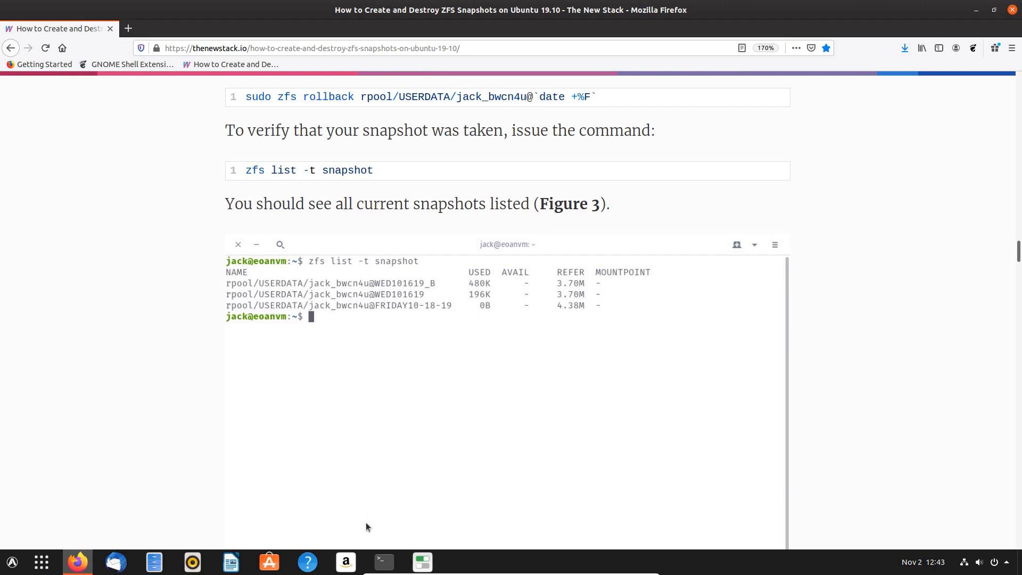
- Run zfs list -t snapshot to confirm snapshot1 of the home dataset, then clear the screen
left_click(384, 562)
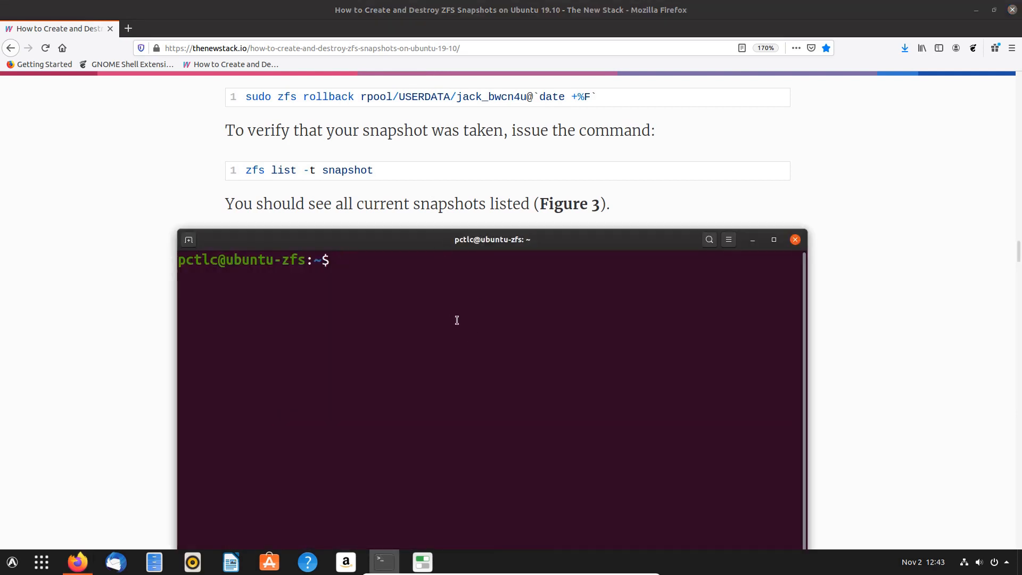
type("zfs list -t snap")
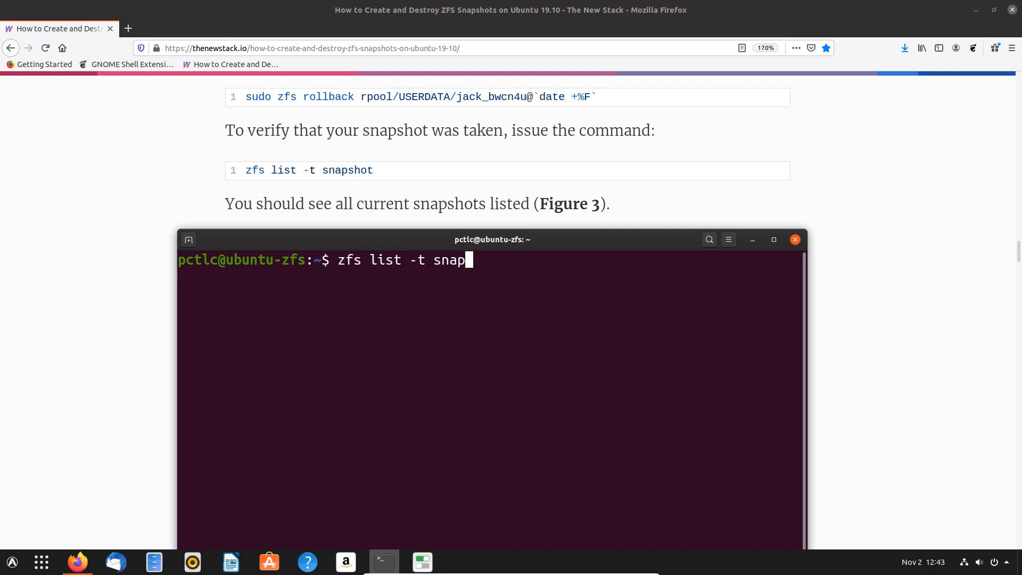
type("shot")
key("Return")
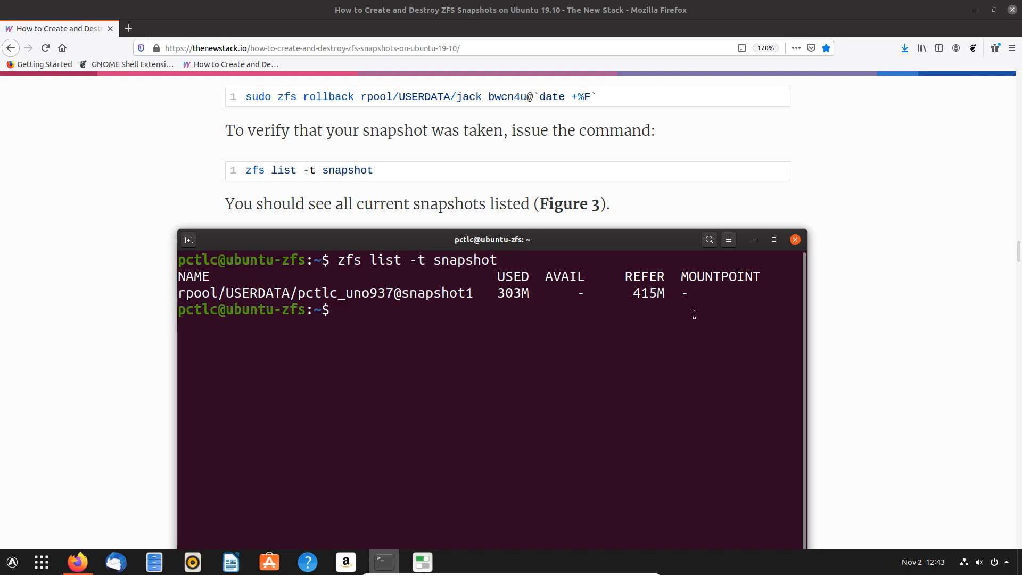
type("clear")
key("Return")
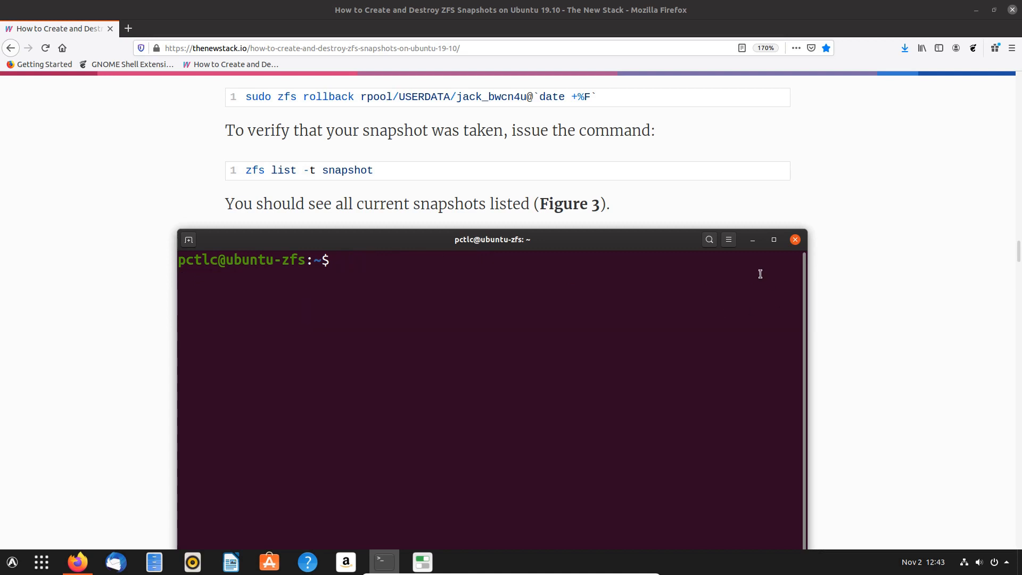
- Scroll the article past Figures 3 and 4 to the sudo zfs rollback command and Figure 5
left_click(752, 240)
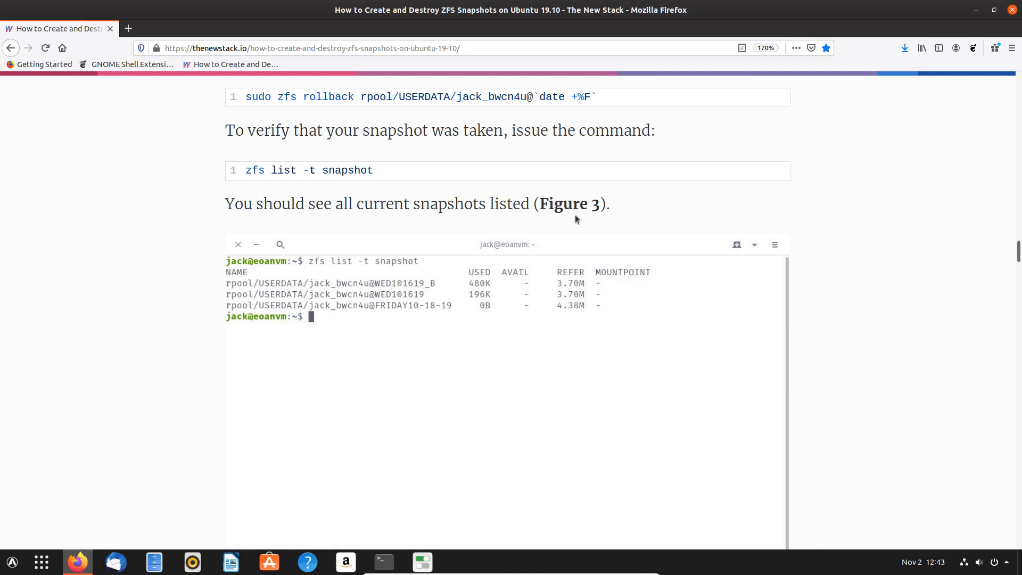
scroll(452, 244, "down", 5)
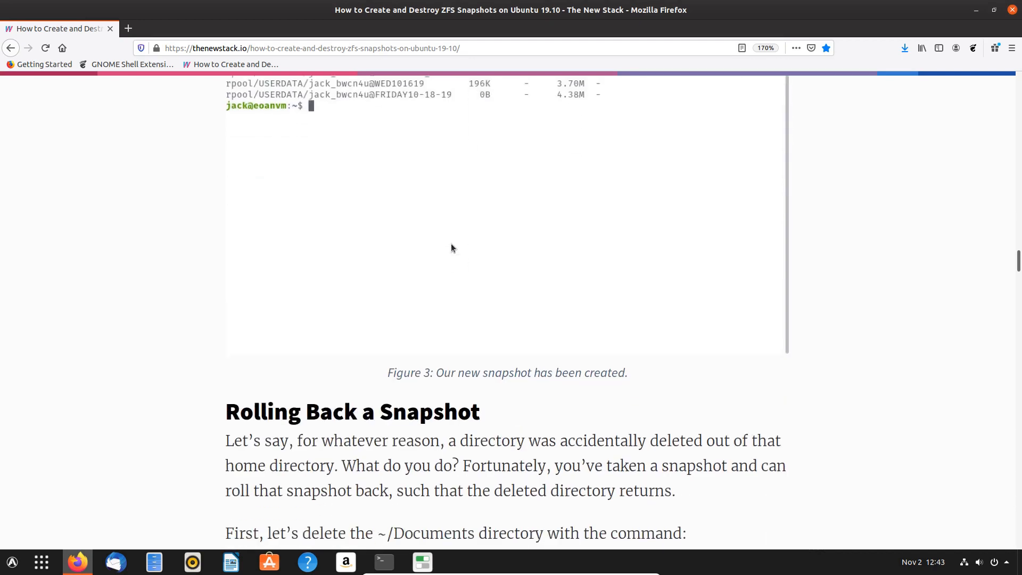
scroll(452, 244, "down", 1)
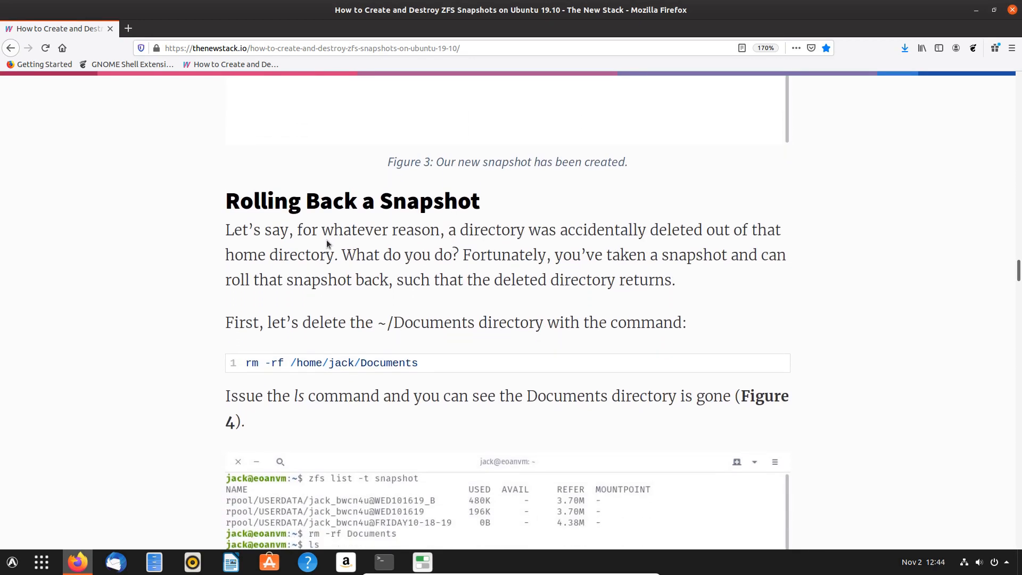
scroll(325, 241, "down", 2)
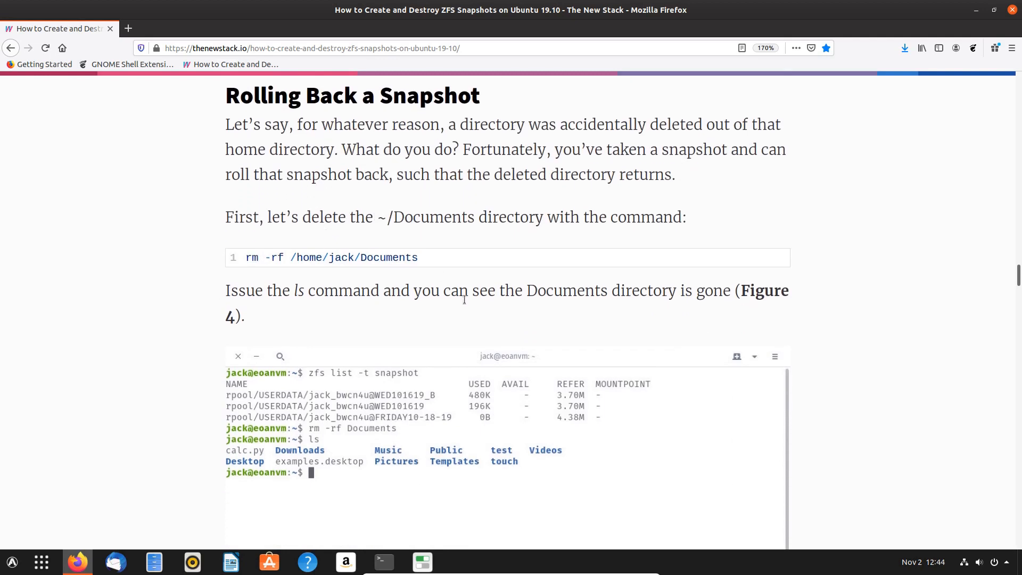
left_click(384, 561)
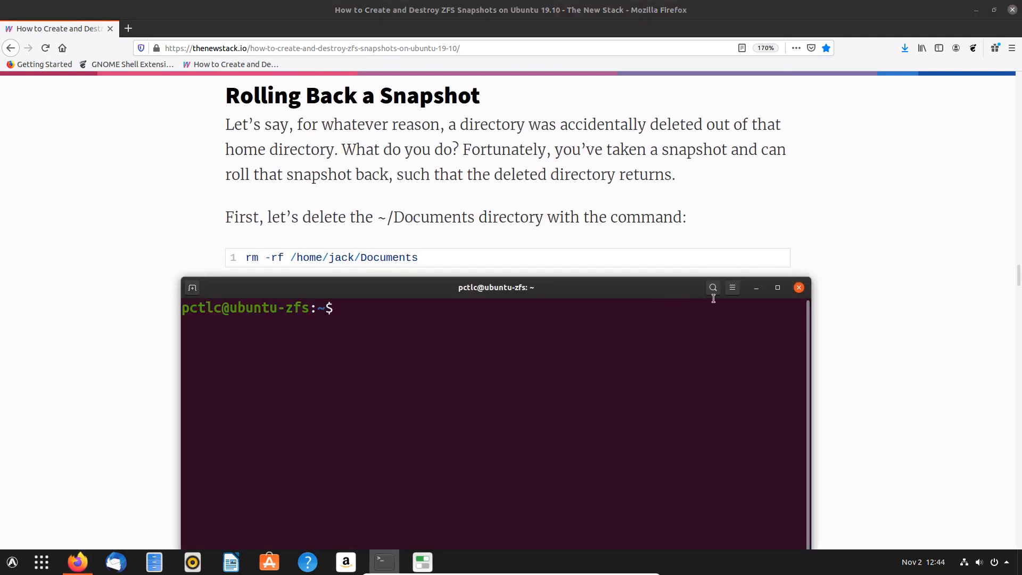
left_click(757, 290)
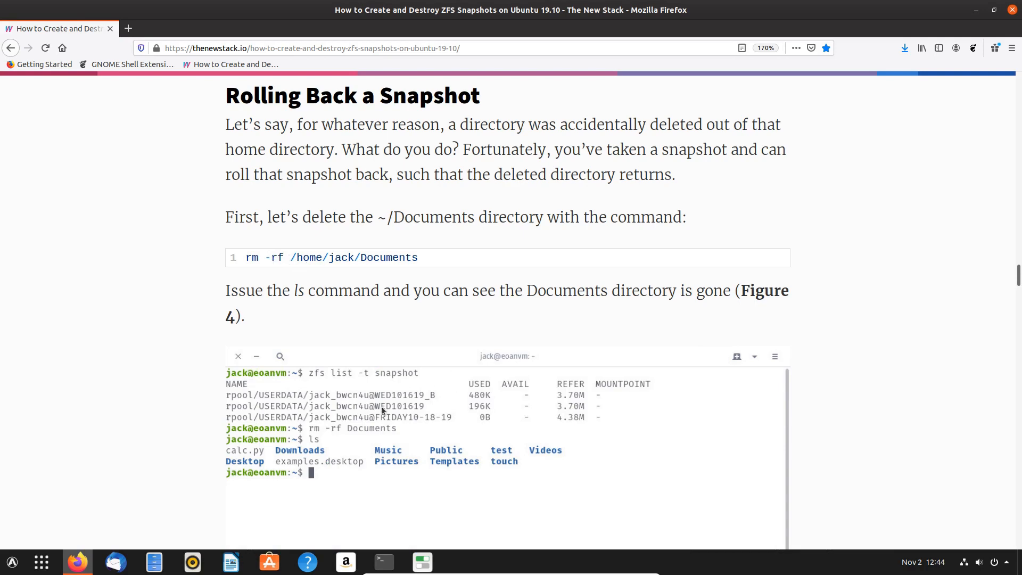
scroll(475, 337, "down", 9)
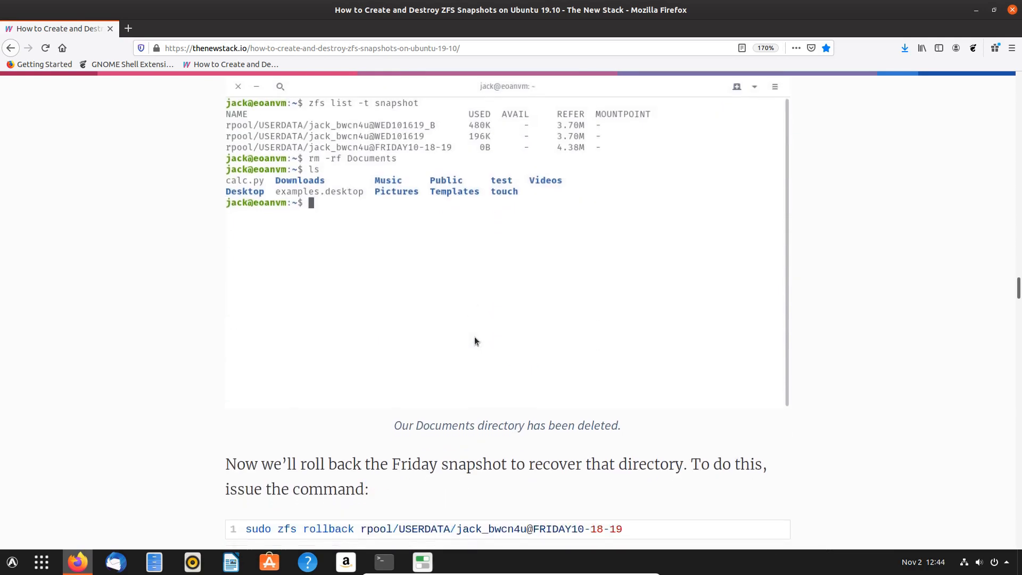
scroll(475, 341, "down", 3)
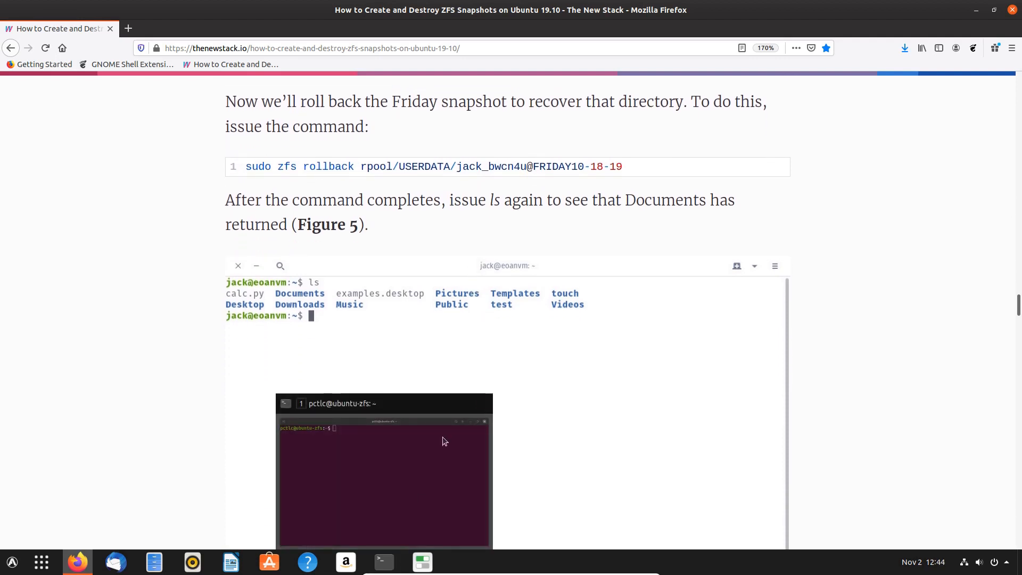
left_click(387, 561)
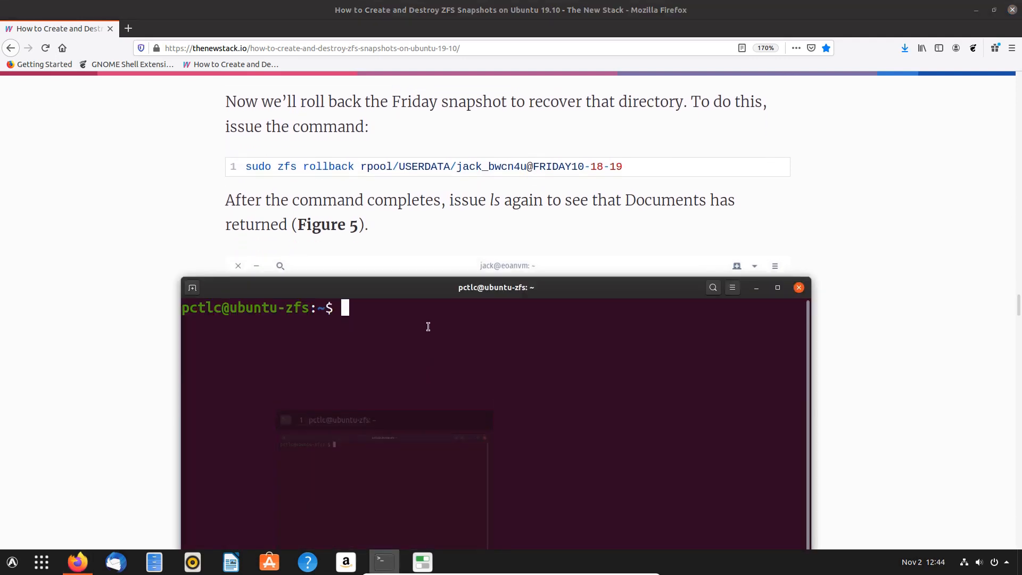
left_click_drag(404, 289, 386, 195)
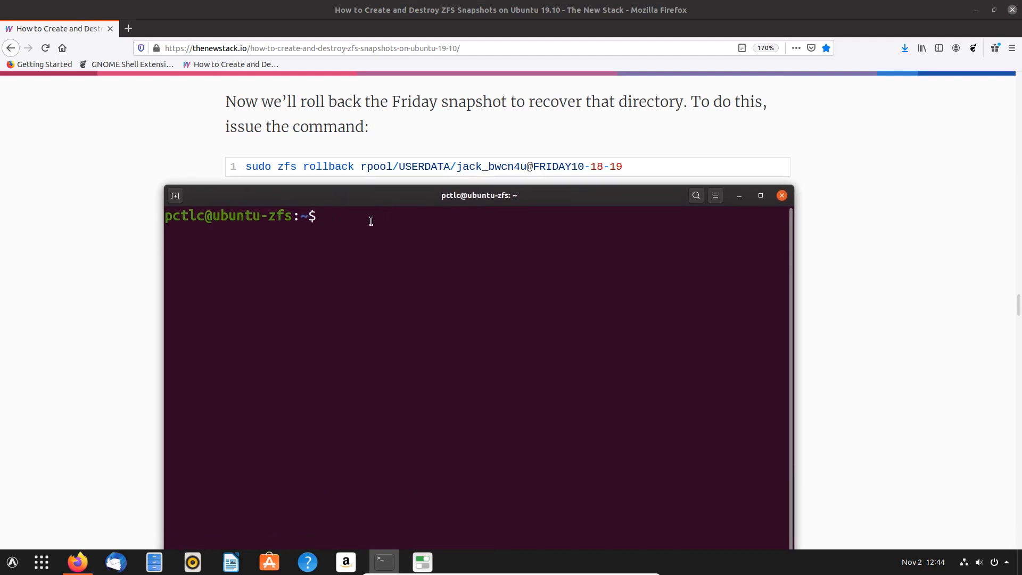
type("sudo zfs rollback ")
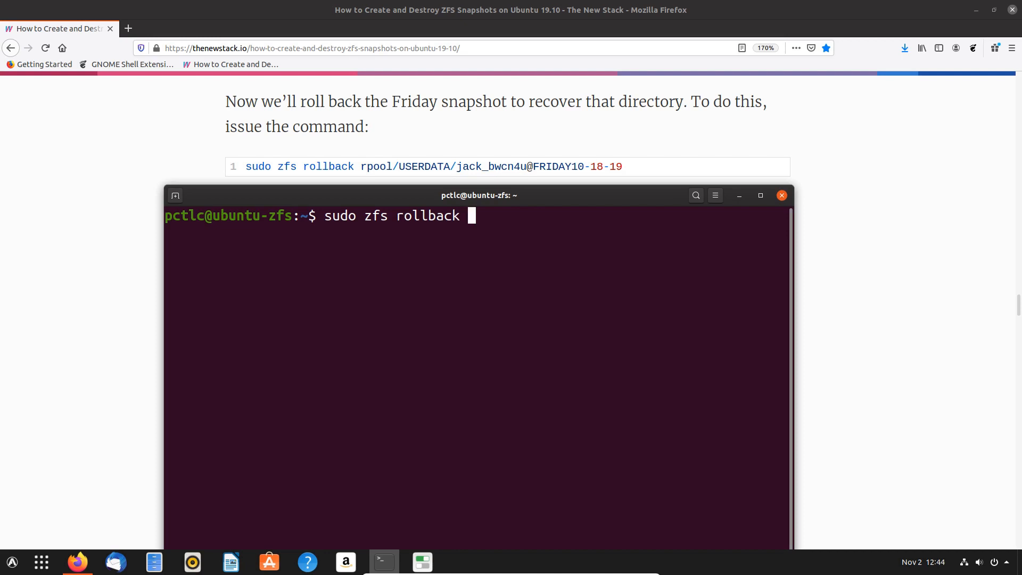
type("rp")
key("Tab")
type("/US")
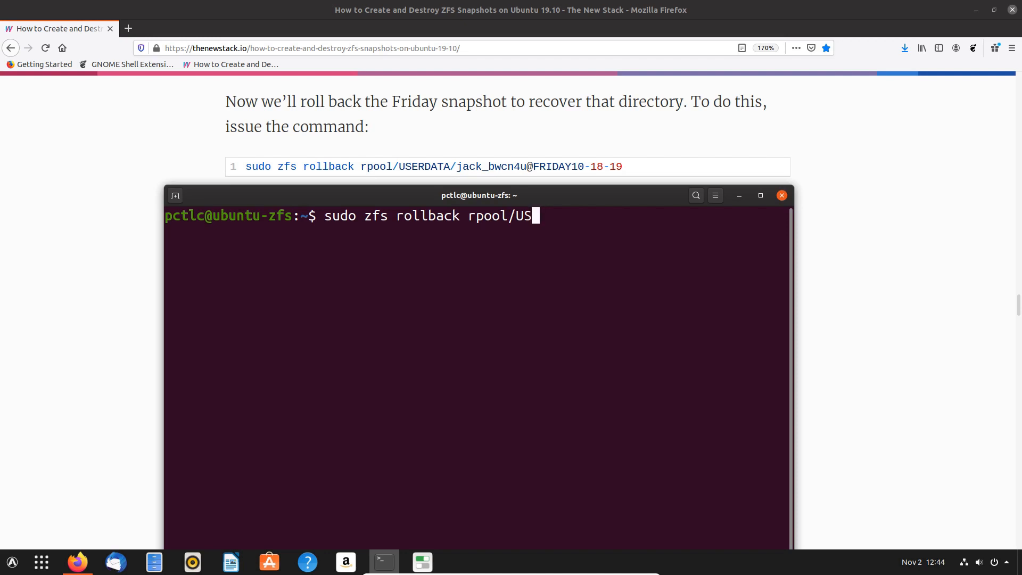
key("Tab")
type("/pc")
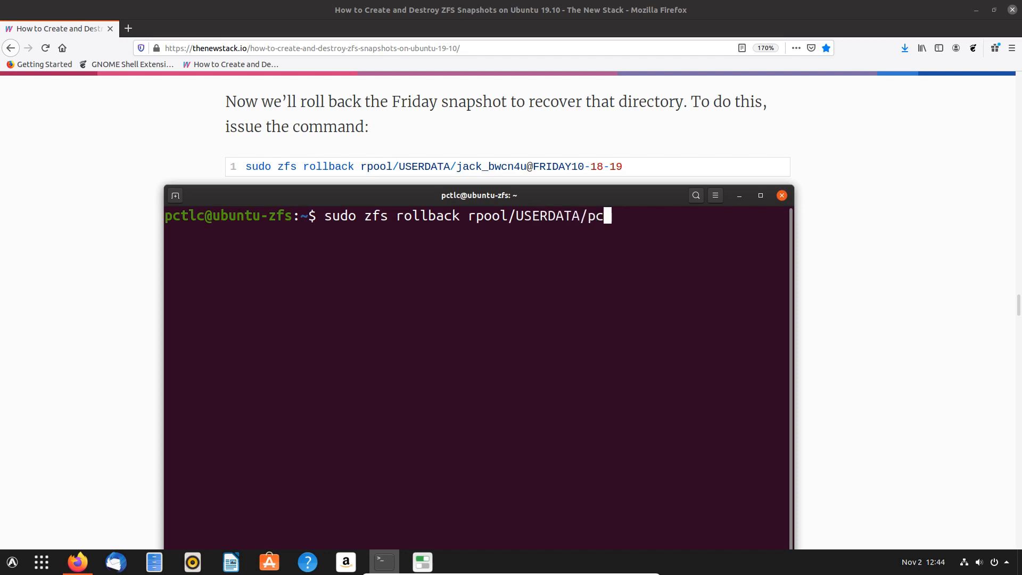
key("Tab")
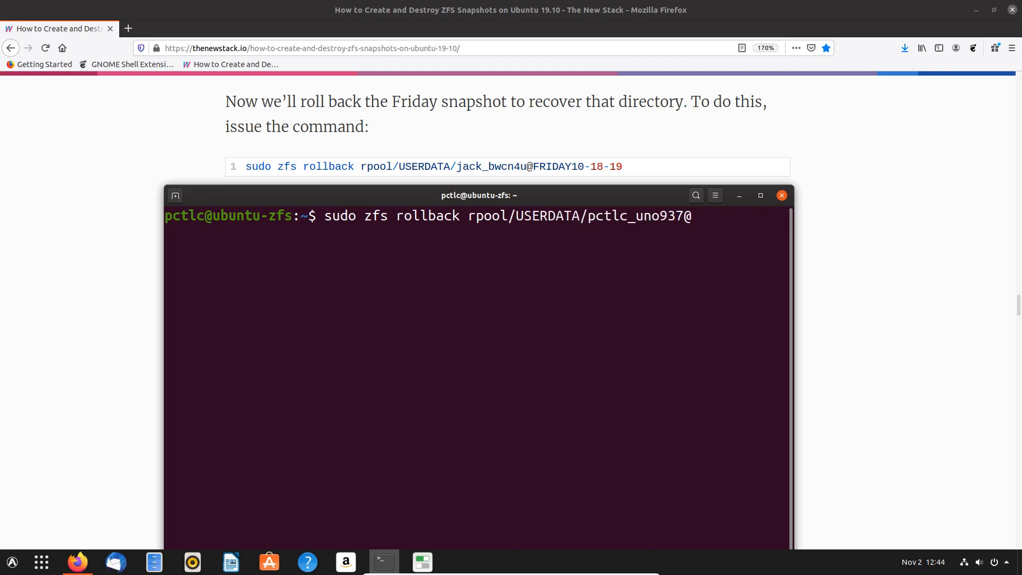
key("BackSpace")
type("snapshot1")
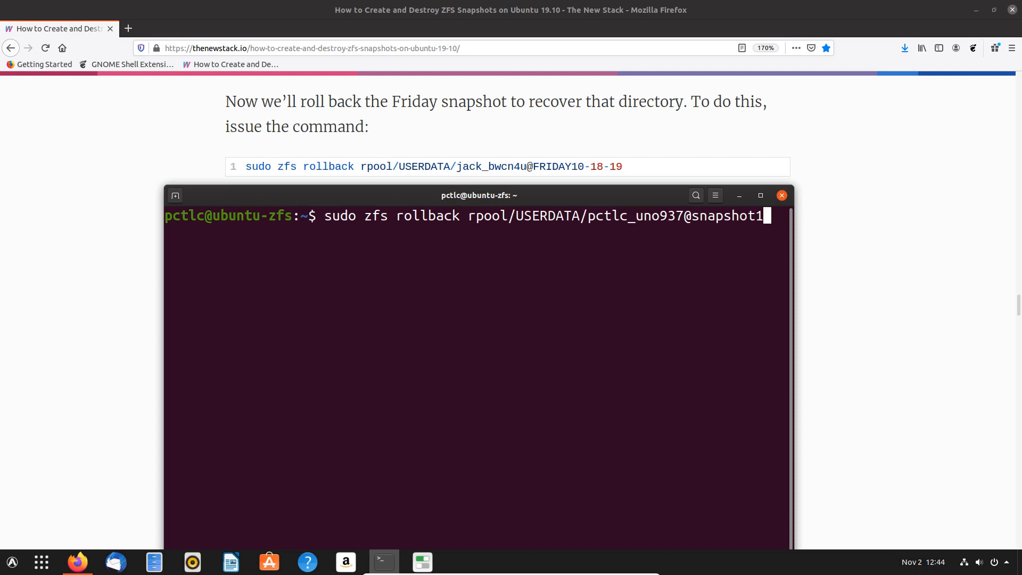
key("Return")
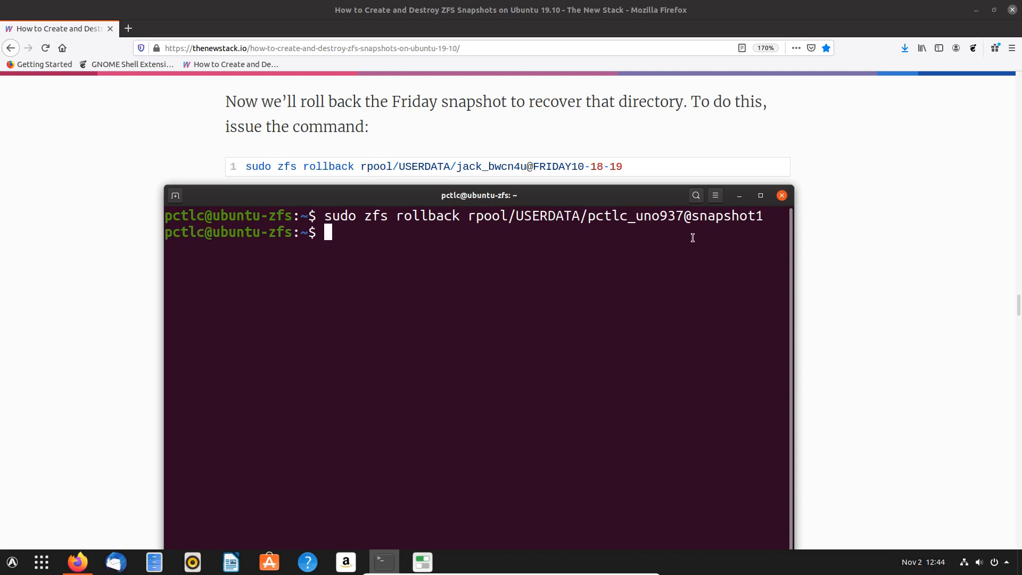
- Open Documents > snapshot-test and view the test file to confirm it is restored
left_click(877, 145)
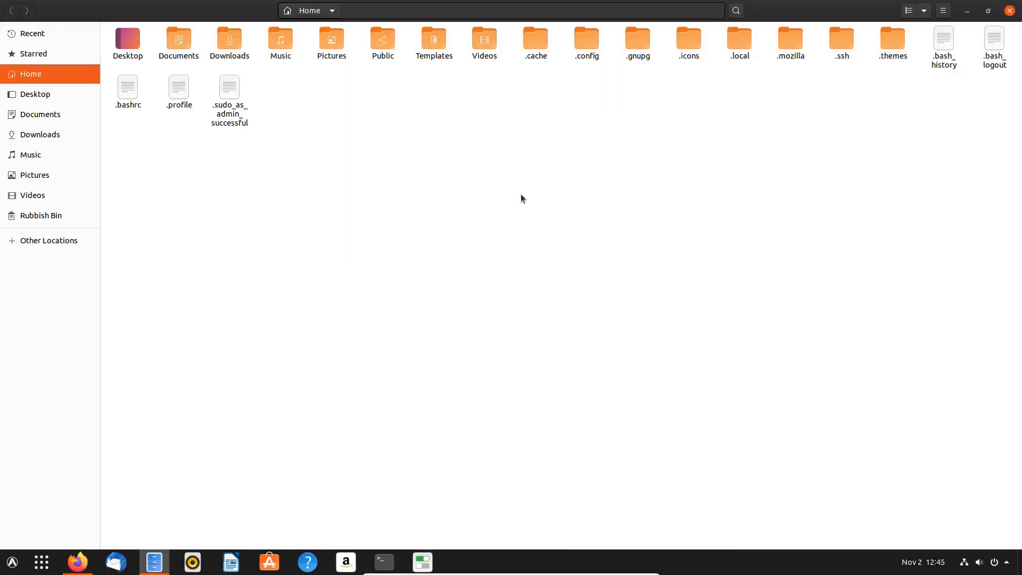
double_click(180, 43)
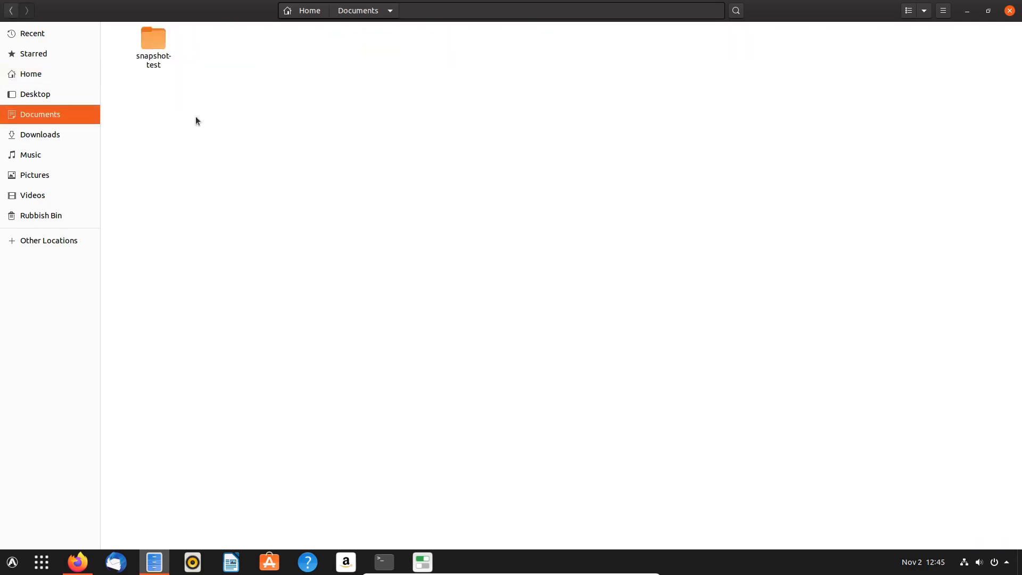
double_click(160, 40)
double_click(159, 50)
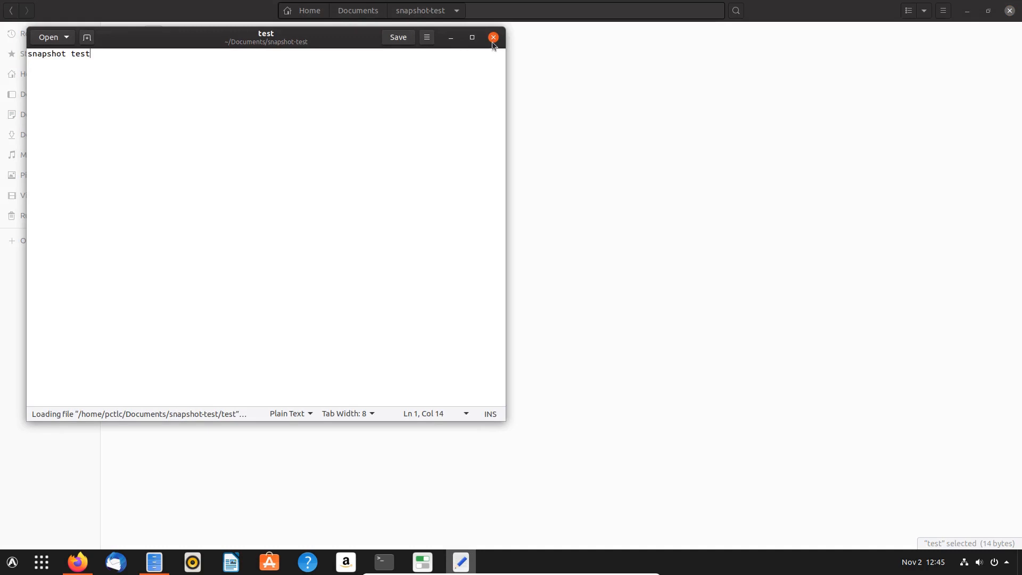
left_click(494, 38)
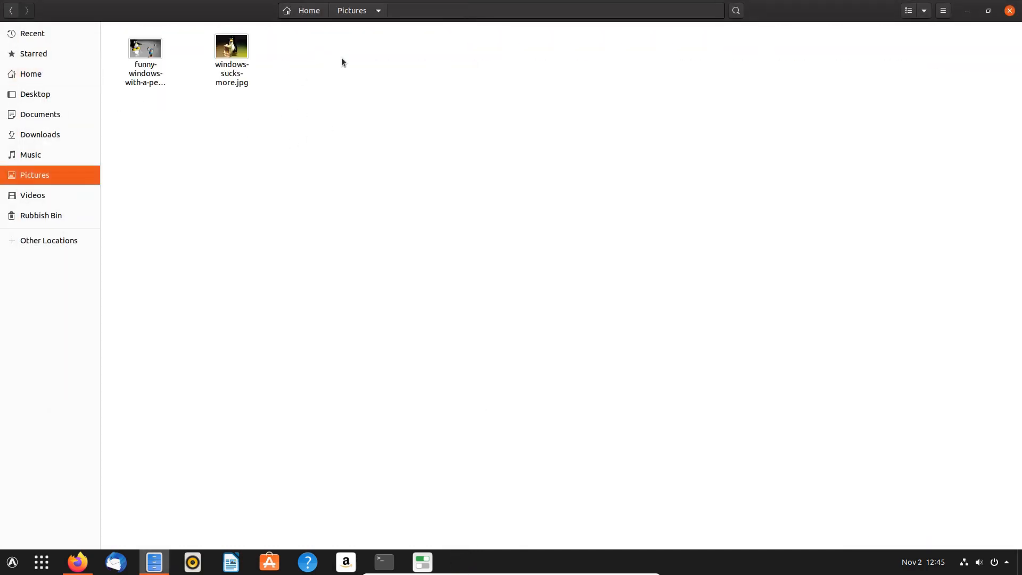
- Check from Home that .icons and .themes have their contents back, then minimize Files
left_click(309, 10)
double_click(689, 43)
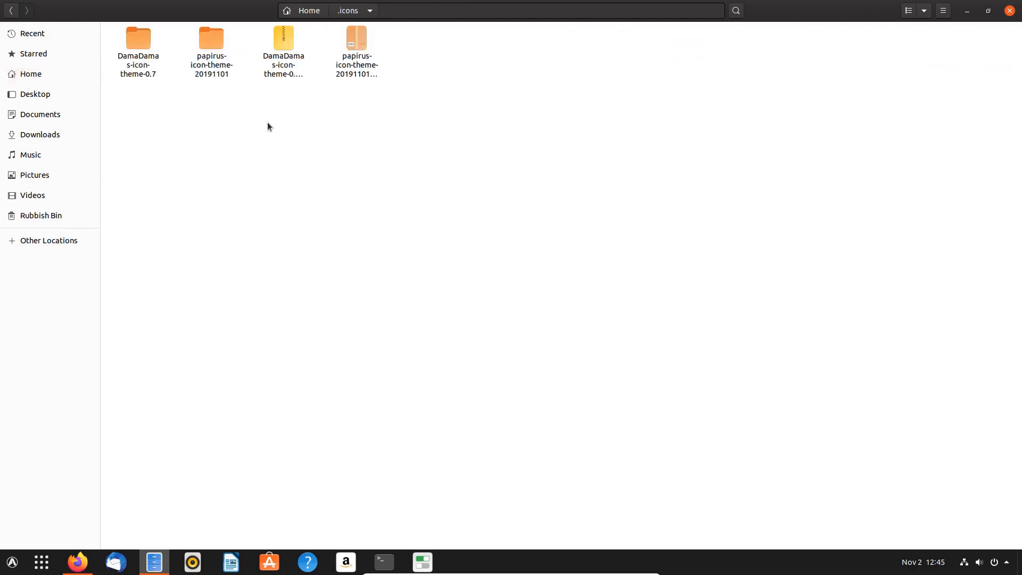
left_click(309, 11)
left_click(893, 47)
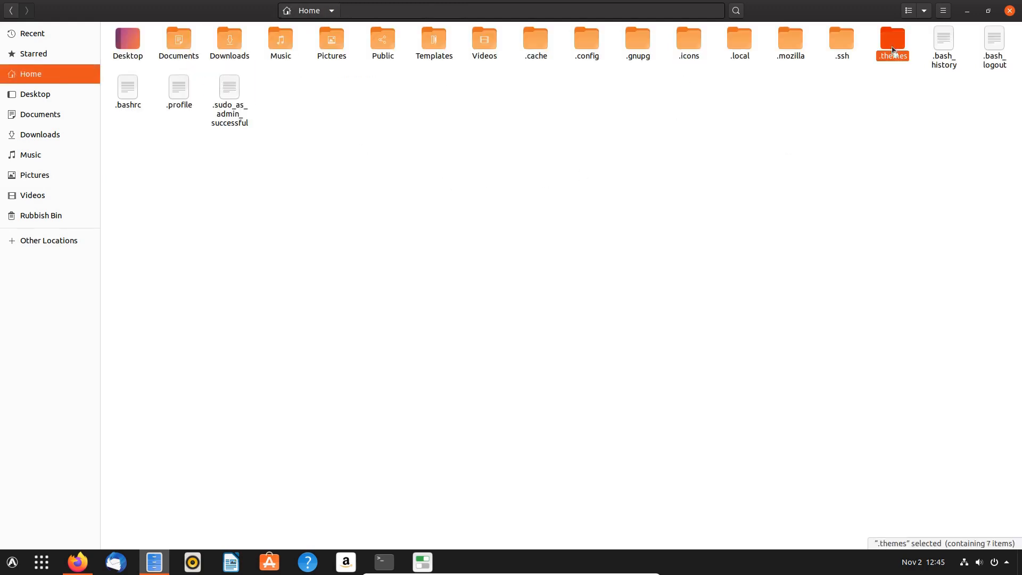
double_click(893, 48)
left_click(305, 11)
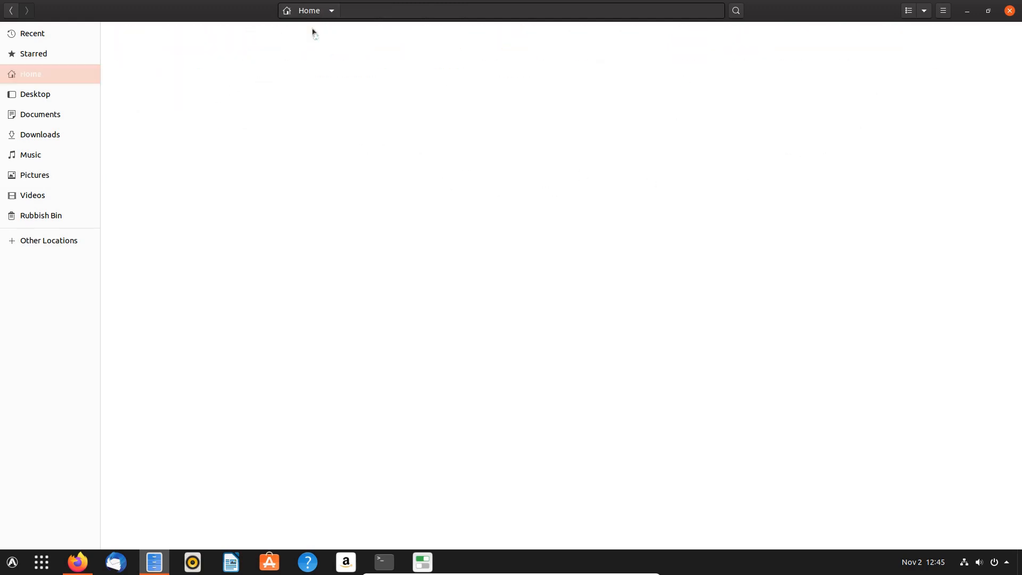
left_click(968, 11)
left_click(423, 562)
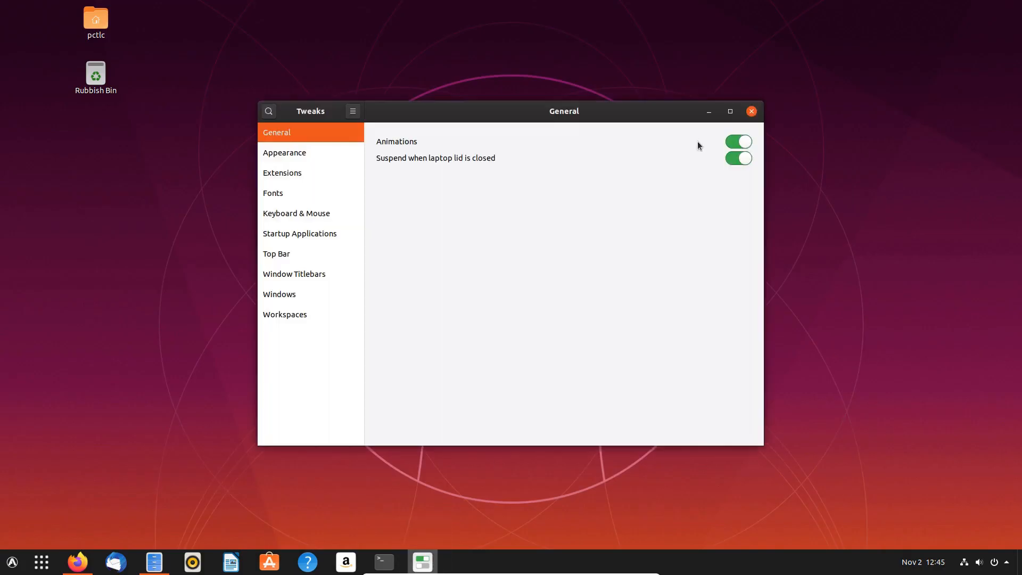
- Set Applications to Qogir-win, Icons to DamaDamas-icon-theme-0.7 and Shell to Qogir-win-dark, previewing the menu
left_click(269, 151)
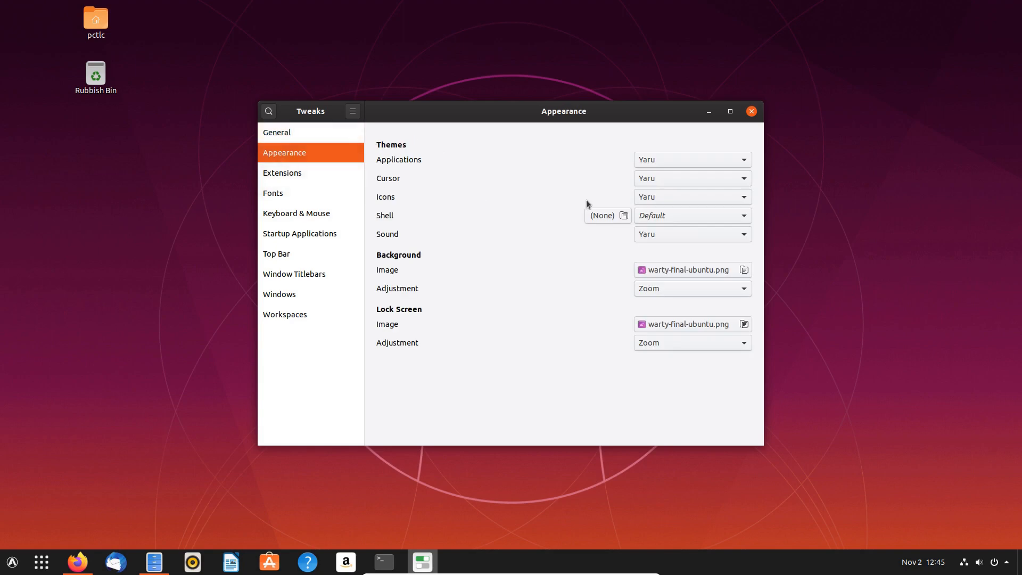
left_click(707, 160)
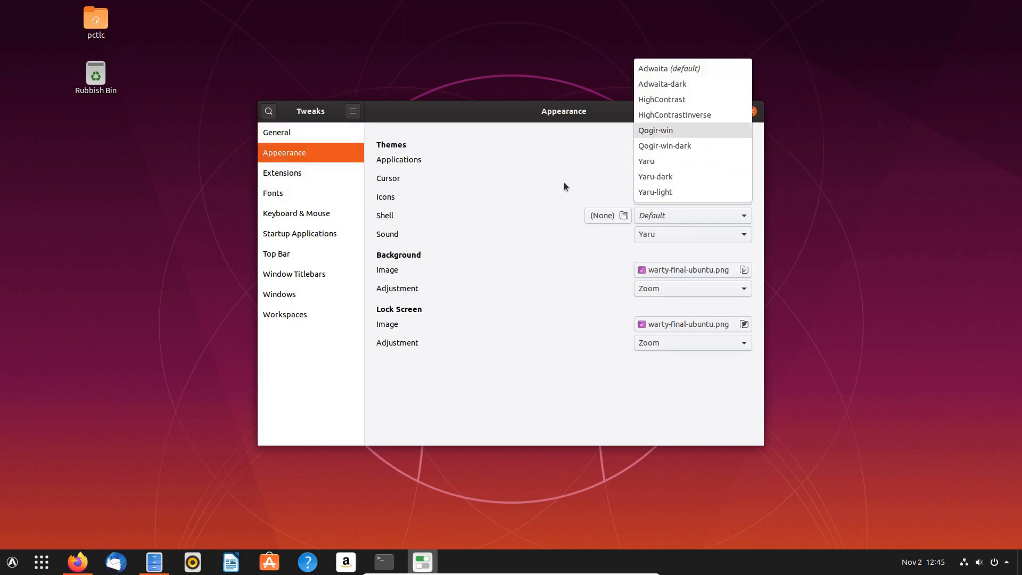
left_click(669, 131)
left_click(692, 195)
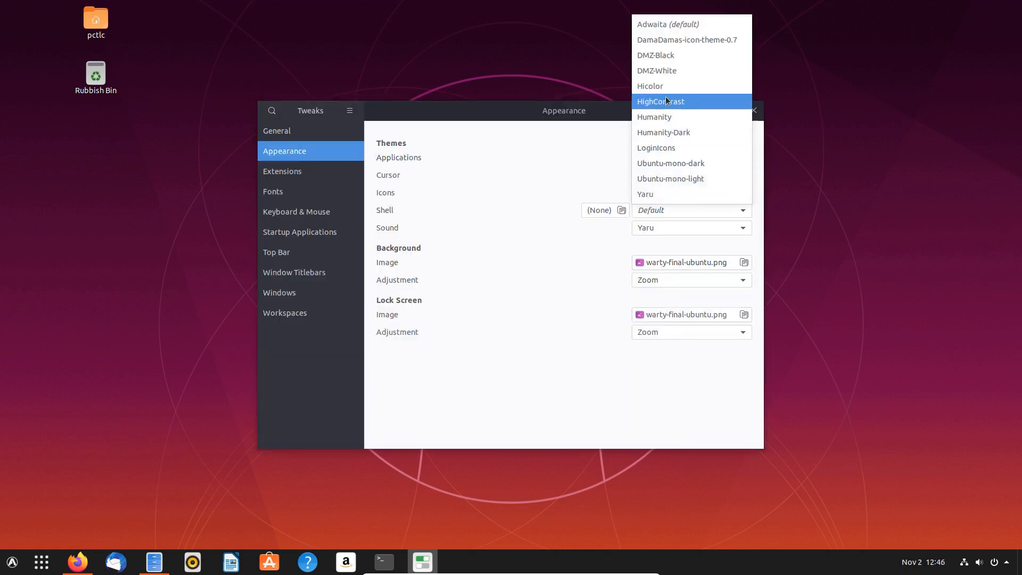
left_click(672, 40)
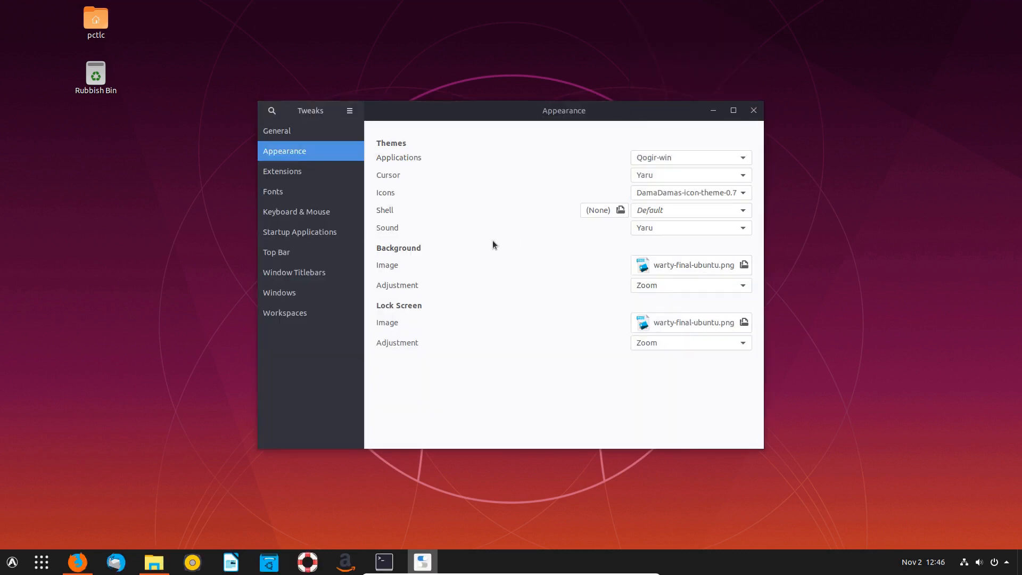
left_click(678, 211)
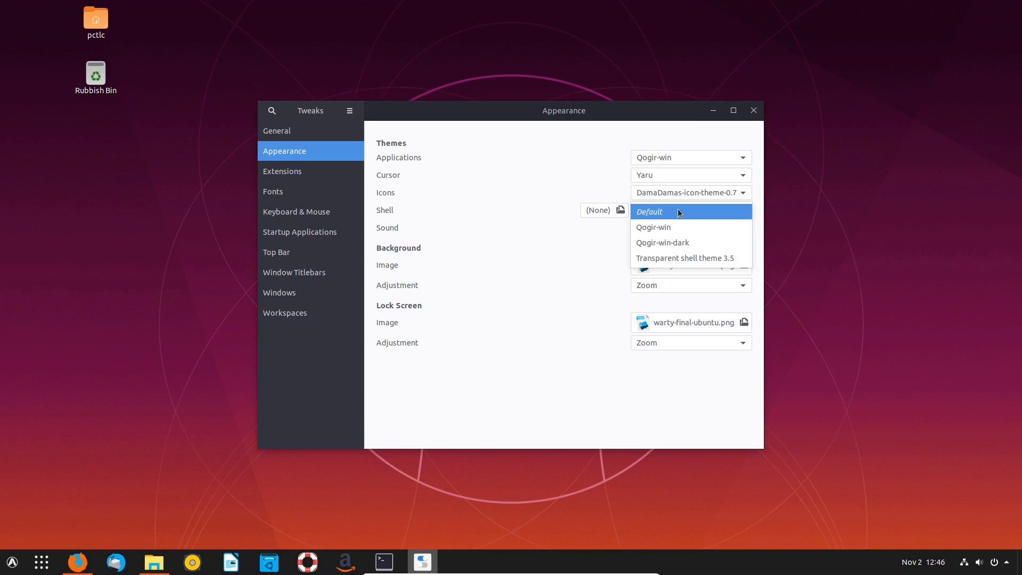
left_click(678, 243)
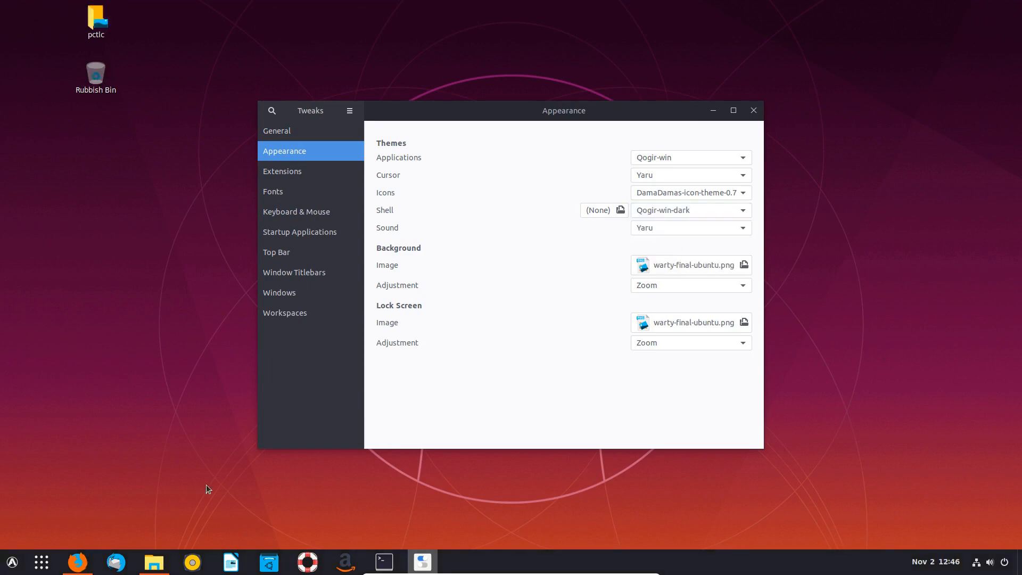
left_click(11, 563)
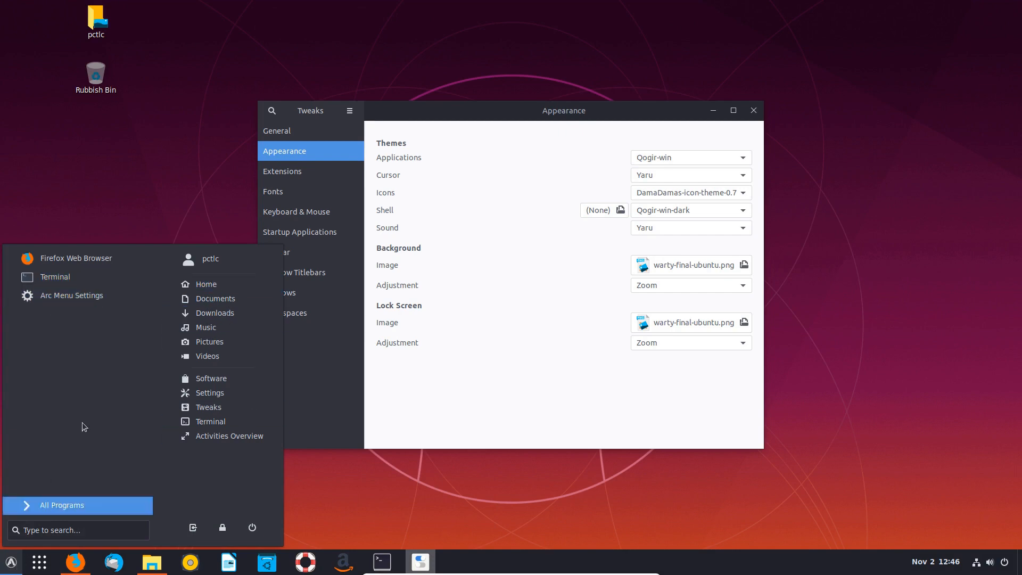
left_click(10, 565)
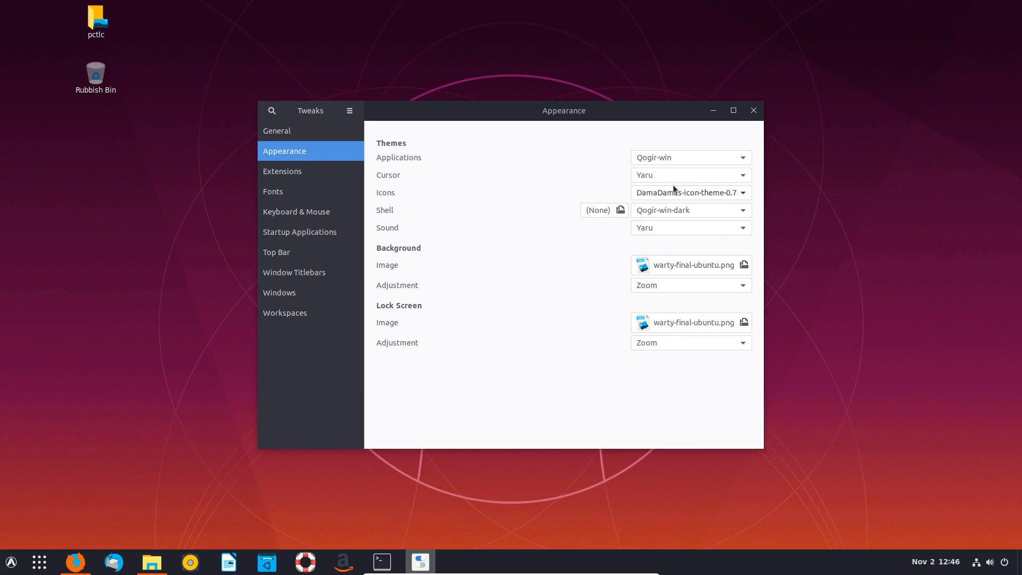
- Try the Transparent shell theme 3.5, then revert the shell to Qogir-win-dark and close Tweaks
left_click(674, 213)
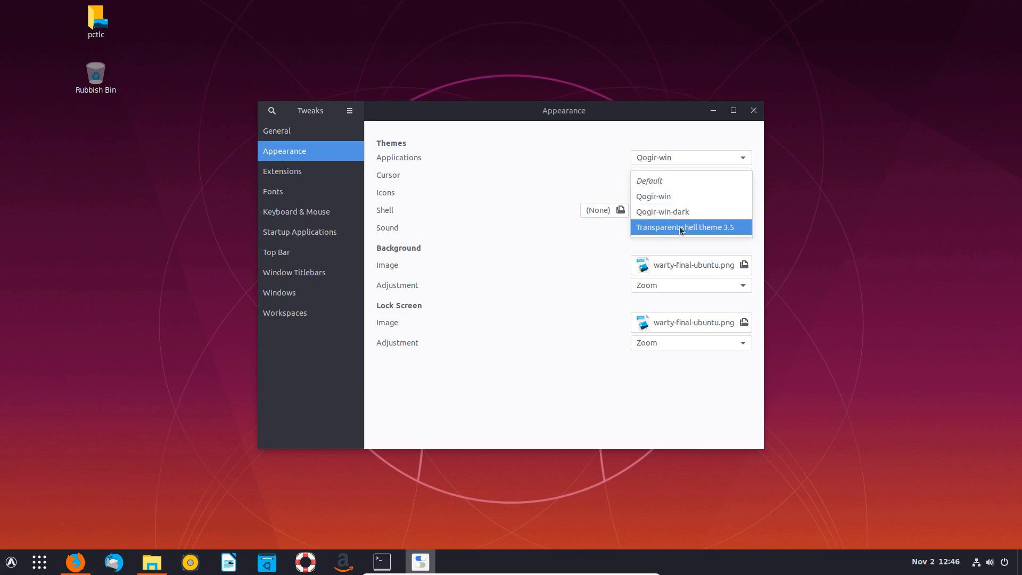
left_click(661, 231)
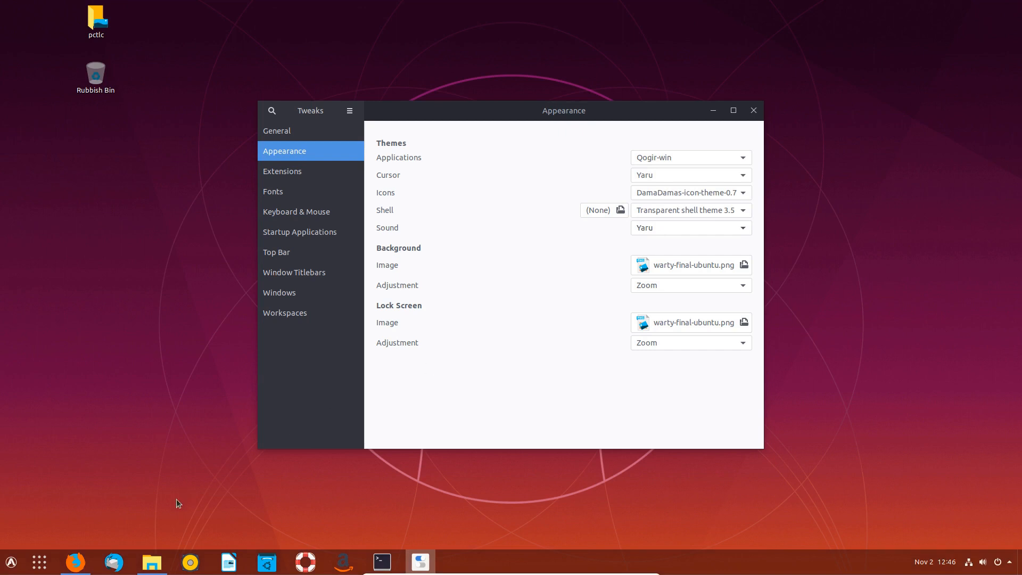
right_click(98, 299)
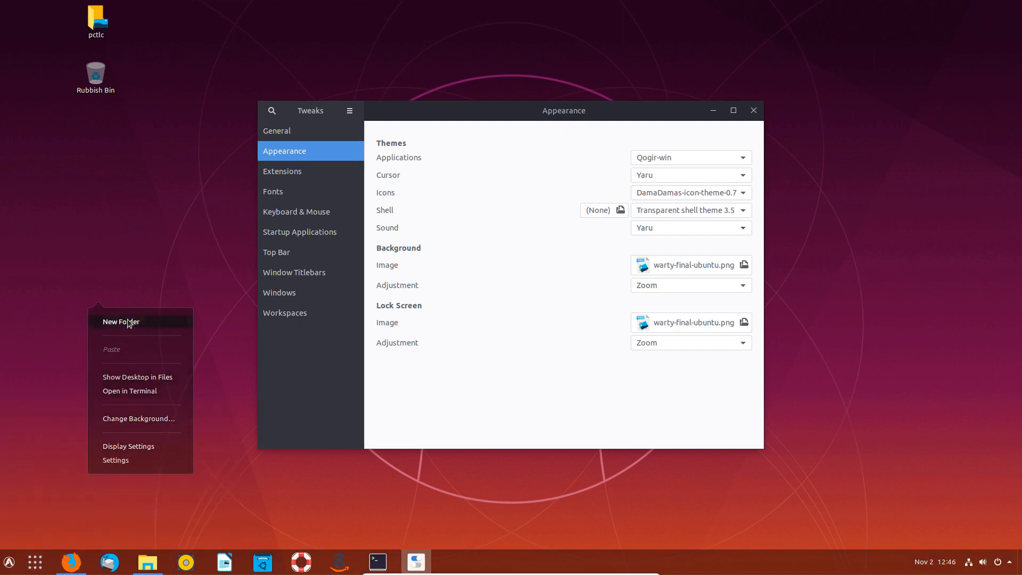
left_click(61, 340)
left_click(9, 562)
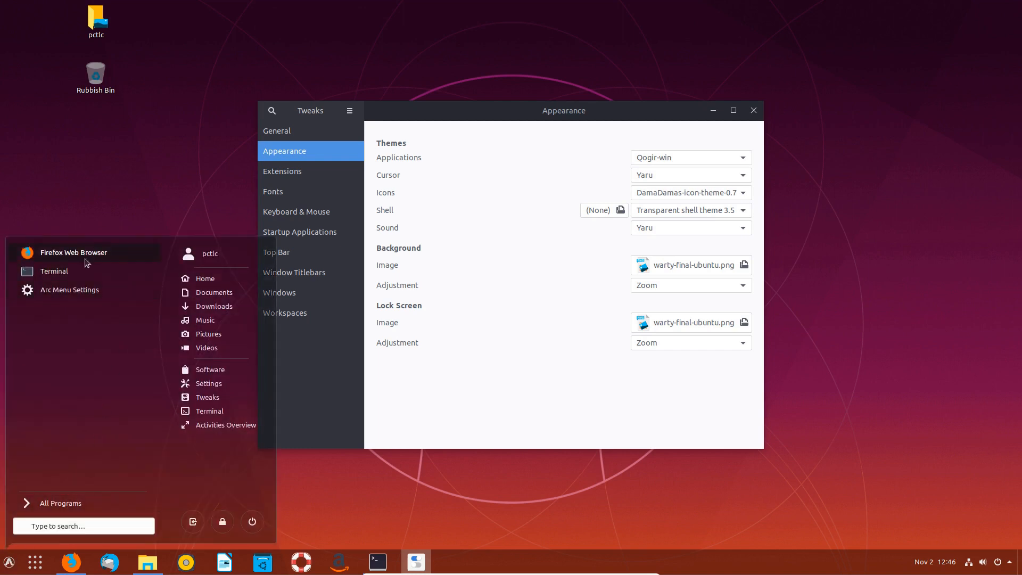
left_click(9, 562)
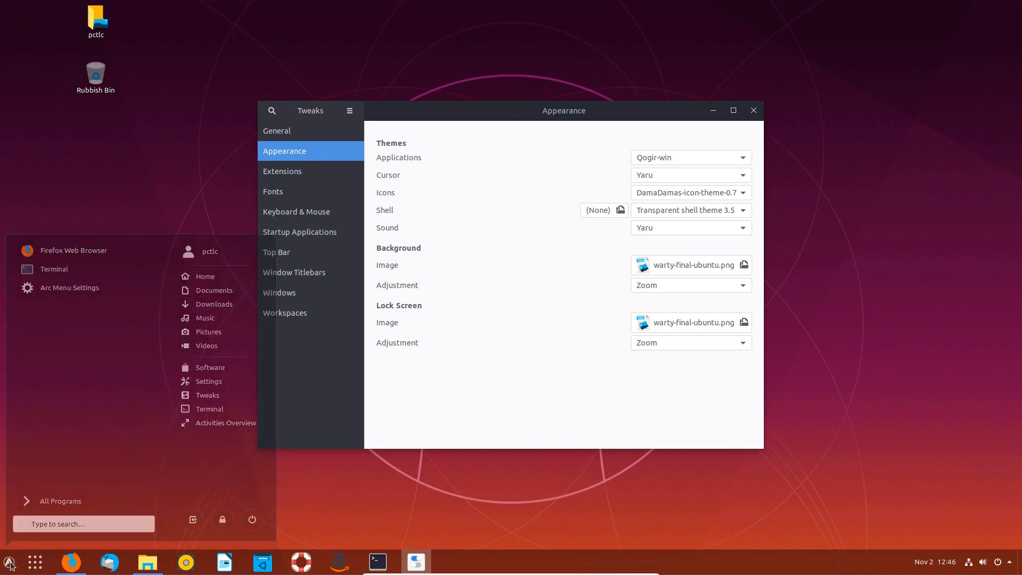
left_click(680, 209)
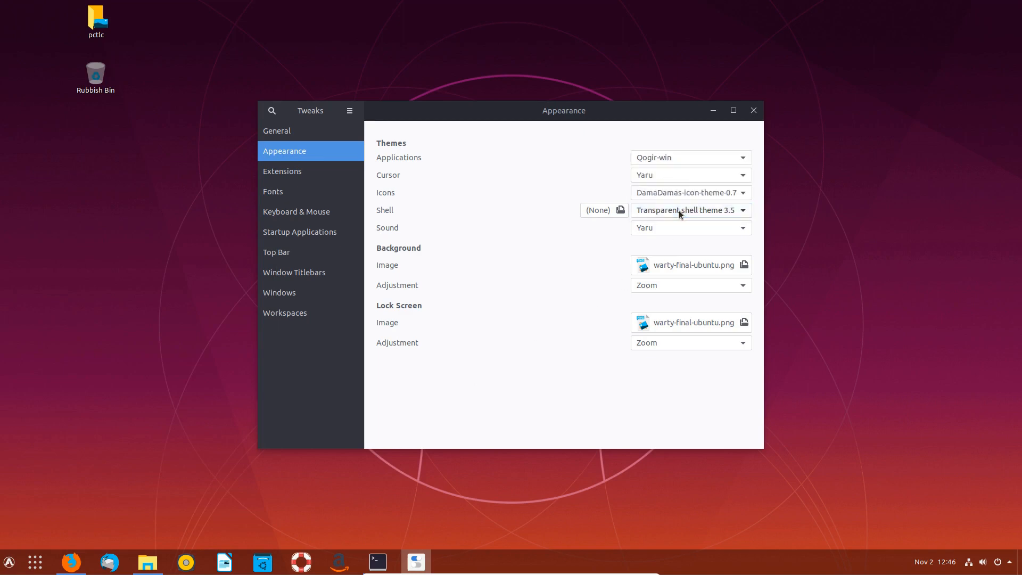
left_click(668, 197)
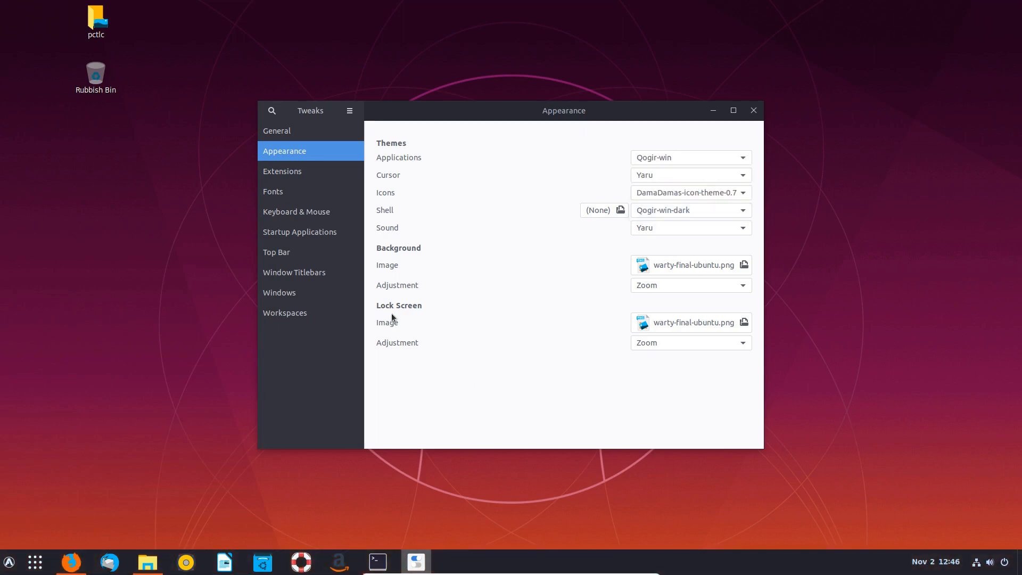
left_click(753, 110)
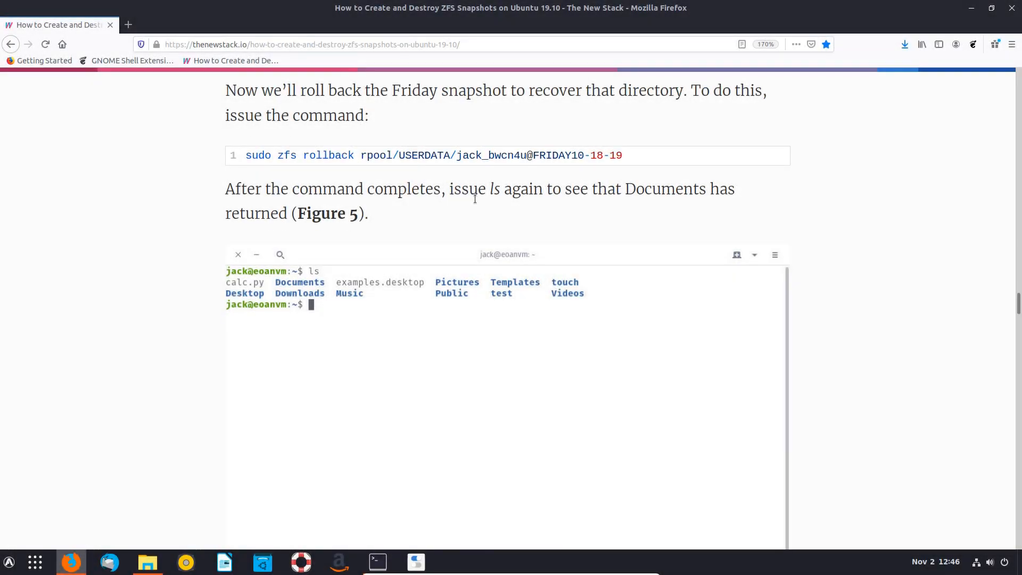
- Restore the ZFS article in Firefox and scroll to the Destroying Snapshots section and Figure 6
scroll(474, 197, "down", 5)
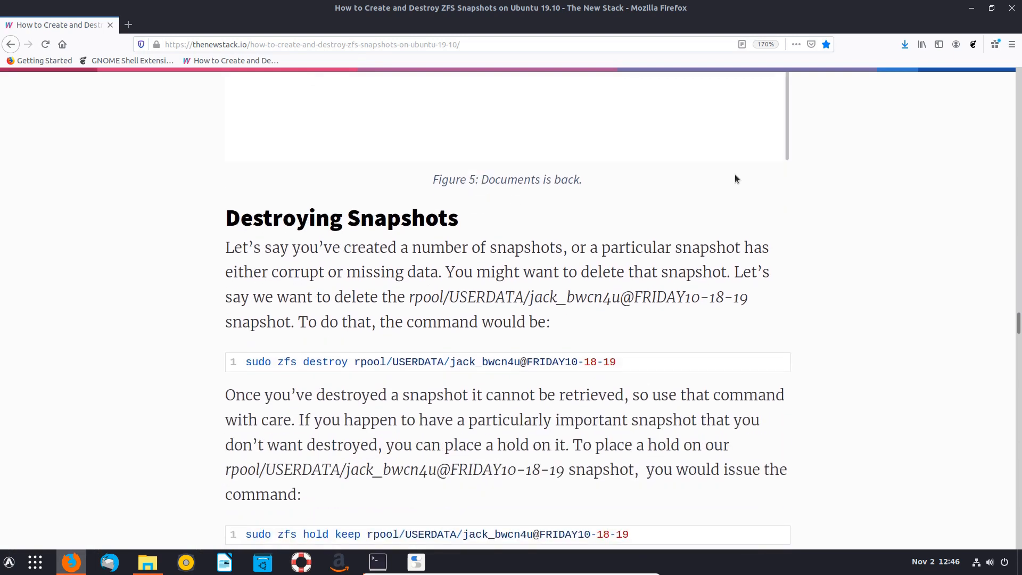
scroll(736, 178, "down", 1)
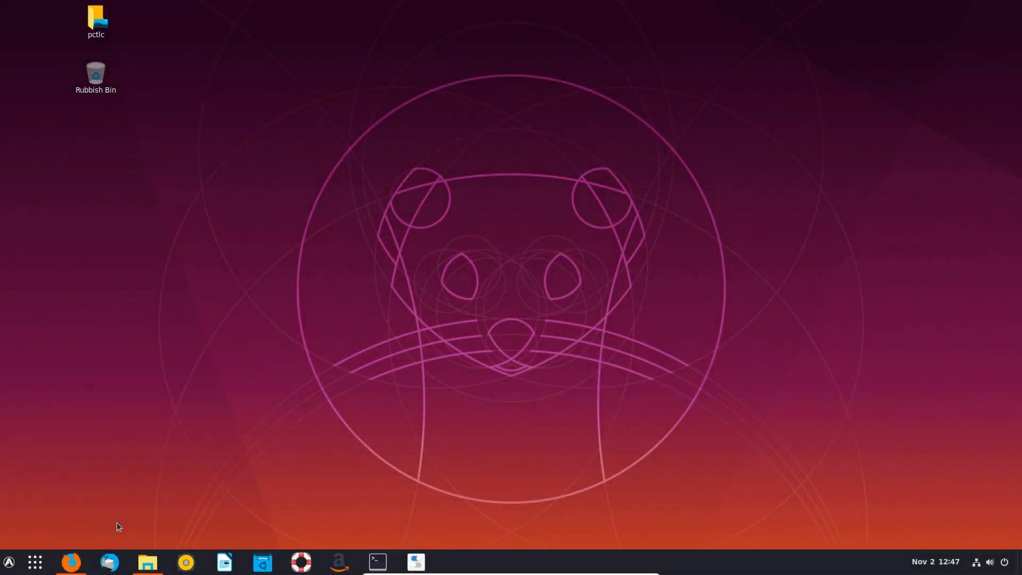
mouse_move(76, 562)
left_click(178, 455)
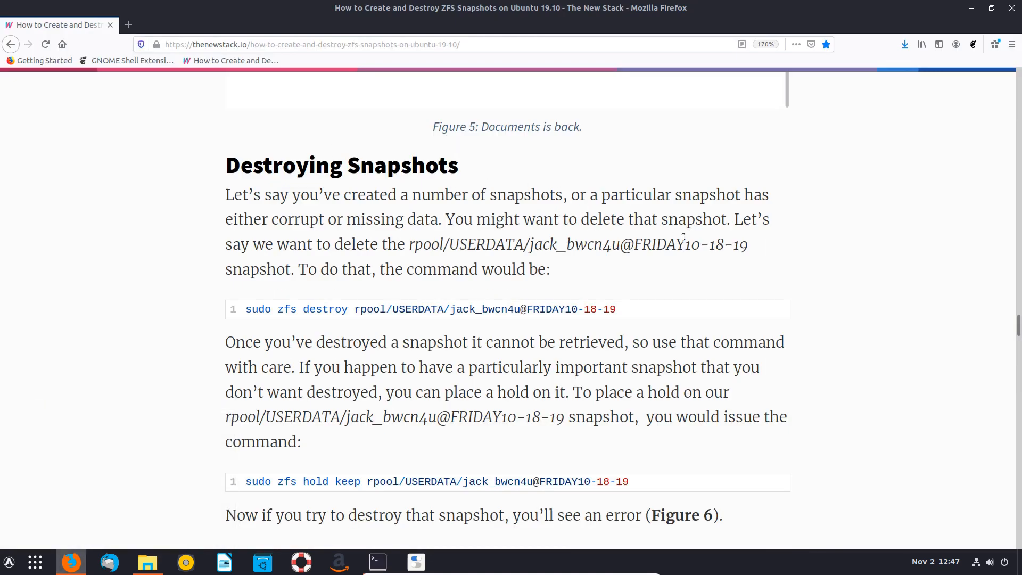
scroll(493, 255, "down", 2)
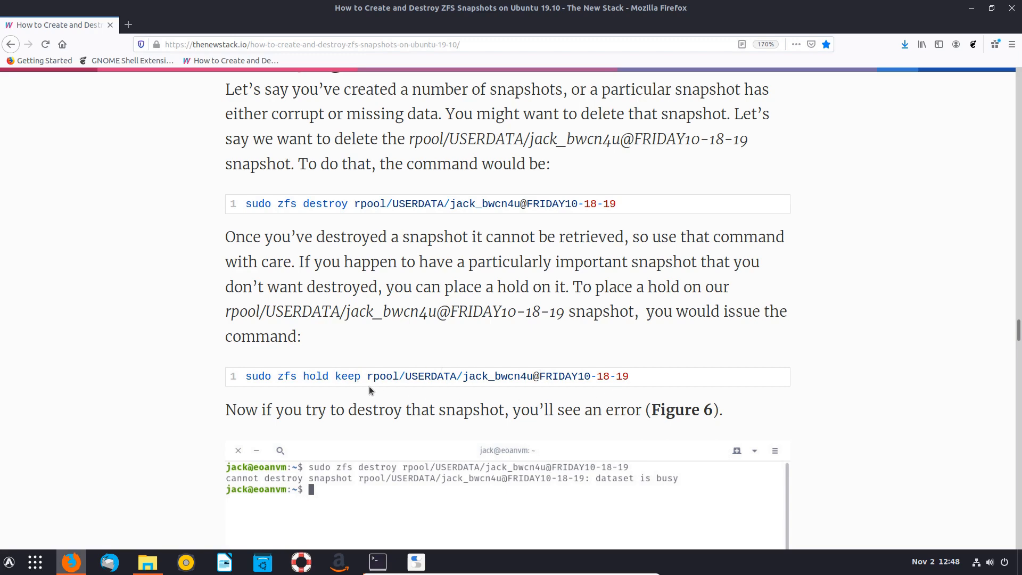
scroll(471, 375, "down", 10)
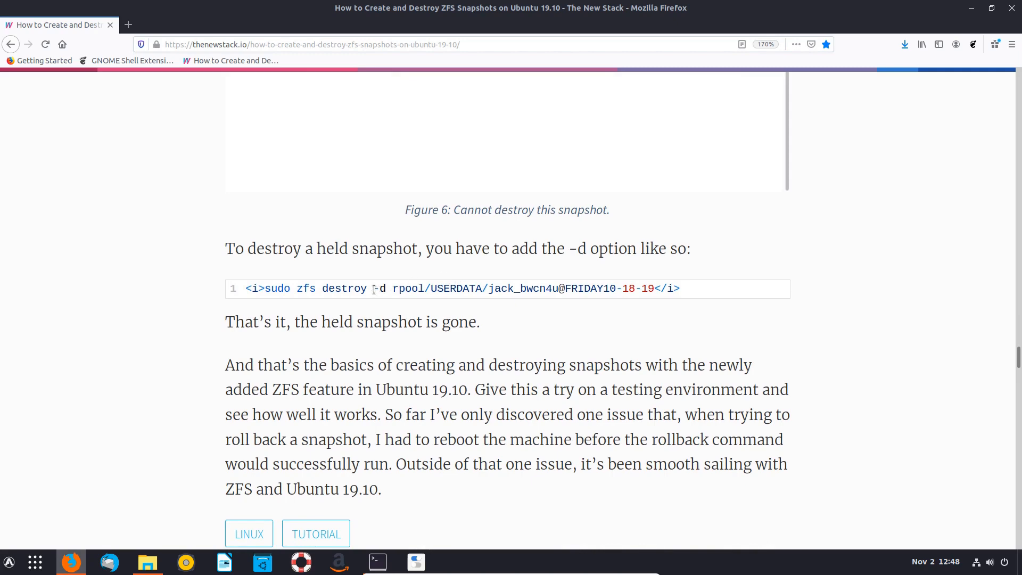
scroll(425, 288, "up", 8)
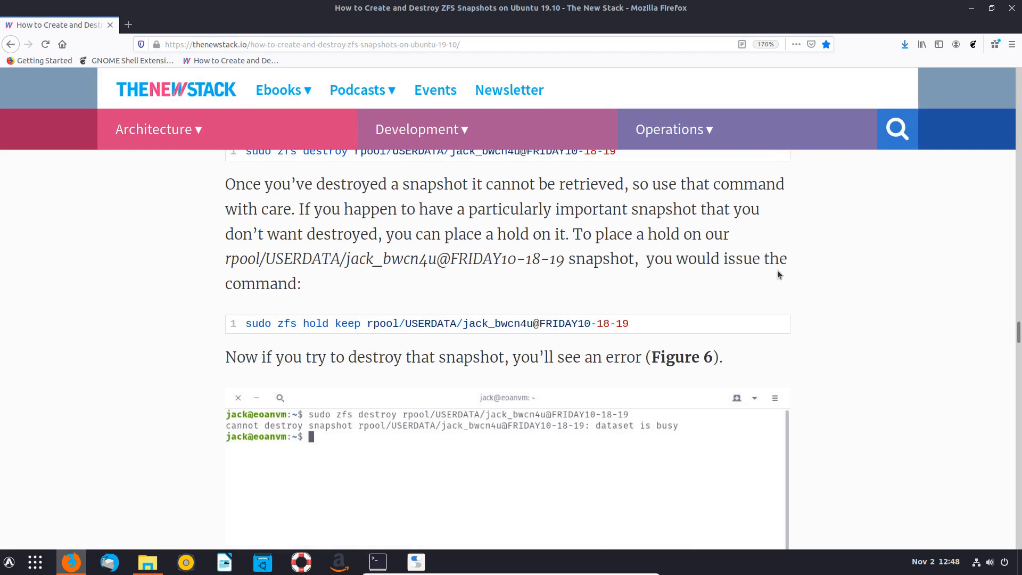
scroll(775, 270, "down", 2)
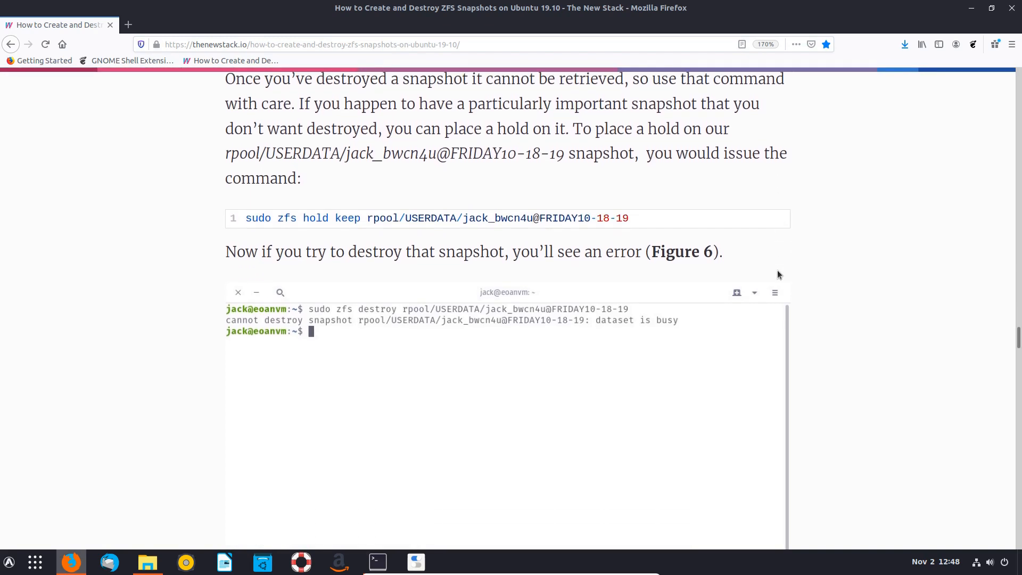
scroll(546, 375, "down", 6)
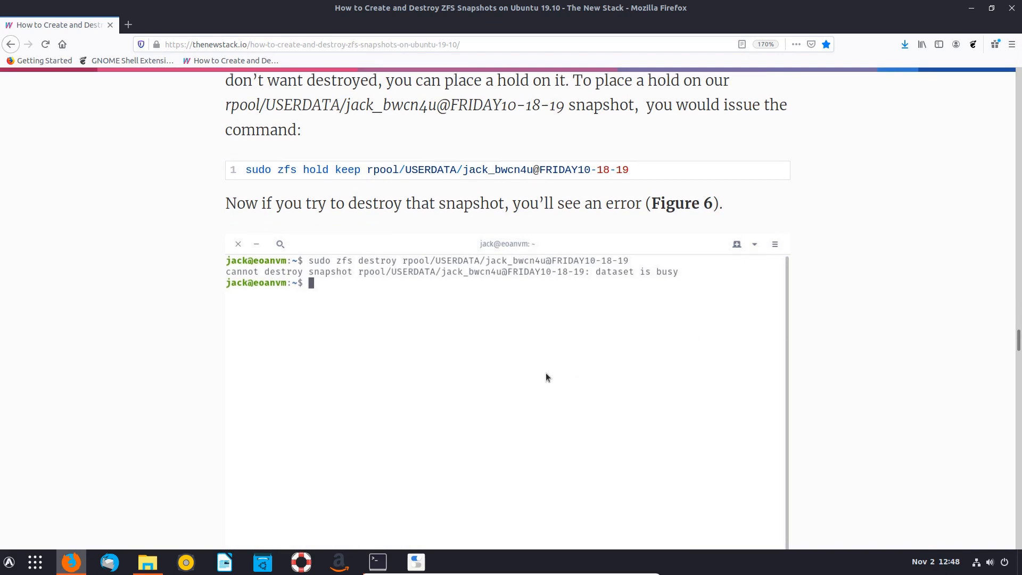
scroll(546, 377, "up", 6)
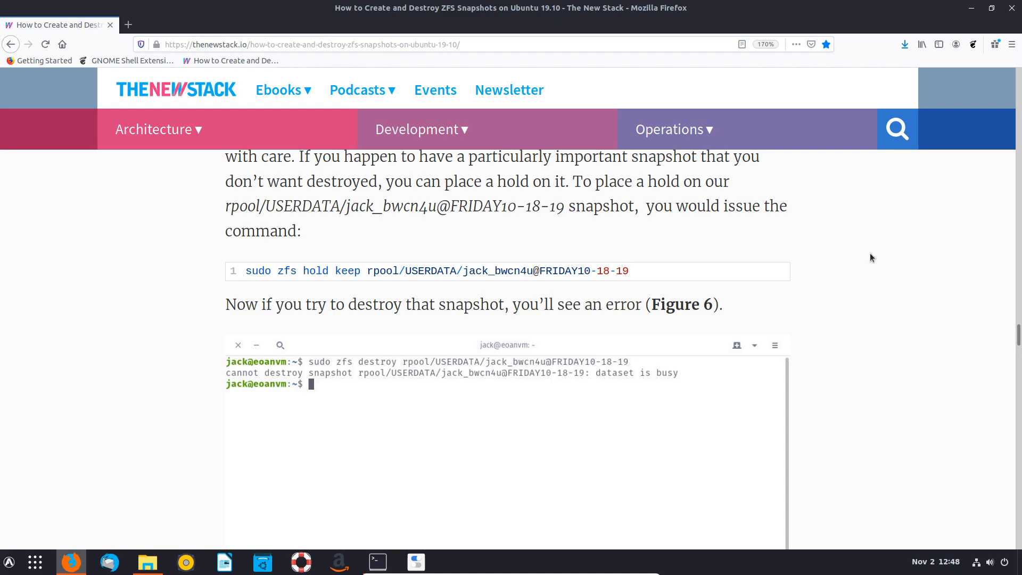
scroll(432, 302, "down", 3)
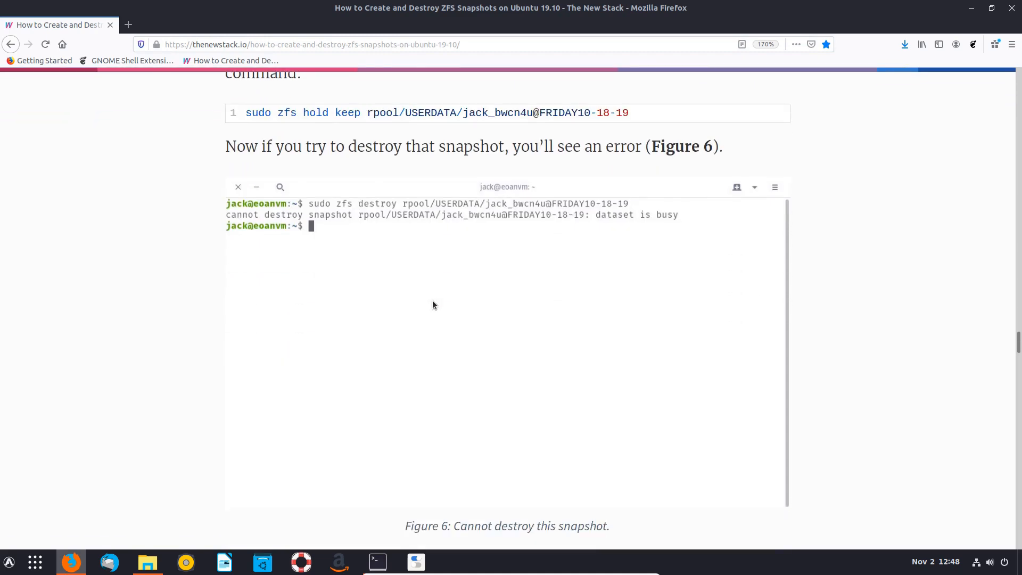
scroll(433, 300, "down", 5)
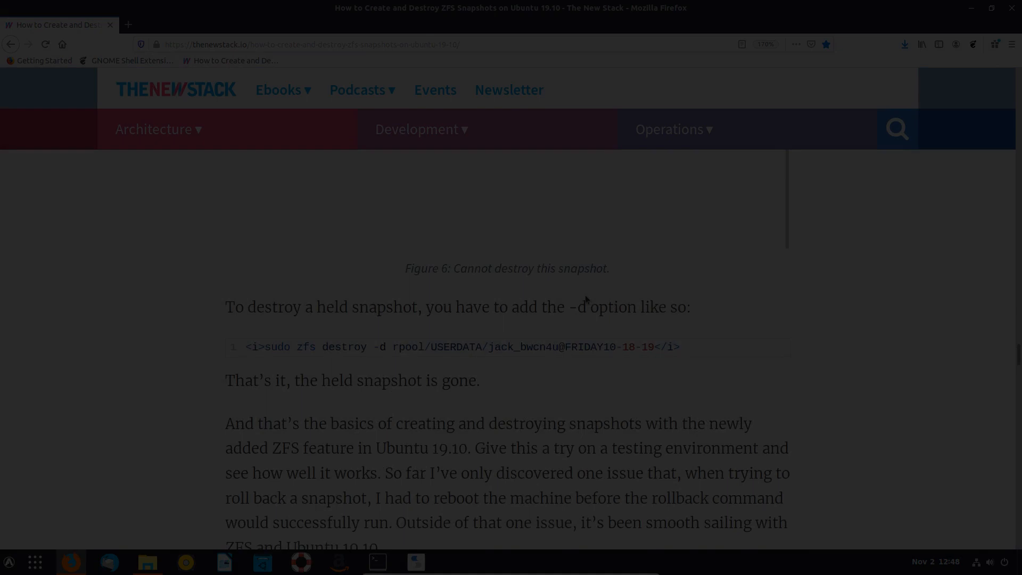
scroll(585, 299, "up", 7)
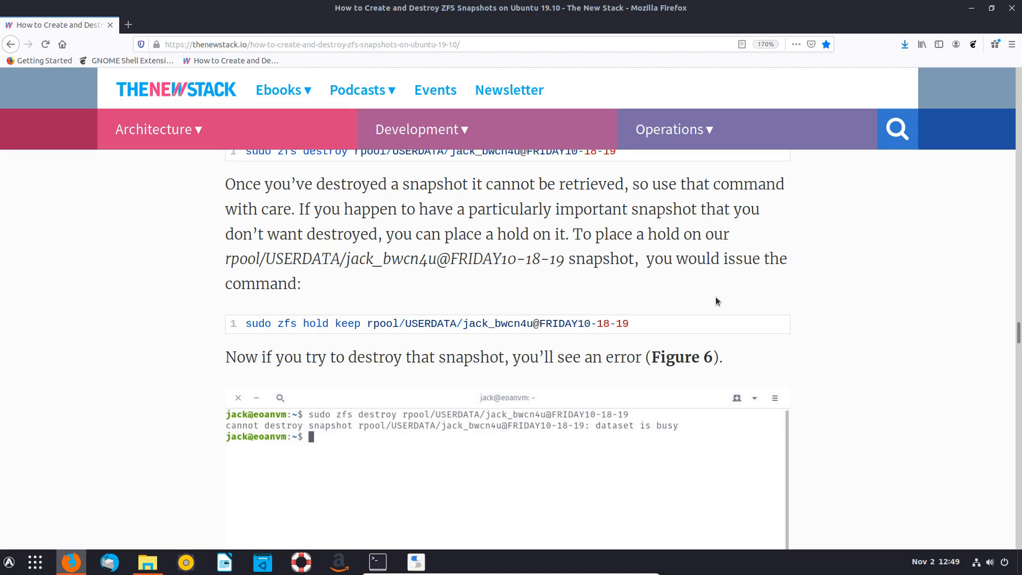
- Open Documents in Files and check its right-click options for creating new files
mouse_move(147, 562)
left_click(223, 462)
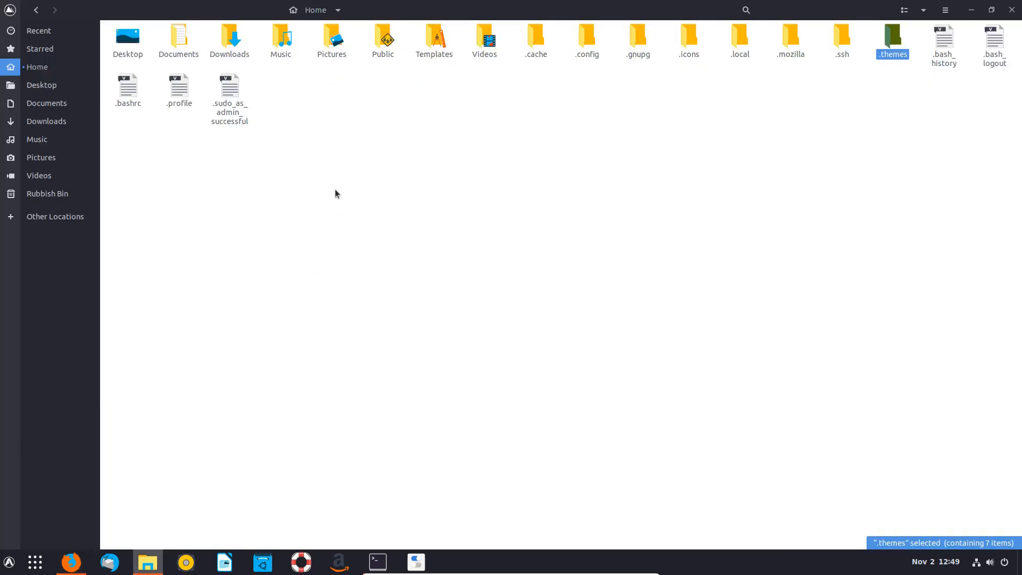
double_click(178, 38)
right_click(390, 110)
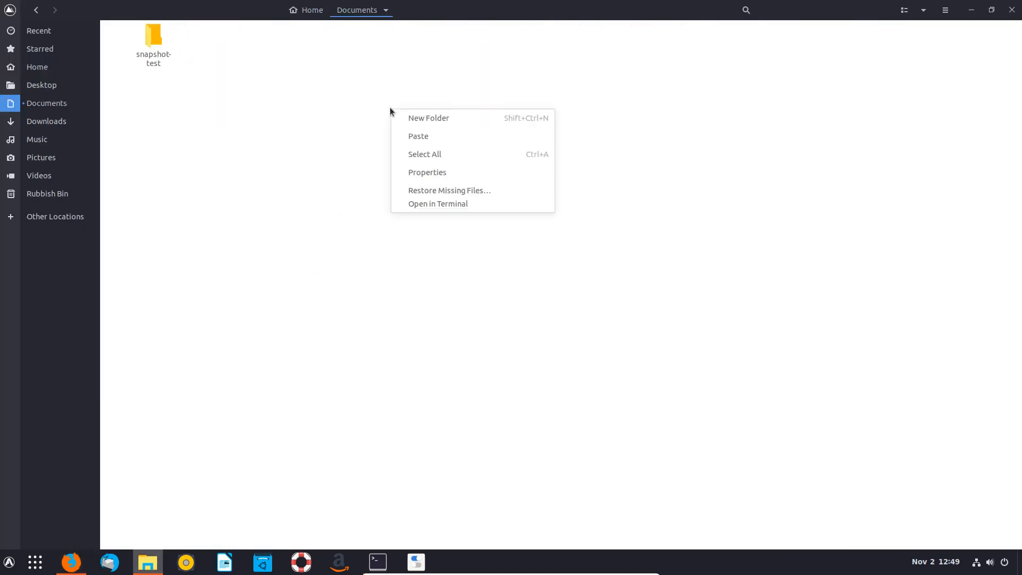
left_click(302, 121)
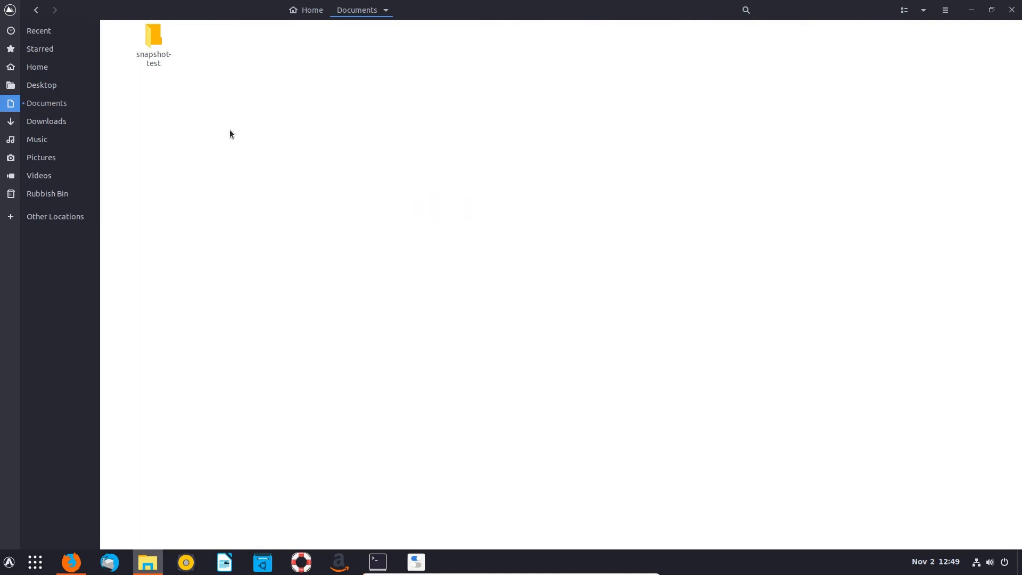
- Launch Text Editor via search and save its empty document to ~/Templates as 'New Text Document'
key("super")
type("text")
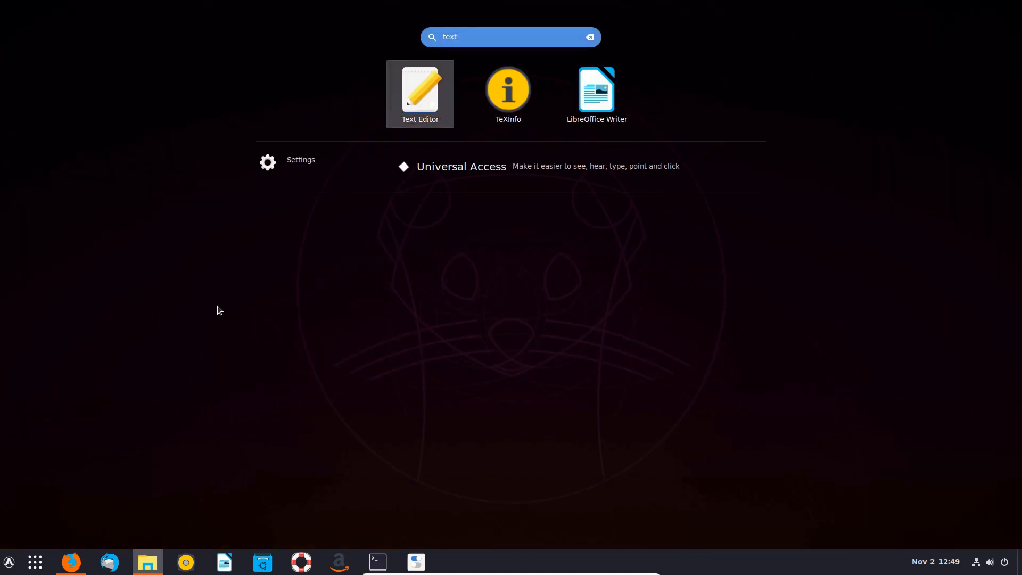
key("Return")
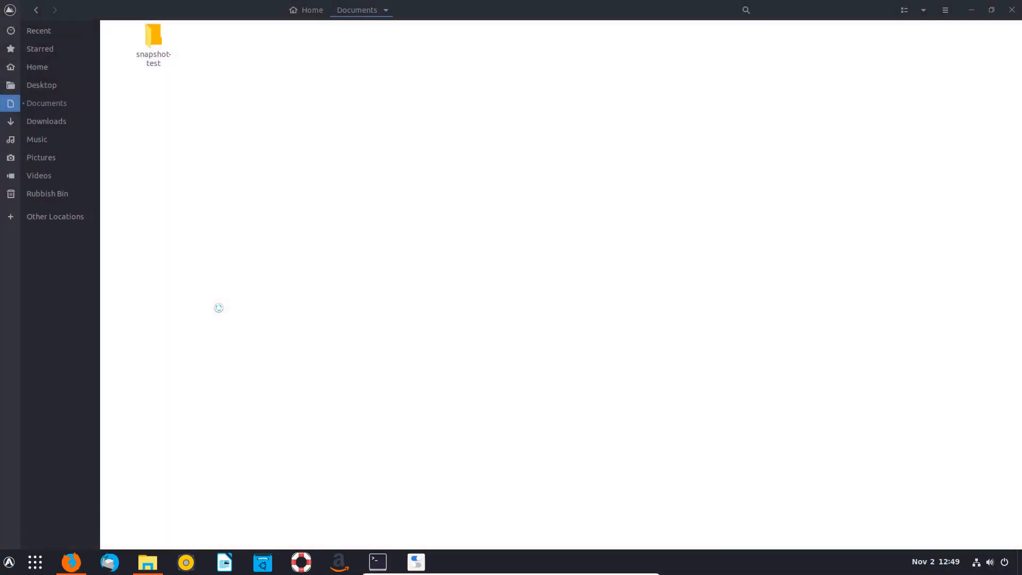
left_click(392, 27)
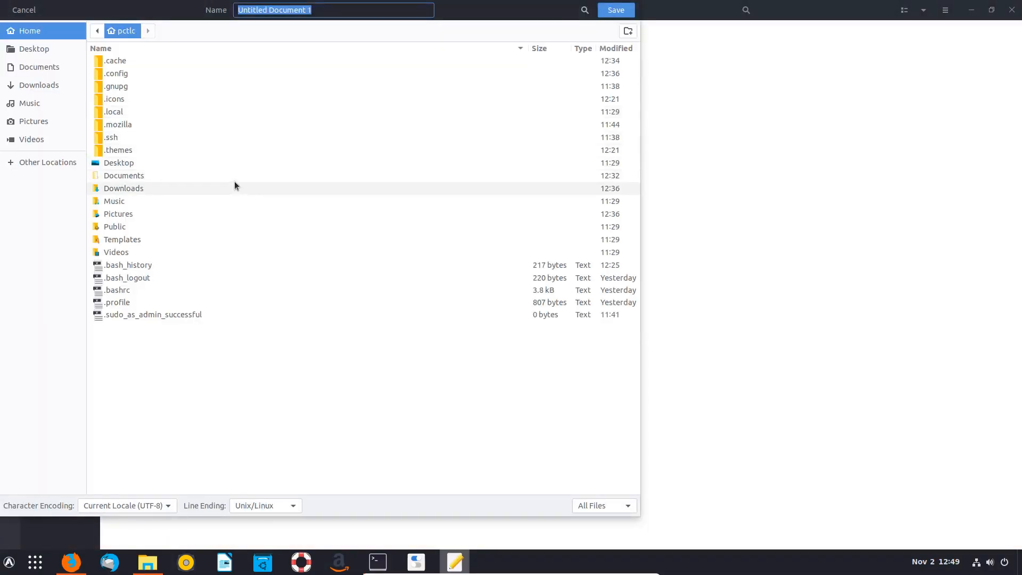
double_click(126, 240)
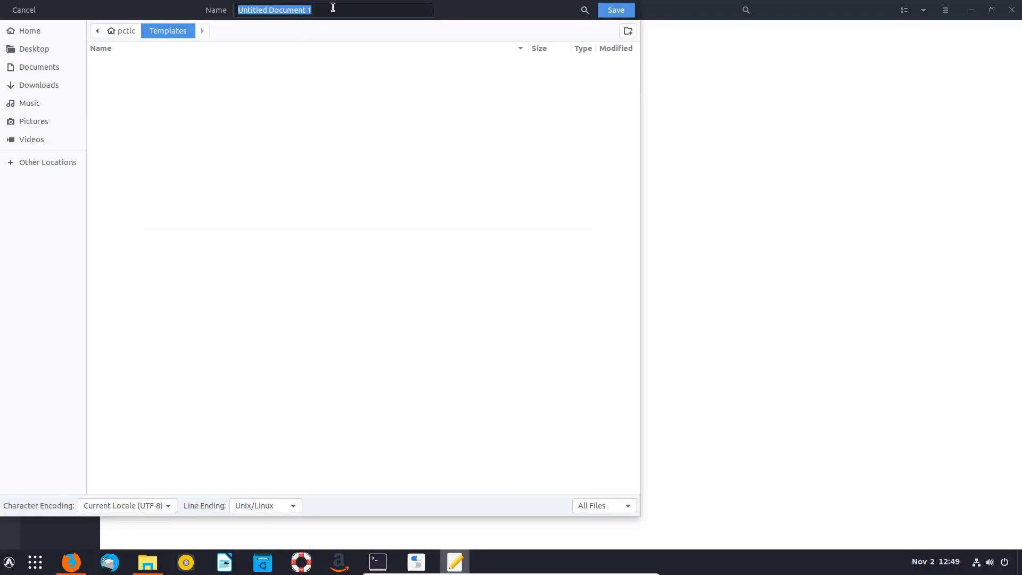
type("New Te")
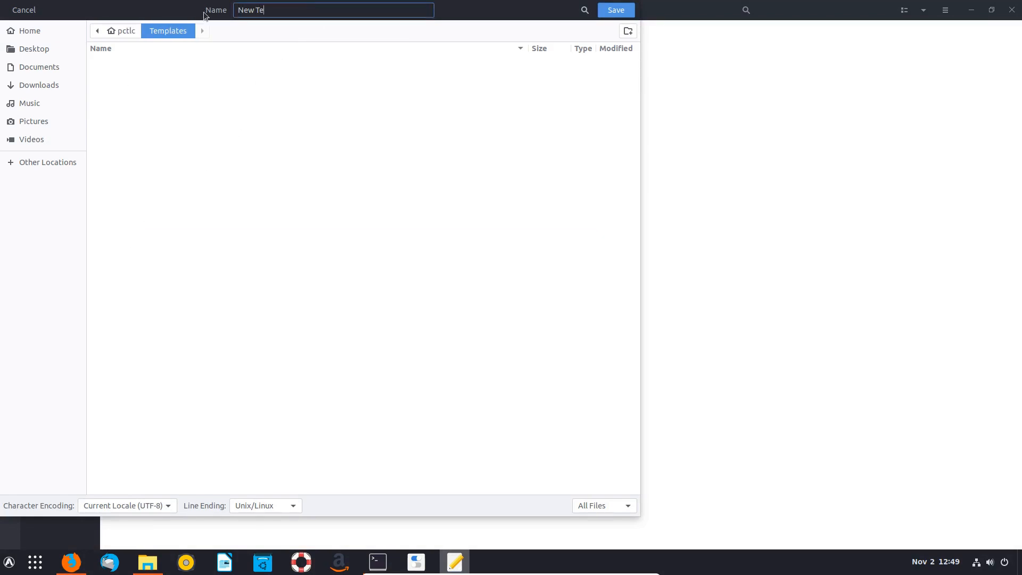
type("xt Document")
key("Return")
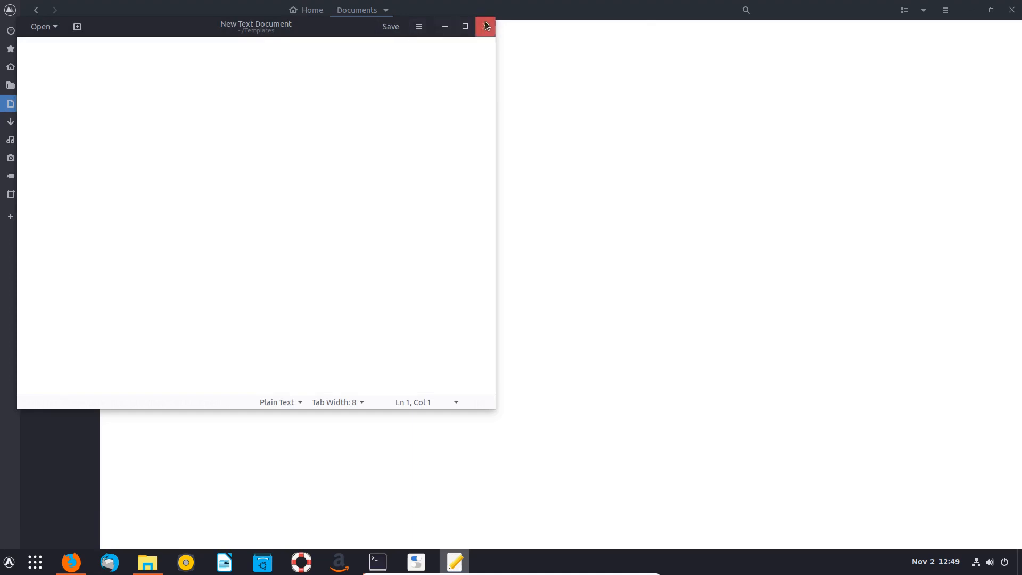
left_click(486, 27)
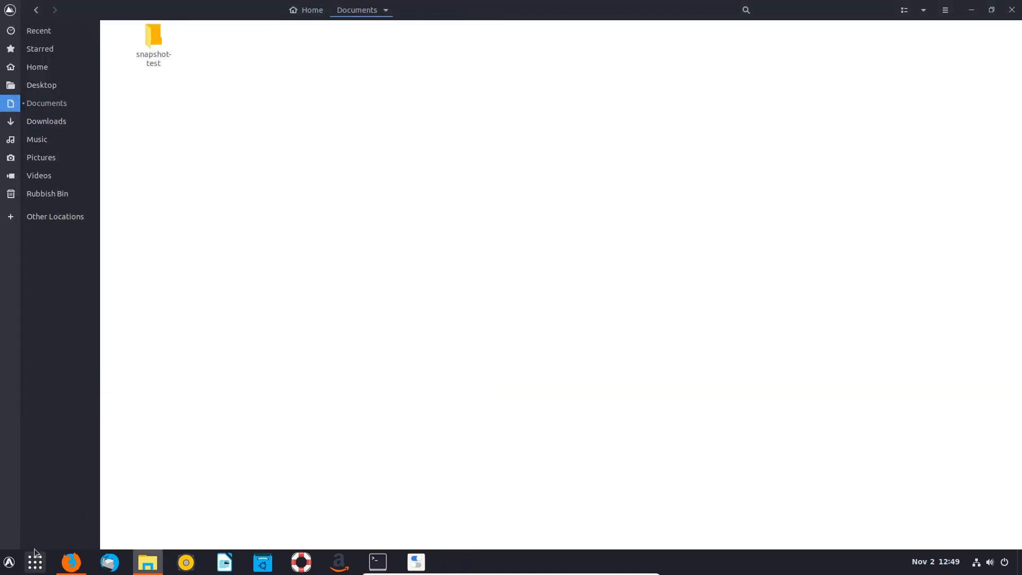
- Show the Office category under Arc Menu's All Programs
left_click(9, 563)
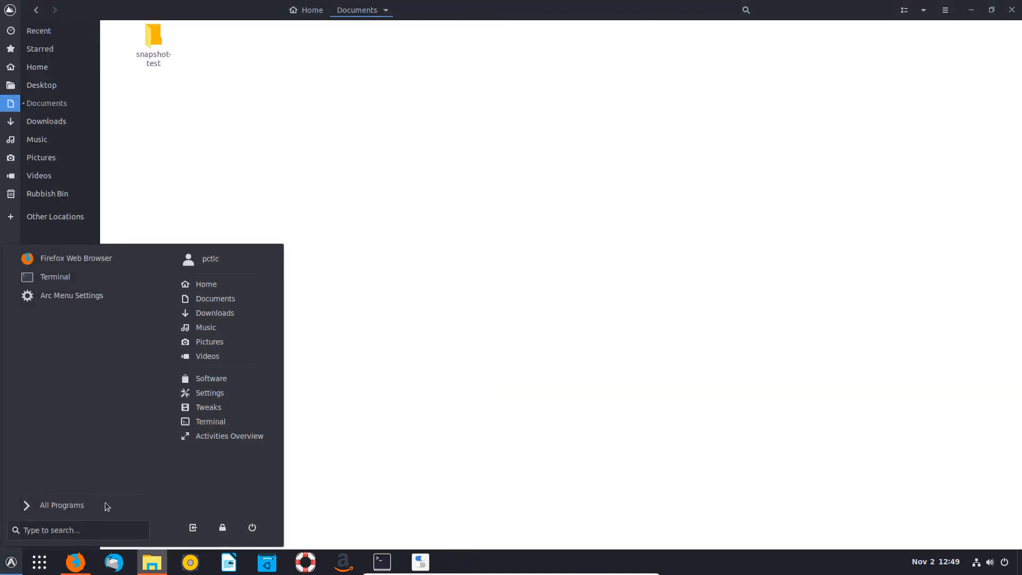
left_click(55, 508)
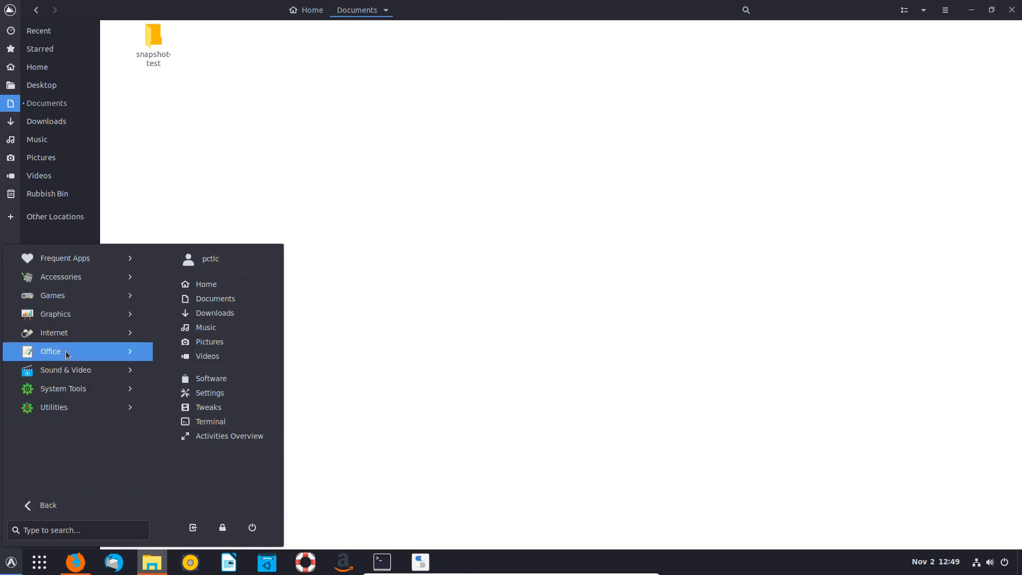
left_click(82, 351)
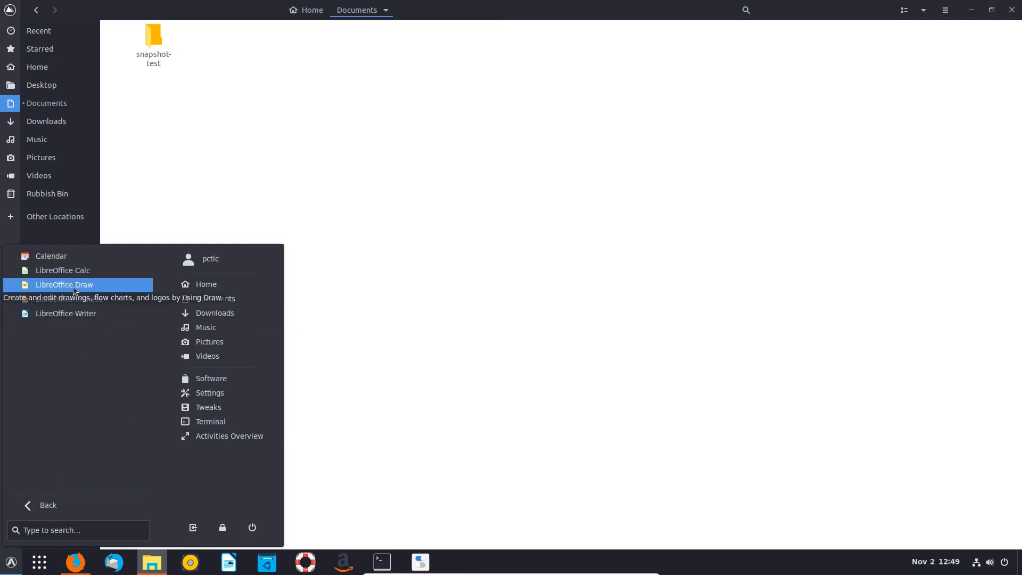
- Launch LibreOffice Calc, Save As 'New Spreadsheet' in ~/Templates, and quit with Ctrl+Q
left_click(75, 270)
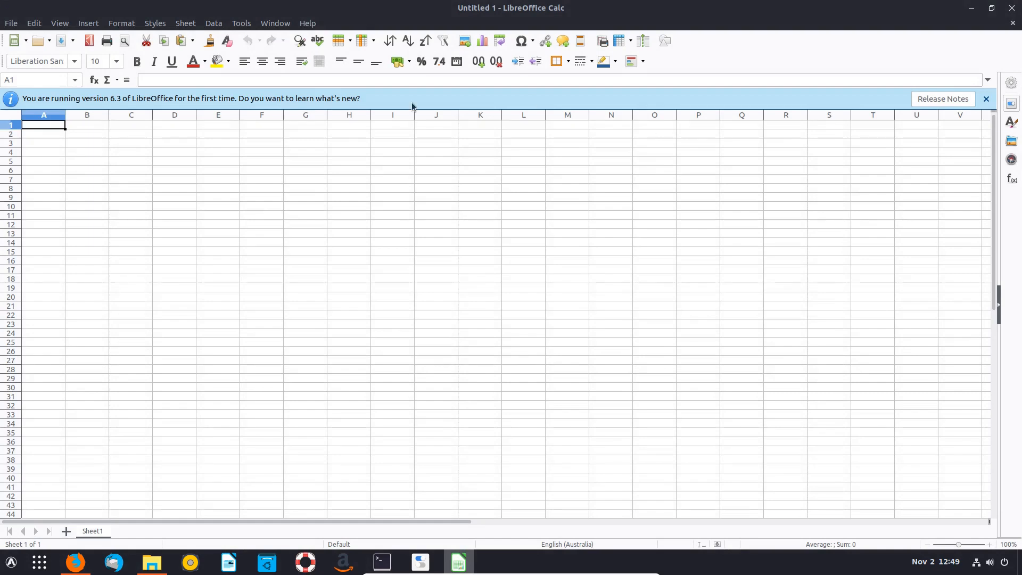
left_click(11, 23)
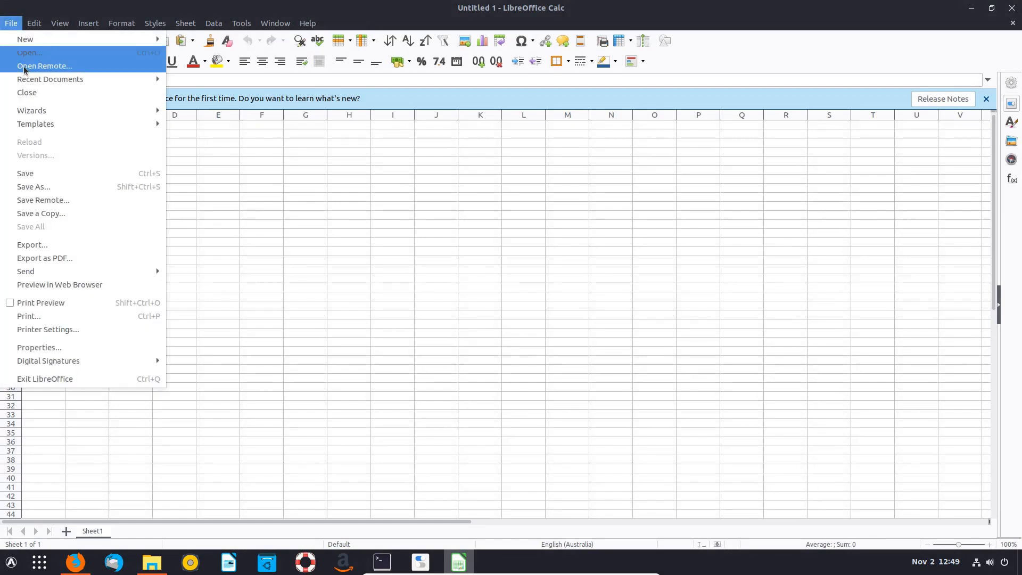
left_click(30, 187)
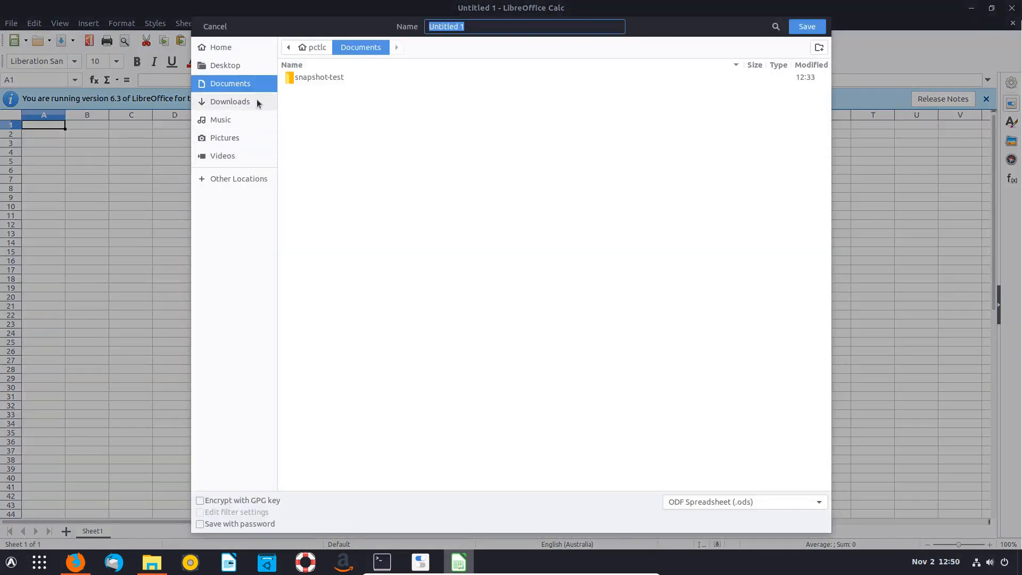
left_click(309, 47)
double_click(322, 256)
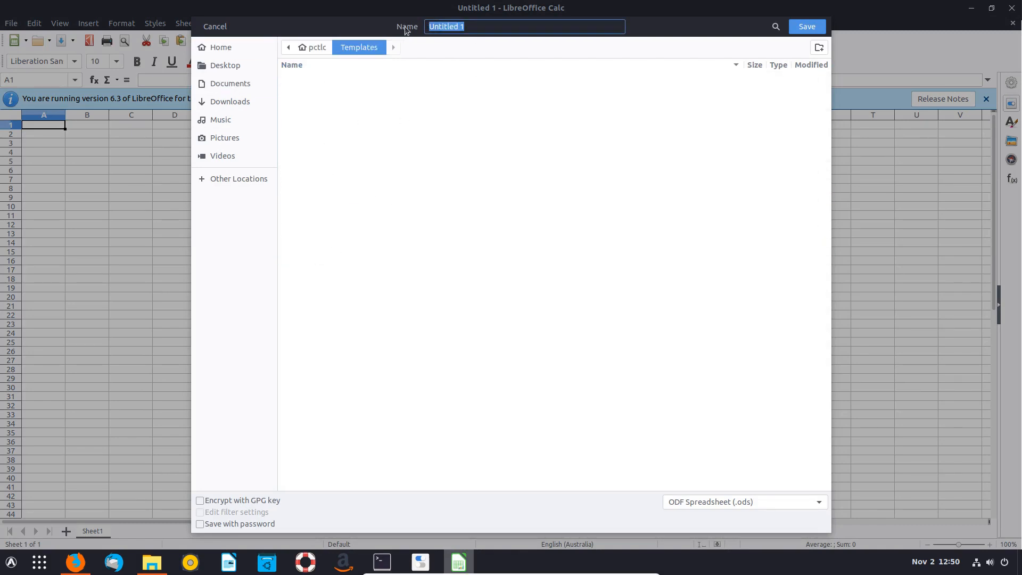
type("New Spreadsheet")
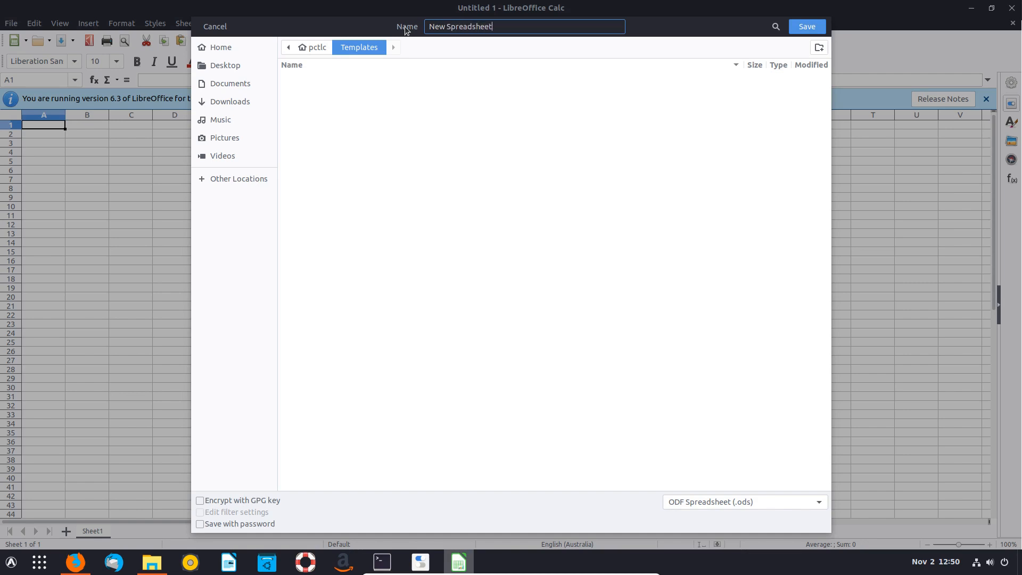
left_click(804, 27)
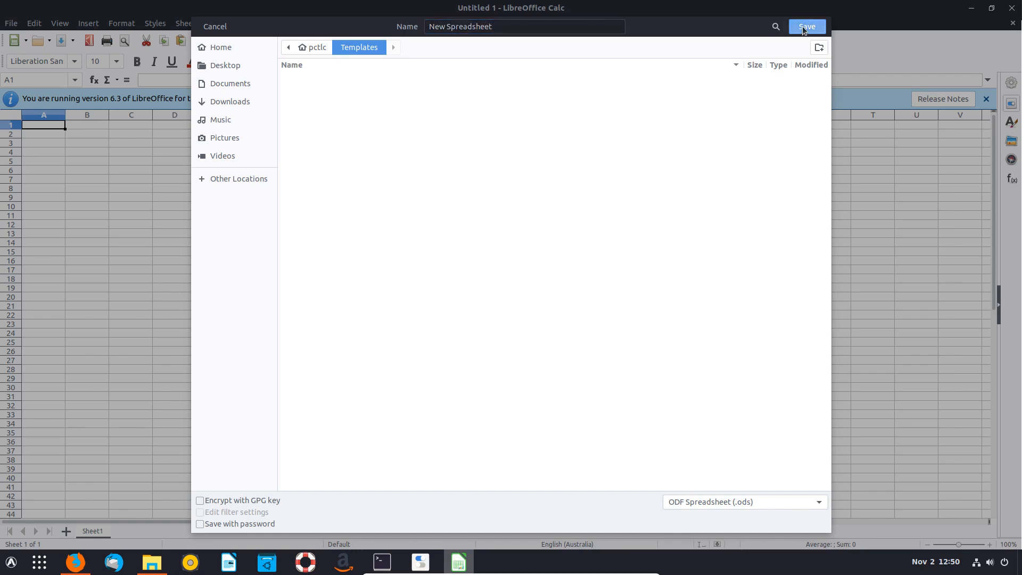
key("ctrl+q")
left_click(12, 562)
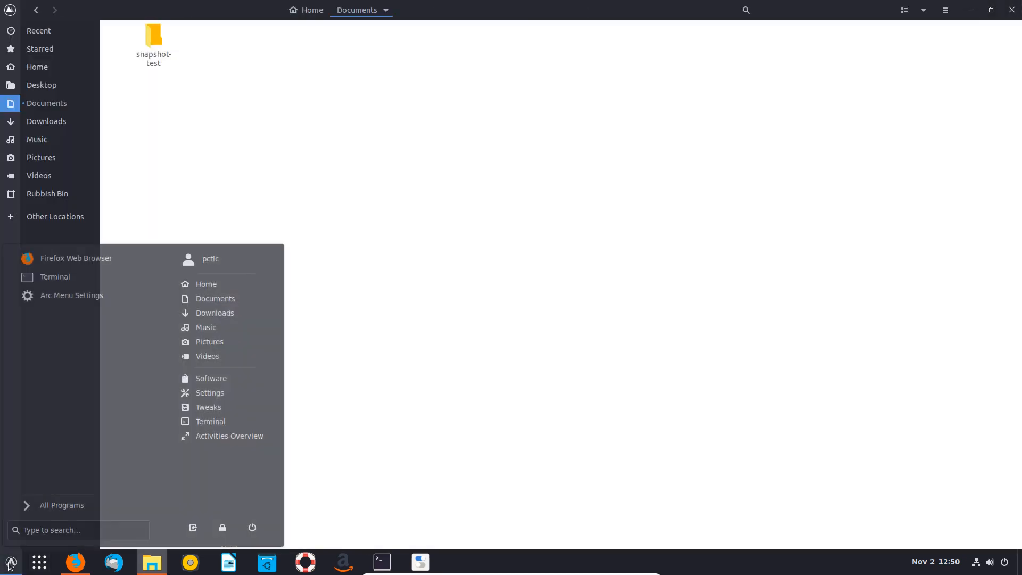
- Launch LibreOffice Writer from Office, save the blank file to ~/Templates as 'New Word Document', close it
left_click(54, 506)
left_click(66, 353)
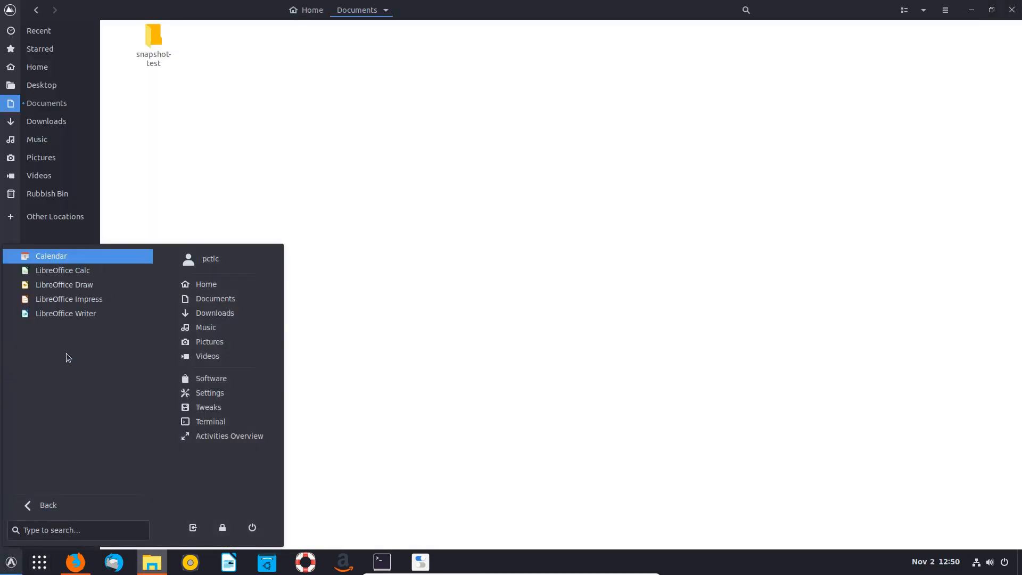
left_click(72, 314)
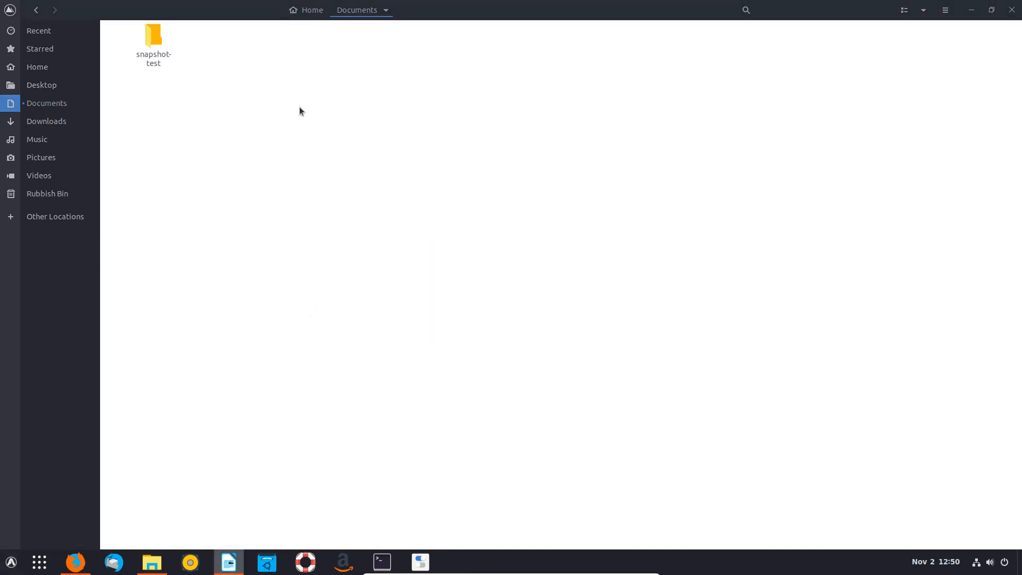
left_click(11, 24)
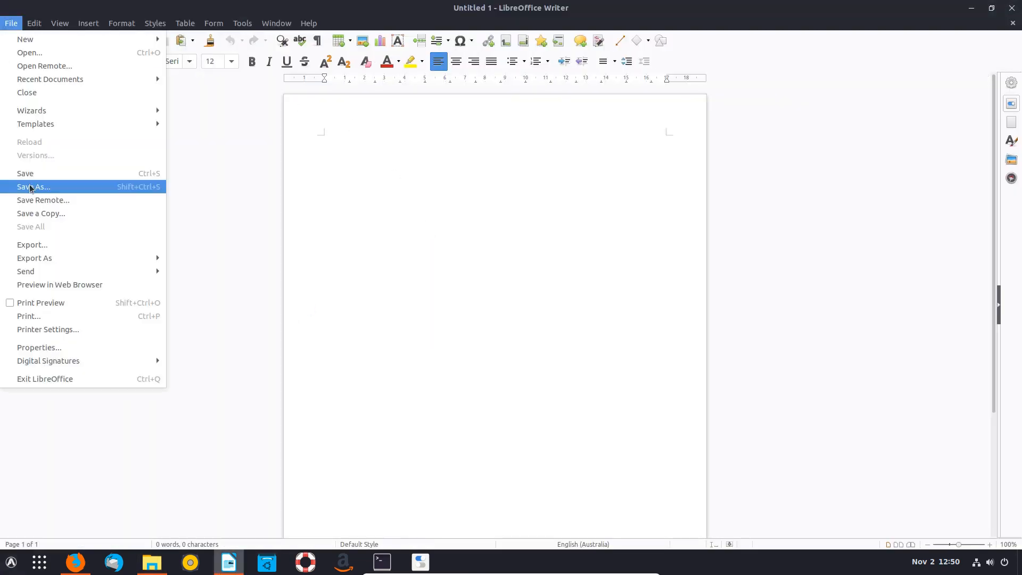
left_click(31, 189)
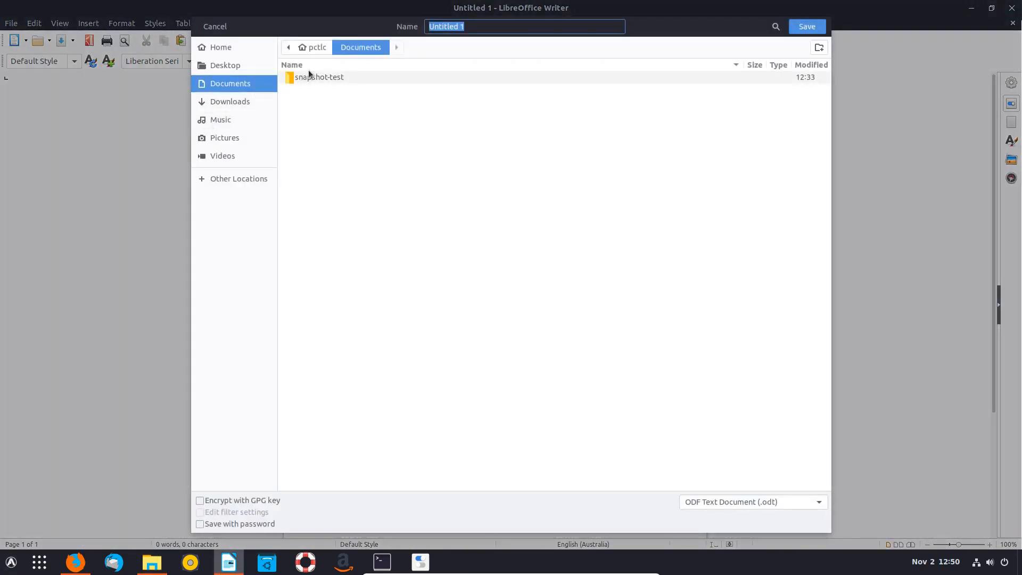
left_click(316, 48)
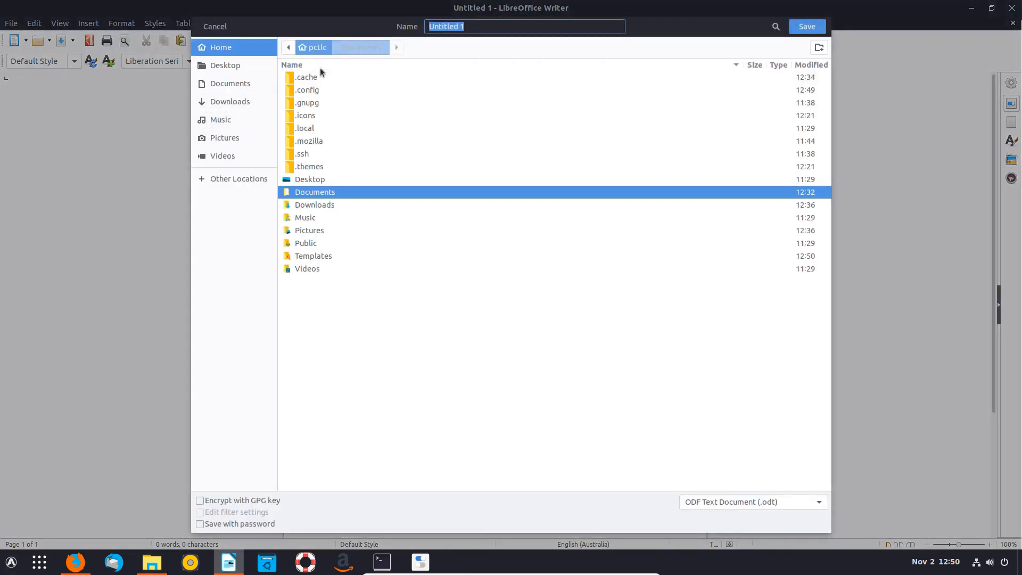
double_click(310, 256)
type("New W")
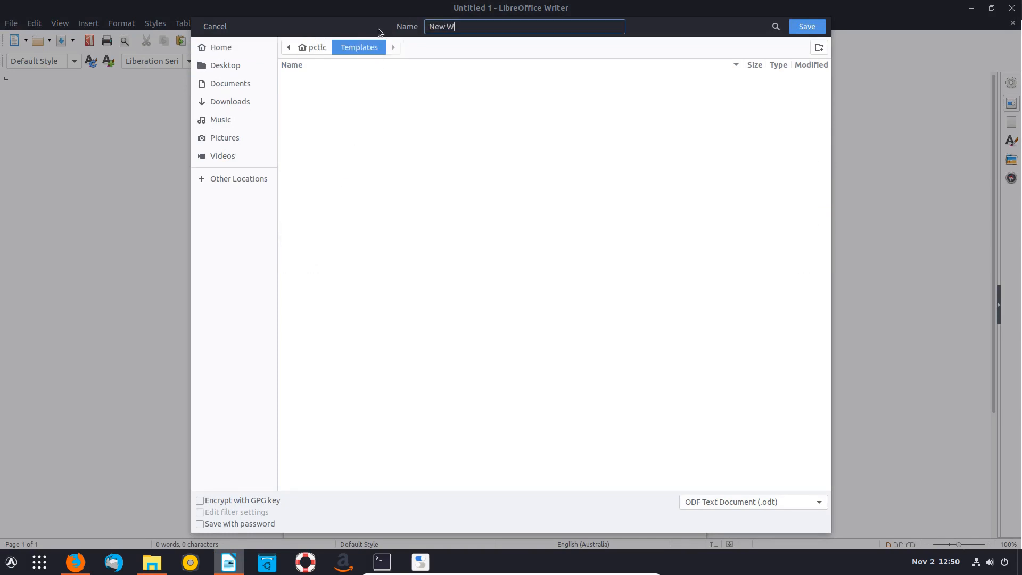
type("ord Document")
left_click(807, 25)
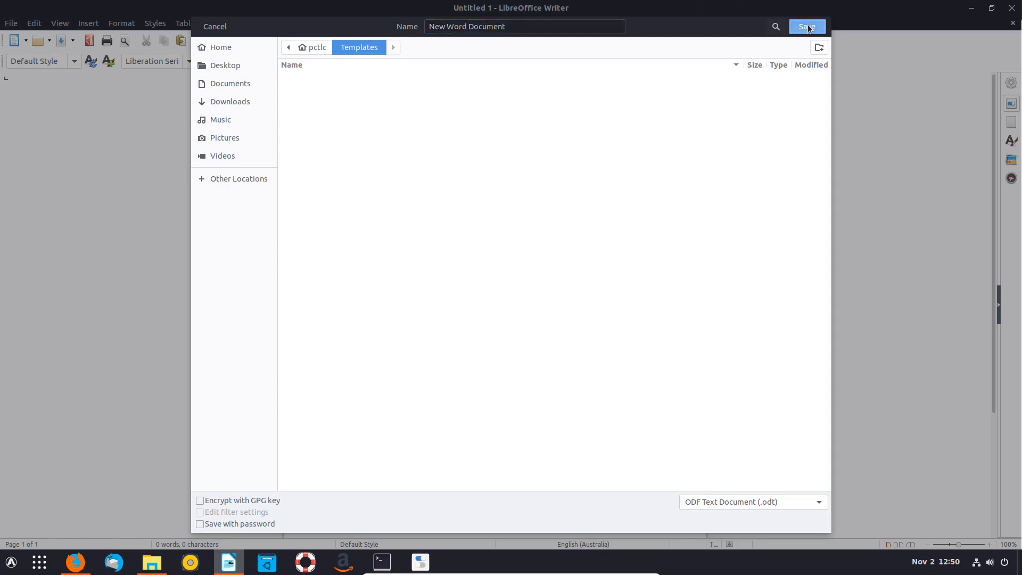
left_click(1012, 7)
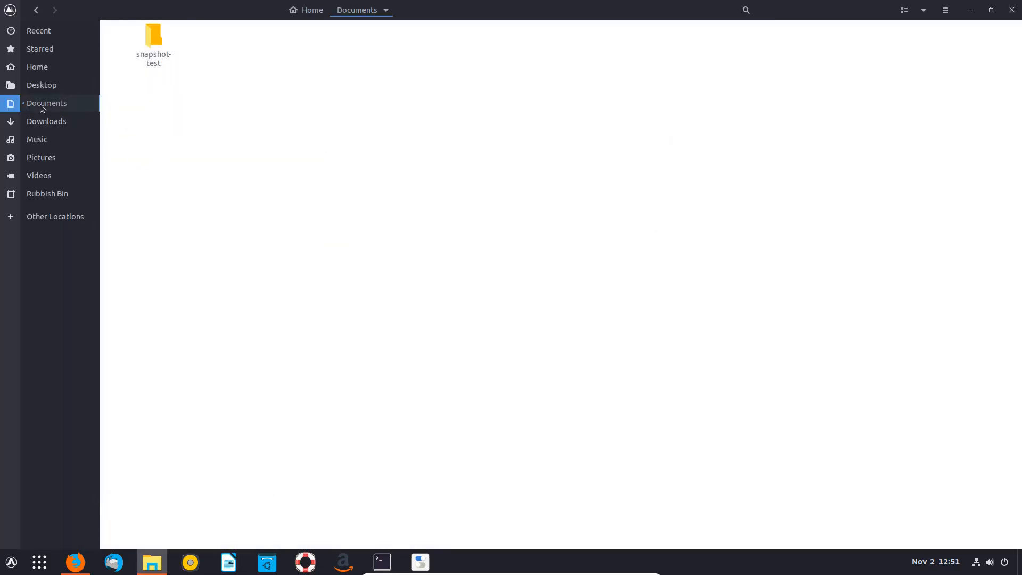
- Create a new spreadsheet in Documents and name it Budgets.ods
right_click(366, 77)
mouse_move(419, 104)
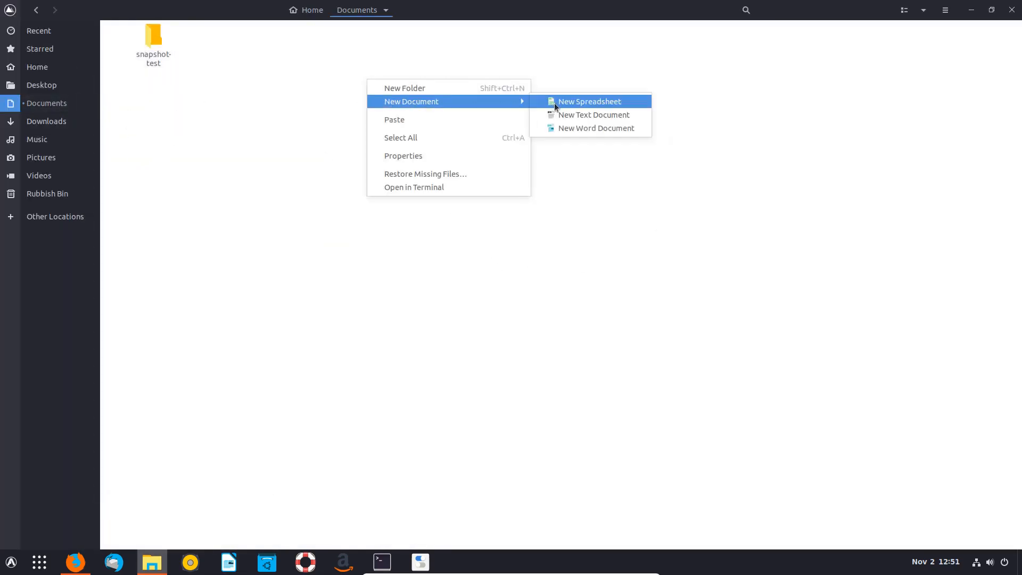
left_click(586, 101)
right_click(231, 36)
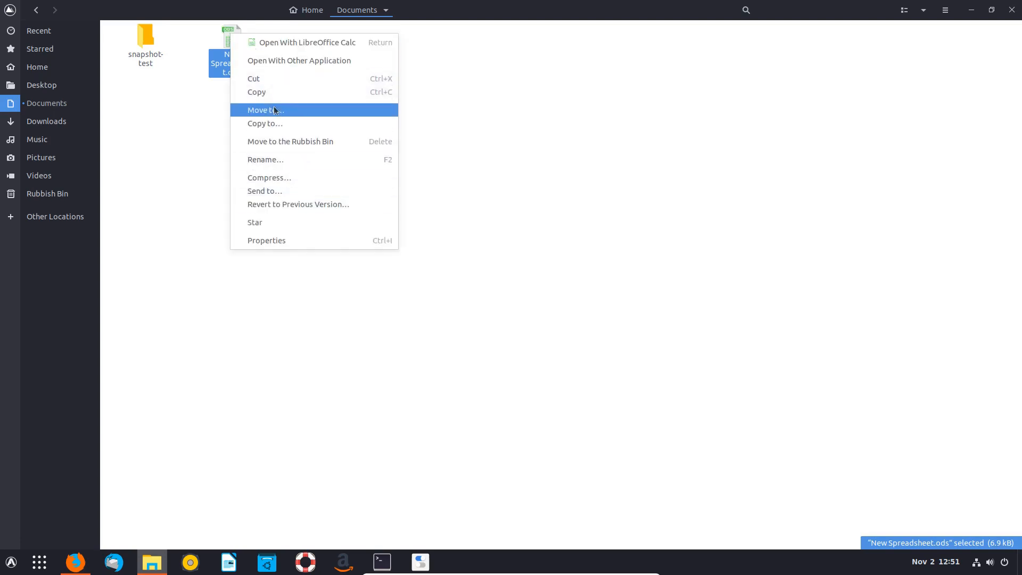
left_click(266, 160)
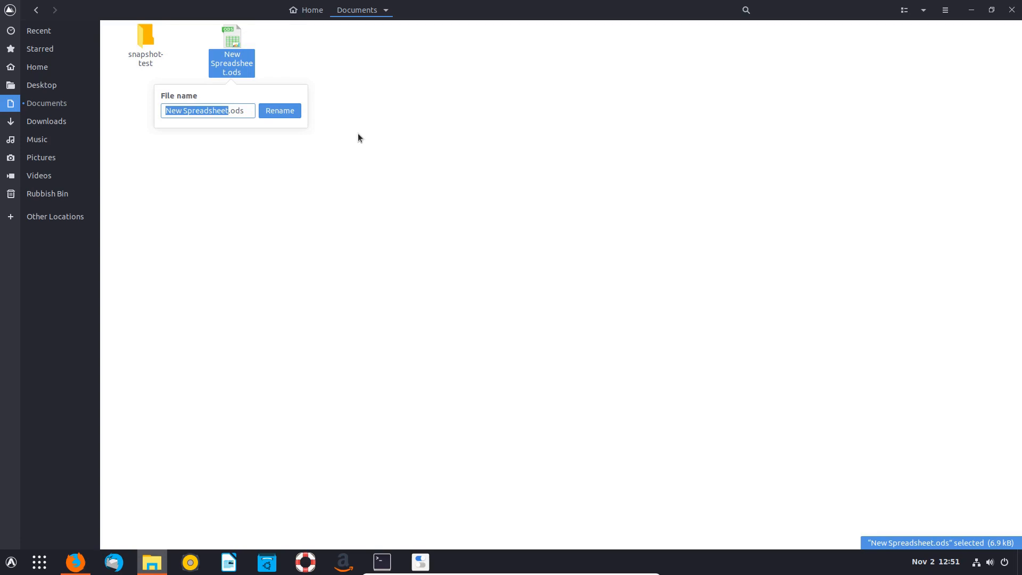
type("Budget")
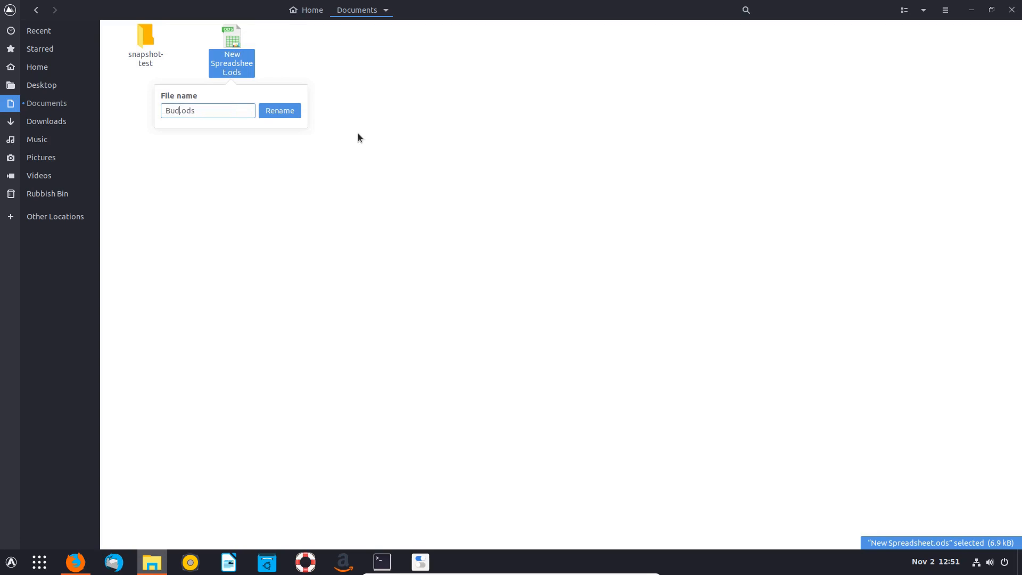
type("s")
key("Return")
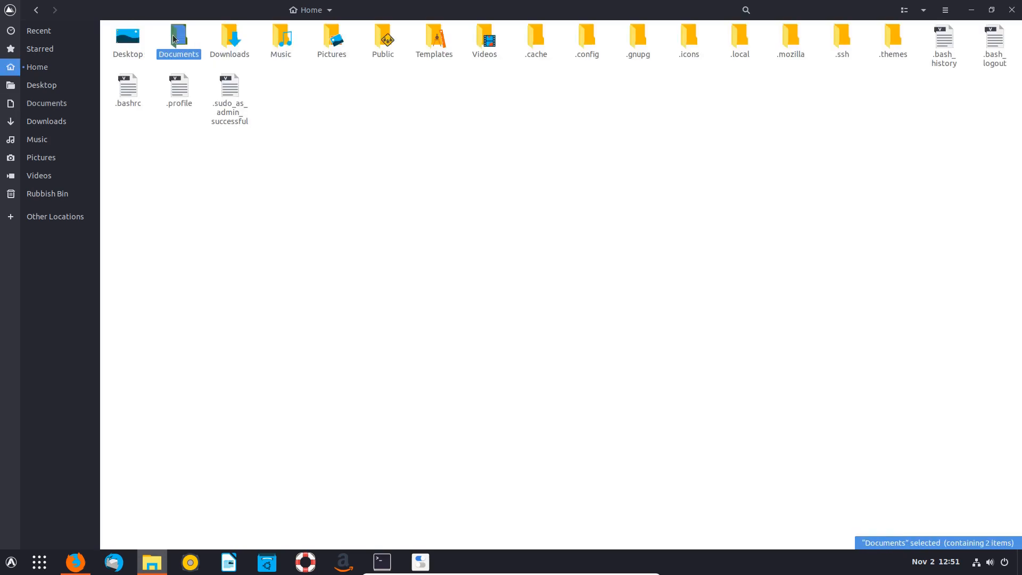
- Create a new word document in Documents named Homework.odt
right_click(372, 96)
mouse_move(428, 117)
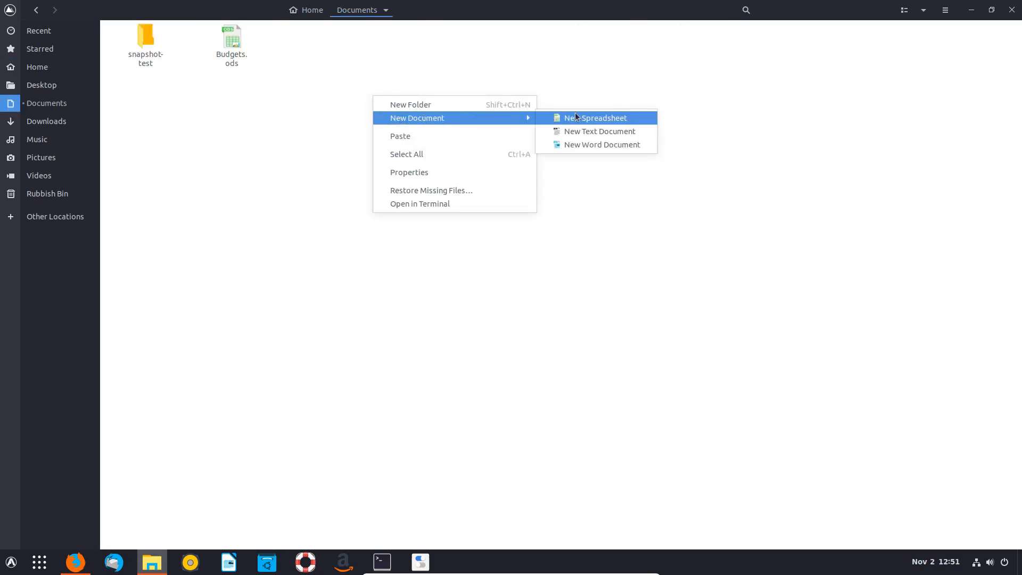
left_click(596, 145)
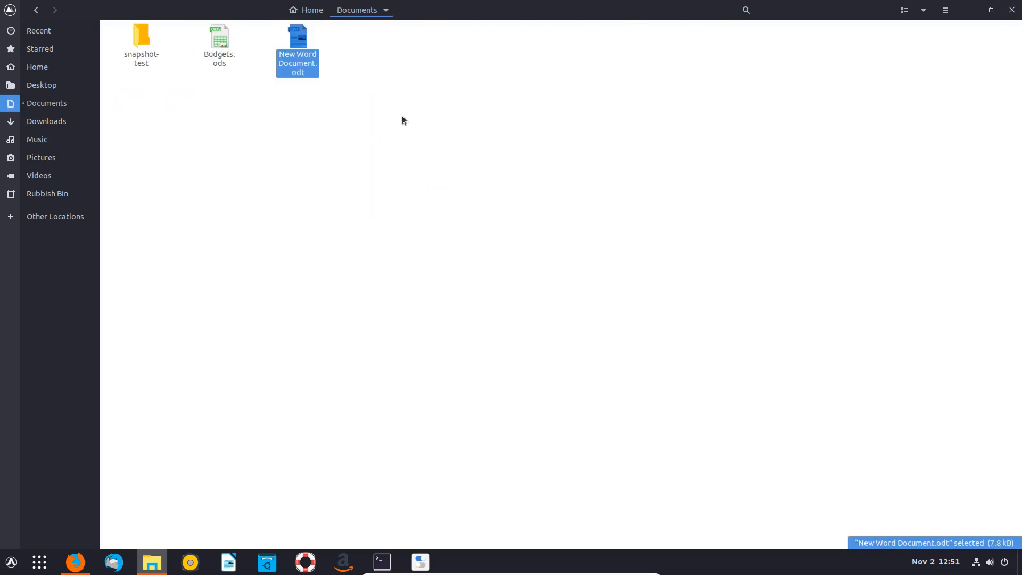
right_click(282, 41)
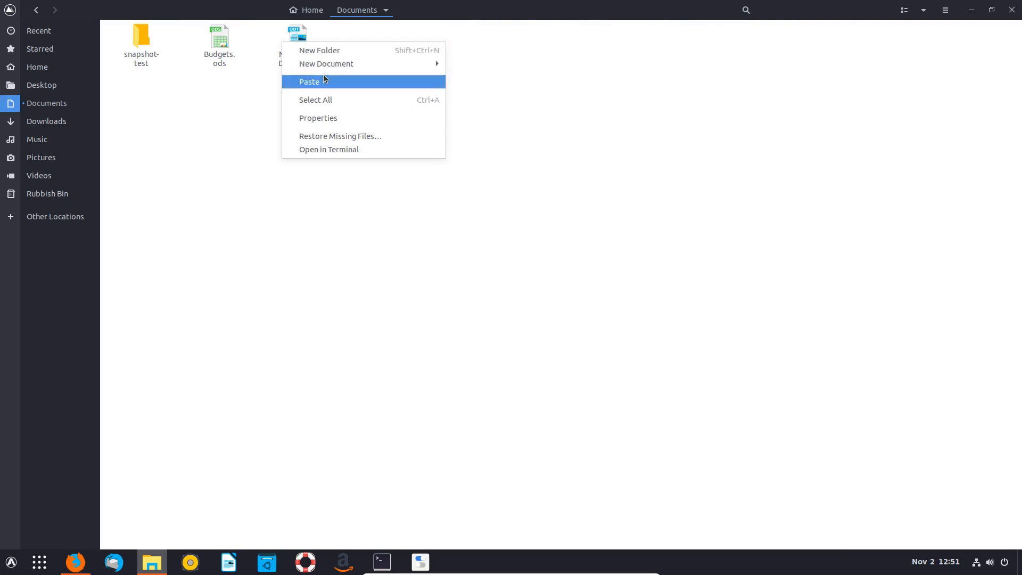
left_click(304, 33)
right_click(304, 33)
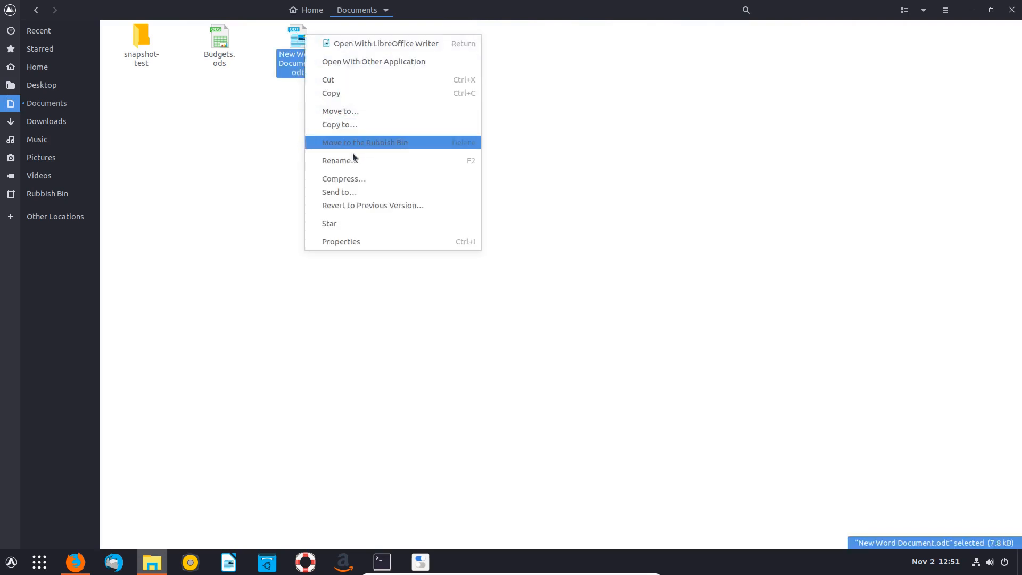
left_click(382, 142)
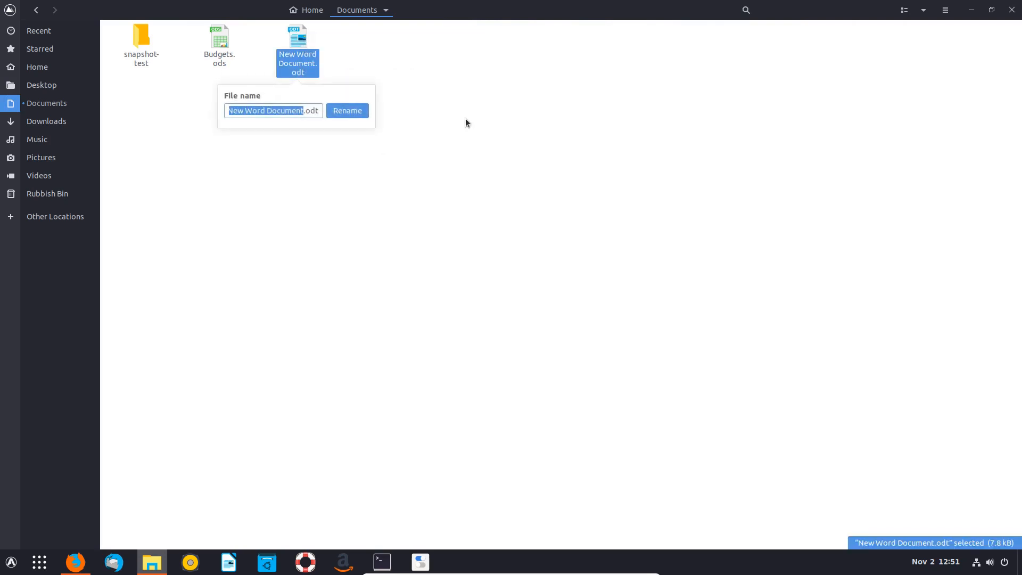
type("Homewor")
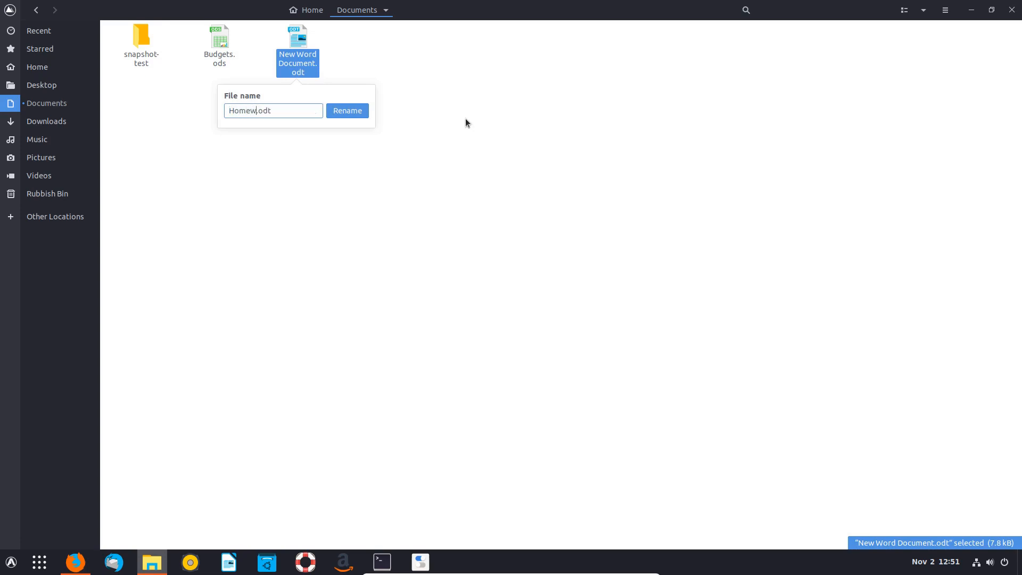
type("k")
key("Return")
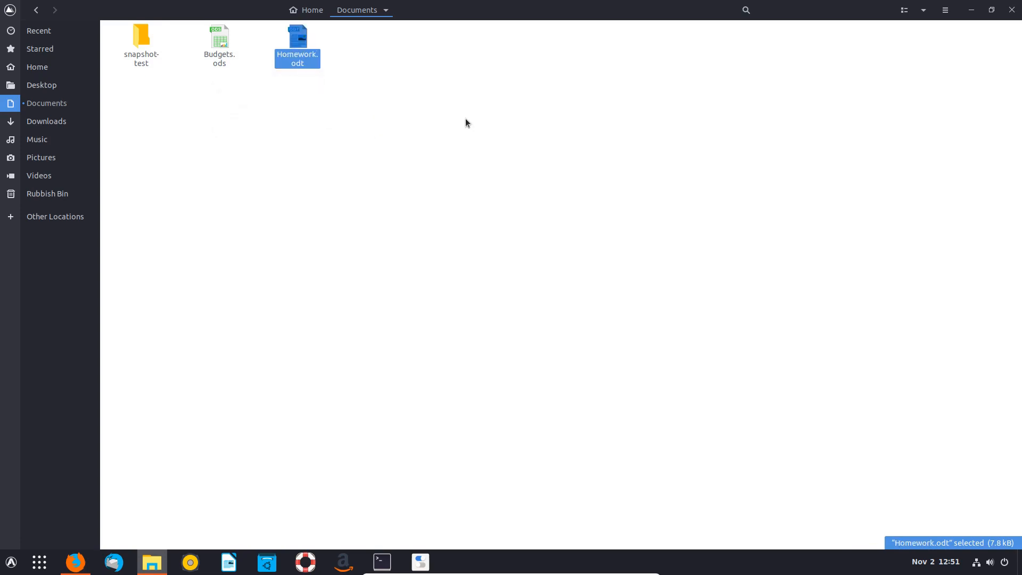
- Create an empty text file named test-snapshot
right_click(410, 74)
mouse_move(506, 96)
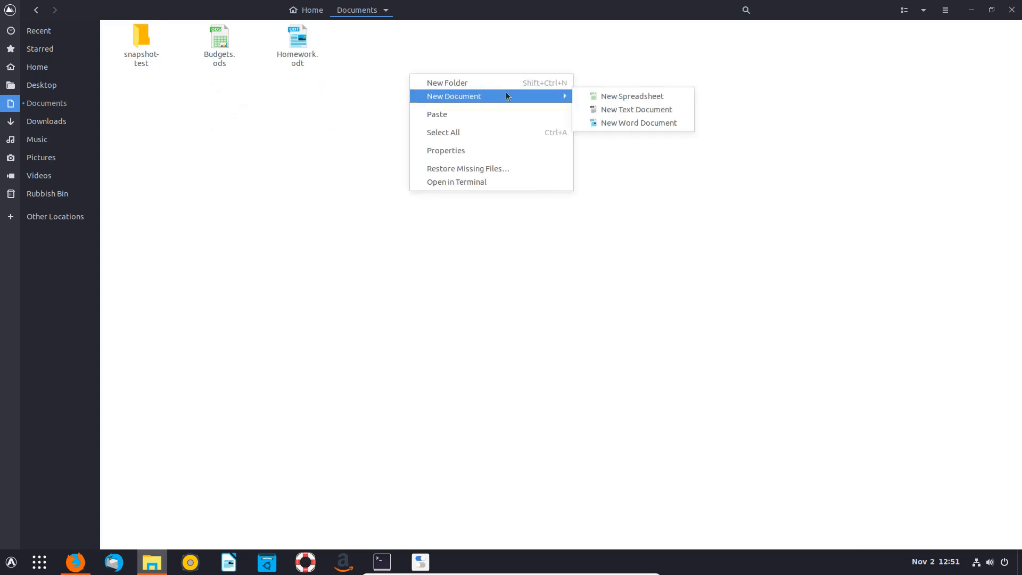
left_click(618, 109)
key("F2")
type("t")
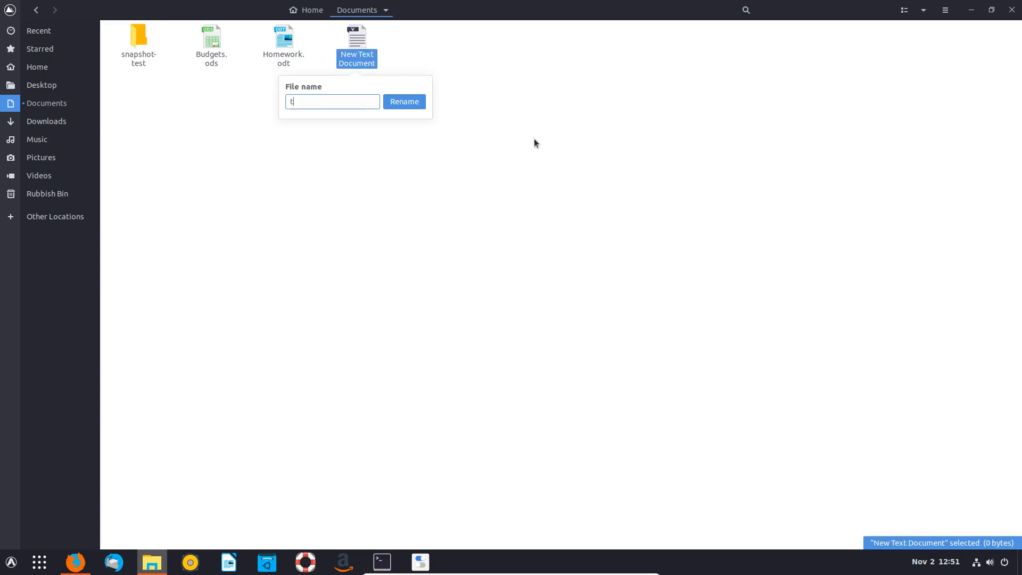
type("est-snapshot")
key("Return")
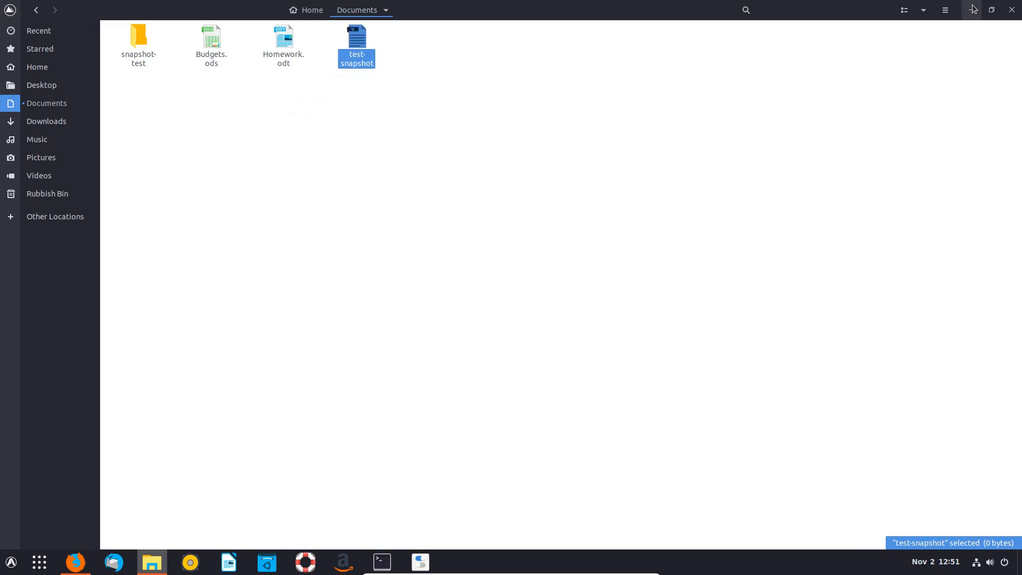
- Hide Files and, in the terminal, create snapshot2 of the user's home dataset
left_click(1012, 12)
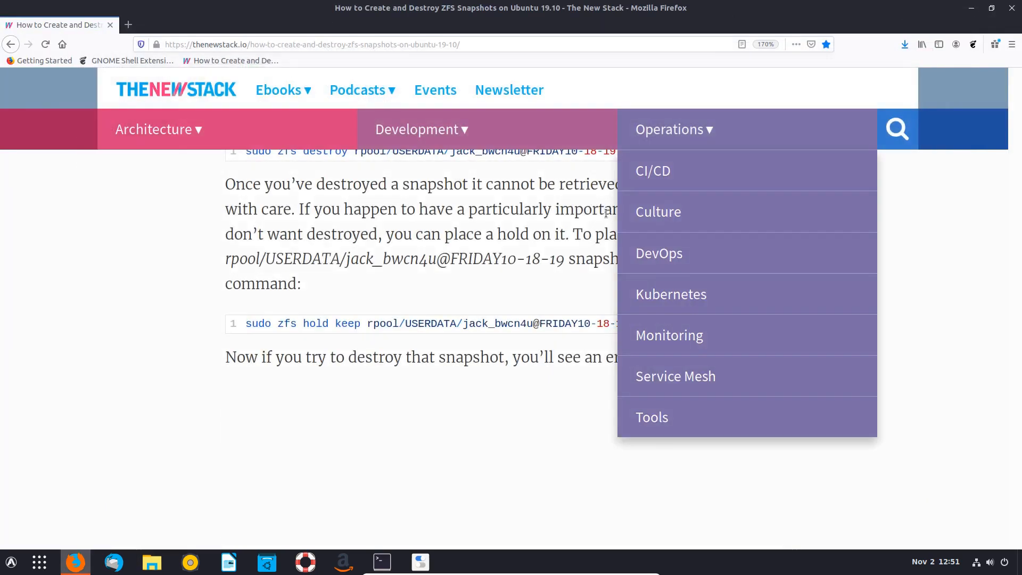
mouse_move(376, 563)
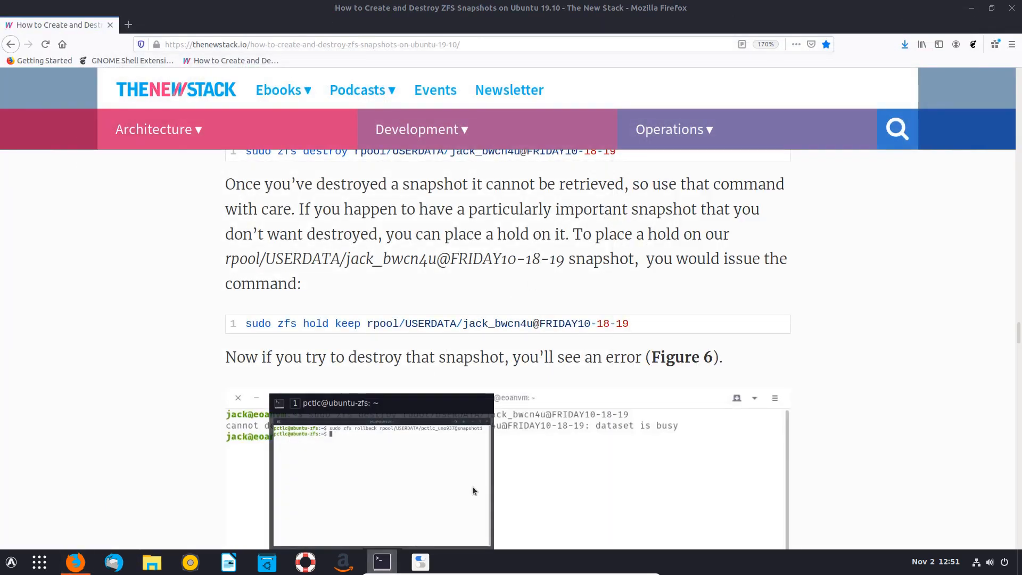
left_click(472, 488)
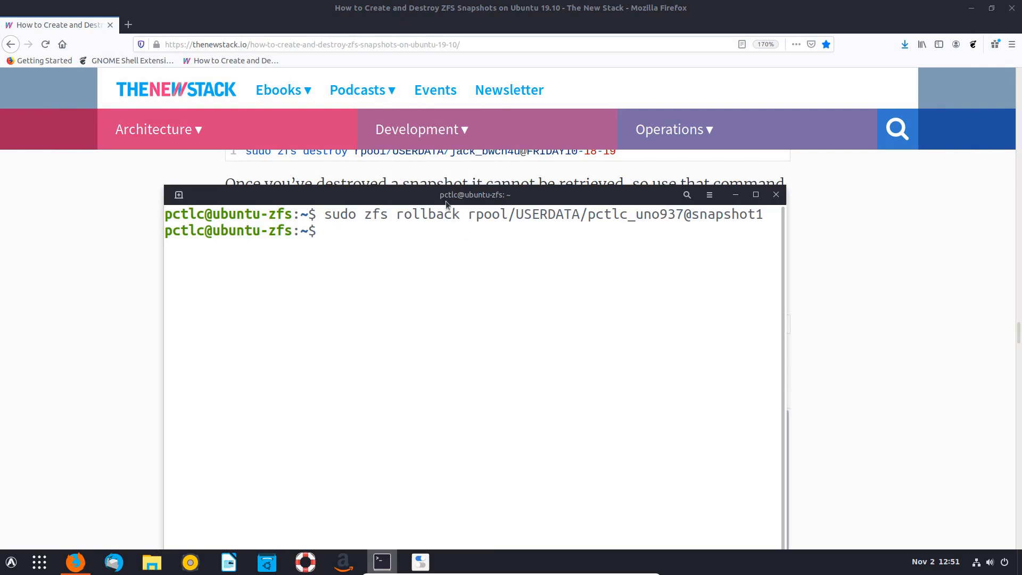
key("Up")
key("Up")
key("Up")
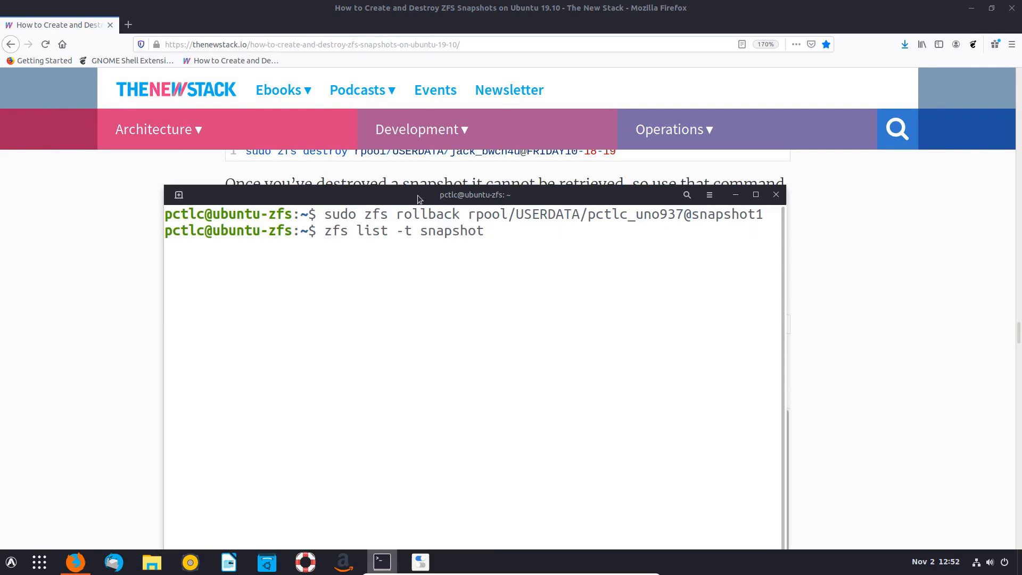
key("Up")
key("Up")
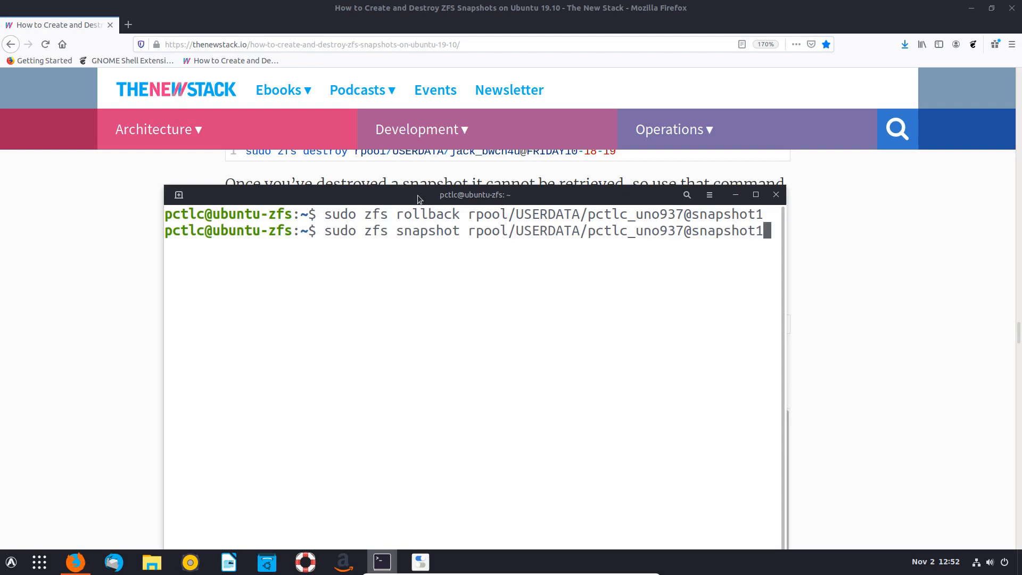
key("BackSpace")
type("2")
key("Return")
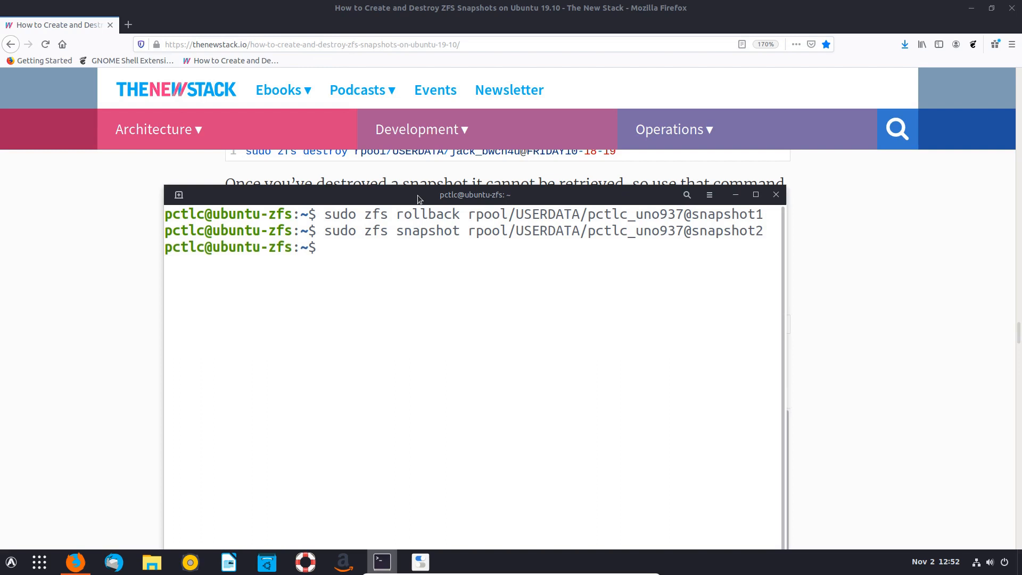
- List all ZFS snapshots, showing snapshot1 and snapshot2
key("Up")
key("Up")
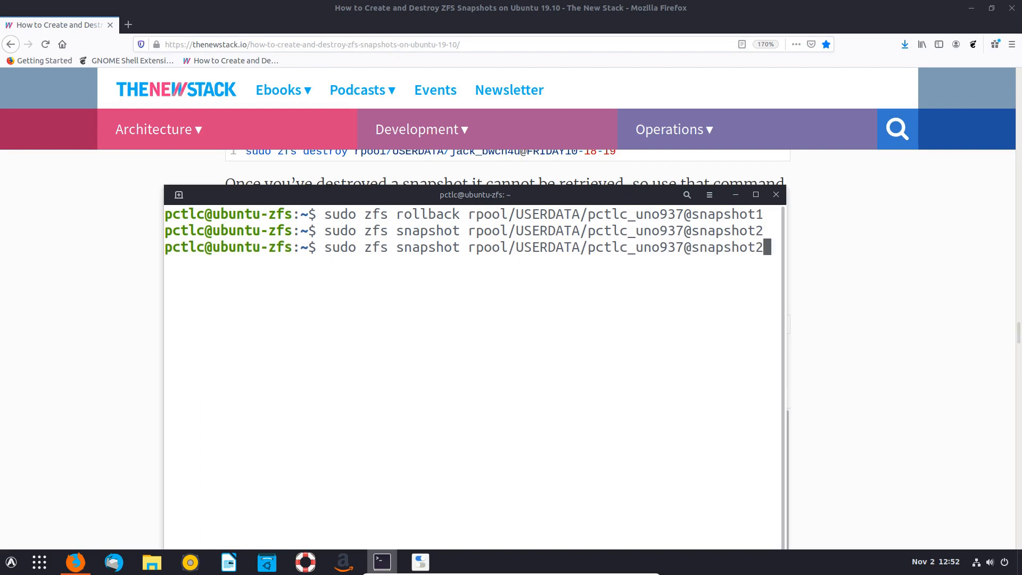
key("Up")
key("Up")
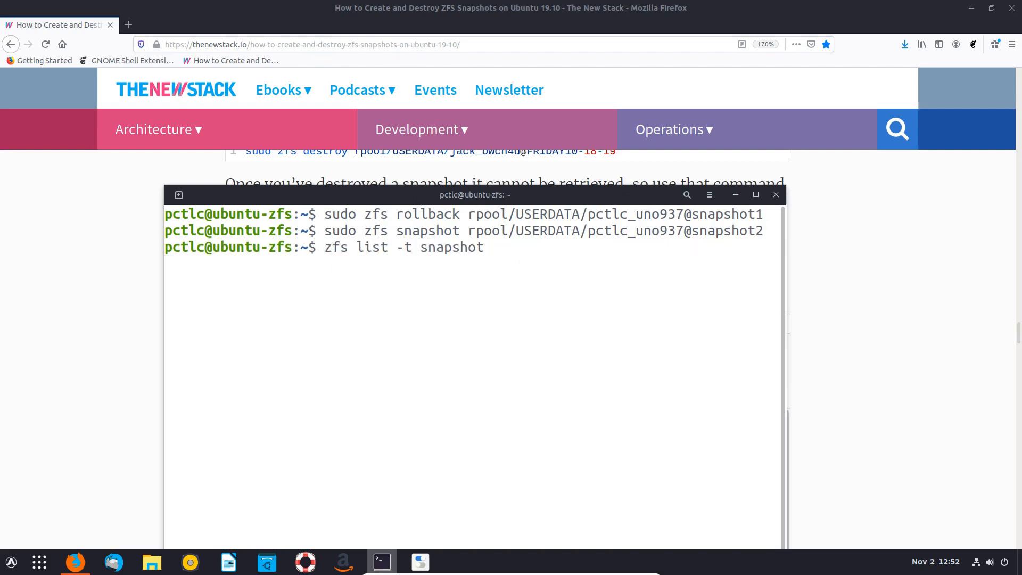
key("Return")
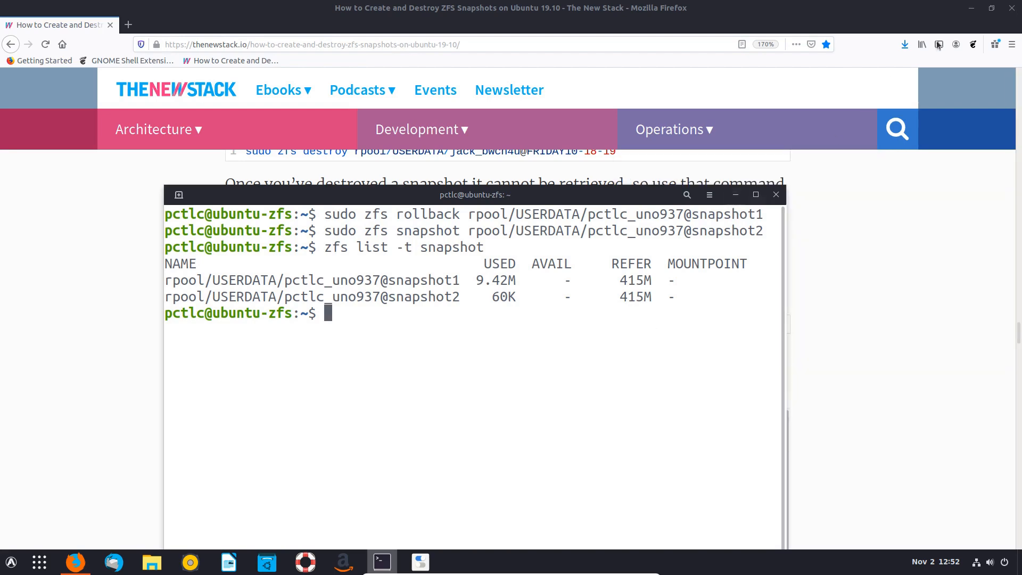
- Minimise the terminal and Firefox, then open the Home folder in Files
left_click(736, 194)
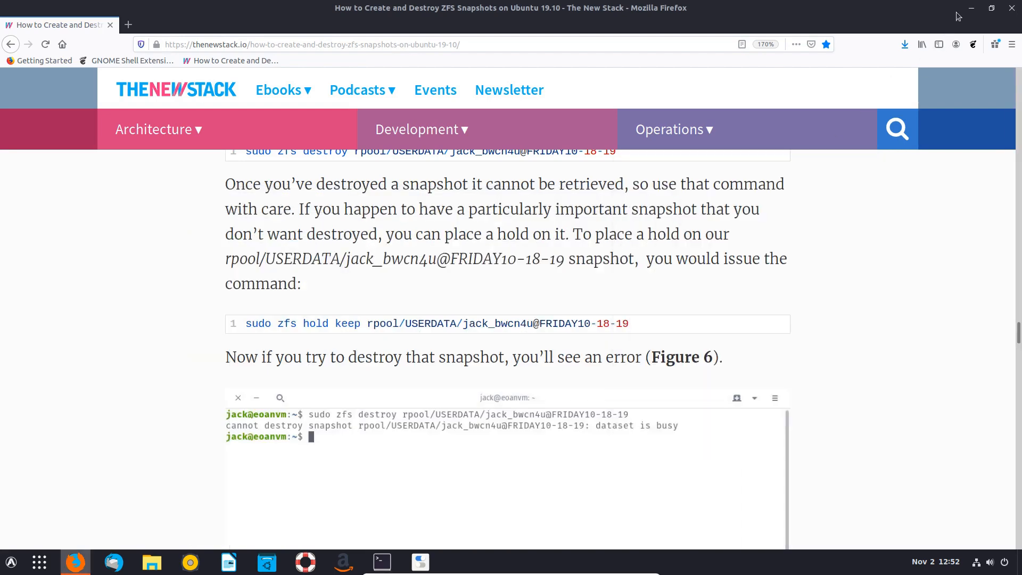
left_click(971, 8)
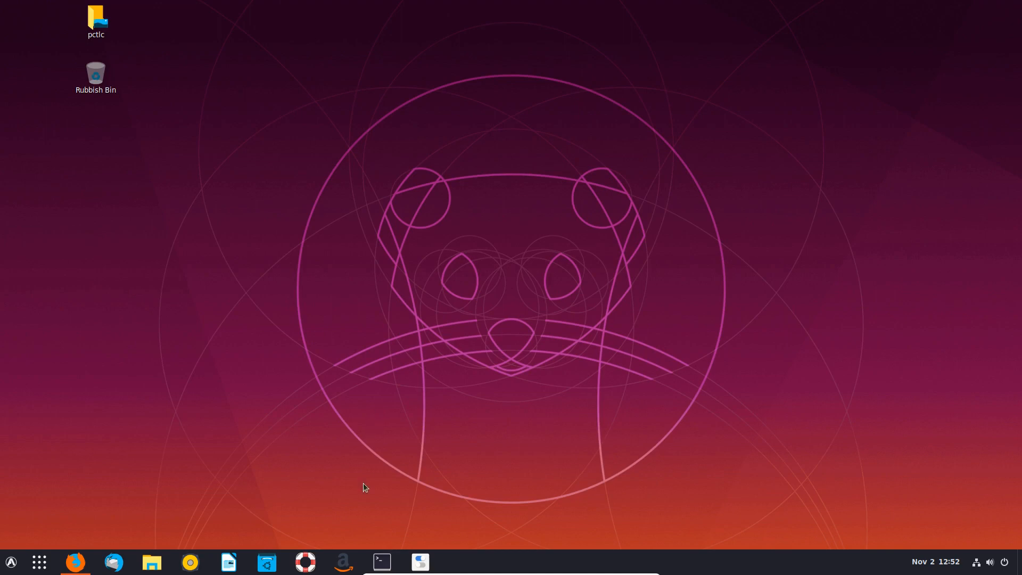
left_click(152, 562)
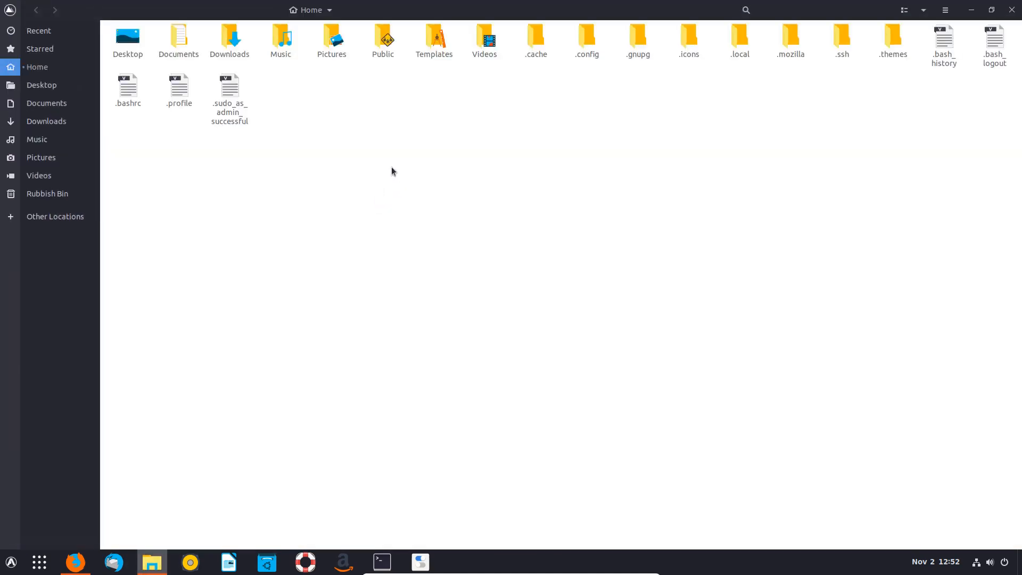
- Open Documents and move the snapshot-test folder to the Rubbish Bin
double_click(176, 42)
right_click(140, 39)
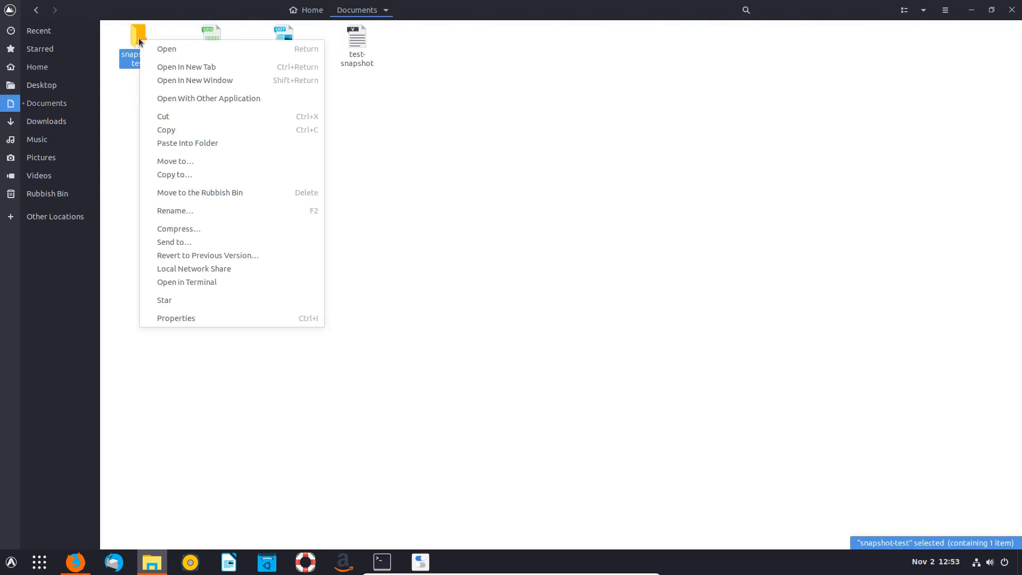
left_click(199, 193)
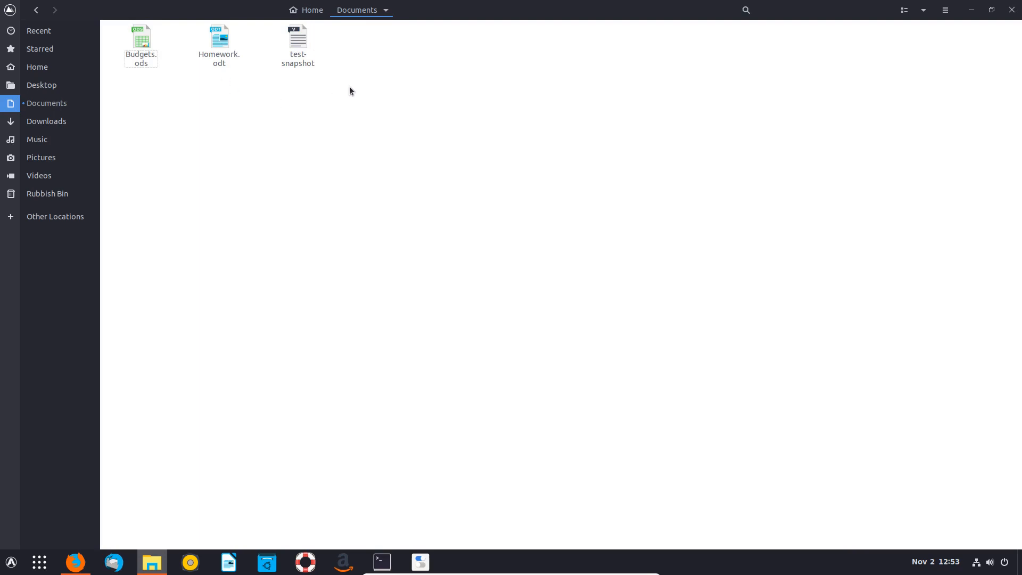
- Move Budgets.ods, Homework.odt and test-snapshot to the Rubbish Bin, then view the bin
left_click_drag(349, 90, 135, 40)
right_click(134, 40)
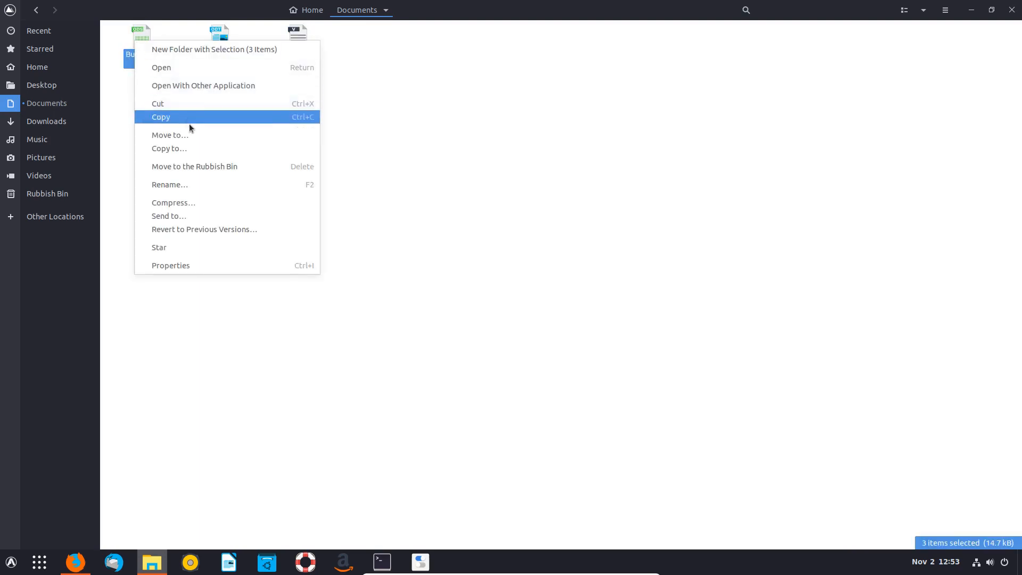
left_click(183, 165)
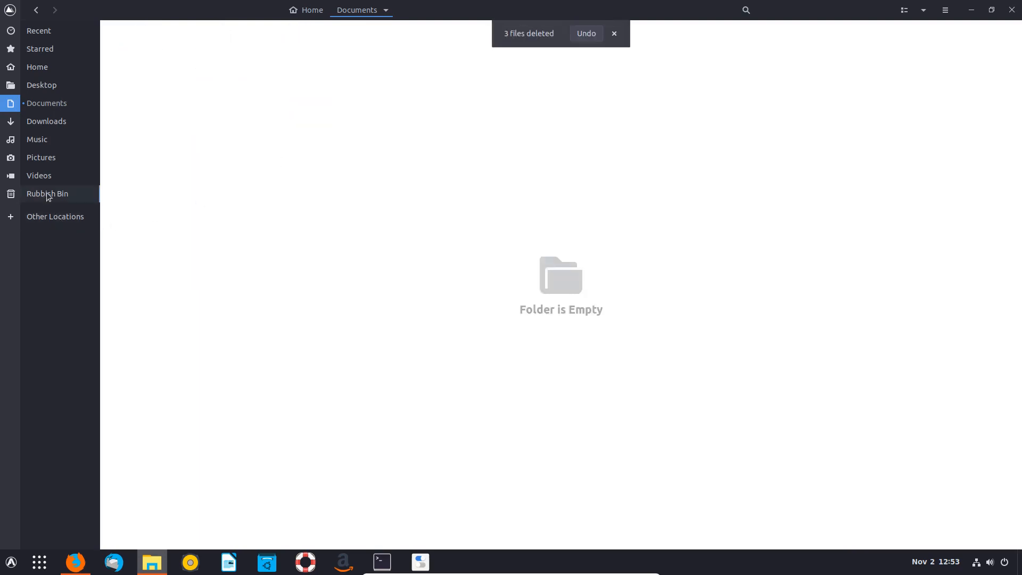
left_click(48, 194)
left_click(592, 34)
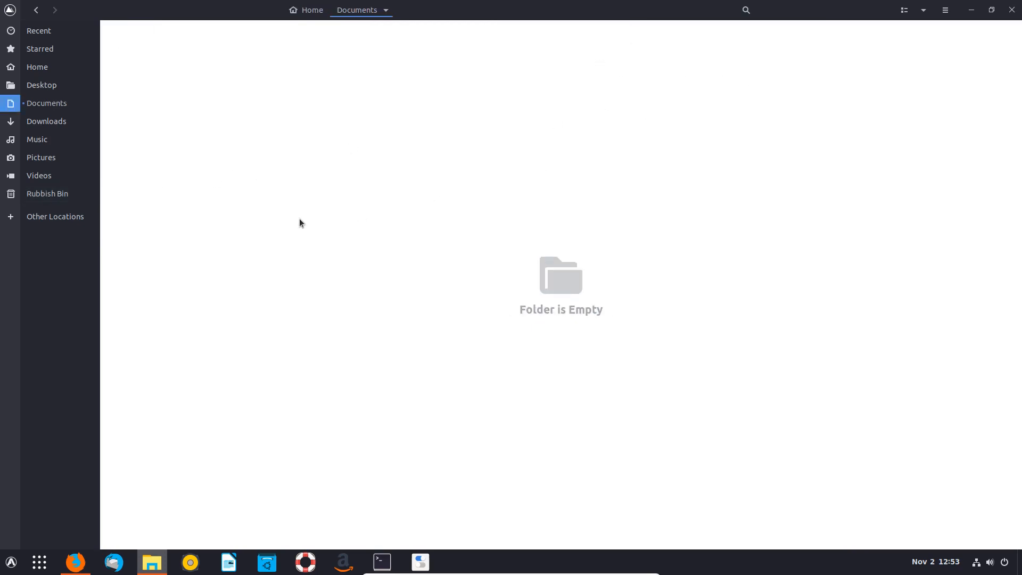
left_click(60, 194)
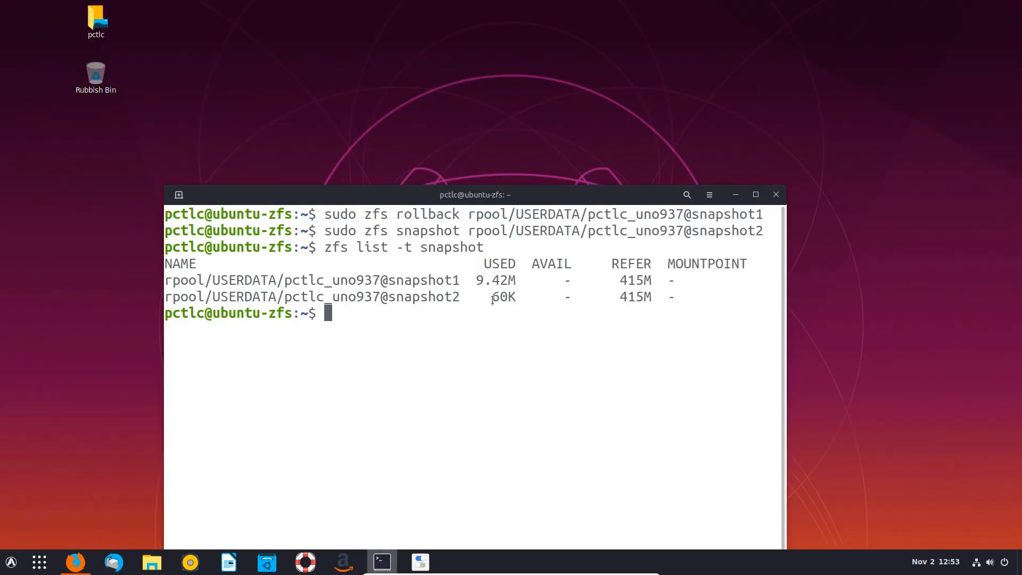
- Clear the screen and run sudo zfs rollback to snapshot2 of the home dataset
type("cle")
type("ar")
key("Return")
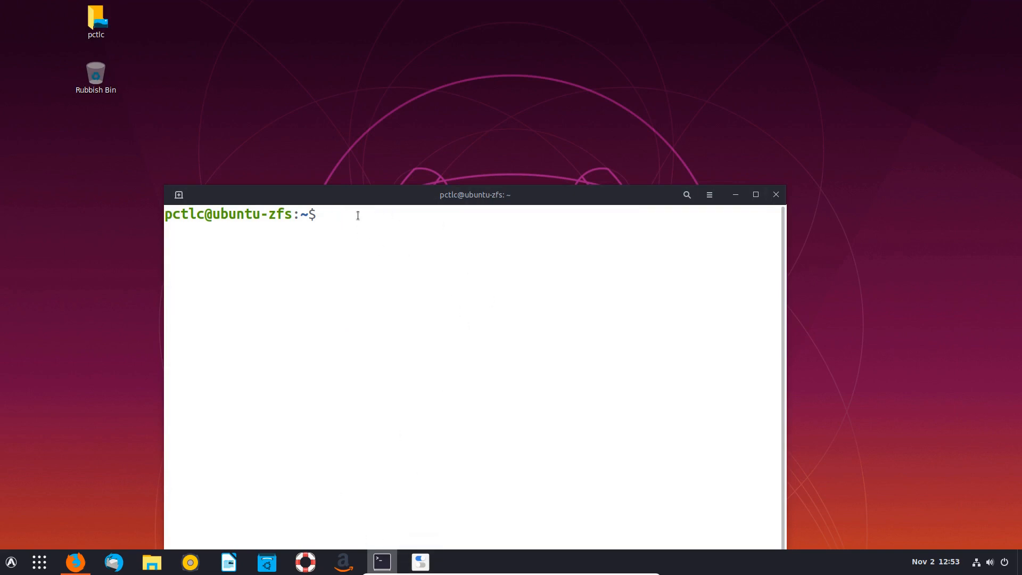
key("Up")
key("Up")
key("Up")
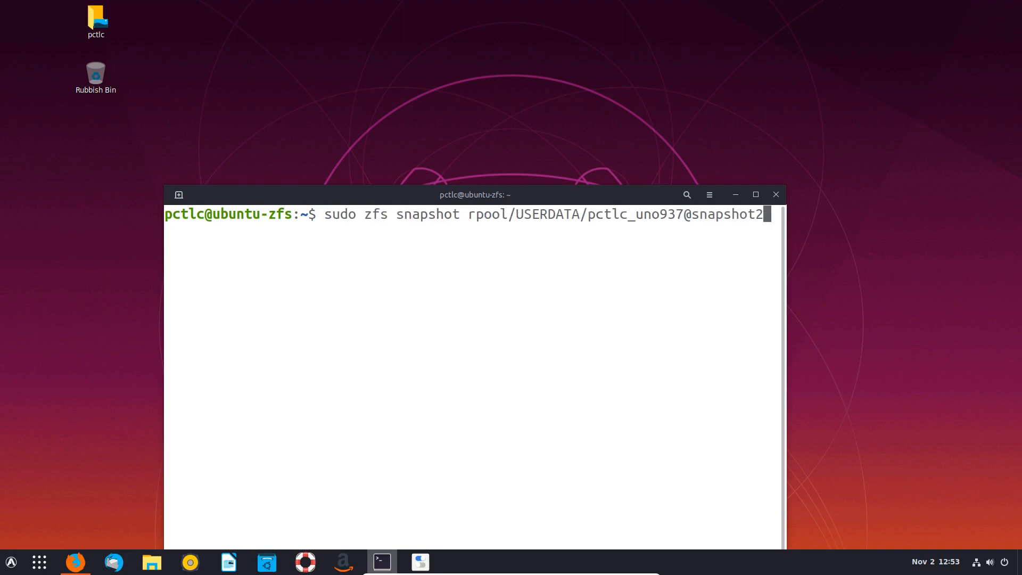
key("Up")
key("BackSpace")
type("2")
key("Return")
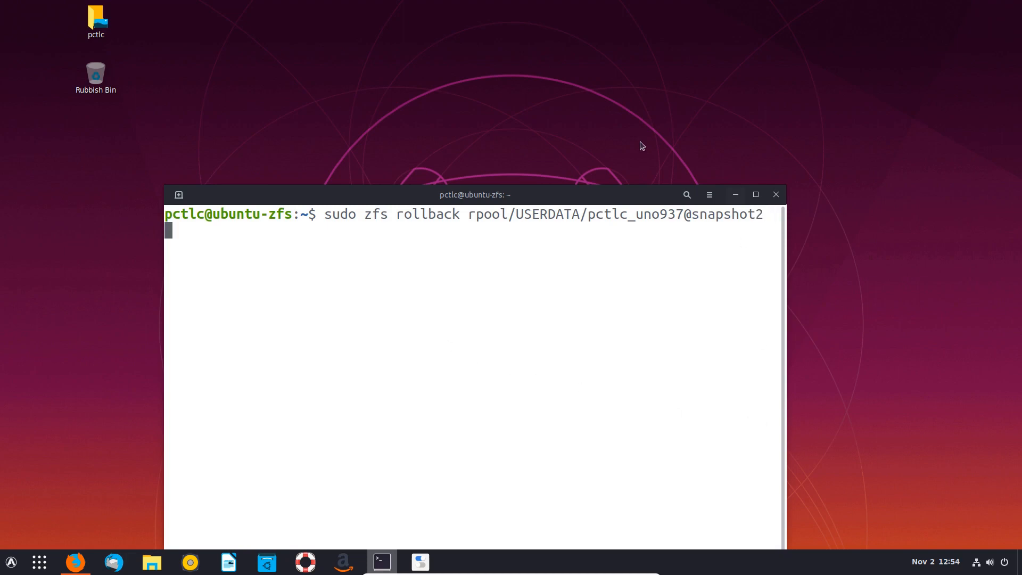
- Move the terminal window aside, then close it and confirm
left_click_drag(532, 192, 492, 36)
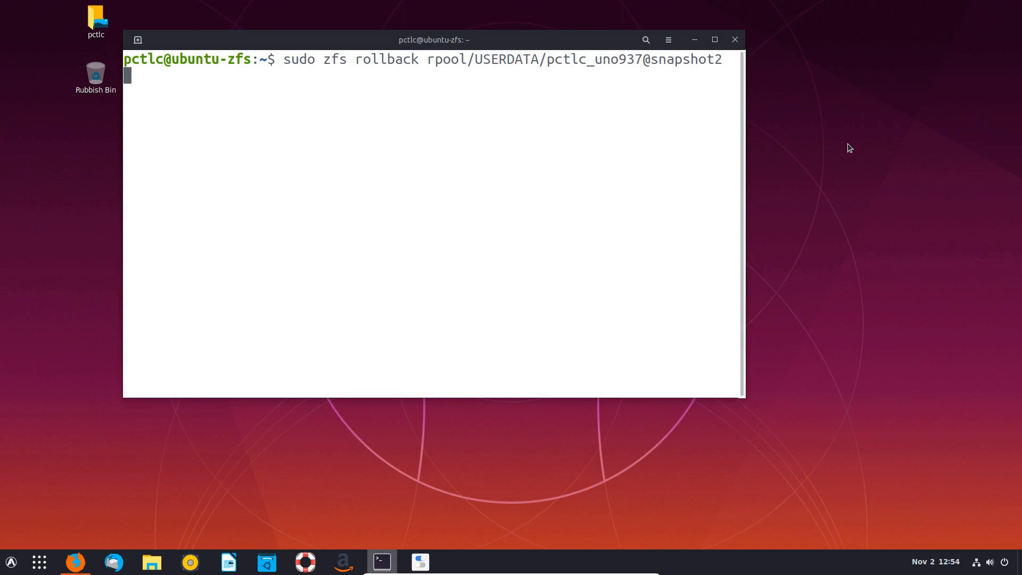
left_click(736, 39)
left_click(508, 245)
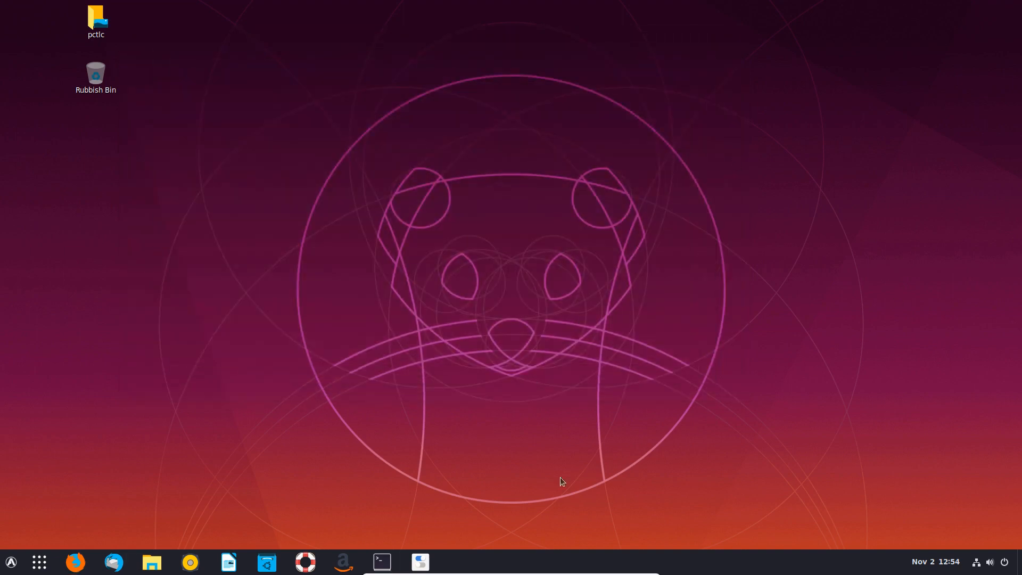
- Restart the Ubuntu VM from the system menu, then open a new terminal
left_click(379, 567)
left_click(992, 567)
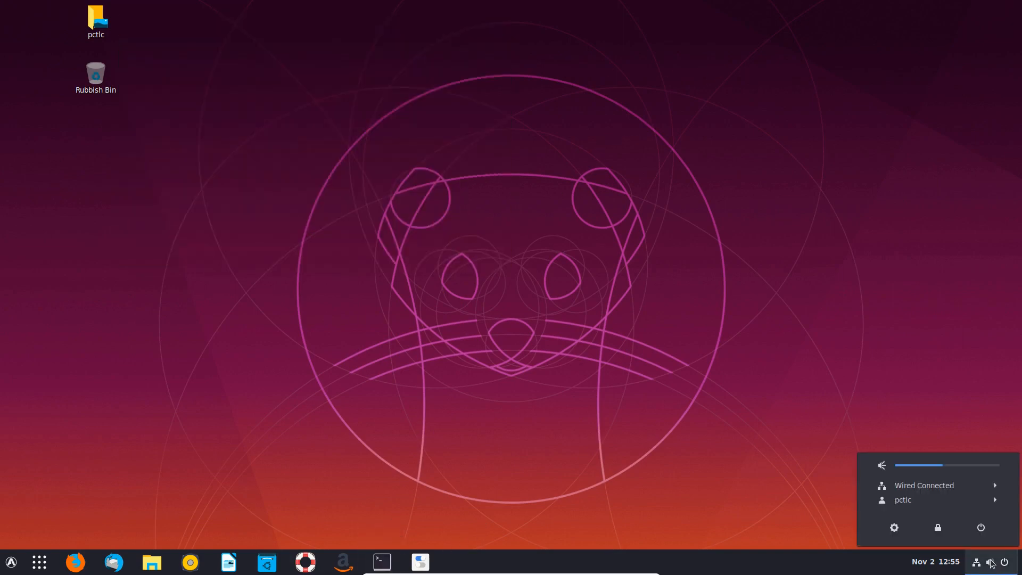
left_click(945, 560)
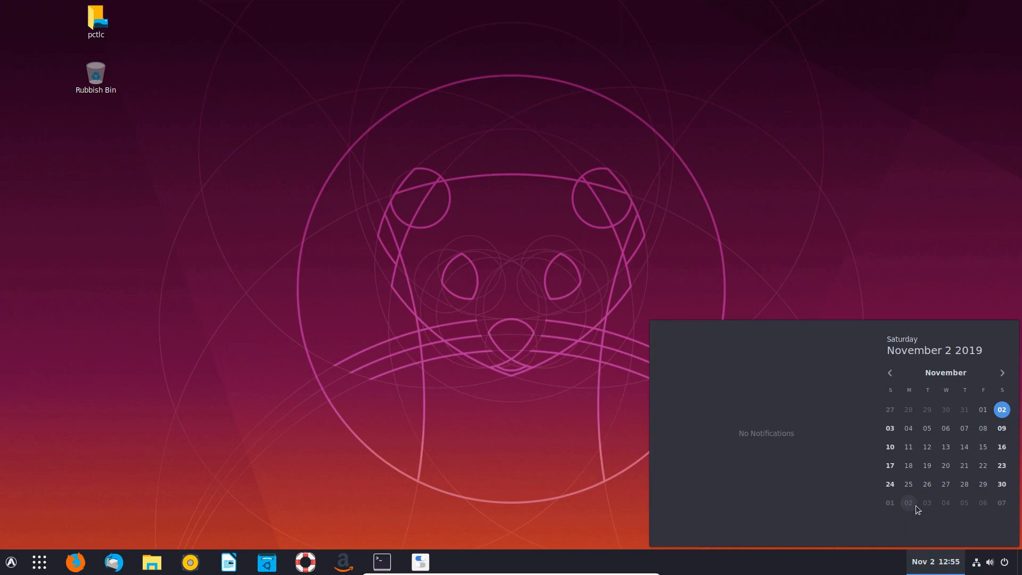
left_click(981, 558)
left_click(979, 529)
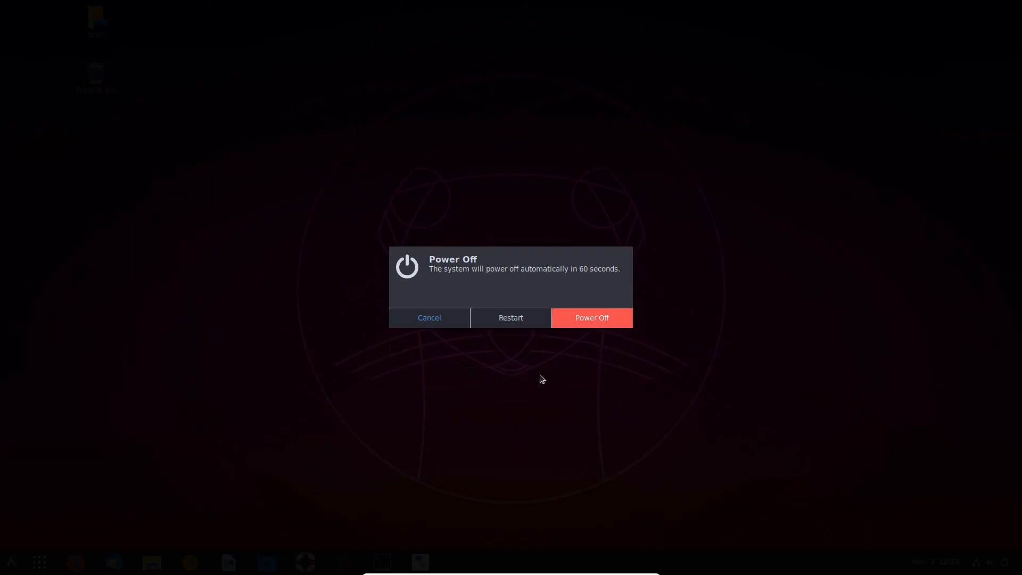
left_click(520, 323)
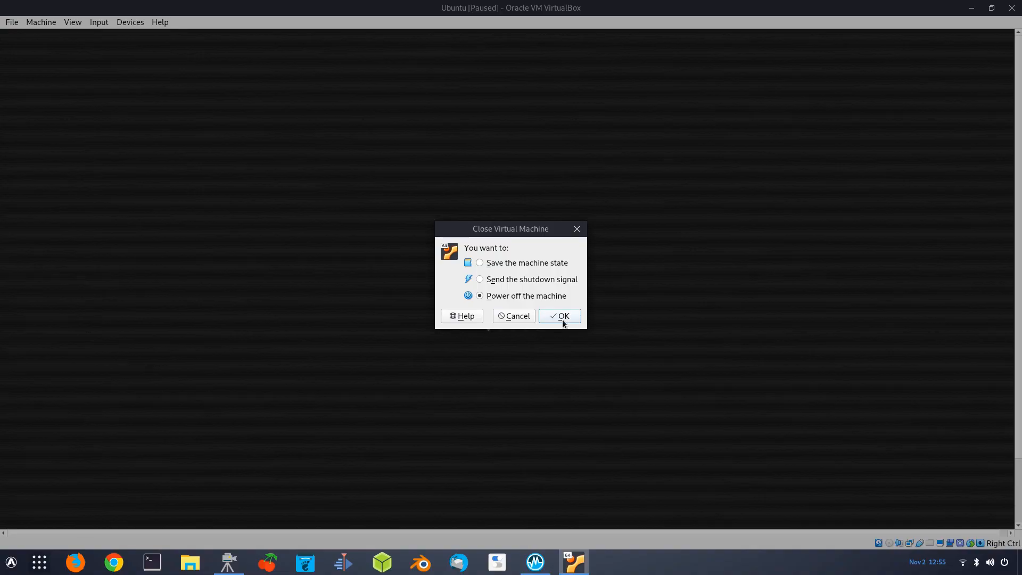
left_click(562, 318)
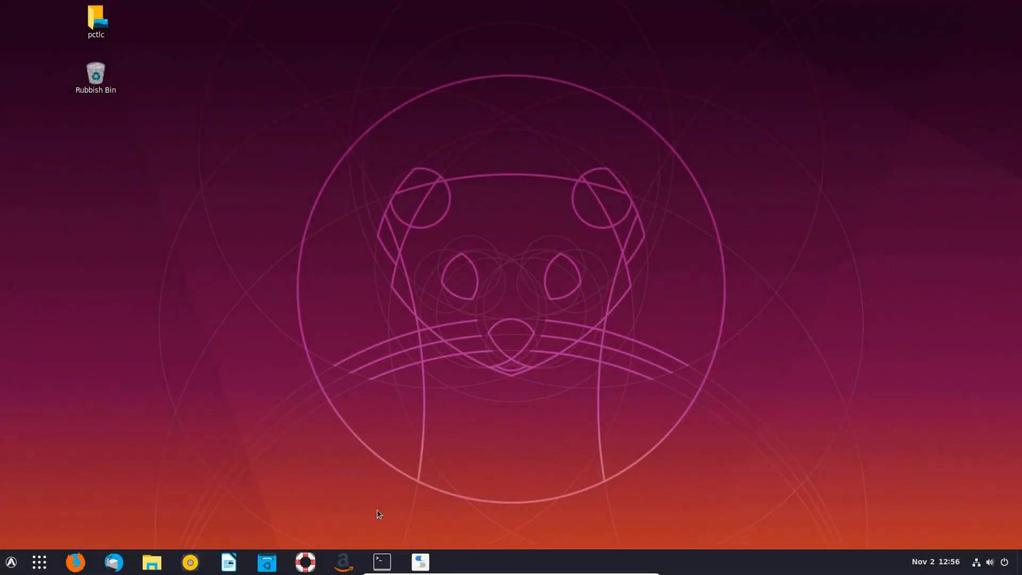
left_click(382, 562)
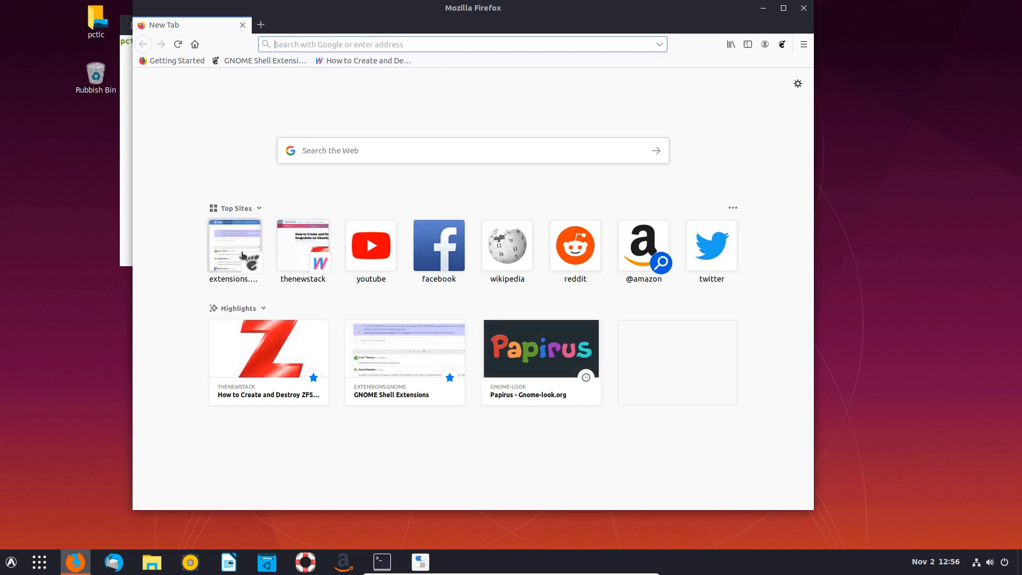
- Reopen the 'How to Create and Destroy ZFS Snapshots' article and enlarge the terminal text
left_click(260, 353)
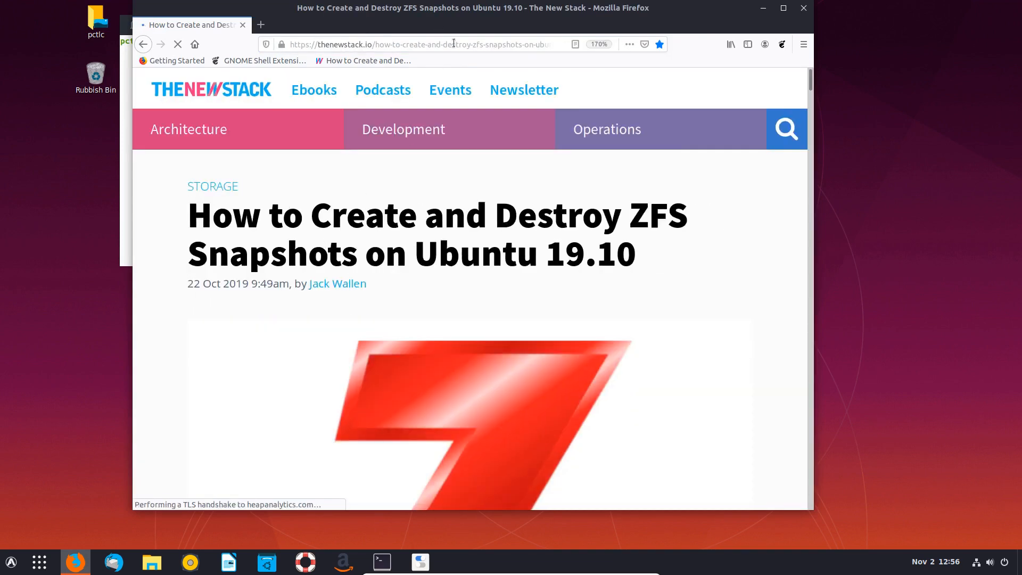
mouse_move(490, 182)
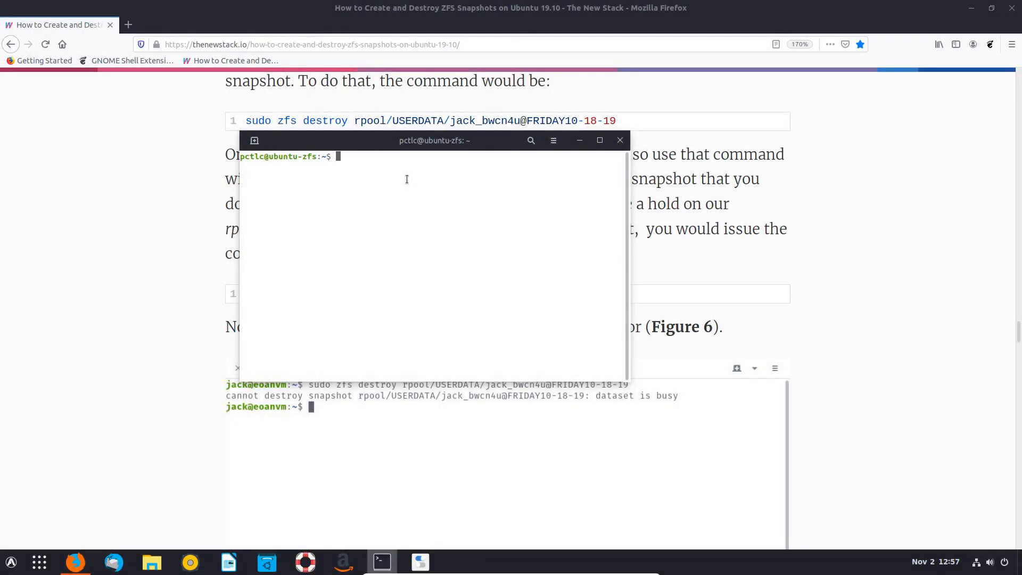
key("ctrl+plus")
key("ctrl+plus")
key("ctrl+plus")
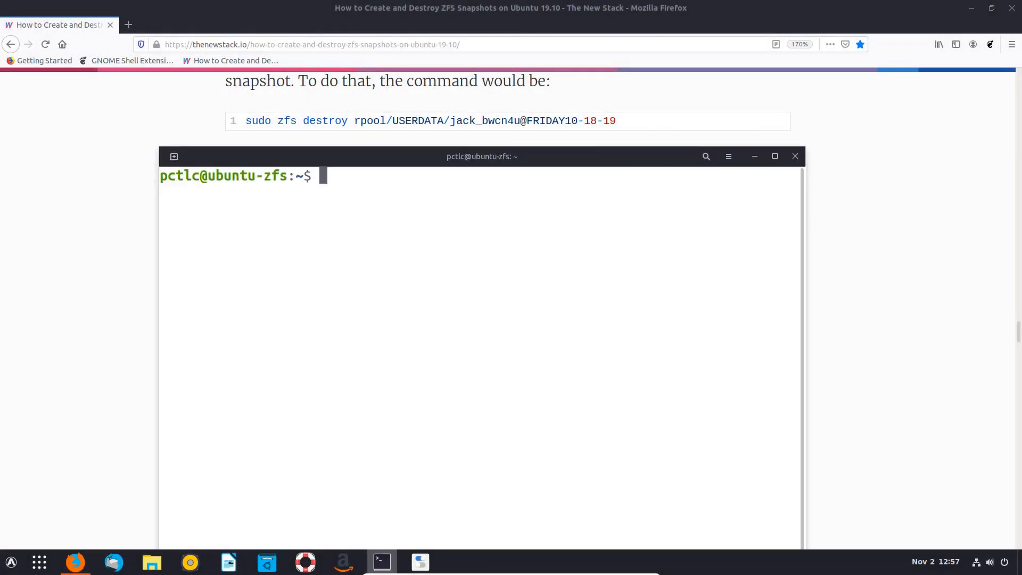
- Destroy snapshot1 of the home dataset with sudo zfs destroy, then recall the snapshot2 rollback
type("sudo")
type("zfs destroy rpool/USERDATA/pctlc_uno937")
type("@")
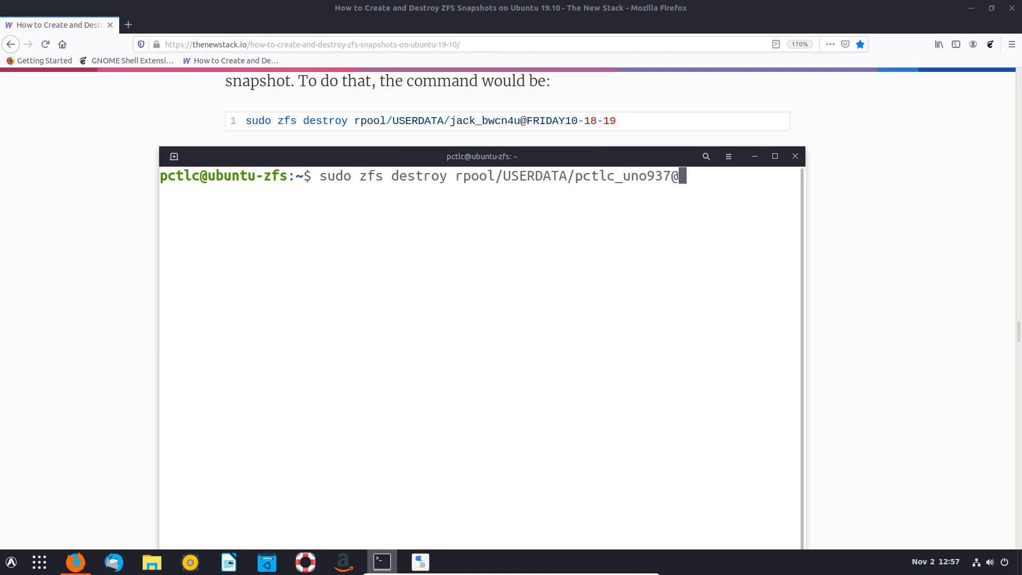
type("snapshot1")
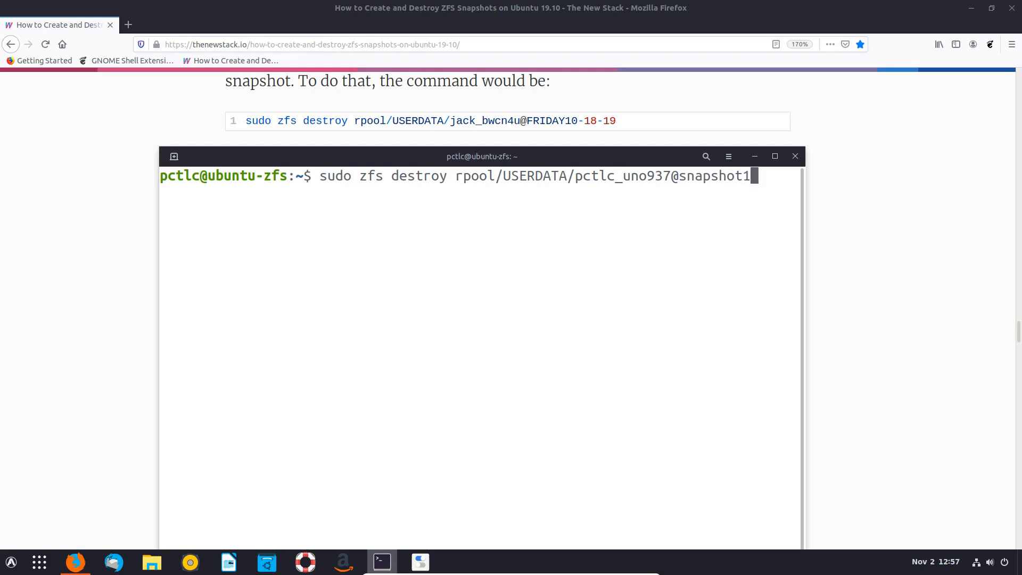
key("Return")
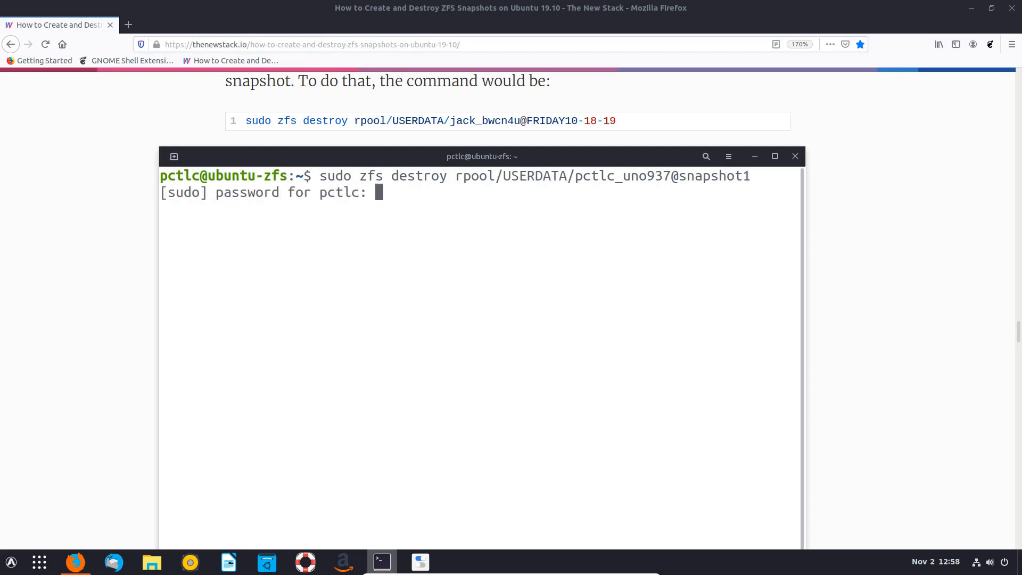
key("Return")
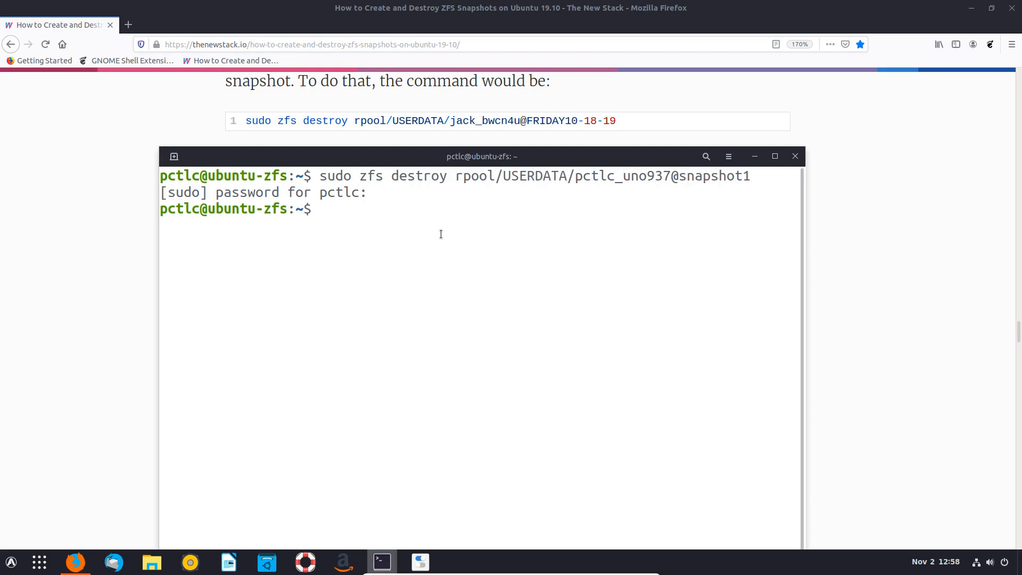
key("Up")
key("Up")
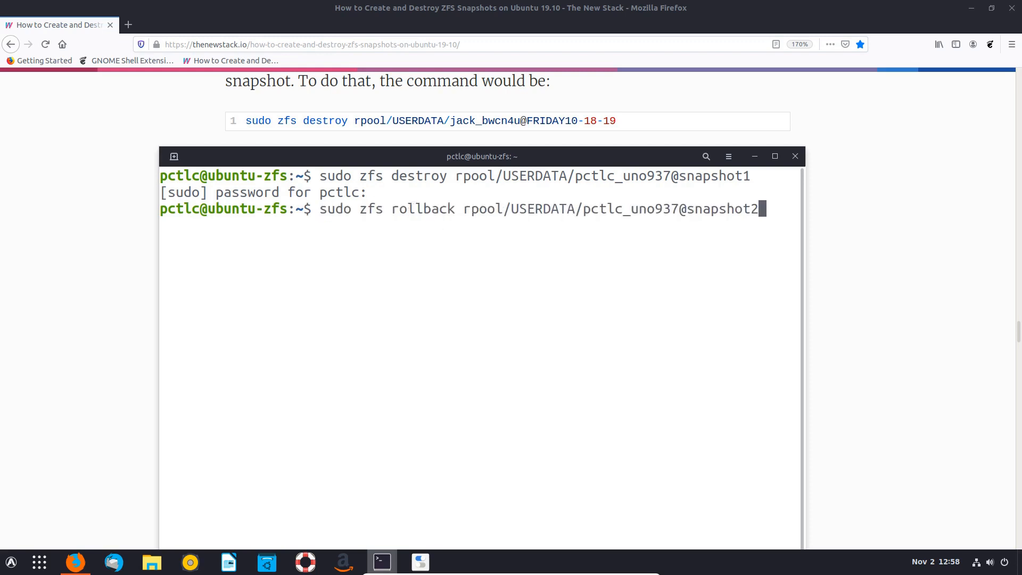
- Run the rollback to snapshot2, check the empty Downloads folder, and raise the terminal over the article
key("Return")
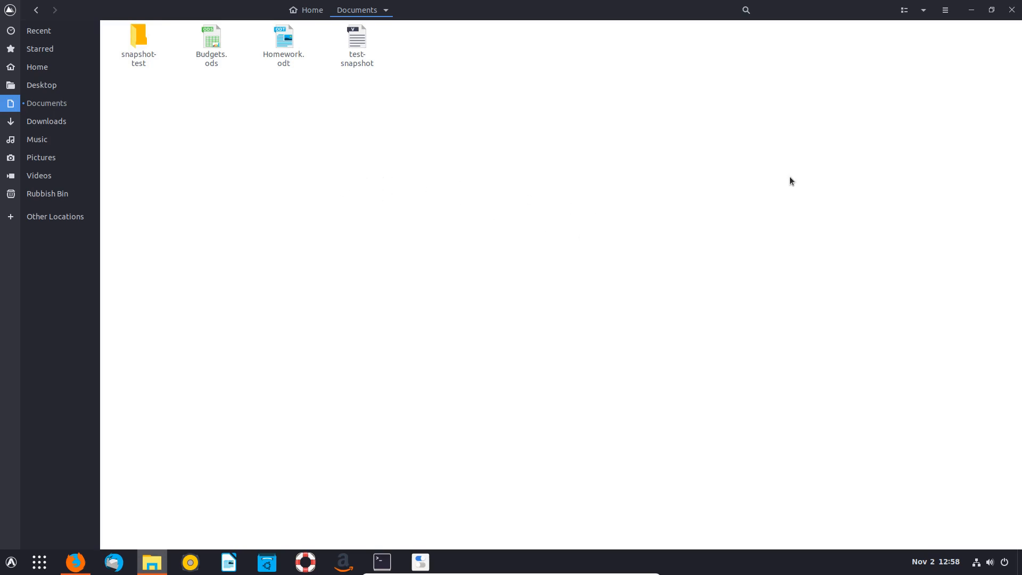
left_click(47, 121)
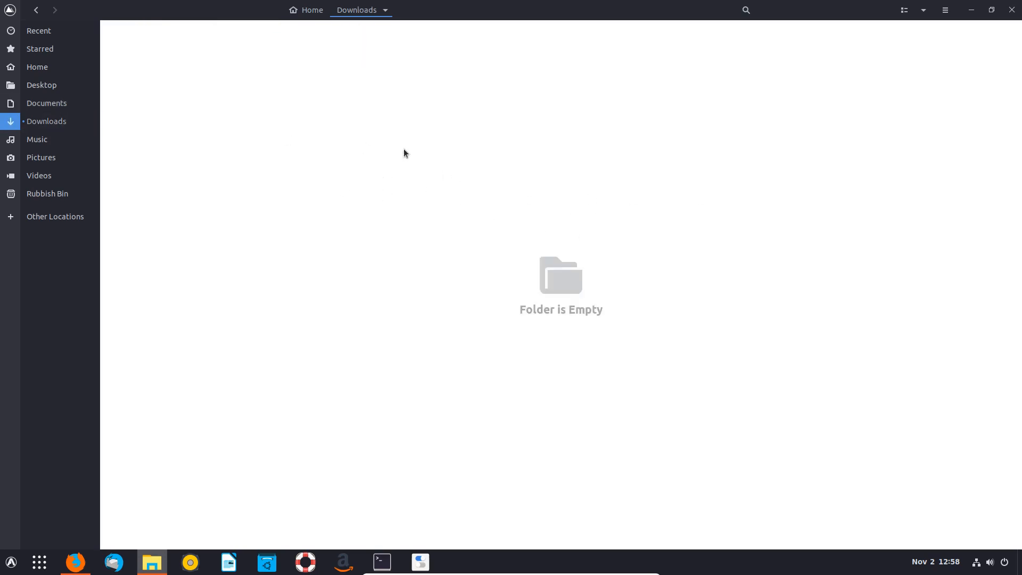
left_click(43, 105)
key("alt+Tab")
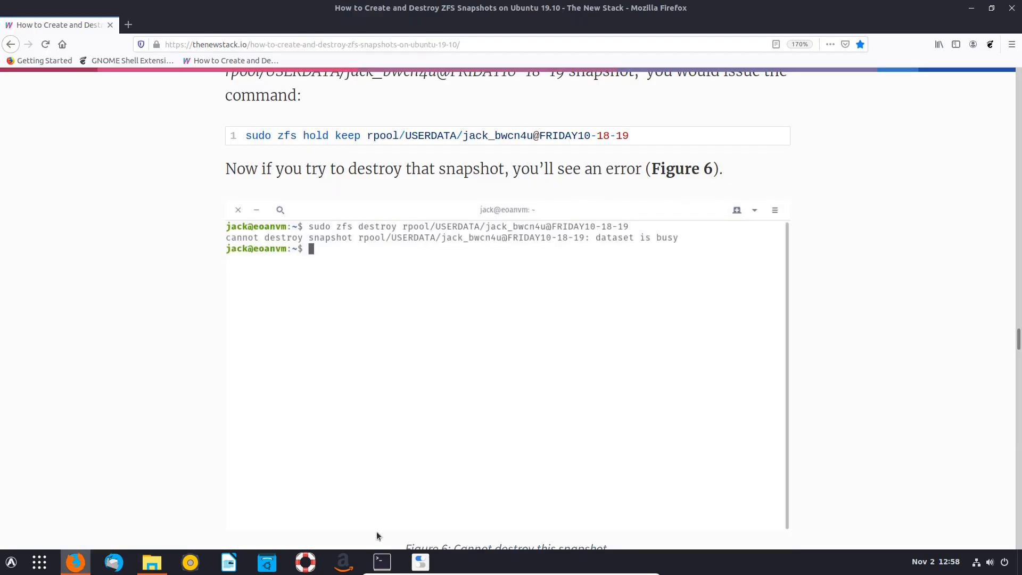
mouse_move(382, 562)
left_click(403, 502)
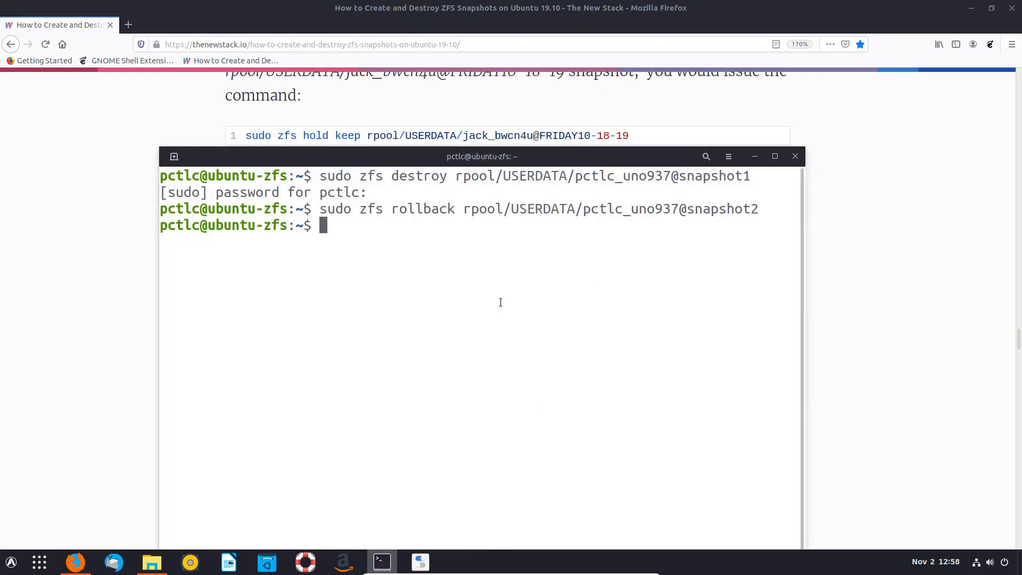
- Run zfs list -t snapshot, showing only snapshot2 (516K used, 415M referenced), and reposition the terminal
key("Up")
key("Up")
key("Up")
key("Up")
key("Up")
key("Return")
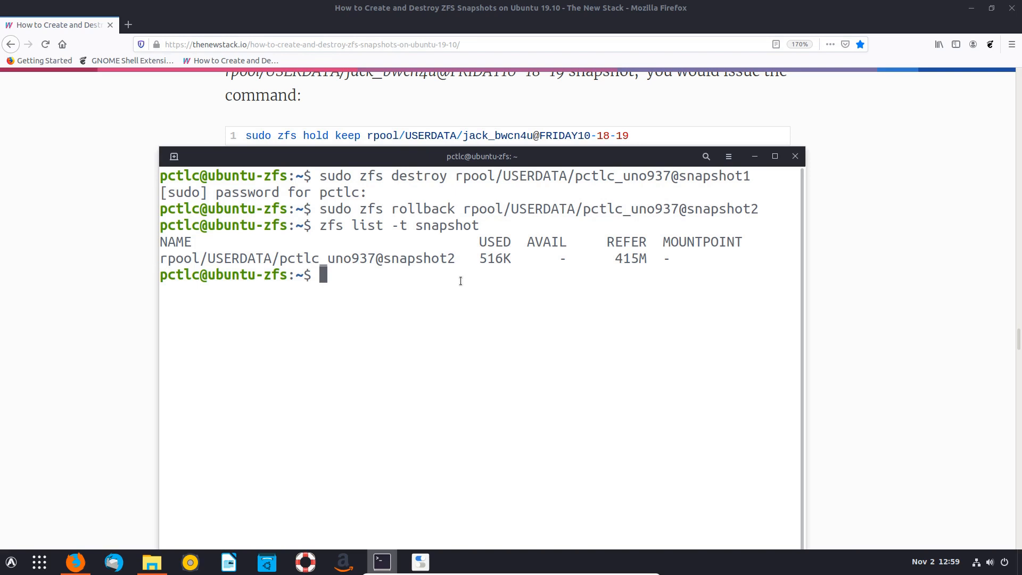
left_click(753, 158)
left_click(376, 571)
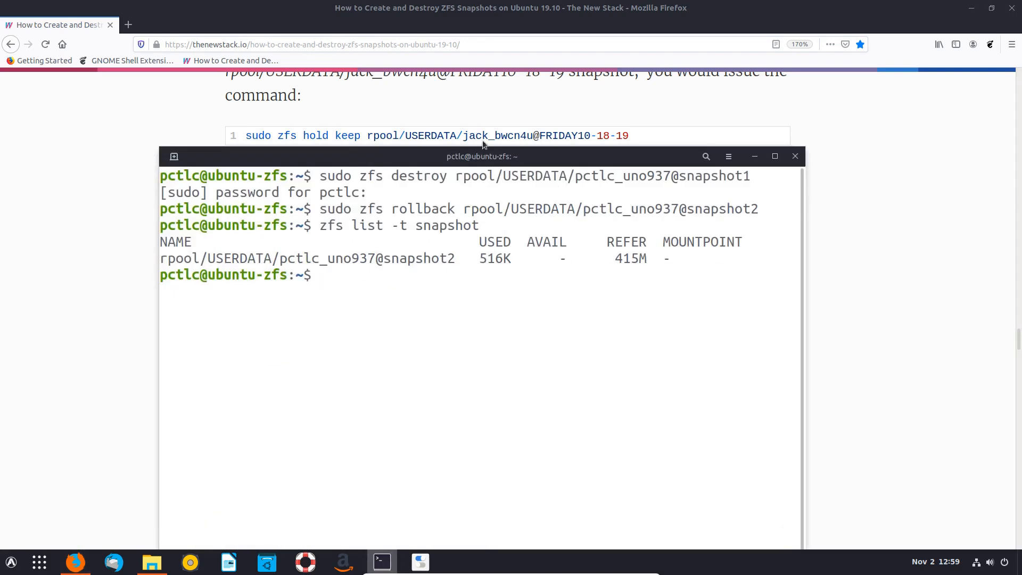
mouse_move(404, 155)
left_mouse_down()
mouse_move(394, 193)
mouse_move(402, 163)
left_mouse_up()
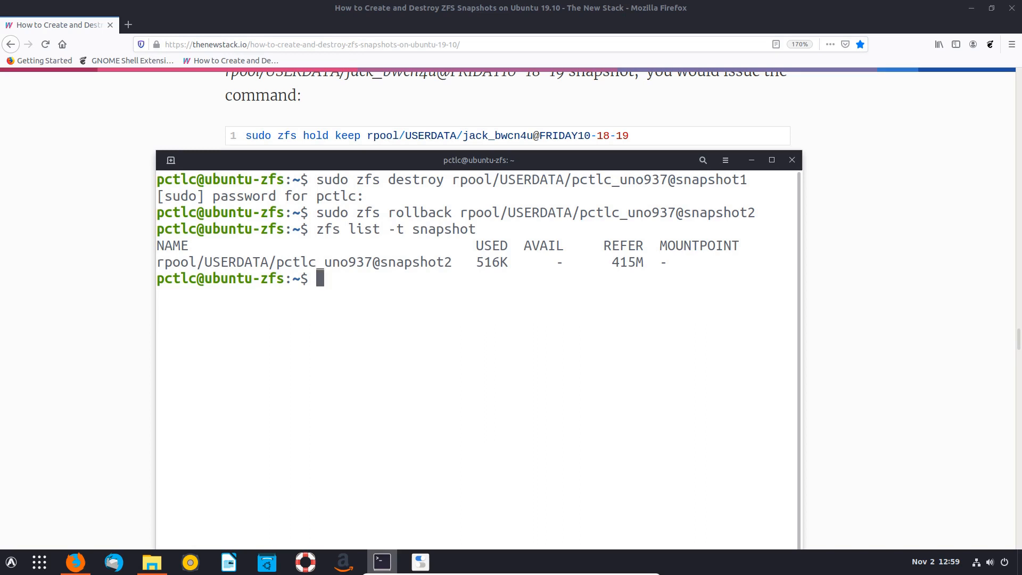
- Hold snapshot2 with tag 'keep', see its destroy fail as busy, then relist snapshots in a new terminal
type("sudo zfs ")
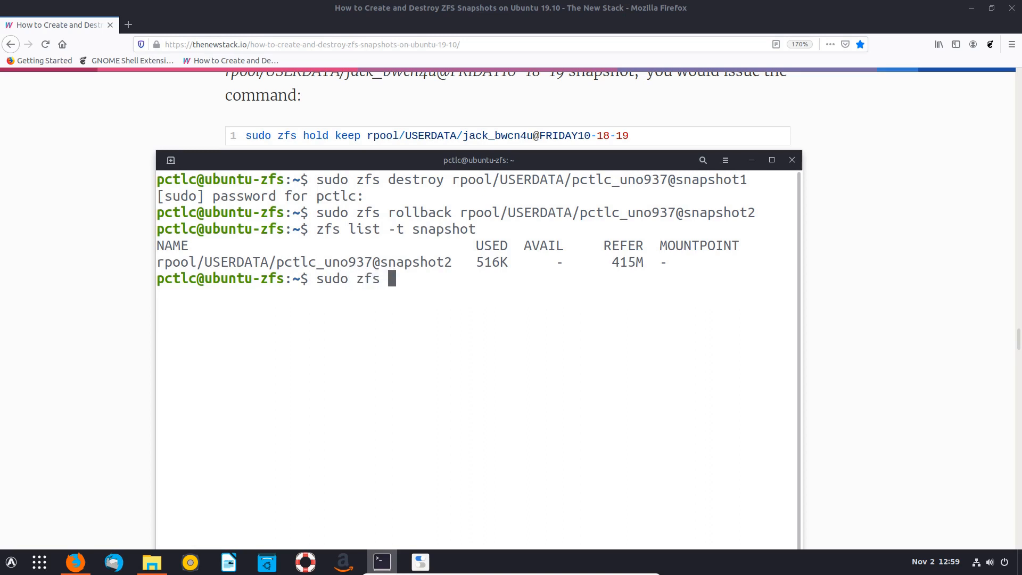
type("hold ke")
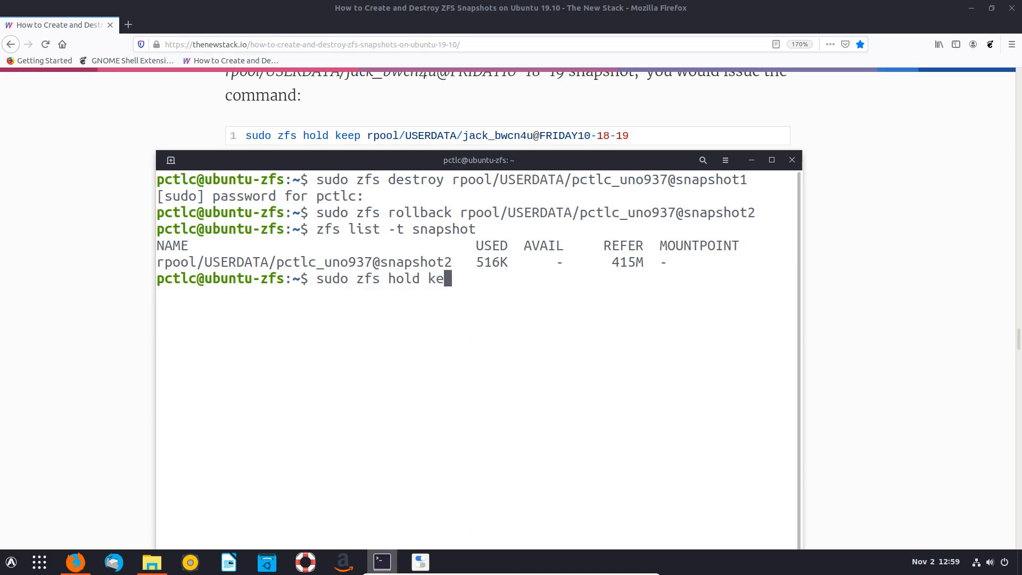
type("ep rpool/USERDATA/pctlc_uno937@s")
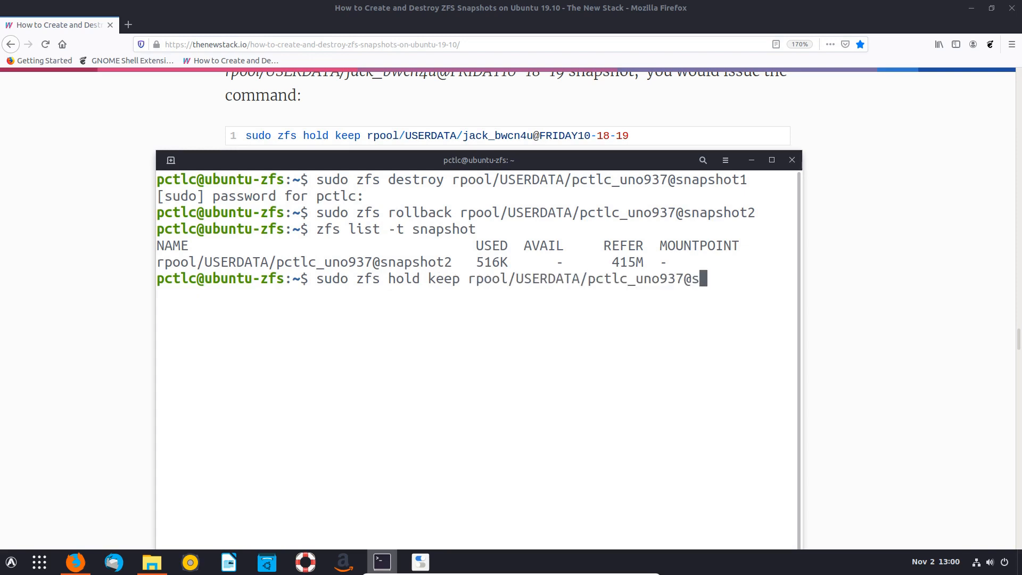
type("napsho")
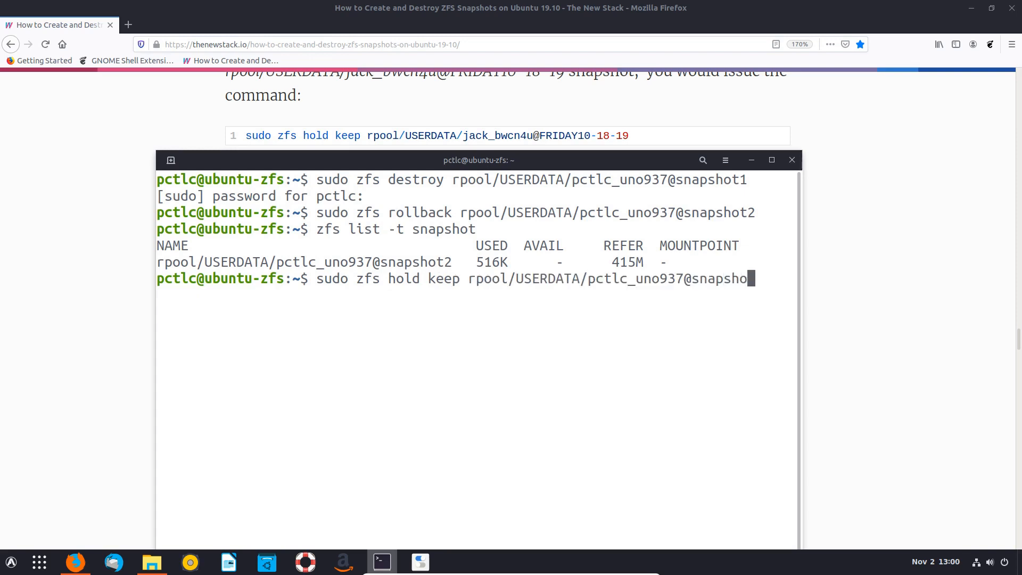
type("t2")
key("Return")
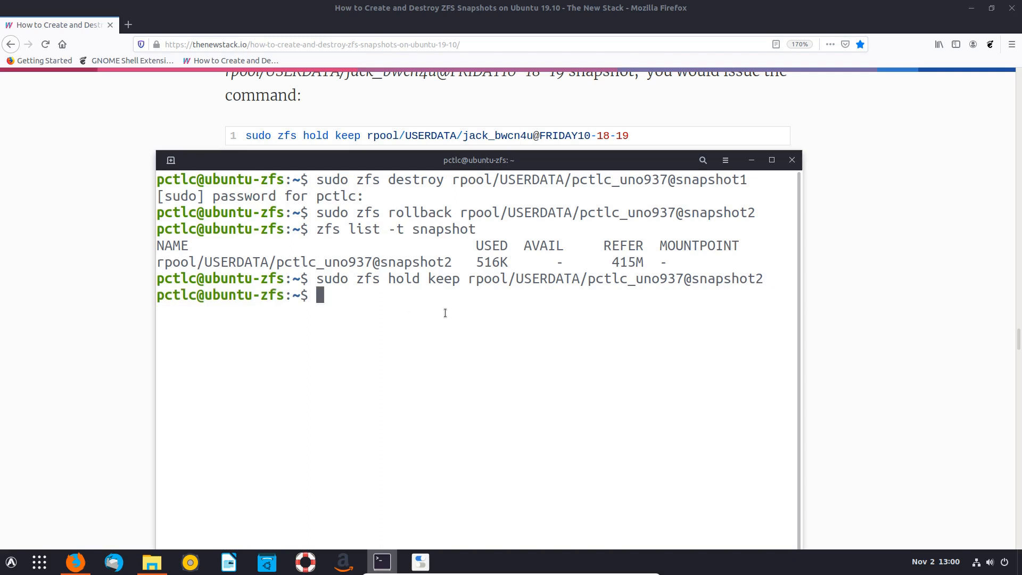
key("Up")
key("Up")
key("Up")
key("Up")
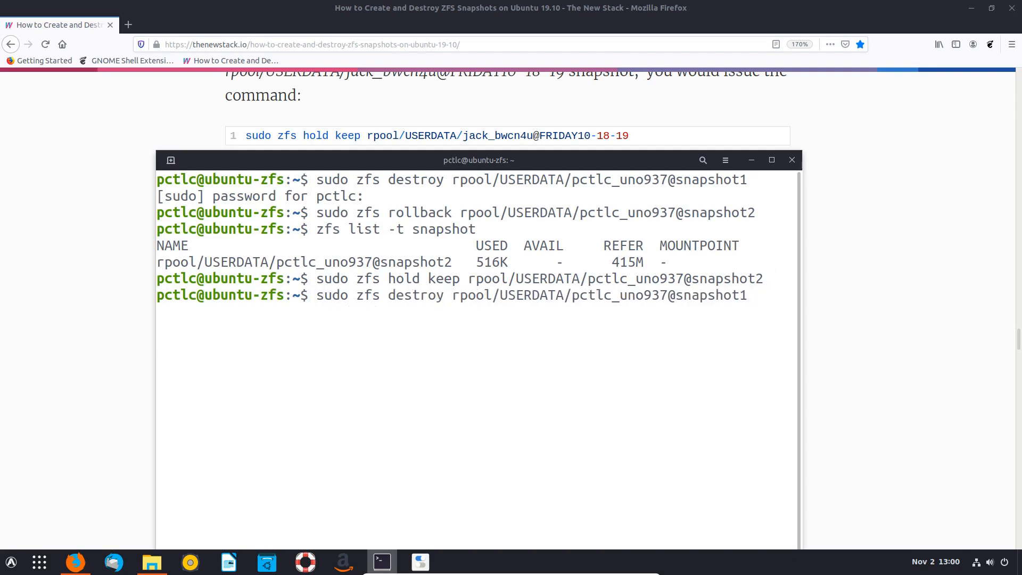
key("BackSpace")
type("2")
key("Return")
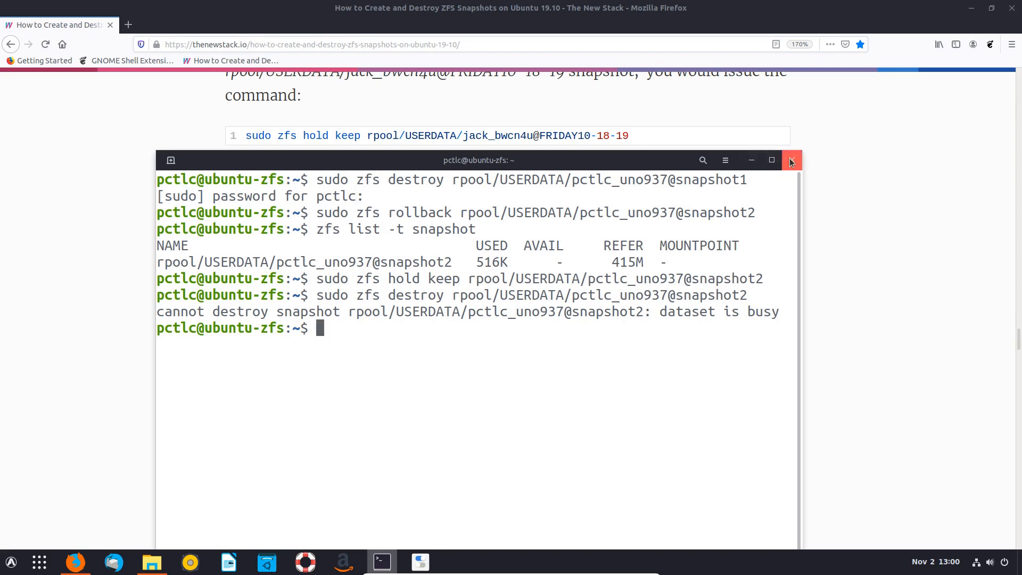
left_click(792, 163)
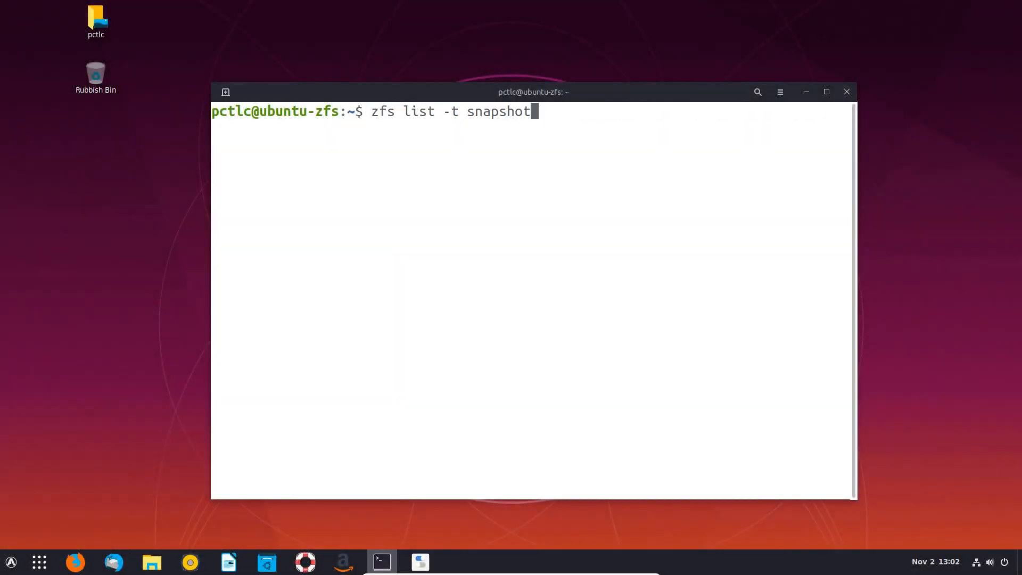
key("Return")
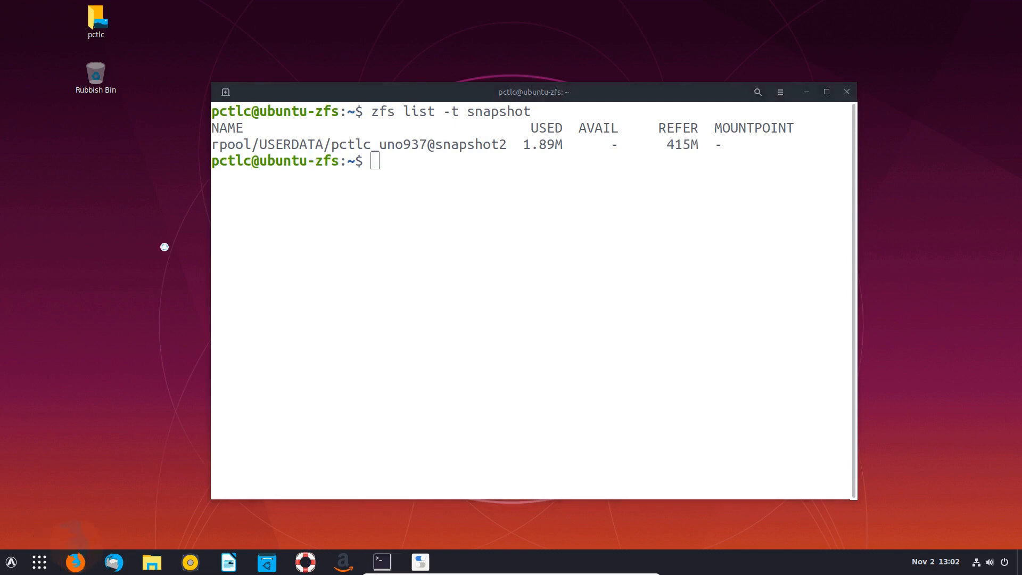
- Scroll the article and bring the terminal back, placed lower over it
scroll(489, 258, "down", 7)
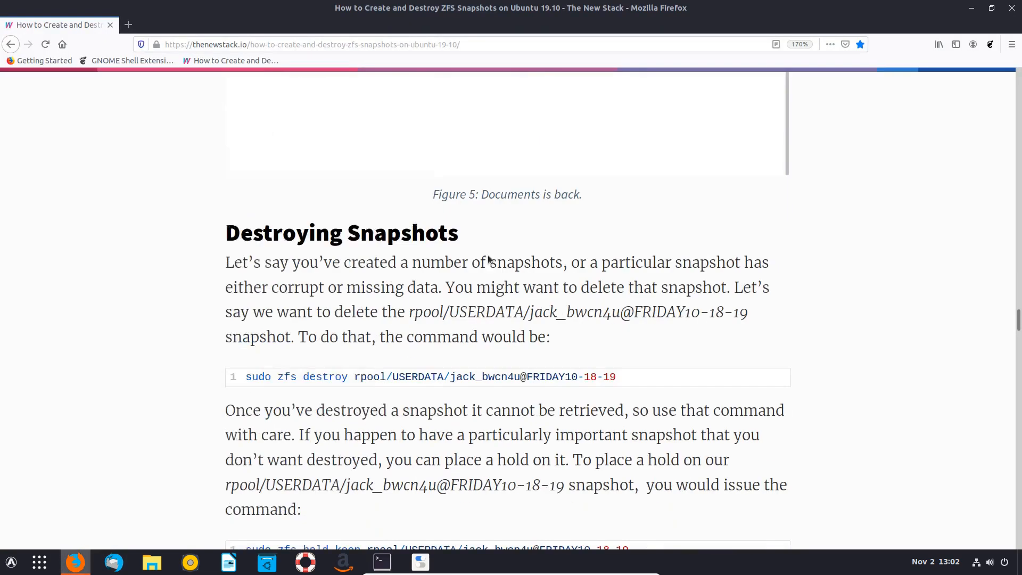
scroll(488, 258, "down", 3)
scroll(490, 259, "down", 12)
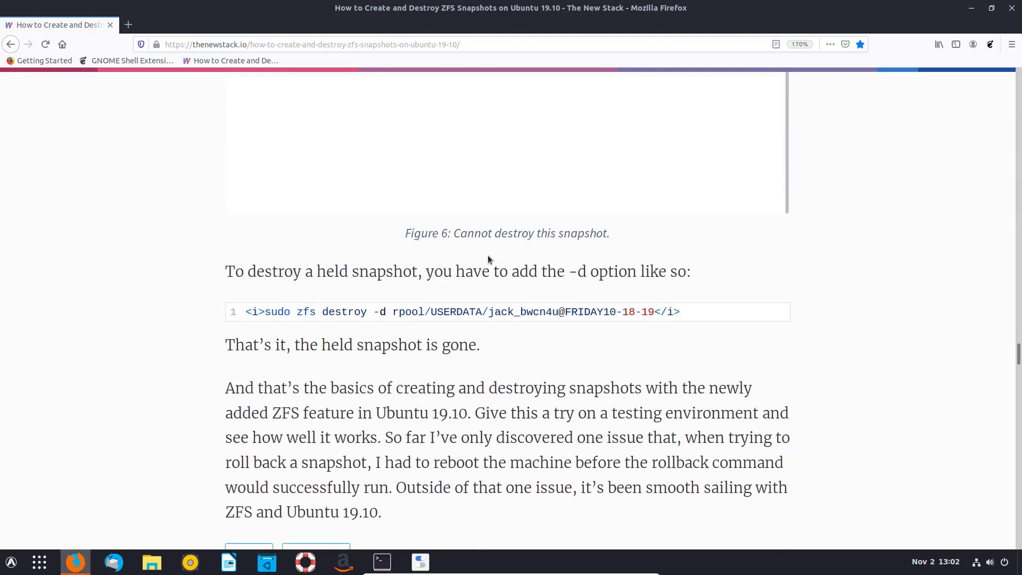
scroll(489, 259, "up", 5)
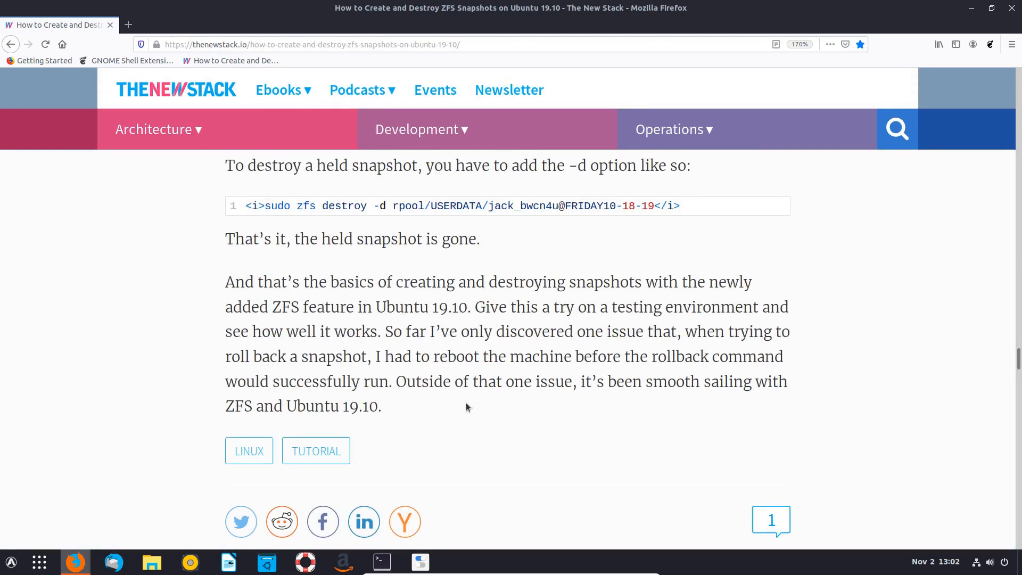
left_click(382, 561)
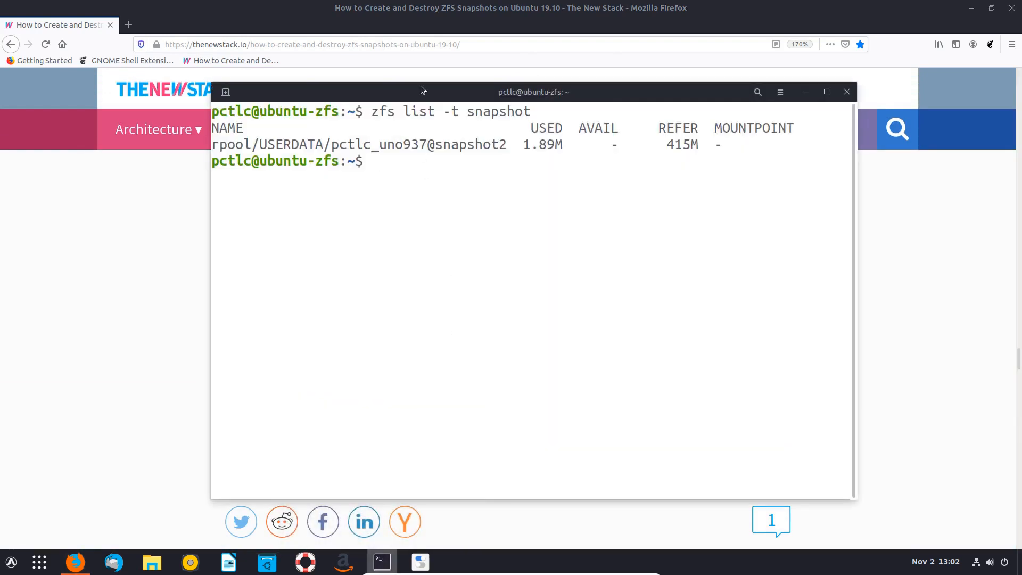
left_click_drag(420, 85, 386, 237)
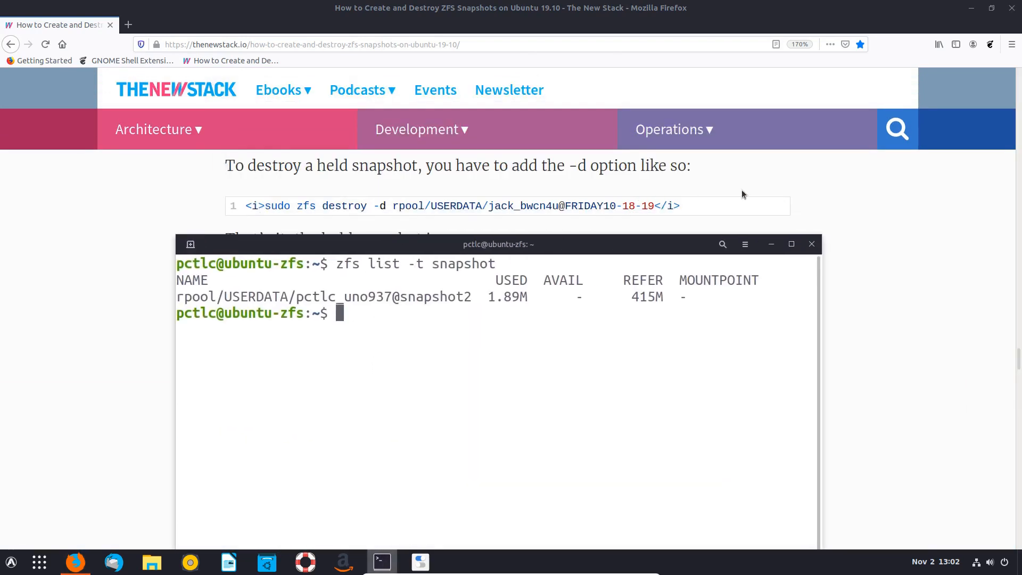
type("sudo zfs ")
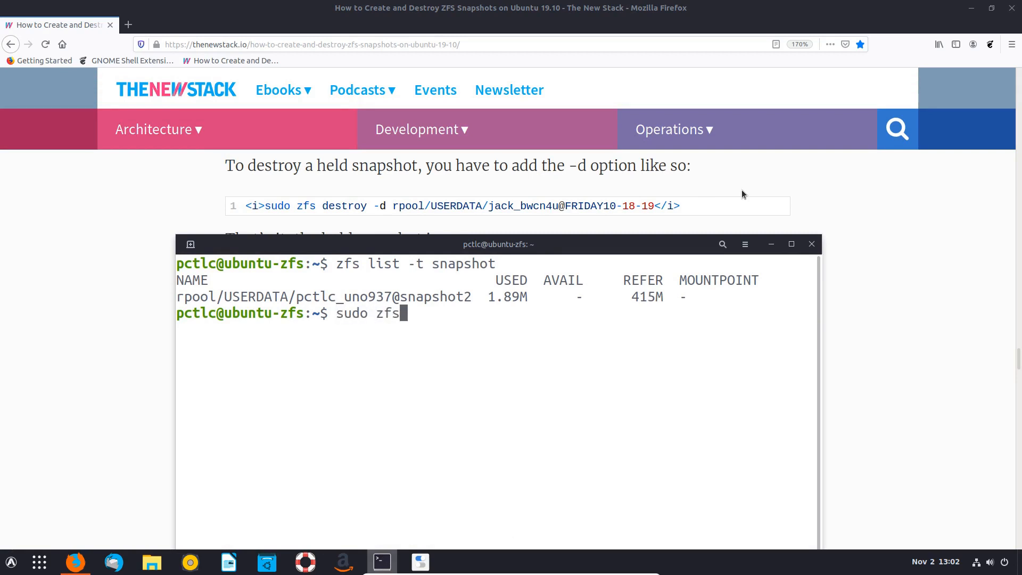
type("destroy")
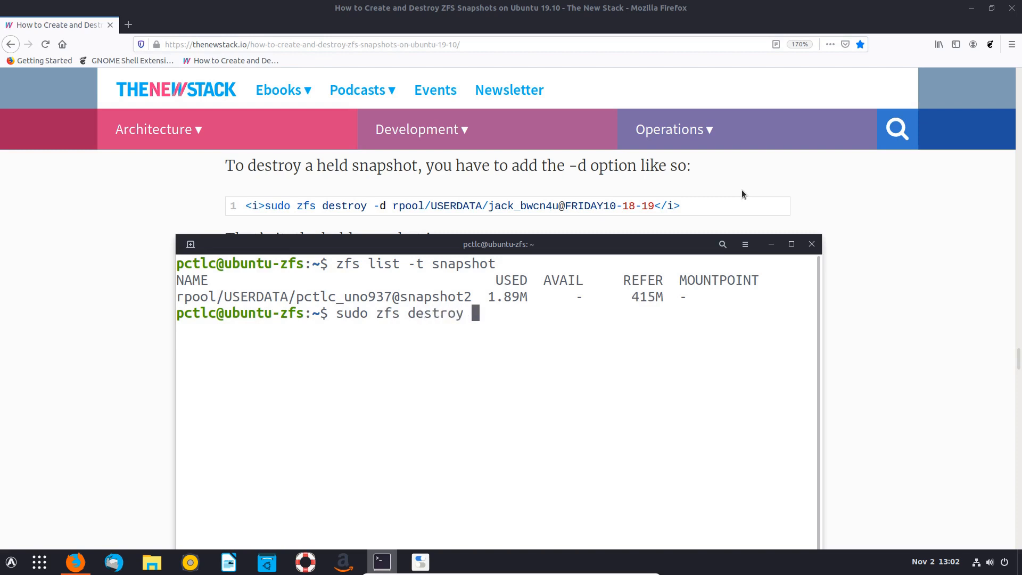
type(" -d rpool/US")
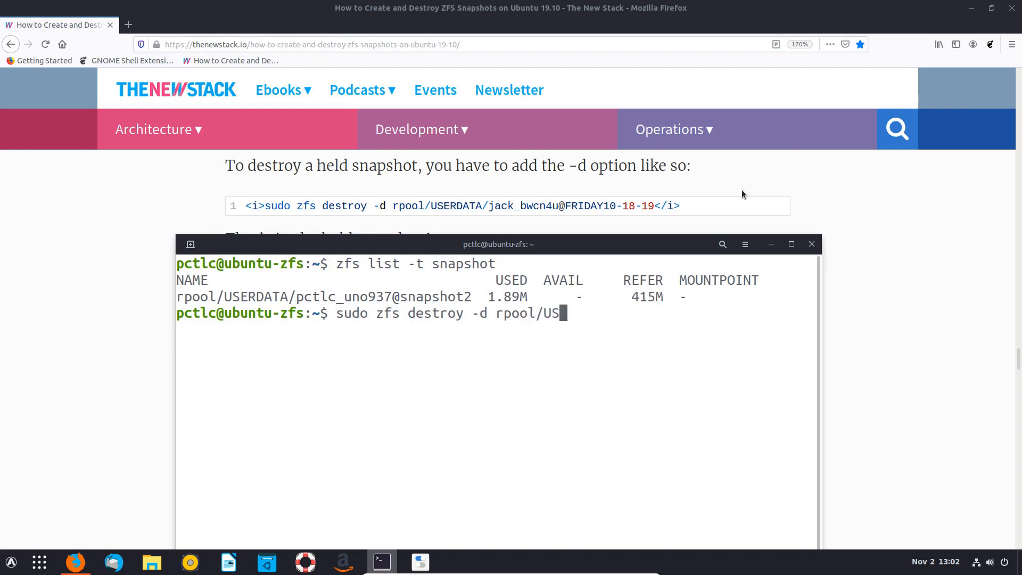
key("Tab")
type("/pc")
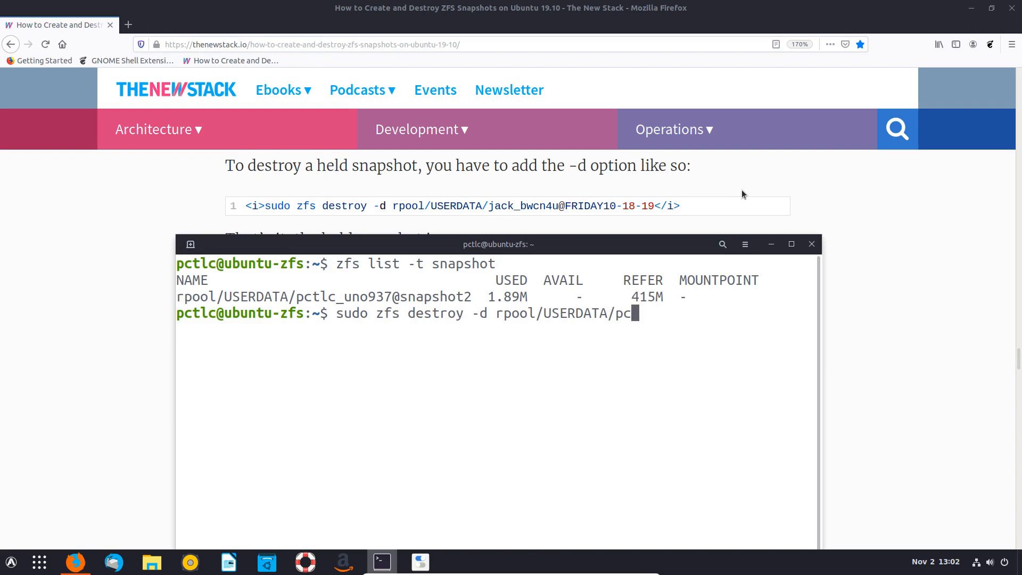
key("Tab")
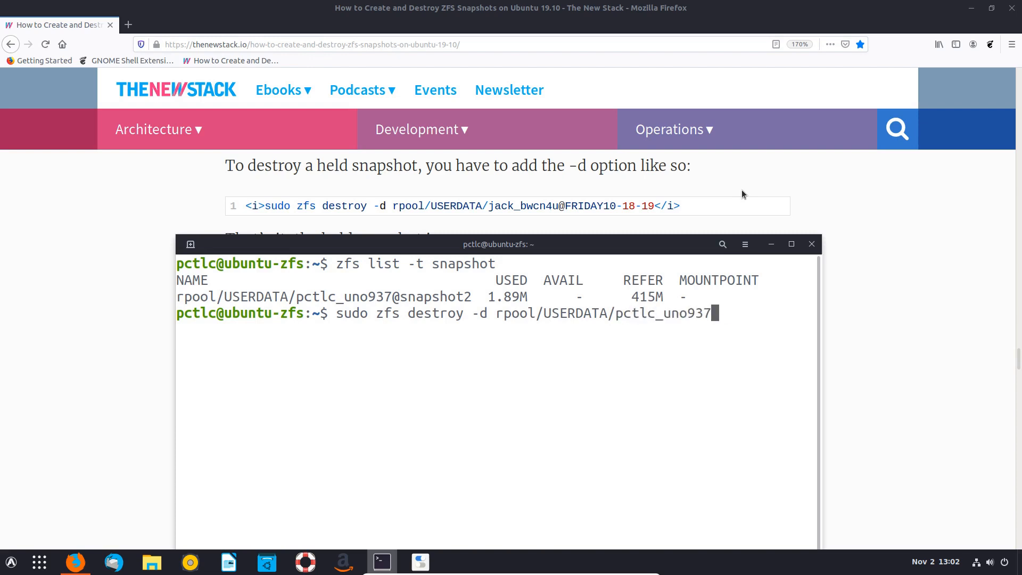
type("@snapshot2")
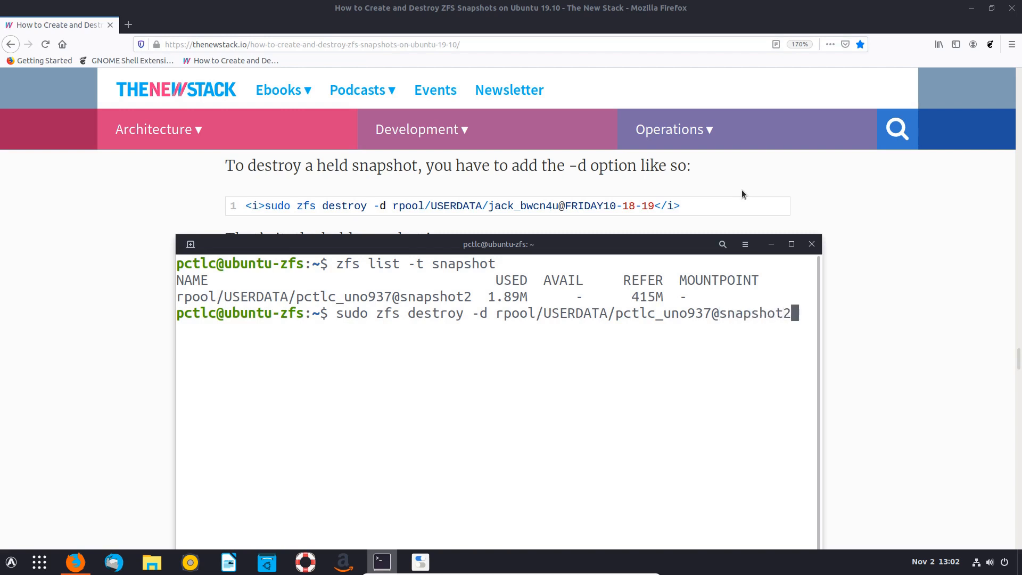
key("Return")
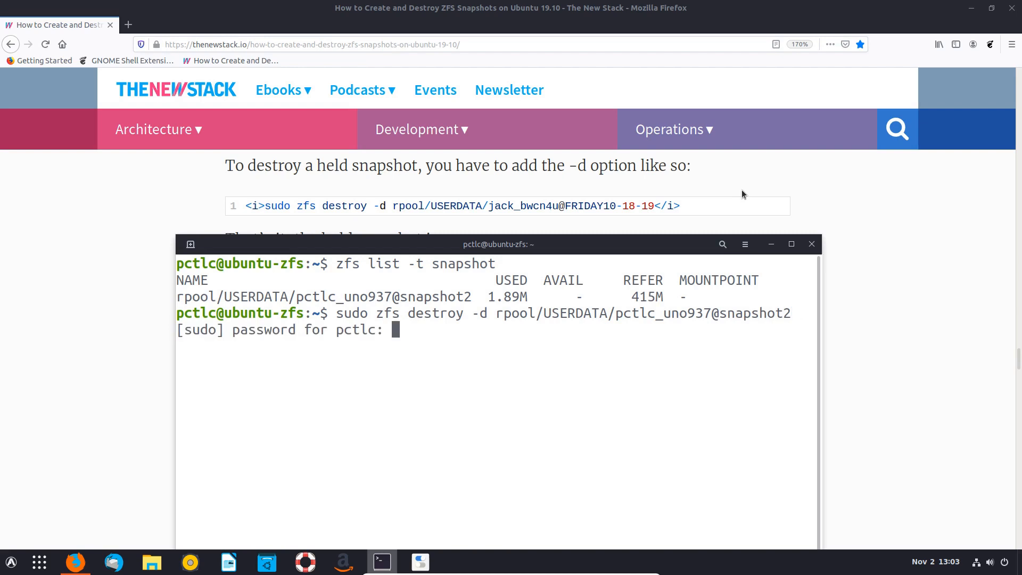
key("Return")
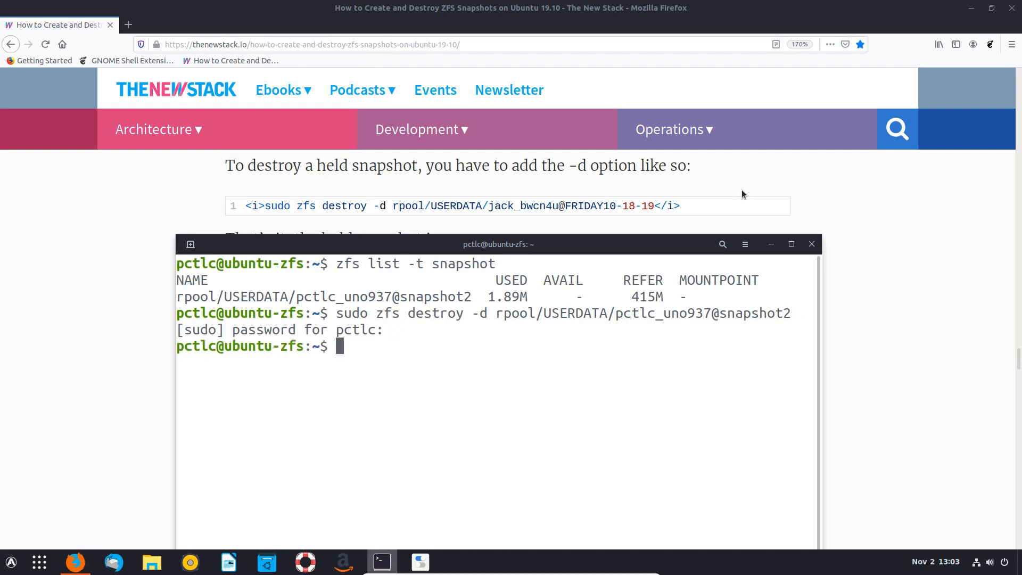
- List snapshots again, confirming snapshot2 remains at 5.91M used, and highlight the -d option
key("Up")
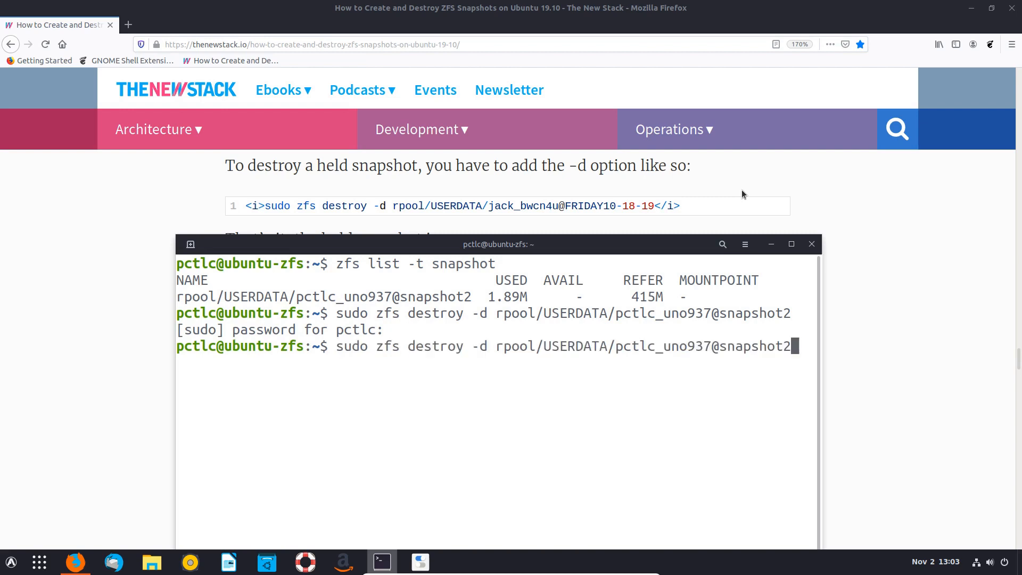
key("Up")
key("Return")
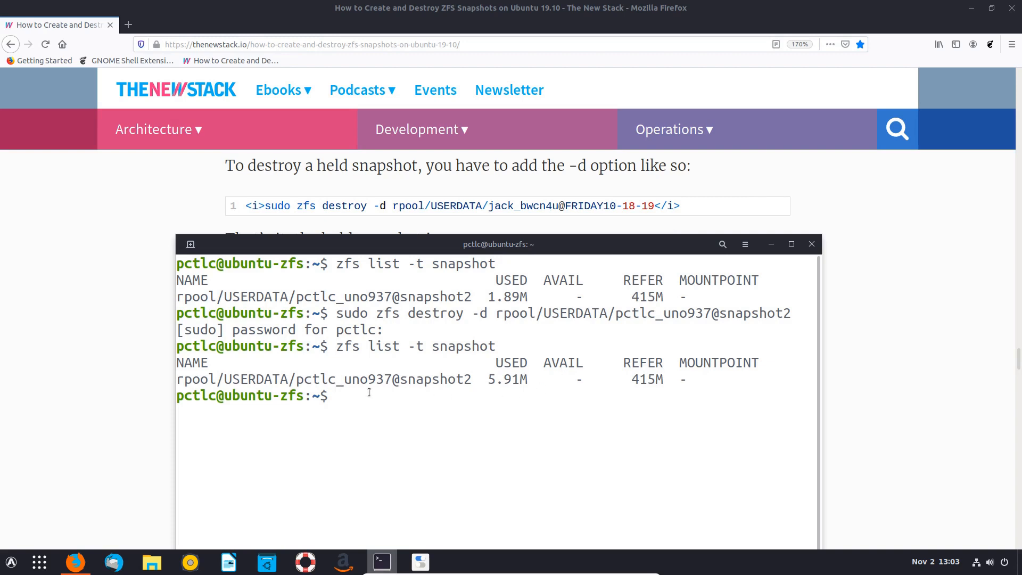
double_click(475, 312)
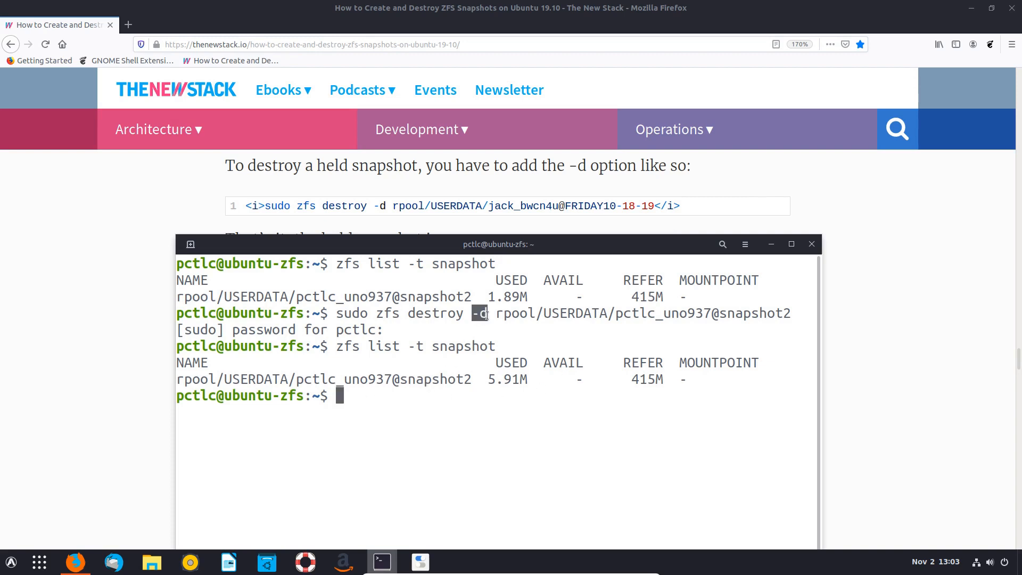
left_click(382, 395)
- Clear the terminal and create snapshot3 of the home dataset with sudo zfs snapshot
scroll(850, 286, "up", 5)
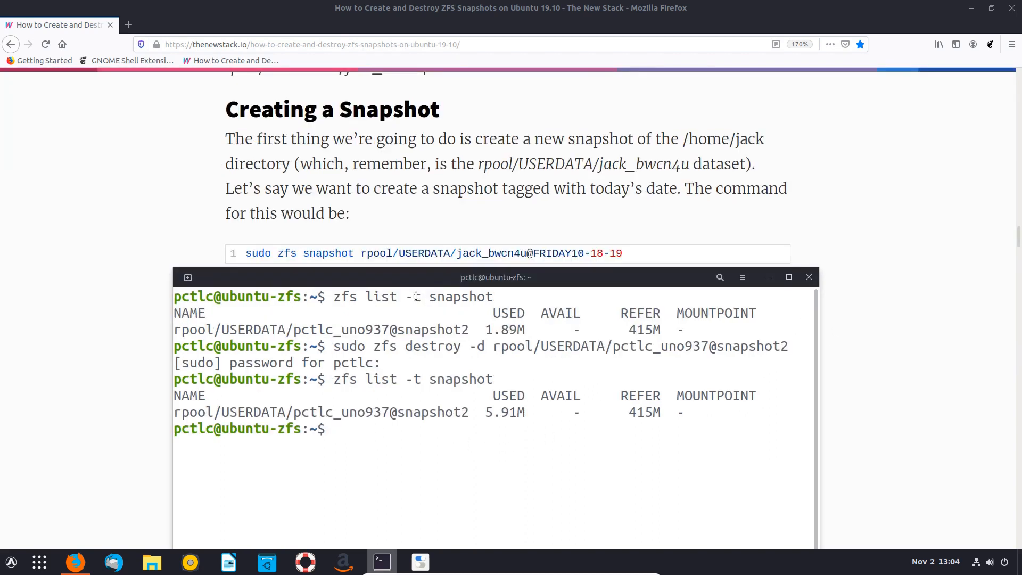
type("clear")
key("Return")
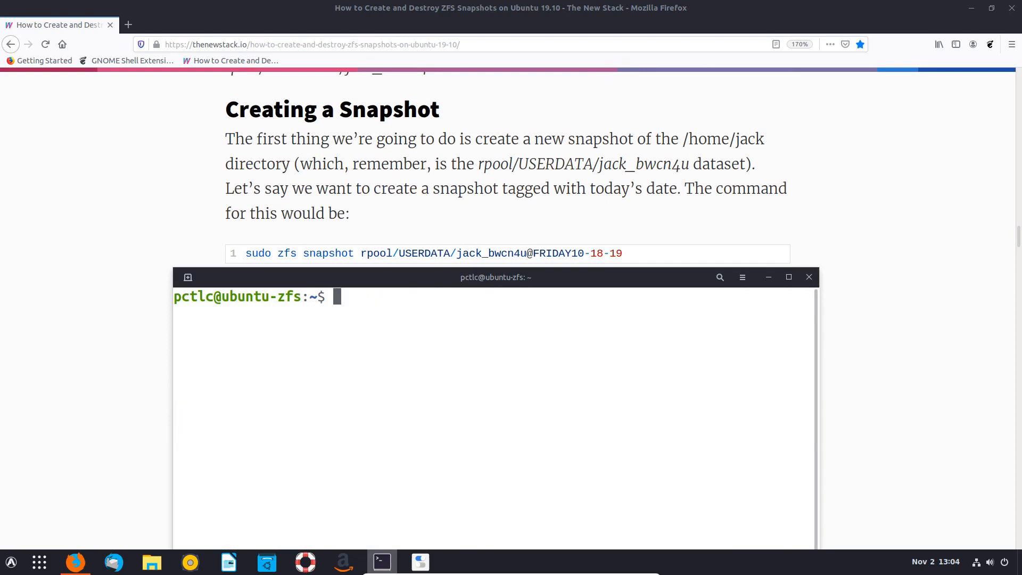
type("sudo zfs snap")
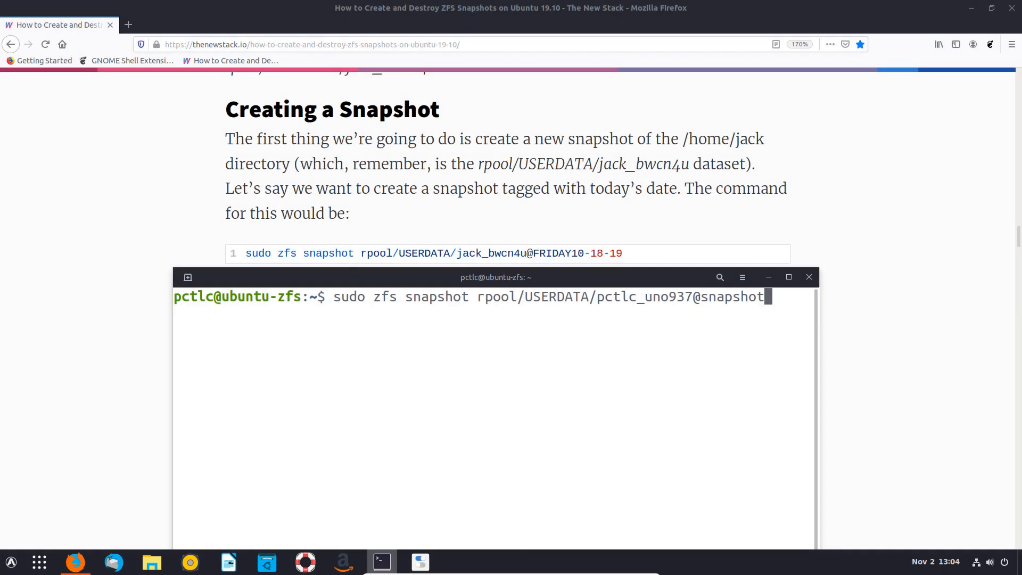
type("3")
key("Return")
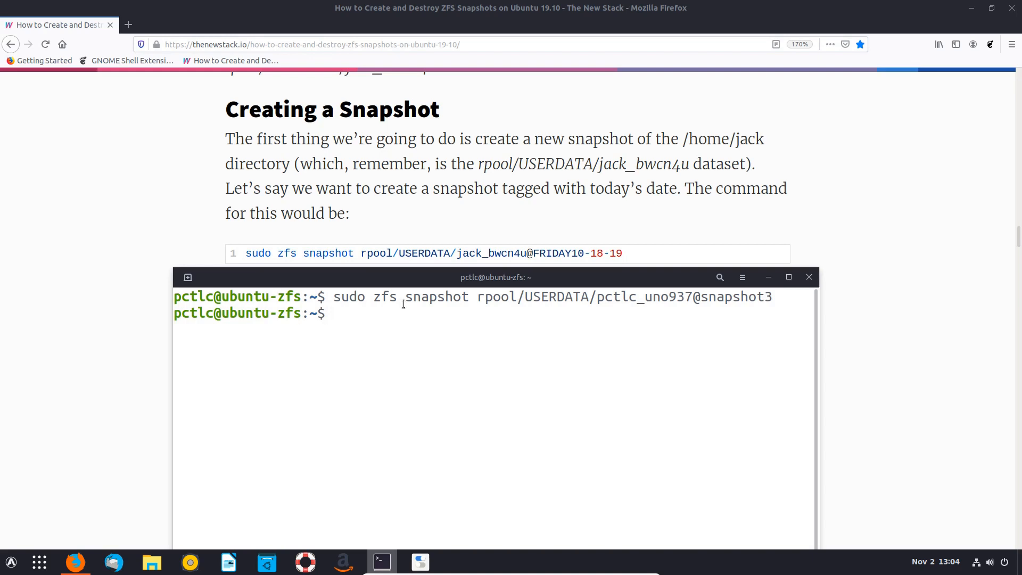
- List the snapshots, showing snapshot2 (5.92M used) and snapshot3 (0B)
left_click_drag(426, 283, 421, 242)
key("Up")
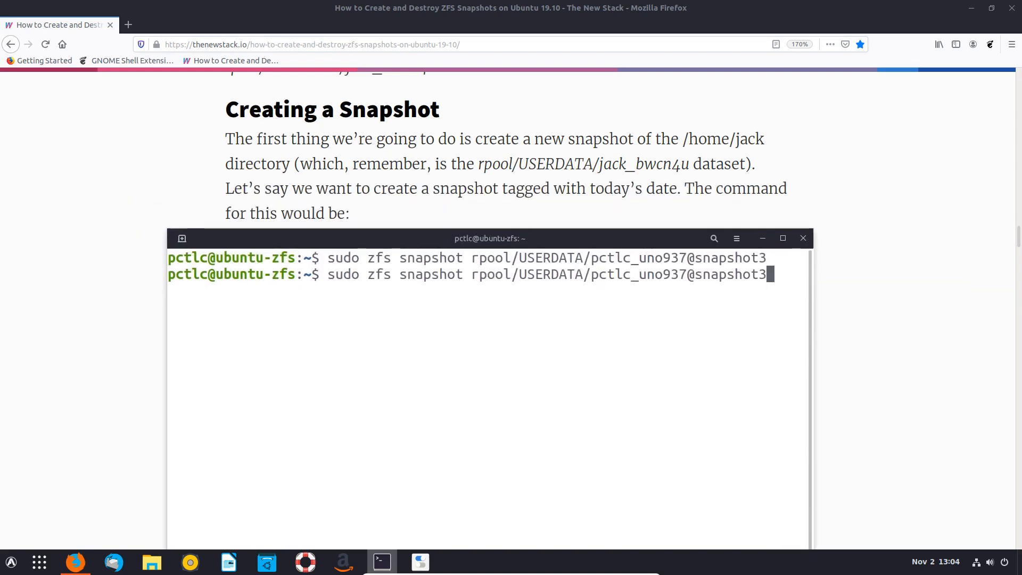
key("ctrl+u")
type("clear")
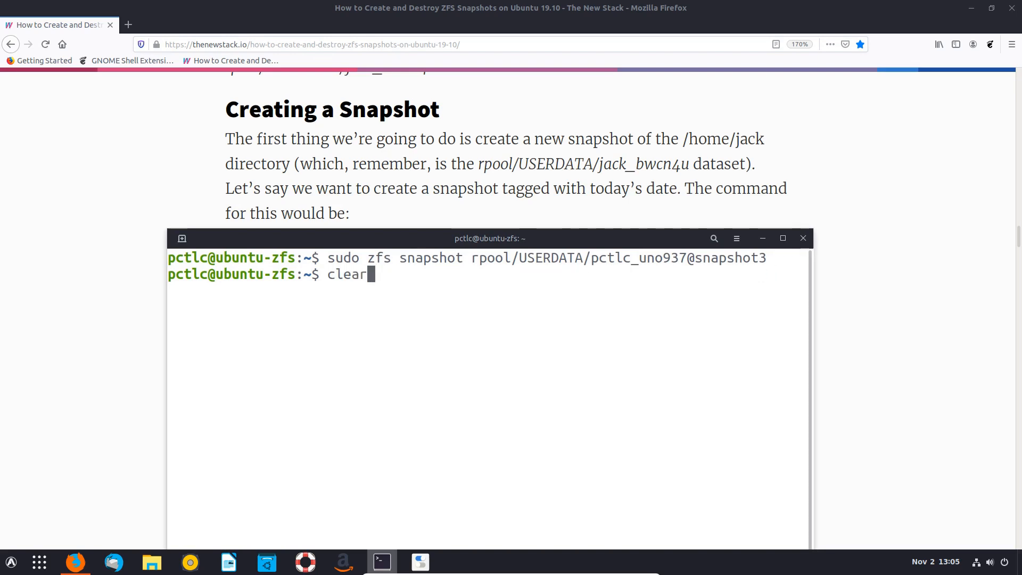
key("Up")
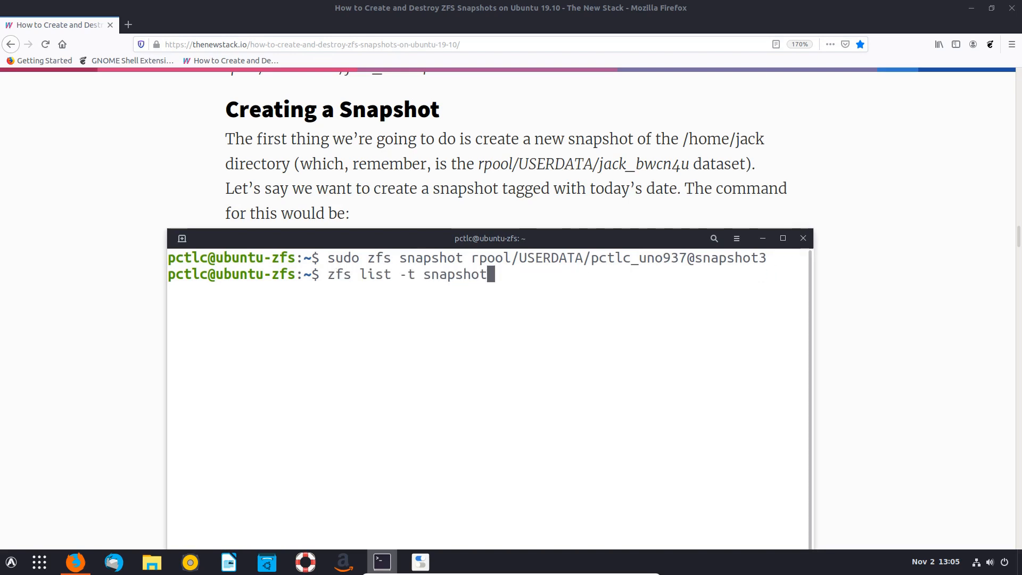
key("Return")
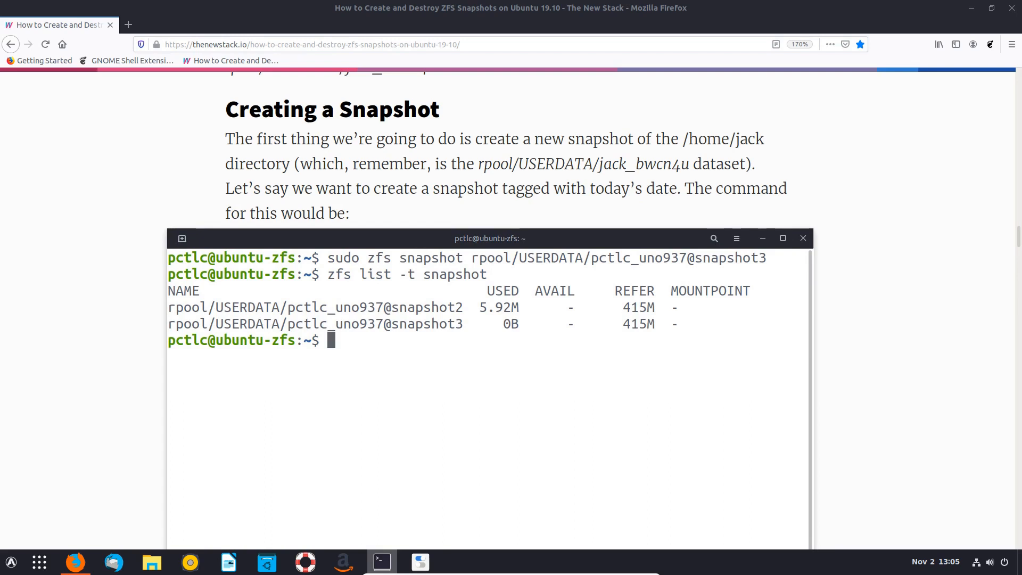
key("Up")
key("Up")
key("Up")
key("Up")
key("Up")
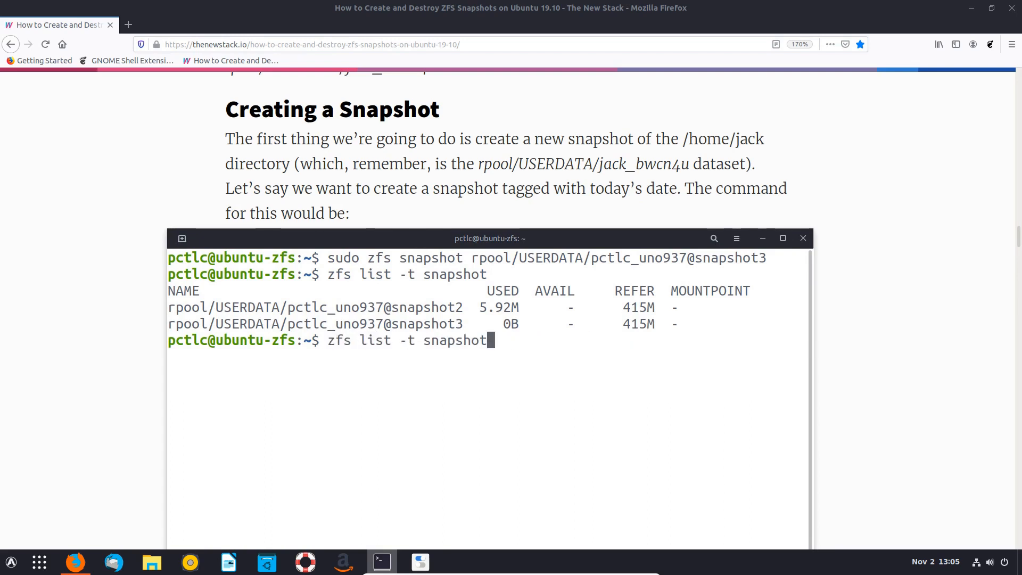
- Attempt a rollback of the home dataset to snapshot2, which is refused because snapshot3 exists
key("Down")
key("Up")
key("Up")
key("Up")
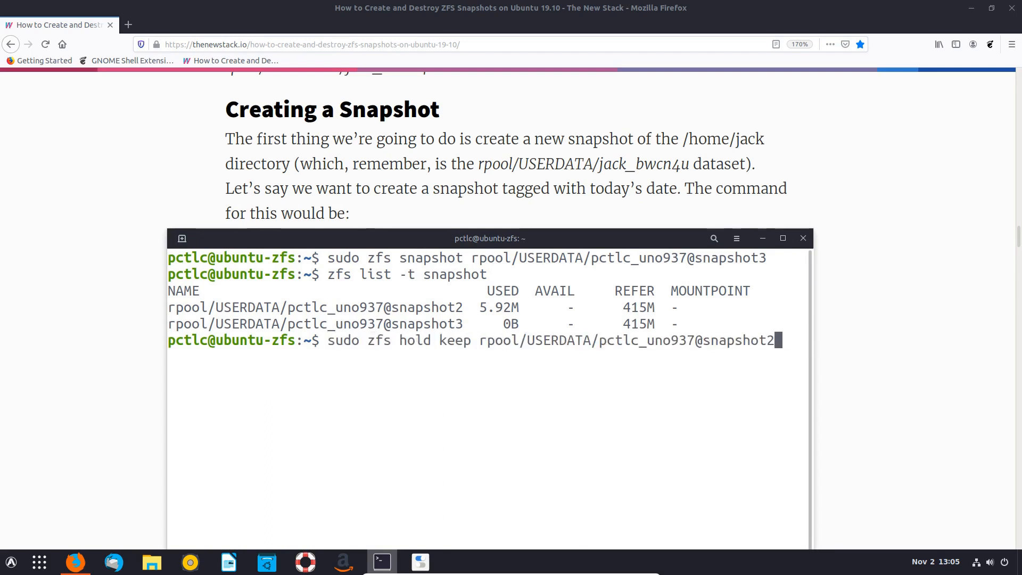
key("Up")
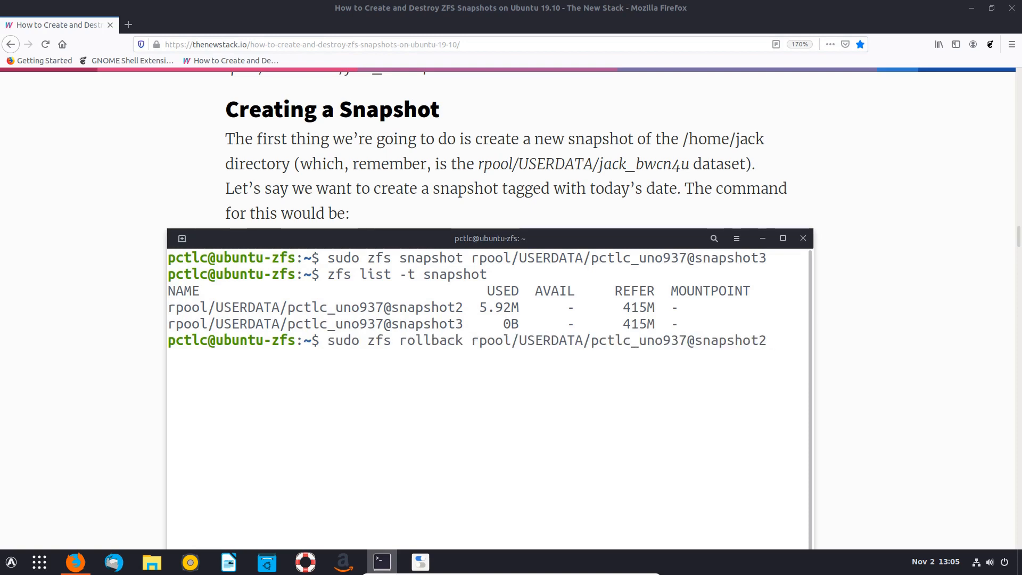
key("Return")
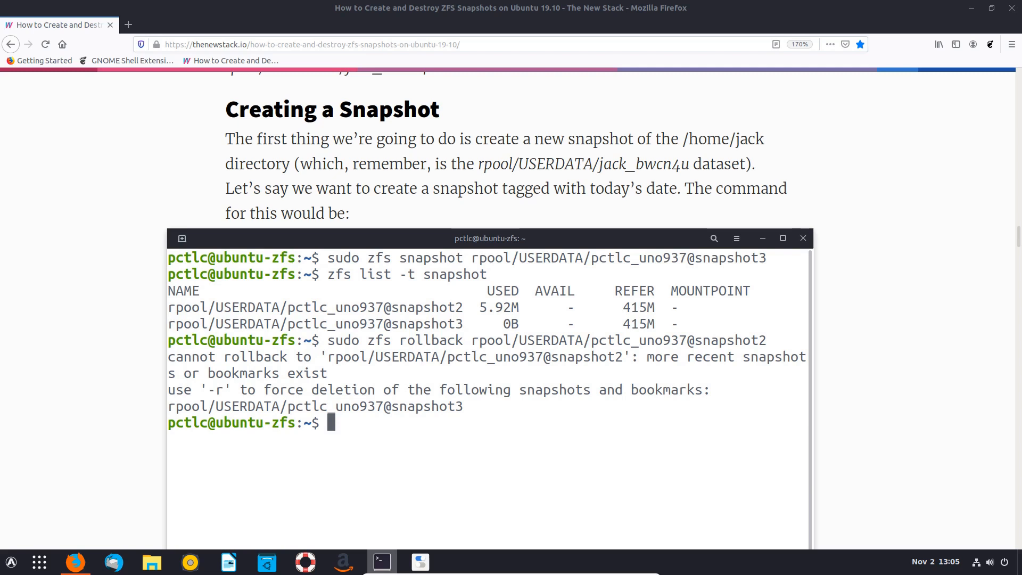
- Destroy snapshot3 by editing the earlier snapshot2 destroy command
key("Up")
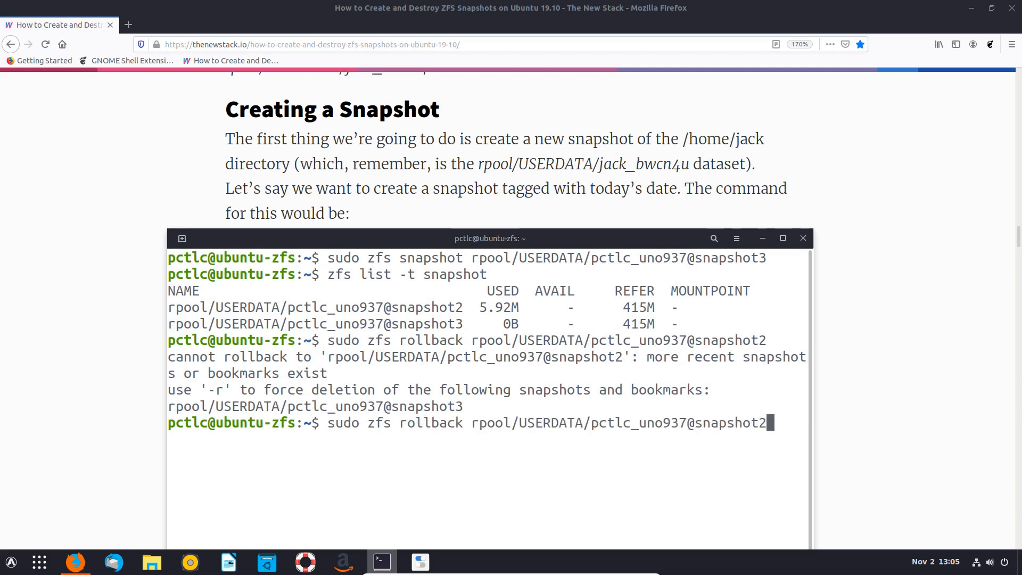
key("Up")
key("Up")
key("Up")
key("Up")
key("Up")
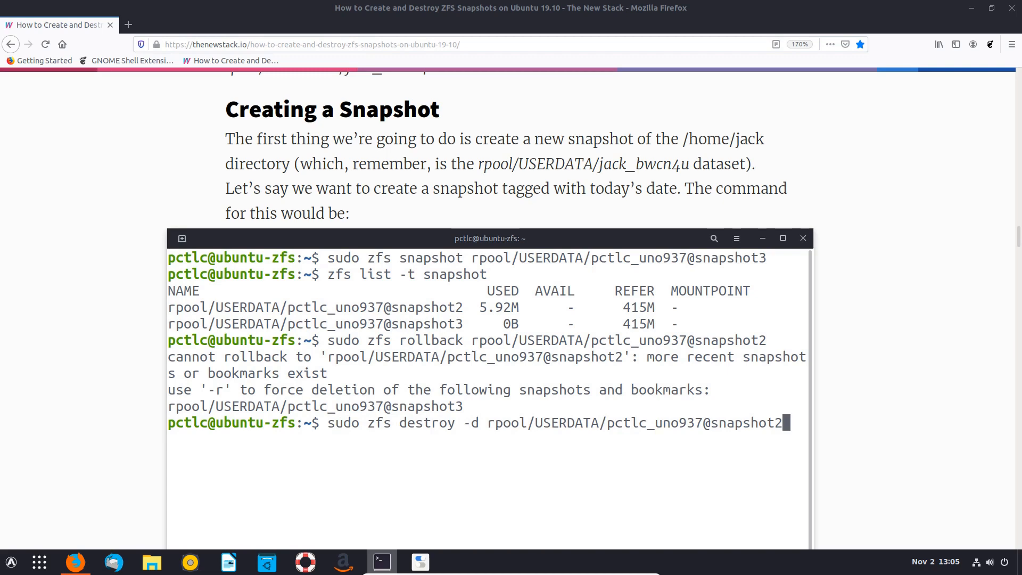
key("Up")
key("Up")
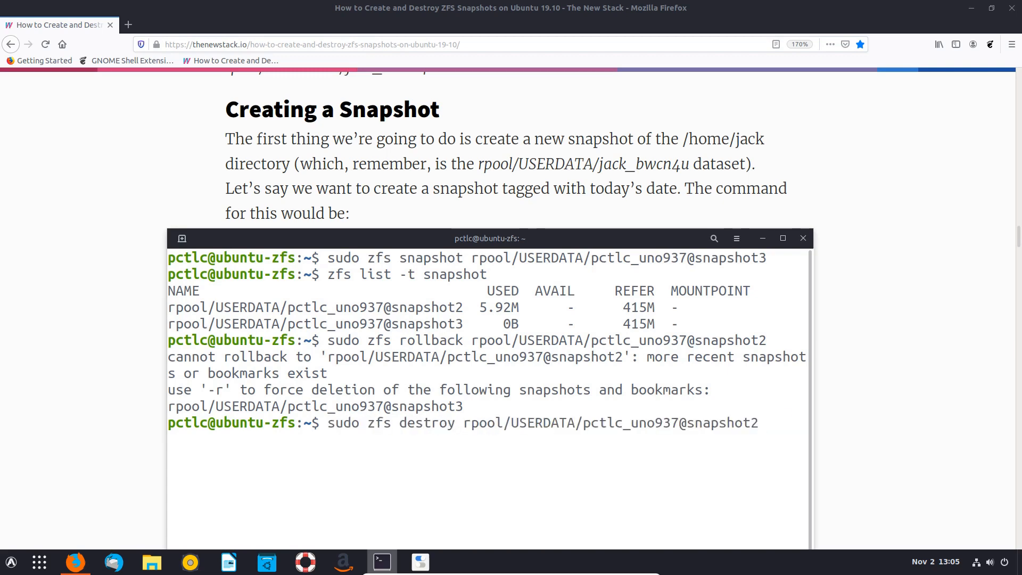
key("BackSpace")
type("3")
key("Return")
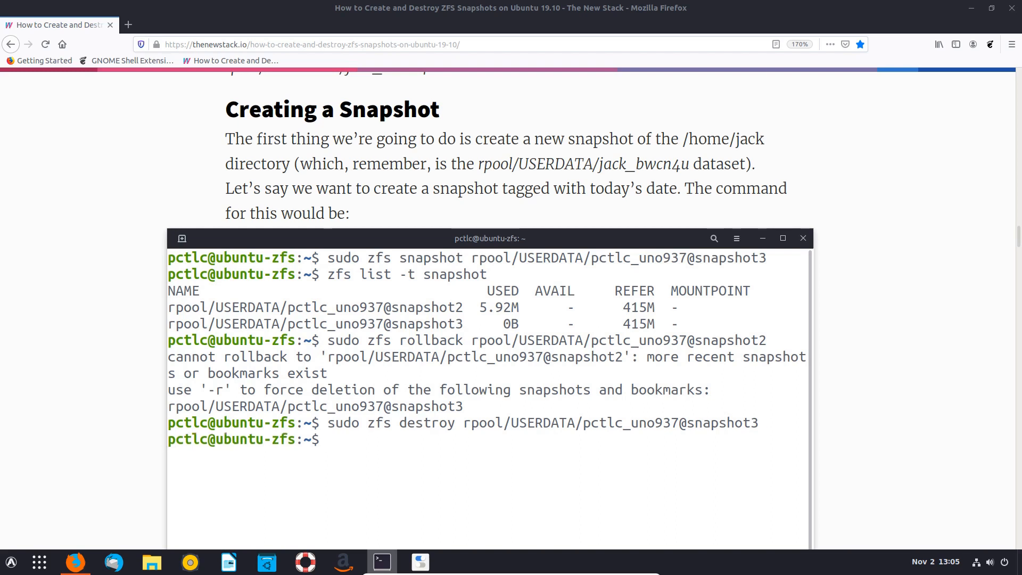
- List the remaining snapshots, showing only snapshot2 at 5.95M used
key("Up")
key("Up")
key("Up")
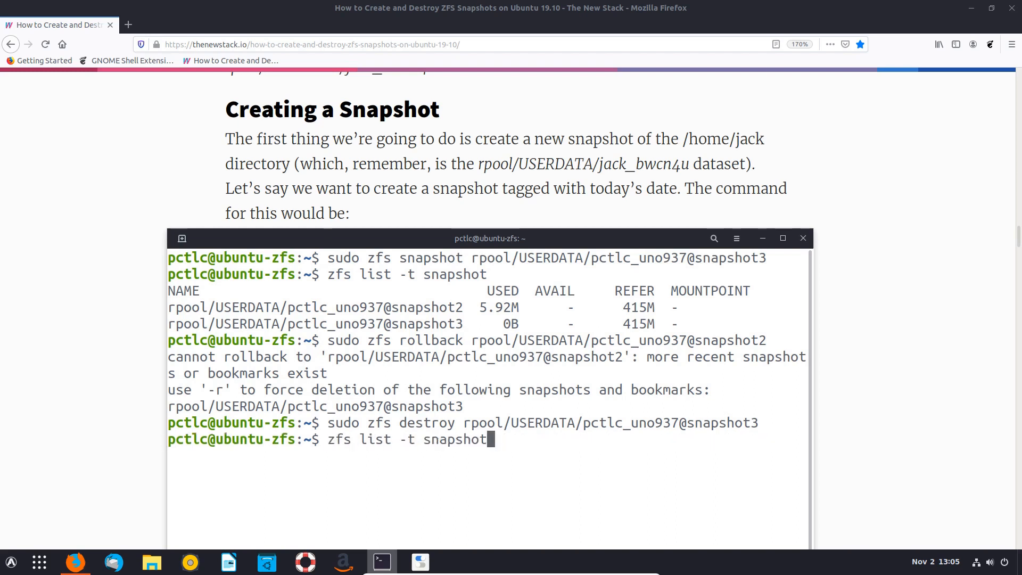
key("Return")
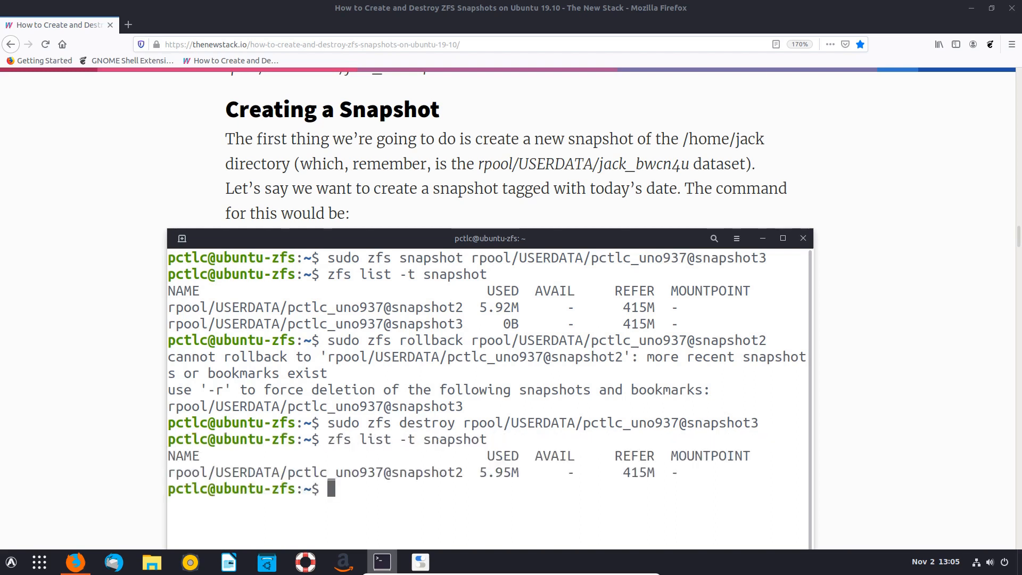
left_click_drag(408, 244, 403, 110)
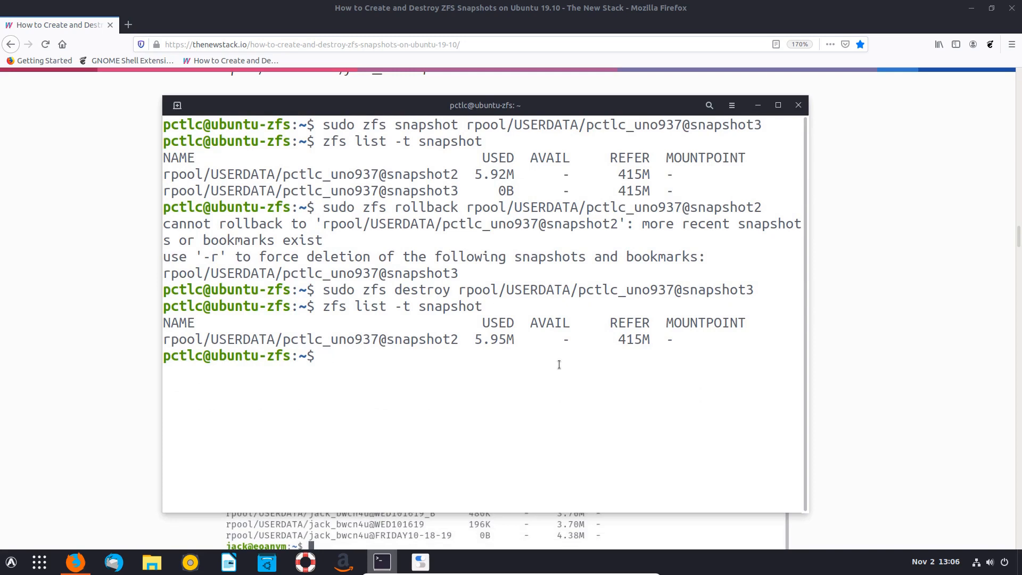
- Minimize the terminal and read the article's closing section on destroying held snapshots with -d
left_click(759, 107)
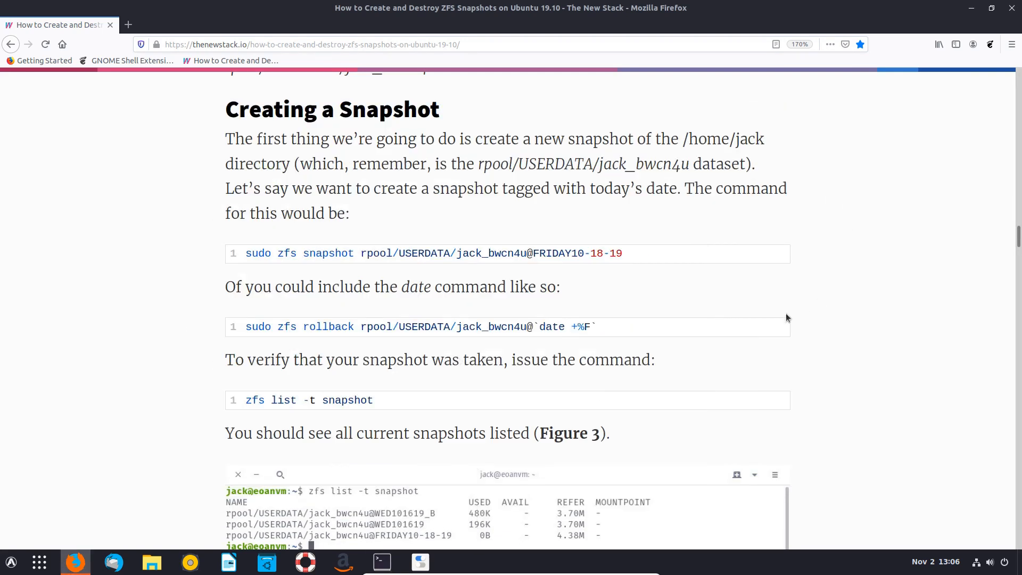
scroll(724, 315, "down", 20)
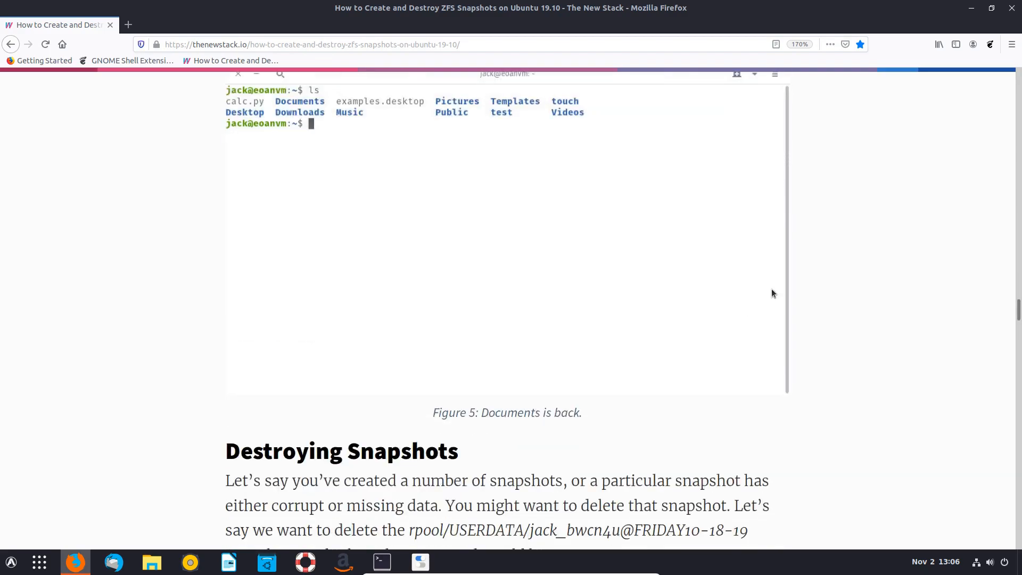
scroll(772, 288, "down", 5)
scroll(772, 288, "down", 15)
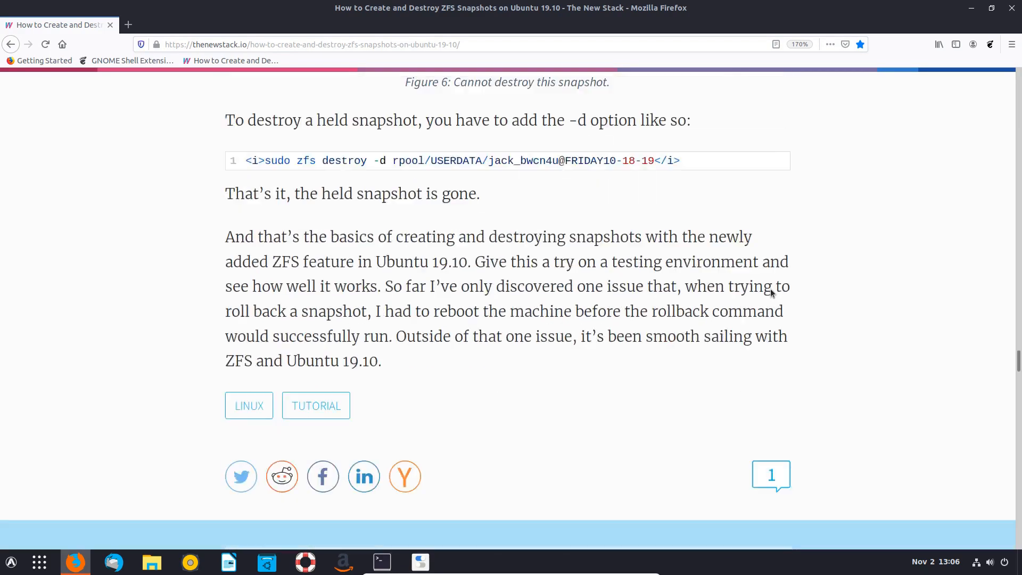
scroll(659, 350, "up", 8)
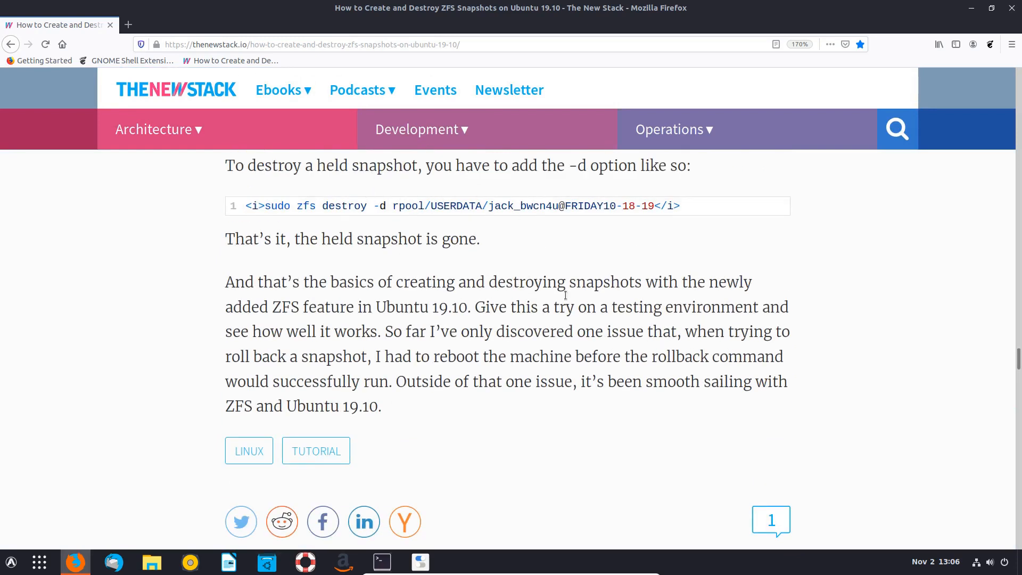
left_click_drag(382, 561, 497, 425)
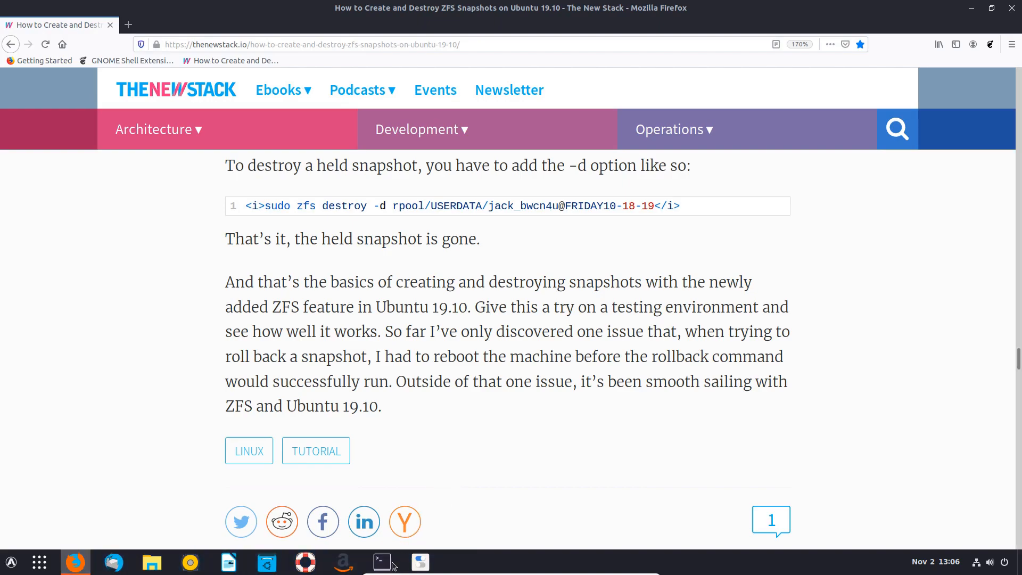